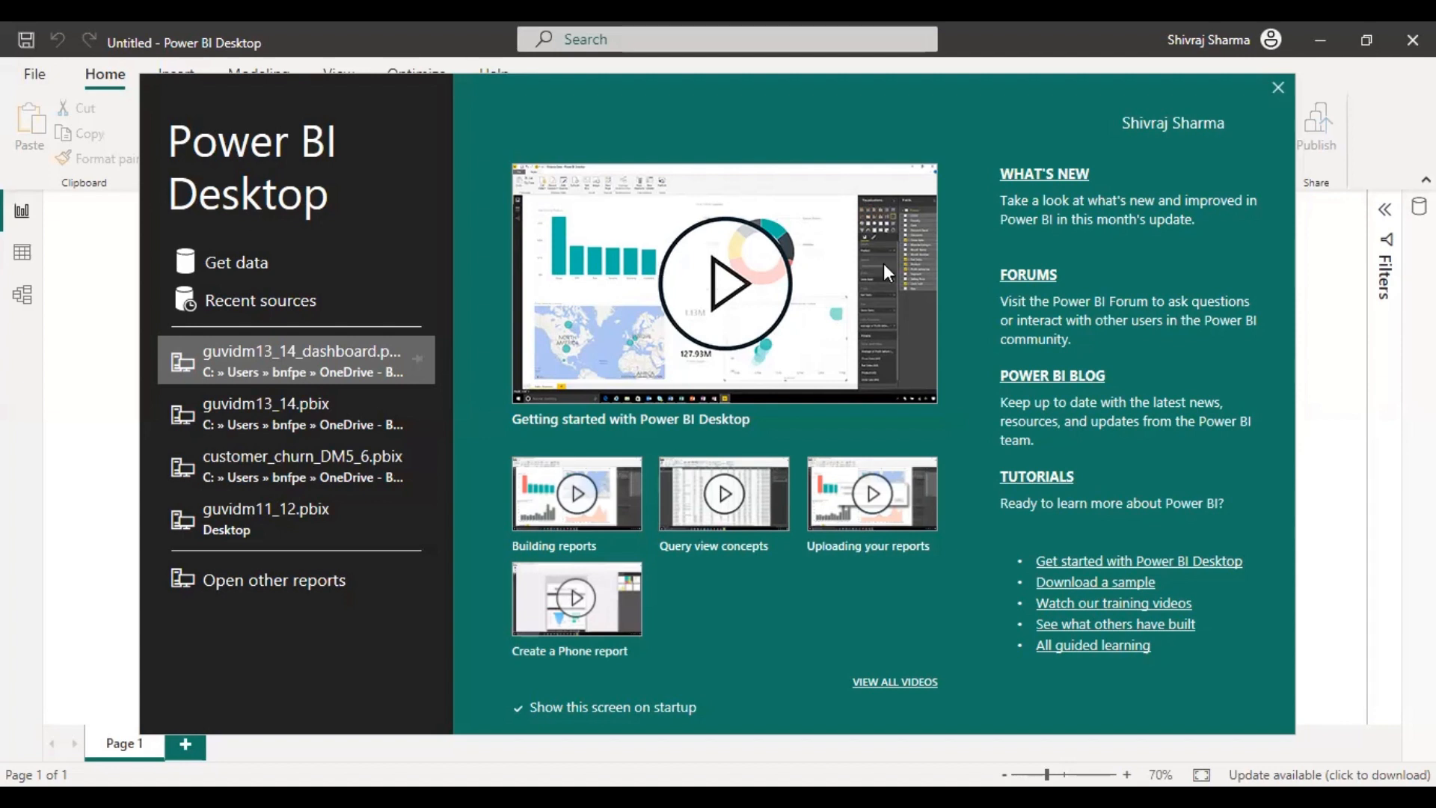
Step: Dismiss the start screen and load the text/CSV file Sample - Superstore.csv into the report
left_click(1277, 88)
left_click(207, 162)
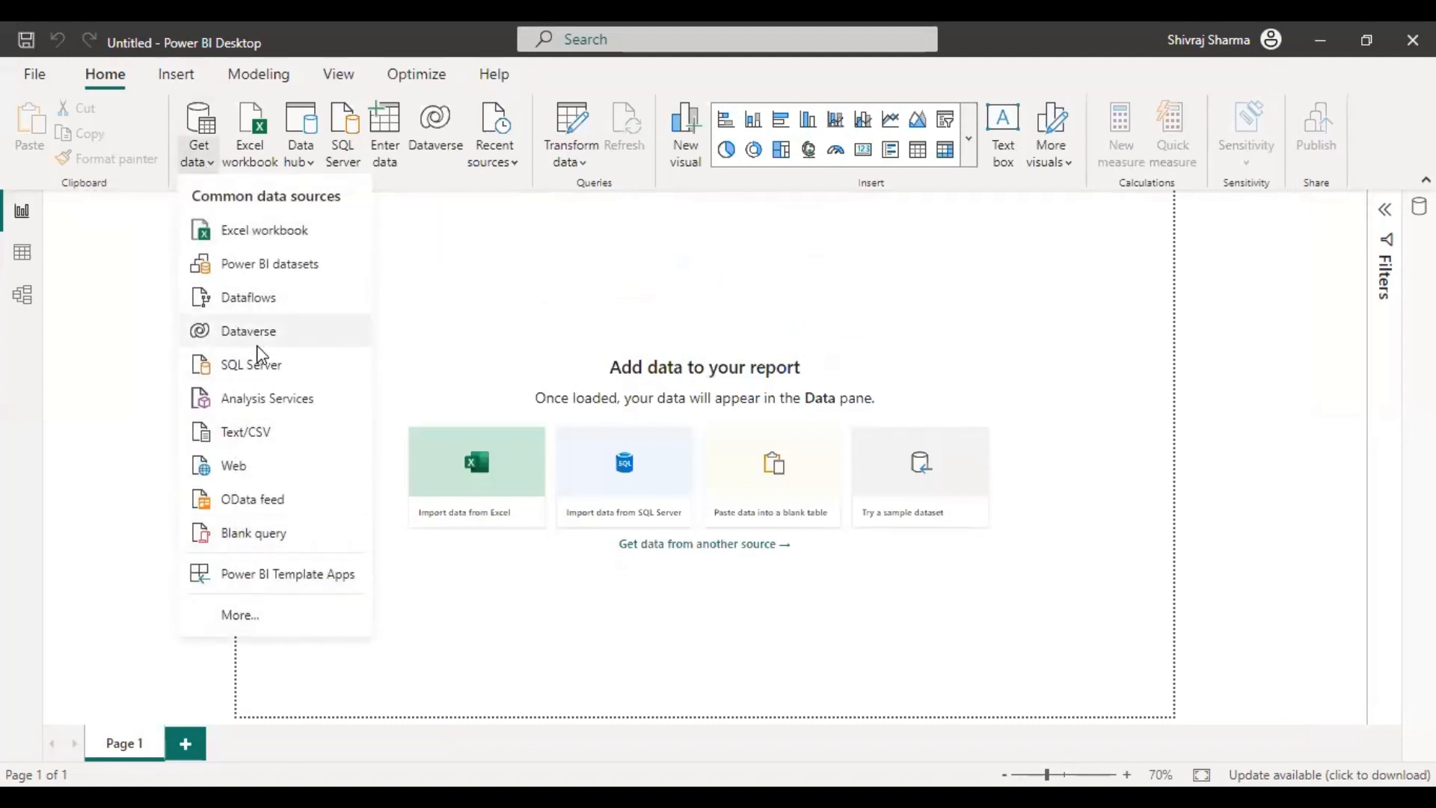
left_click(270, 432)
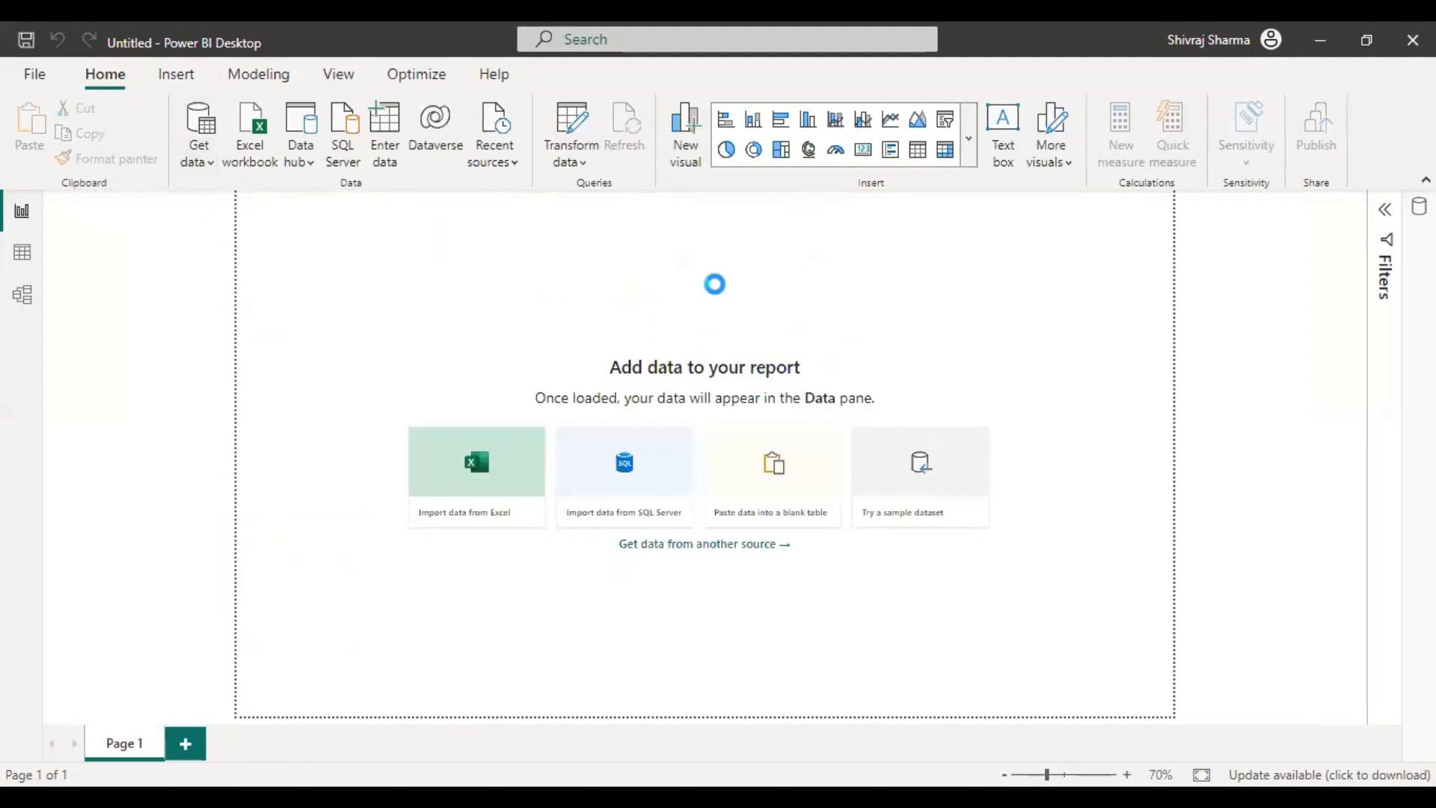
double_click(257, 188)
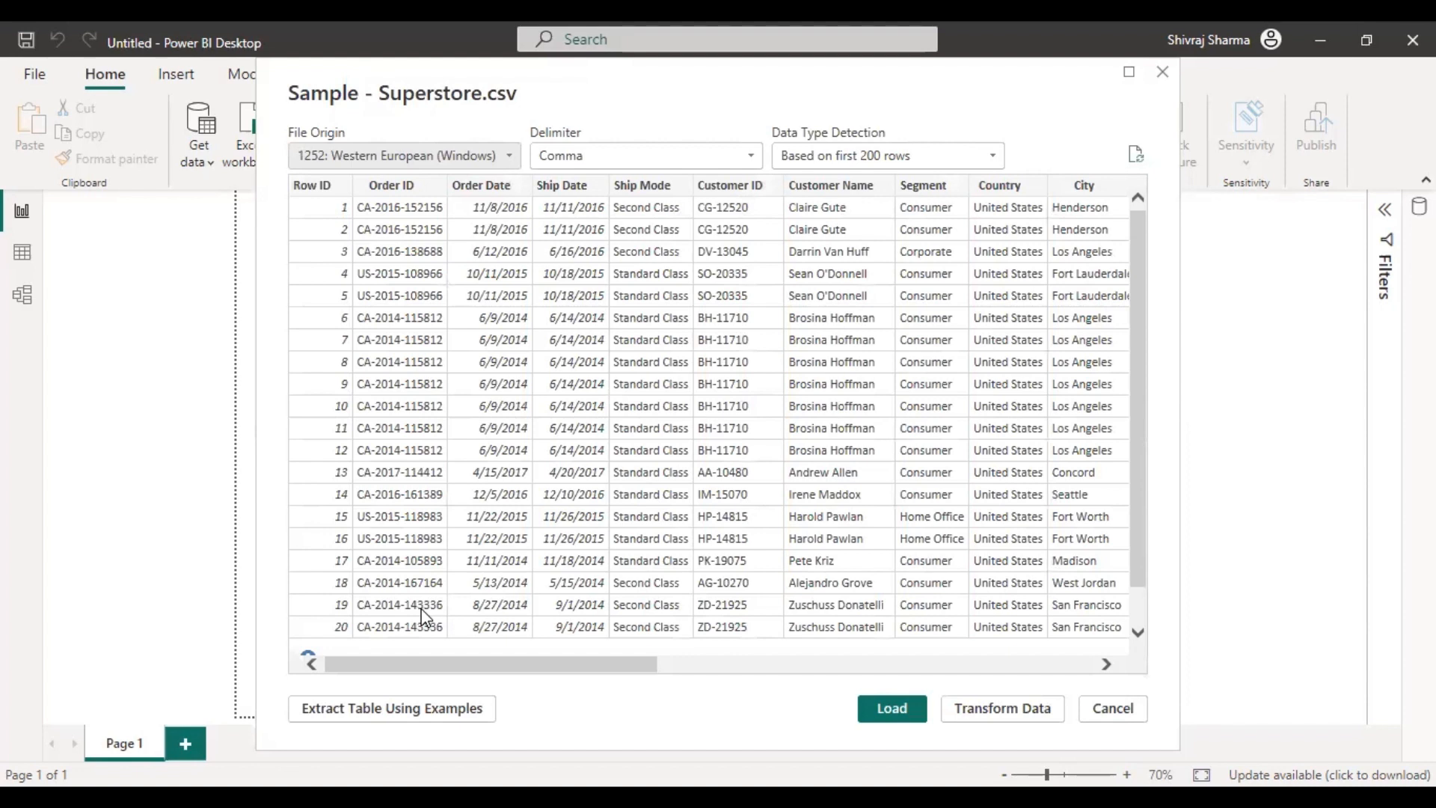
left_click(890, 707)
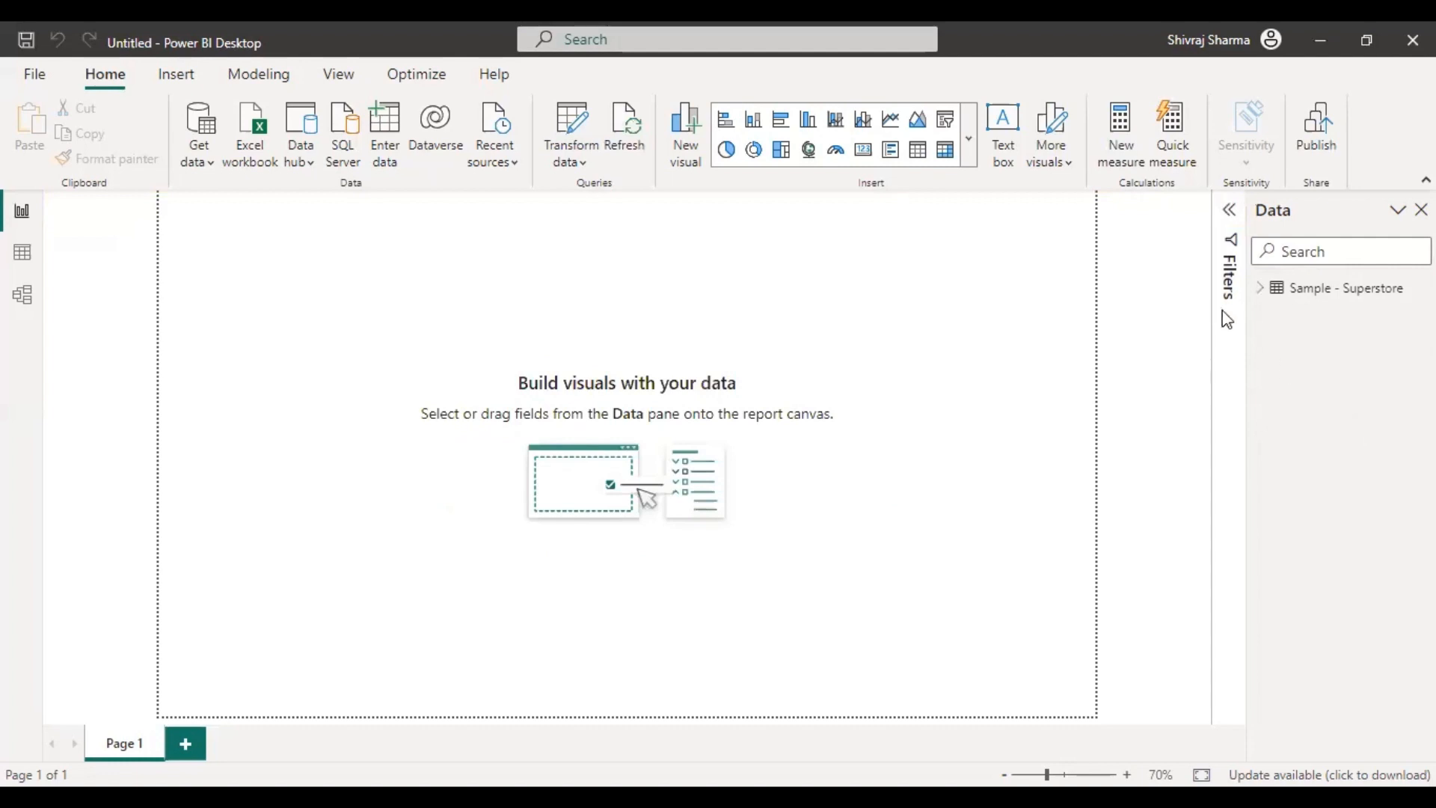
Step: Look through the Sample - Superstore table's field list, then examine its columns and rows in the table view
left_click(1261, 293)
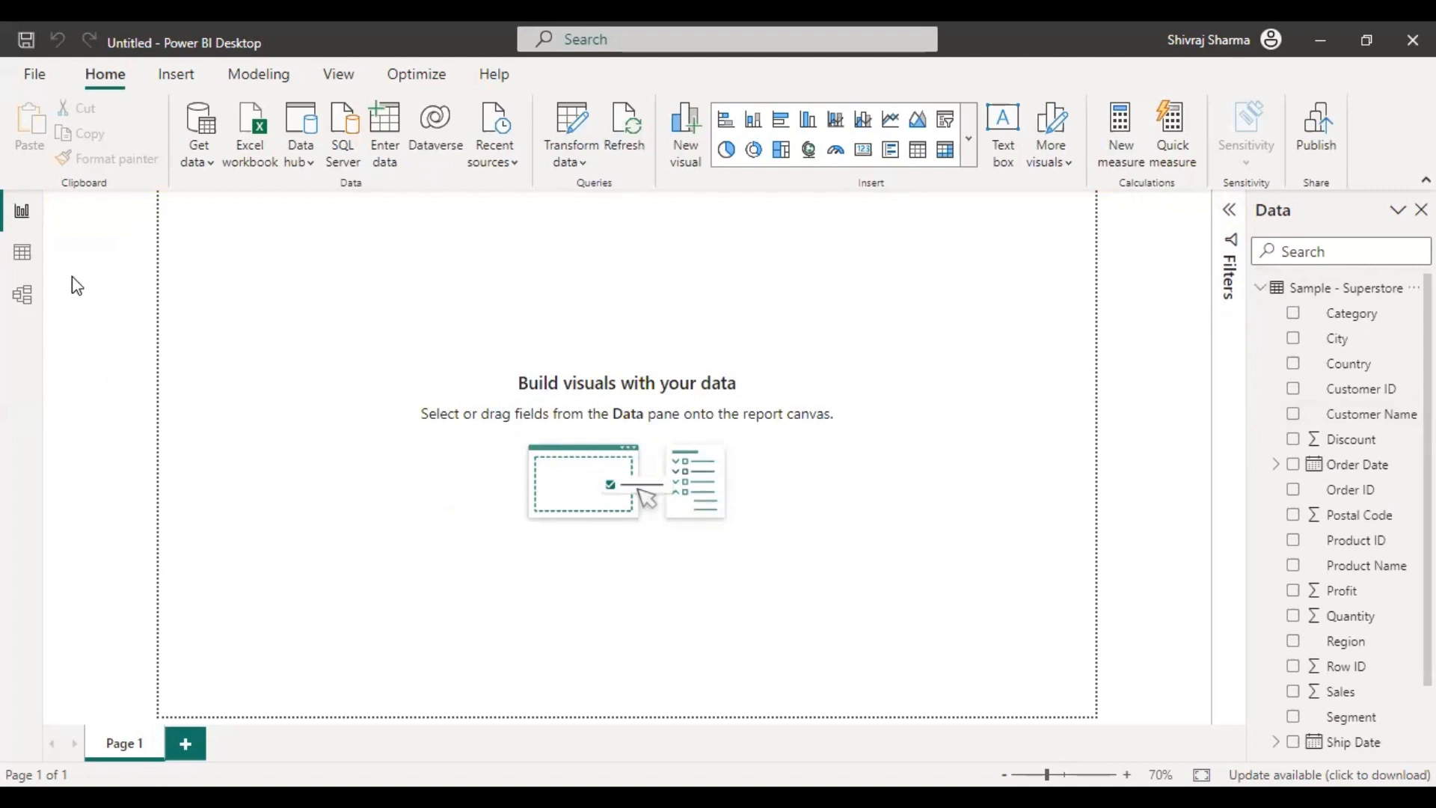
left_click(1260, 290)
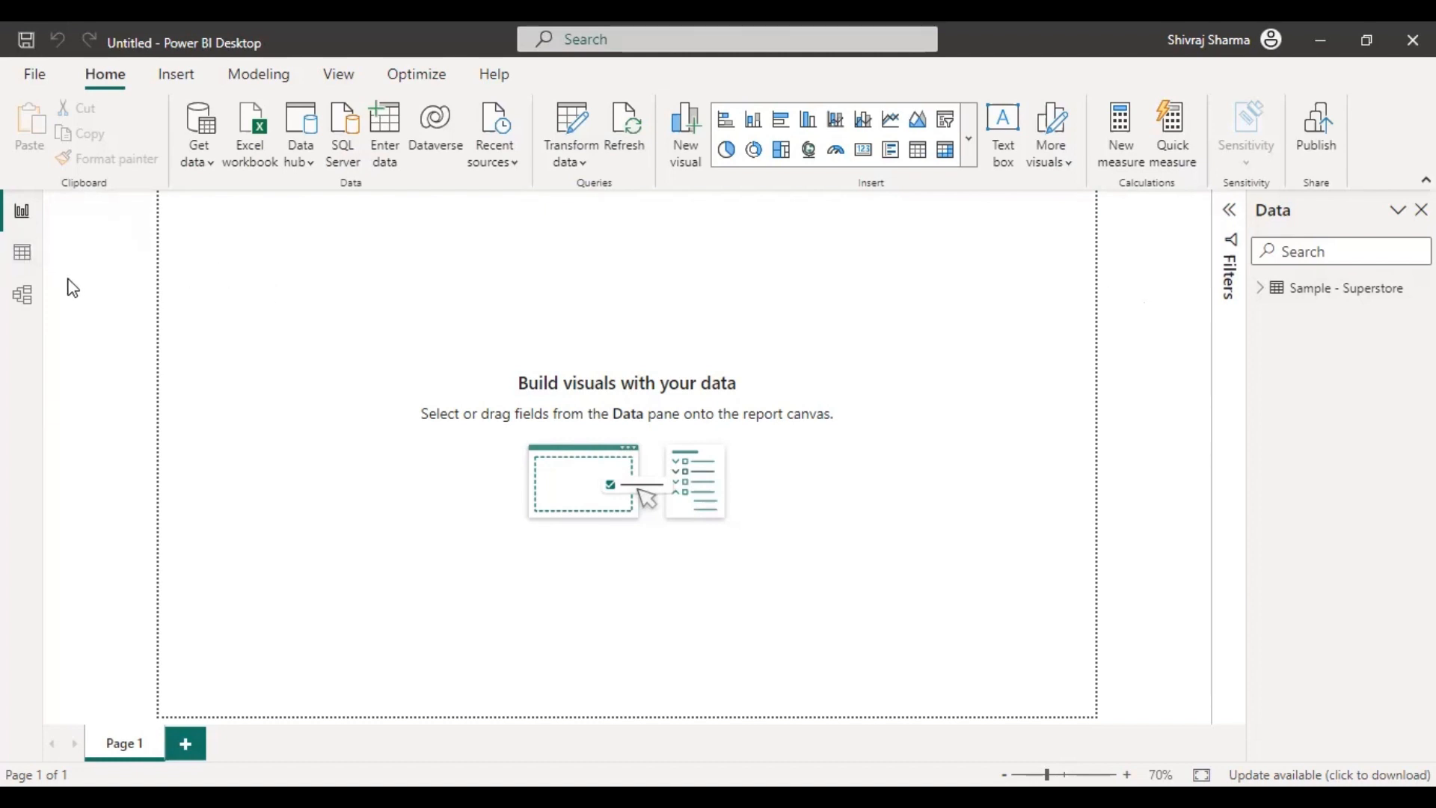
left_click(20, 254)
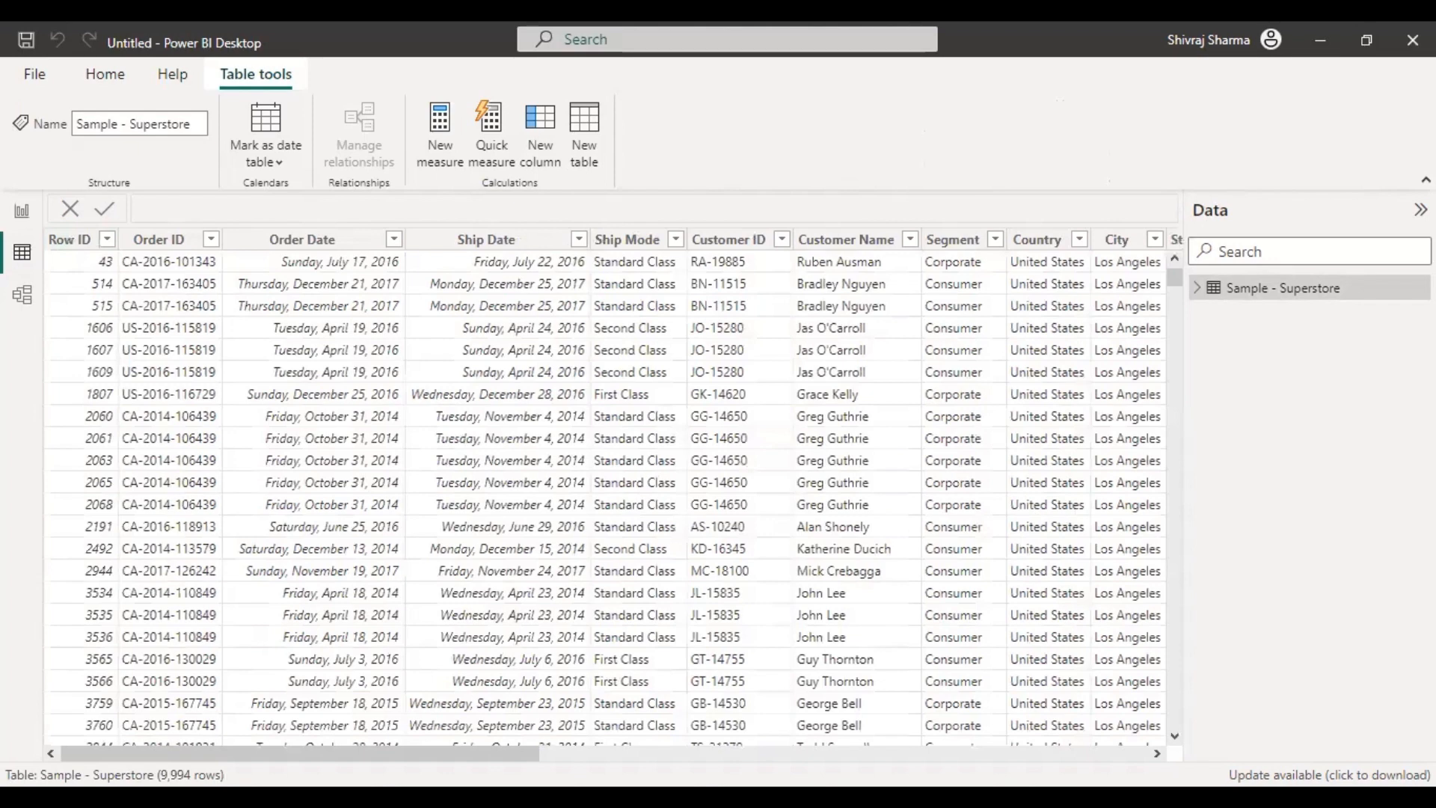
left_click_drag(344, 754, 536, 752)
scroll(815, 730, "right", 10)
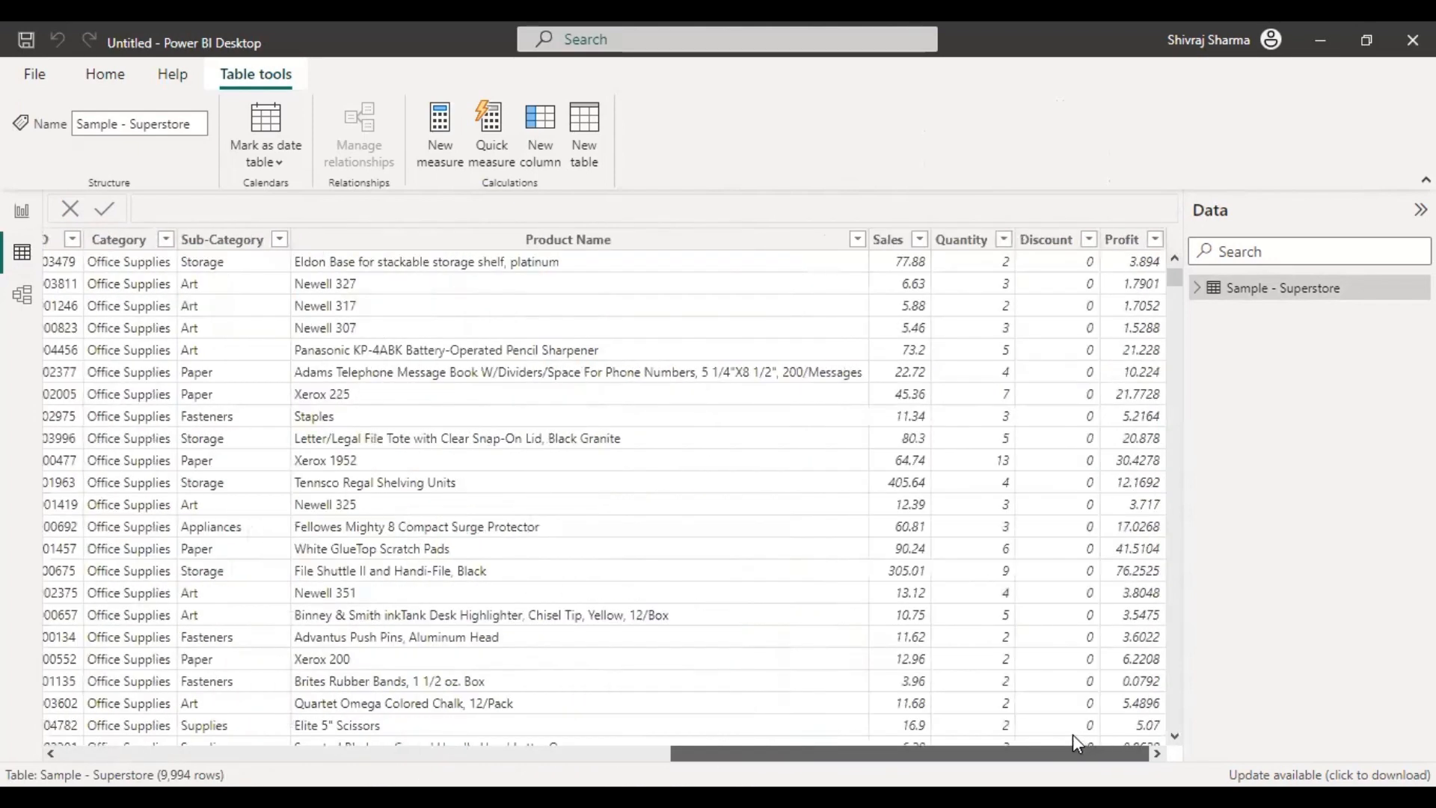
left_click_drag(1073, 754, 192, 748)
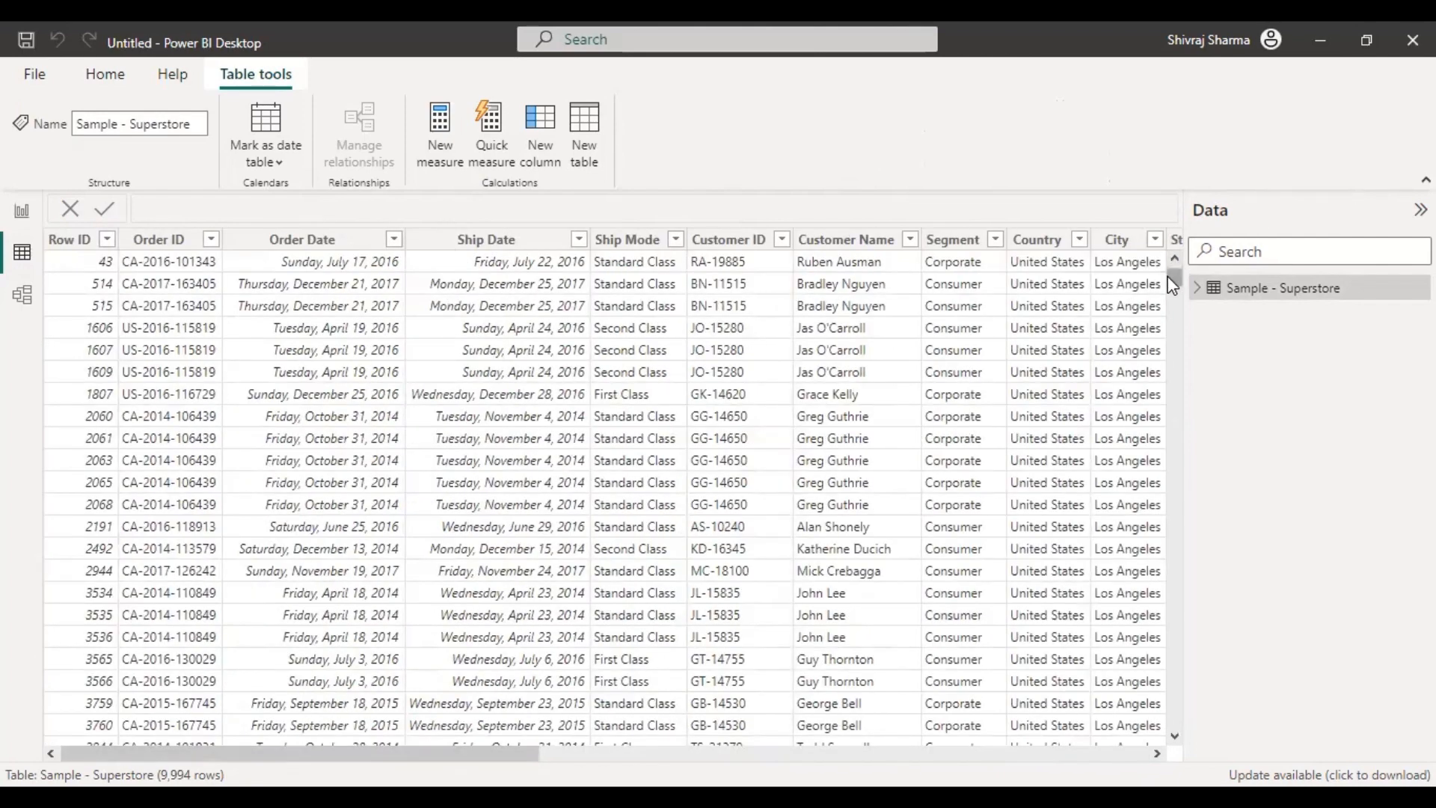
left_click_drag(1172, 285, 1175, 752)
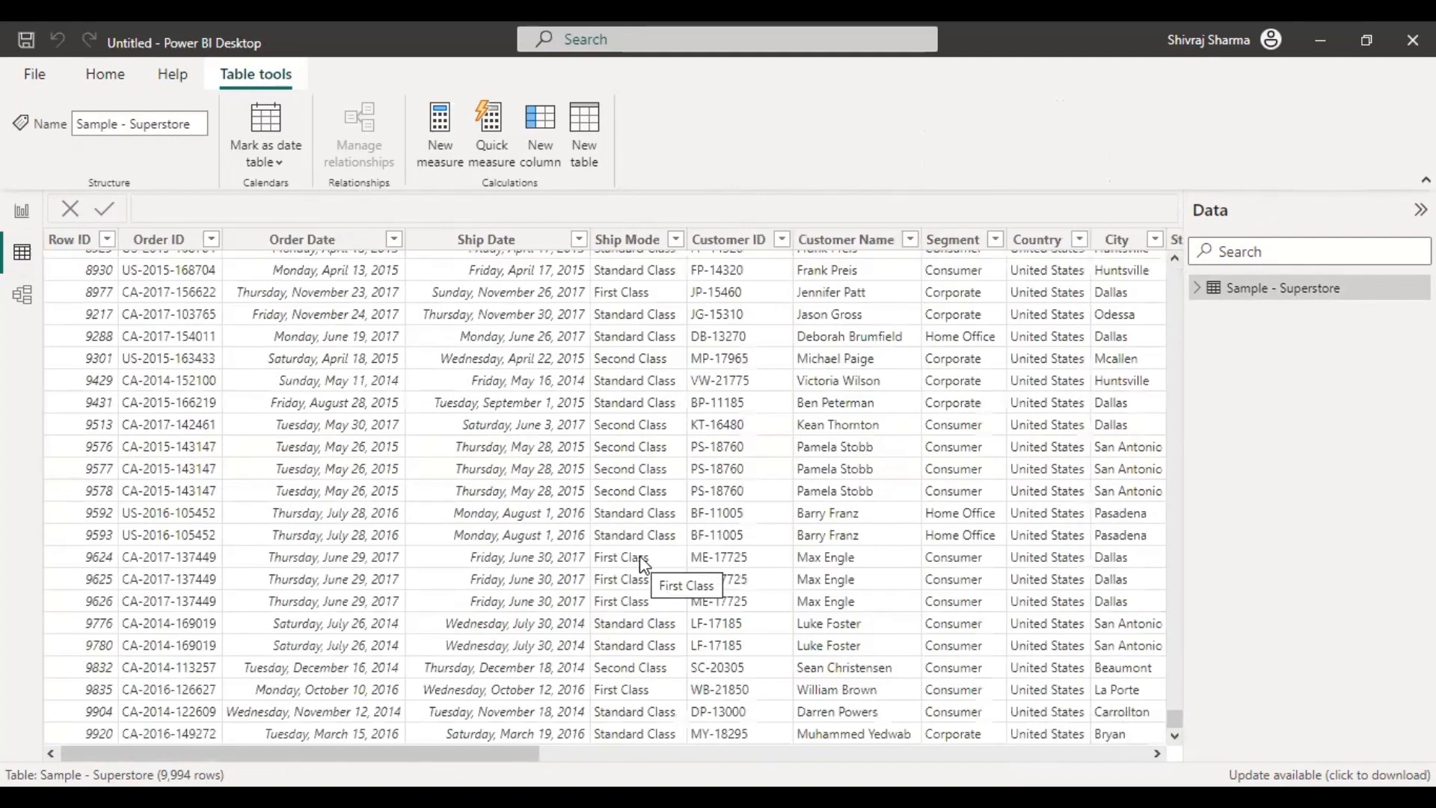
left_click_drag(1178, 727, 1186, 273)
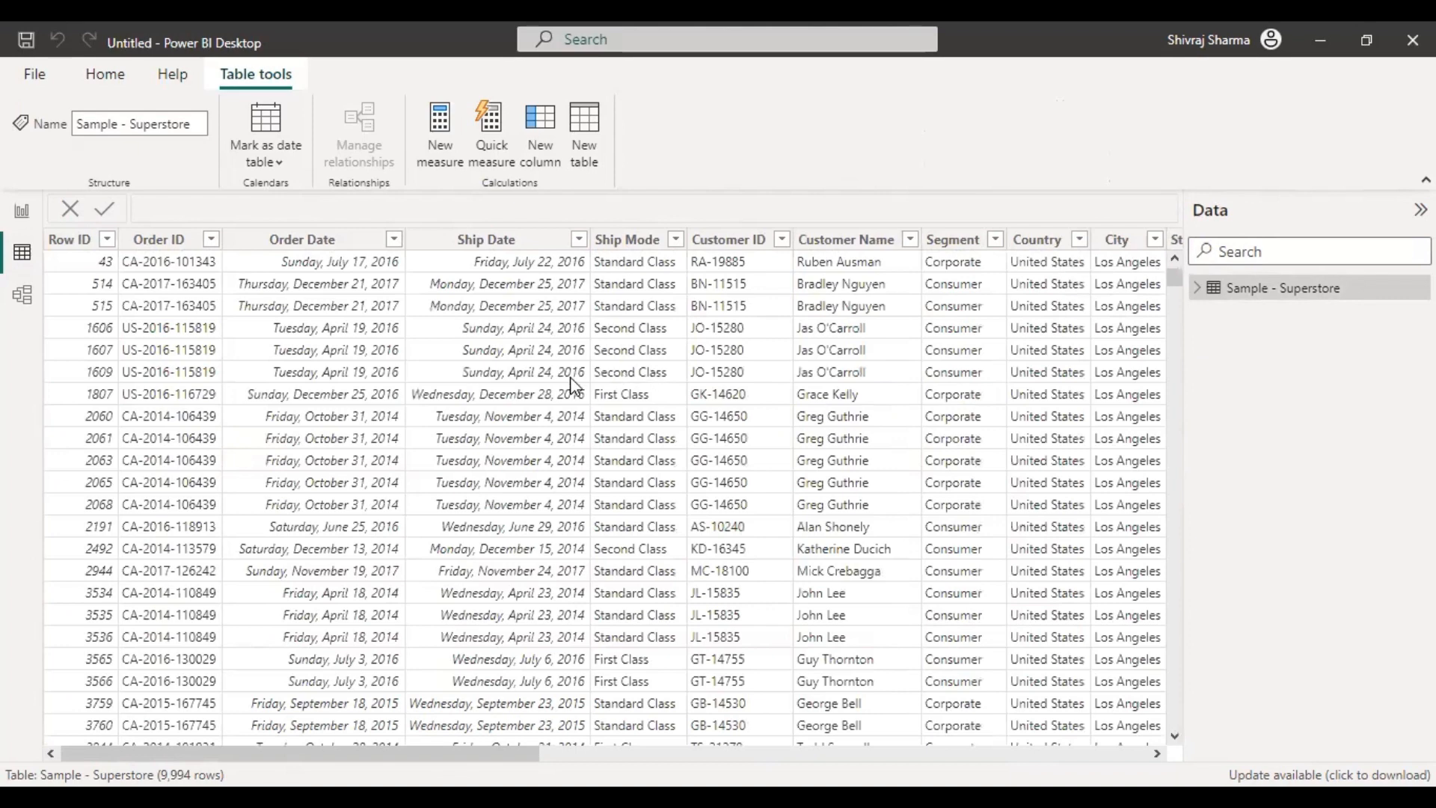
Step: Examine the column properties of Row ID, Order ID, Order Date, Ship Date, Ship Mode, Customer ID, Customer Name and Segment
left_click(75, 241)
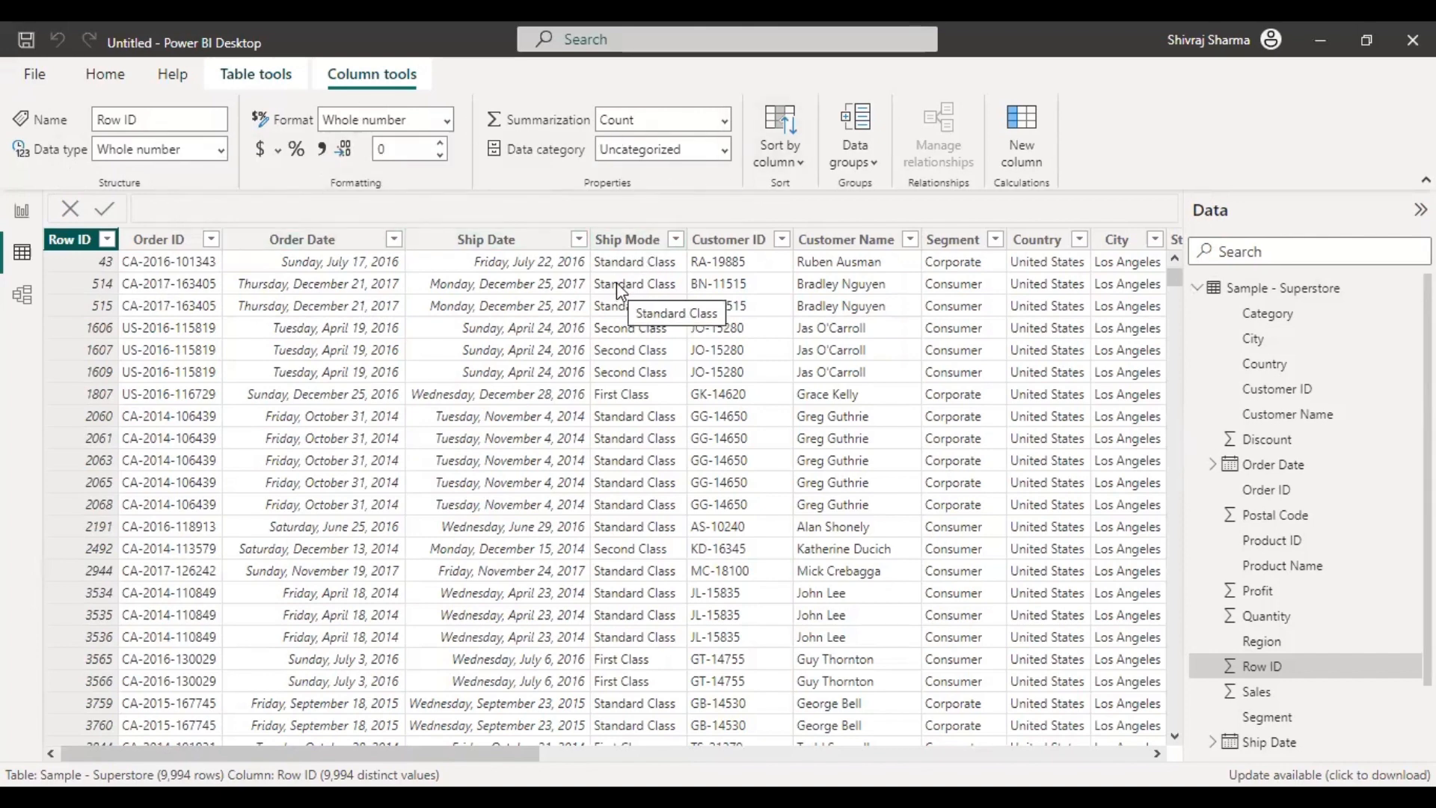
left_click(879, 164)
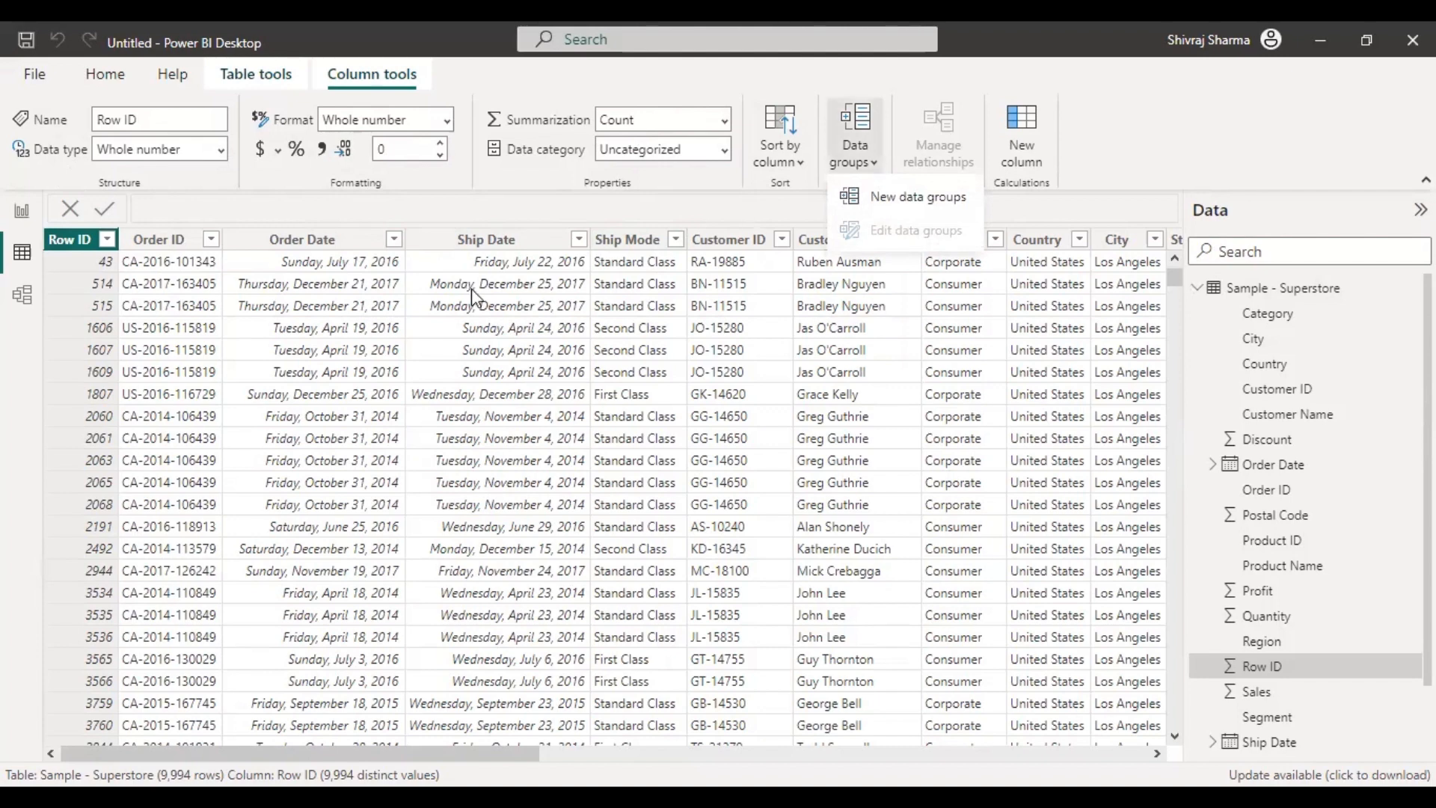
left_click(318, 374)
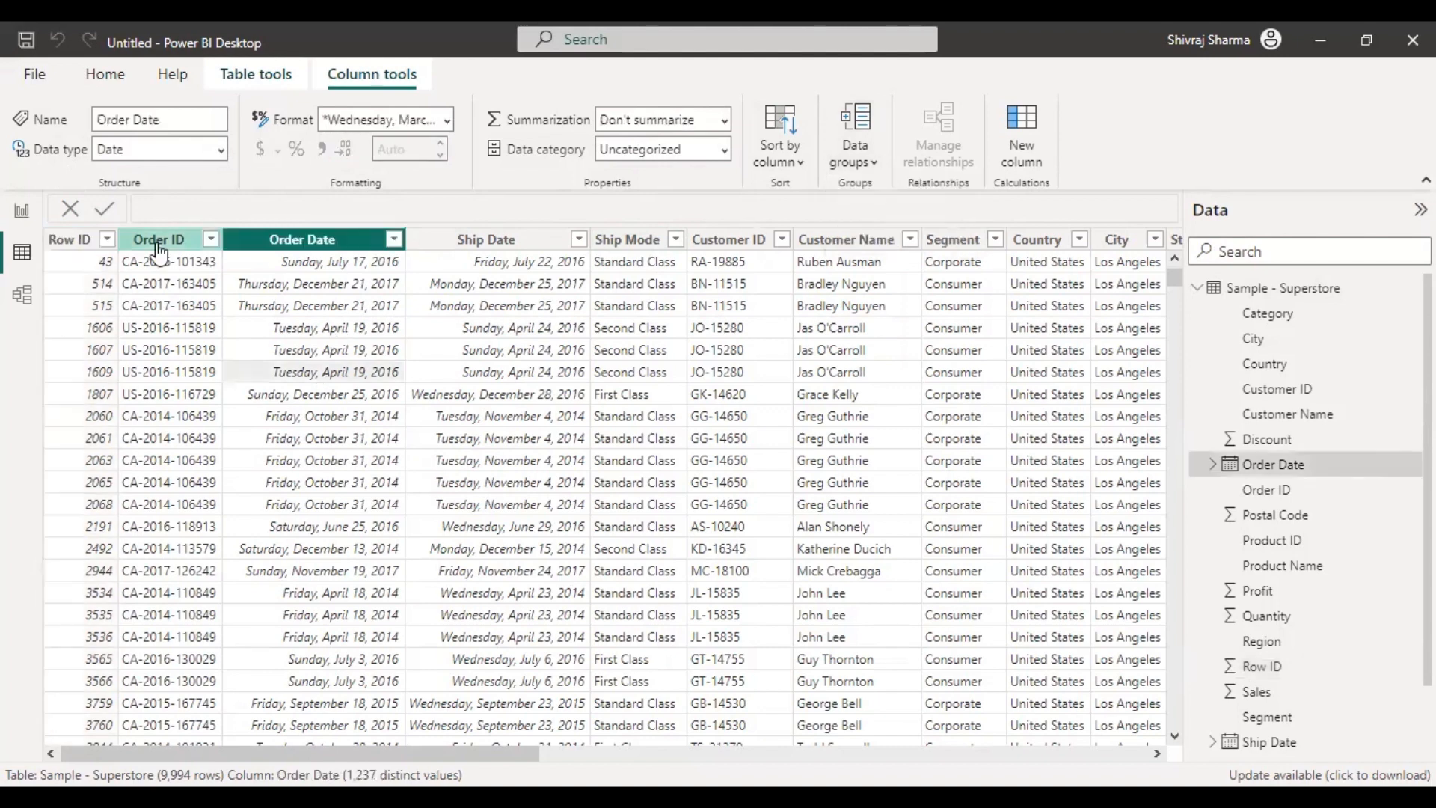
left_click(159, 240)
left_click(308, 241)
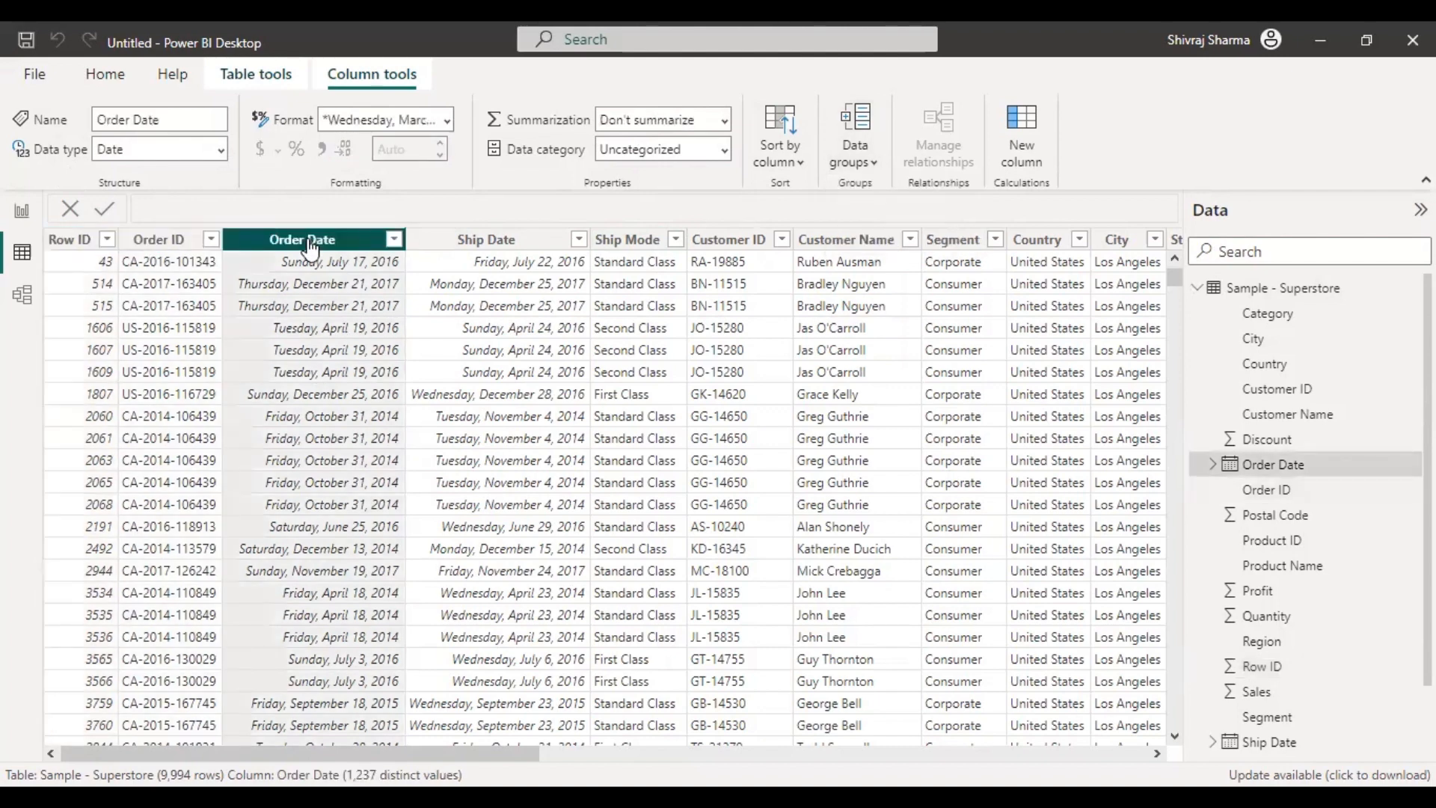
left_click(485, 239)
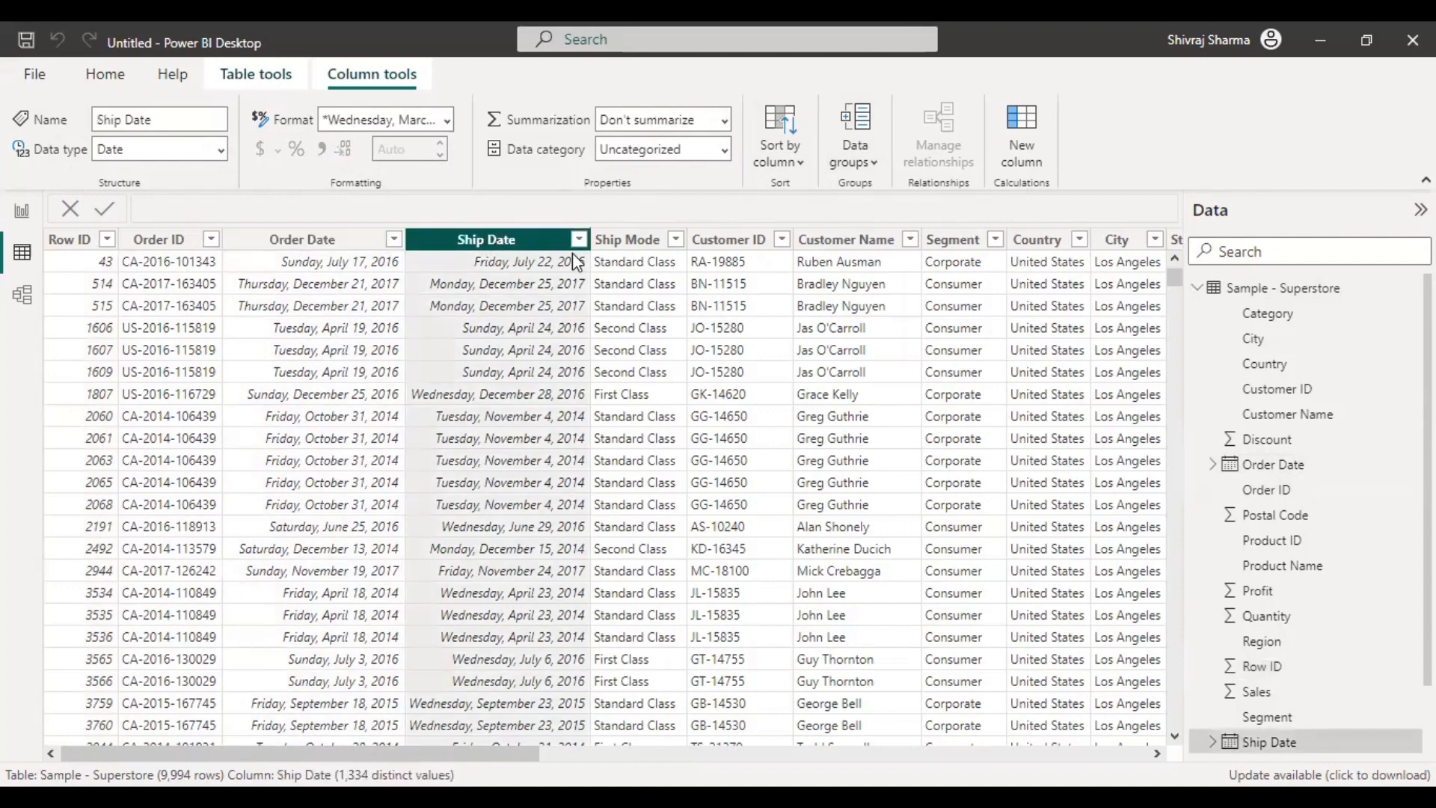
left_click(632, 239)
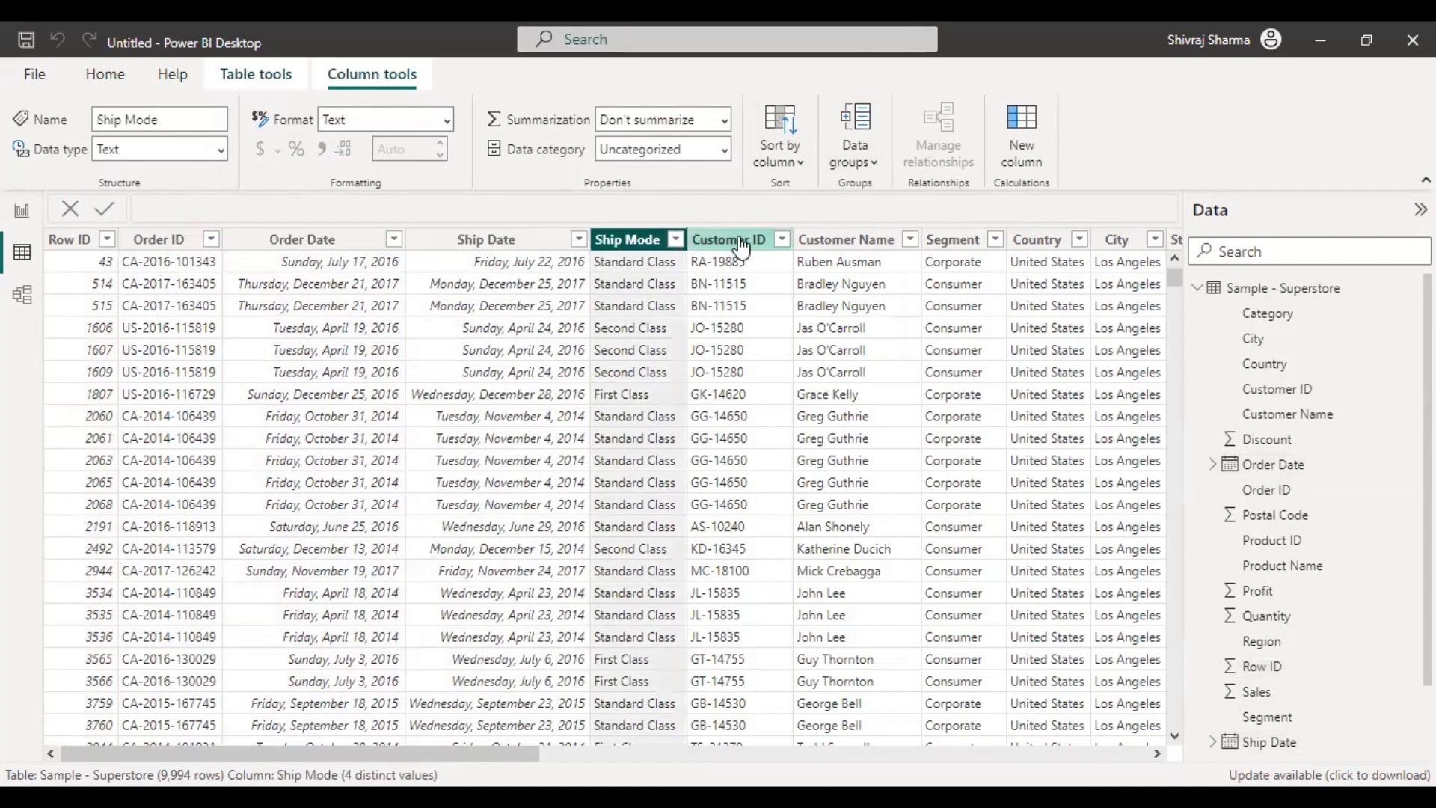
left_click(757, 239)
left_click(860, 240)
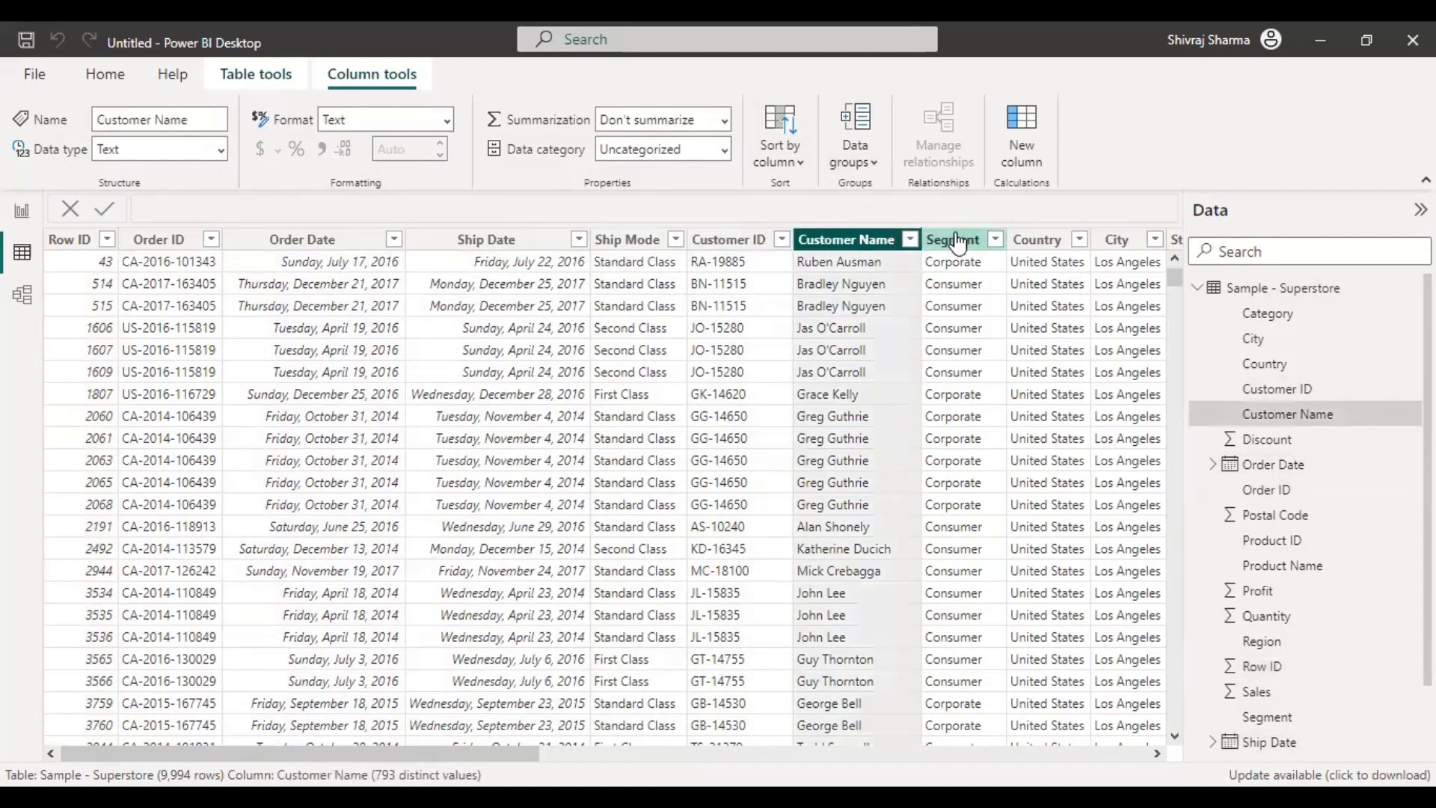
left_click(955, 241)
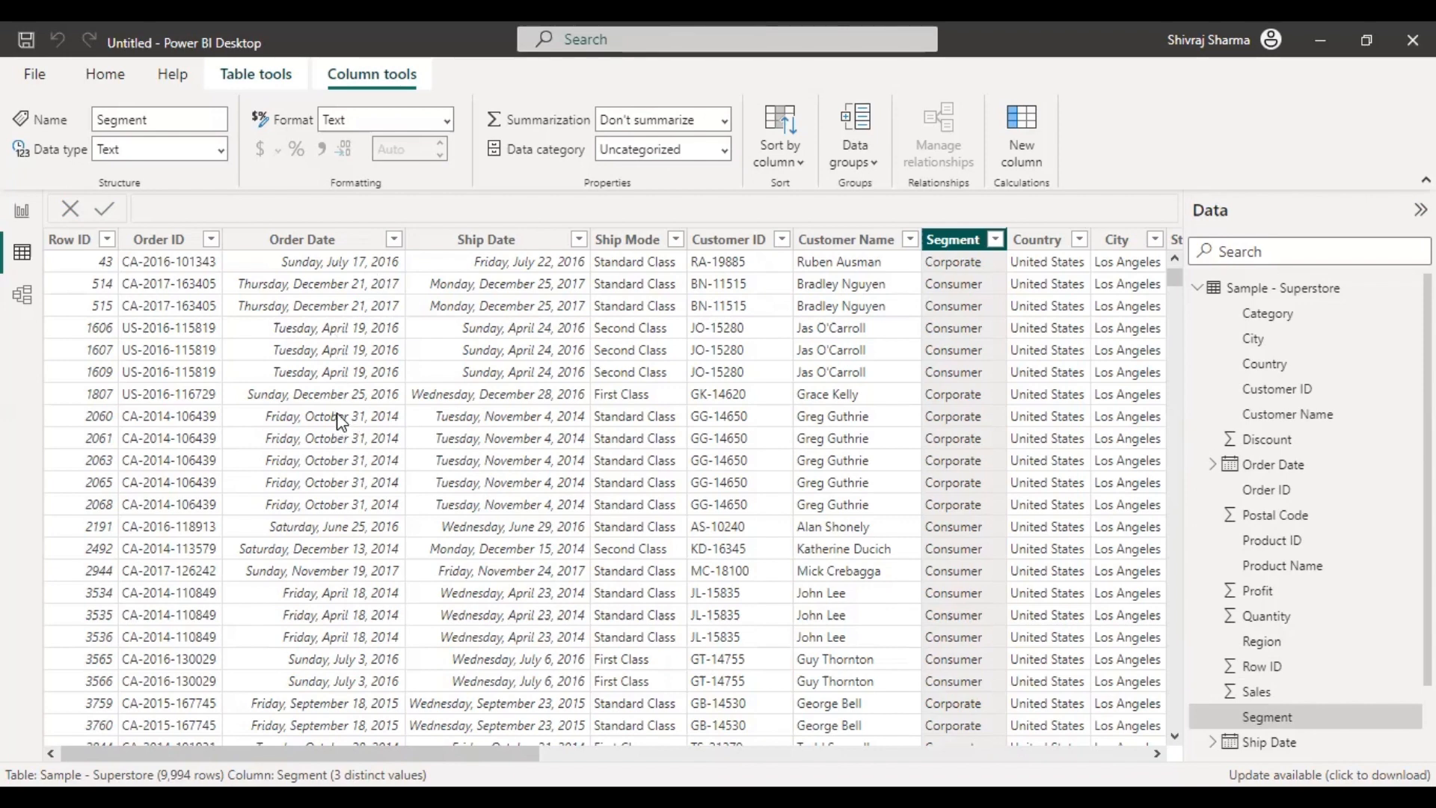
Step: Switch to the model view and load the Orders sheet from the desktop Excel workbook Global Superstore_updated-BnfAnalytics.xlsx
left_click(23, 297)
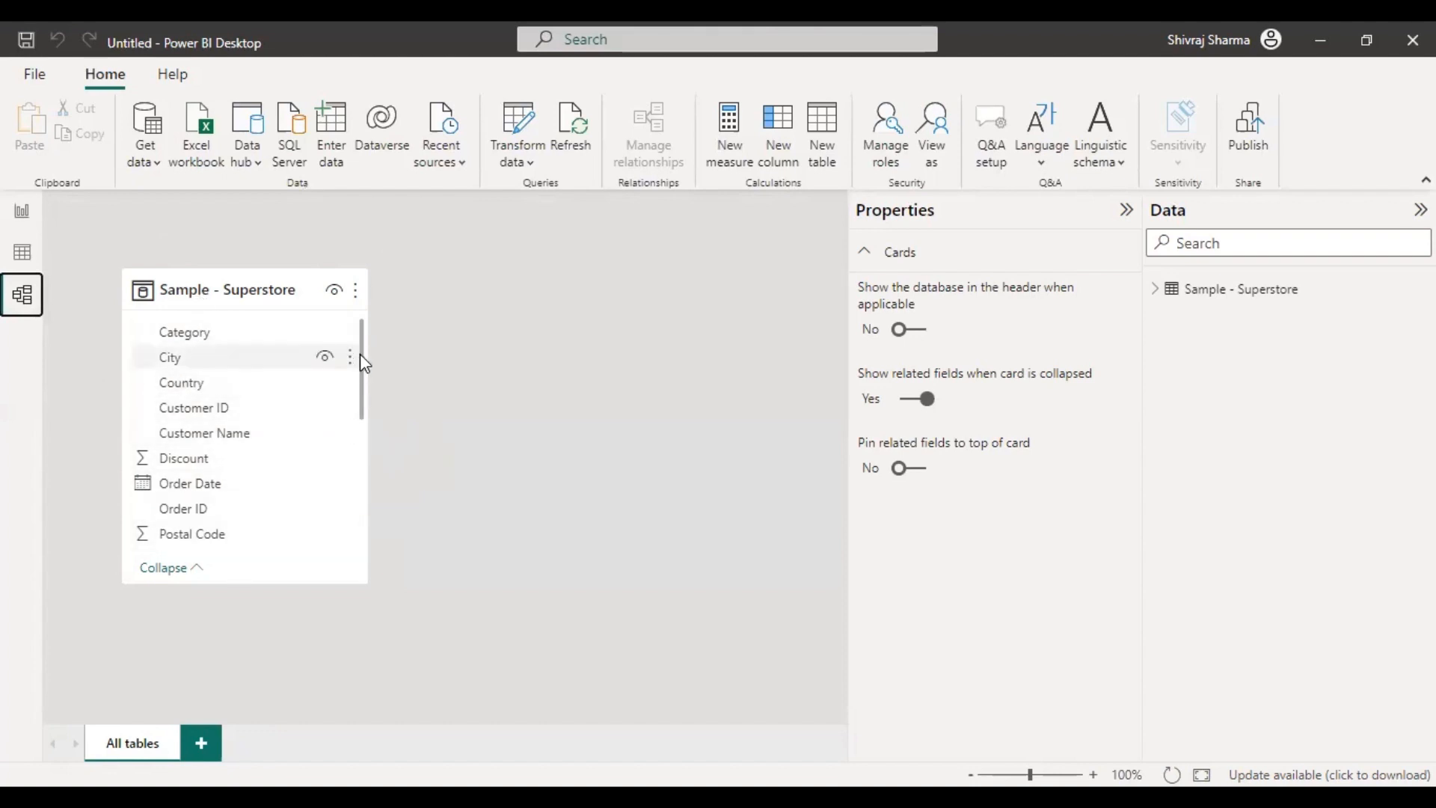
left_click_drag(360, 363, 360, 538)
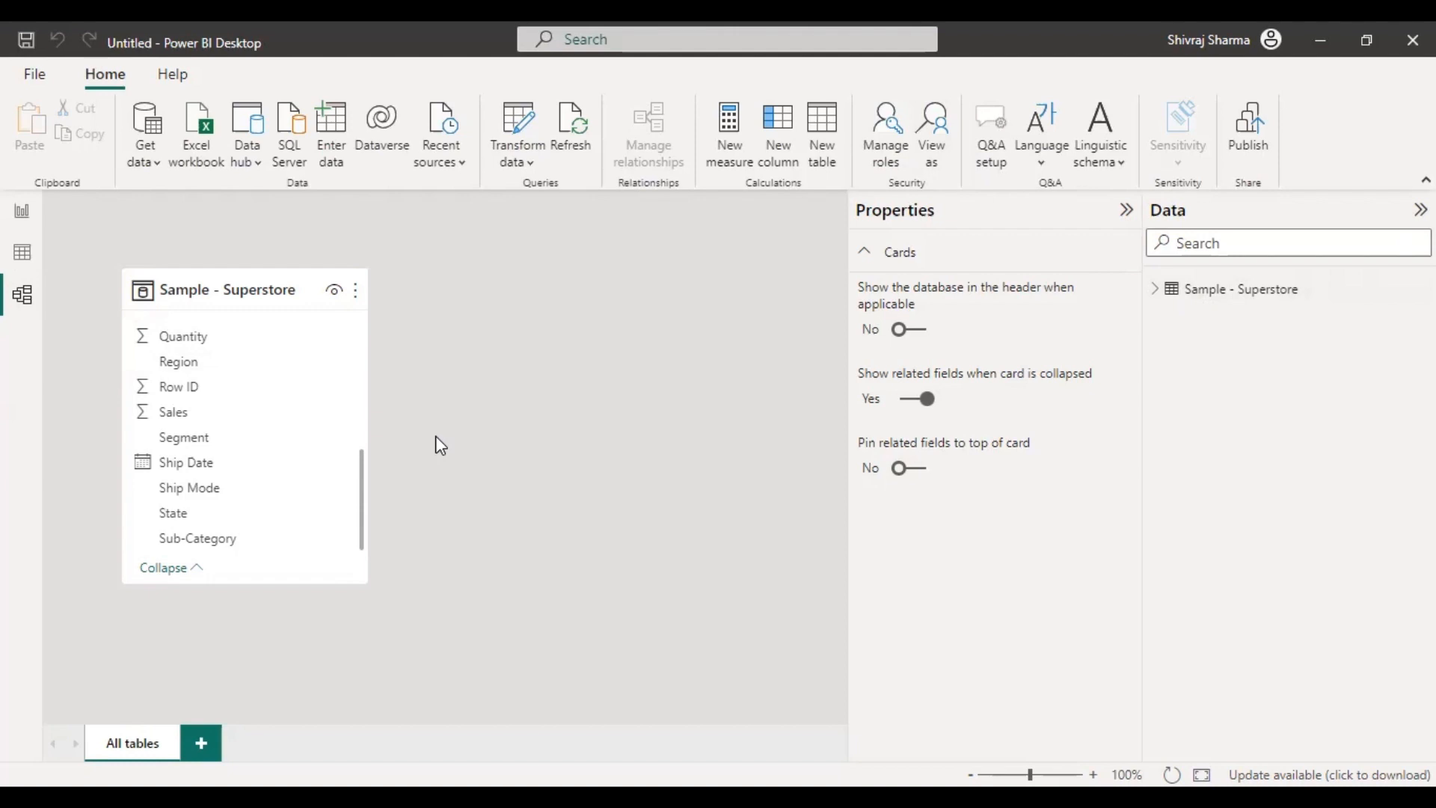
left_click(147, 161)
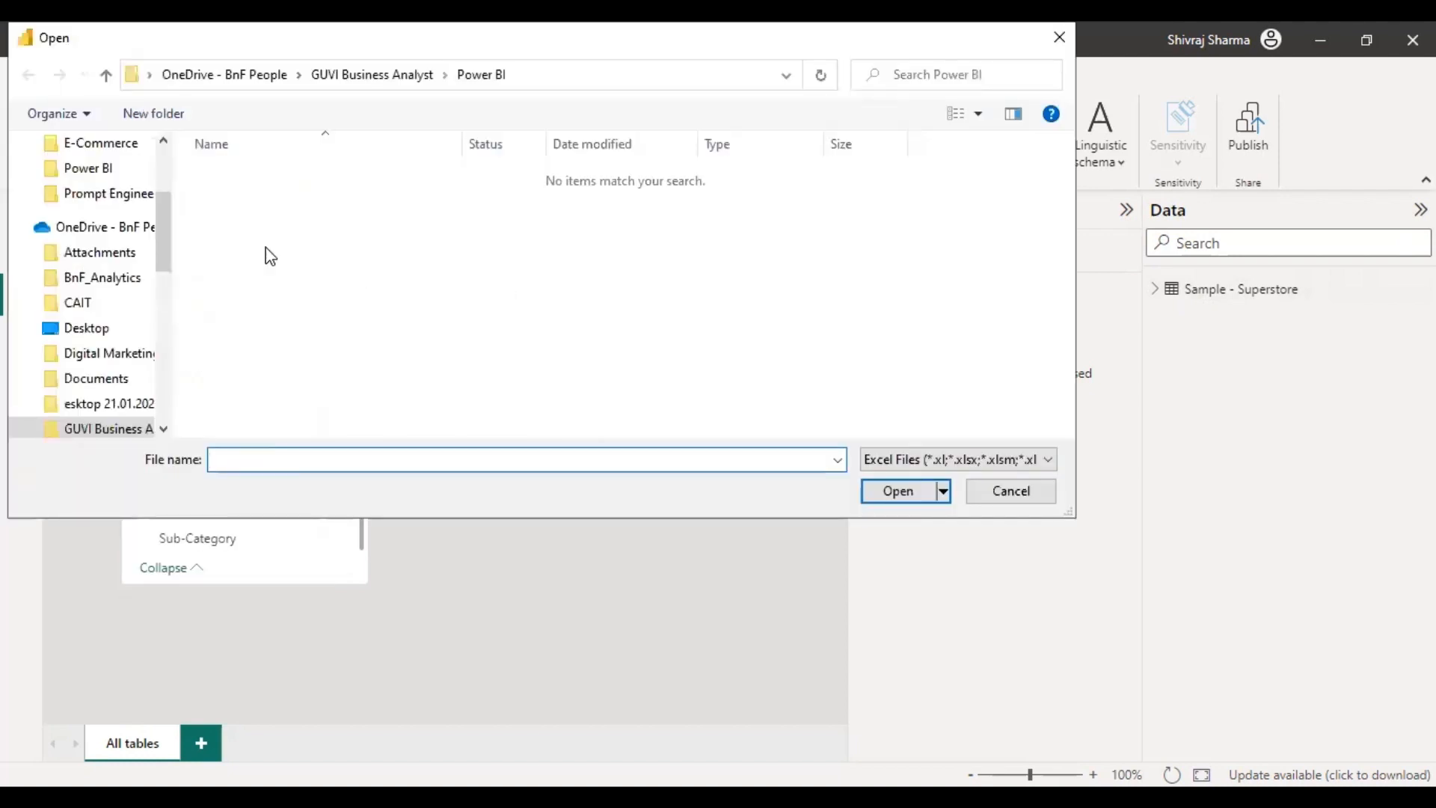
scroll(107, 297, "down", 5)
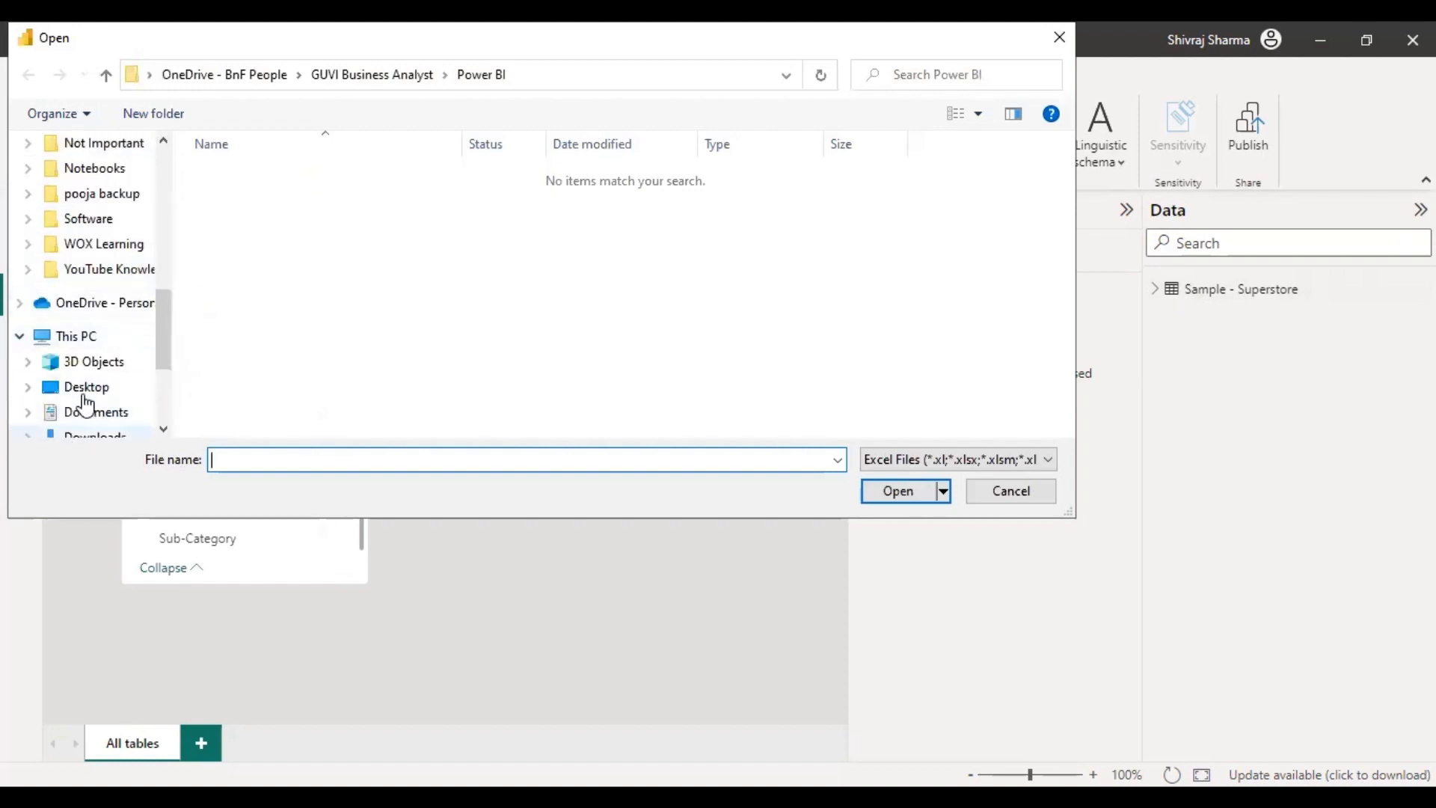
left_click(84, 388)
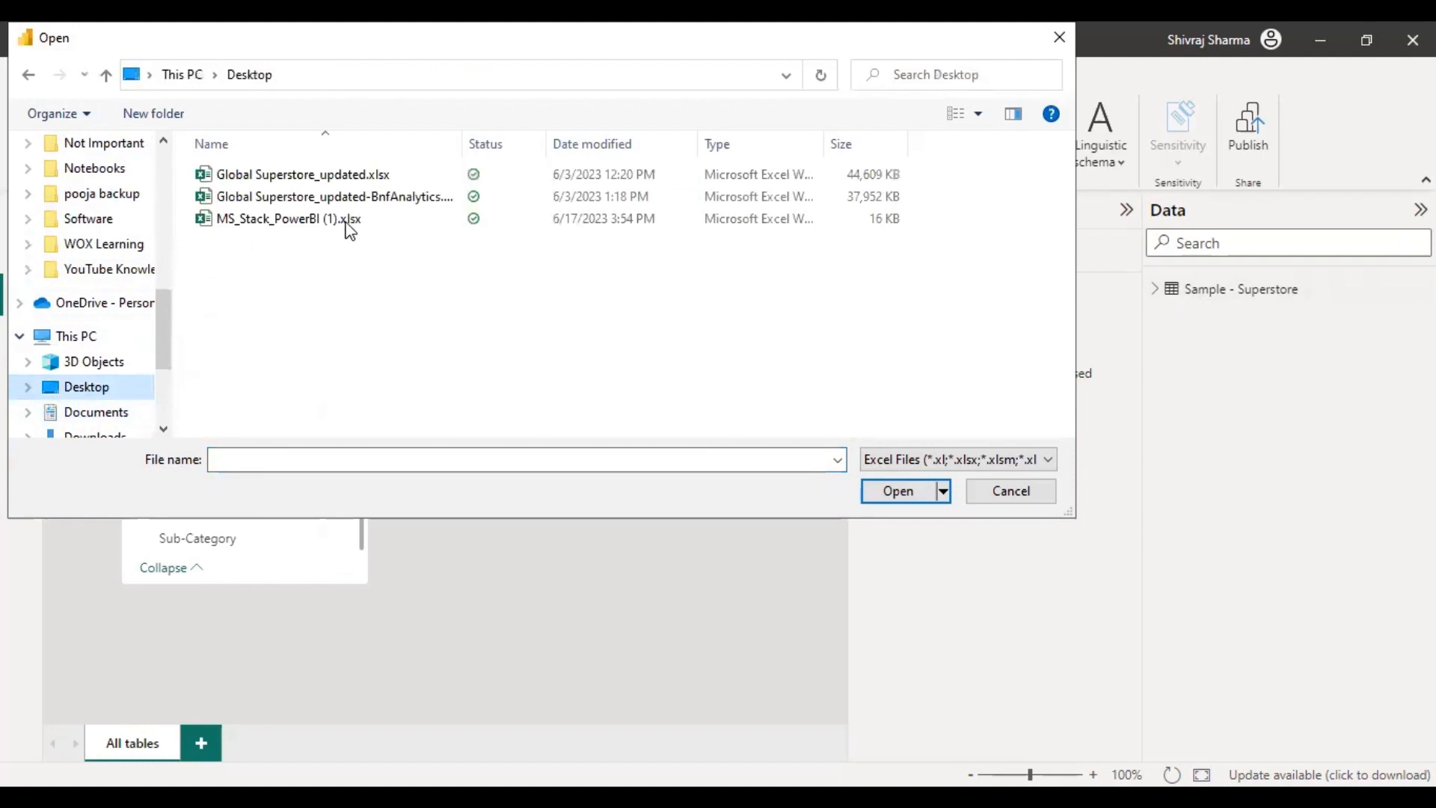
left_click(334, 197)
key("Return")
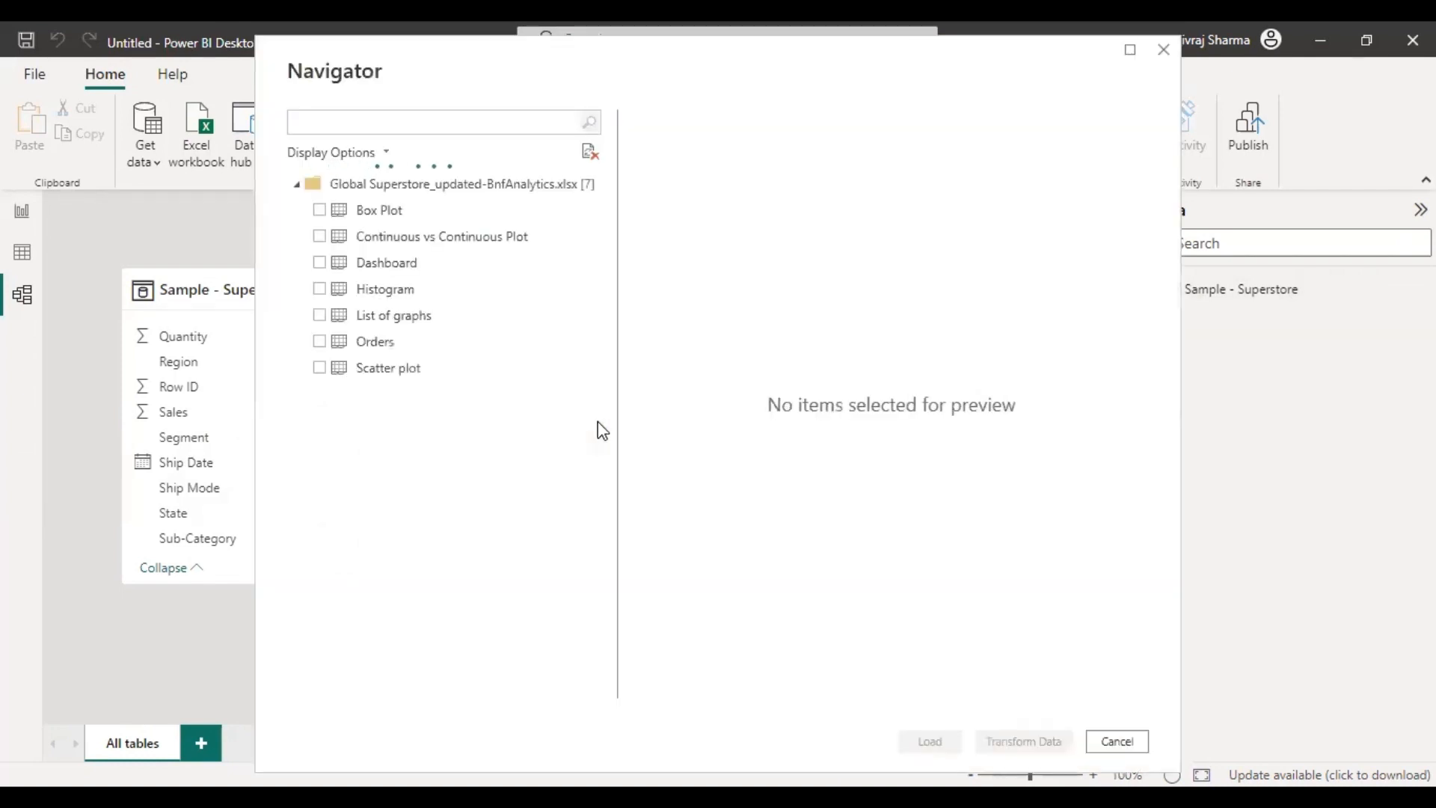
left_click(319, 341)
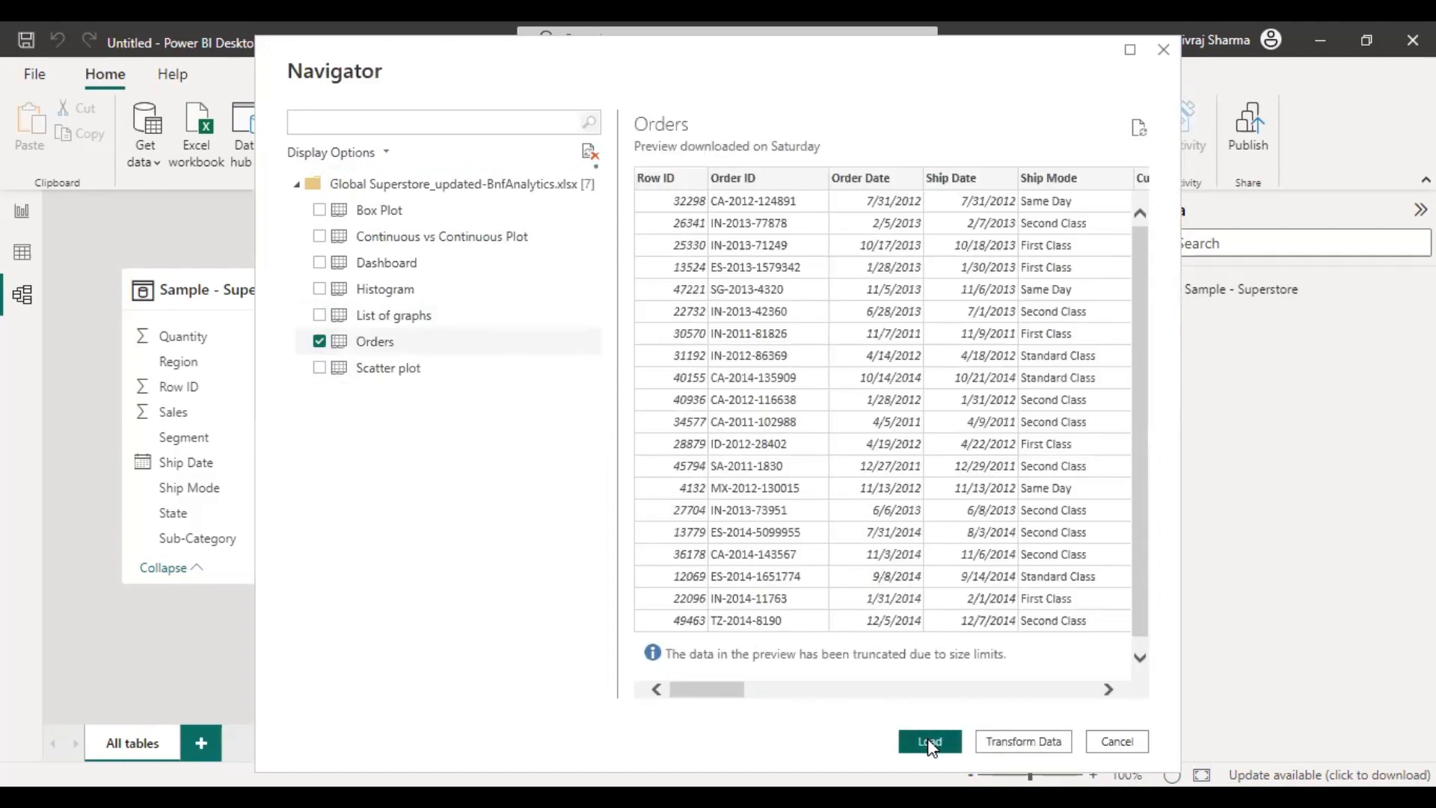
left_click(928, 740)
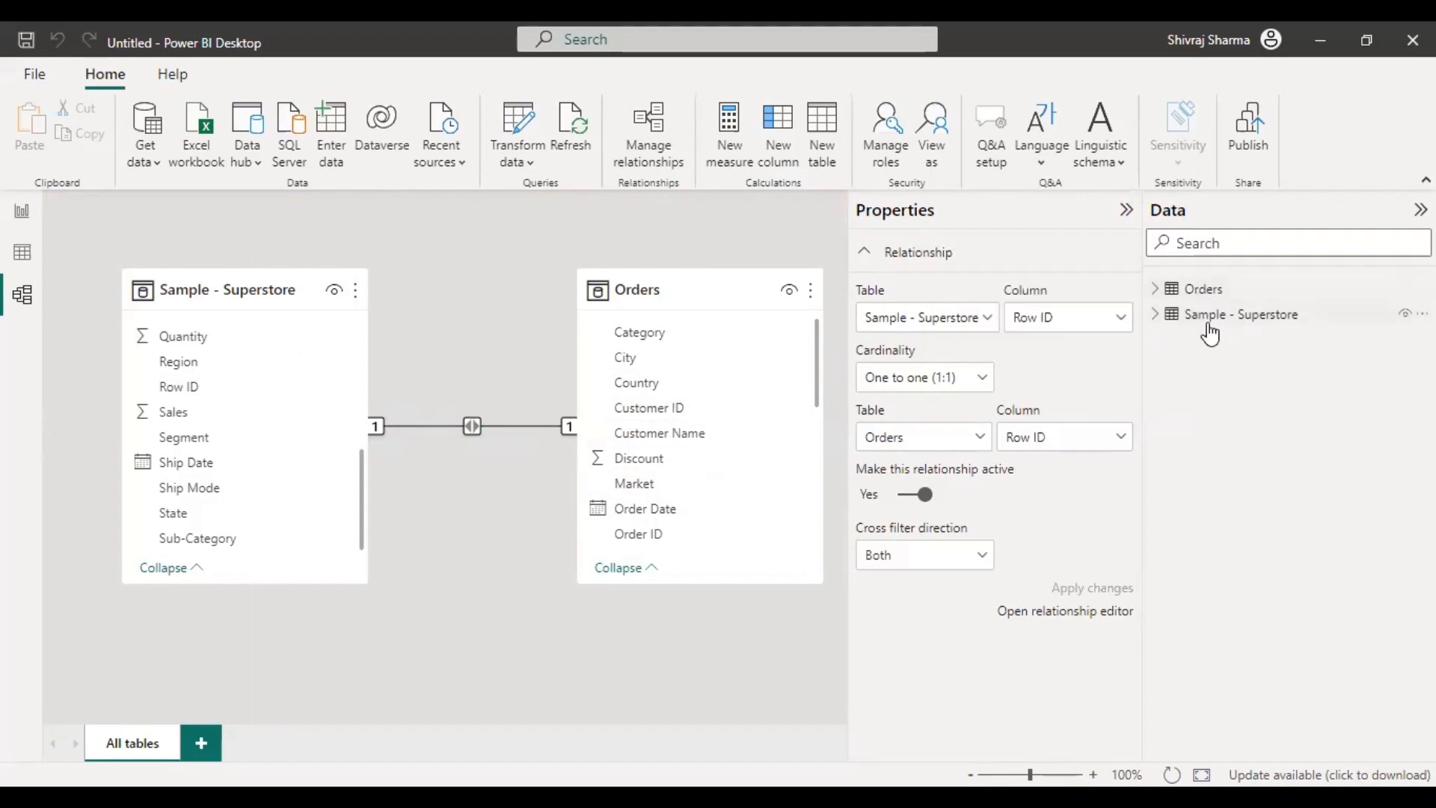
Step: Try the Many to one and Many to many cardinalities on the Row ID relationship between Sample - Superstore and Orders
mouse_move(1206, 331)
left_click(983, 371)
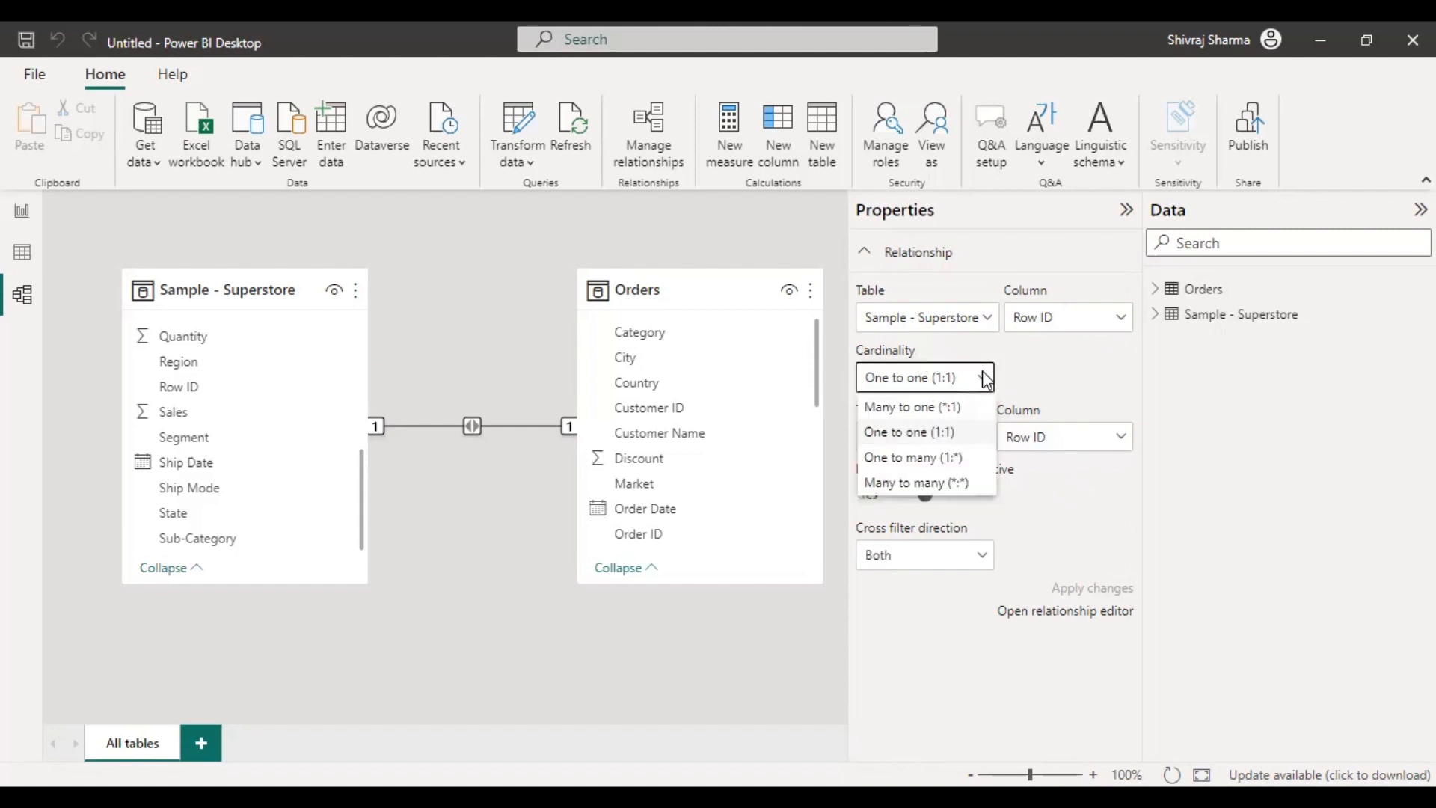
left_click(948, 405)
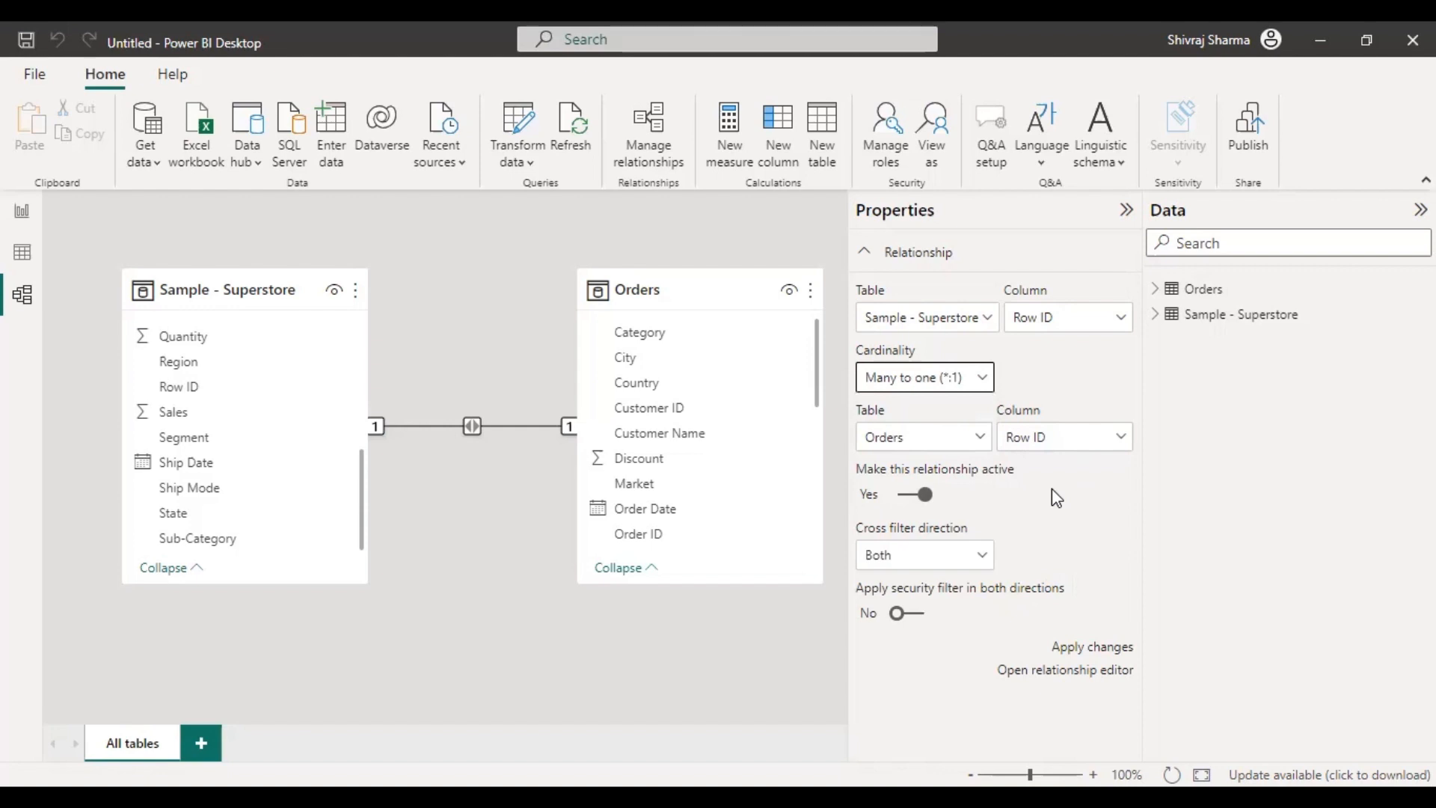
left_click(986, 380)
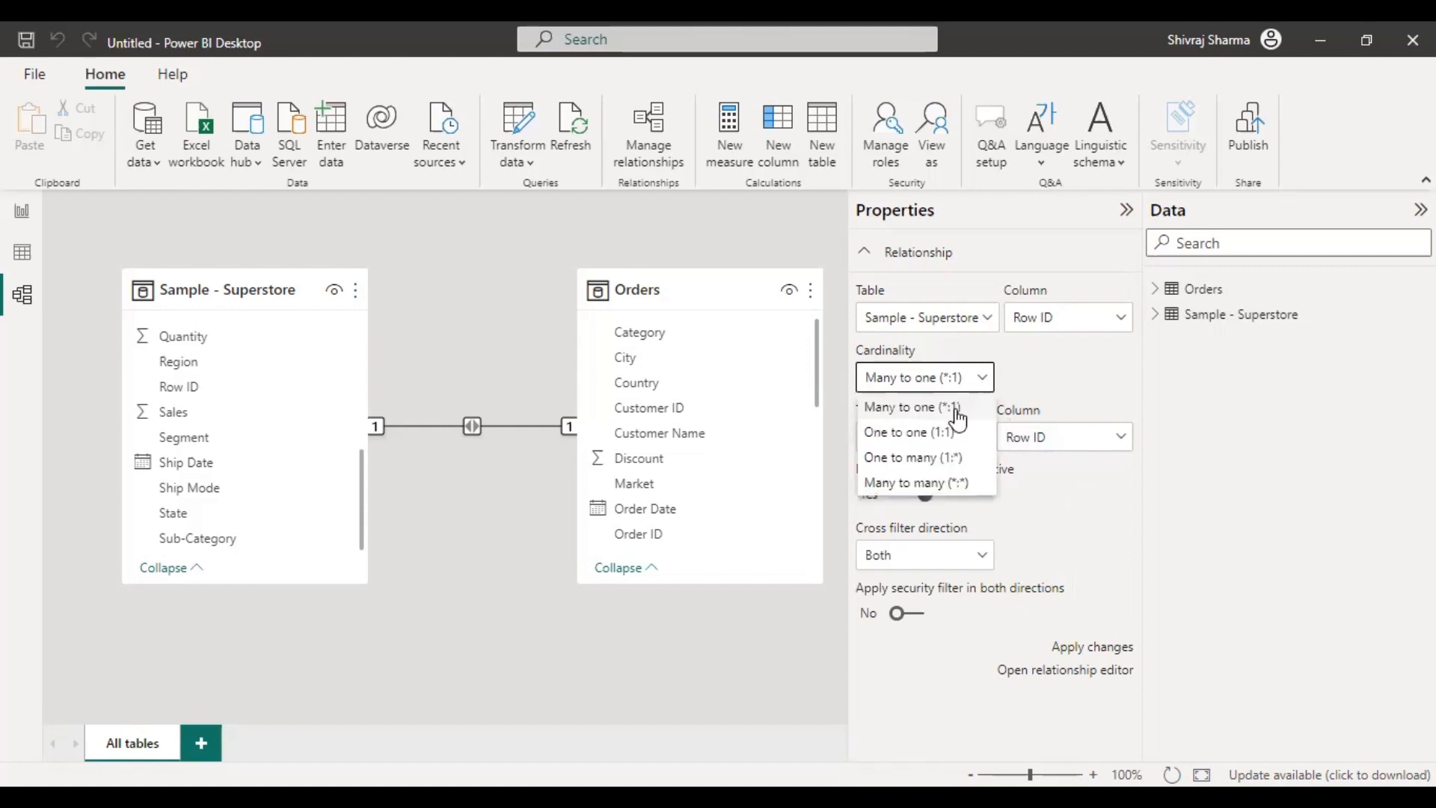
left_click(920, 481)
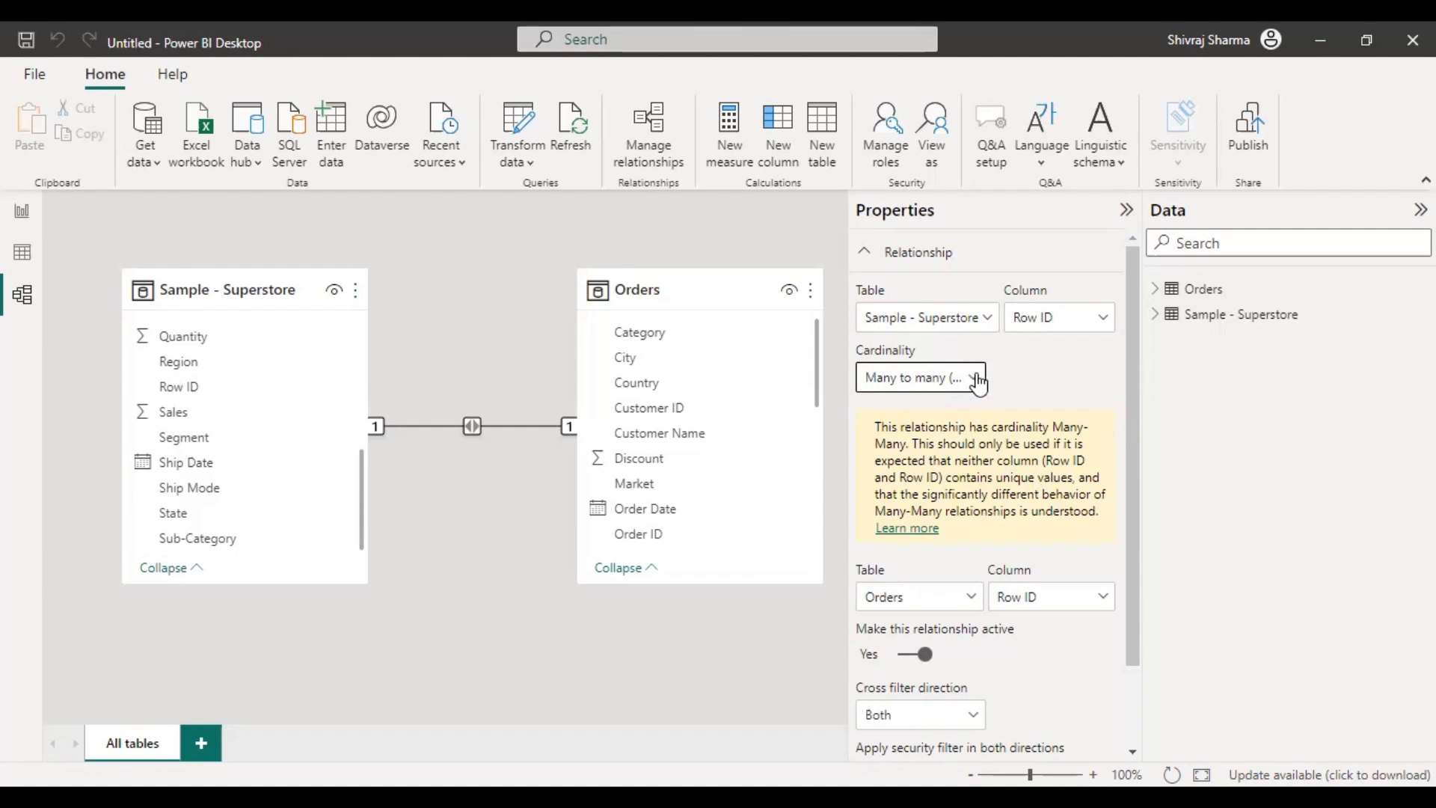
left_click(976, 379)
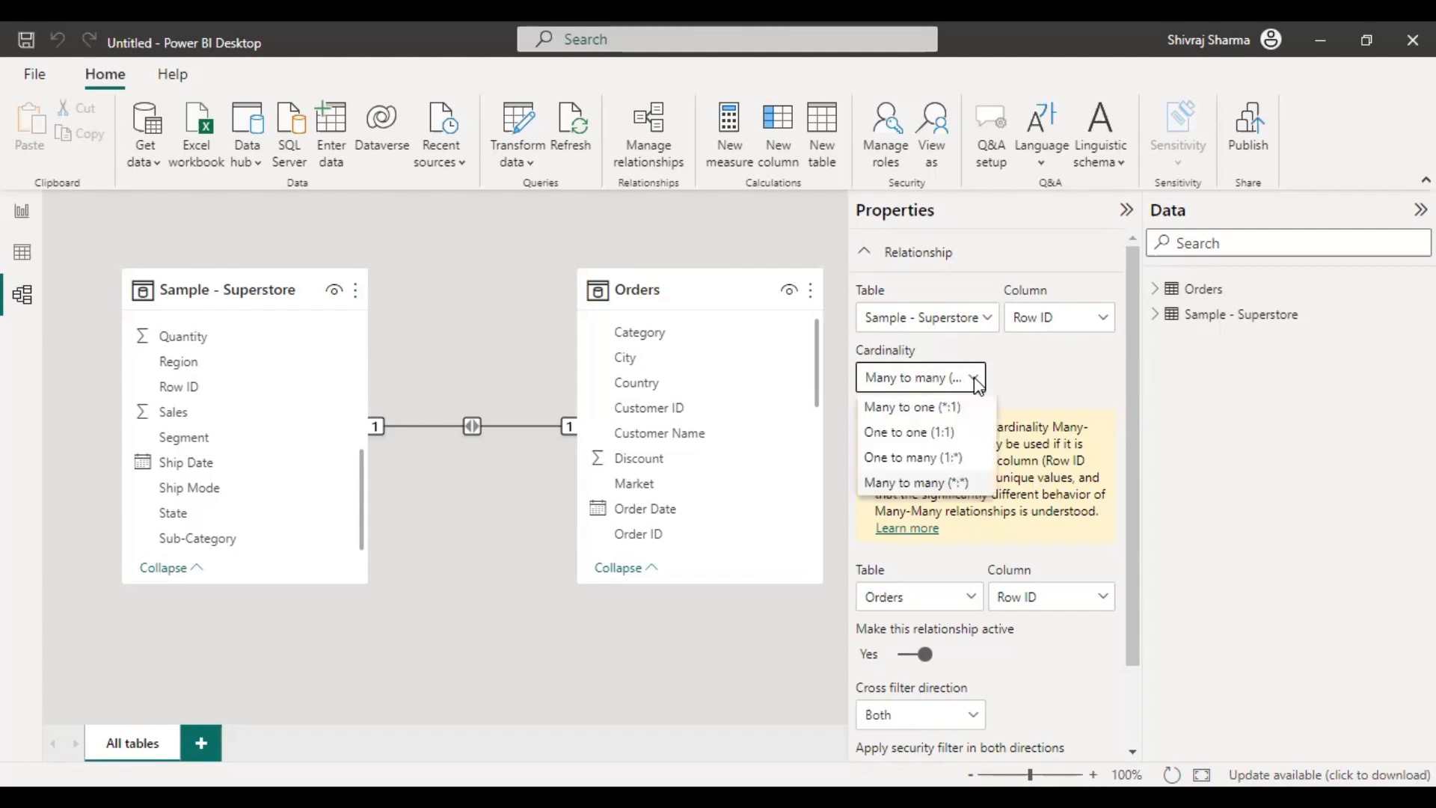
left_click(925, 408)
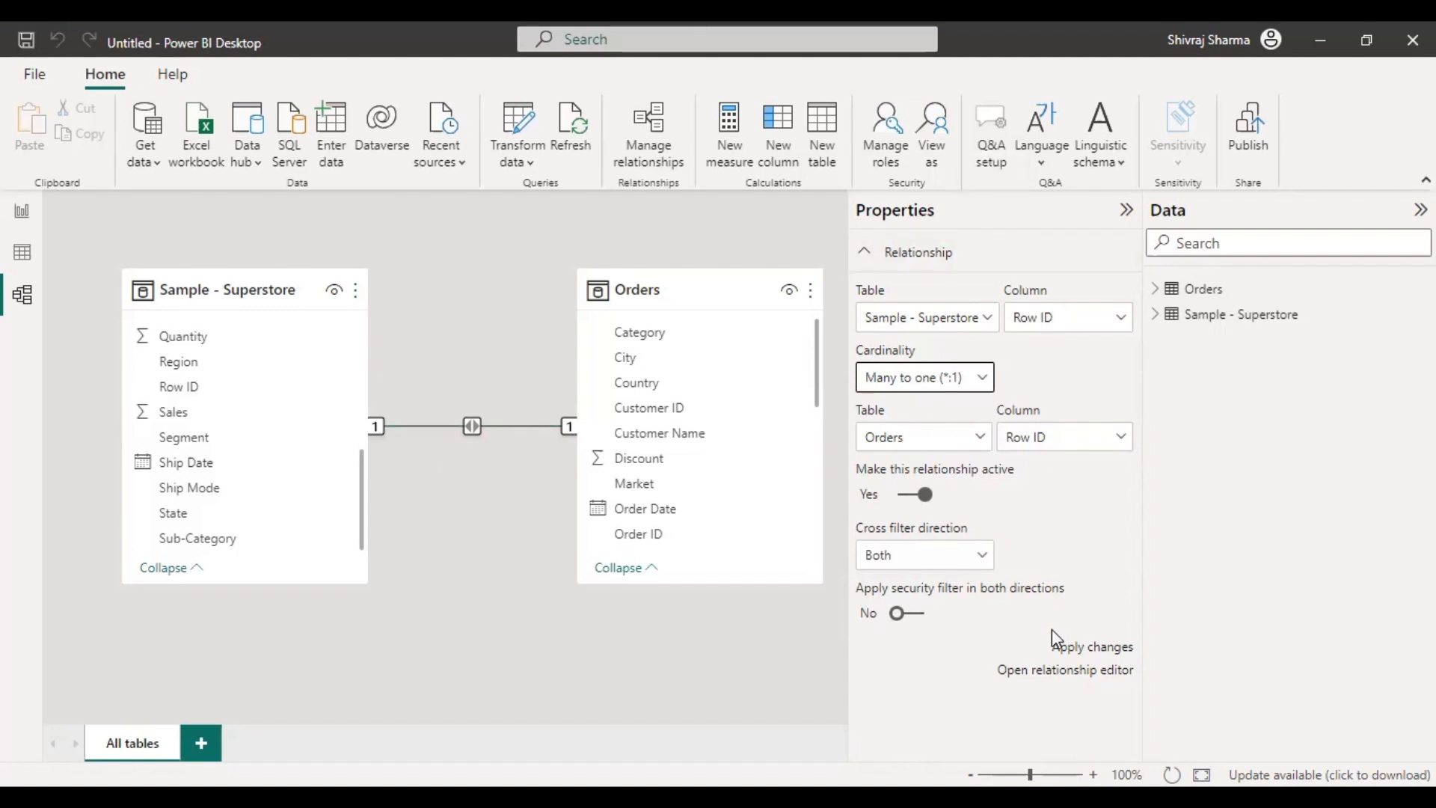
Step: Open the Row ID relationship between Sample - Superstore and Orders for editing and view its cross filter direction options
left_click(425, 423)
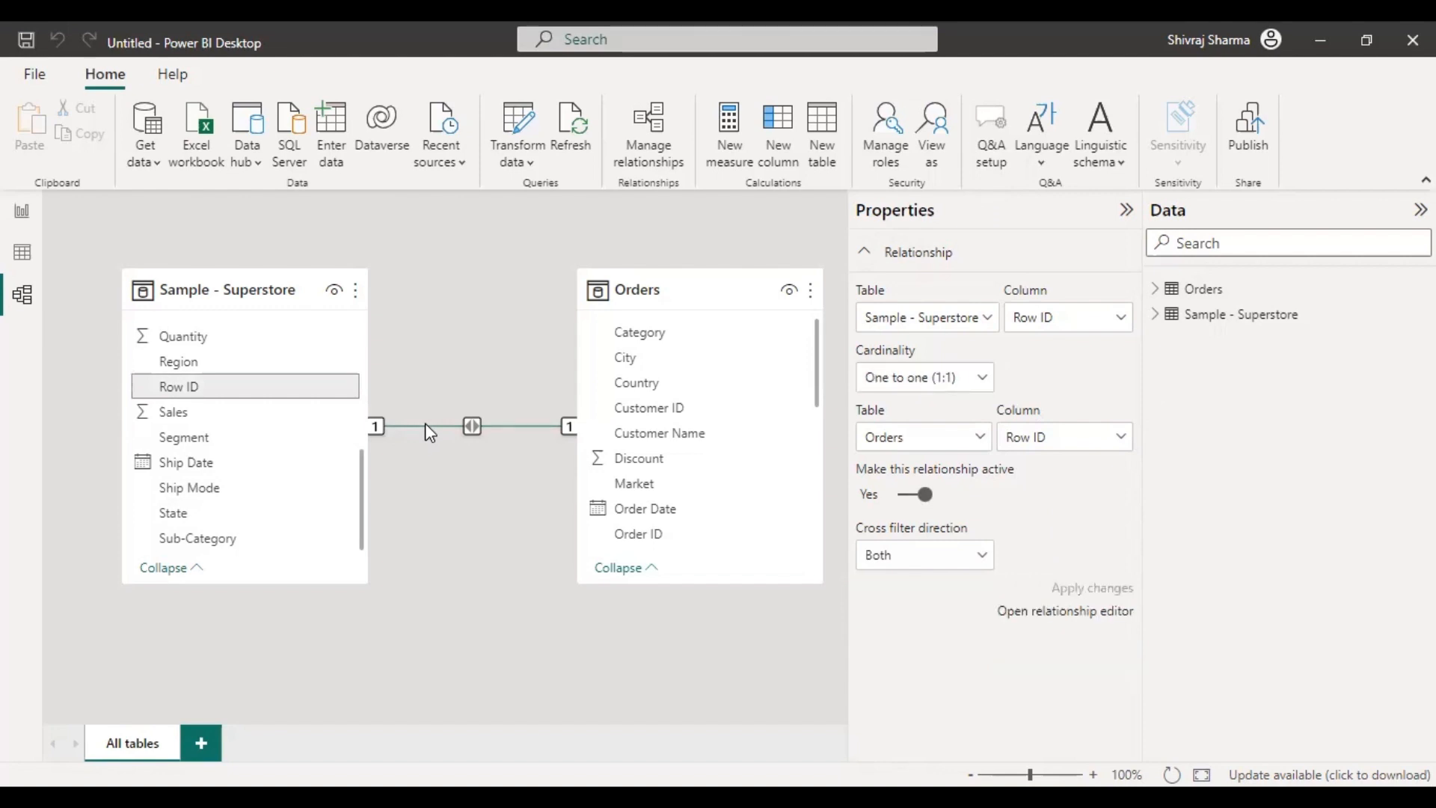
double_click(425, 423)
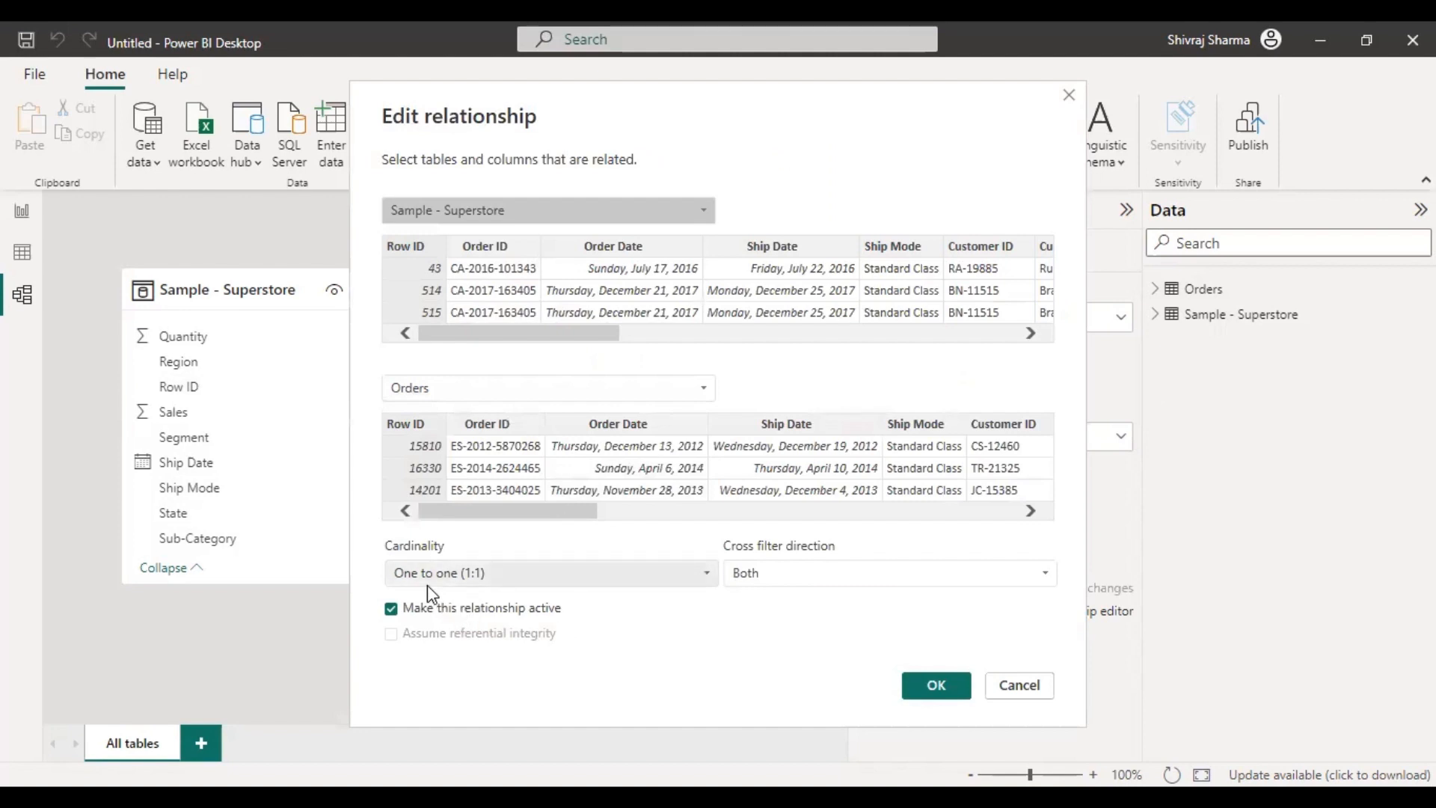
left_click(873, 576)
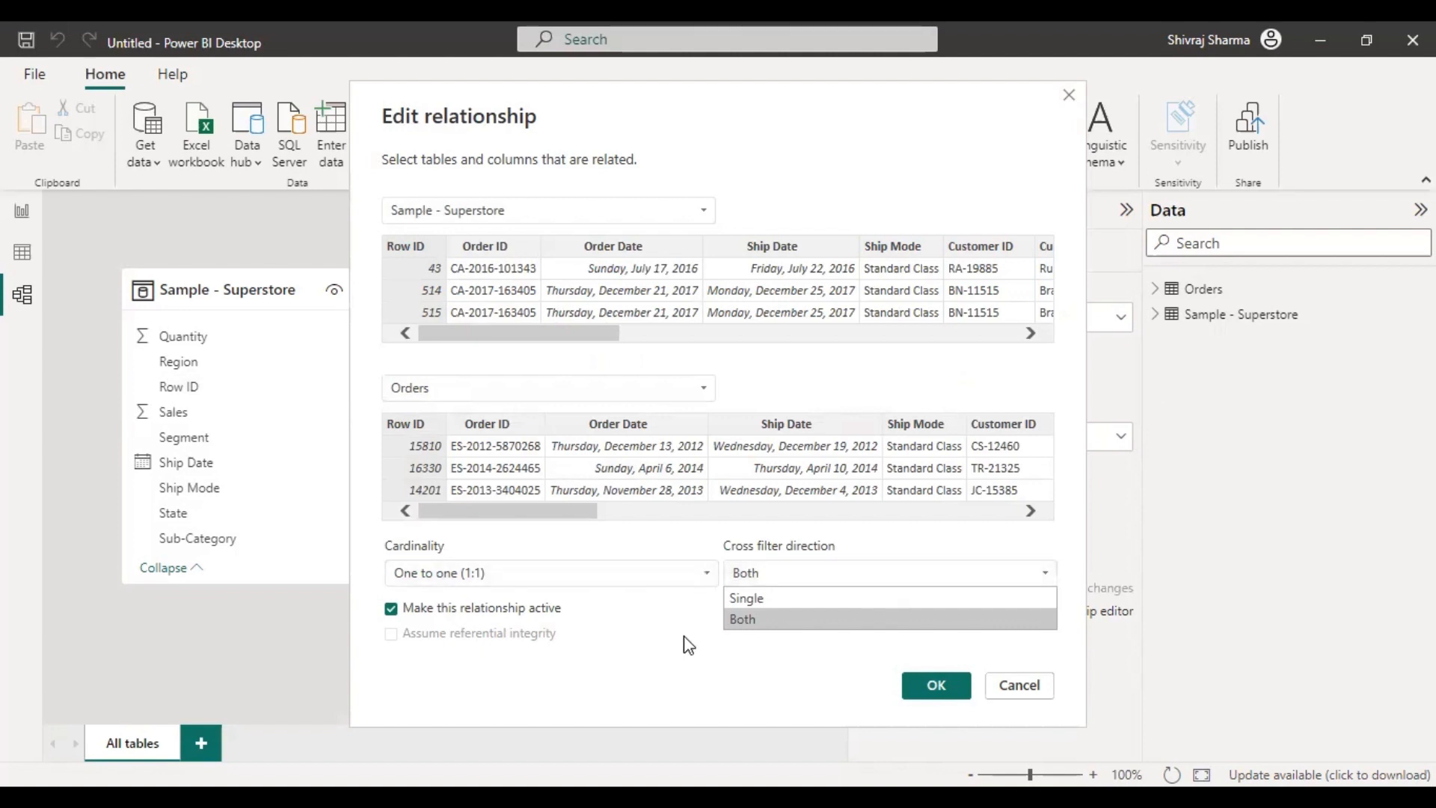
left_click(1005, 690)
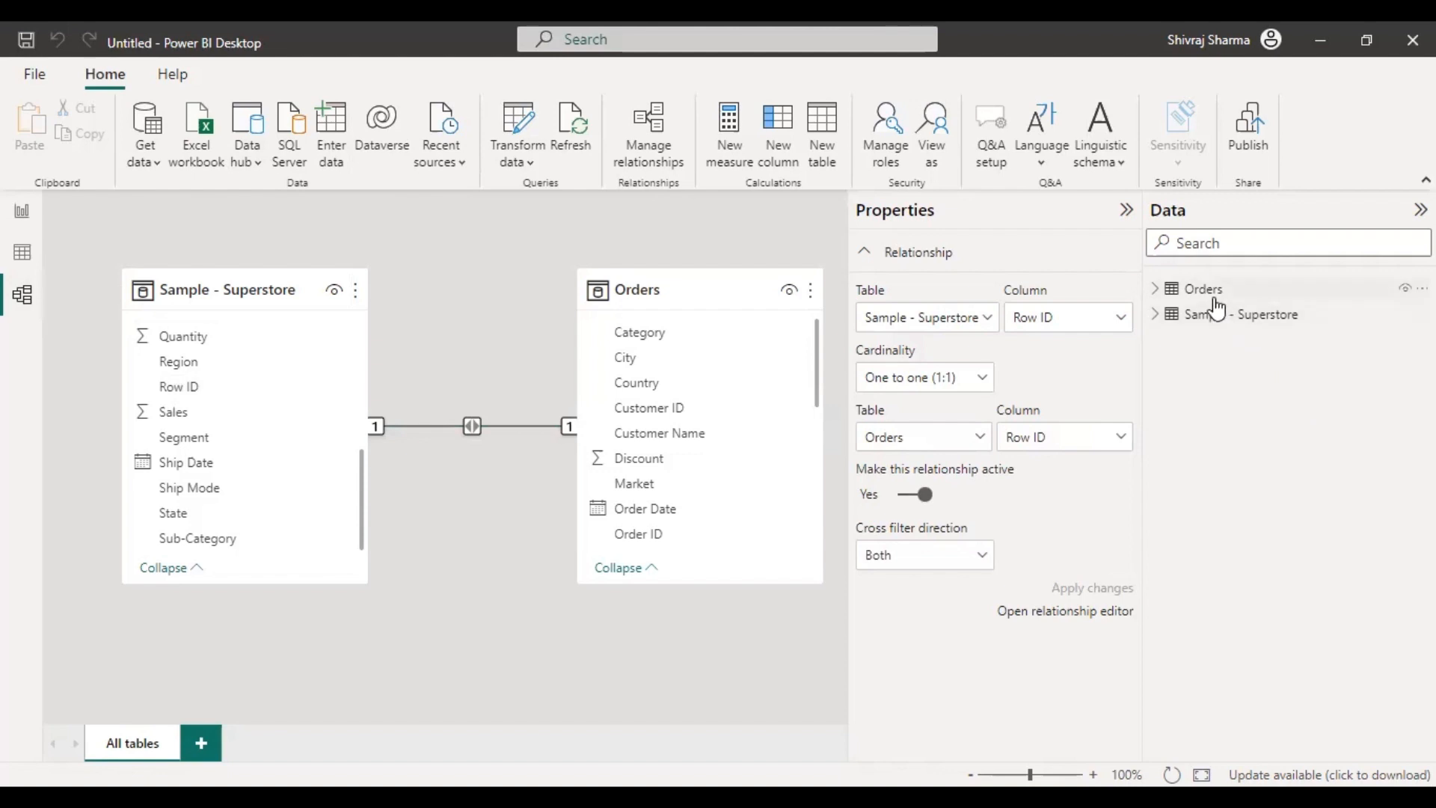
Step: Delete the Row ID relationship between the Sample - Superstore and Orders tables
mouse_move(1217, 307)
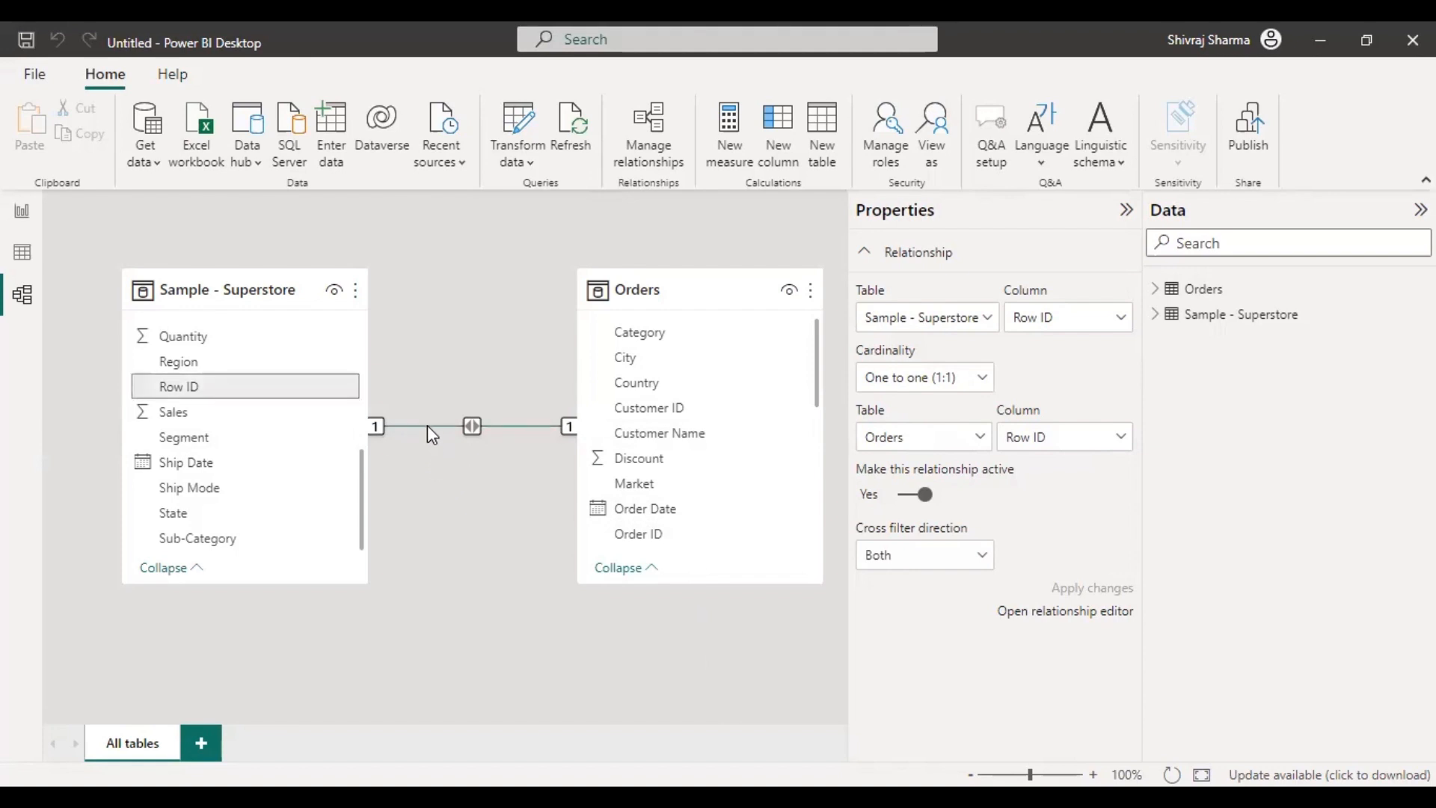
key("Delete")
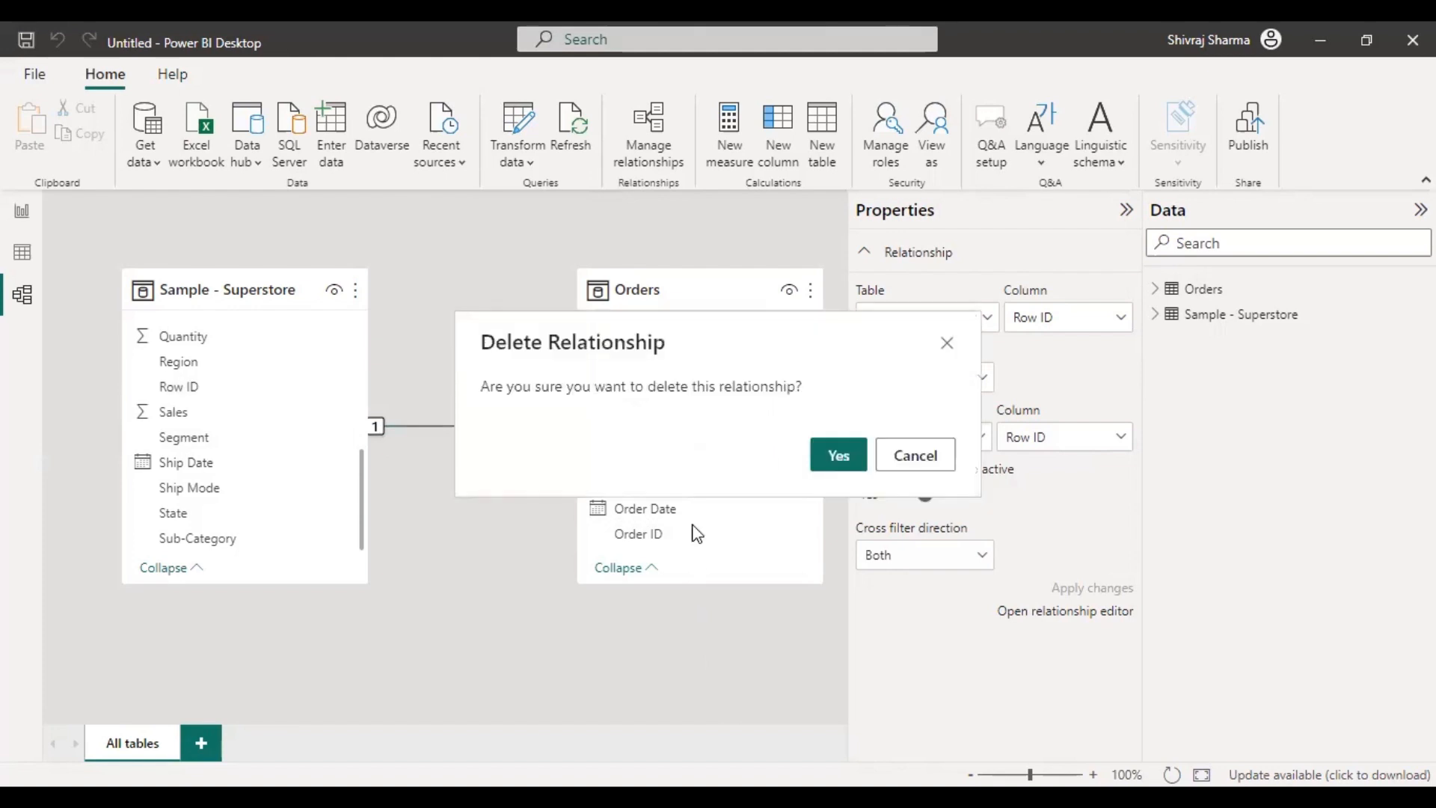
left_click(836, 456)
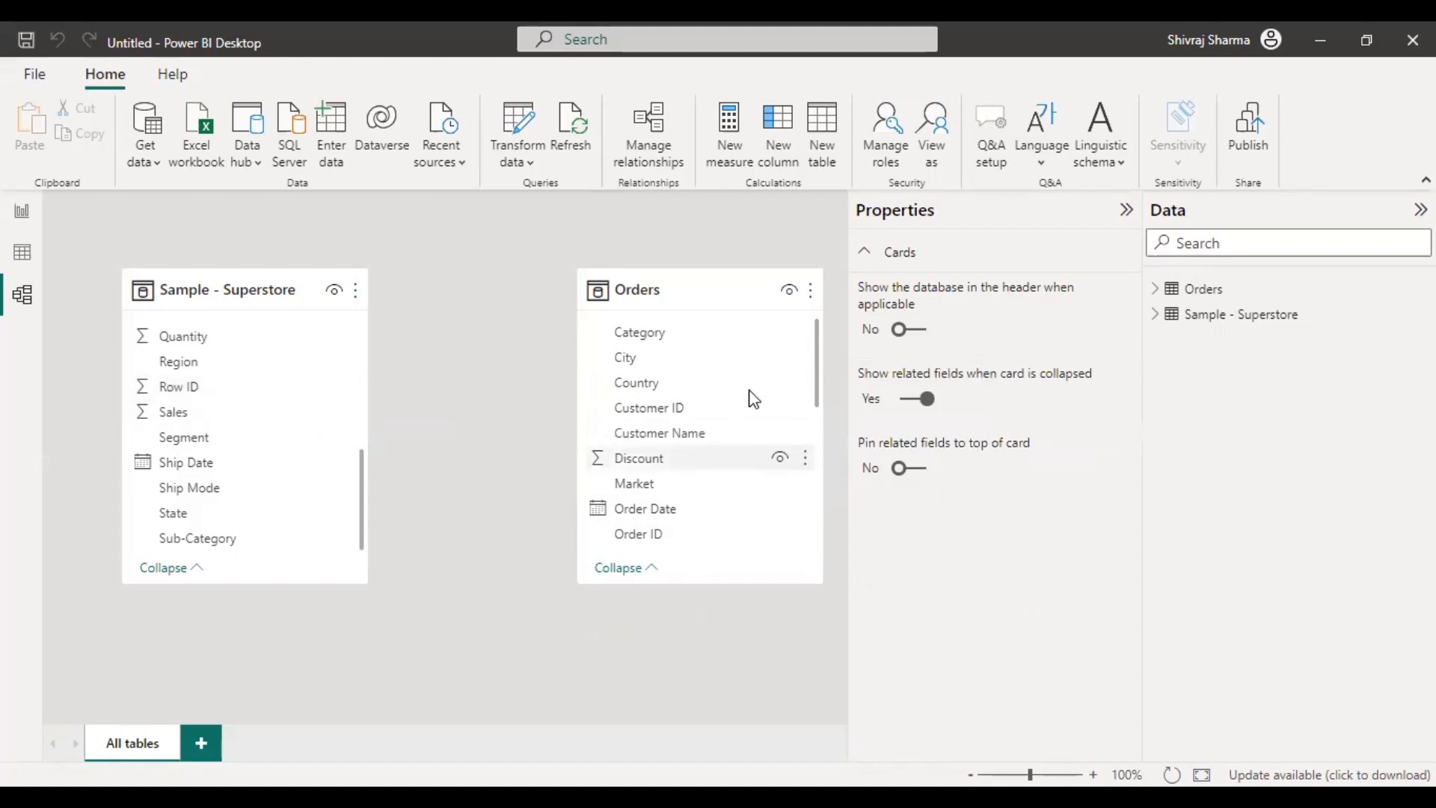
Step: Create a relationship from Row ID in Sample - Superstore to Row ID in Orders
left_click_drag(816, 344, 814, 462)
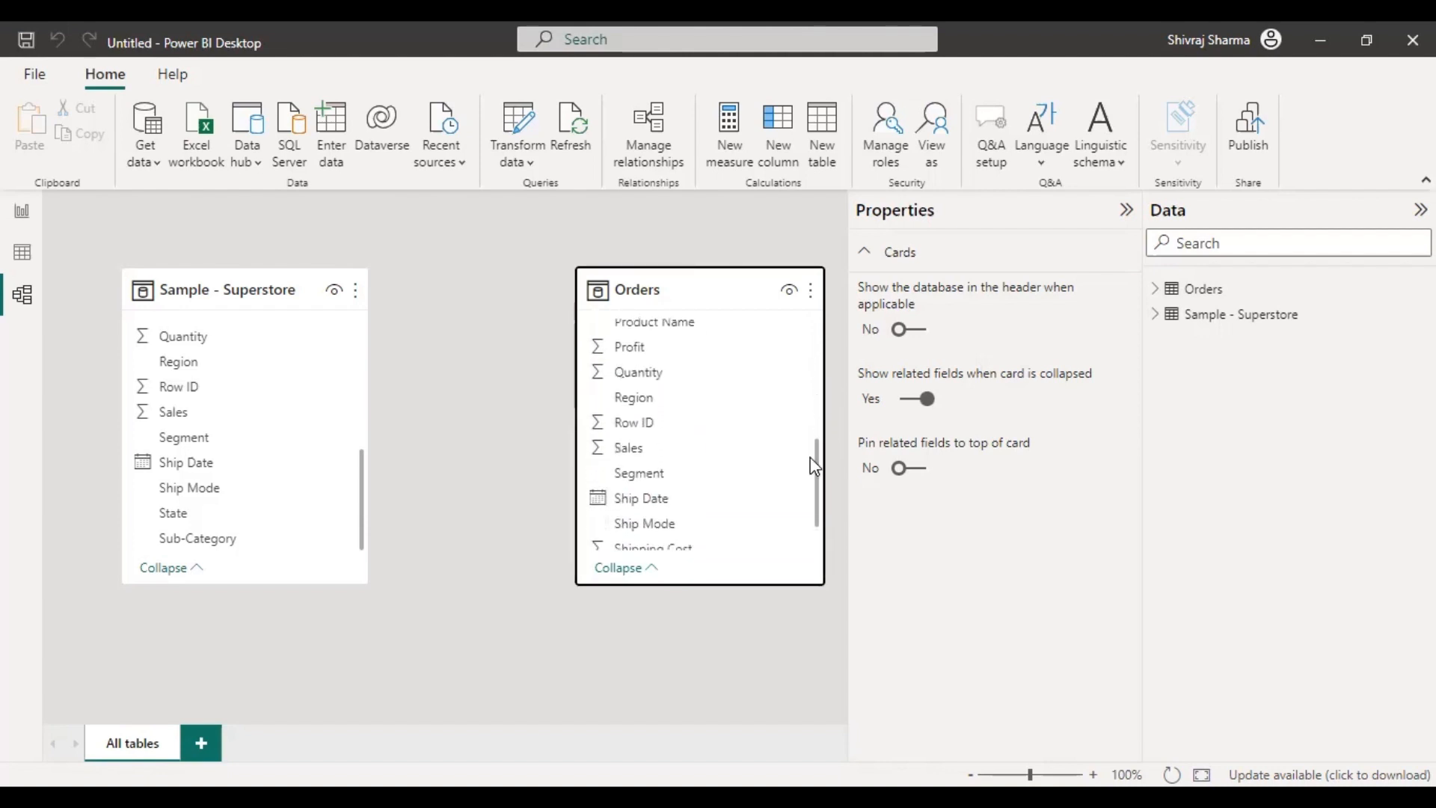
left_click(179, 387)
left_click_drag(187, 386, 631, 428)
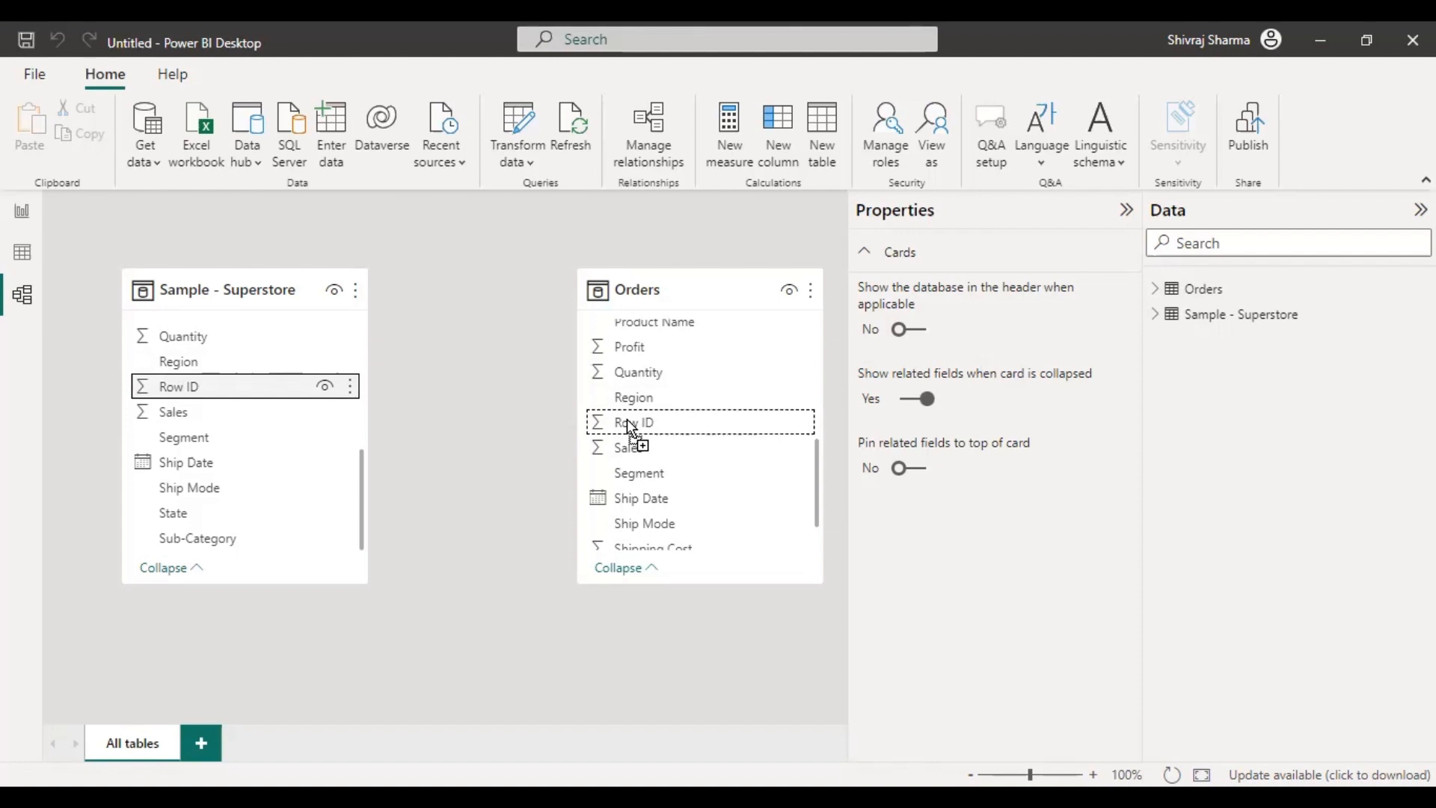
left_click_drag(631, 427, 631, 427)
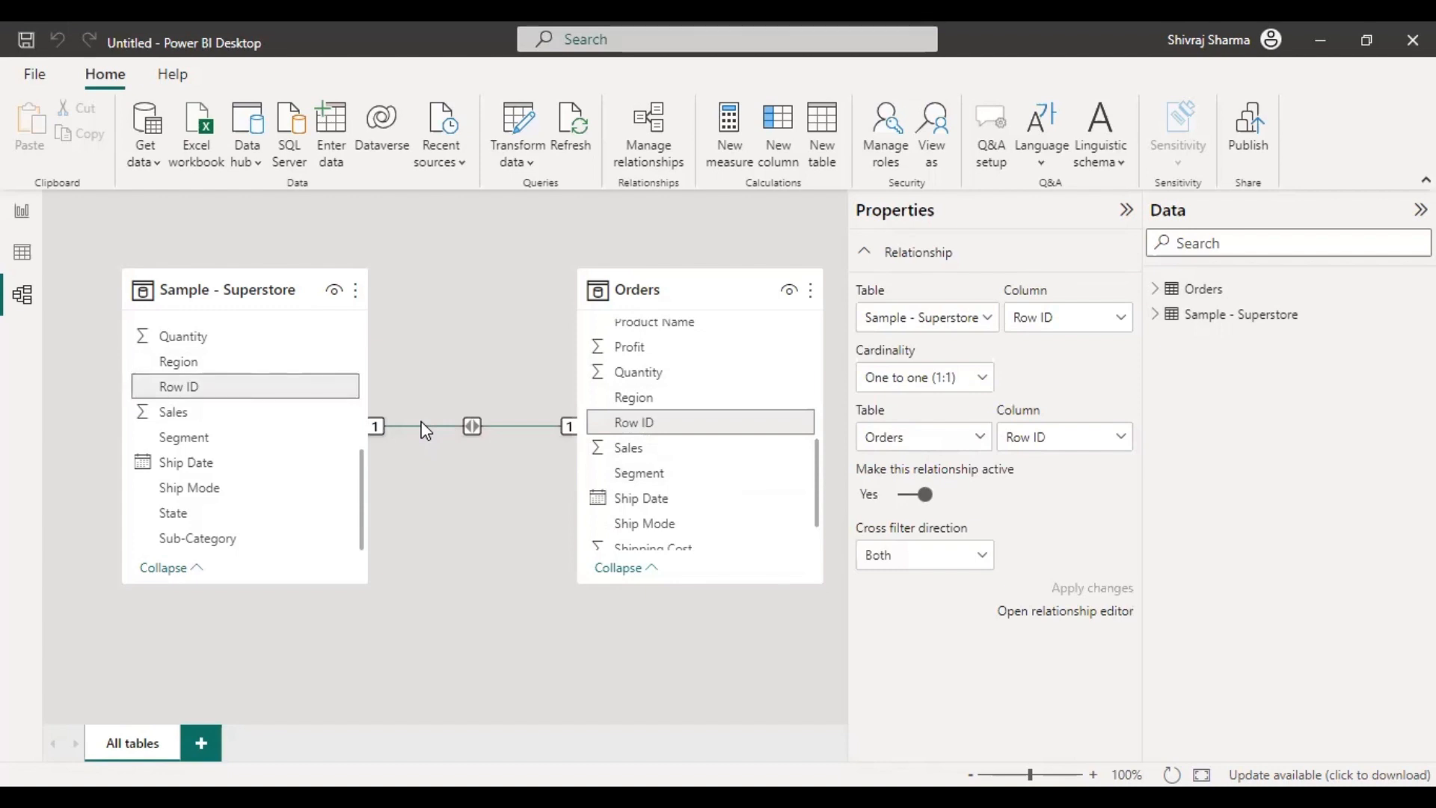
Step: Delete the recreated Row ID relationship and try to relate Region in Sample - Superstore to Region in Orders
key("Delete")
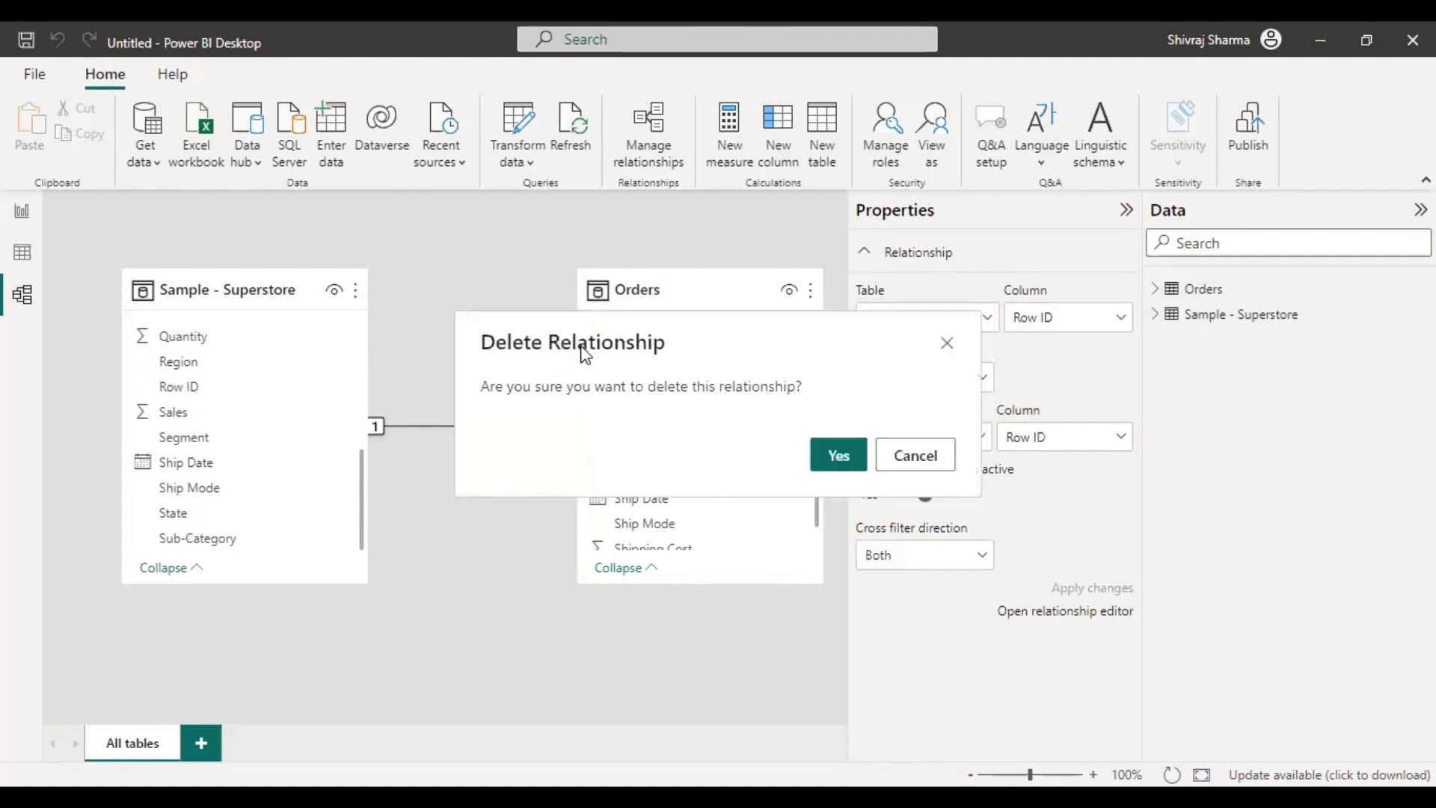
left_click(837, 451)
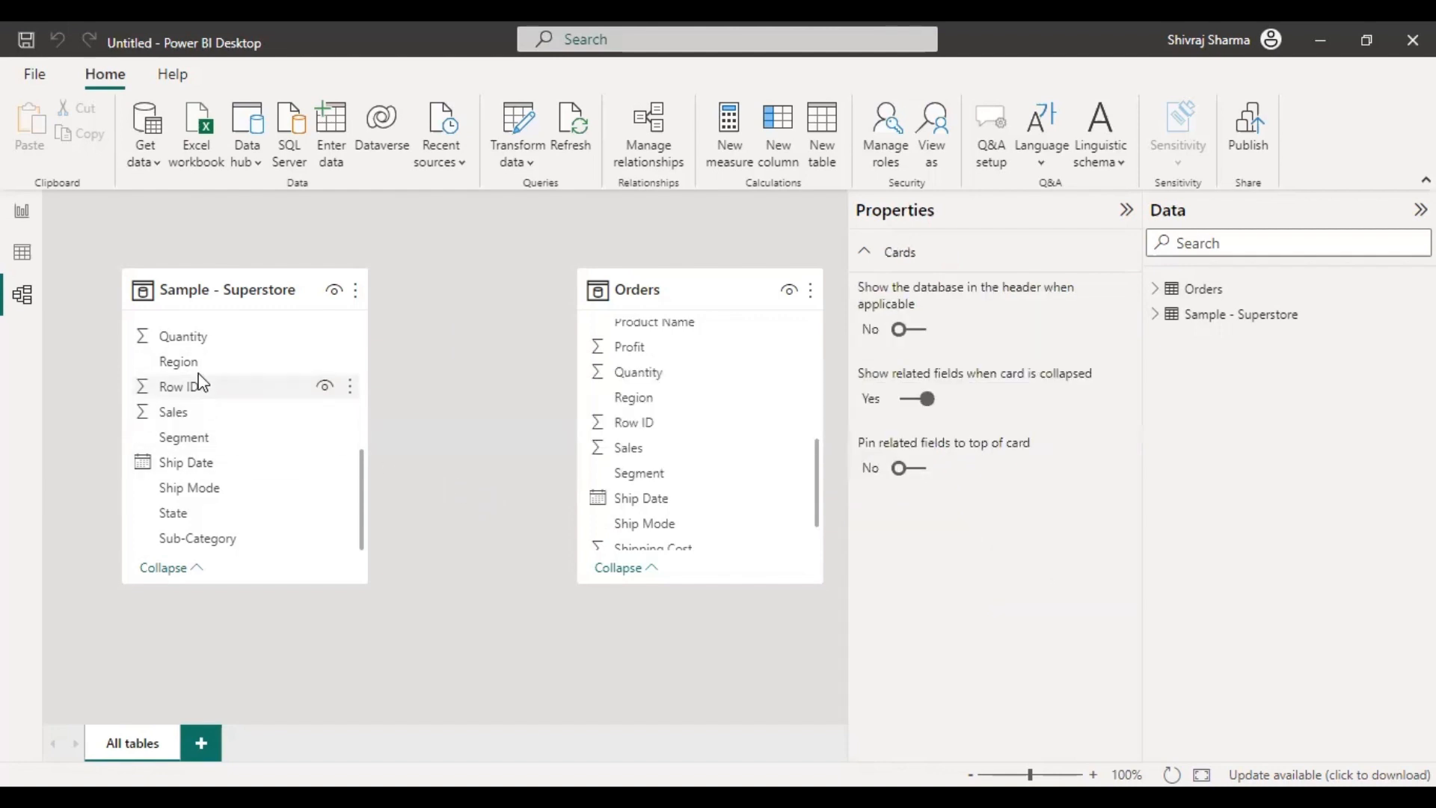
left_click_drag(183, 360, 630, 409)
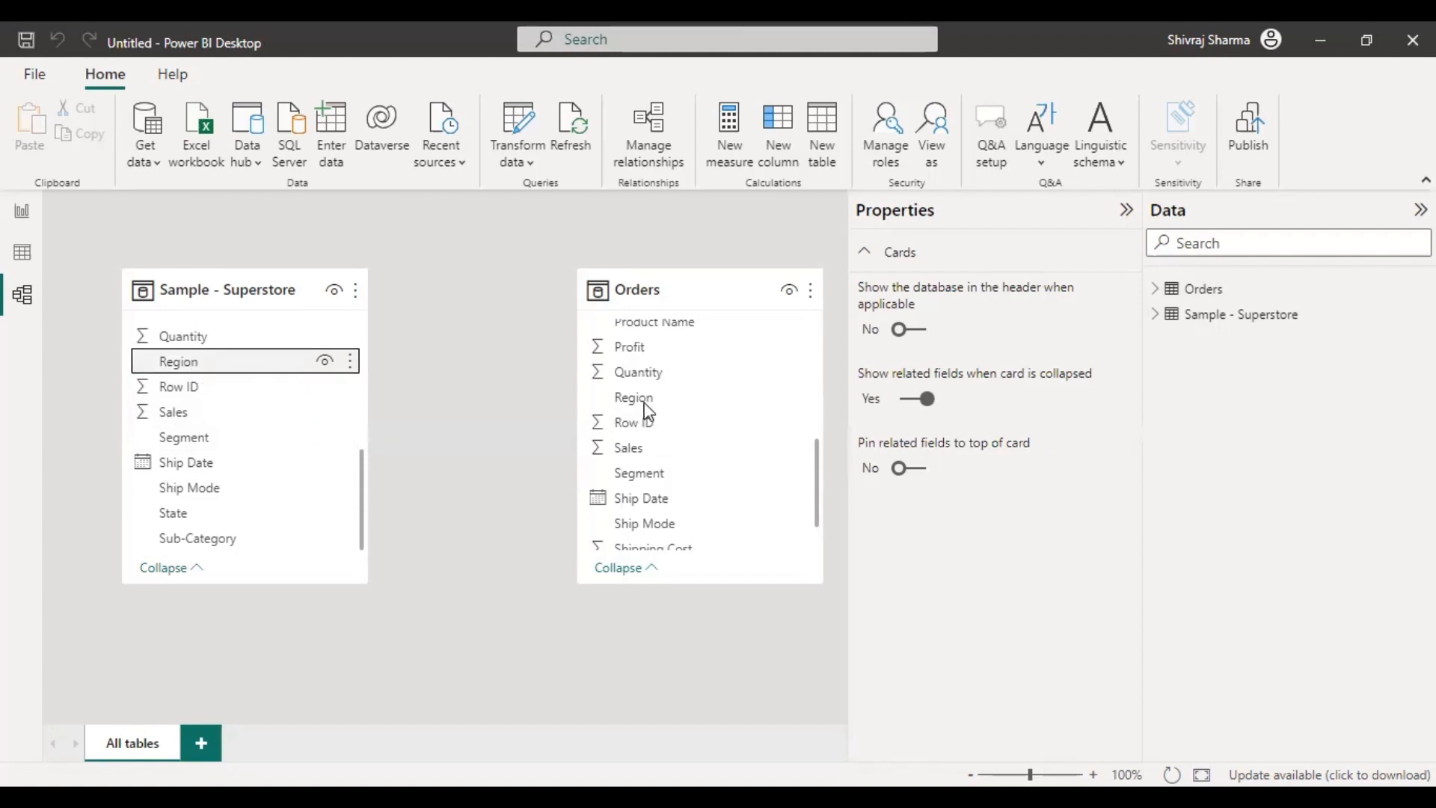
left_click_drag(647, 411, 643, 406)
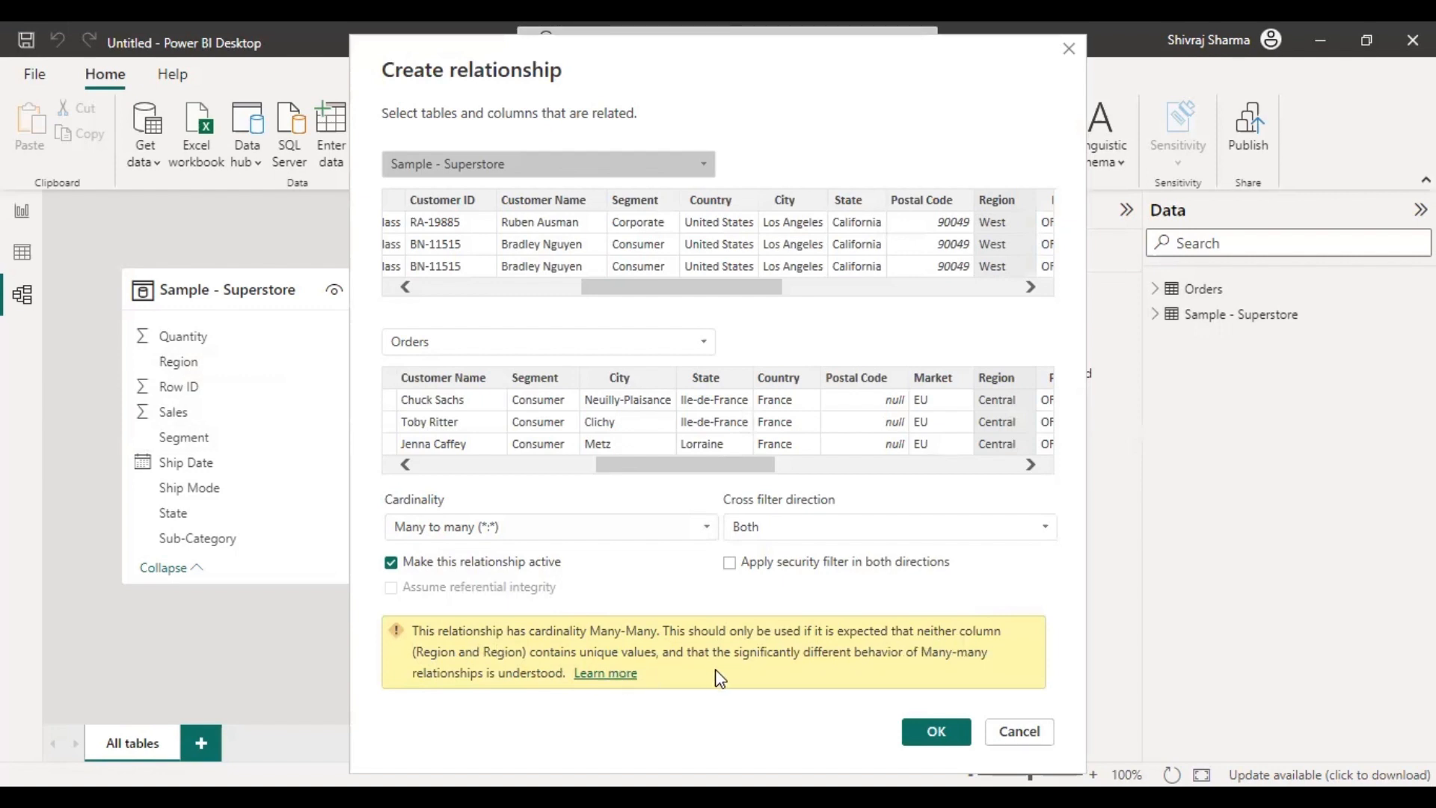
left_click(1017, 733)
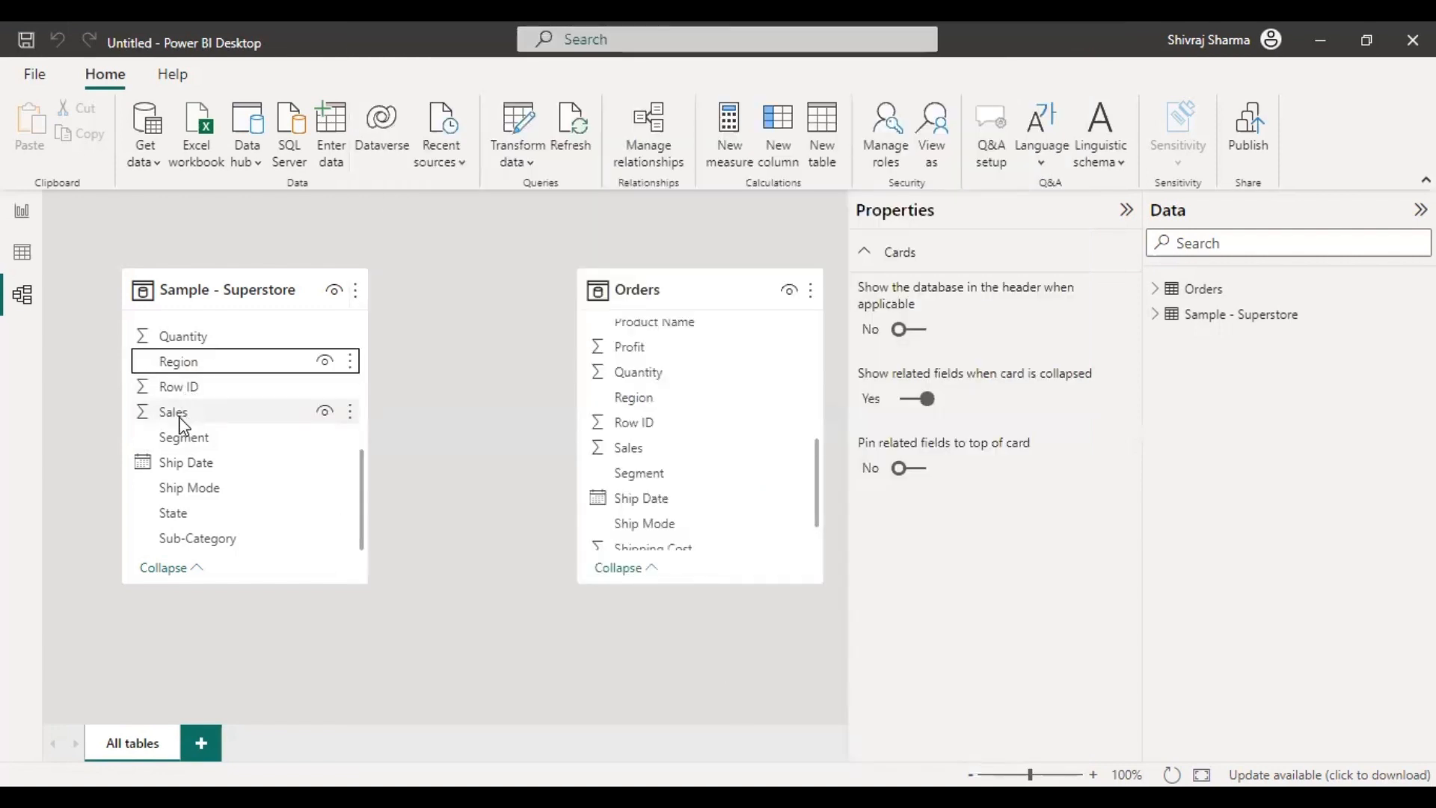
Step: Relate Row ID in Sample - Superstore to Row ID in Orders again and select the new relationship
left_click(196, 393)
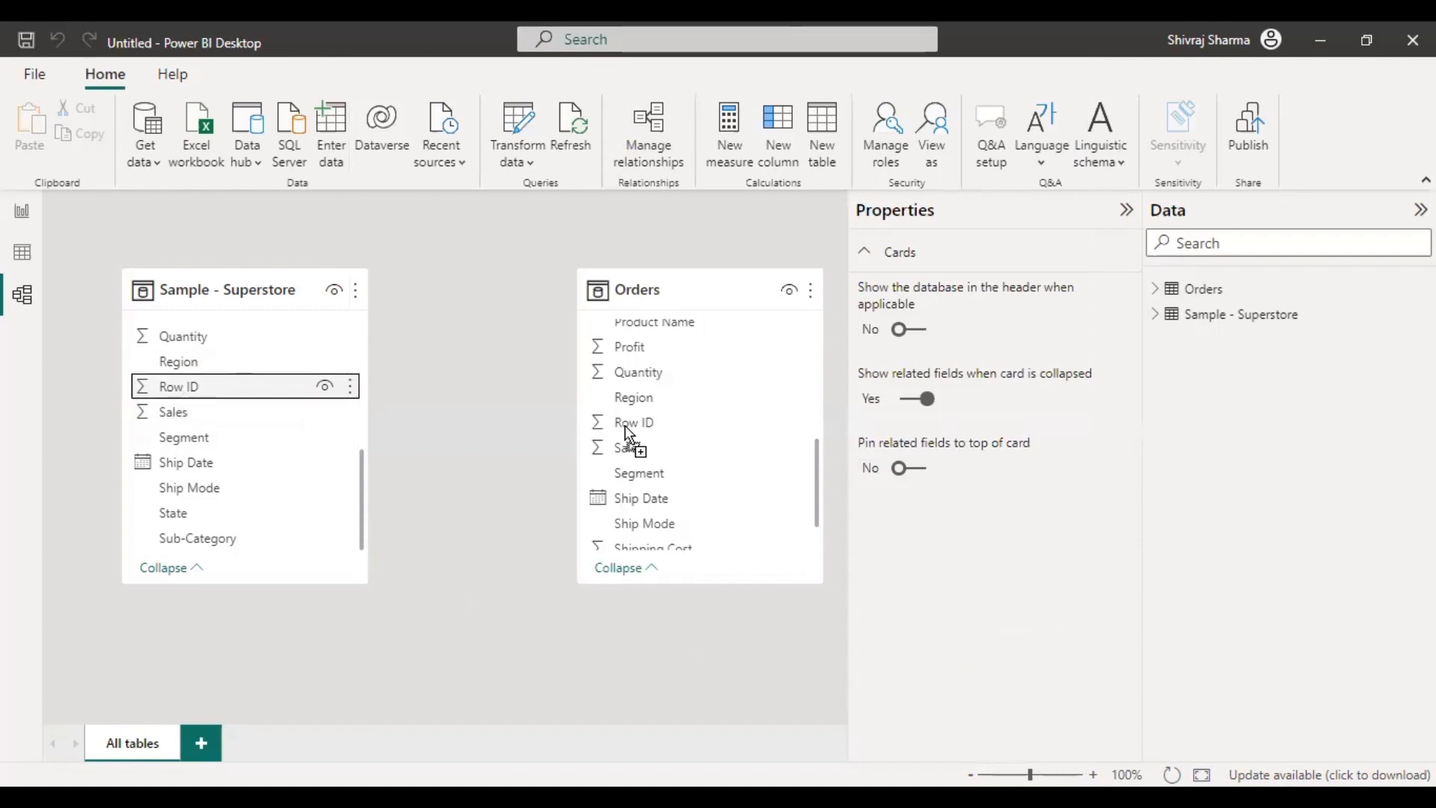
left_click(395, 437)
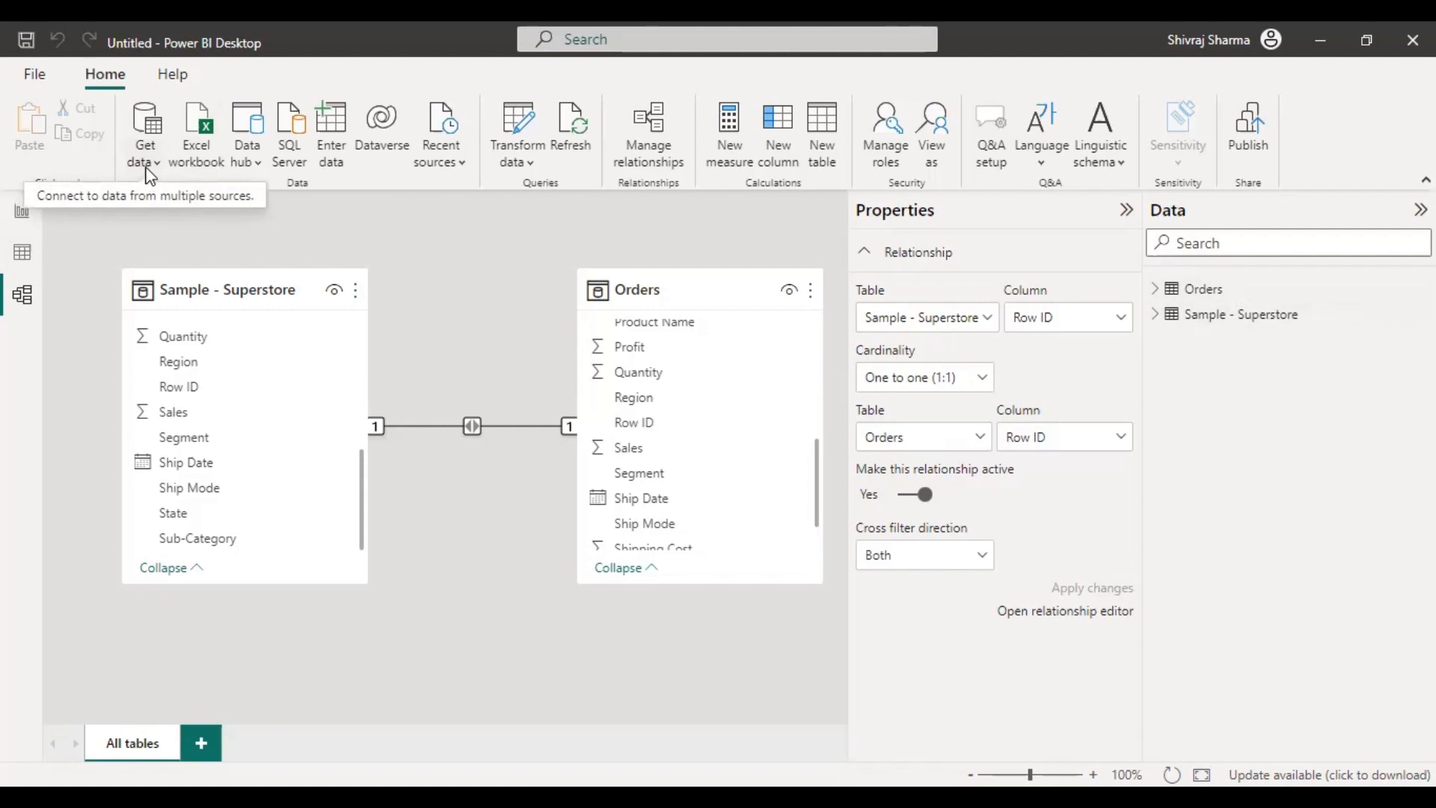
Step: Switch from the model view to the report view and expand the Sample - Superstore table's fields
left_click(1126, 210)
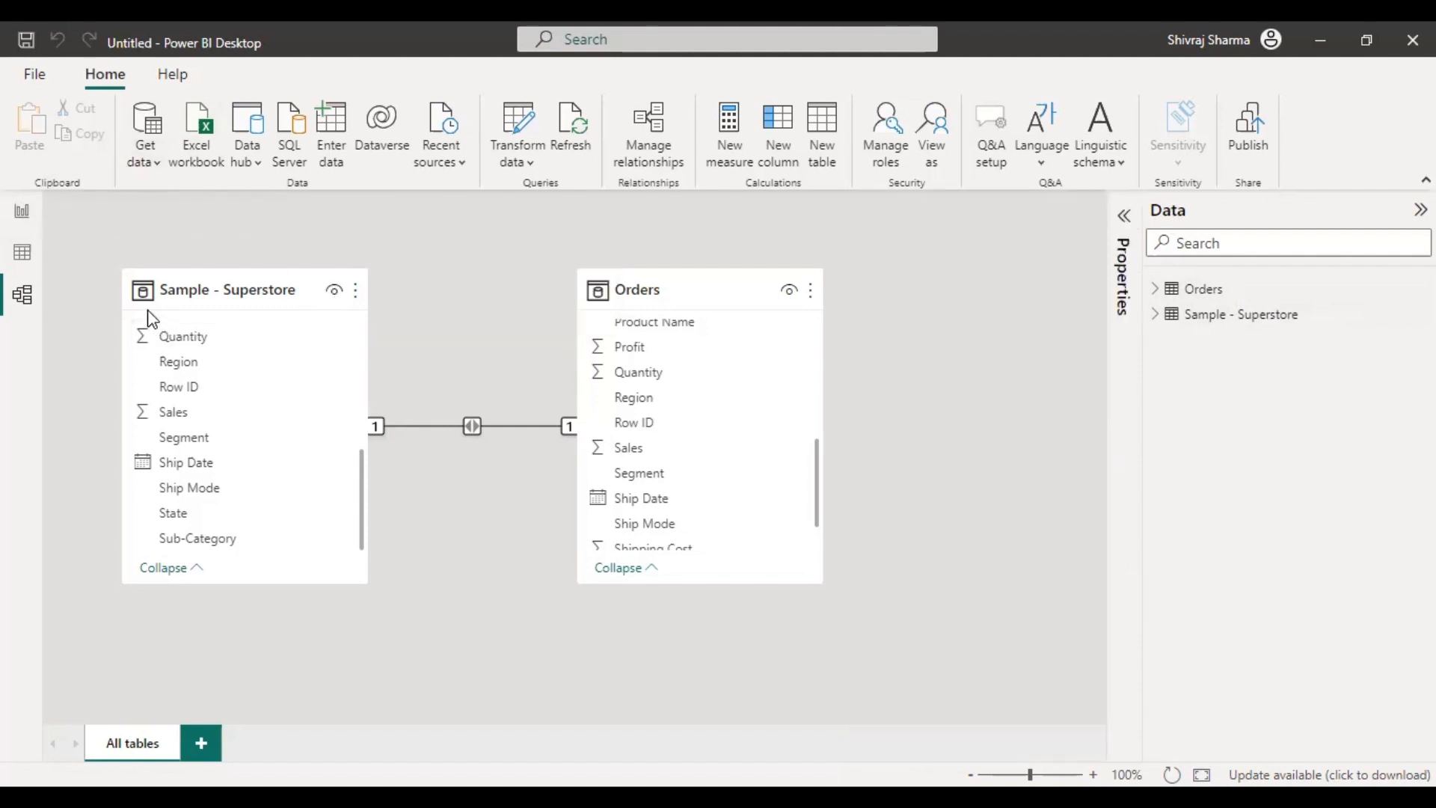
left_click(23, 212)
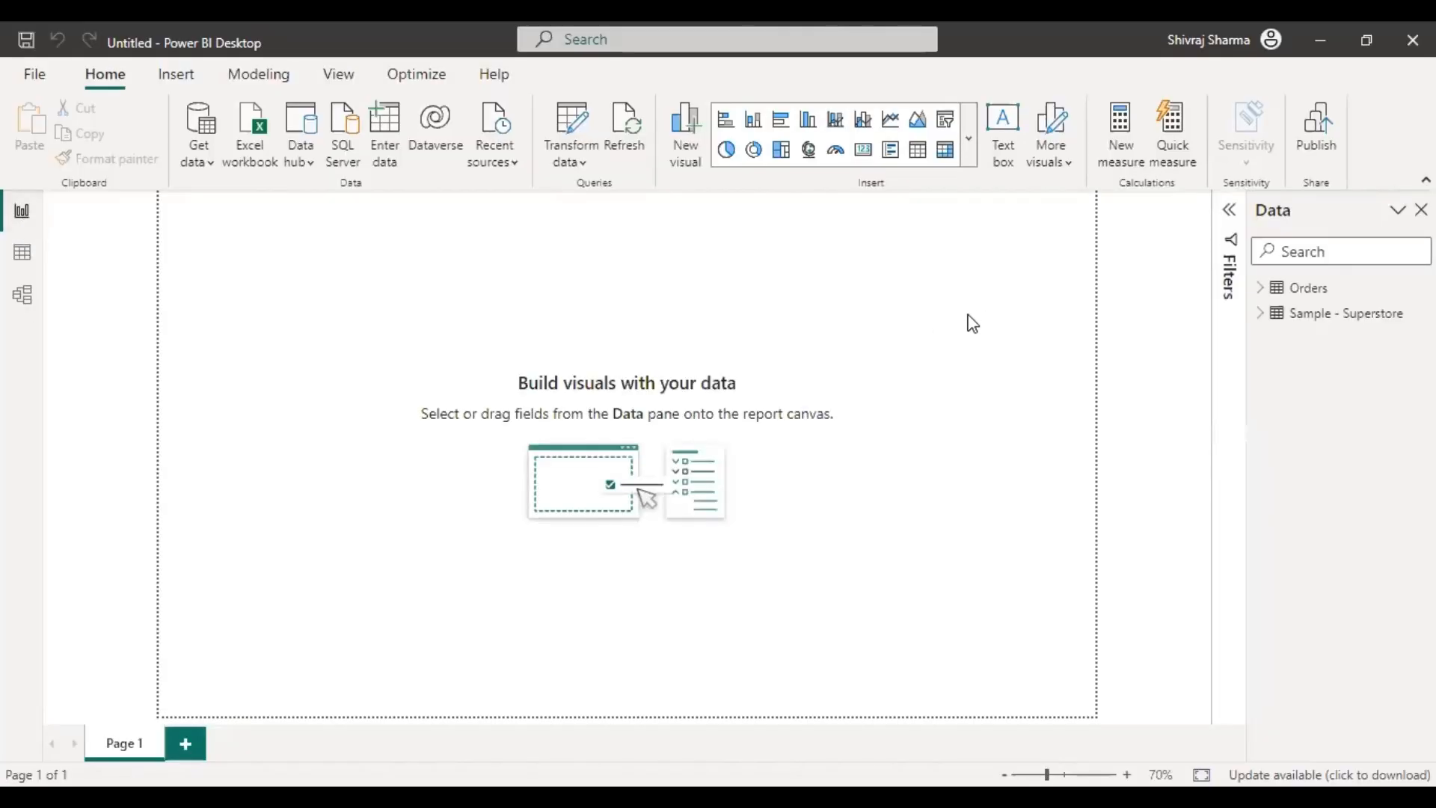
left_click(1266, 320)
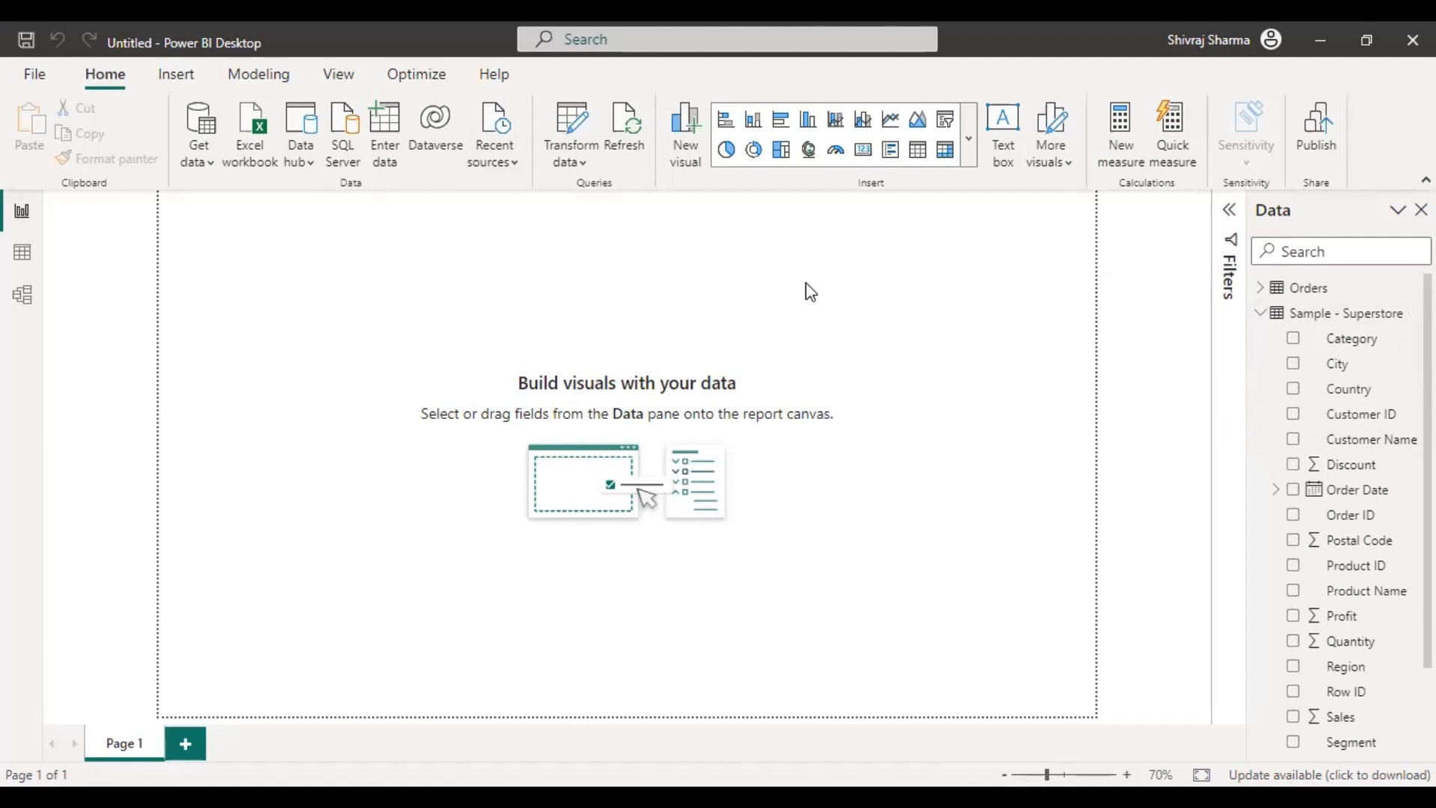
Step: Open the Sample - Superstore query in Power Query Editor, examine its columns and applied steps, and return to the report
right_click(1315, 321)
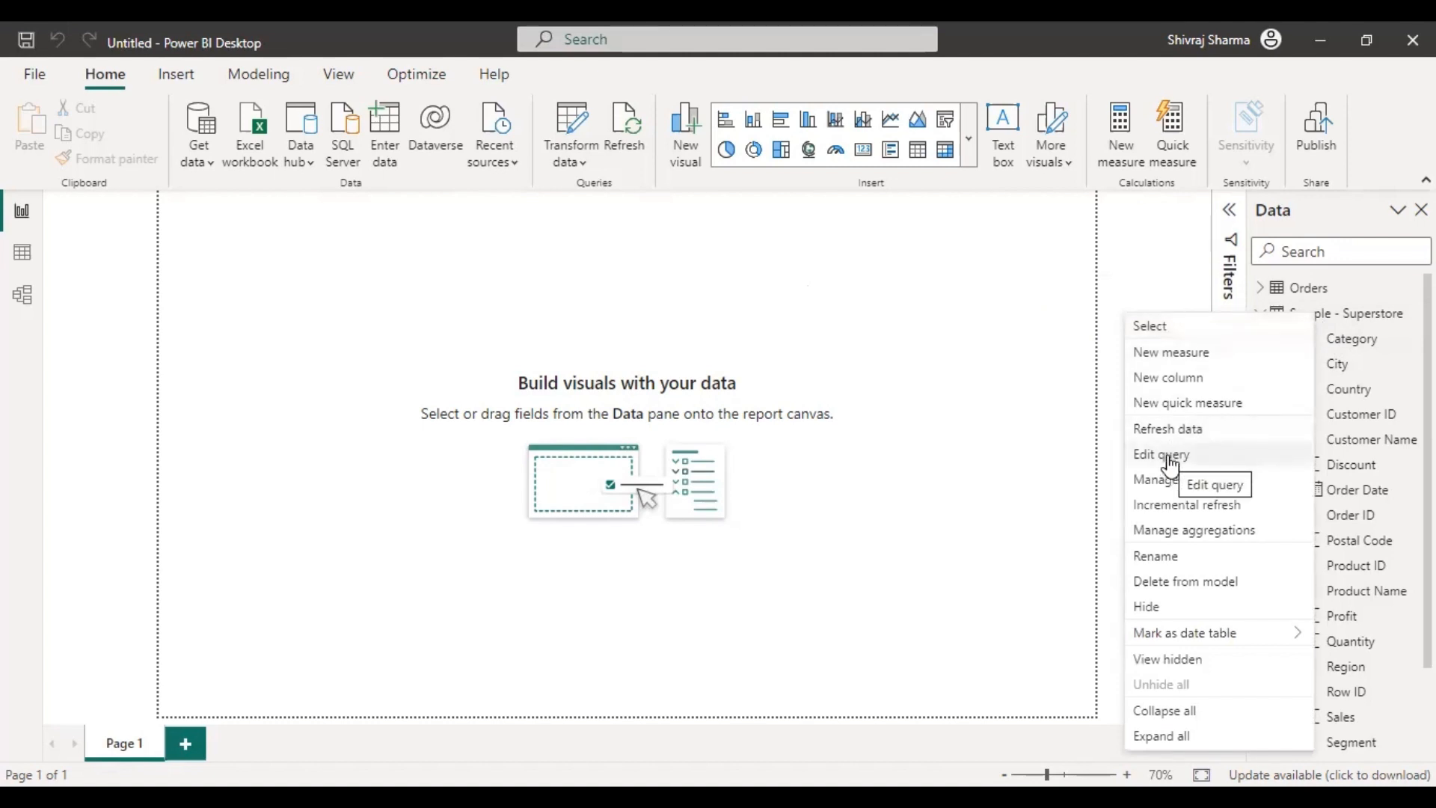
left_click(1058, 426)
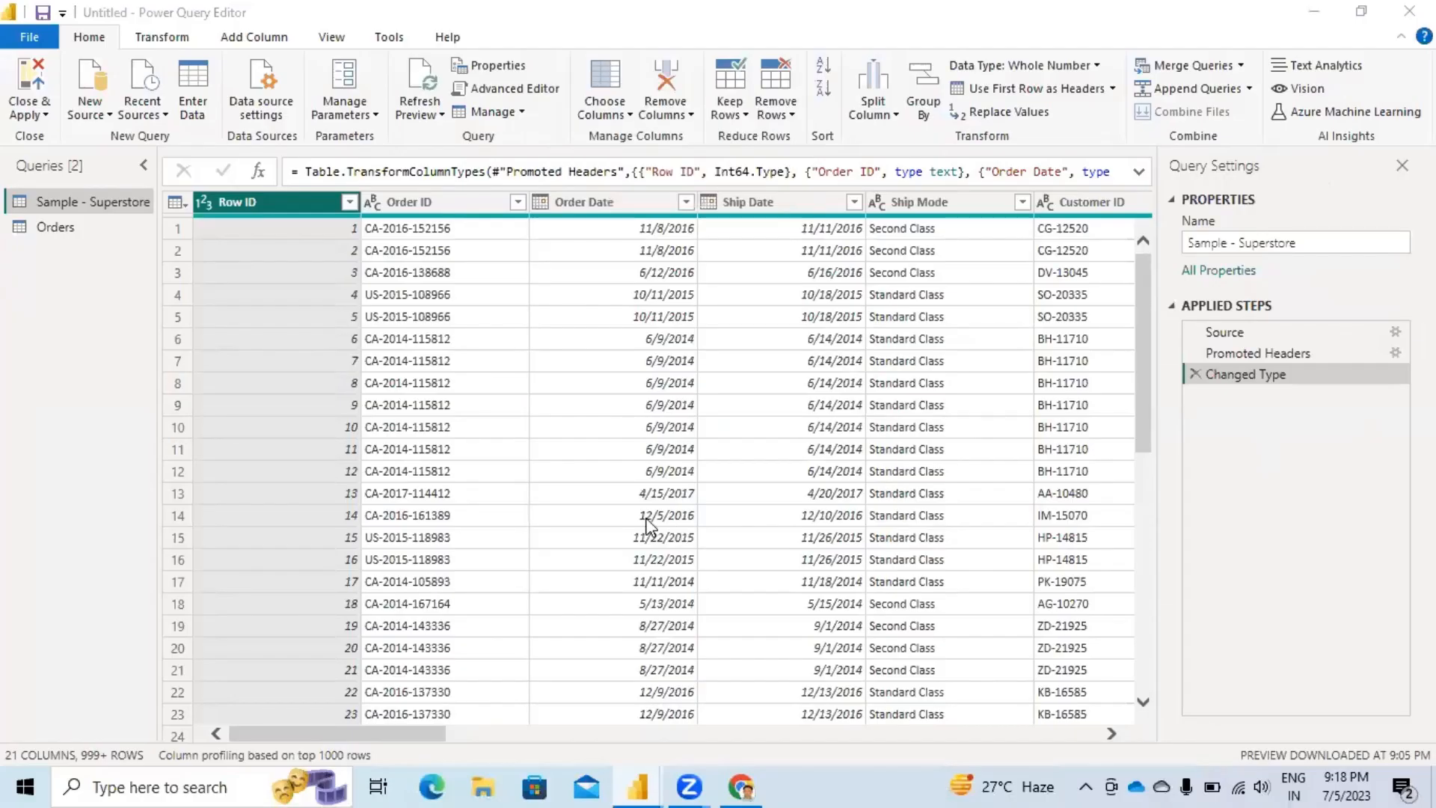
left_click(1400, 12)
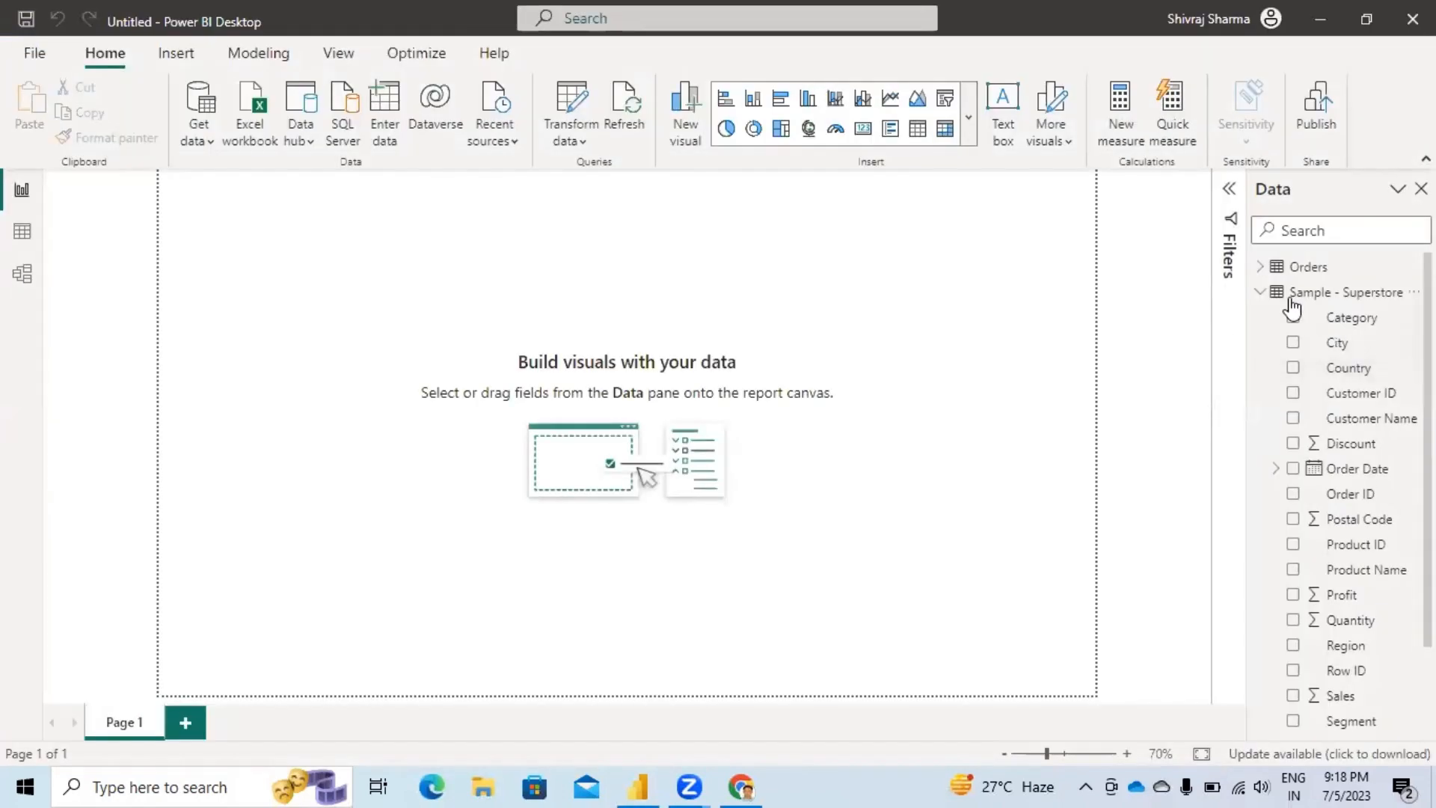
right_click(1293, 301)
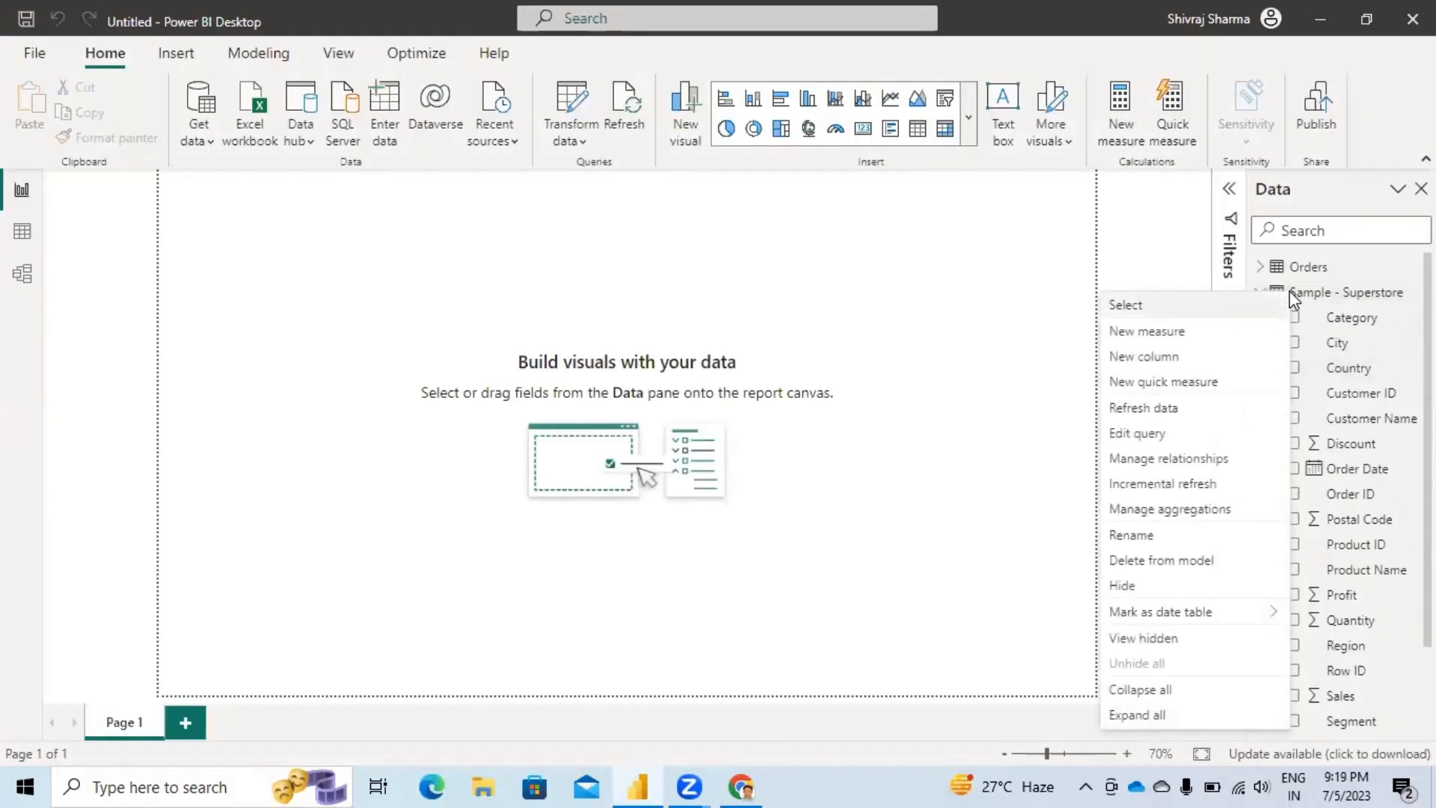
left_click(1153, 437)
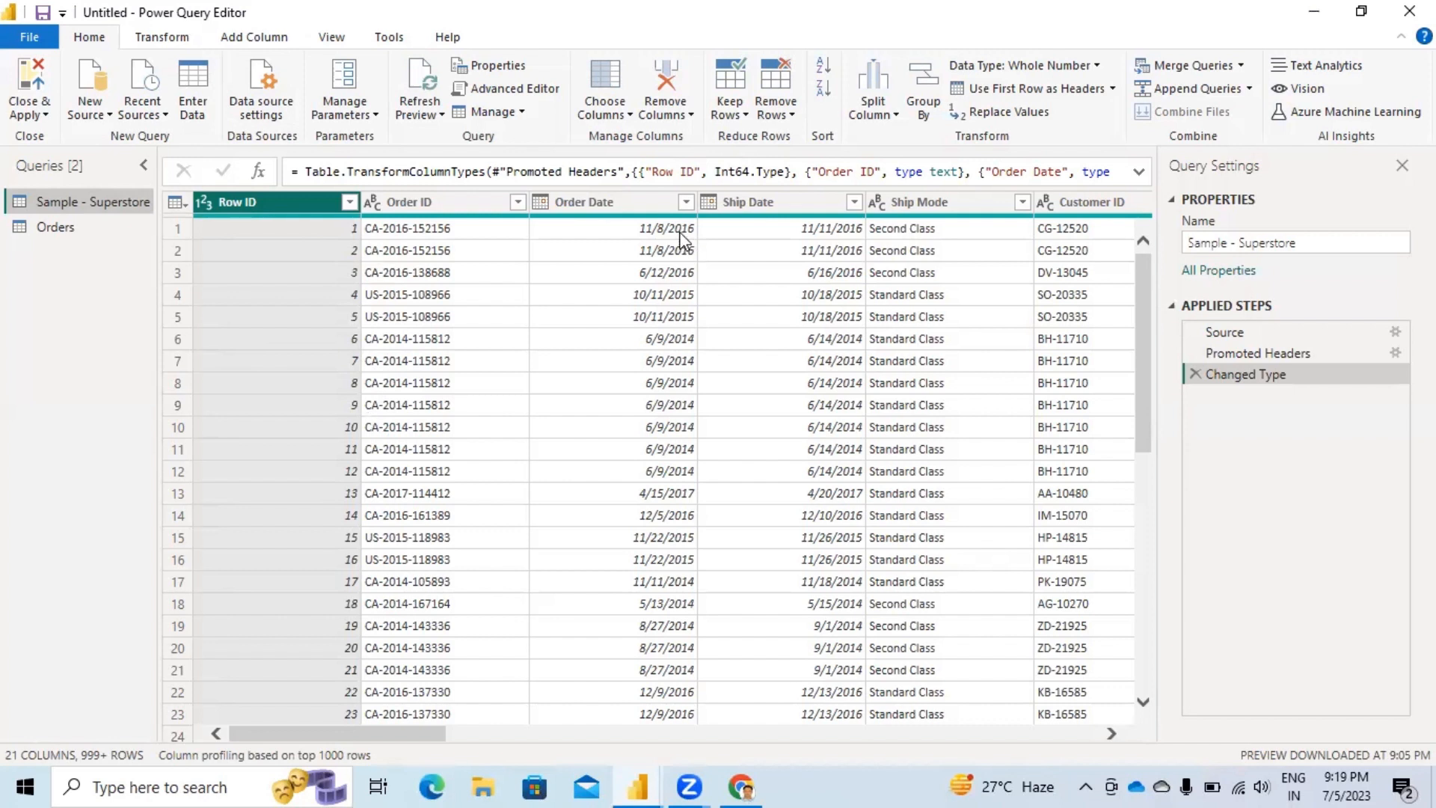
left_click(161, 19)
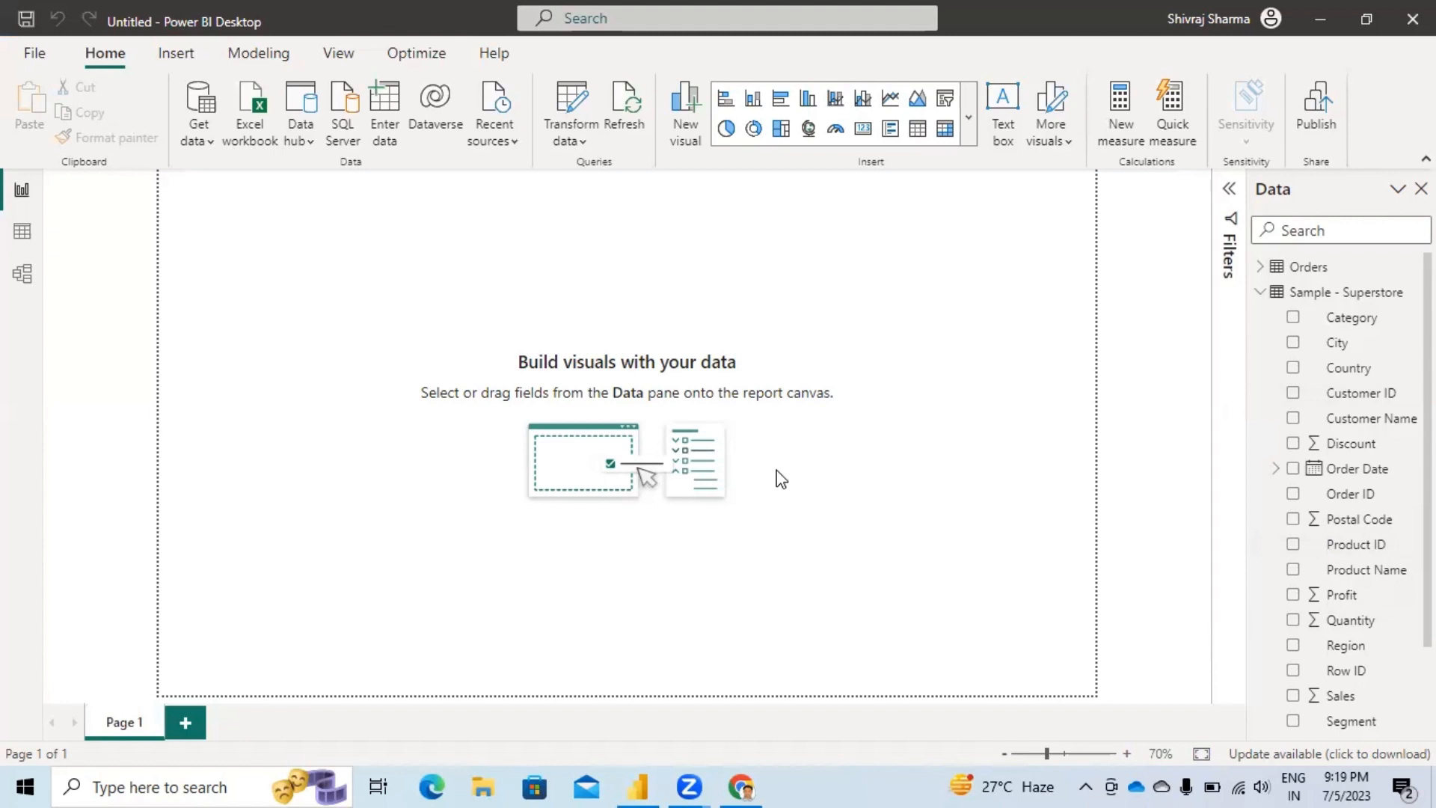
Step: Insert a stacked bar chart on Page 1 and enlarge it to fill most of the canvas
left_click(726, 101)
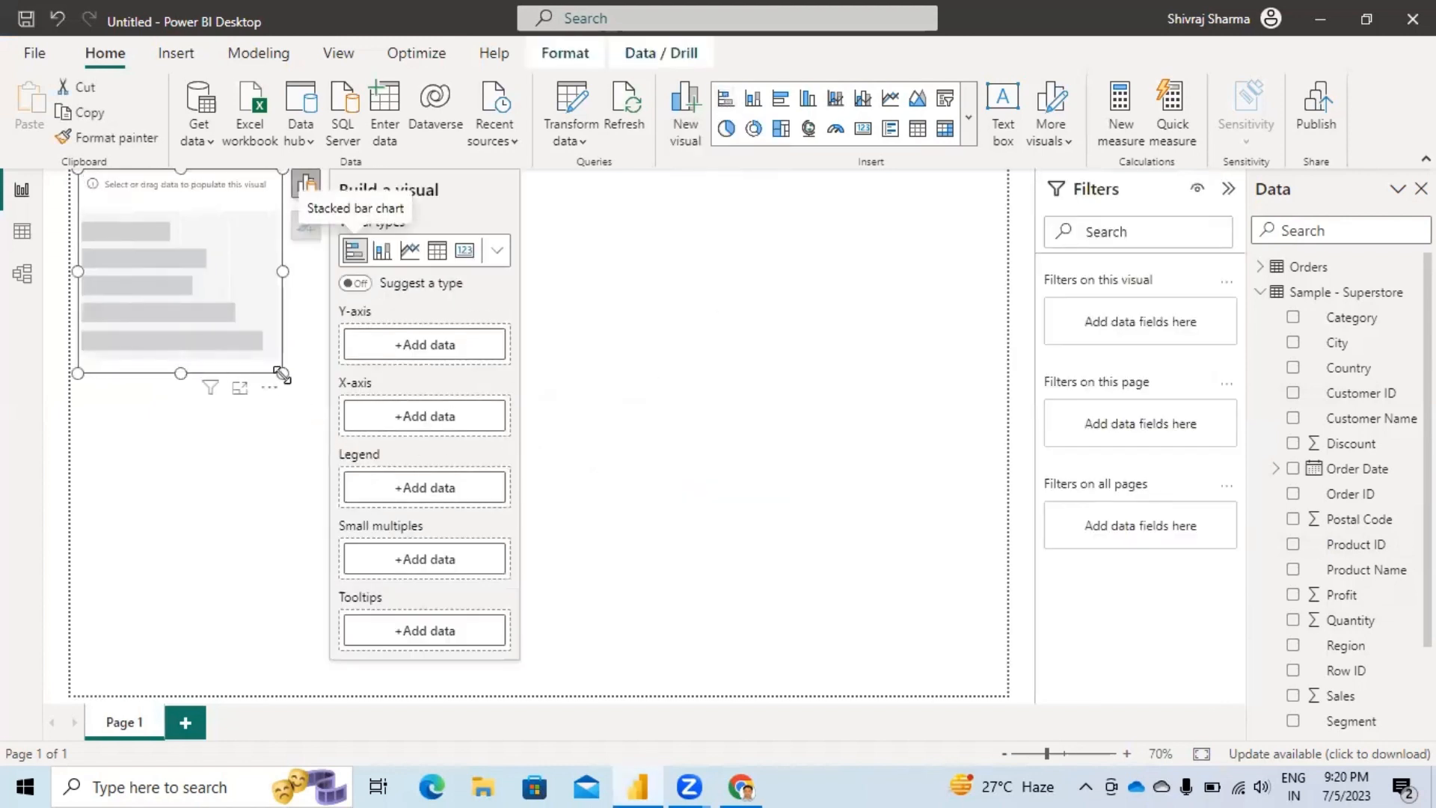
left_click_drag(283, 374, 909, 675)
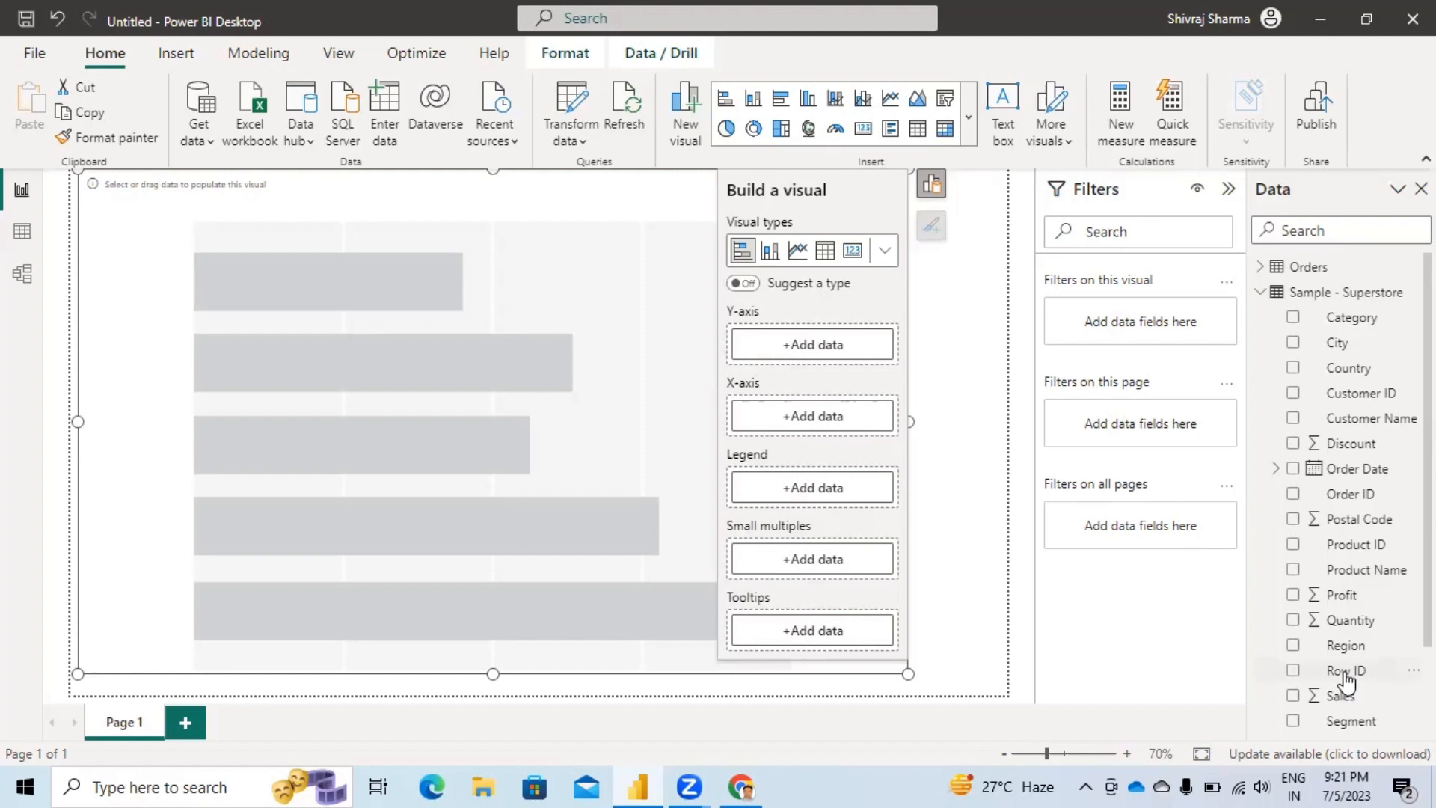
Step: Try Sub-Category on the stacked bar chart's X-axis and Sales on its Y-axis
scroll(1342, 675, "down", 3)
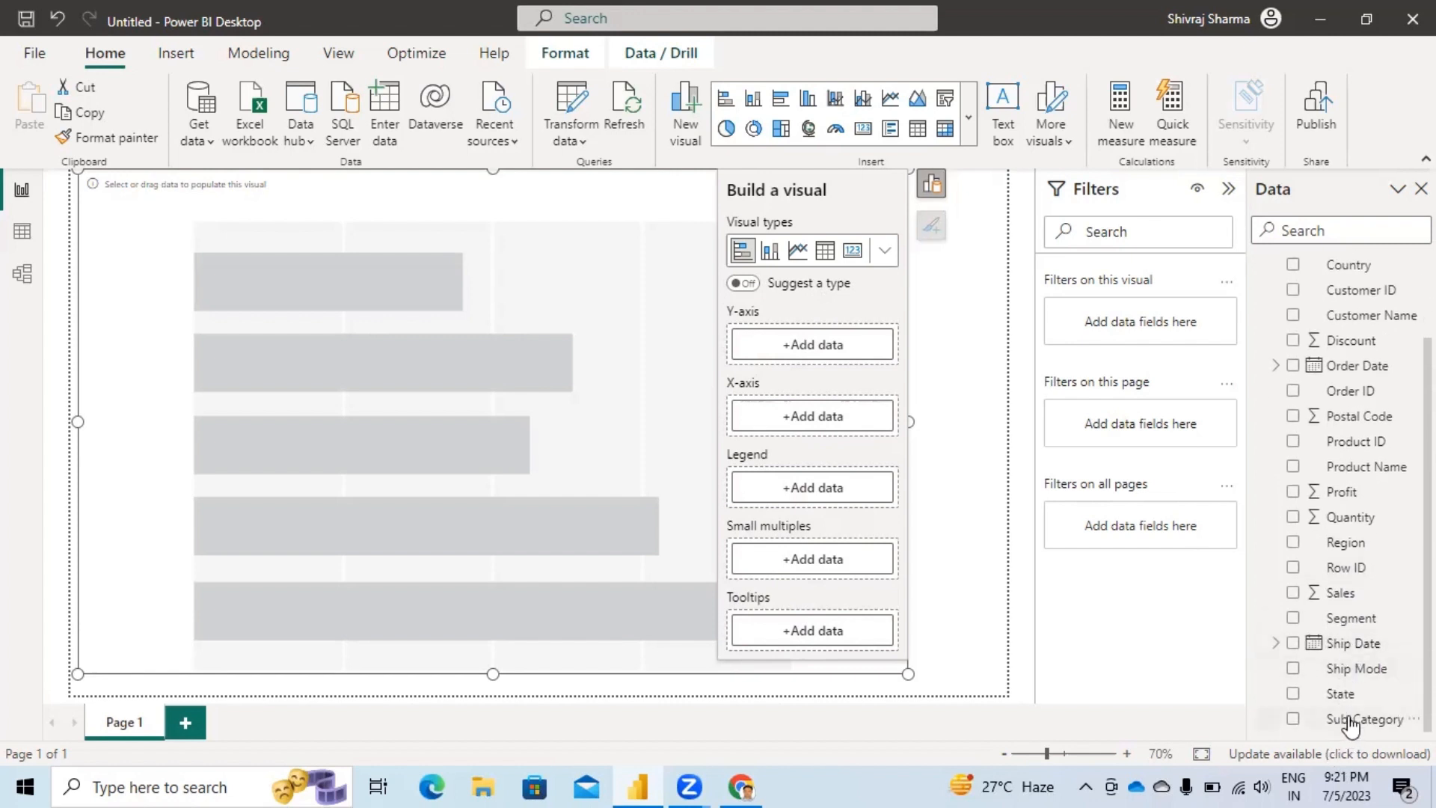
left_click_drag(1332, 716, 809, 413)
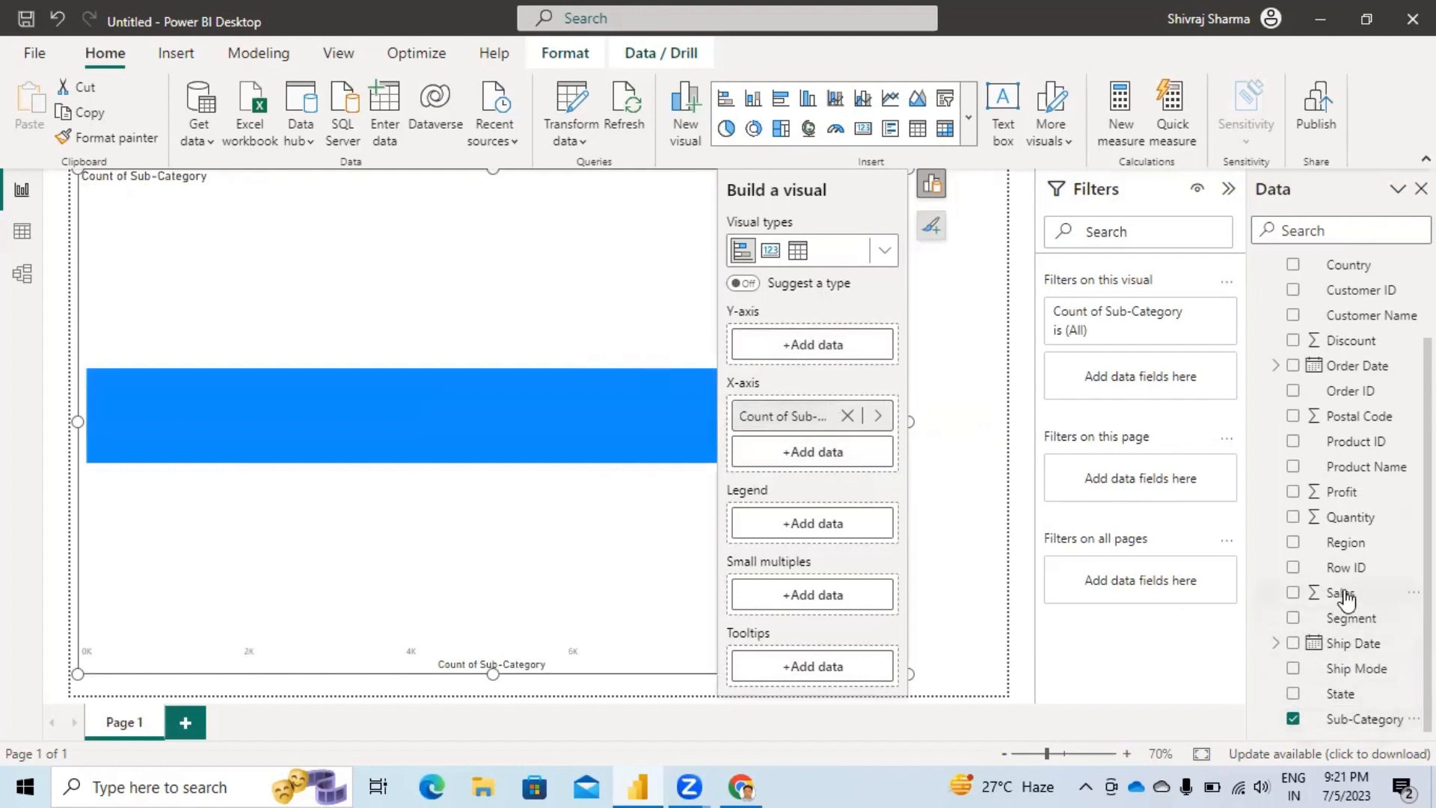
left_click_drag(1342, 593, 802, 338)
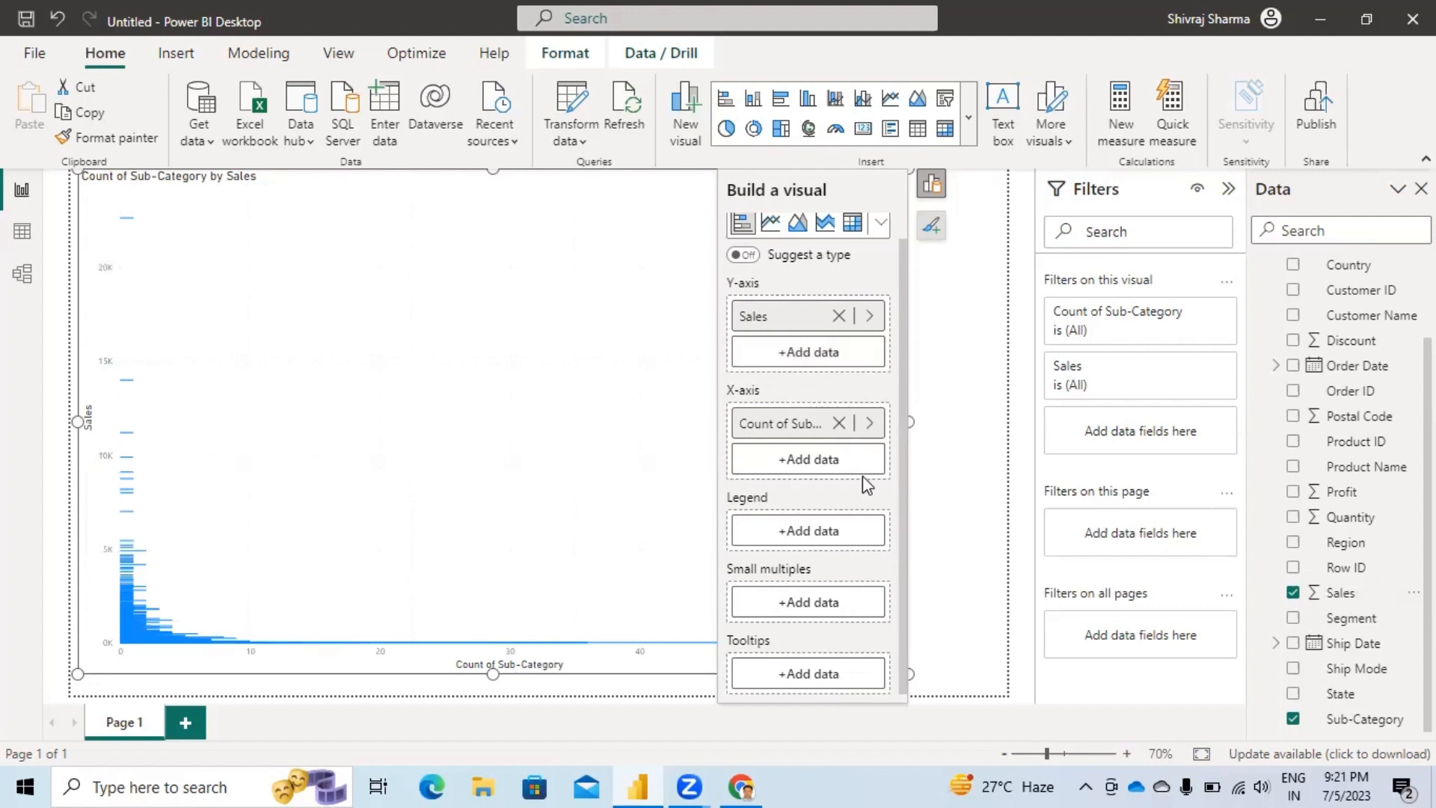
Step: Check the Sales field's data settings, and clear Sales from the Y-axis and the Sub-Category count from the X-axis
left_click(870, 317)
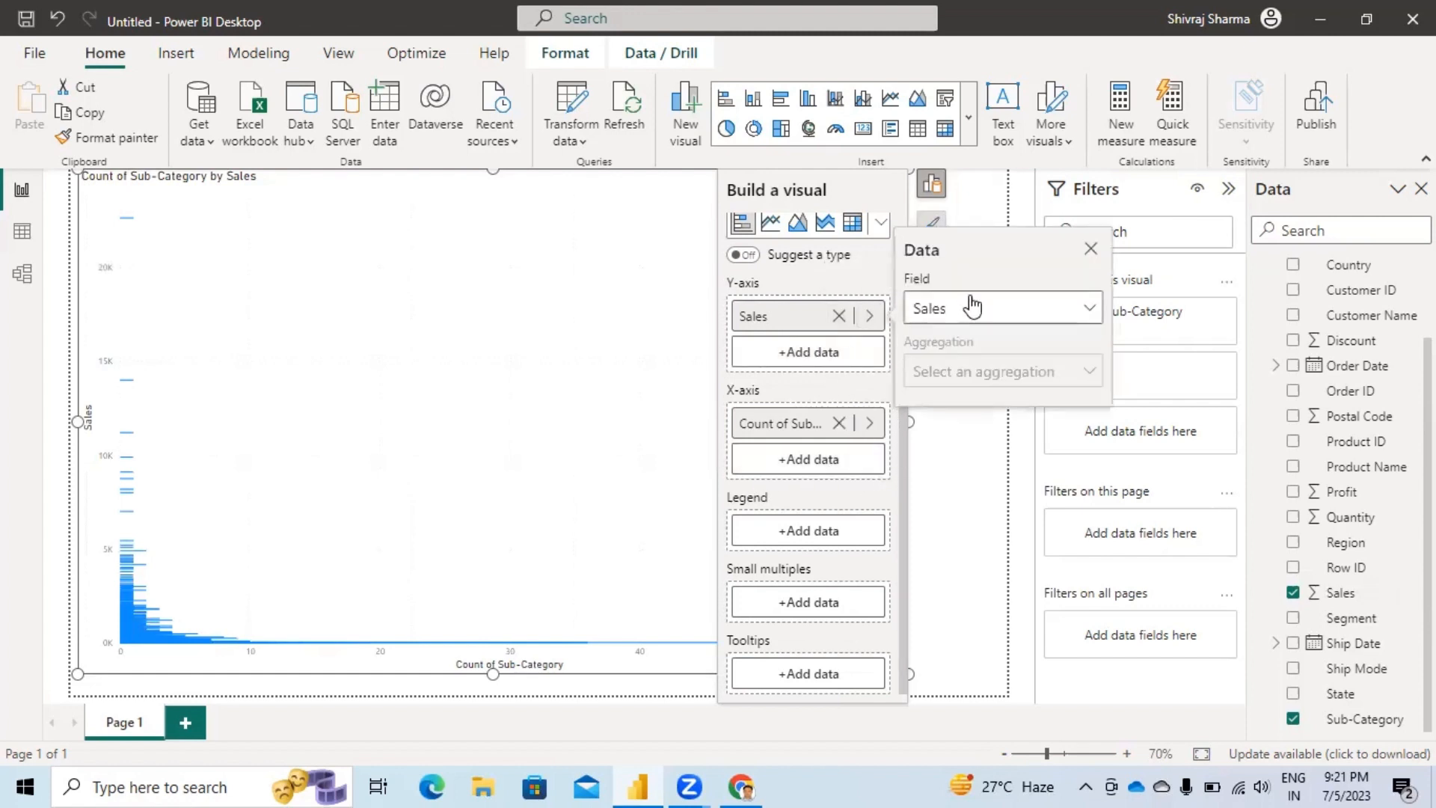
left_click(1092, 250)
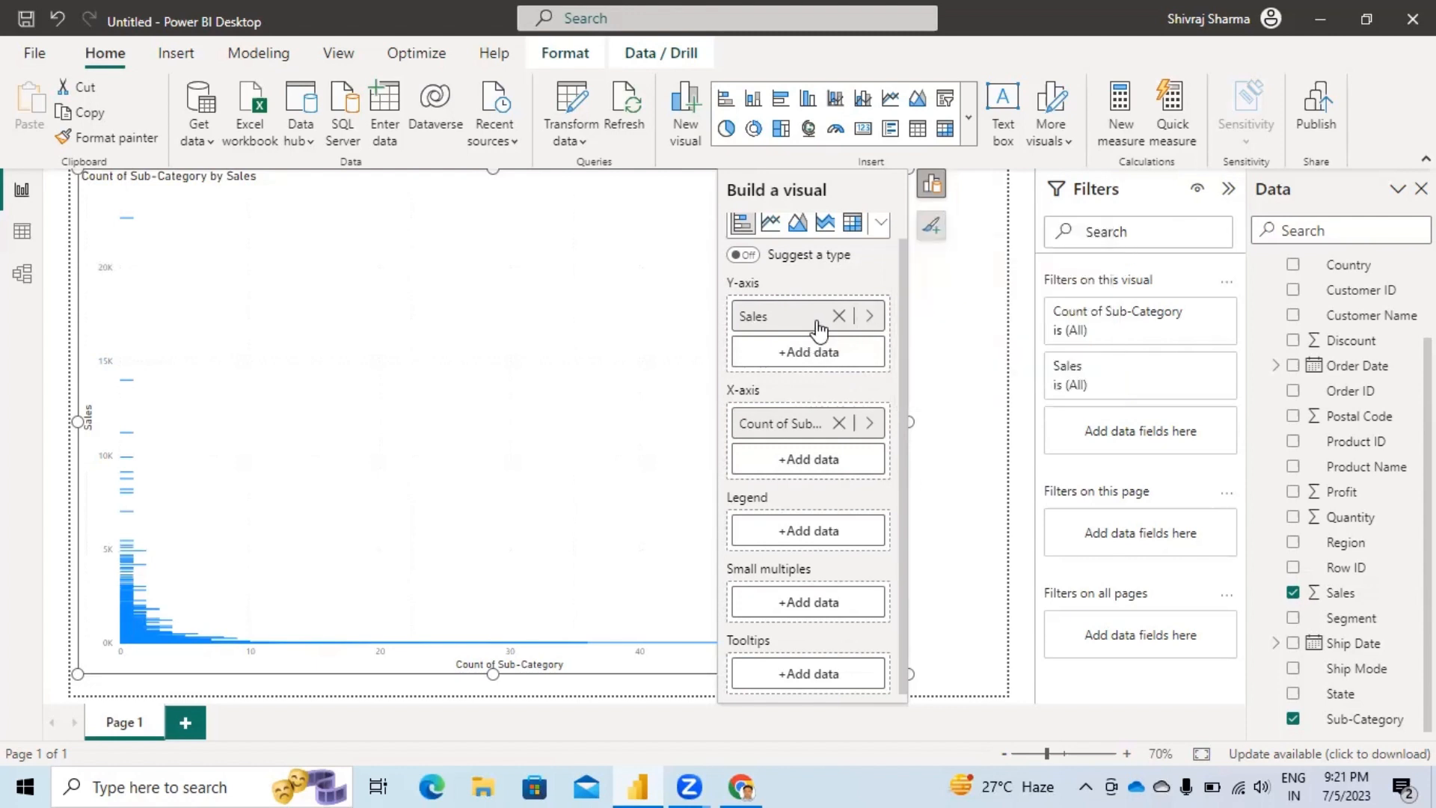
left_click(840, 317)
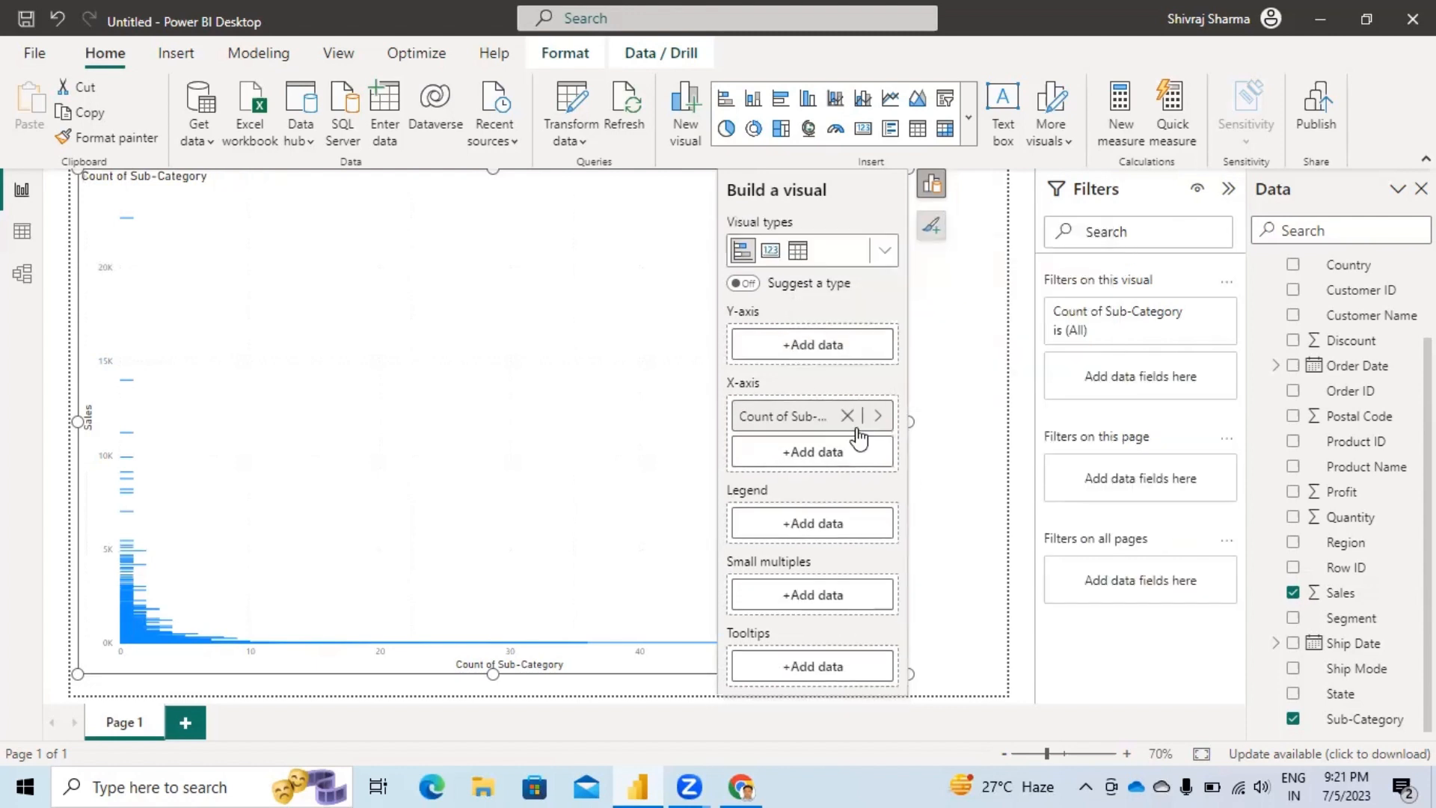
left_click(839, 423)
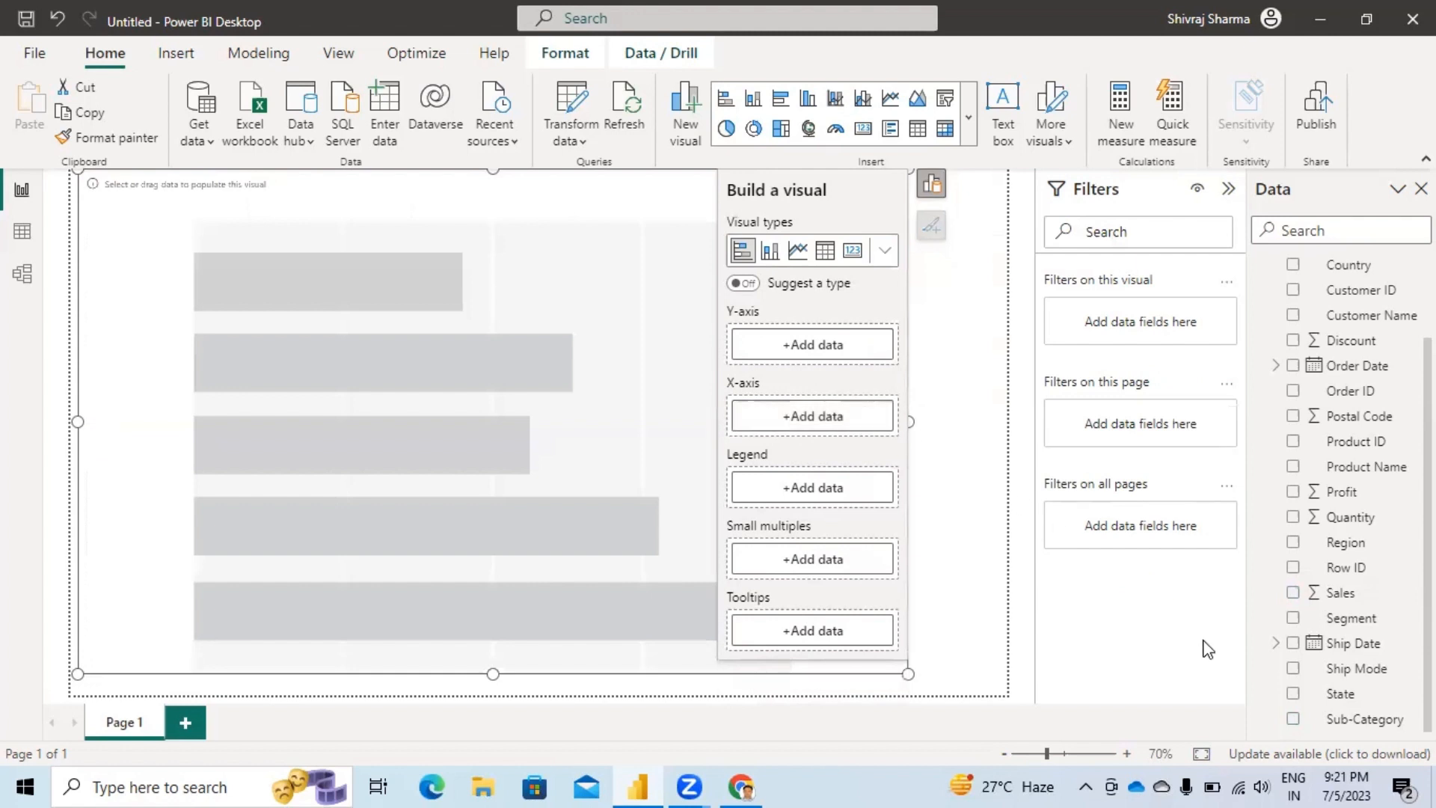
Step: Try Sub-Category on the stacked bar chart's X-axis with Sales on the Y-axis again, and clear both fields
left_click_drag(1340, 729, 819, 427)
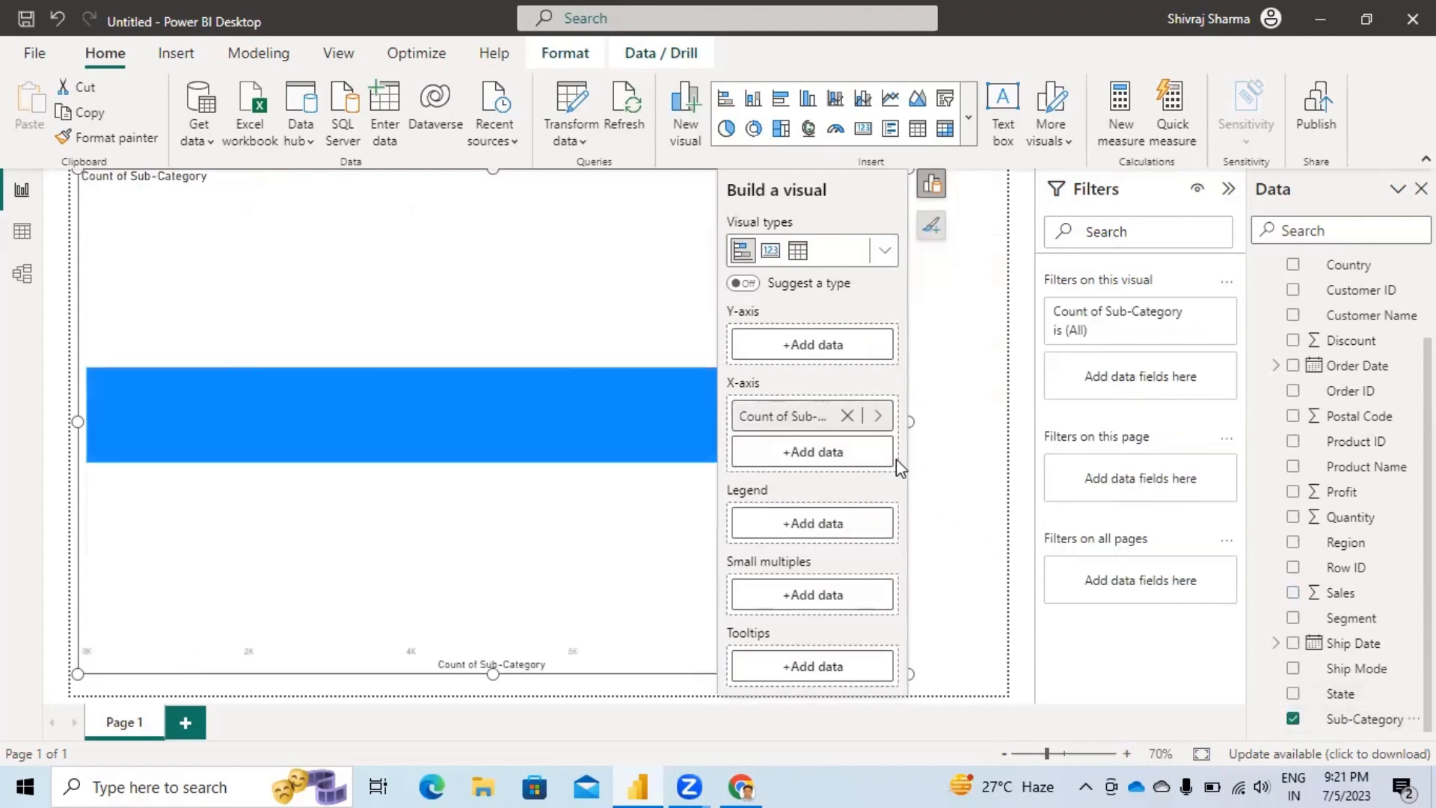
left_click_drag(1343, 593, 817, 357)
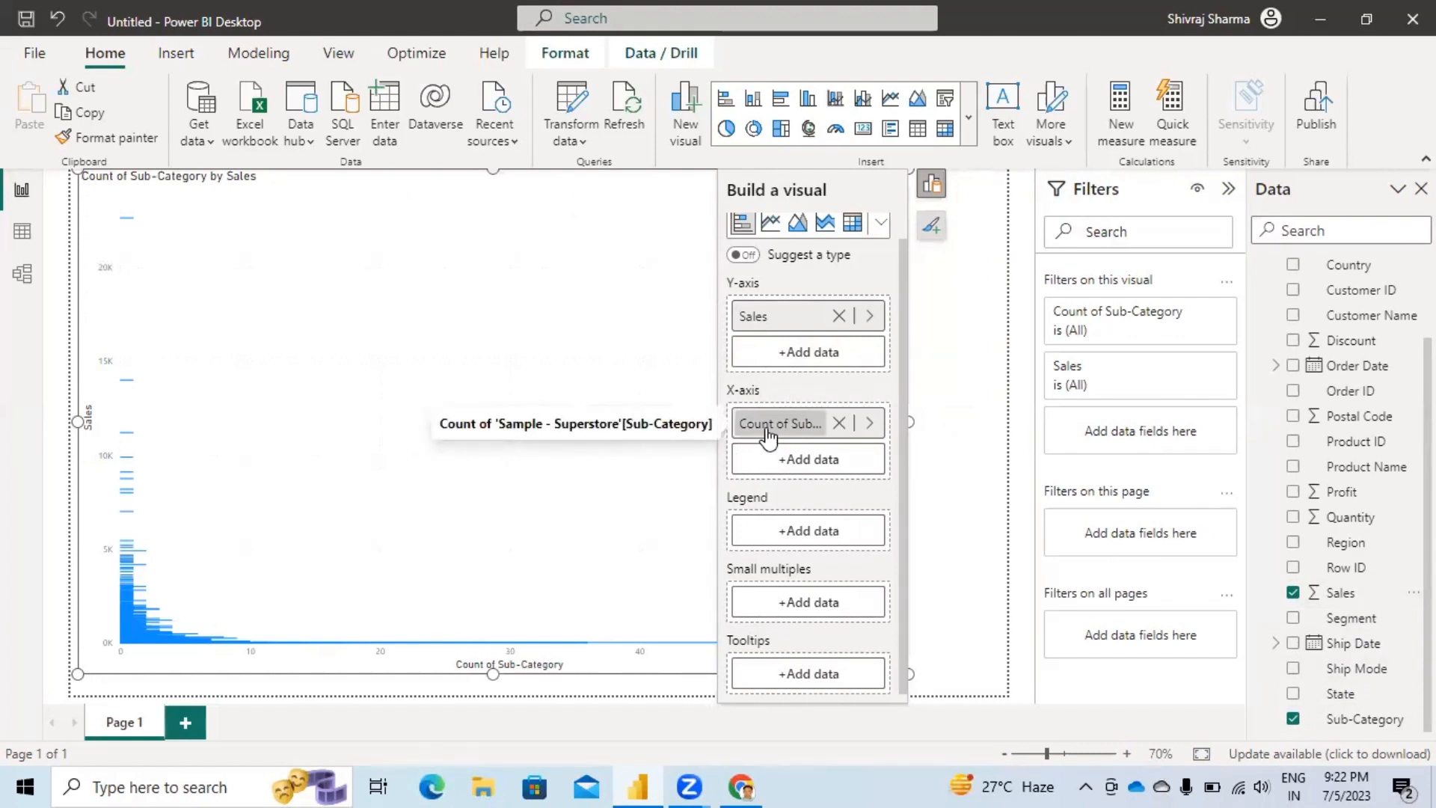
left_click(839, 423)
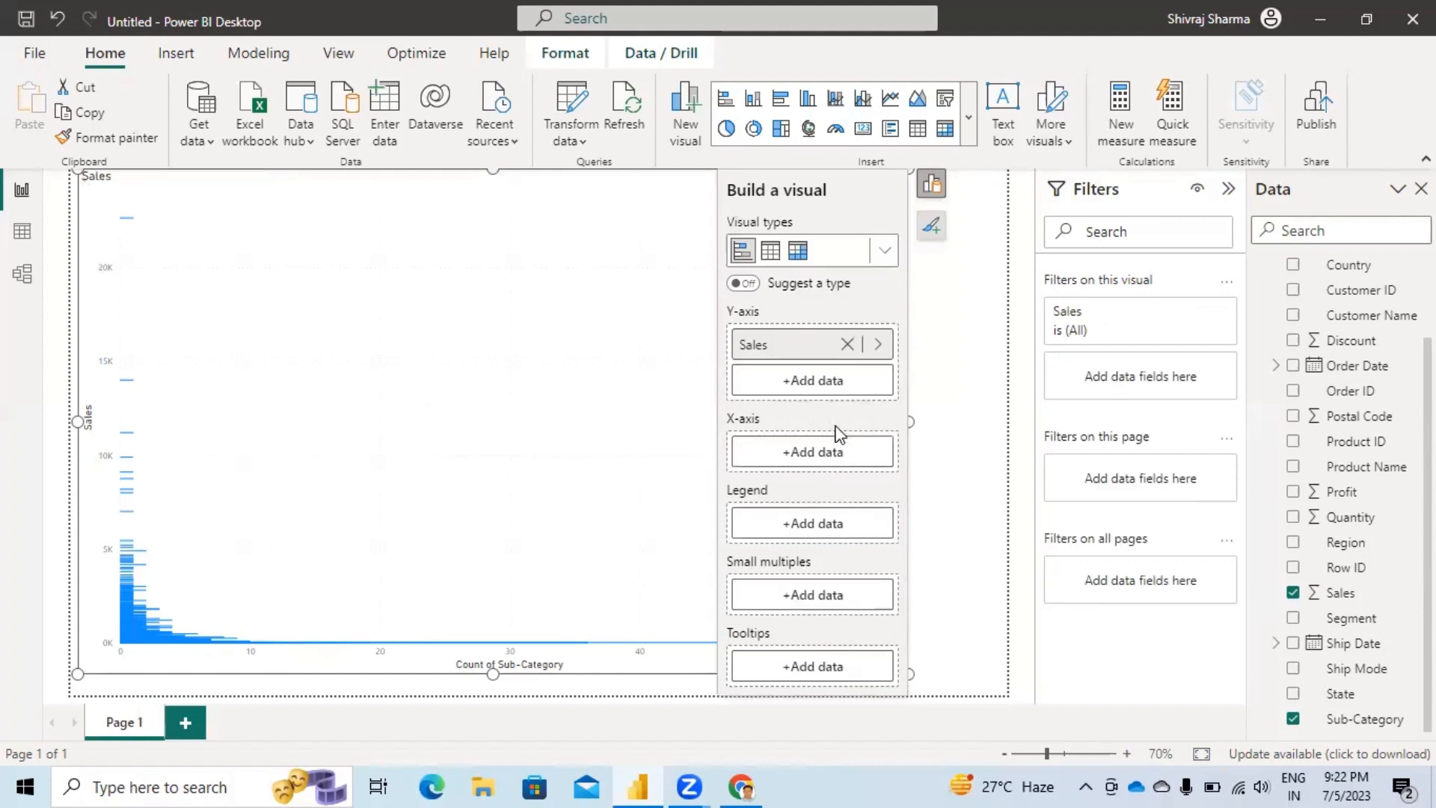
left_click(845, 344)
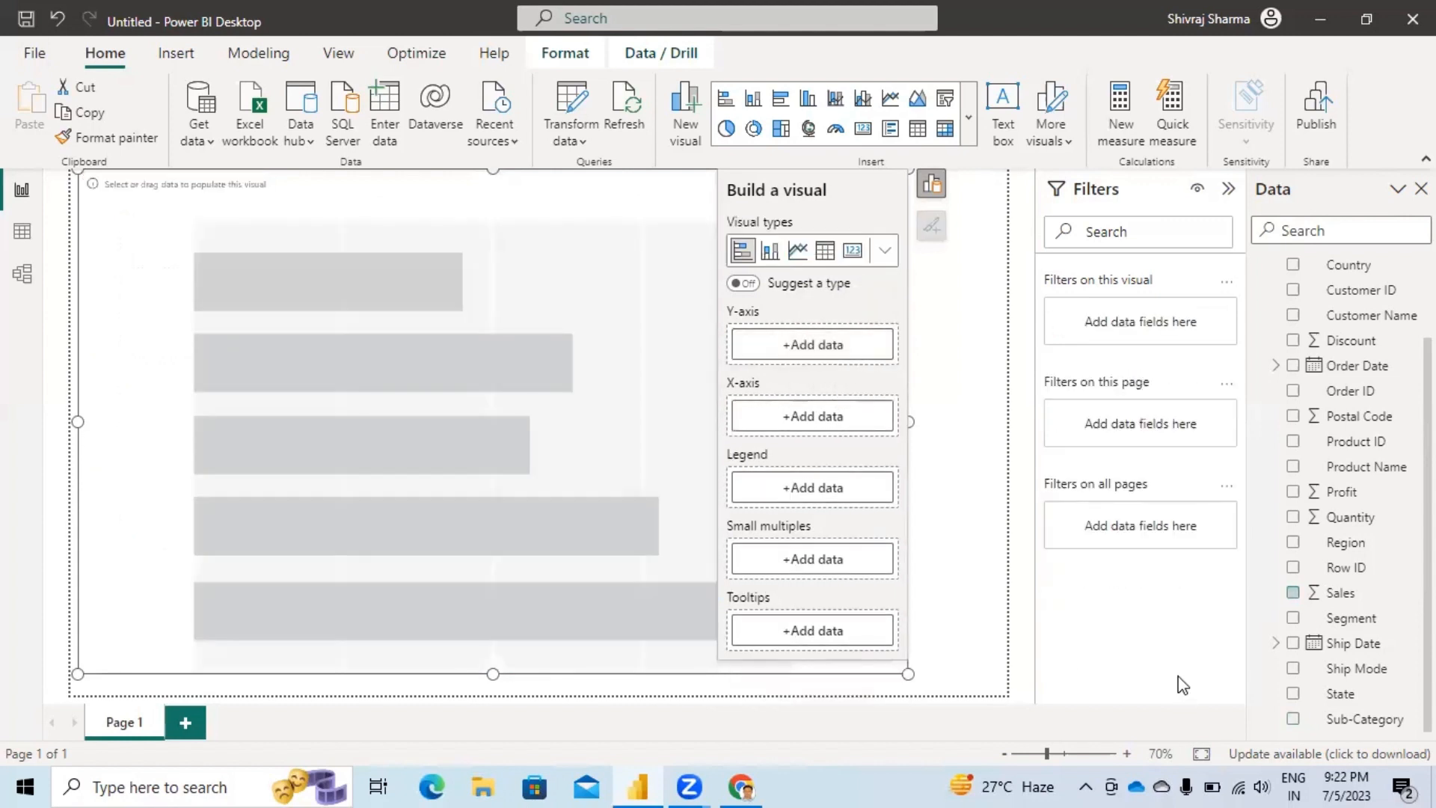
Step: Try Sub-Category against Sales in the chart's default placement, reassign Sub-Category to the Y-axis, and clear both axes
left_click(1293, 719)
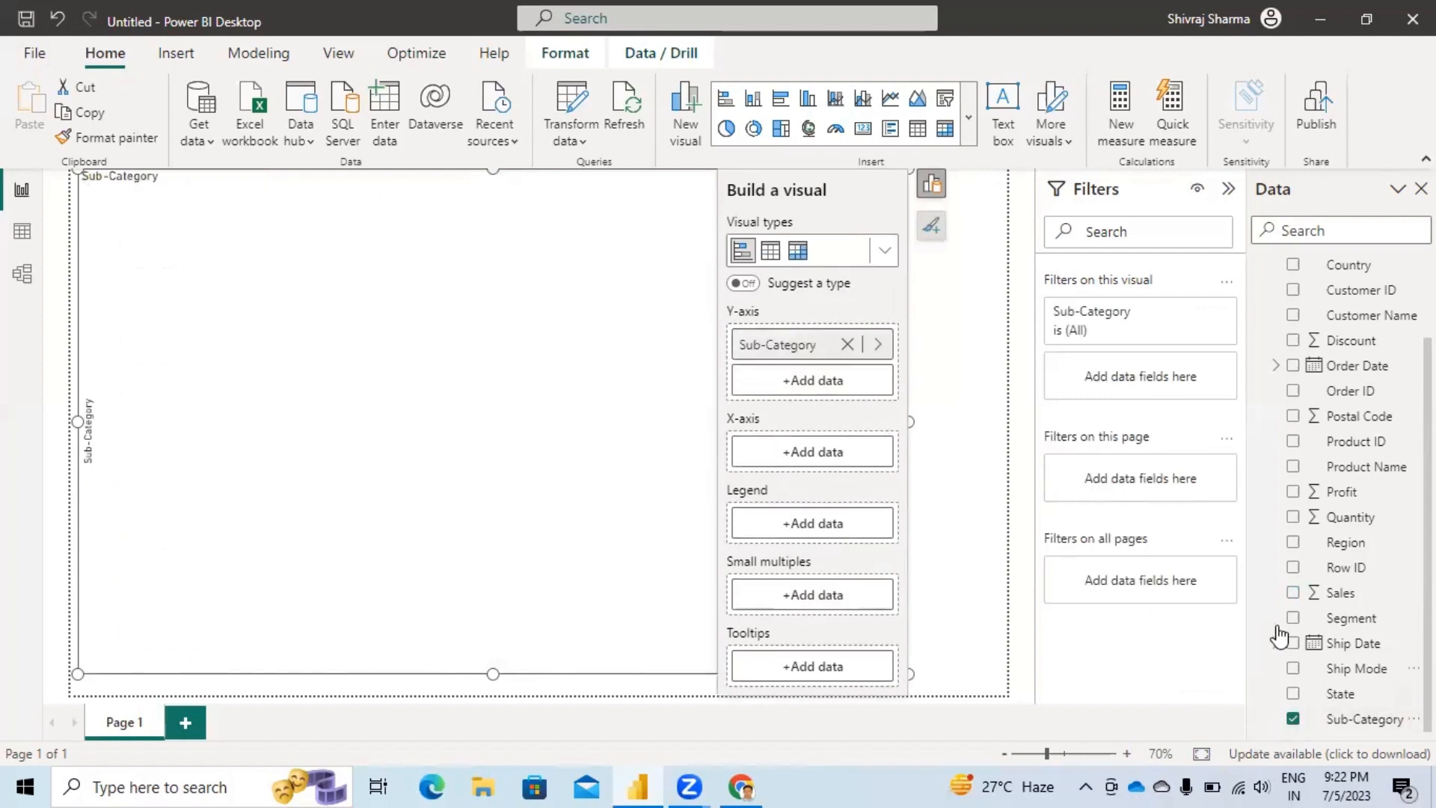
left_click(1293, 592)
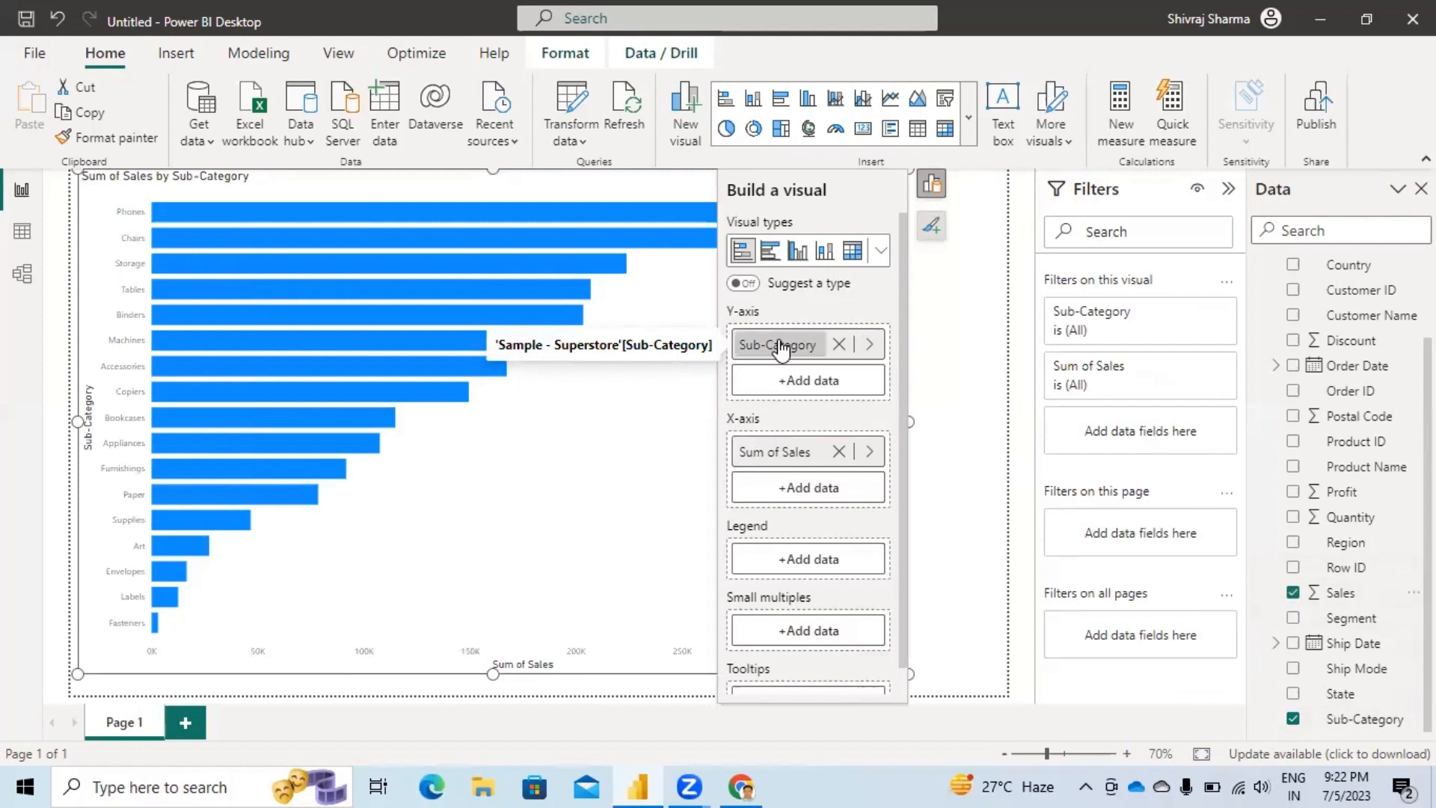
left_click(840, 344)
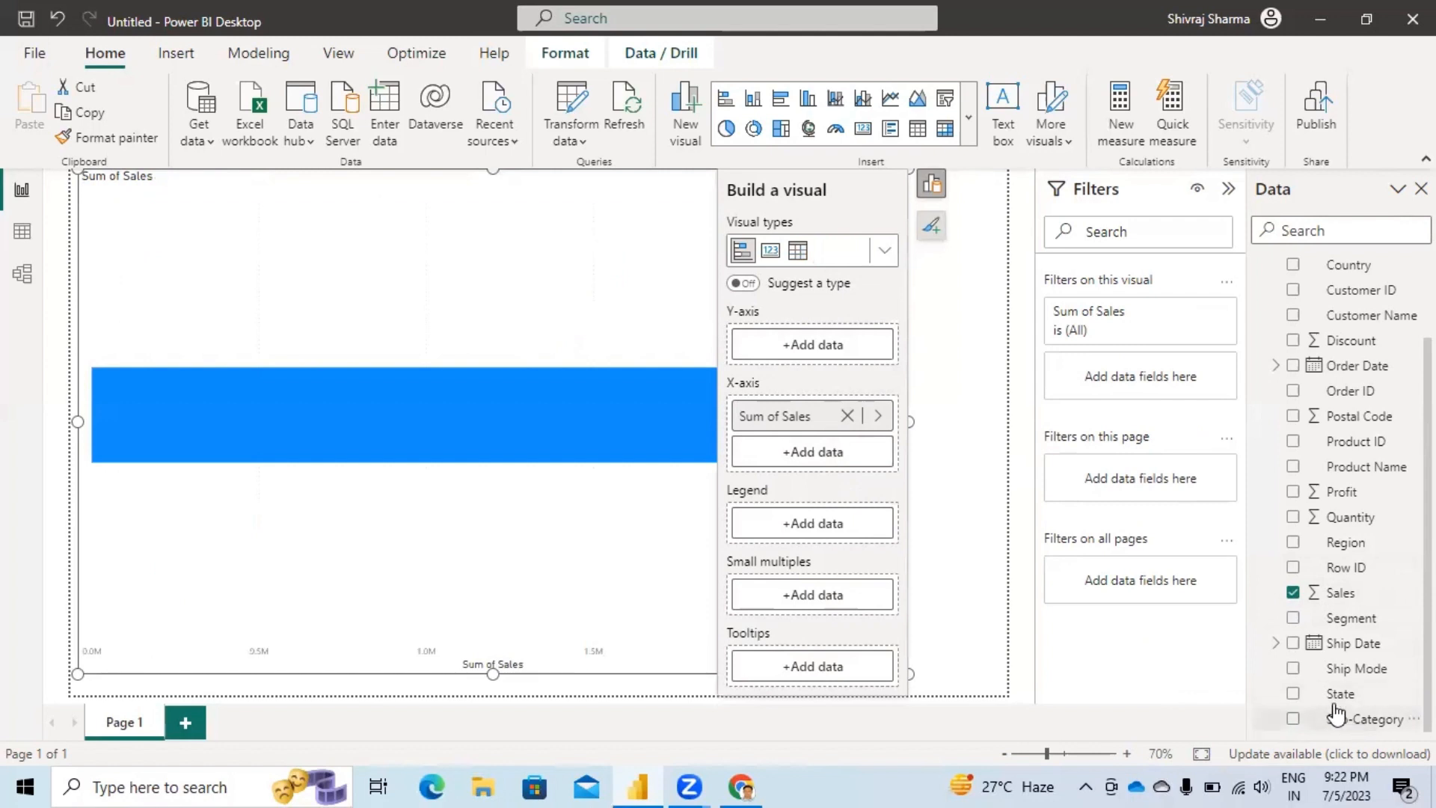
left_click_drag(1335, 719, 813, 341)
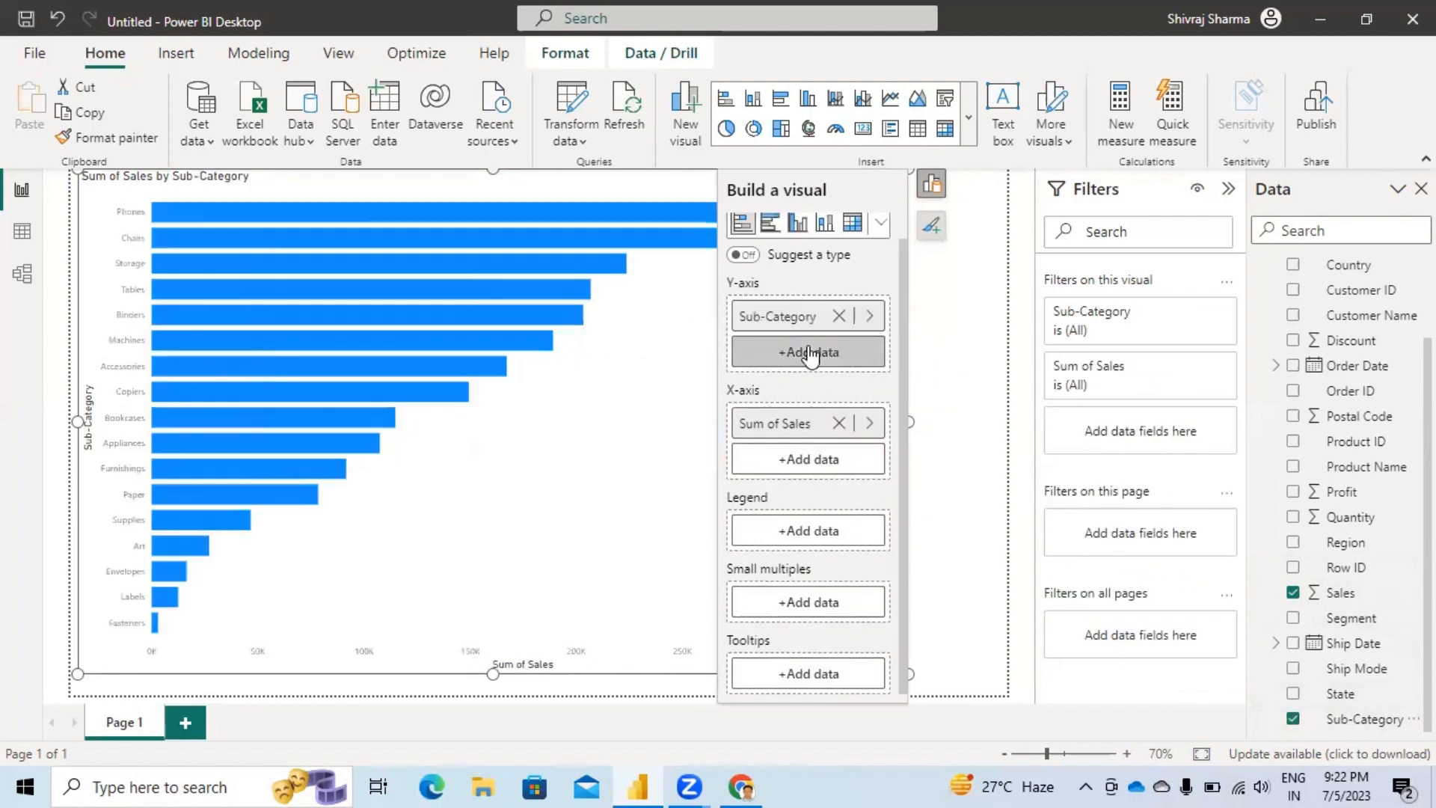
left_click(839, 316)
left_click(847, 416)
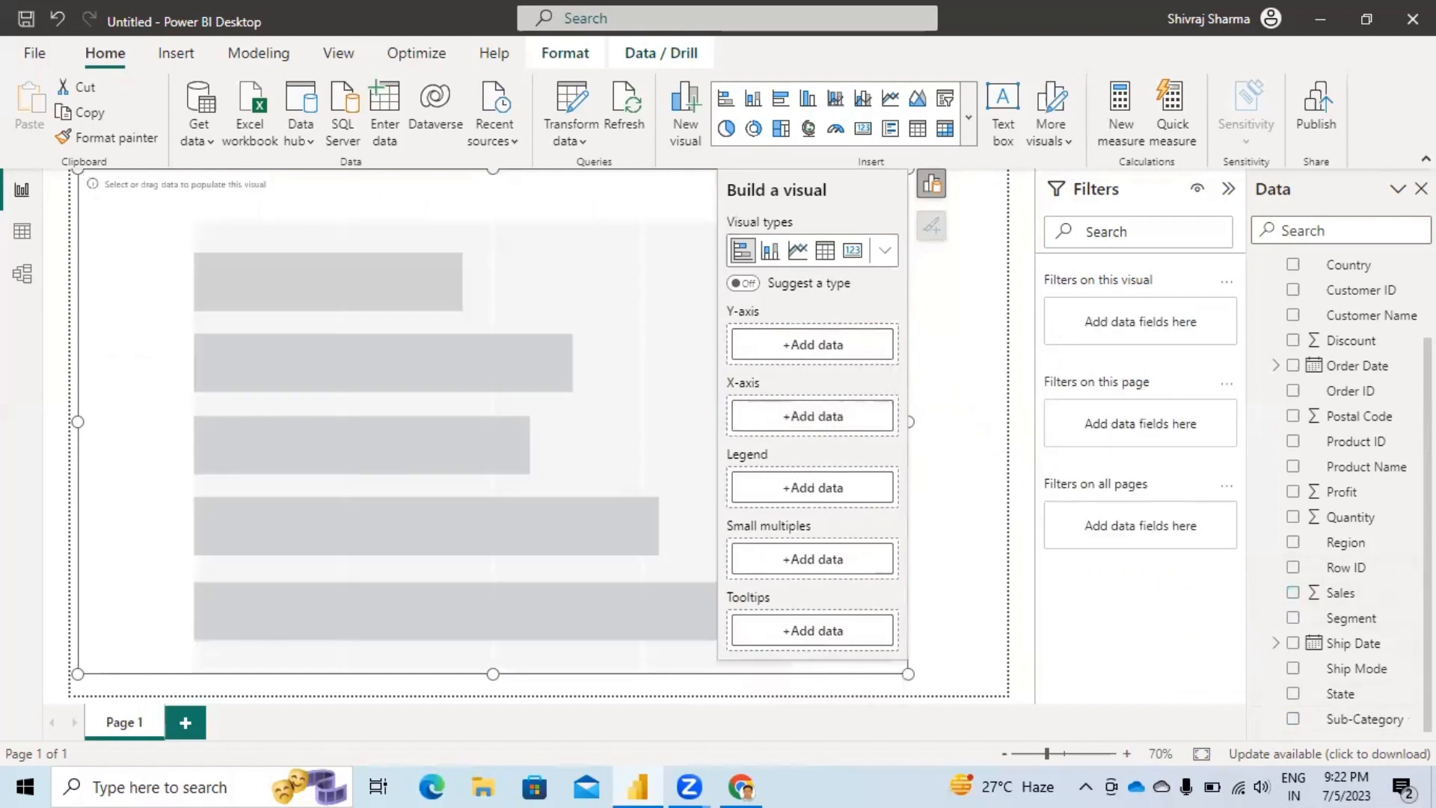
Step: Assign Sub-Category to the chart's Y-axis and Sales to its X-axis, and review the alternative fields for the Y-axis
left_click_drag(1361, 726, 808, 352)
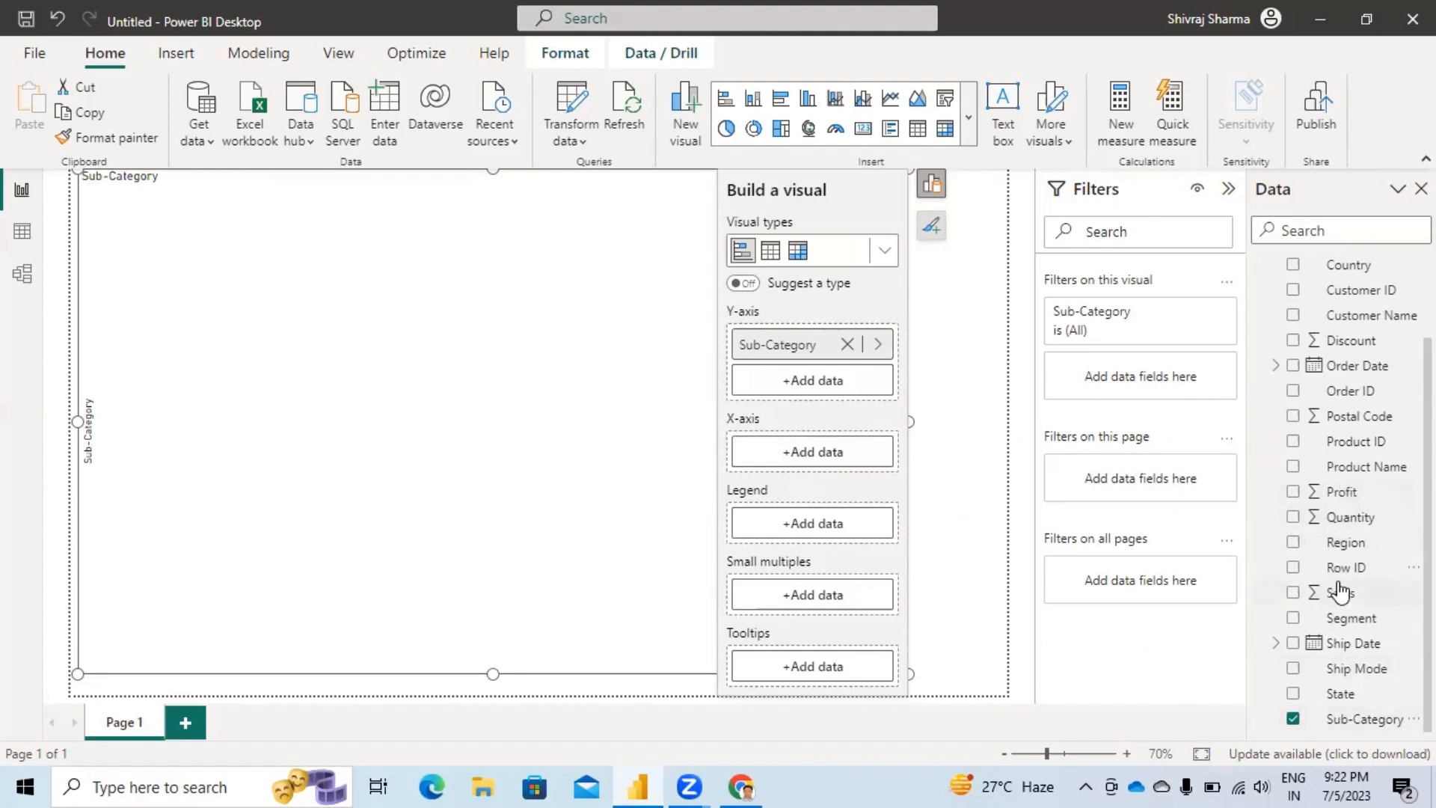
left_click_drag(1337, 591, 798, 450)
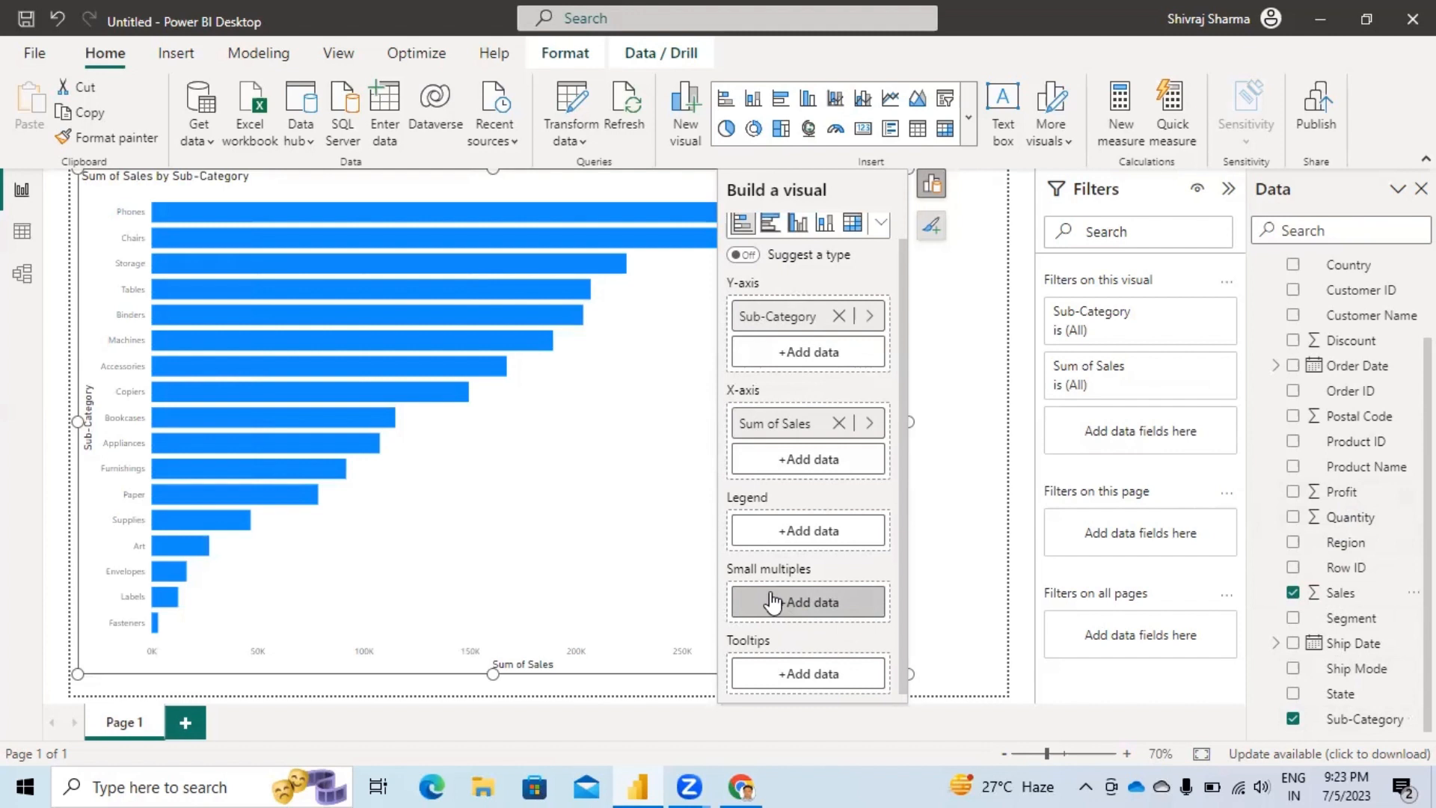
left_click(869, 320)
left_click(1090, 315)
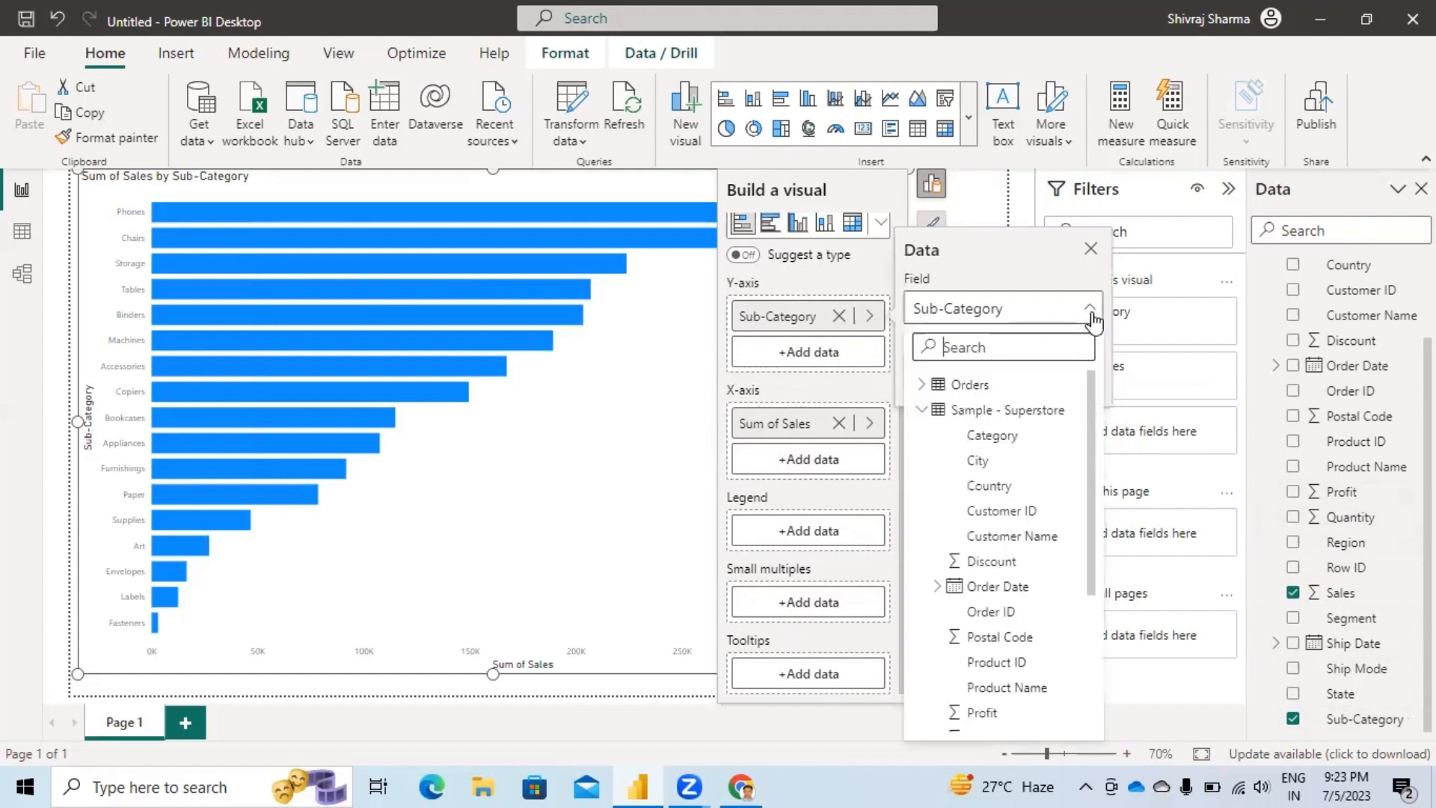
scroll(1013, 593, "down", 5)
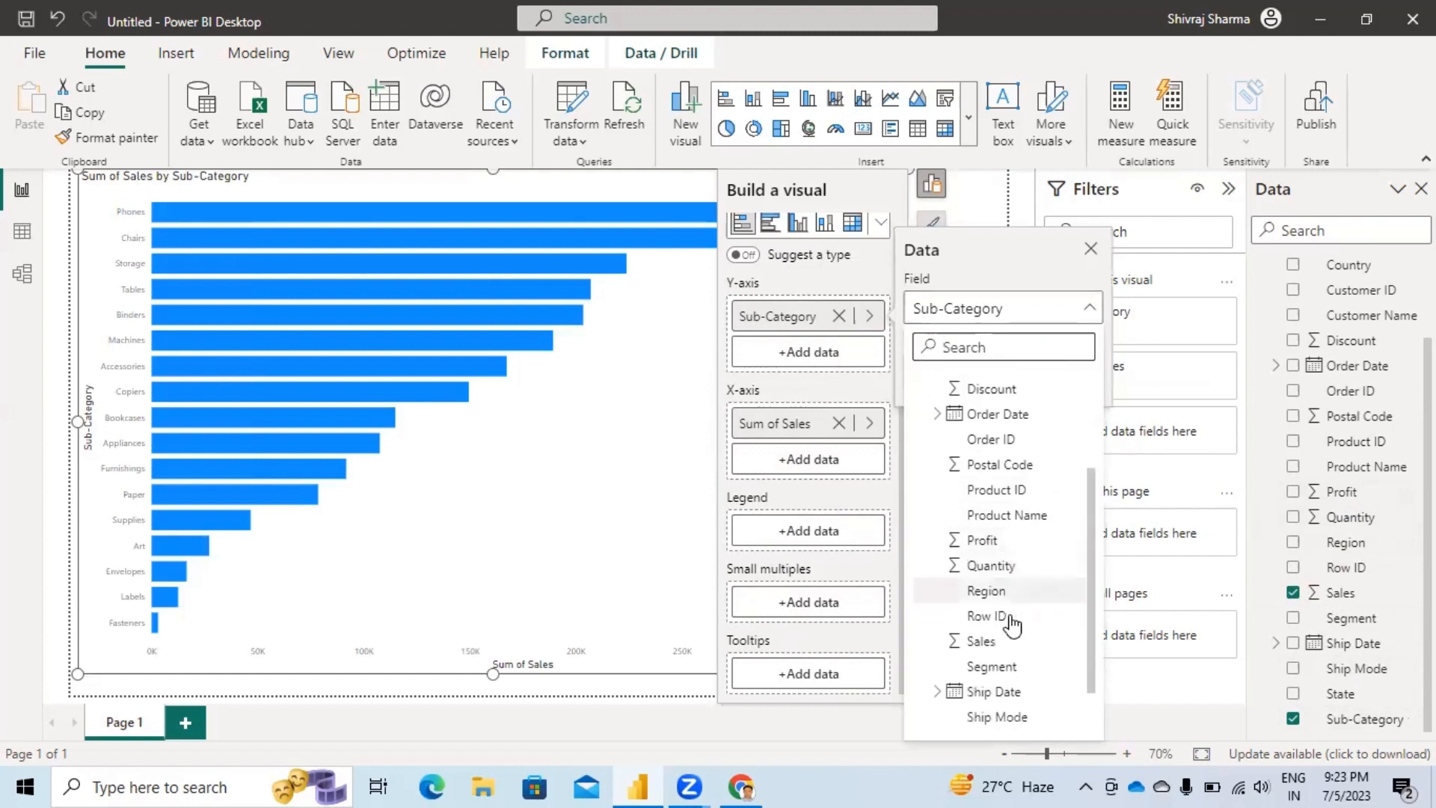
scroll(1013, 625, "up", 5)
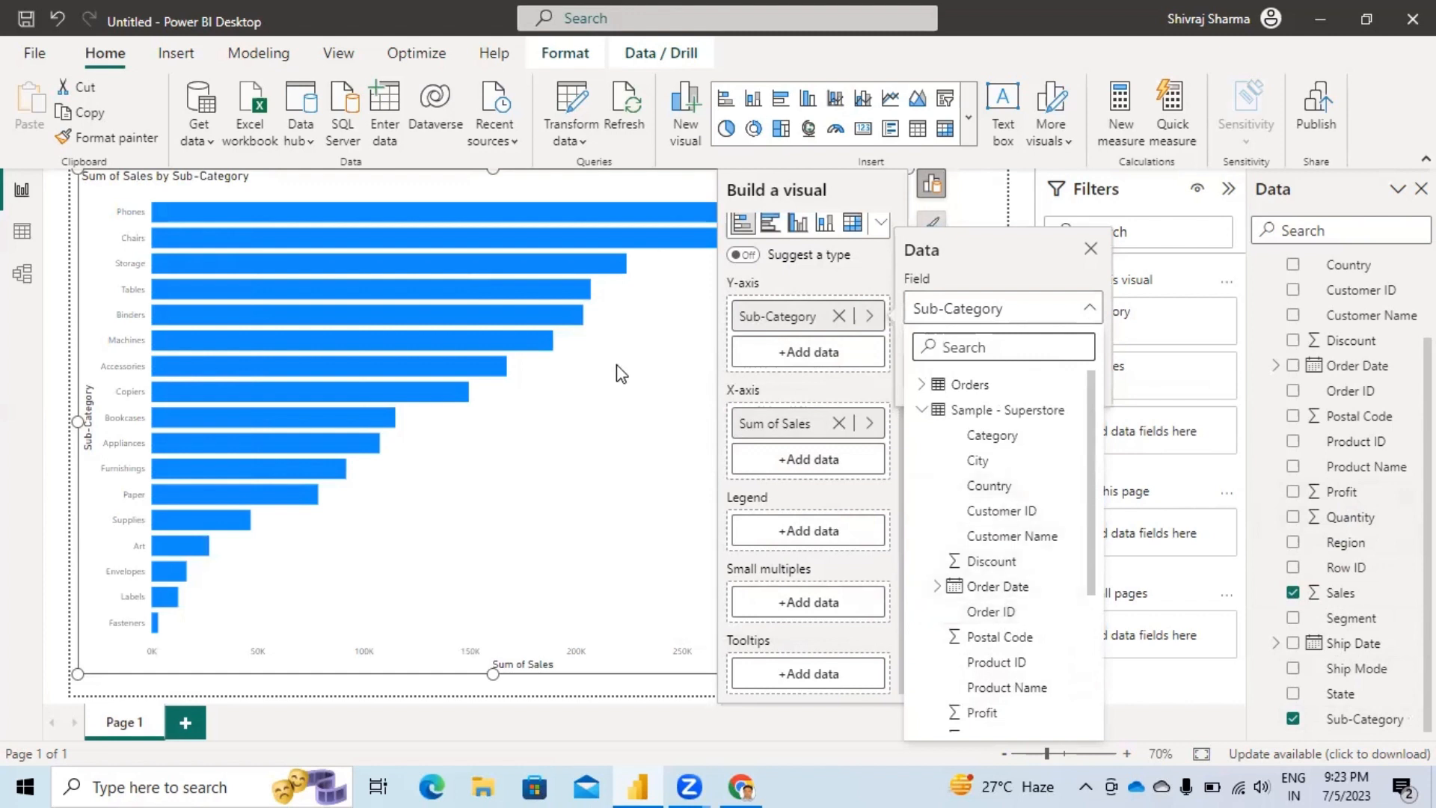
left_click(842, 327)
left_click(1090, 249)
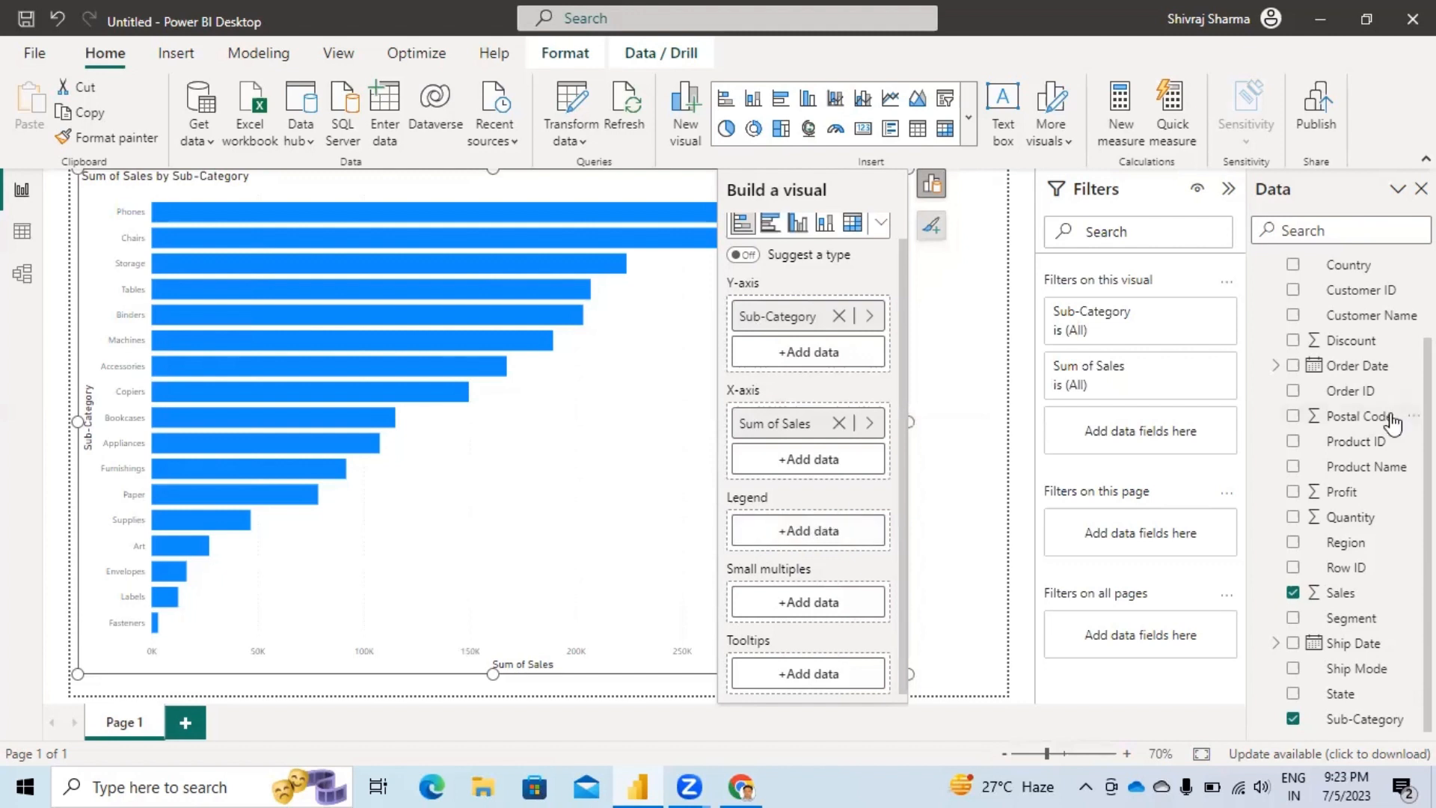
Step: Color the bars by Category through the Legend and split the chart into small multiples by Region
scroll(1363, 486, "up", 2)
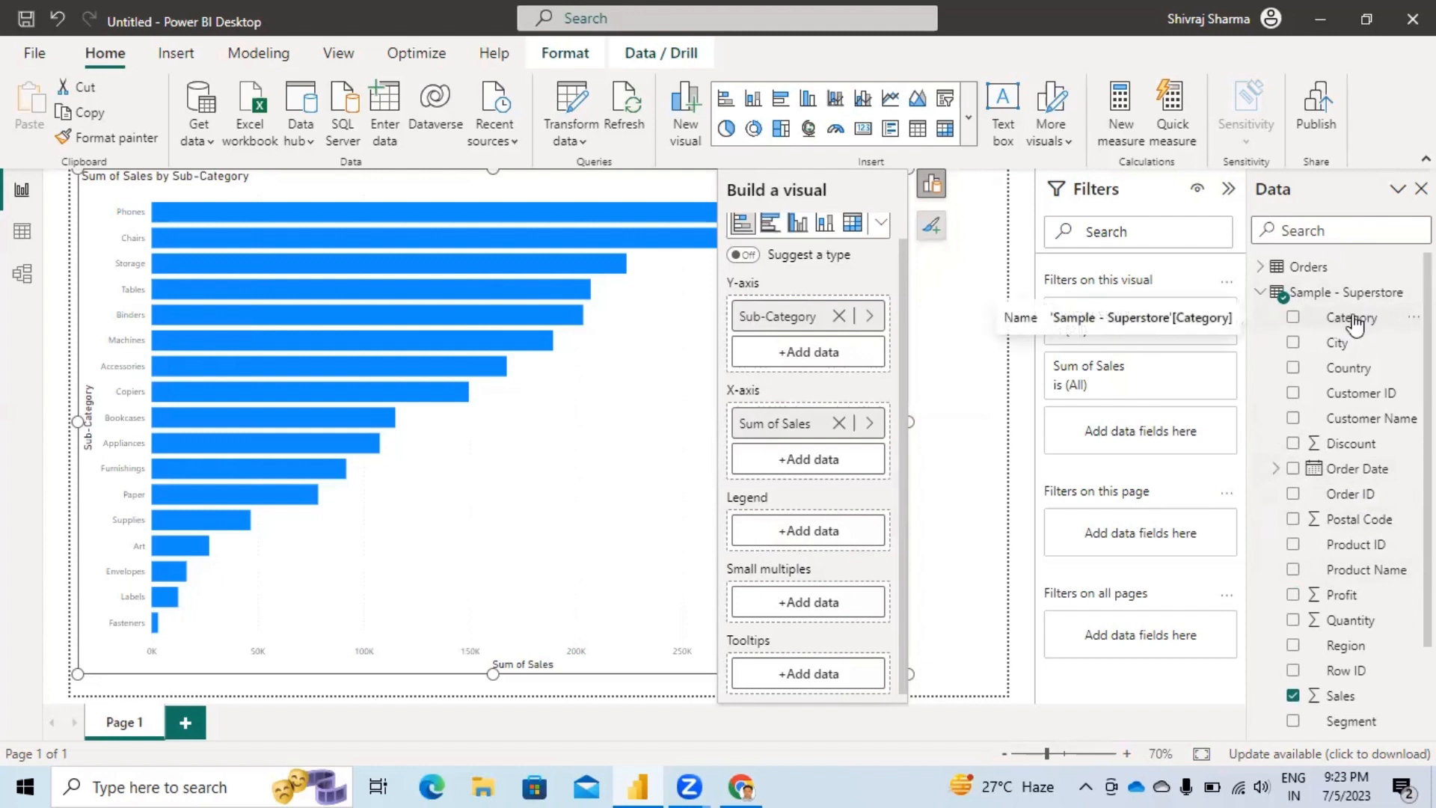
left_click_drag(1354, 318, 812, 537)
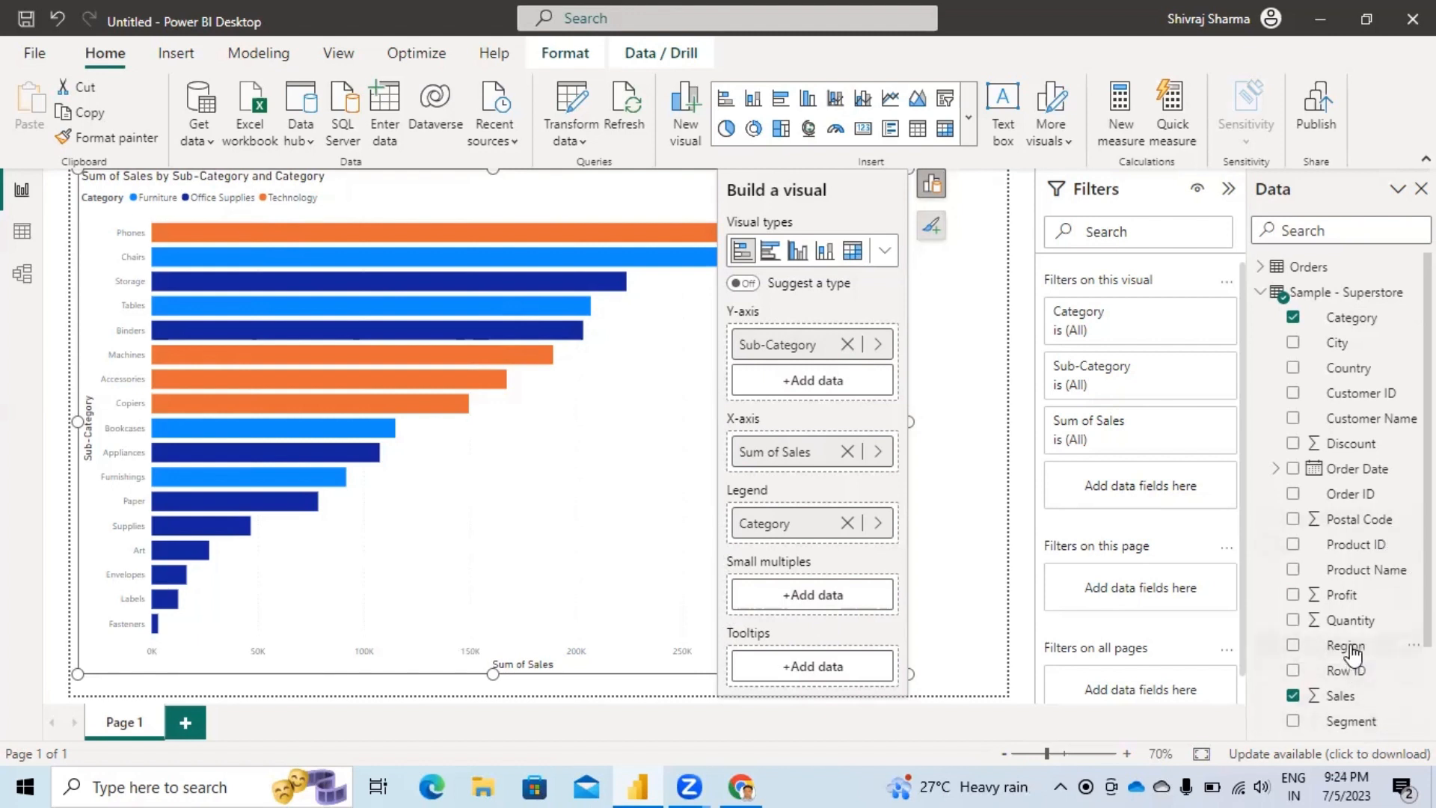
left_click_drag(1347, 646, 795, 600)
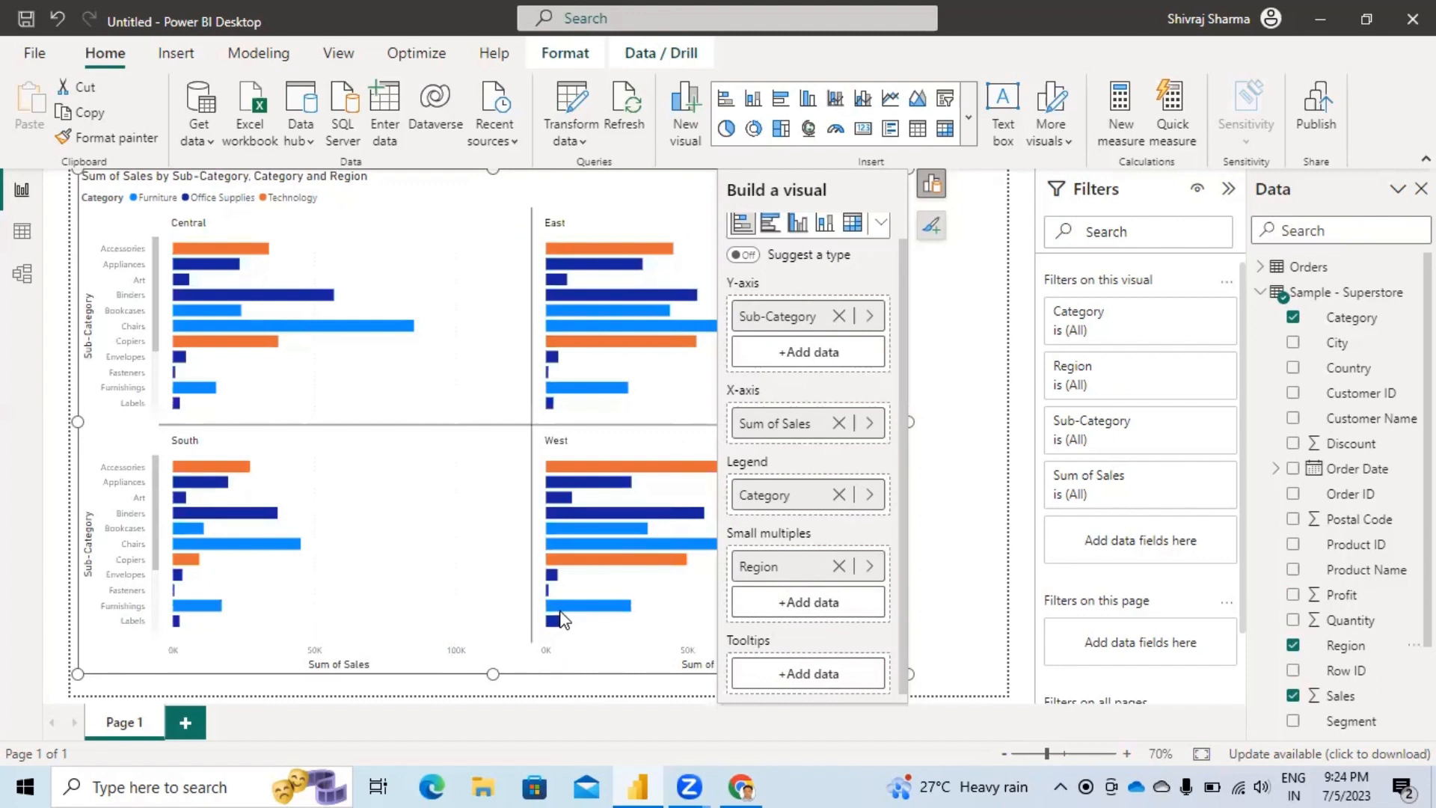
mouse_move(561, 618)
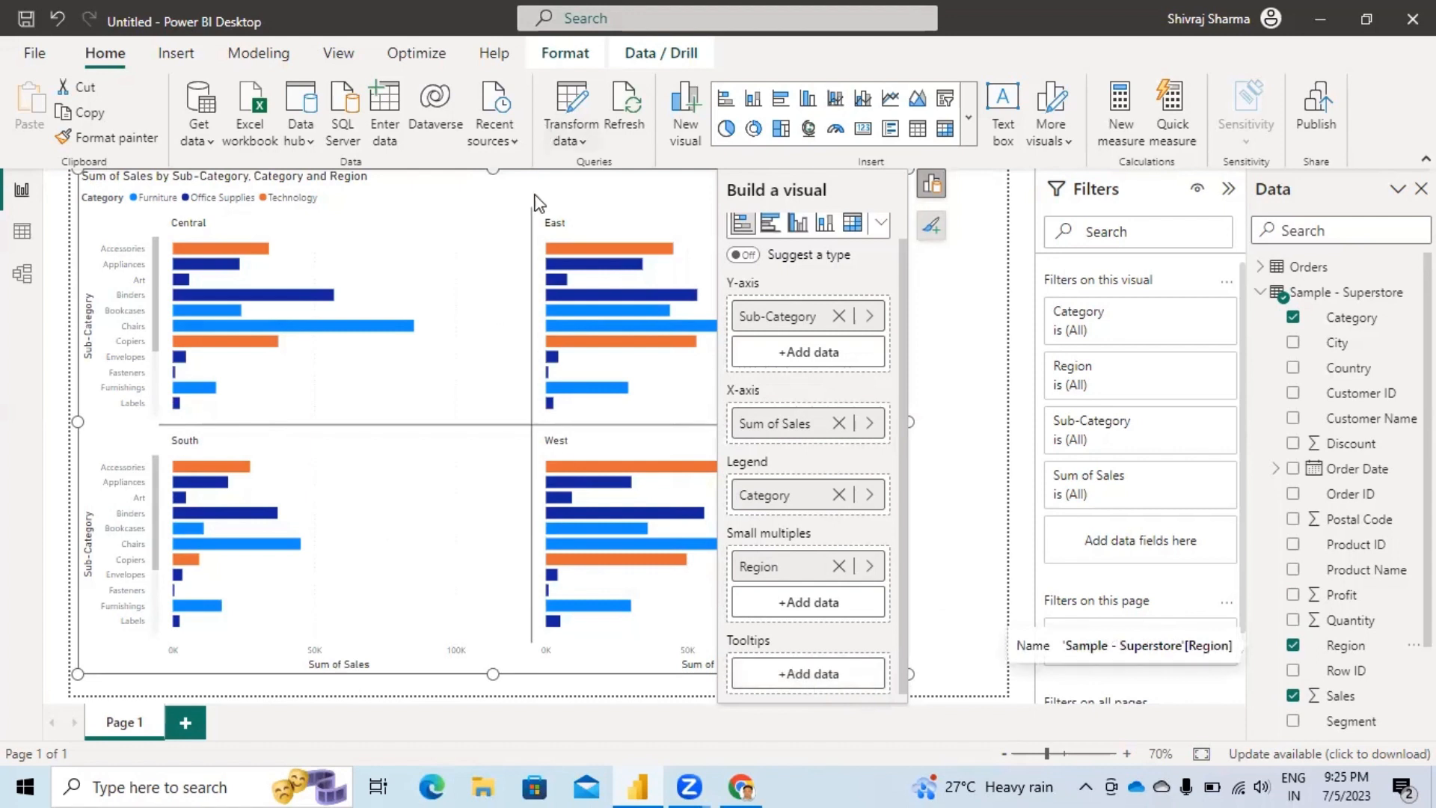
mouse_move(199, 243)
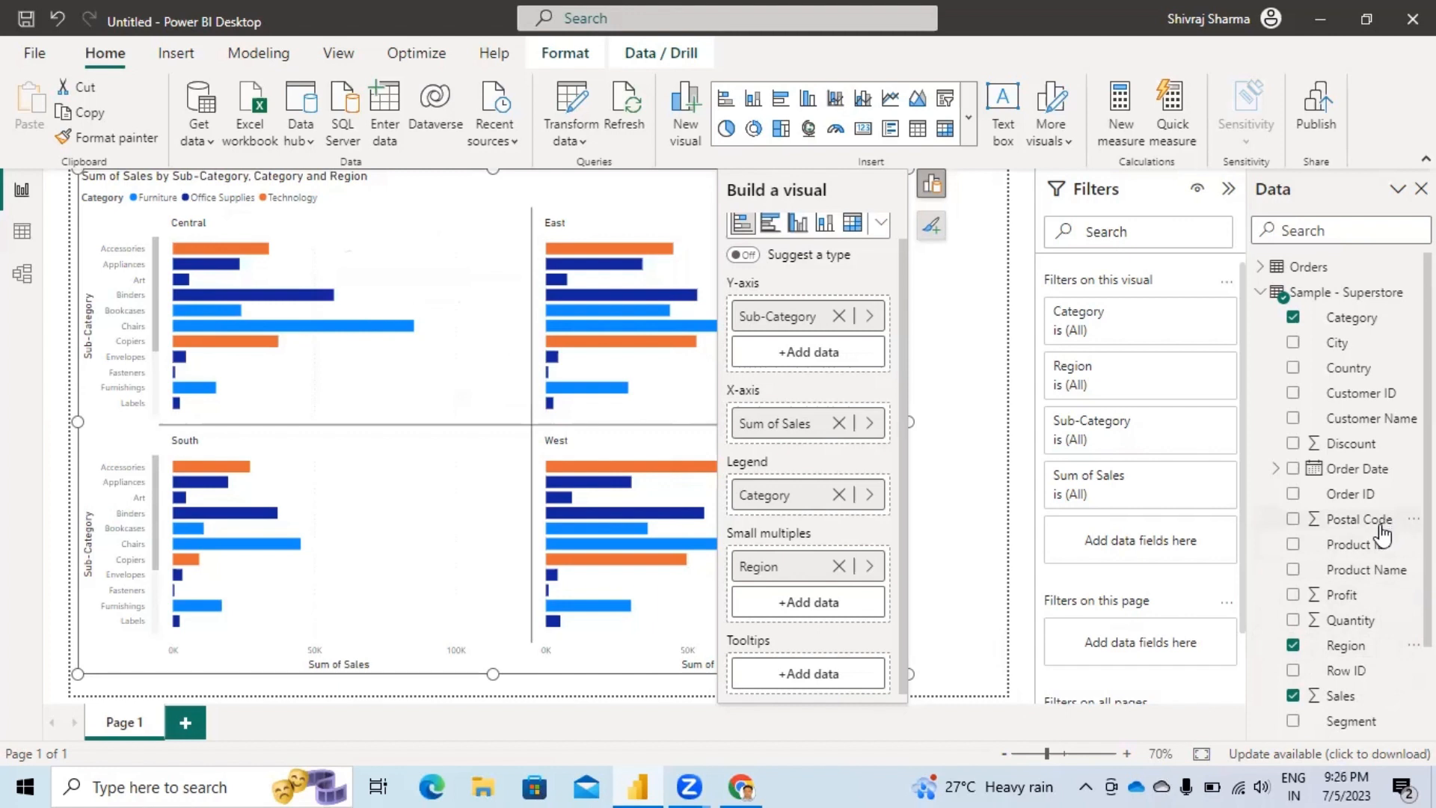
Step: Add Segment to the chart's tooltips and remove Region from the small multiples
scroll(1382, 535, "down", 2)
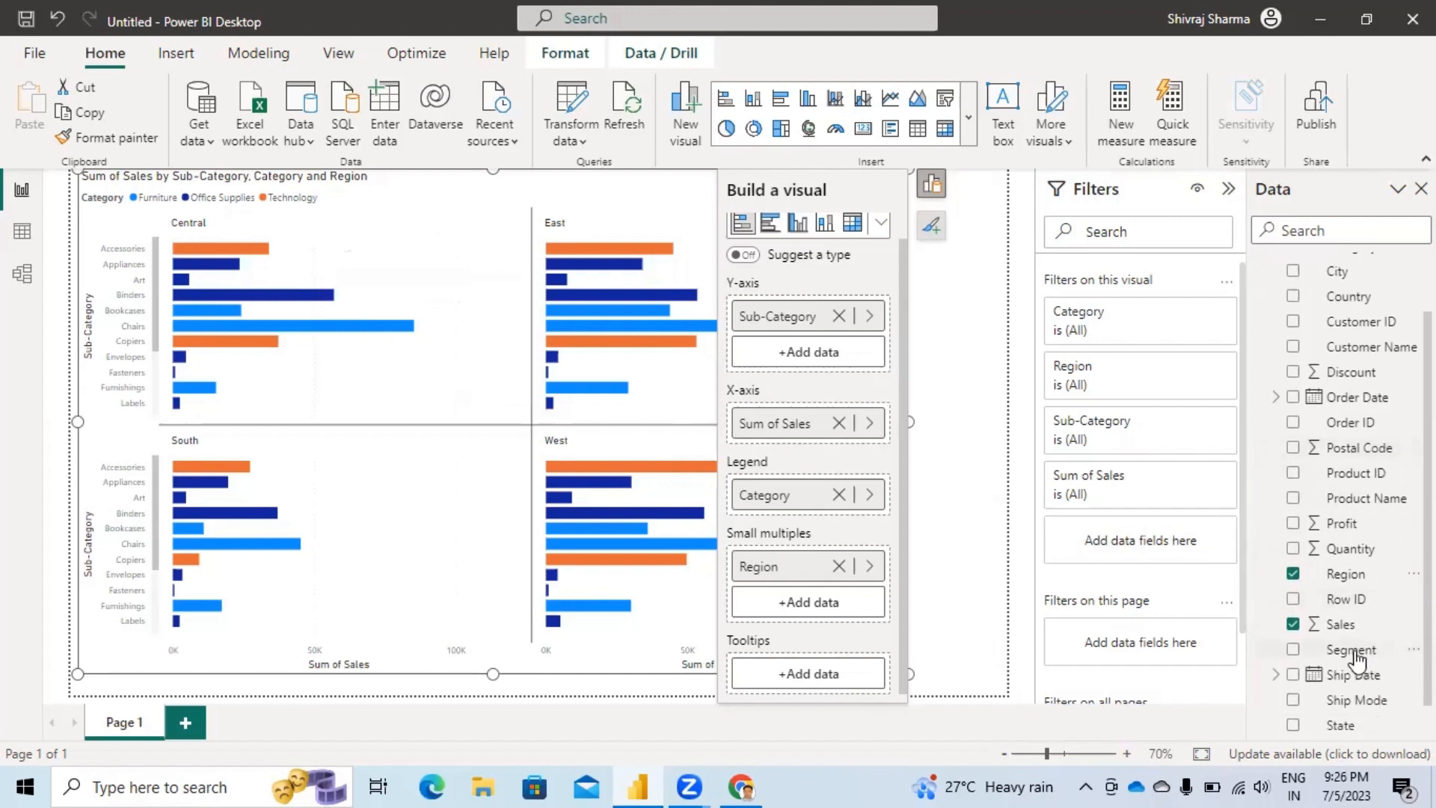
left_click_drag(1347, 658, 832, 682)
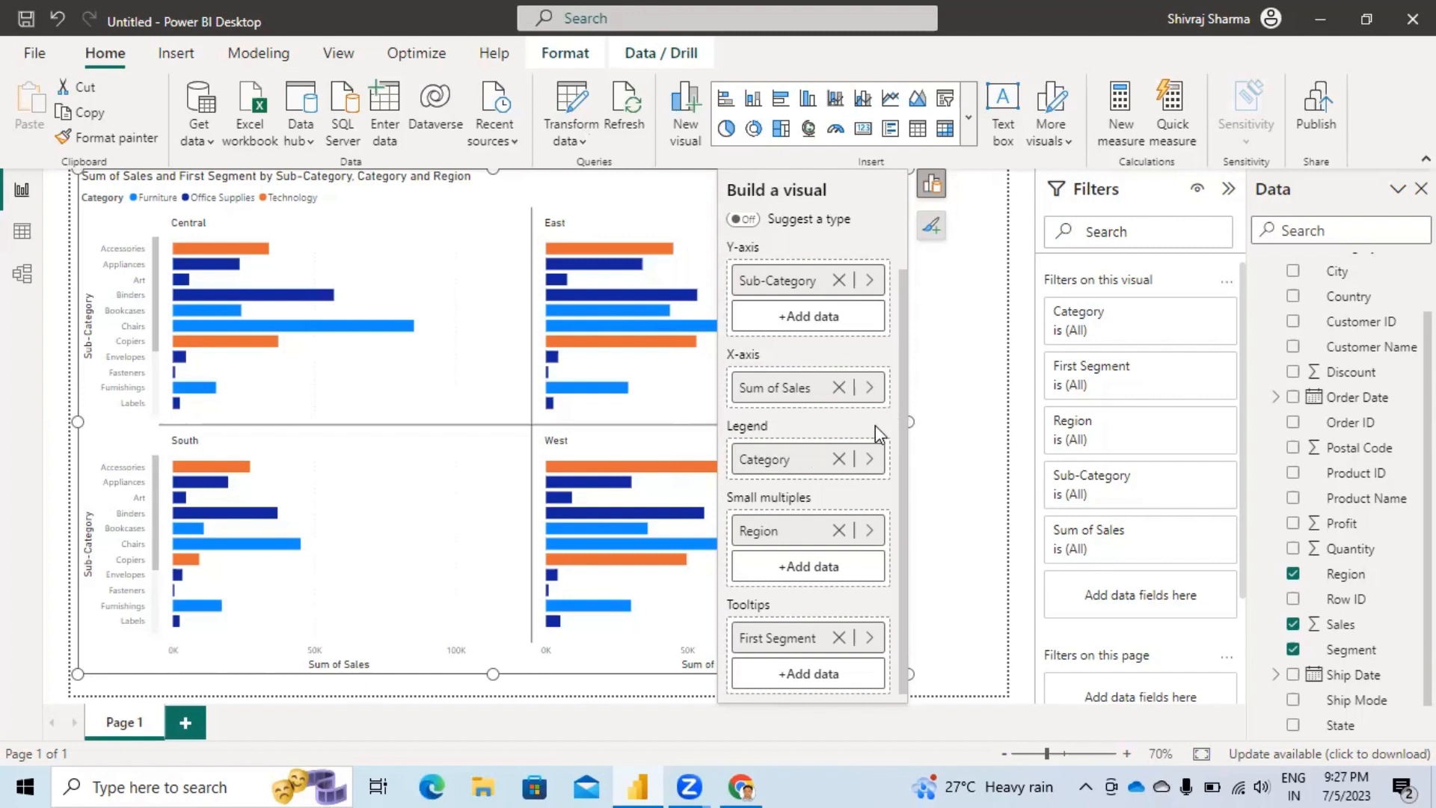
left_click(839, 530)
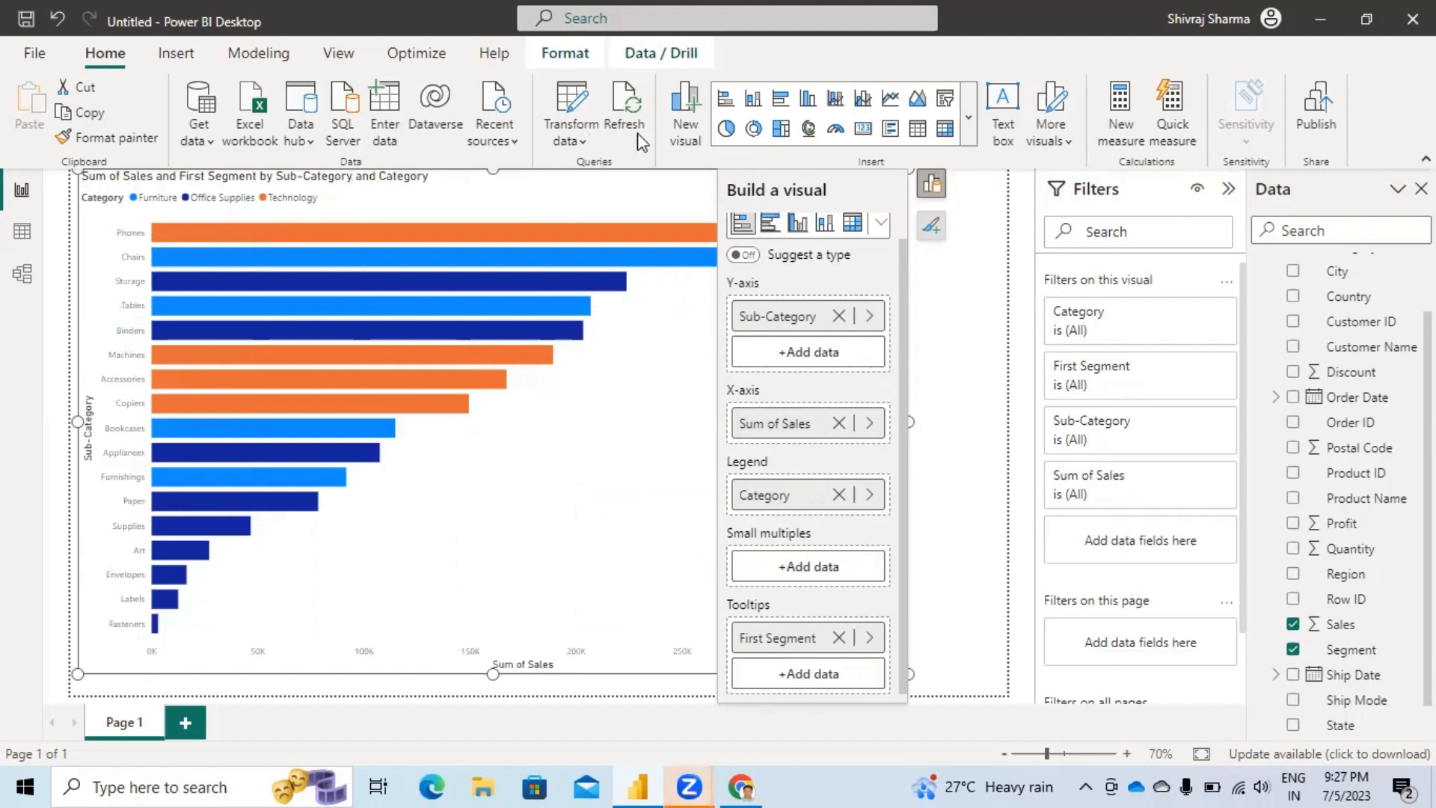
left_click(931, 195)
left_click(931, 196)
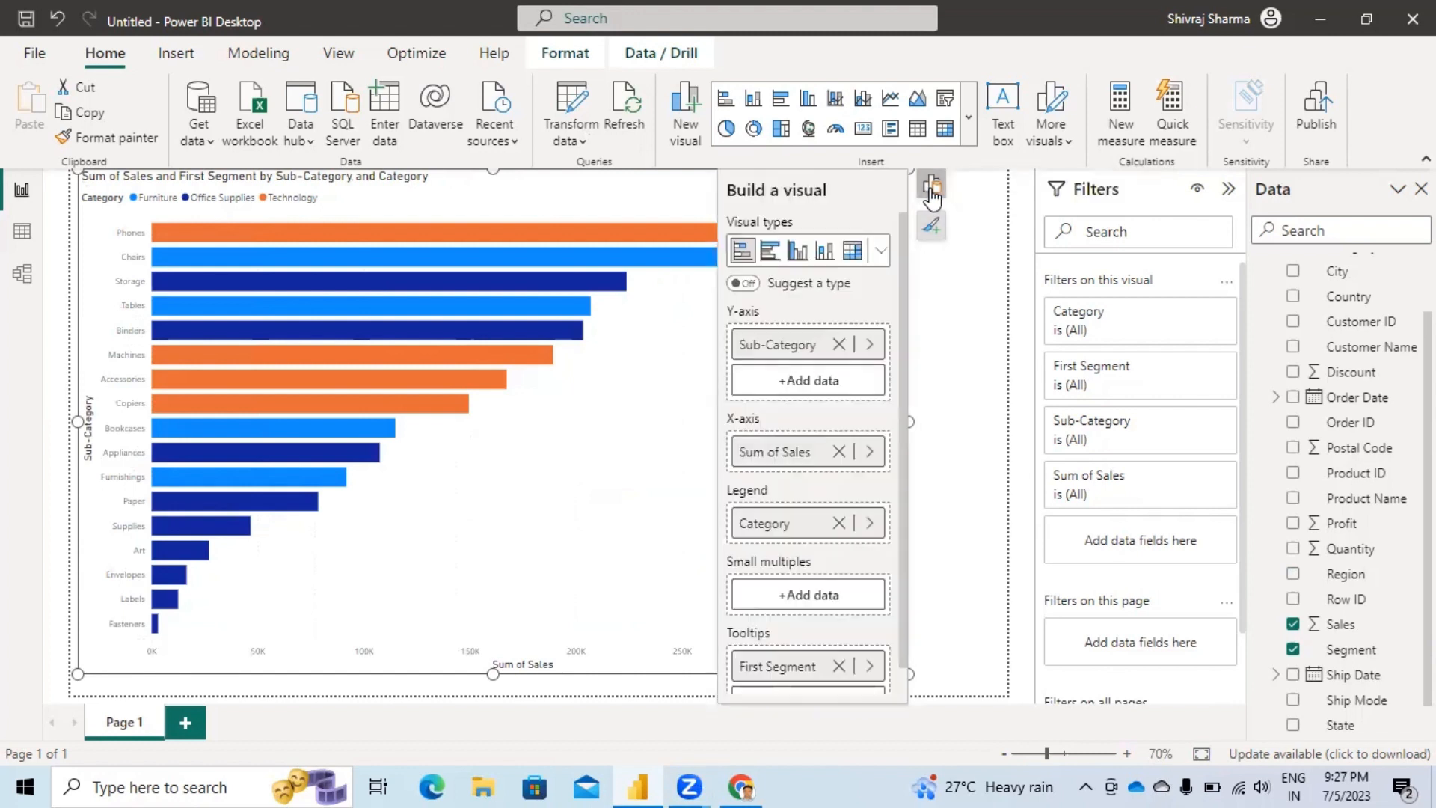
scroll(831, 351, "down", 1)
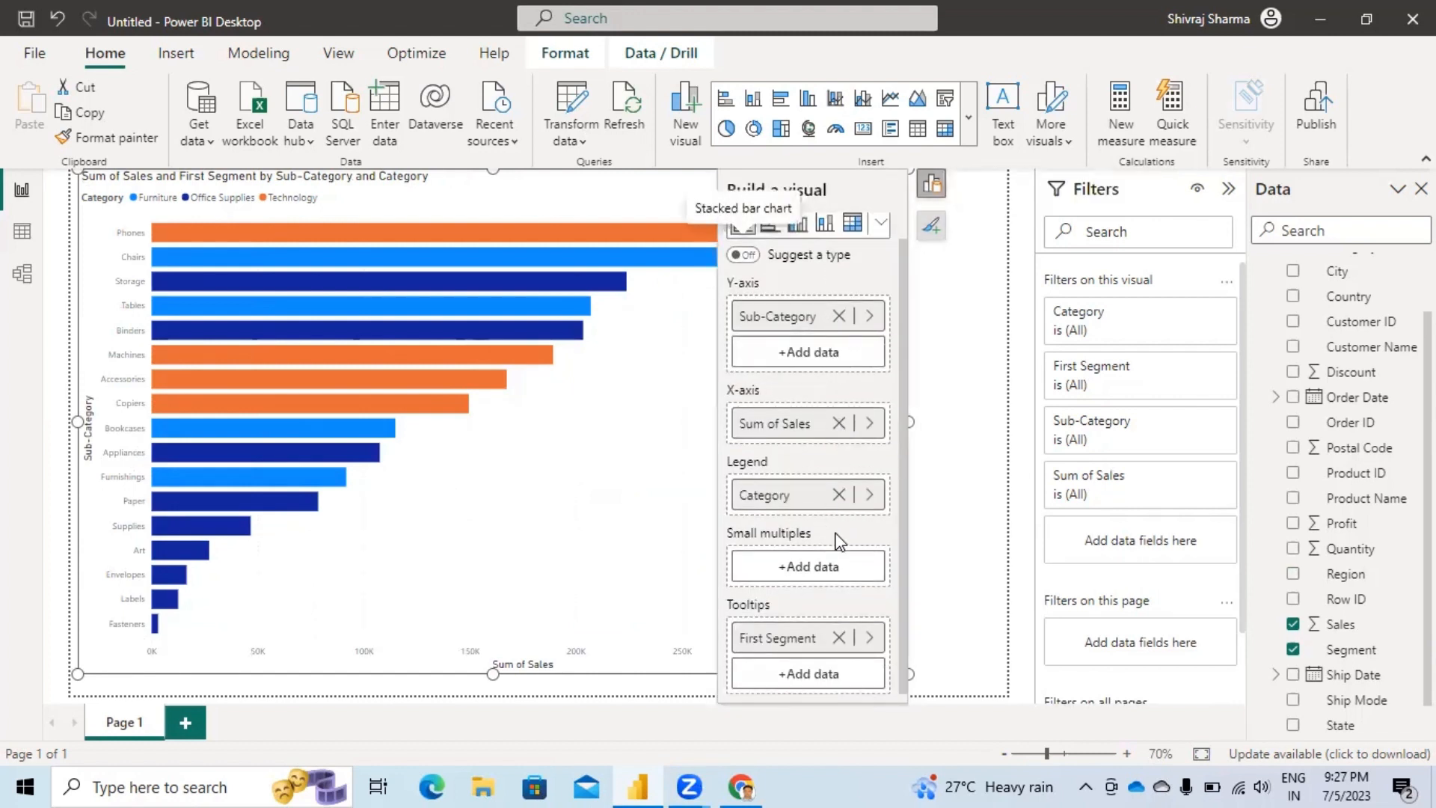
scroll(837, 541, "up", 1)
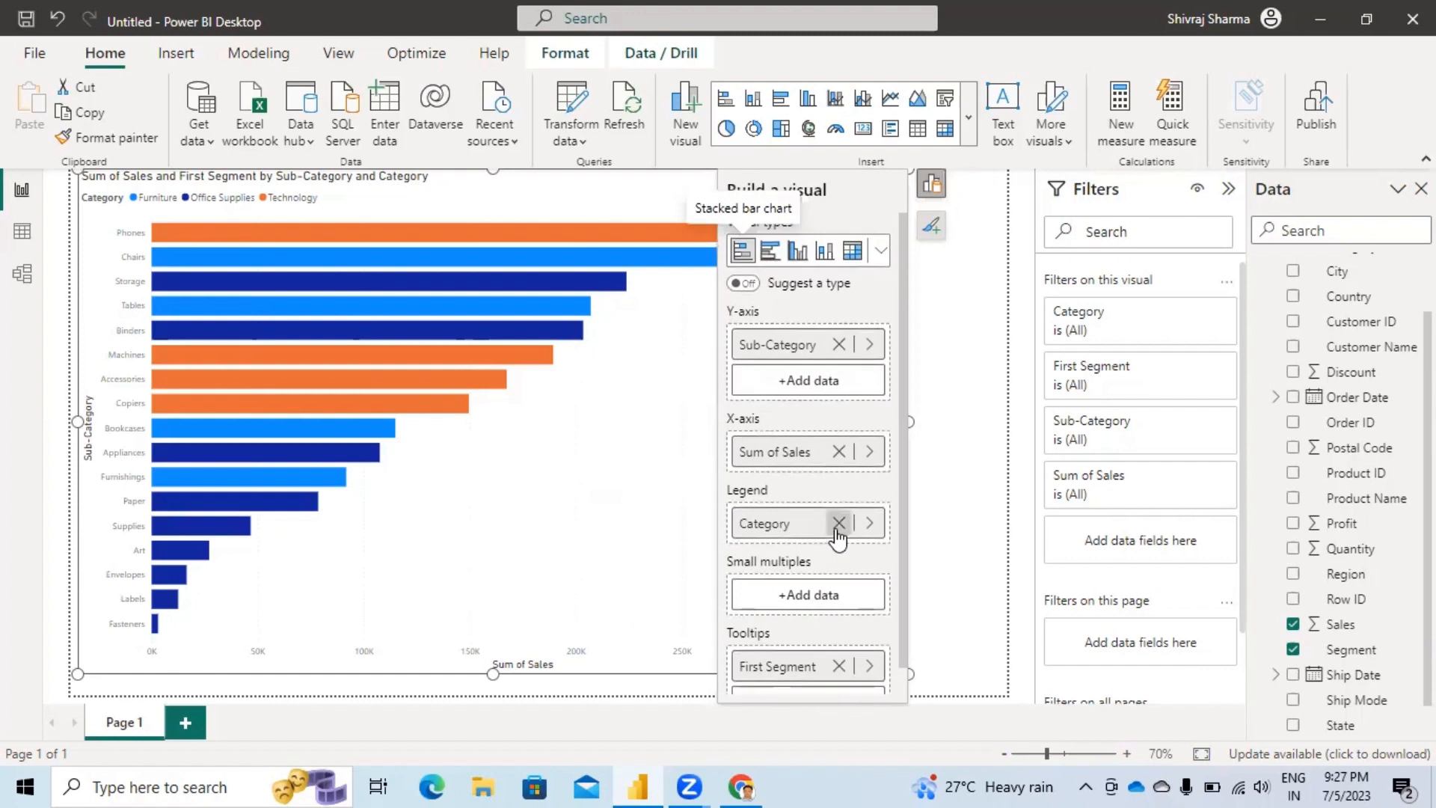
Step: Show the chart's full formatting options and turn on data labels for the bars
left_click(930, 186)
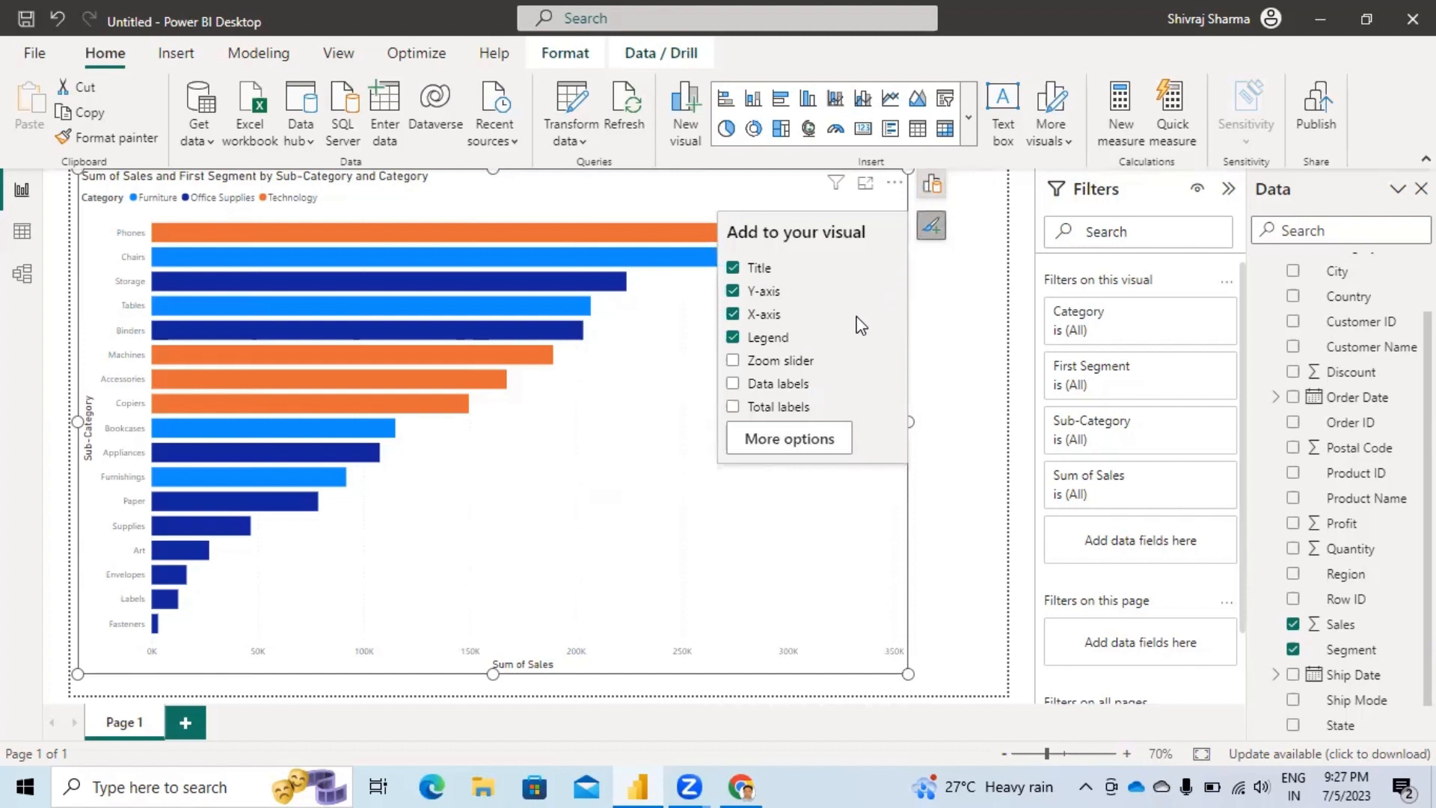
left_click(792, 439)
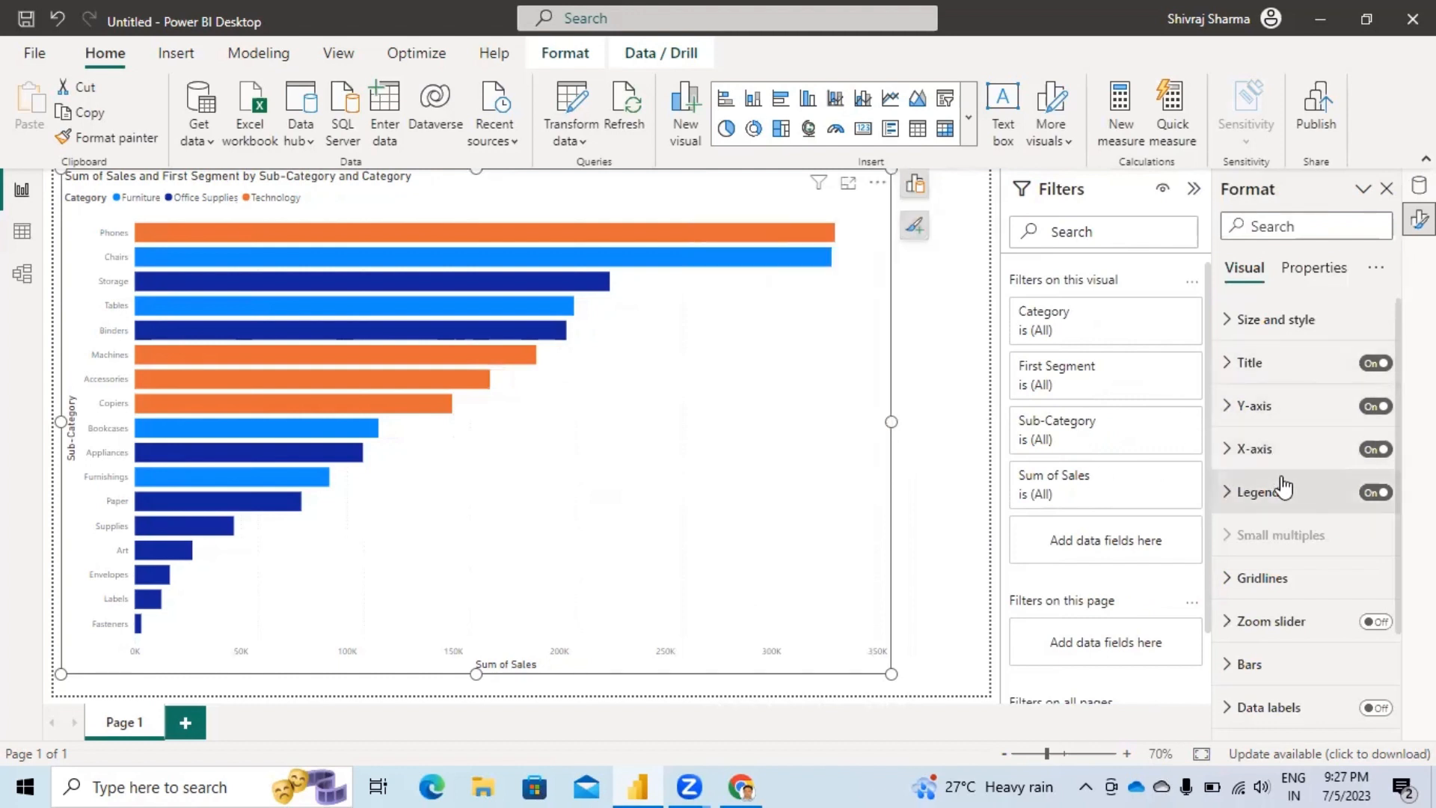
scroll(1285, 487, "down", 3)
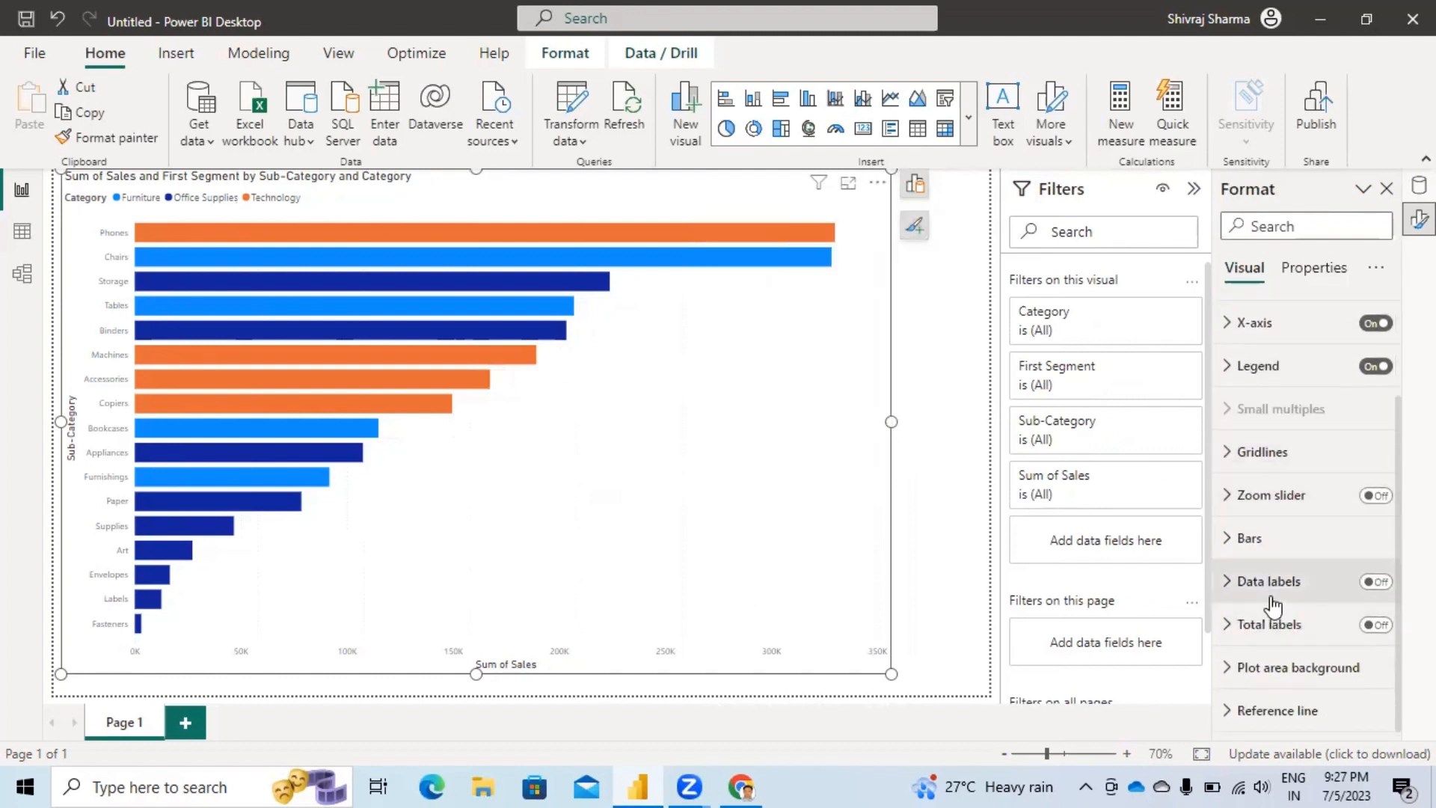
left_click(1374, 583)
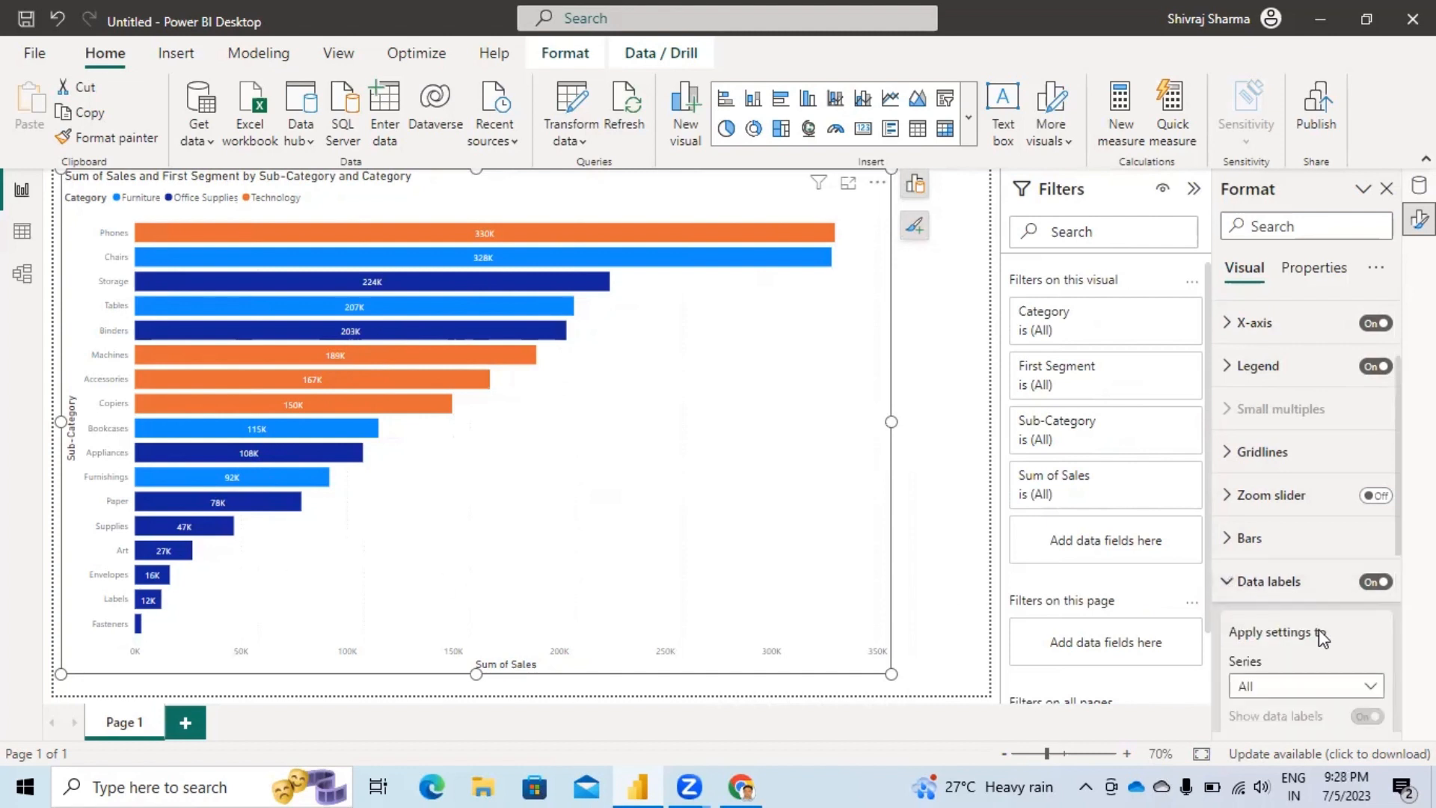
Step: Set the position of the data labels to Inside center for all series
scroll(1318, 630, "down", 4)
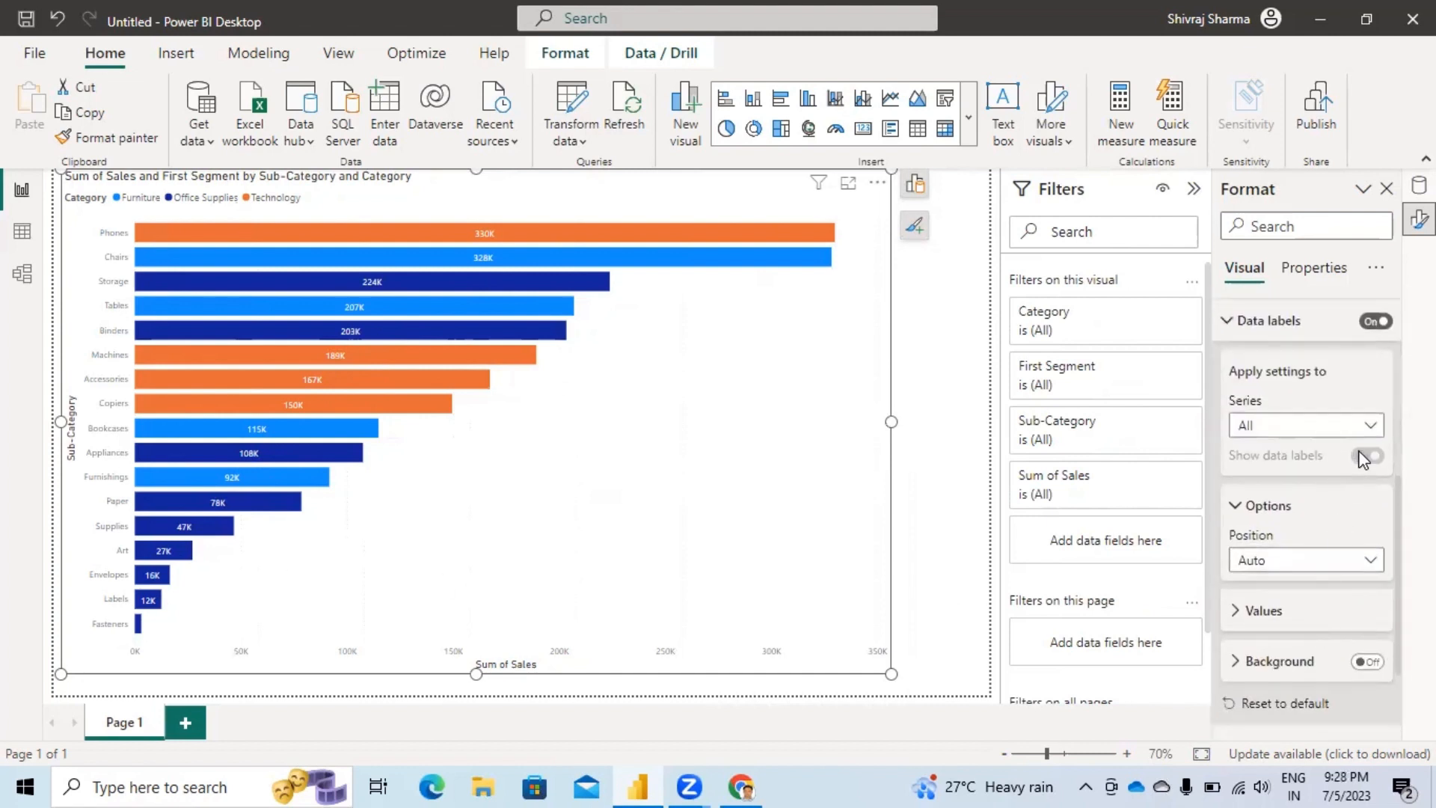
scroll(1362, 518, "down", 1)
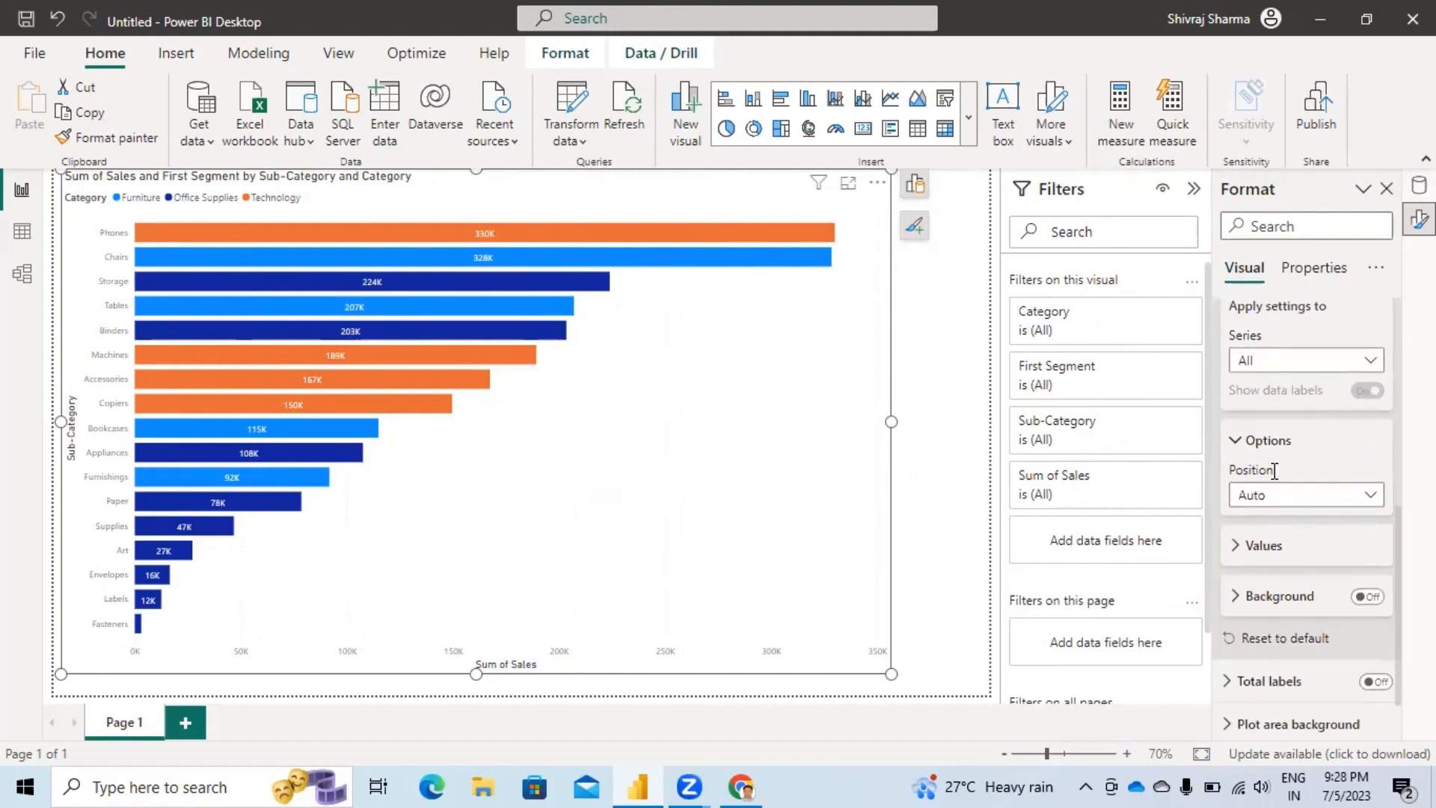
left_click(1376, 497)
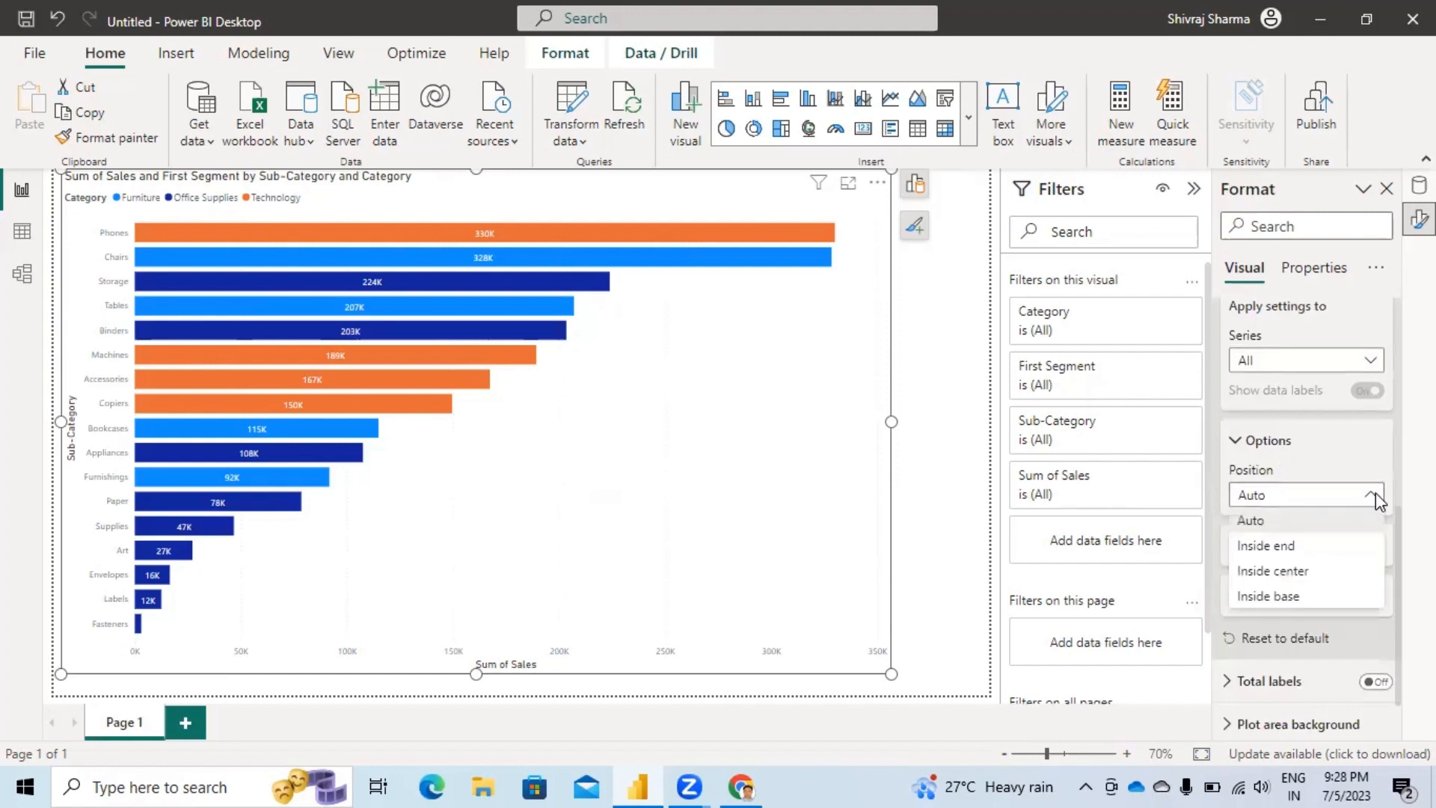
left_click(1305, 571)
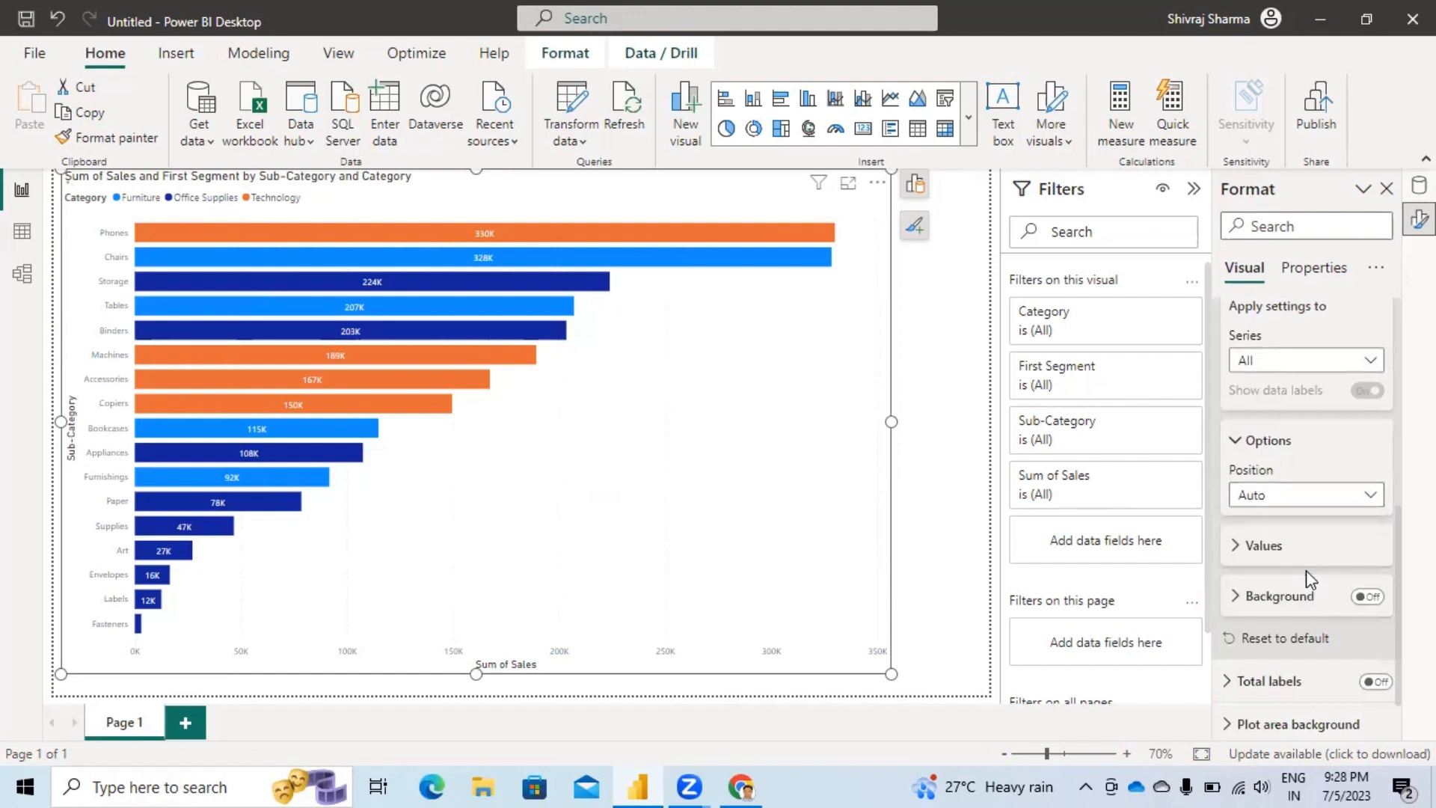
Step: Set the position of the data labels to Inside base for all series
left_click(1370, 496)
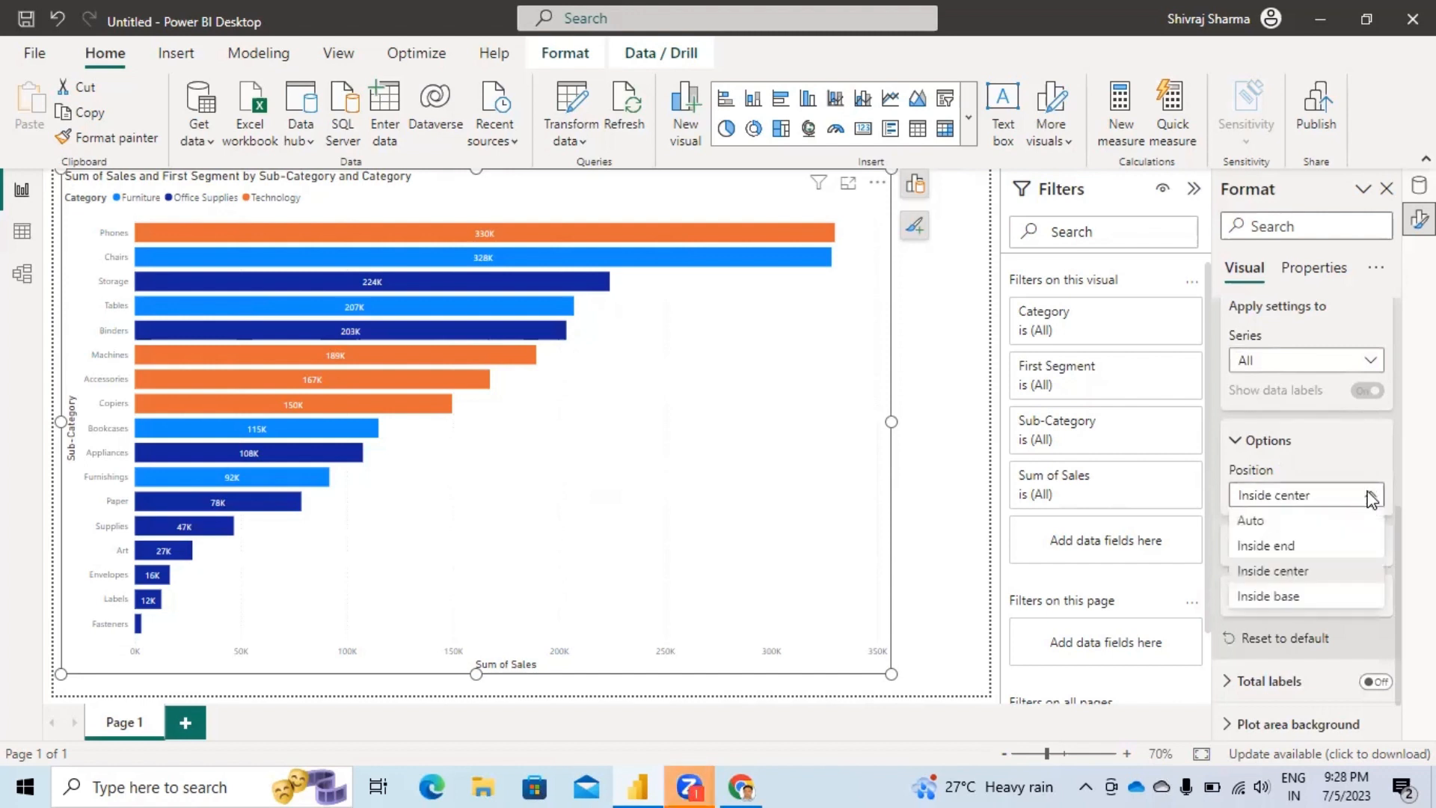
left_click(1269, 596)
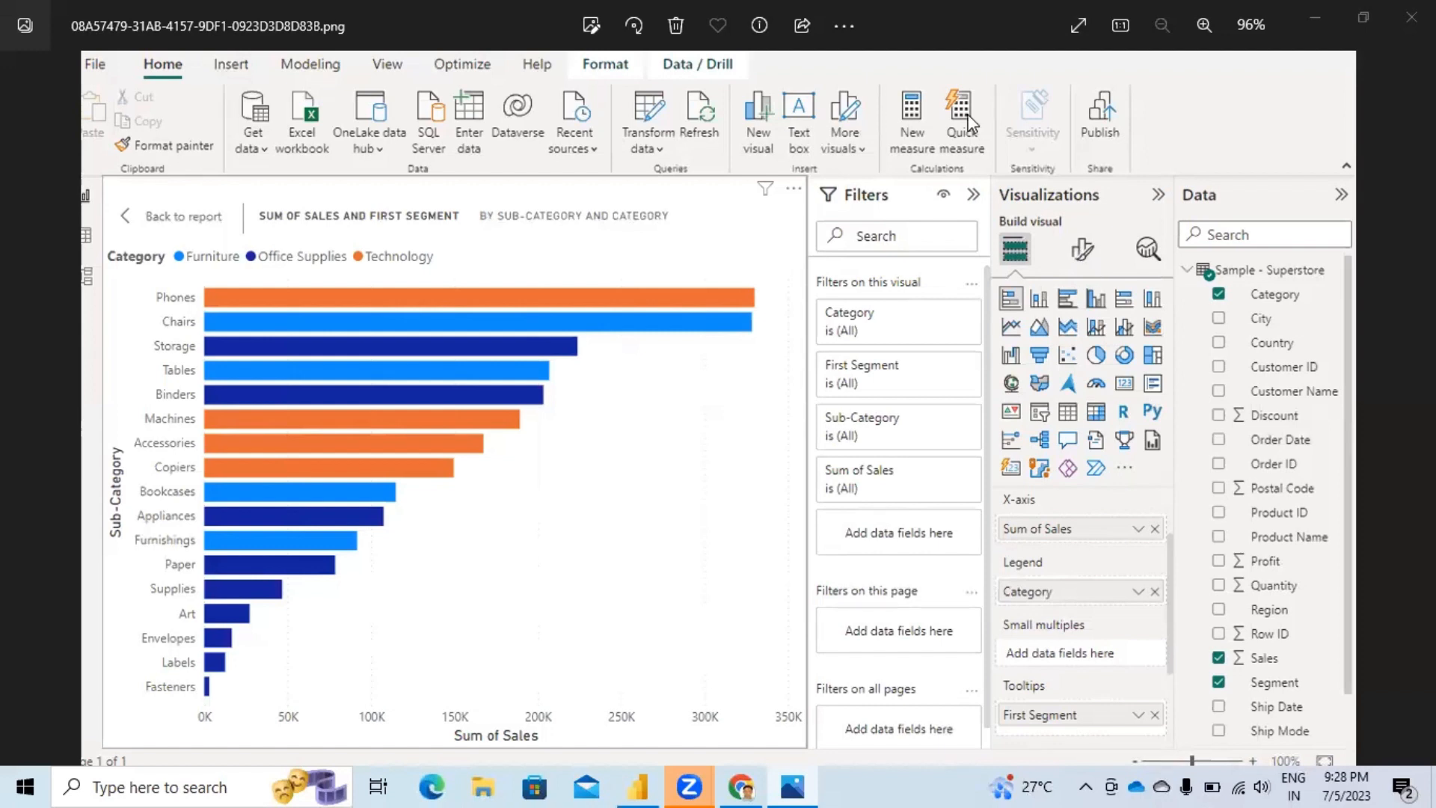
Step: Circle the format, analytics, chart gallery and field well areas on the screenshot image and clear the annotations
mouse_move(1104, 241)
left_mouse_down()
mouse_move(1073, 218)
mouse_move(1051, 249)
mouse_move(1072, 278)
mouse_move(1112, 247)
mouse_move(1101, 232)
left_mouse_up()
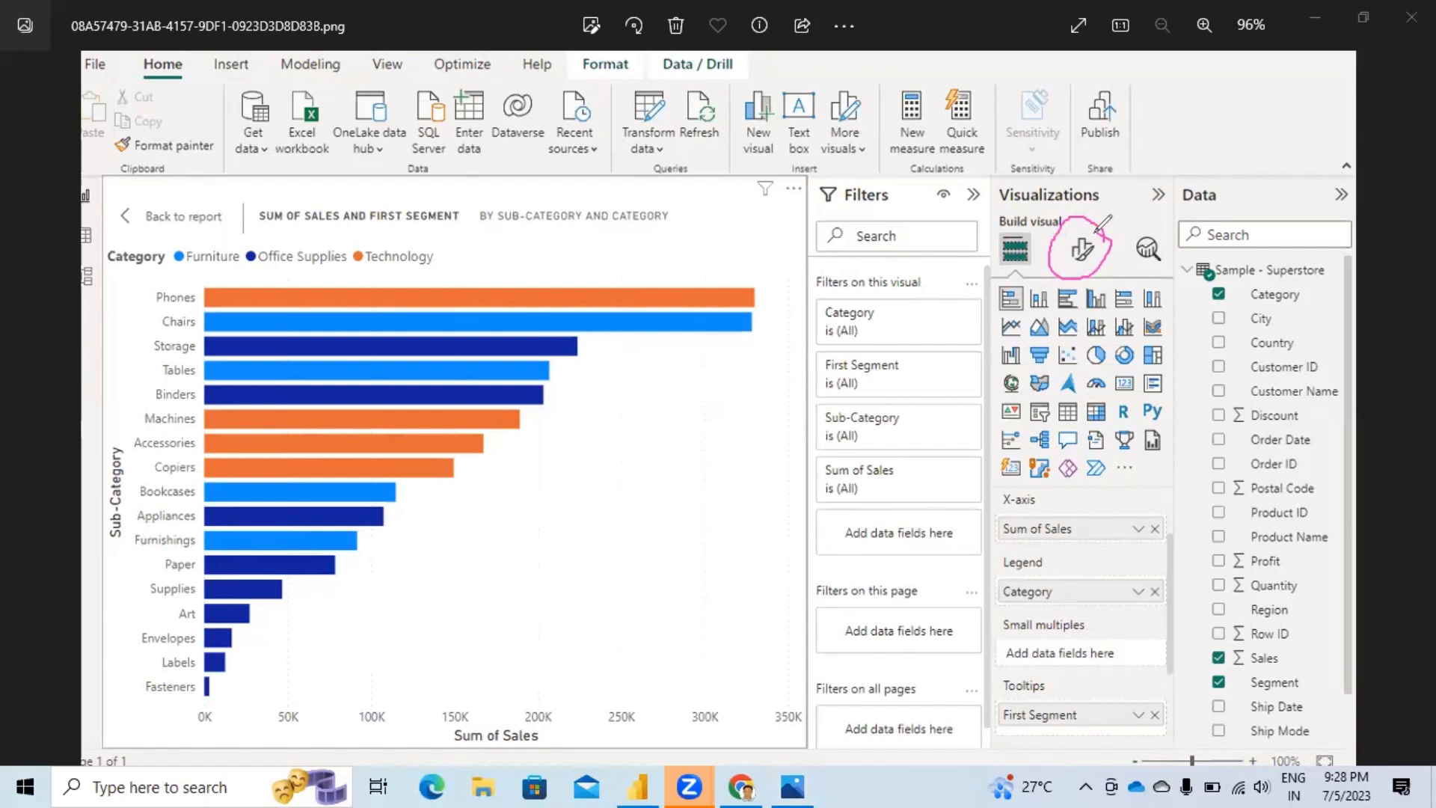
mouse_move(1164, 236)
left_mouse_down()
mouse_move(1131, 224)
mouse_move(1152, 277)
mouse_move(1166, 231)
left_mouse_up()
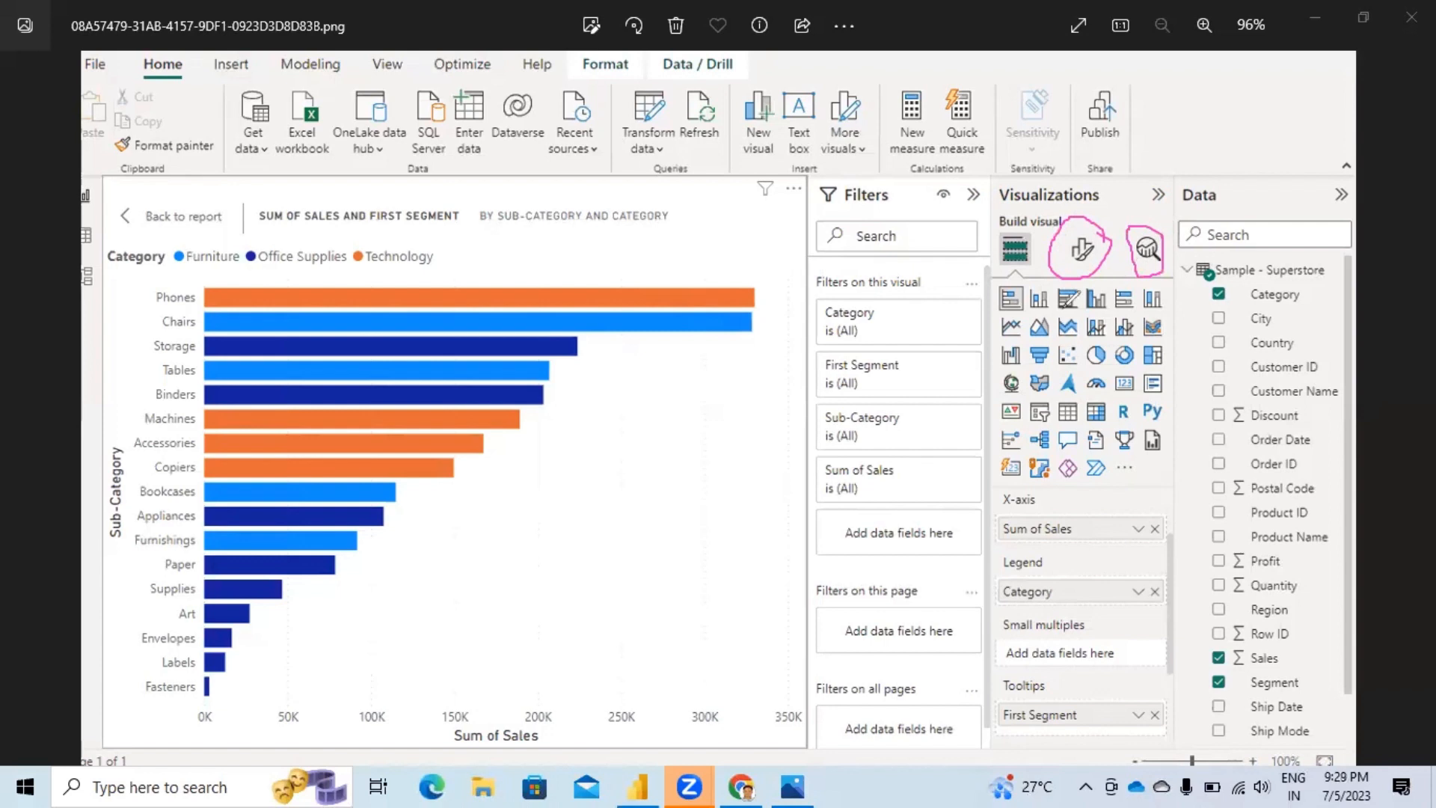
mouse_move(1003, 269)
left_mouse_down()
mouse_move(1002, 445)
mouse_move(1036, 483)
mouse_move(1171, 481)
mouse_move(1180, 303)
mouse_move(1166, 279)
mouse_move(992, 281)
left_mouse_up()
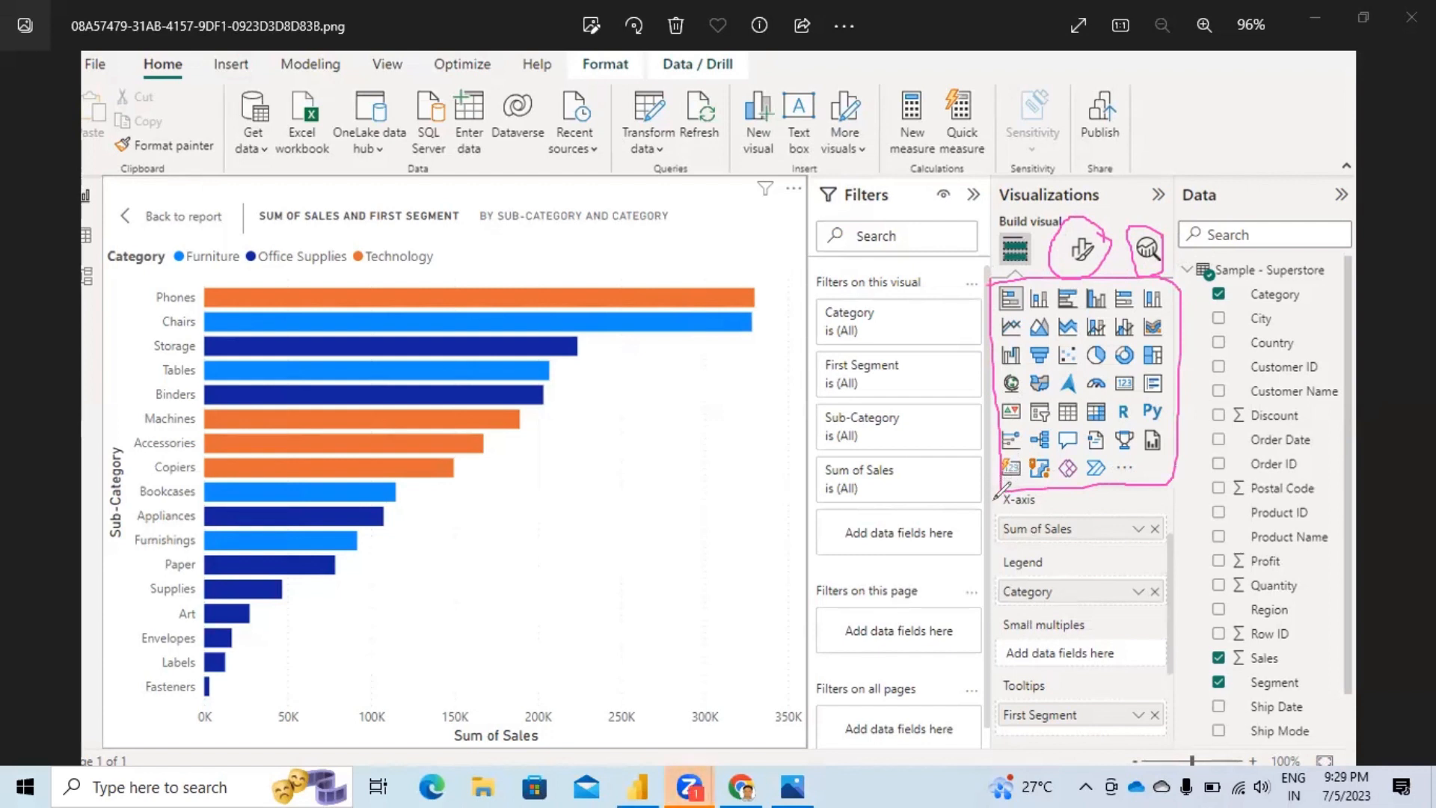
mouse_move(1001, 491)
left_mouse_down()
mouse_move(1006, 720)
mouse_move(1131, 714)
mouse_move(1172, 687)
mouse_move(1185, 535)
mouse_move(1156, 482)
mouse_move(998, 481)
left_mouse_up()
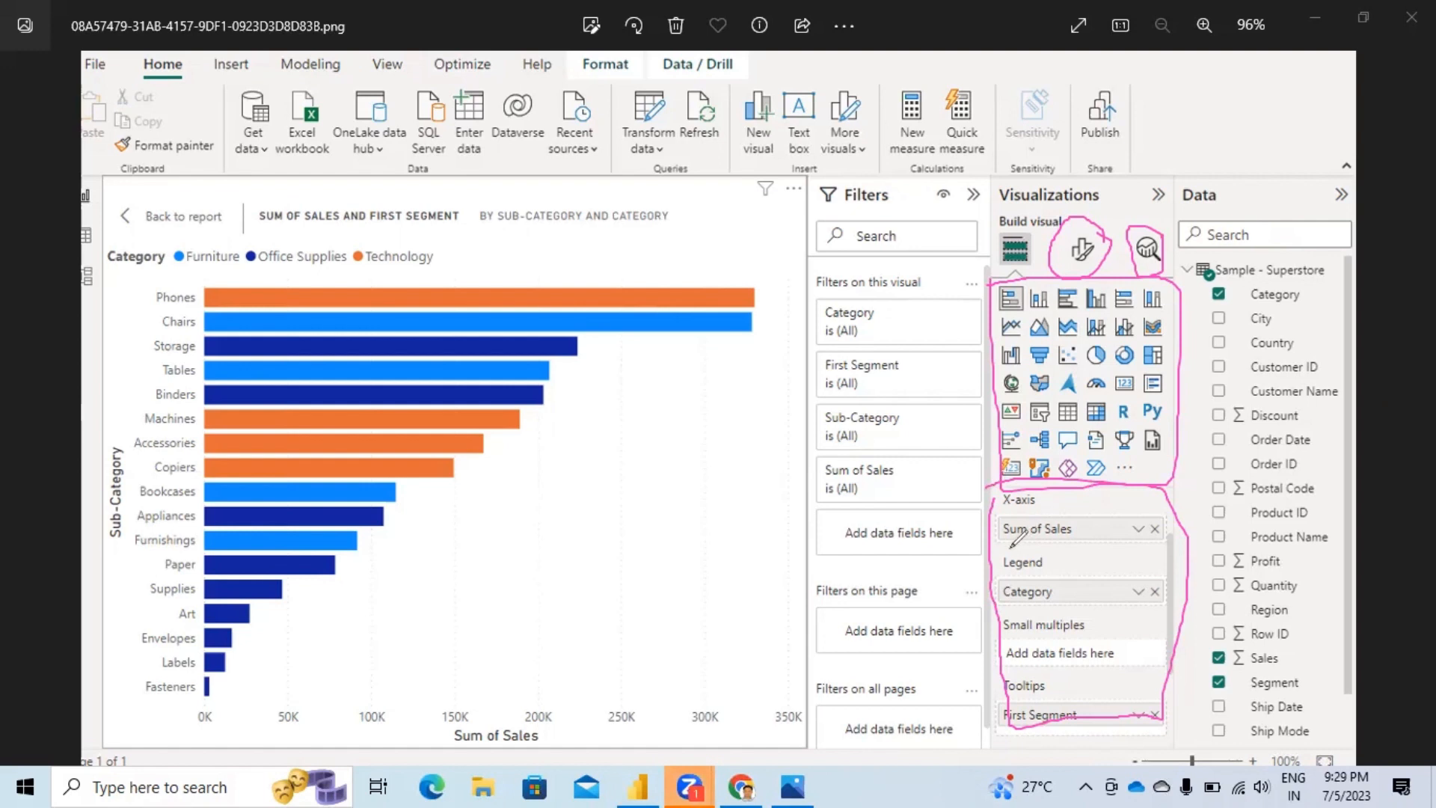
left_click(742, 174)
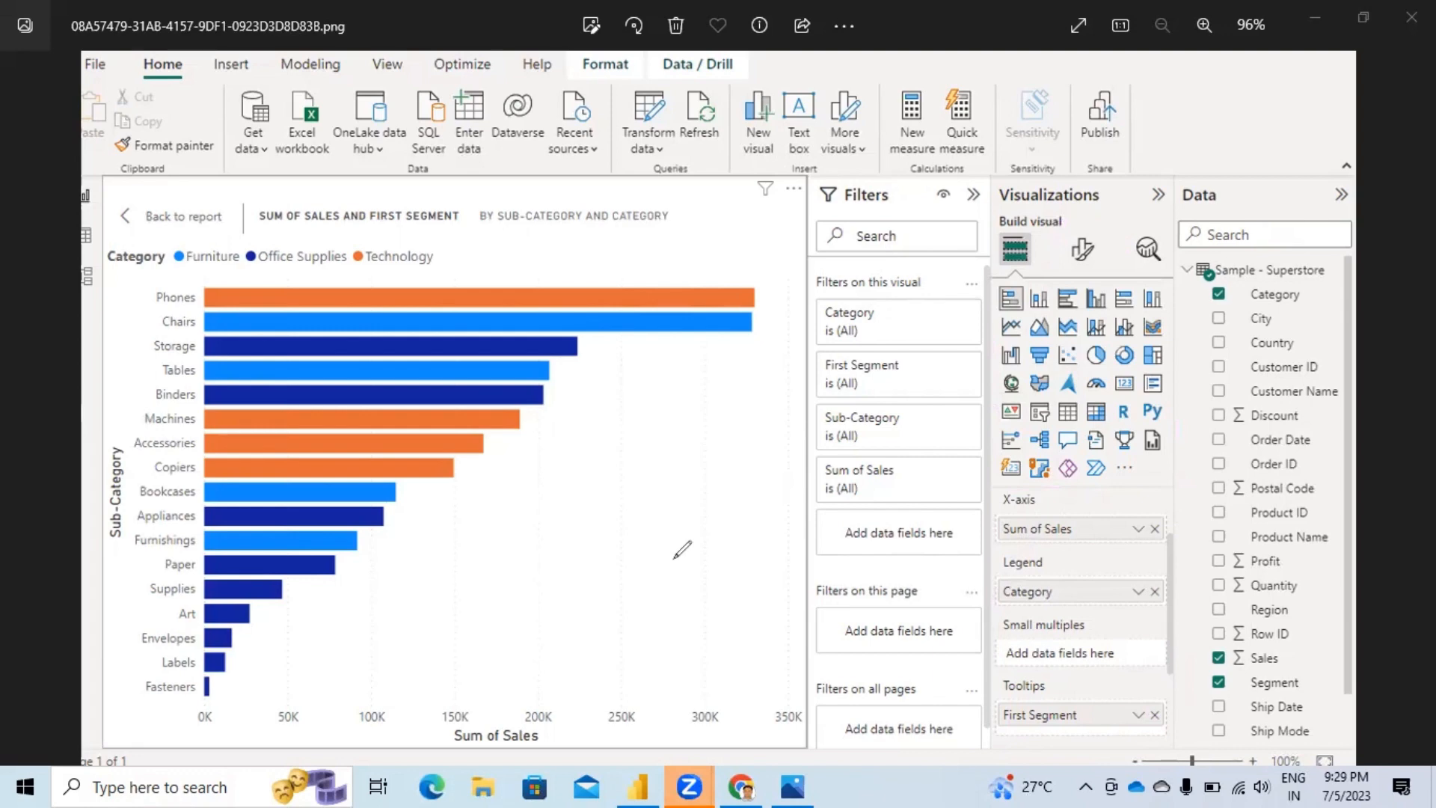
Step: Return to Power BI and remove "Sum of" from the start of the chart's title text
left_click(632, 784)
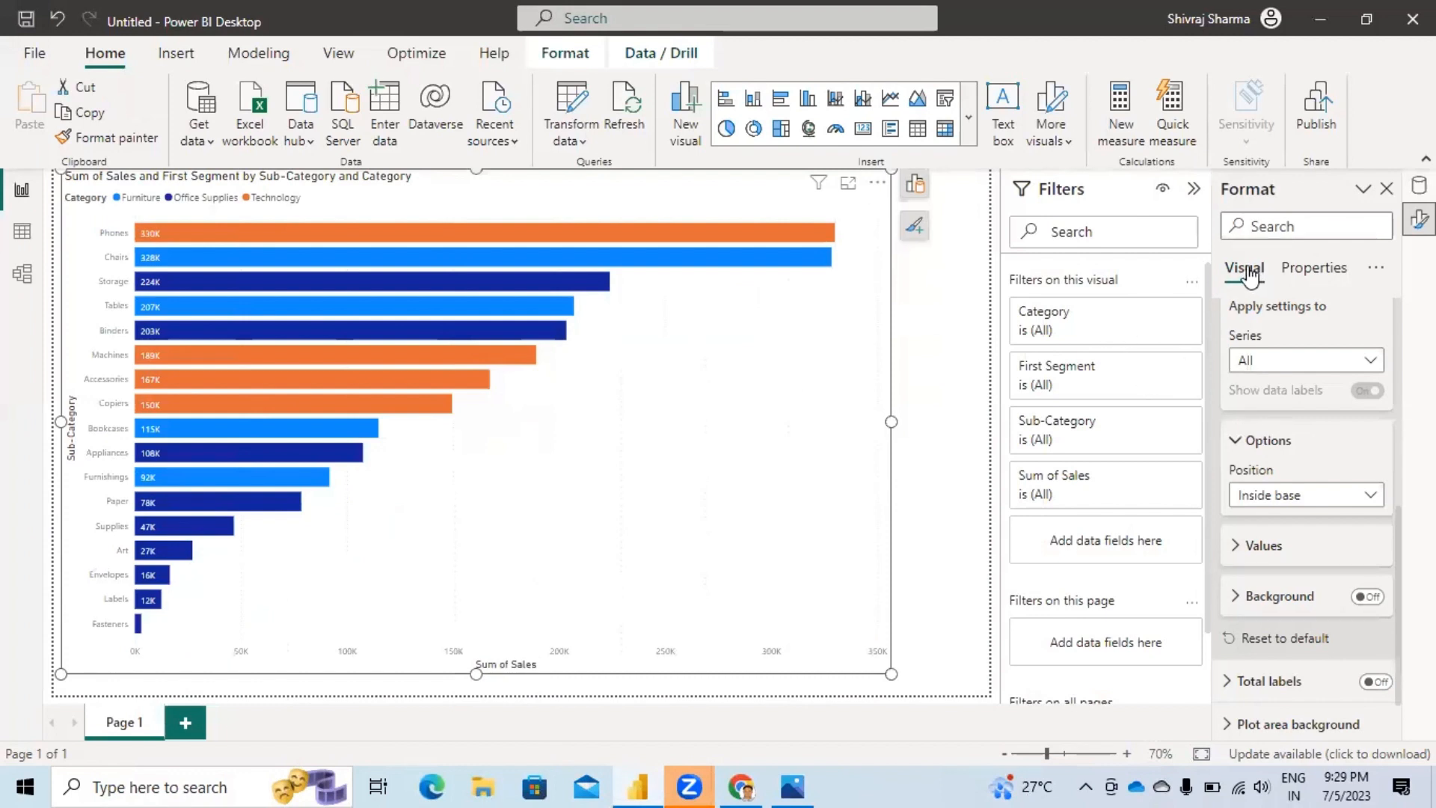
scroll(1308, 538, "up", 8)
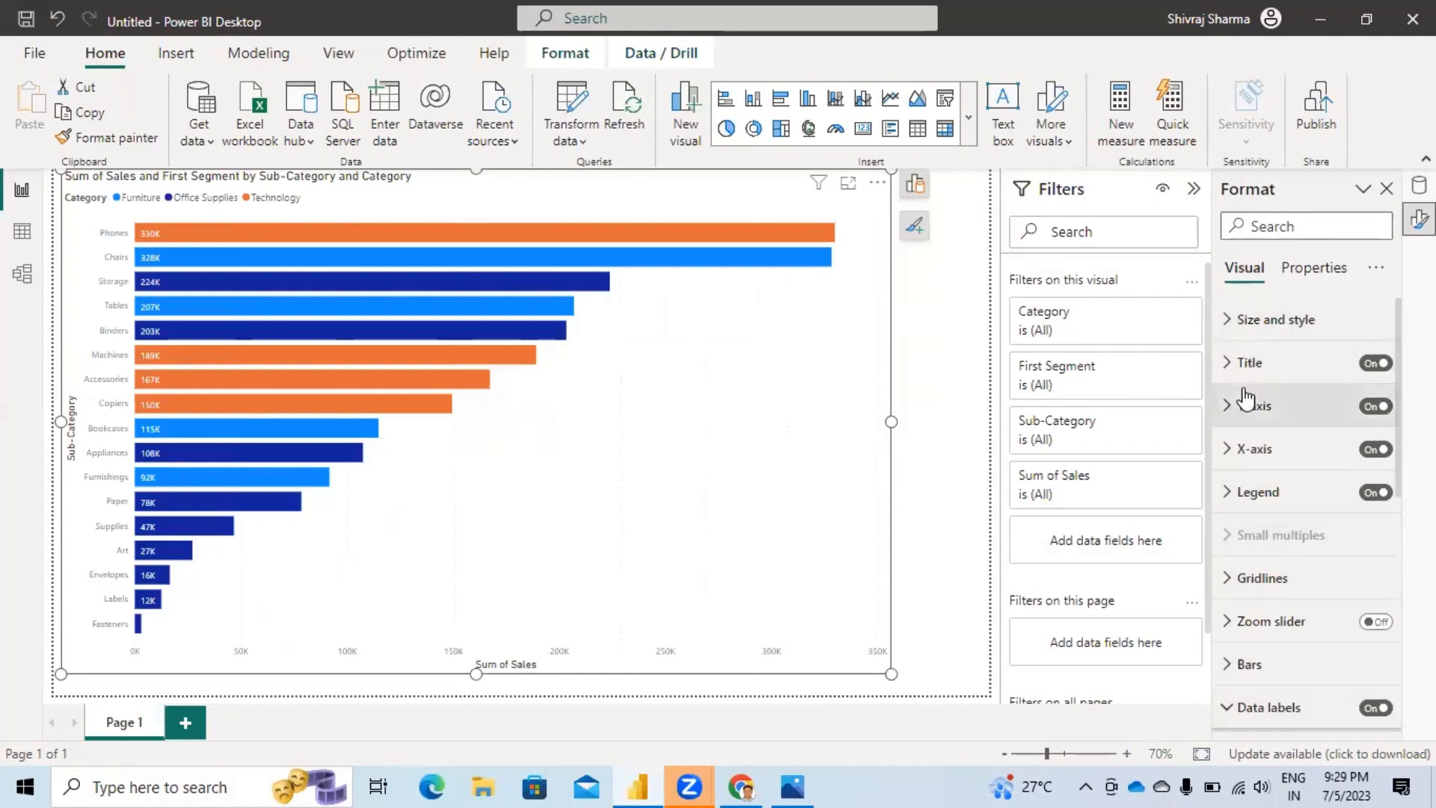
left_click(1243, 363)
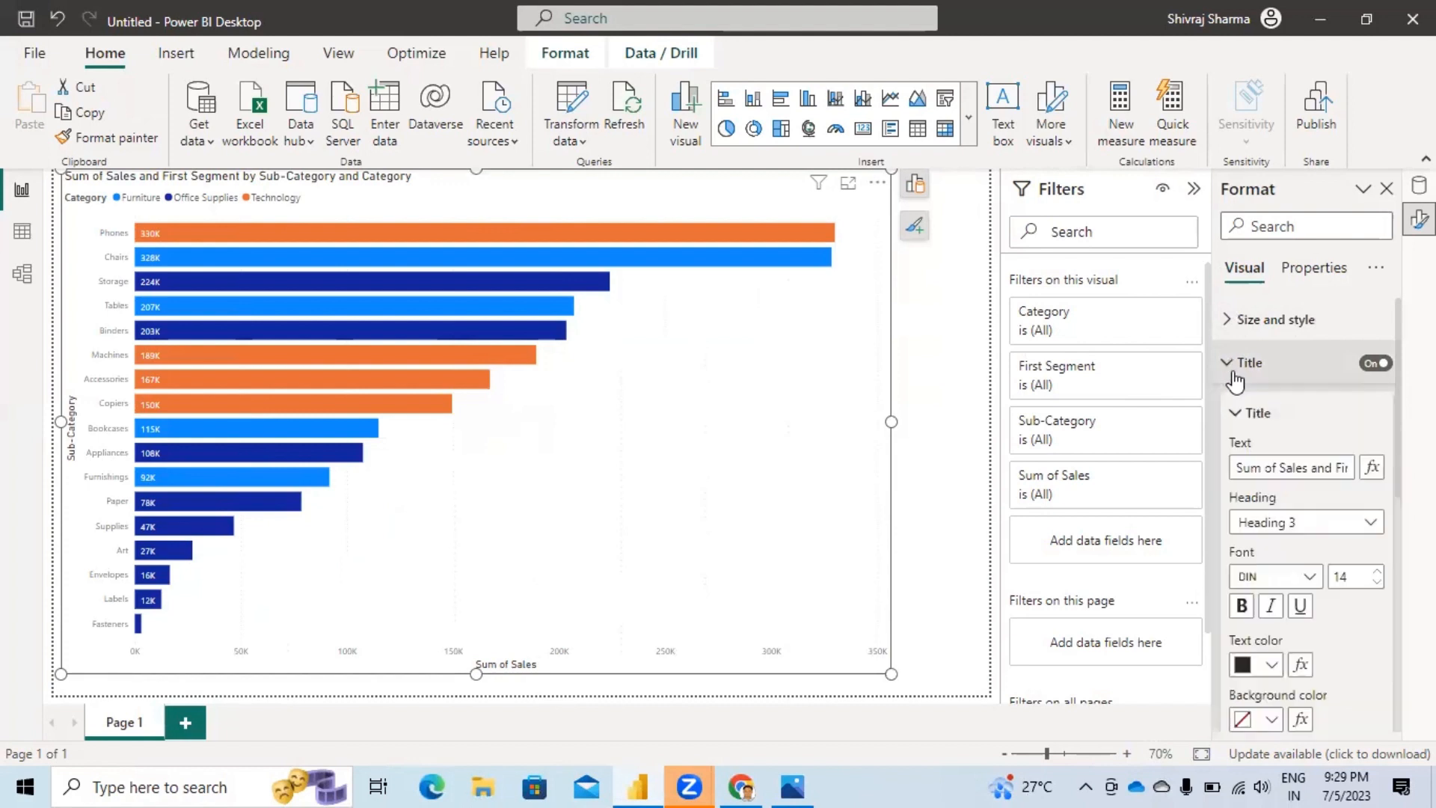
left_click(1279, 465)
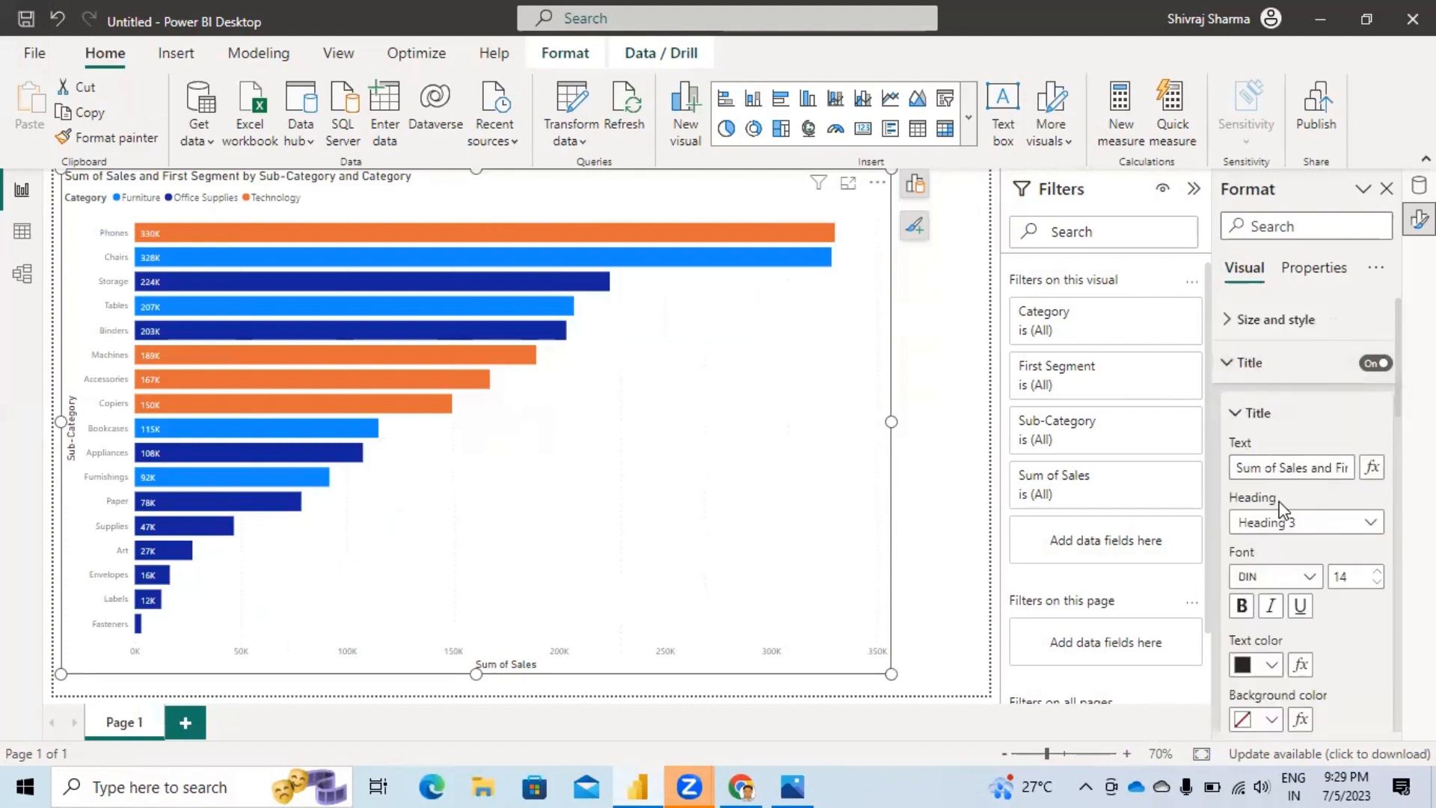
mouse_move(1266, 490)
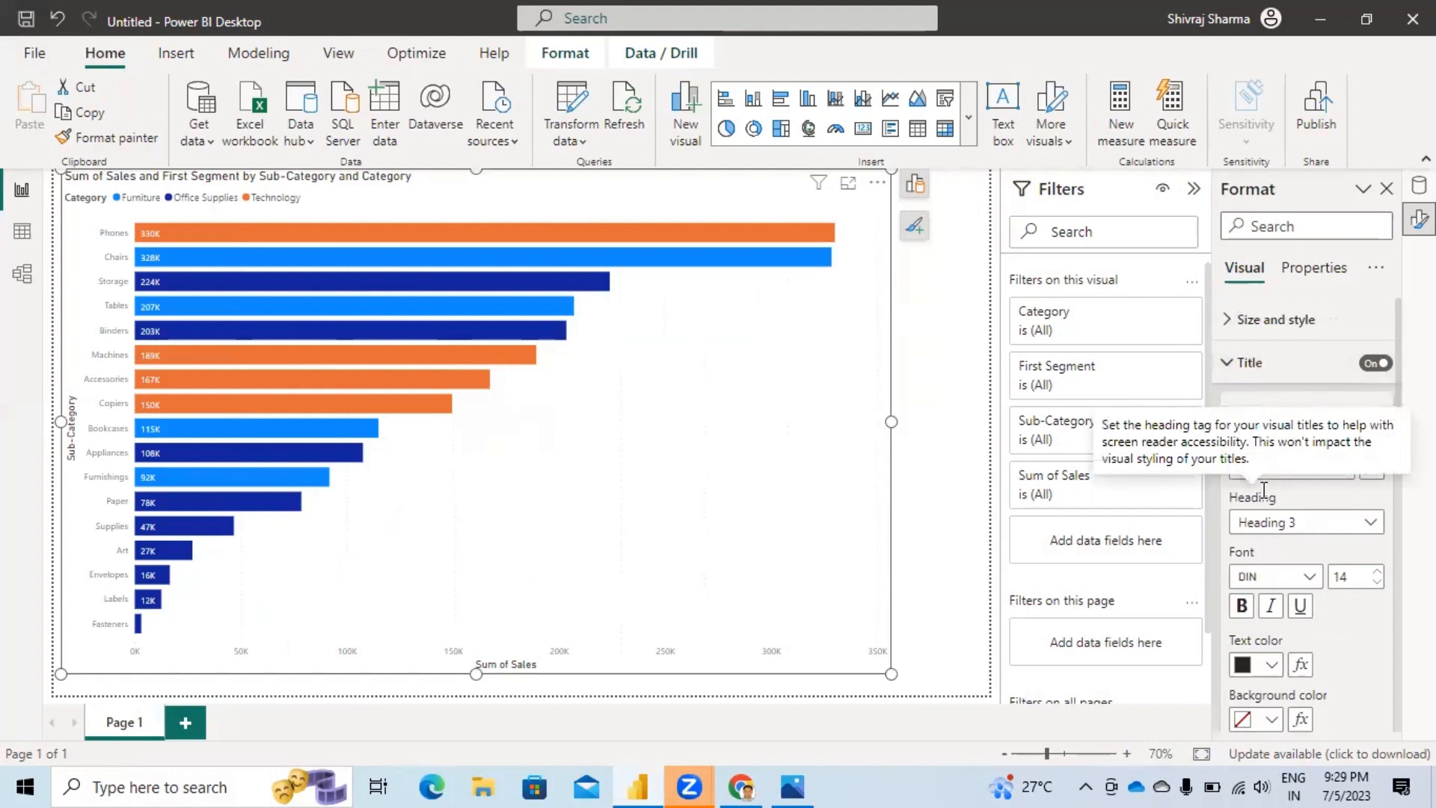
key("BackSpace")
key("BackSpace")
key("BackSpace")
key("BackSpace")
key("BackSpace")
key("BackSpace")
key("BackSpace")
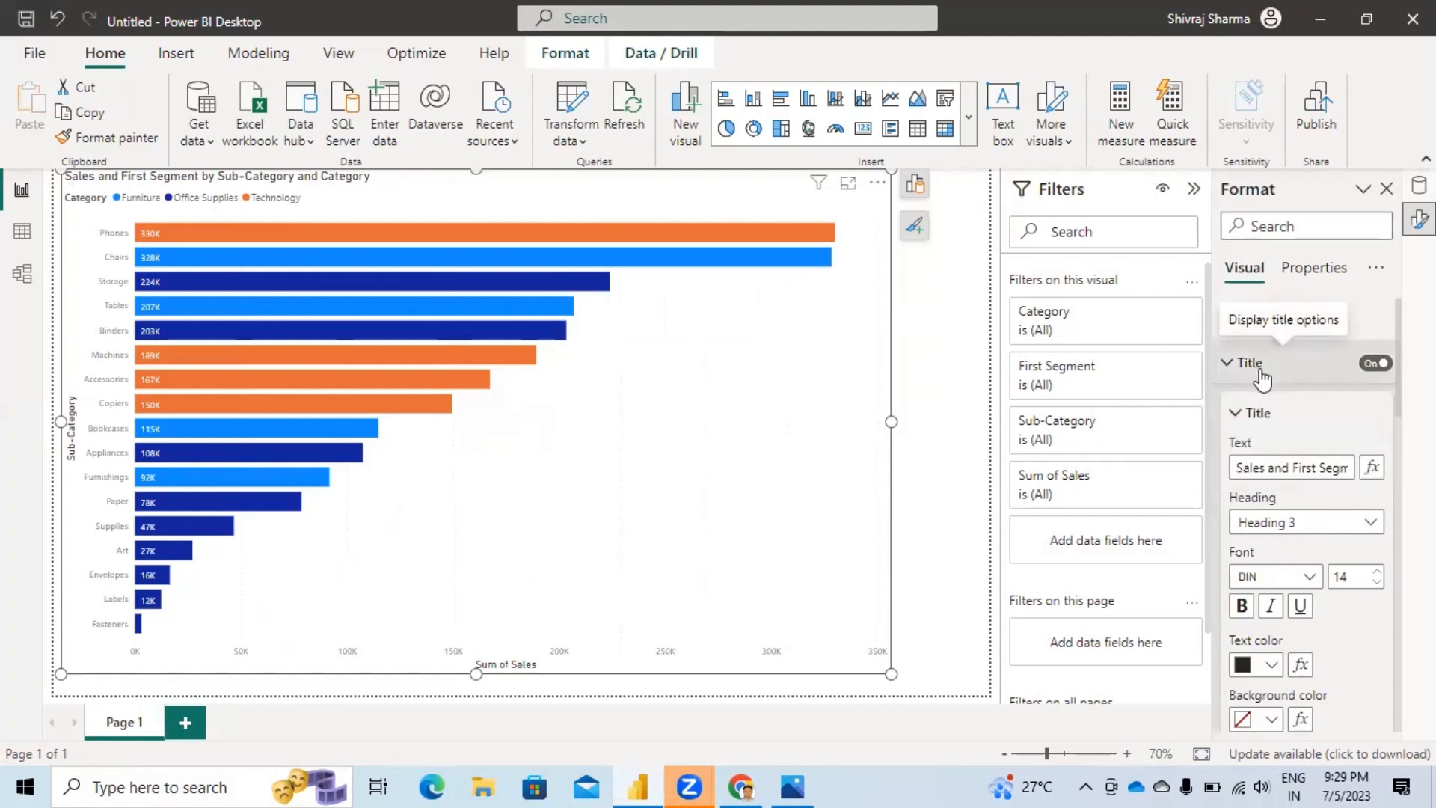
Step: Replace the First Segment wording so the chart title reads "Sales and Sub-Category and Category"
left_click(1308, 476)
key("BackSpace")
key("BackSpace")
key("BackSpace")
key("BackSpace")
key("BackSpace")
key("BackSpace")
key("BackSpace")
key("BackSpace")
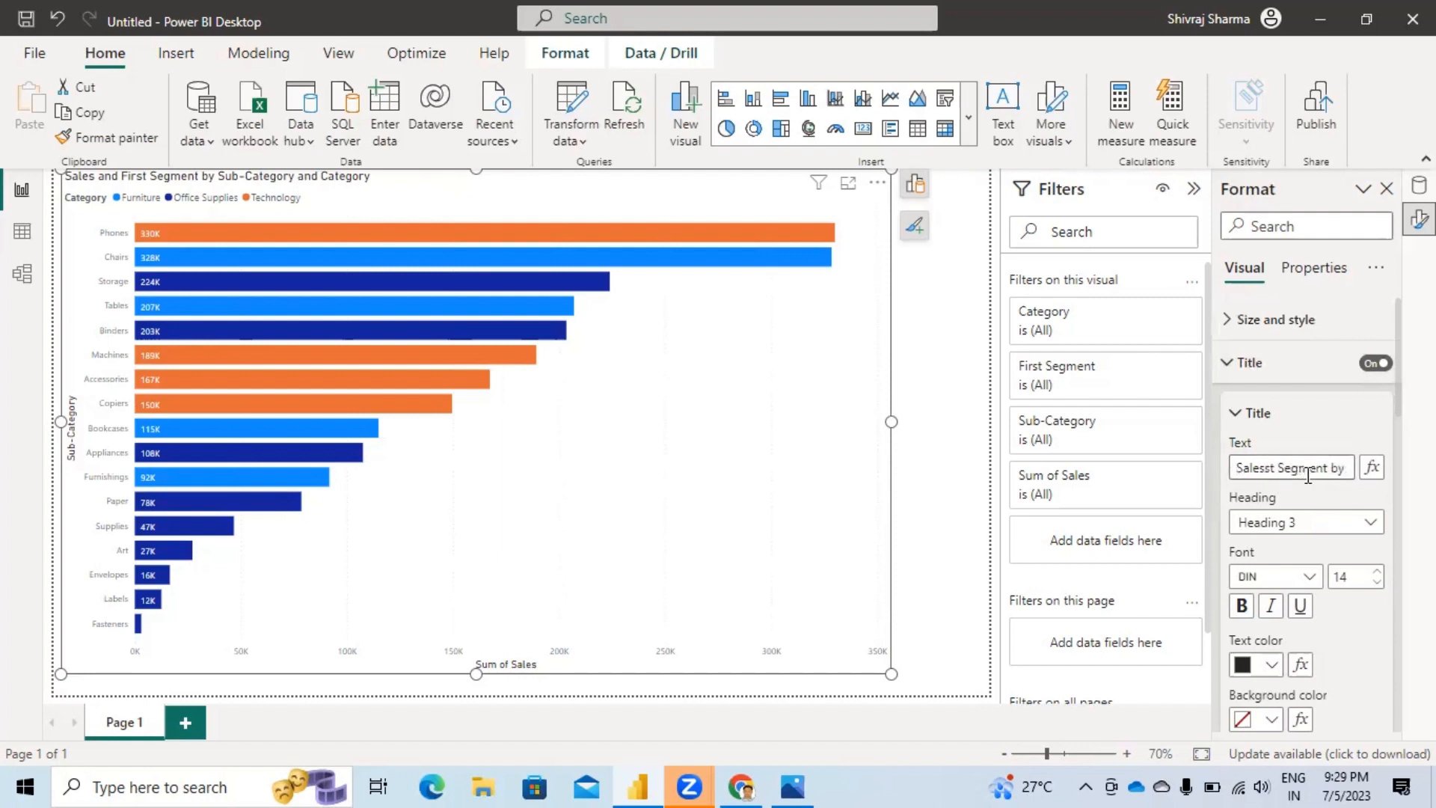
key("Delete")
key("Delete")
key("Delete")
key("Delete")
key("Delete")
key("Delete")
key("Delete")
key("Delete")
key("Delete")
key("Delete")
key("Delete")
key("Delete")
key("Delete")
key("Delete")
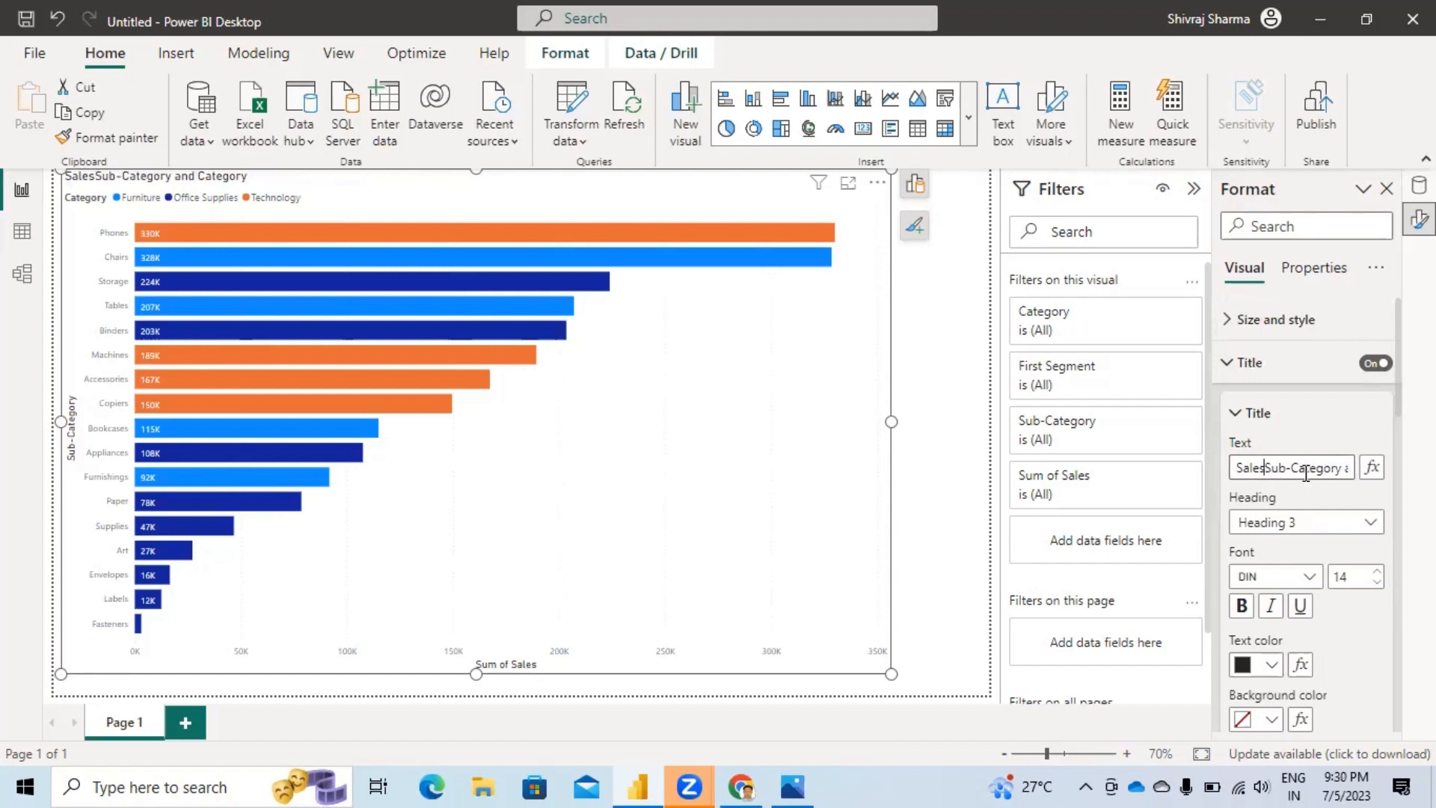
type("and")
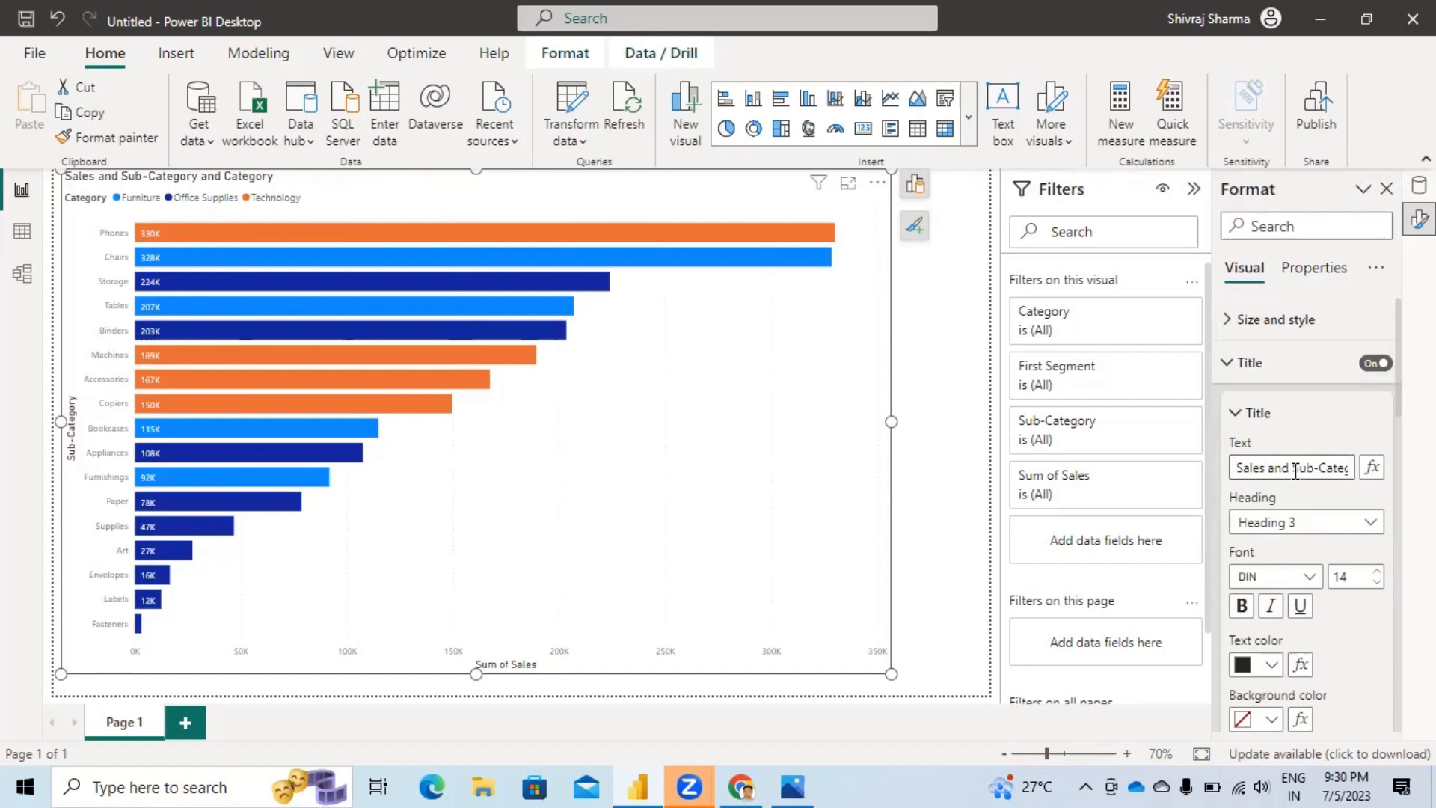
Step: Set the chart title's font size to 17 and center it horizontally
scroll(1397, 518, "down", 2)
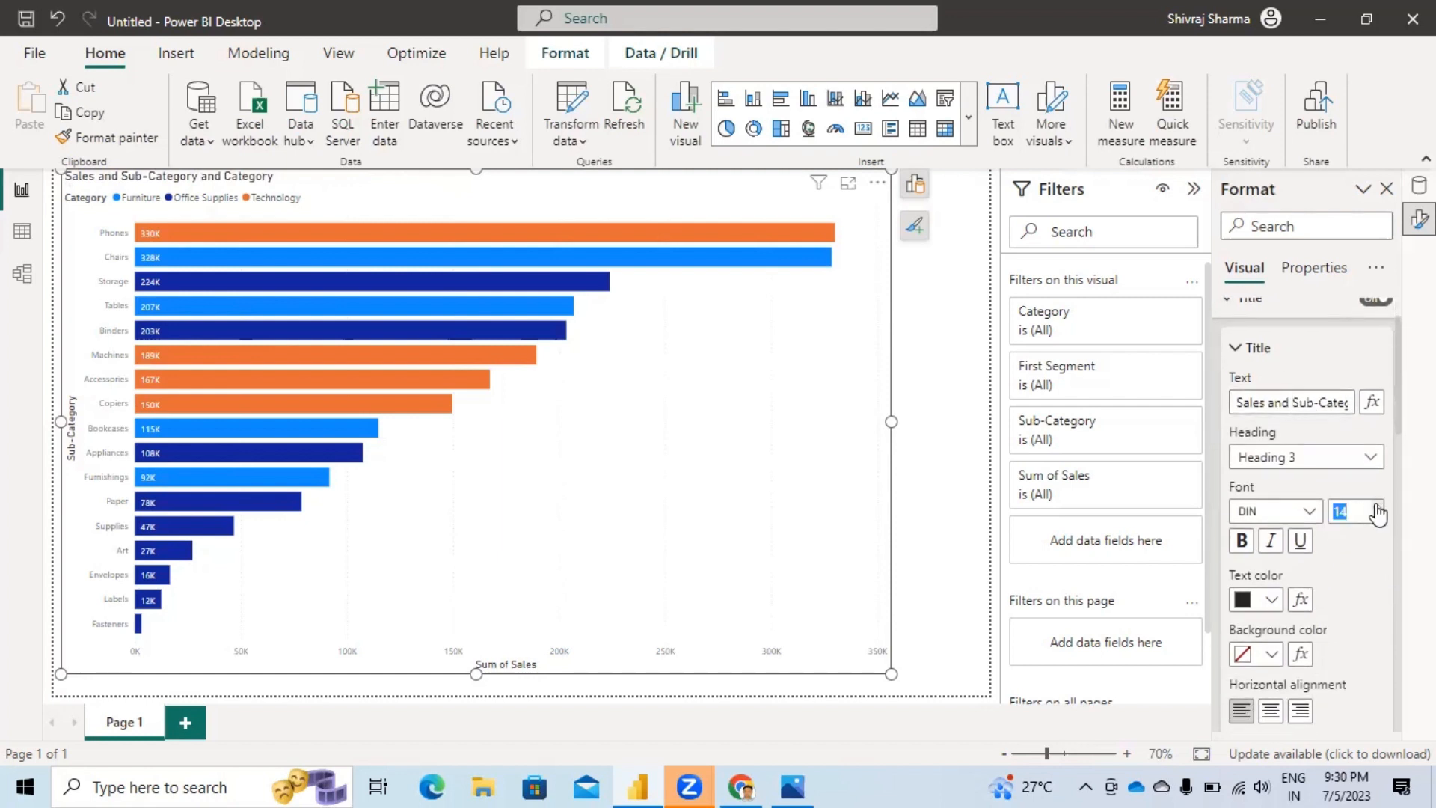
left_click(1377, 506)
left_click(1377, 506)
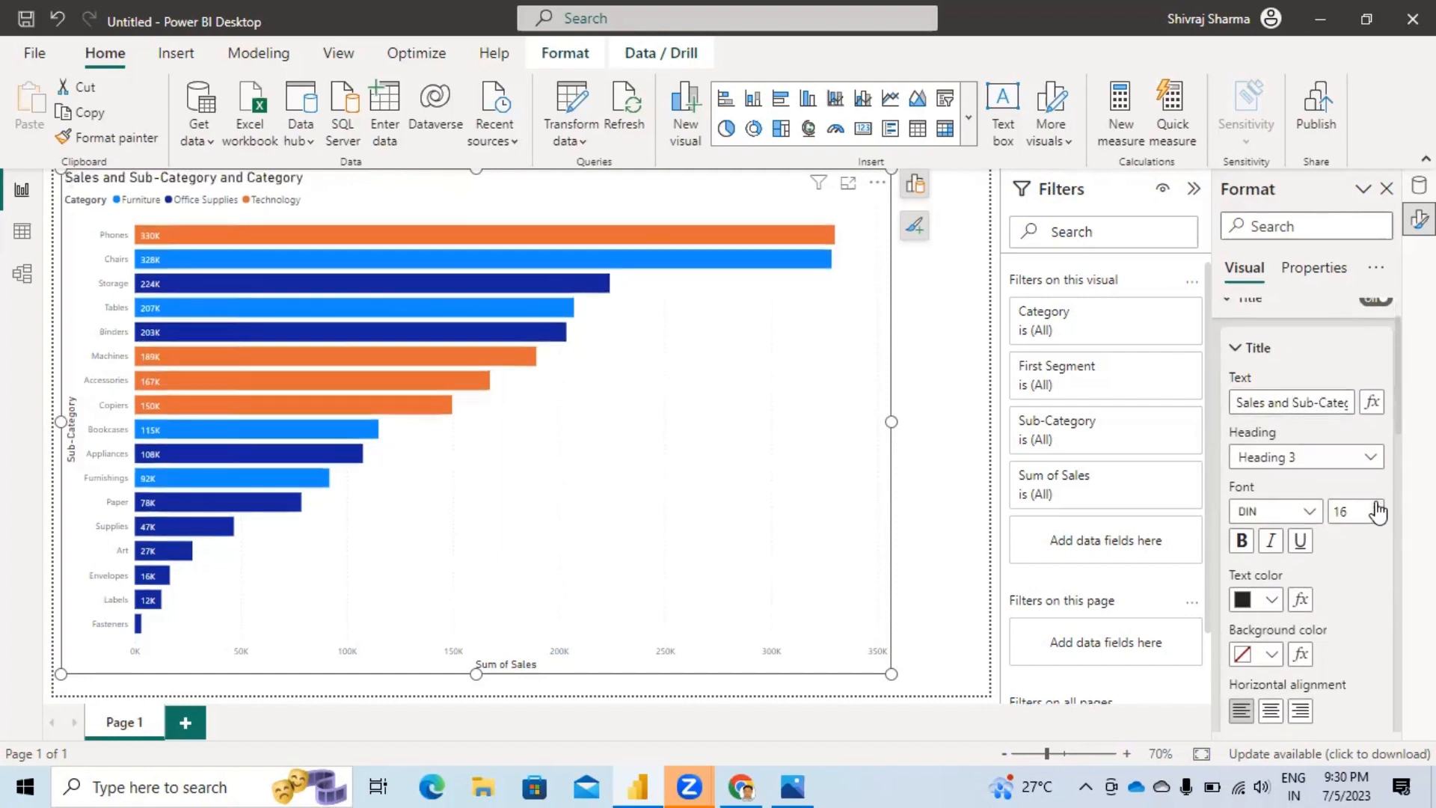
left_click(1377, 506)
left_click(1270, 710)
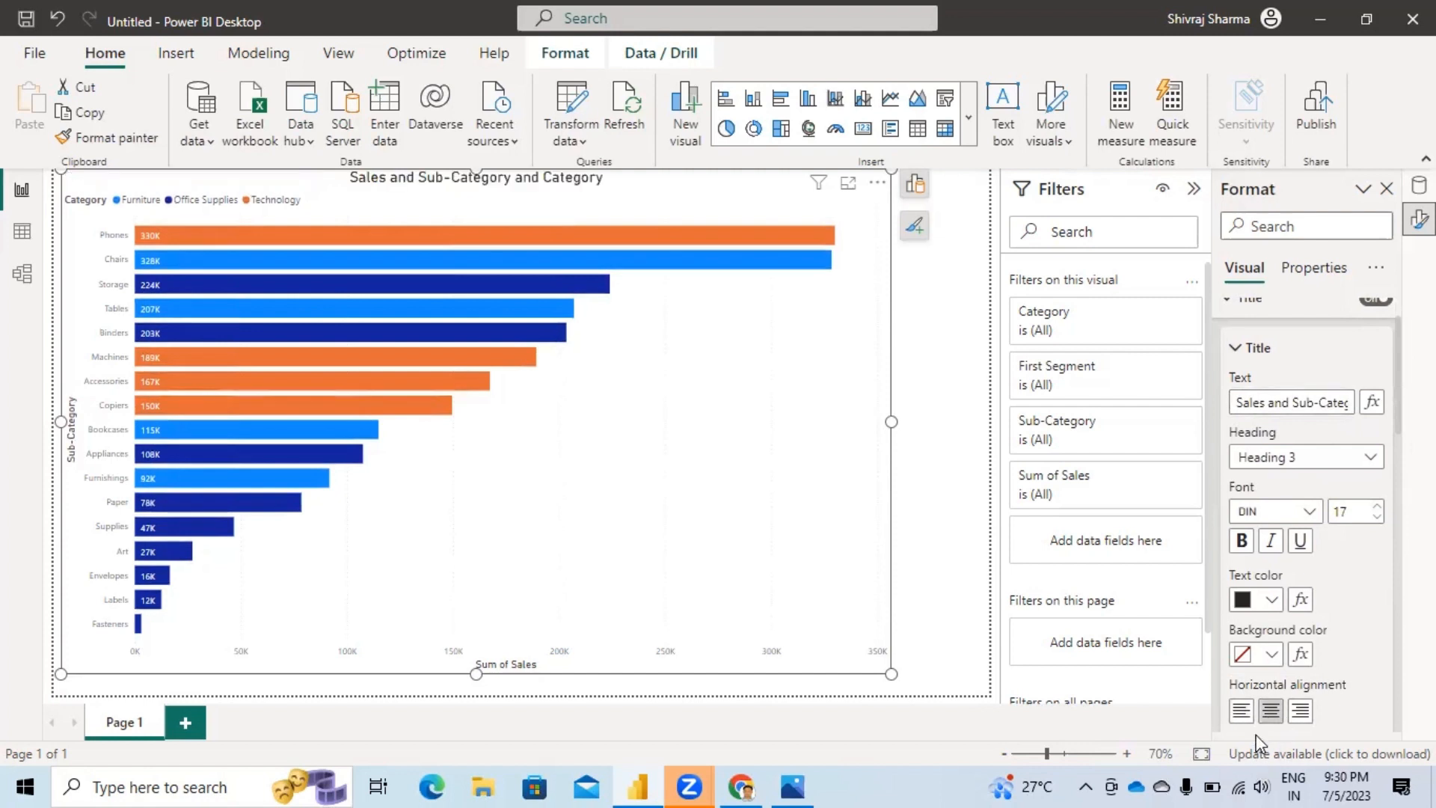
Step: Make the chart title bold, italic and underlined
left_click(1242, 540)
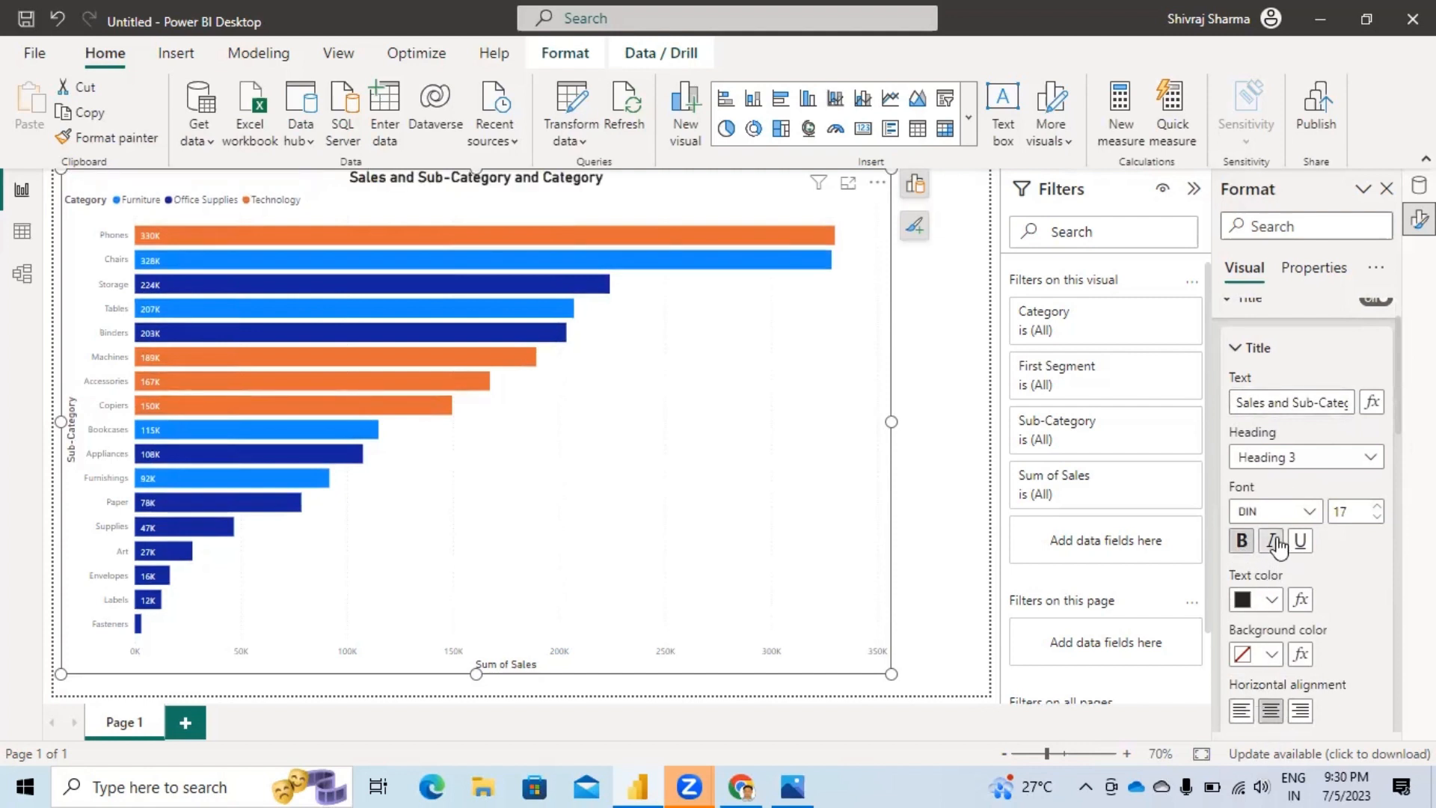
left_click(1270, 540)
left_click(1300, 540)
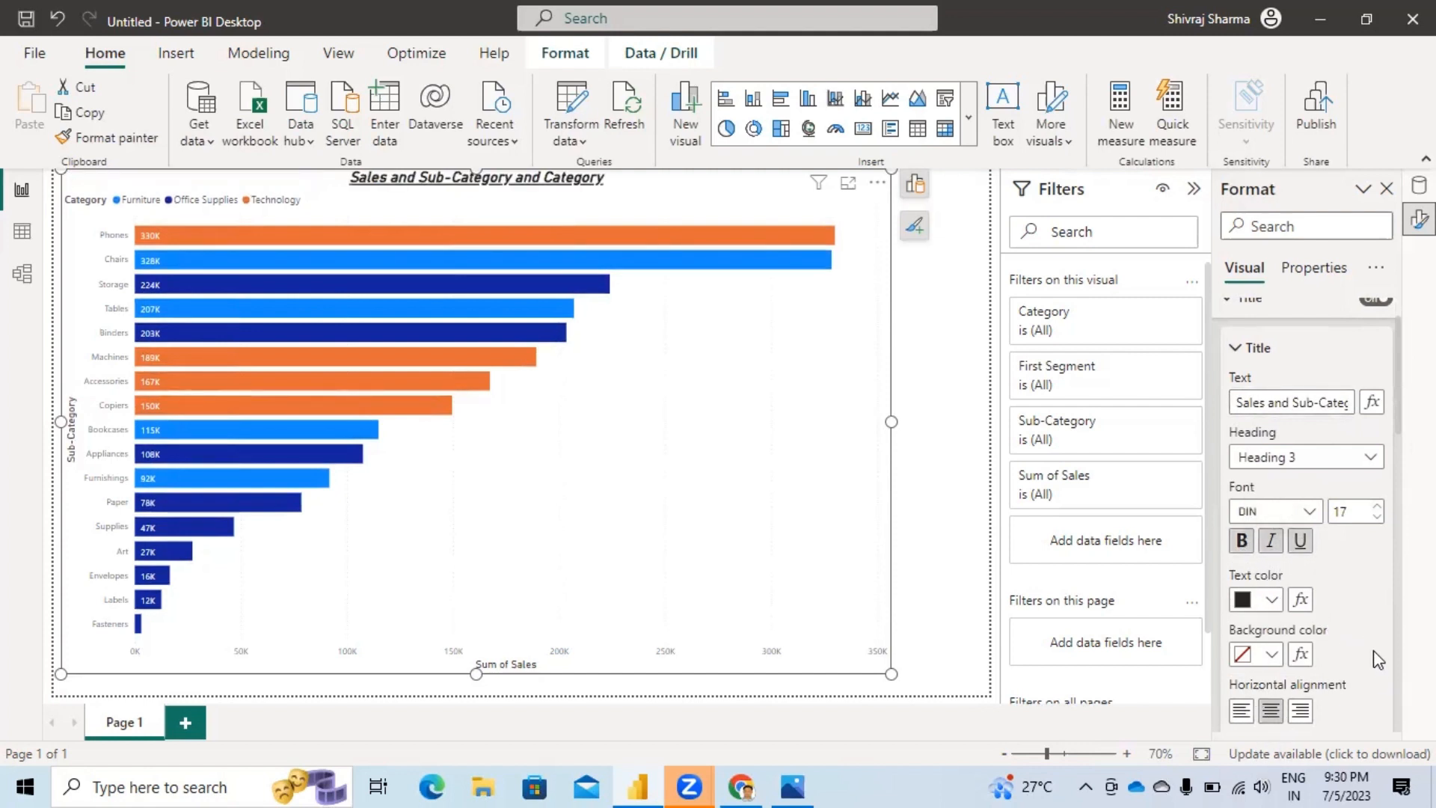
Step: Turn on the divider under the chart title and set its color to black
scroll(1374, 649, "down", 5)
scroll(1346, 613, "down", 1)
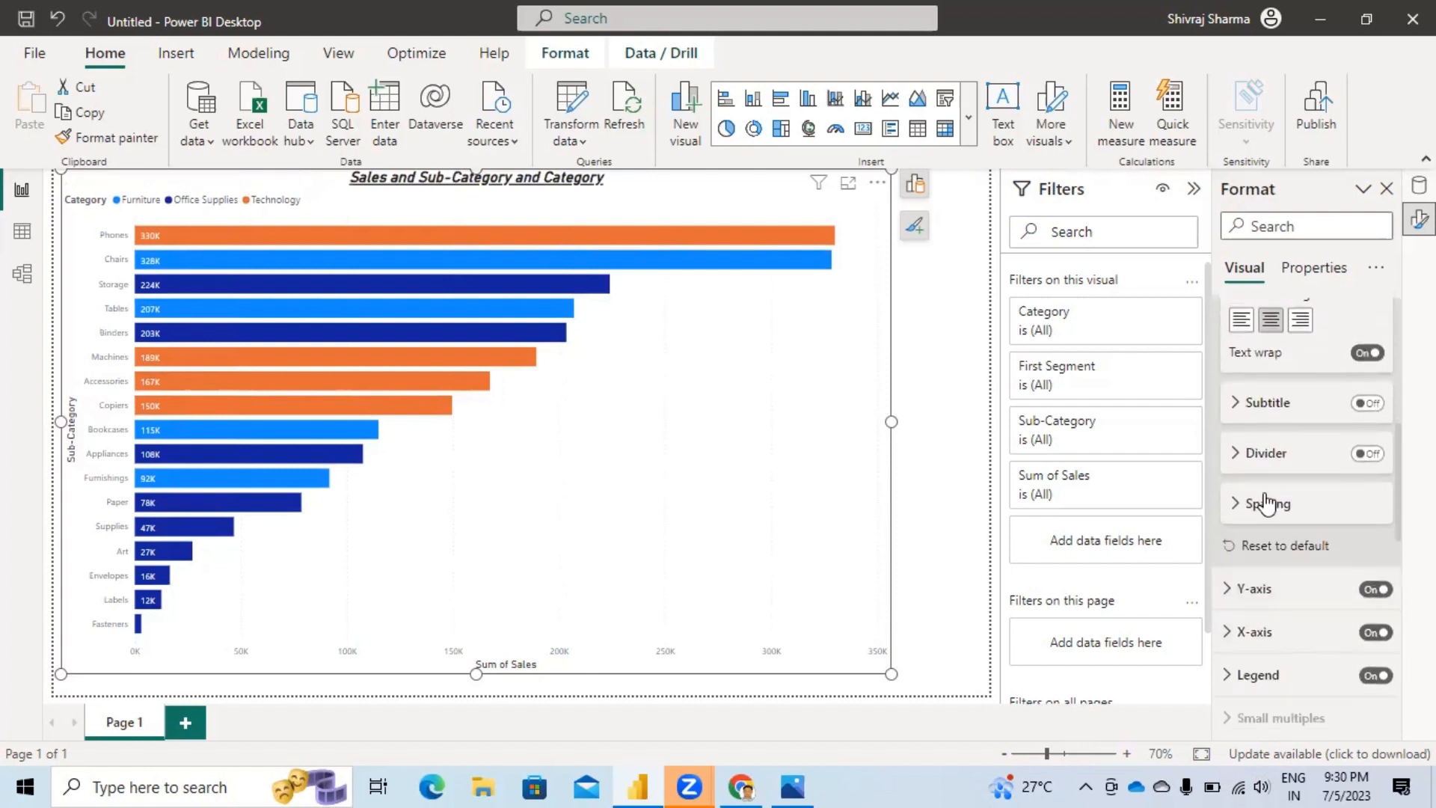
left_click(1369, 454)
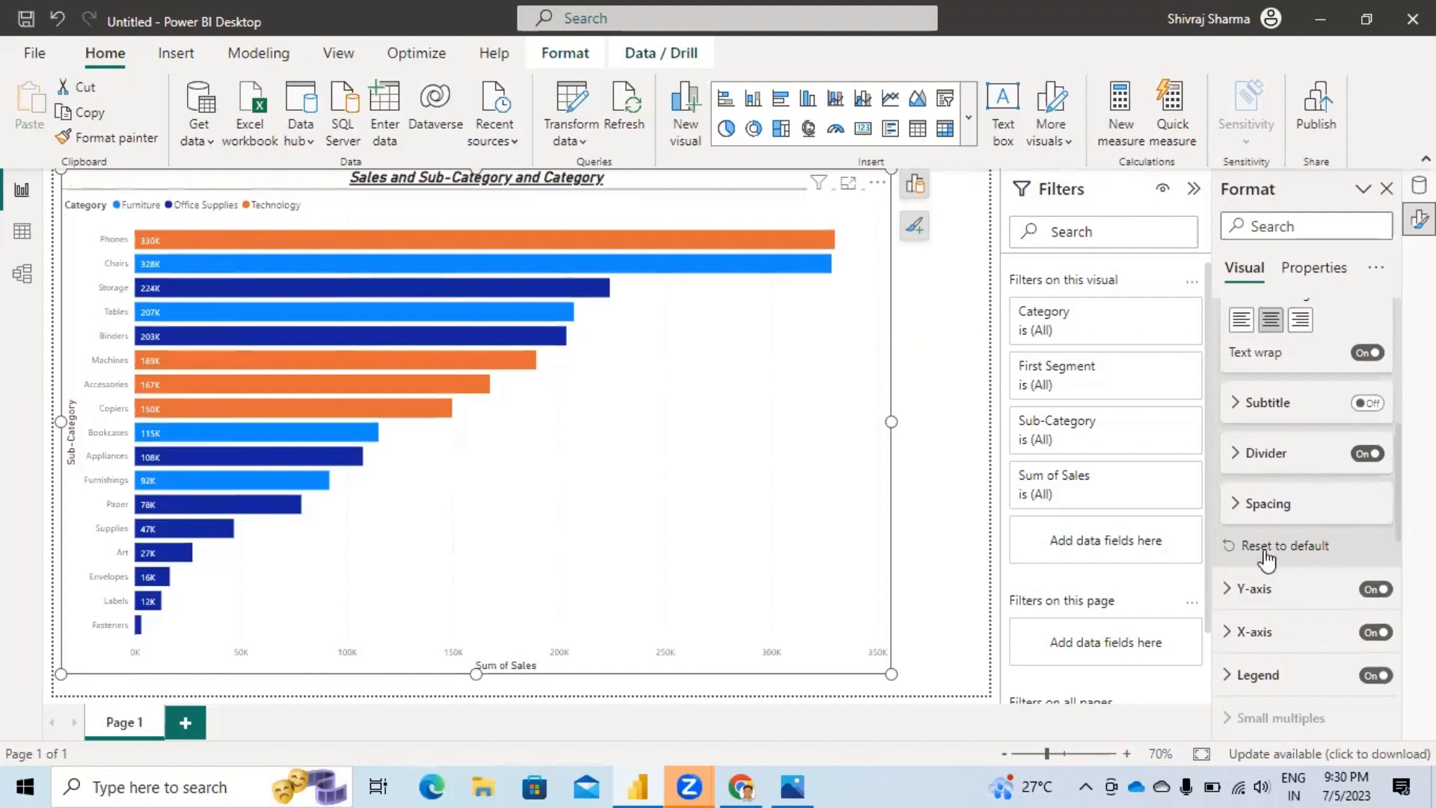
left_click(1236, 453)
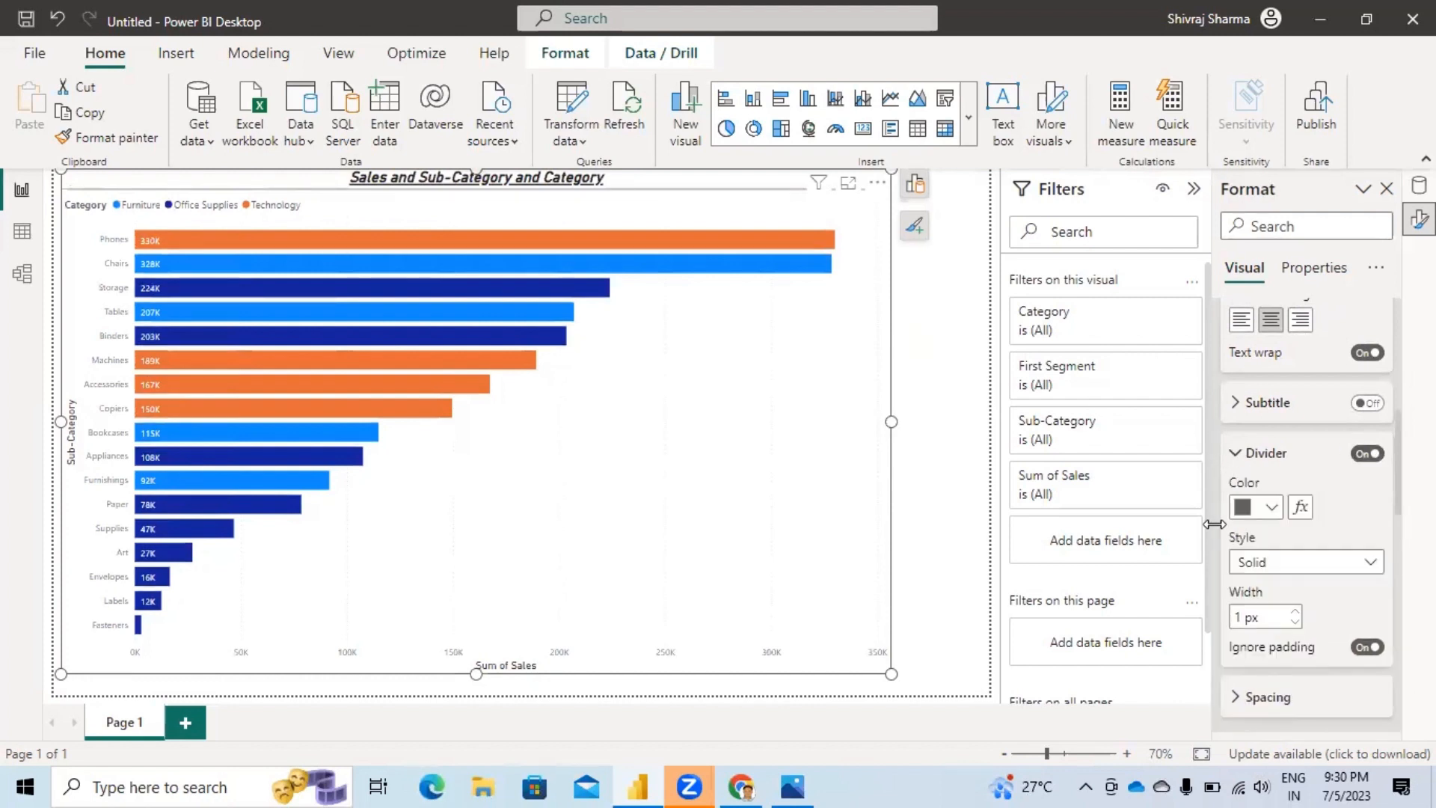
left_click(1272, 507)
left_click(1149, 418)
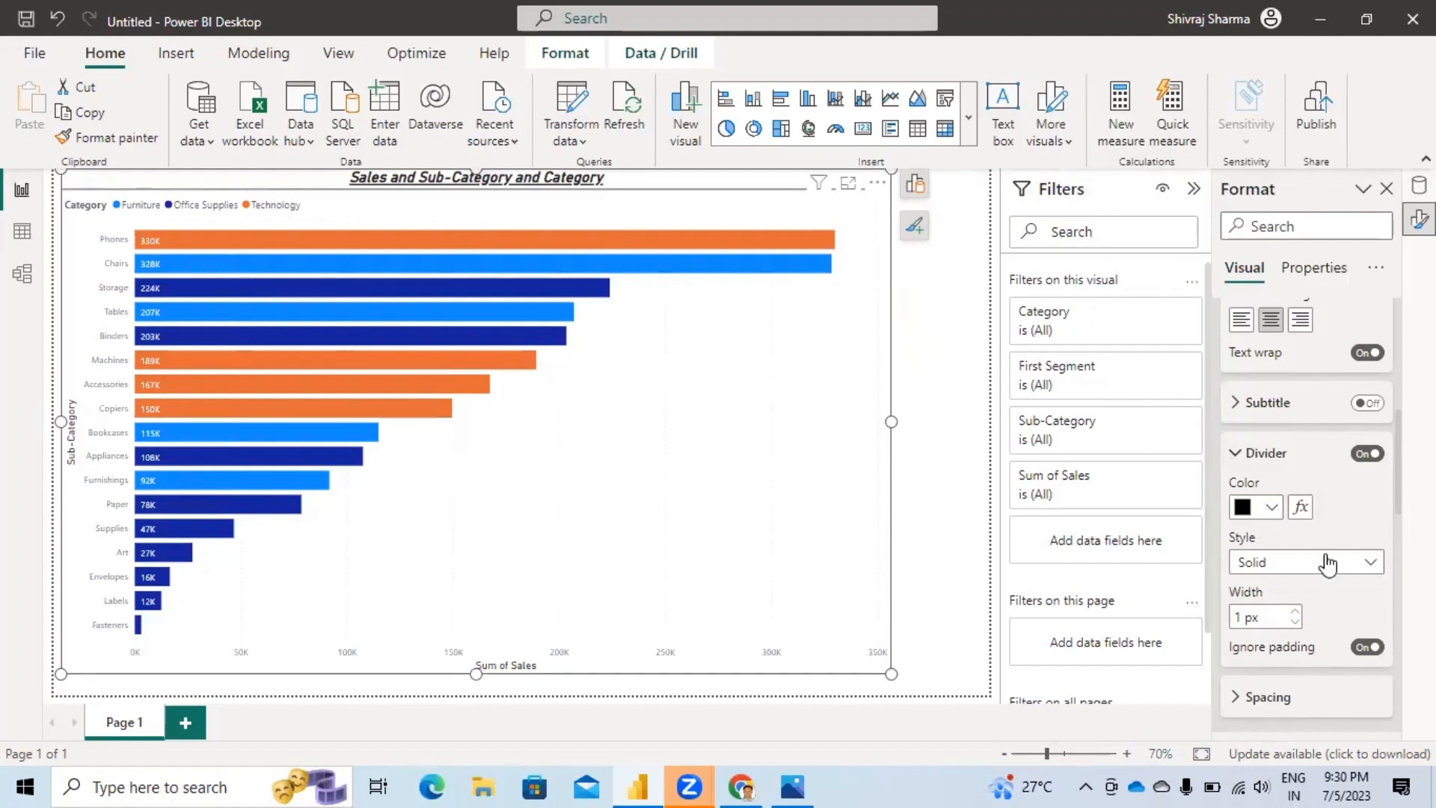
Step: Examine the chart's Y-axis and Legend formatting options
scroll(1309, 524, "down", 3)
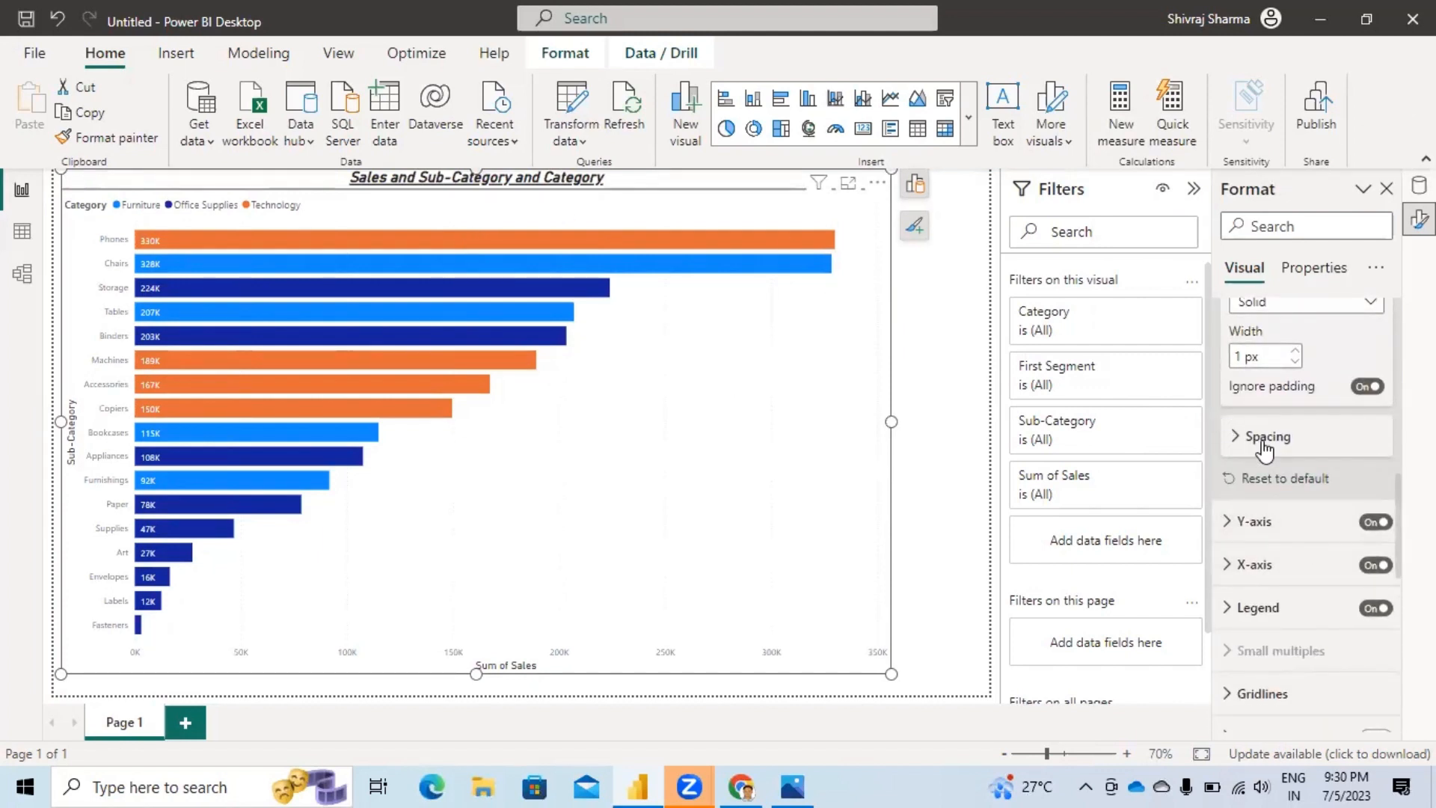
left_click(1226, 524)
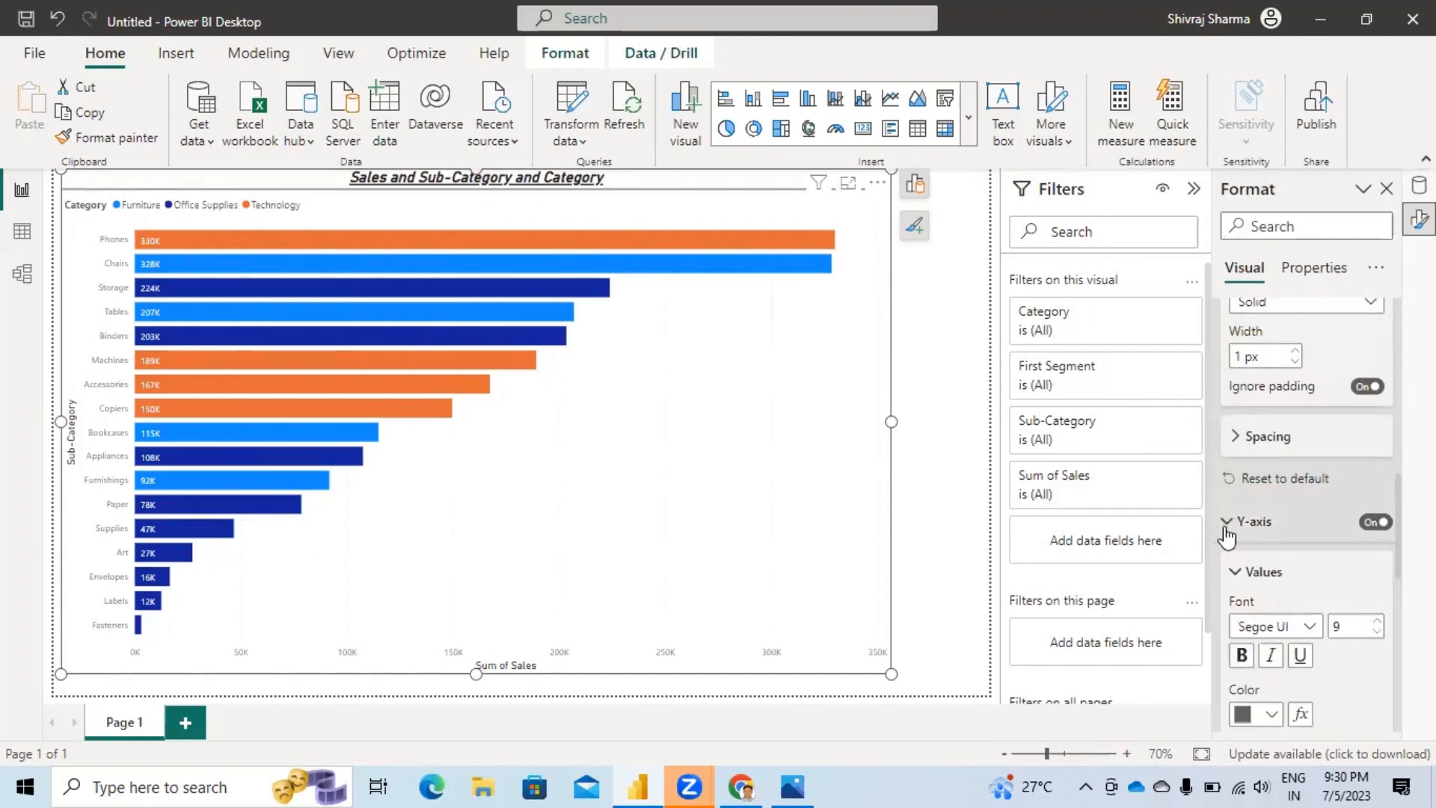
scroll(1264, 546, "down", 2)
scroll(1275, 550, "down", 5)
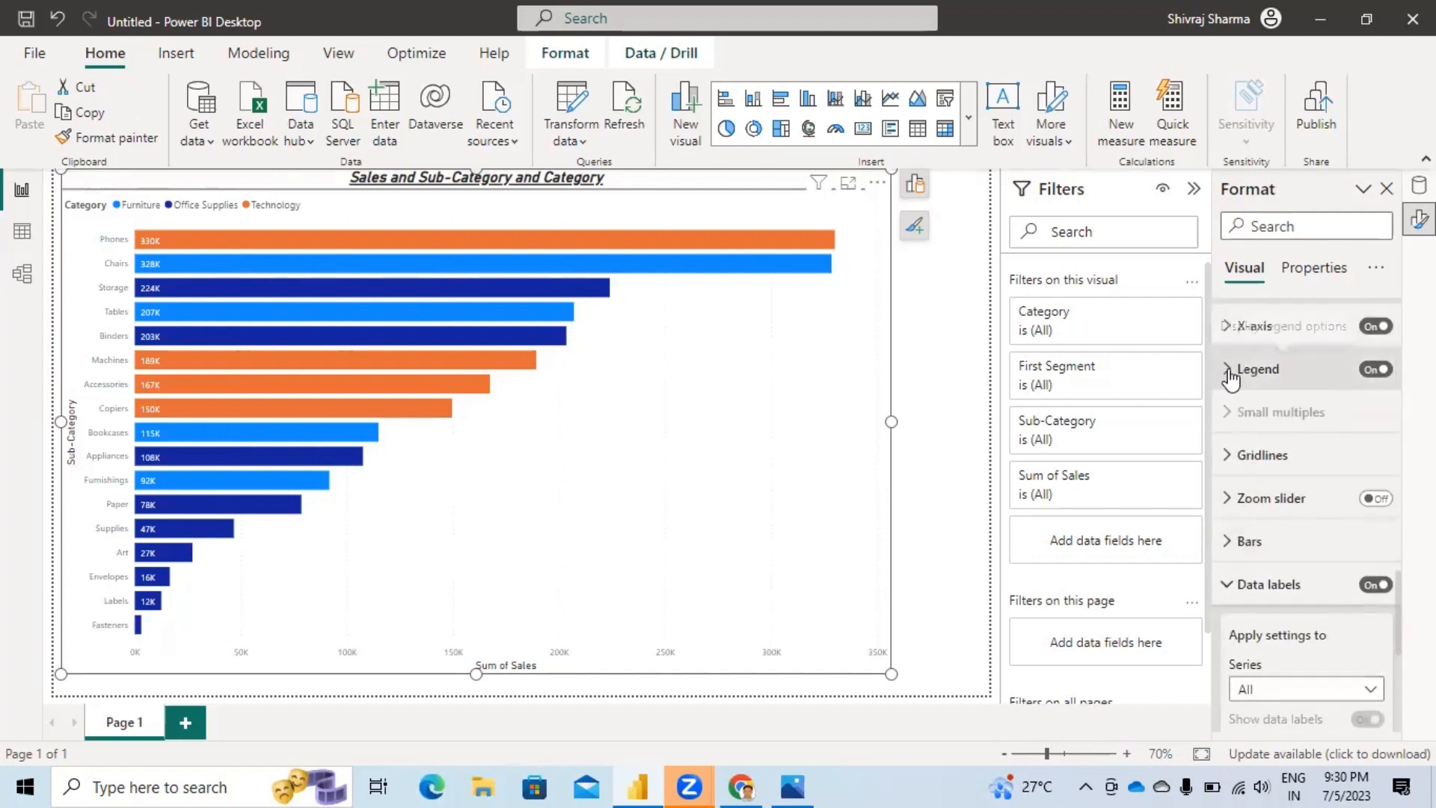
left_click(1224, 374)
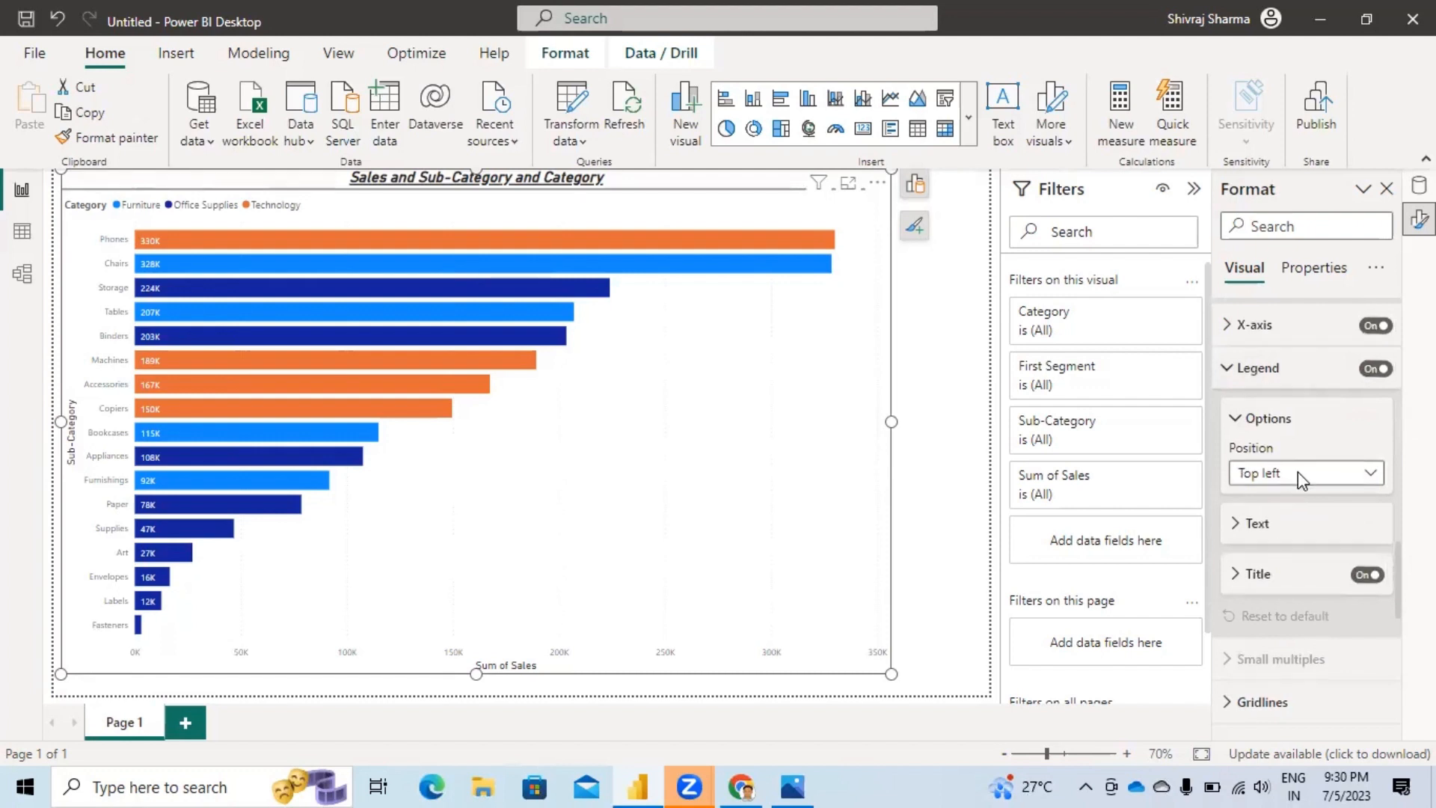
Step: Turn on the zoom slider for the chart and try out both ends of its range along the sales axis
scroll(1300, 482, "down", 4)
scroll(1300, 449, "down", 1)
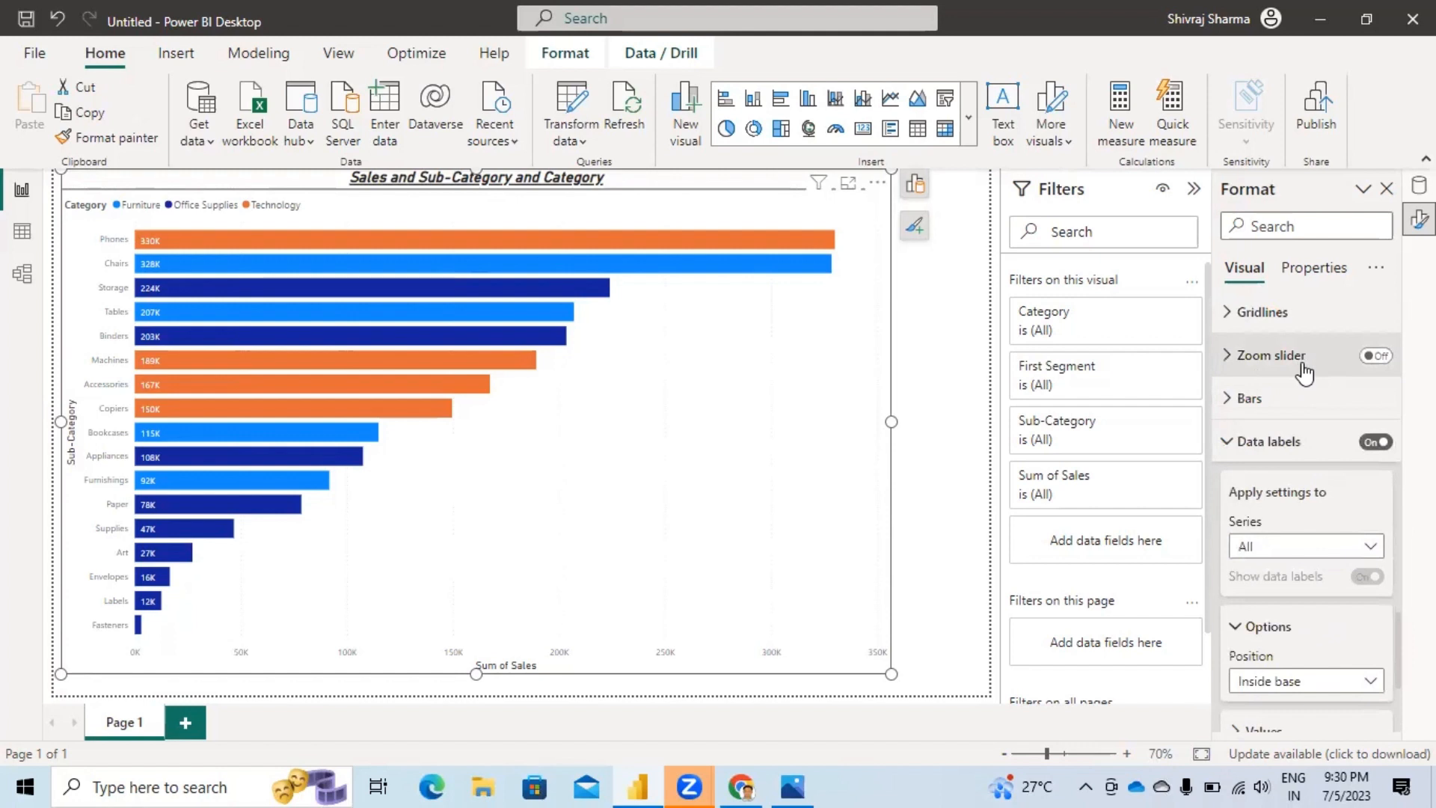
left_click(1377, 356)
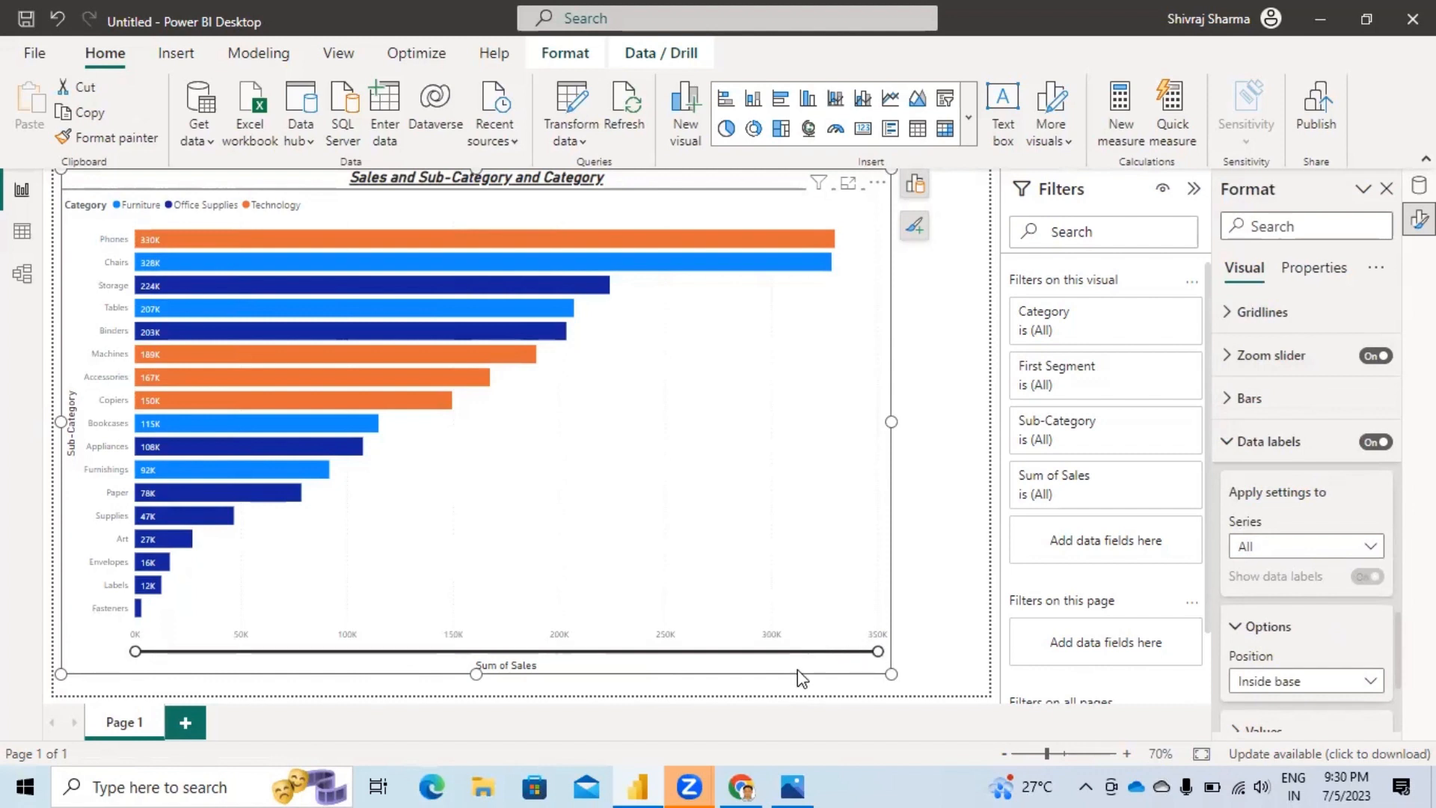
left_click_drag(876, 650, 908, 644)
left_click_drag(136, 653, 93, 679)
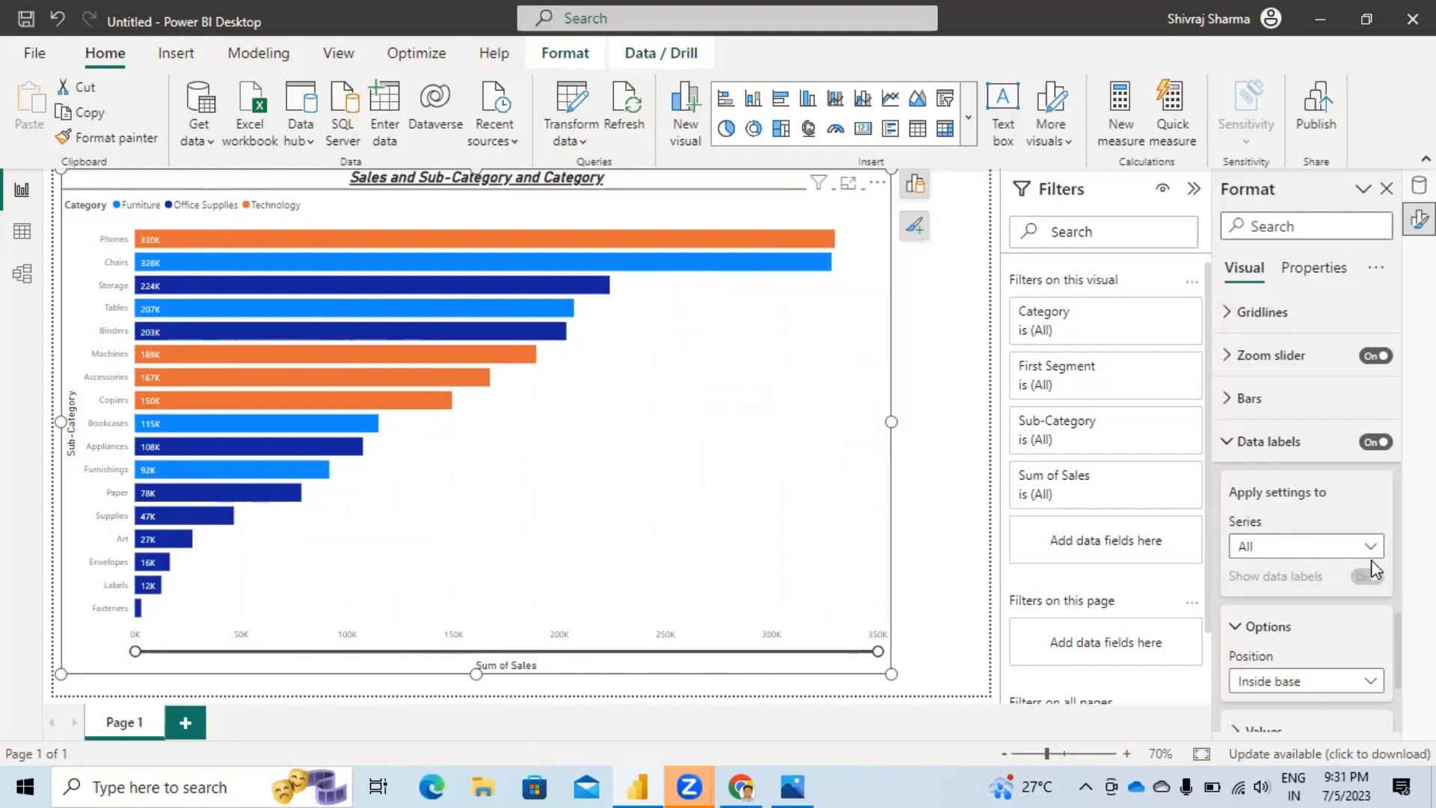
scroll(1268, 457, "down", 2)
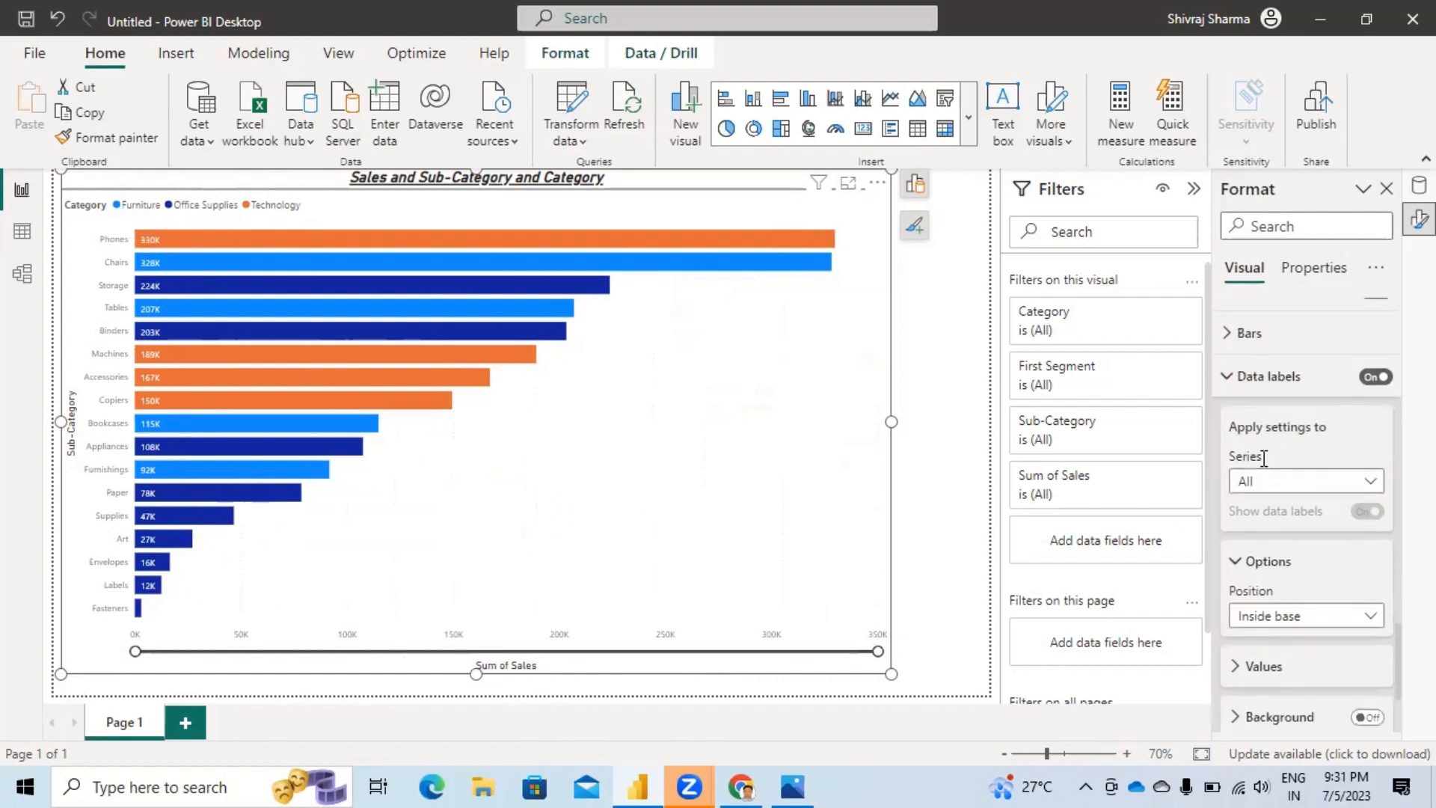
scroll(1256, 490, "down", 2)
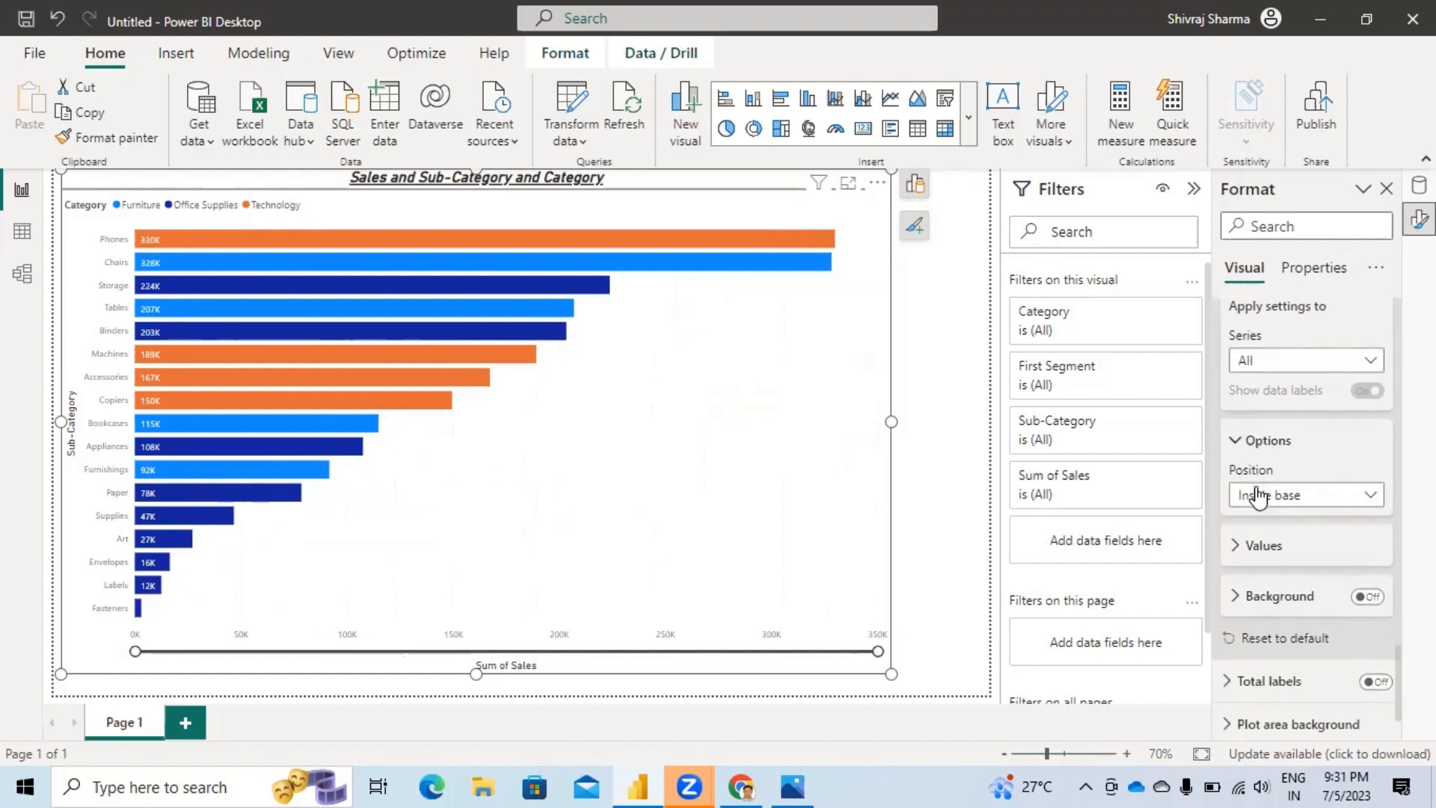
scroll(1259, 494, "up", 10)
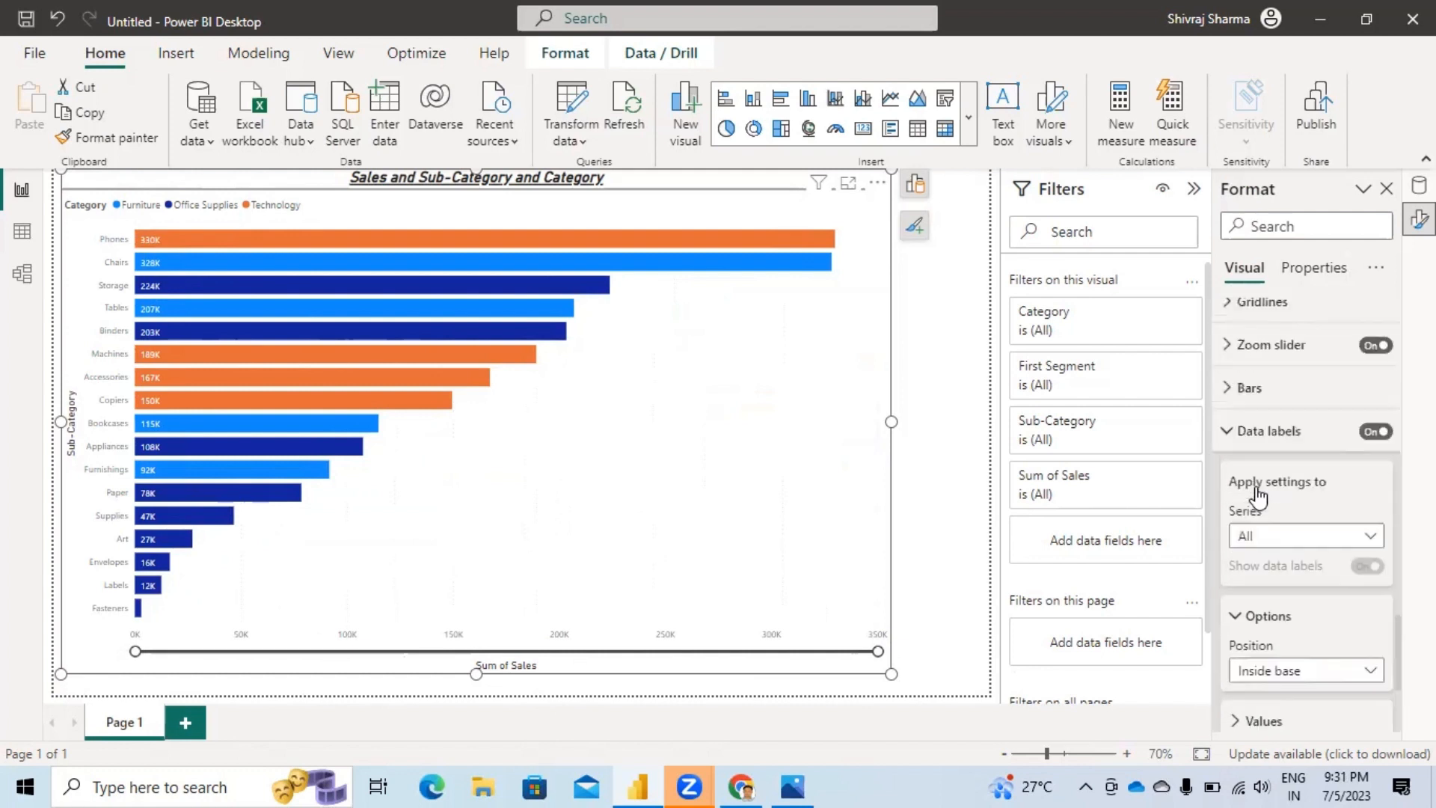
Step: Review the bar chart's alt text property and widen the chart almost to the page's right edge
scroll(1254, 478, "up", 3)
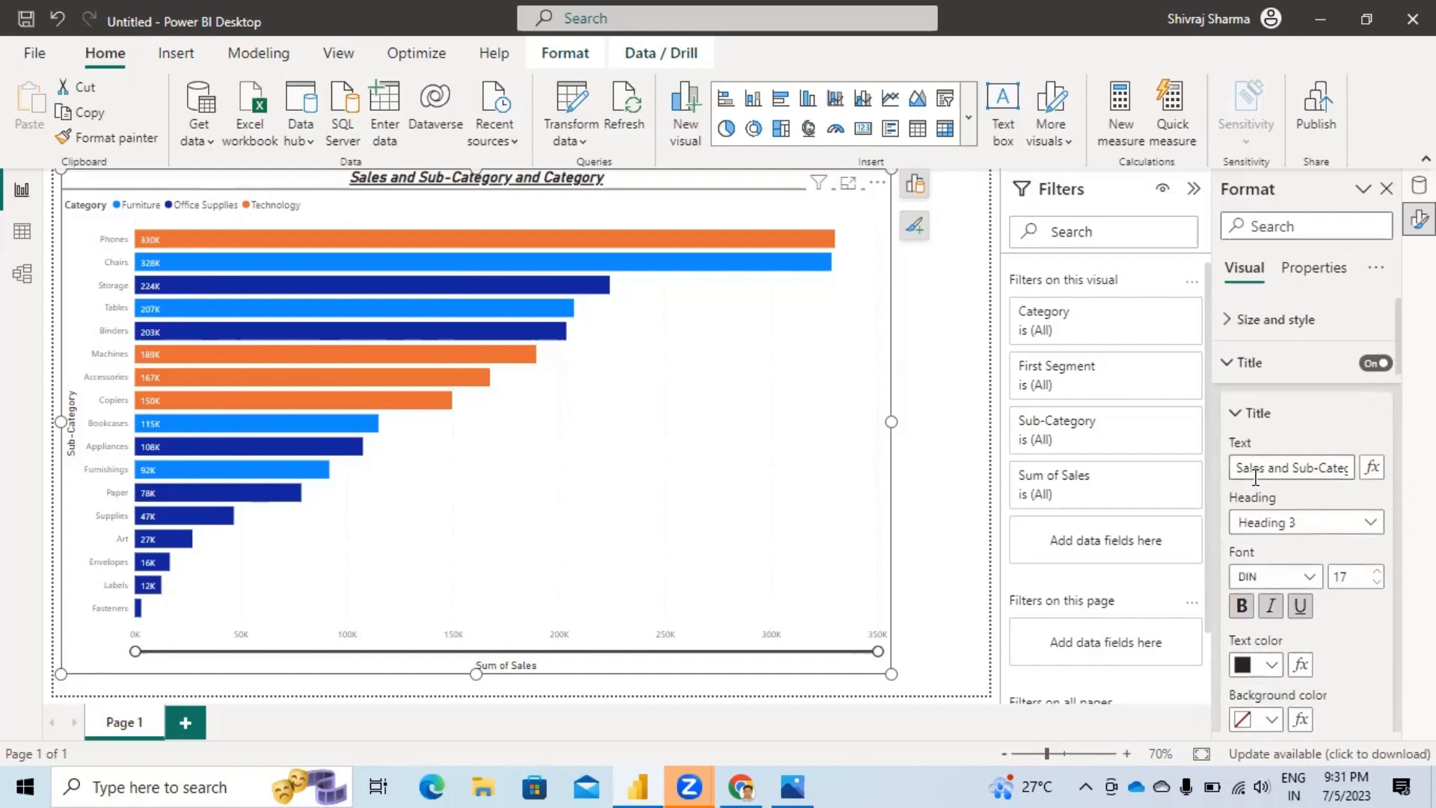
left_click(1310, 275)
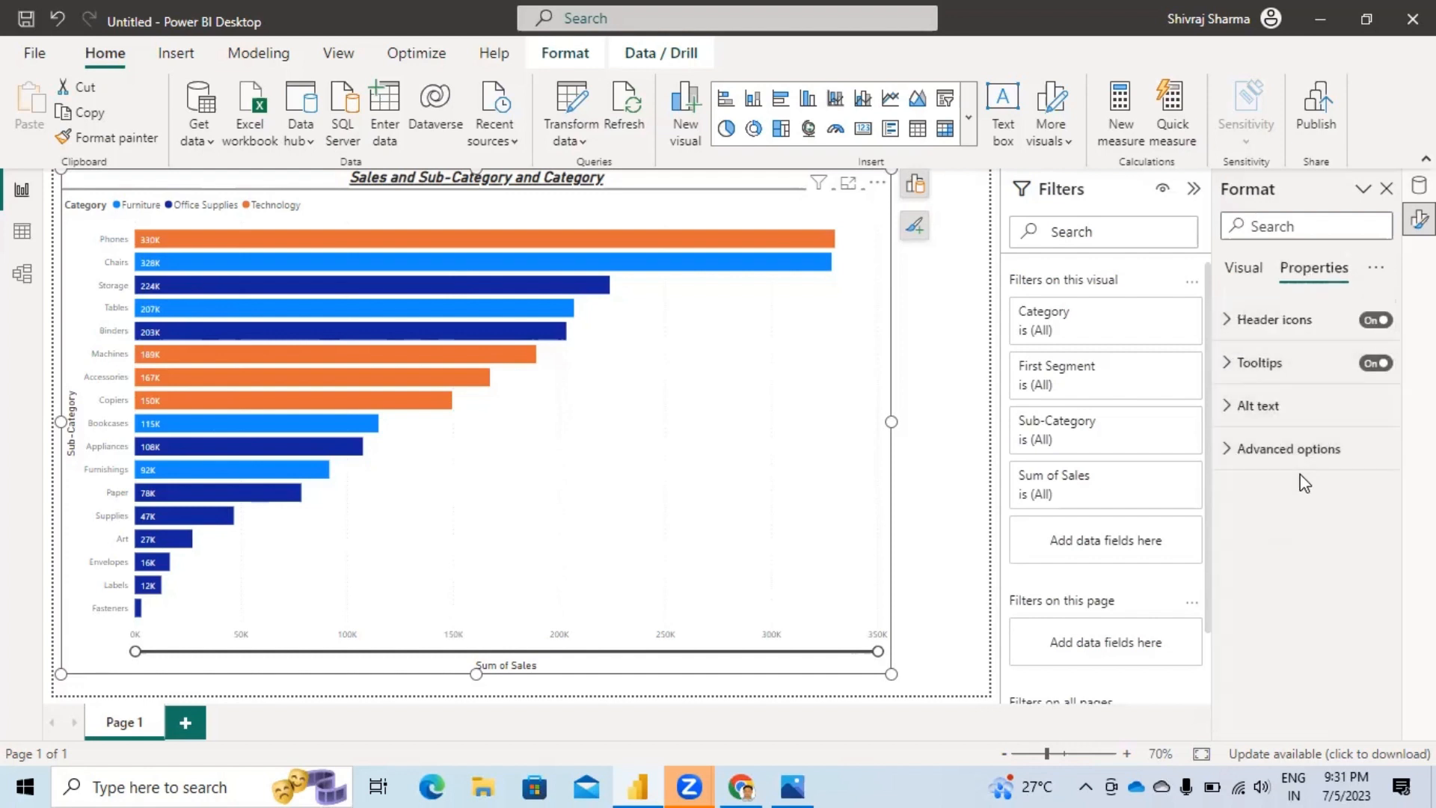
left_click(1226, 413)
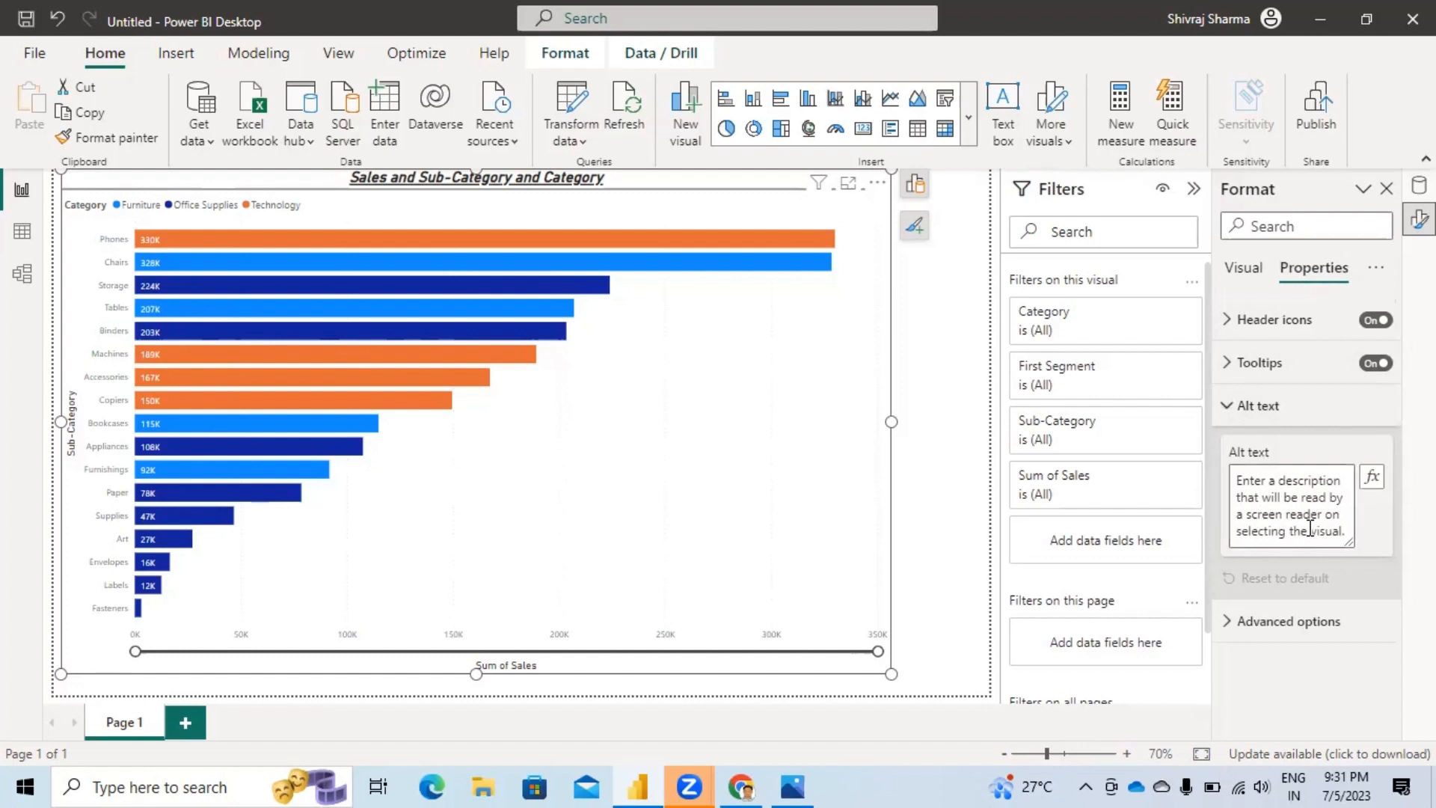
left_click(1235, 270)
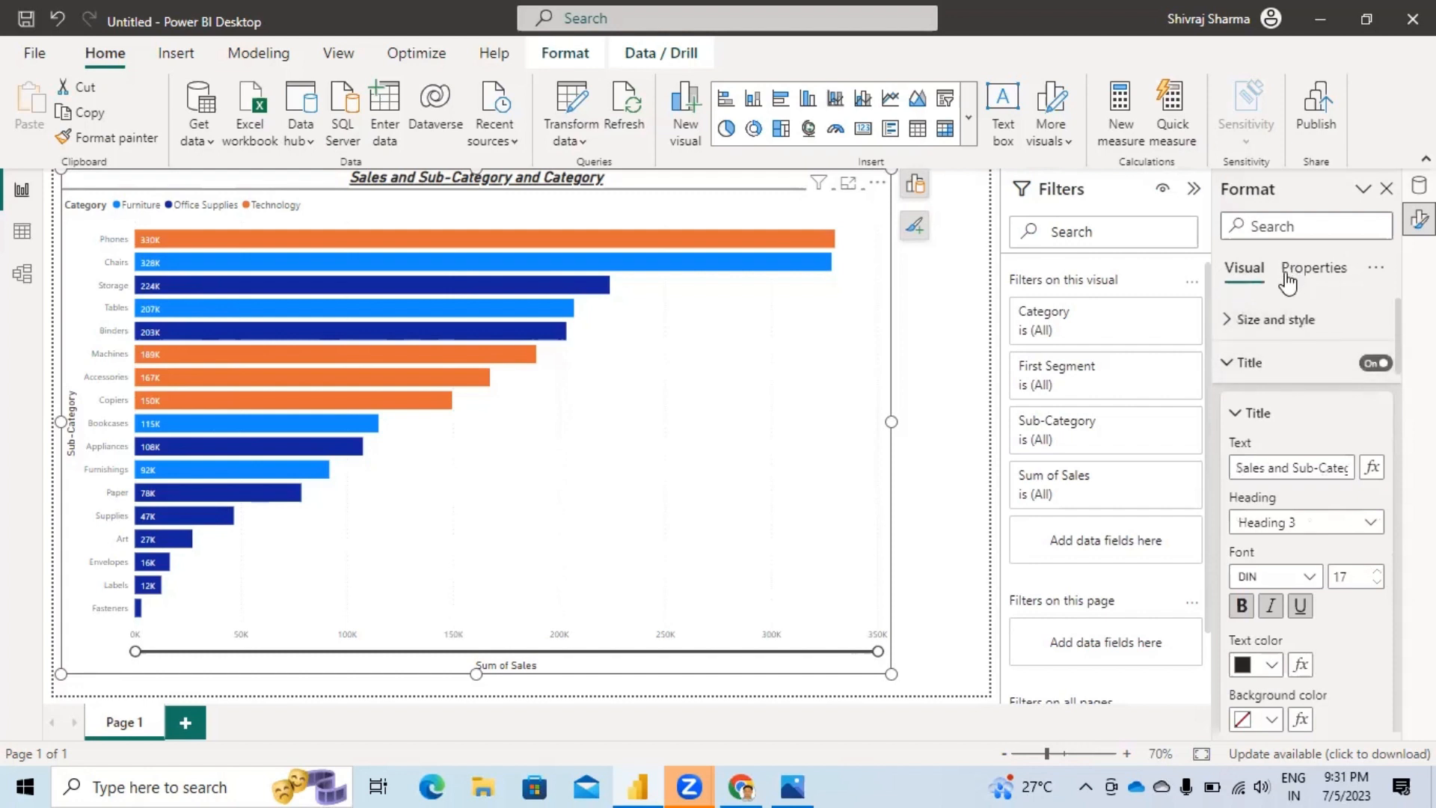
left_click(1227, 362)
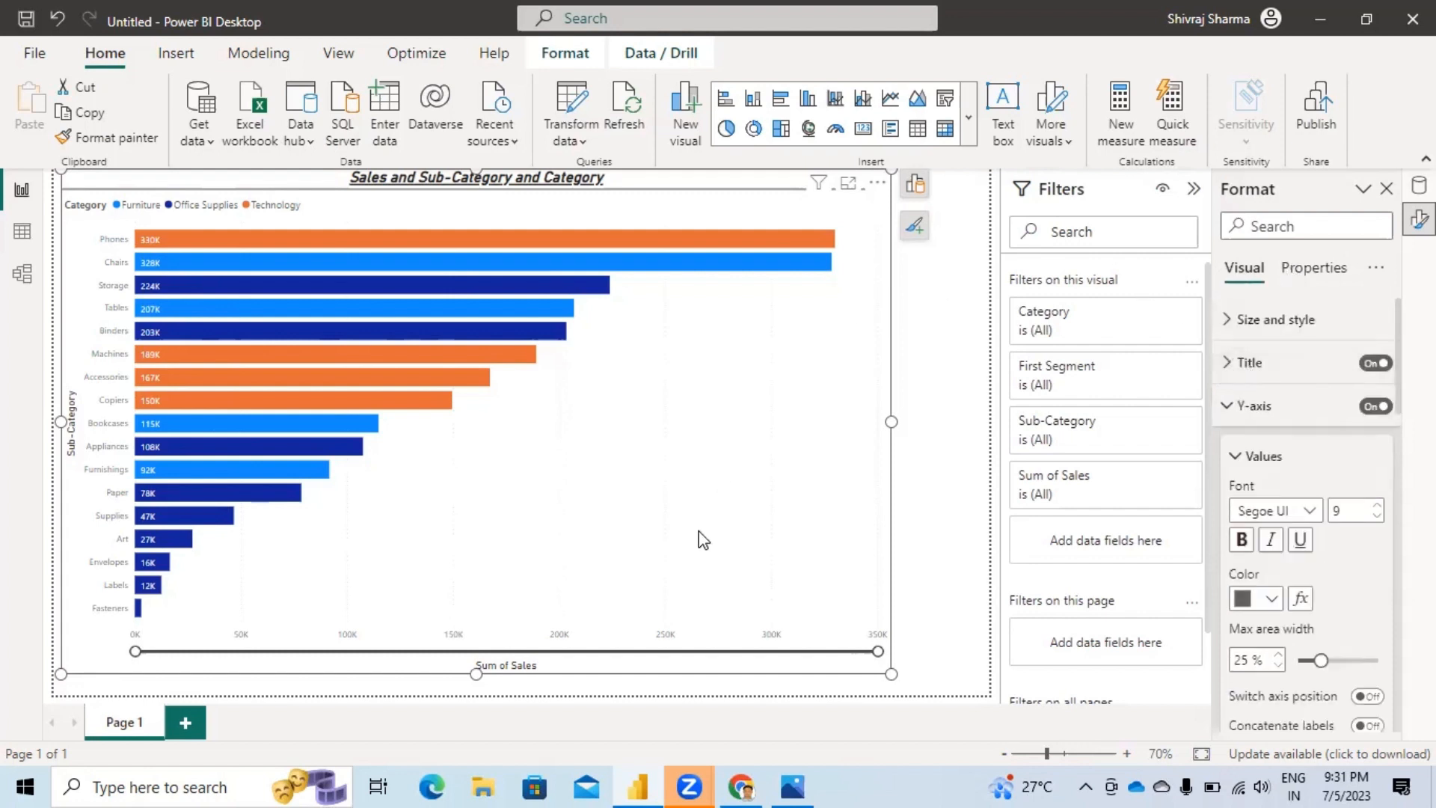
left_click_drag(890, 674, 964, 676)
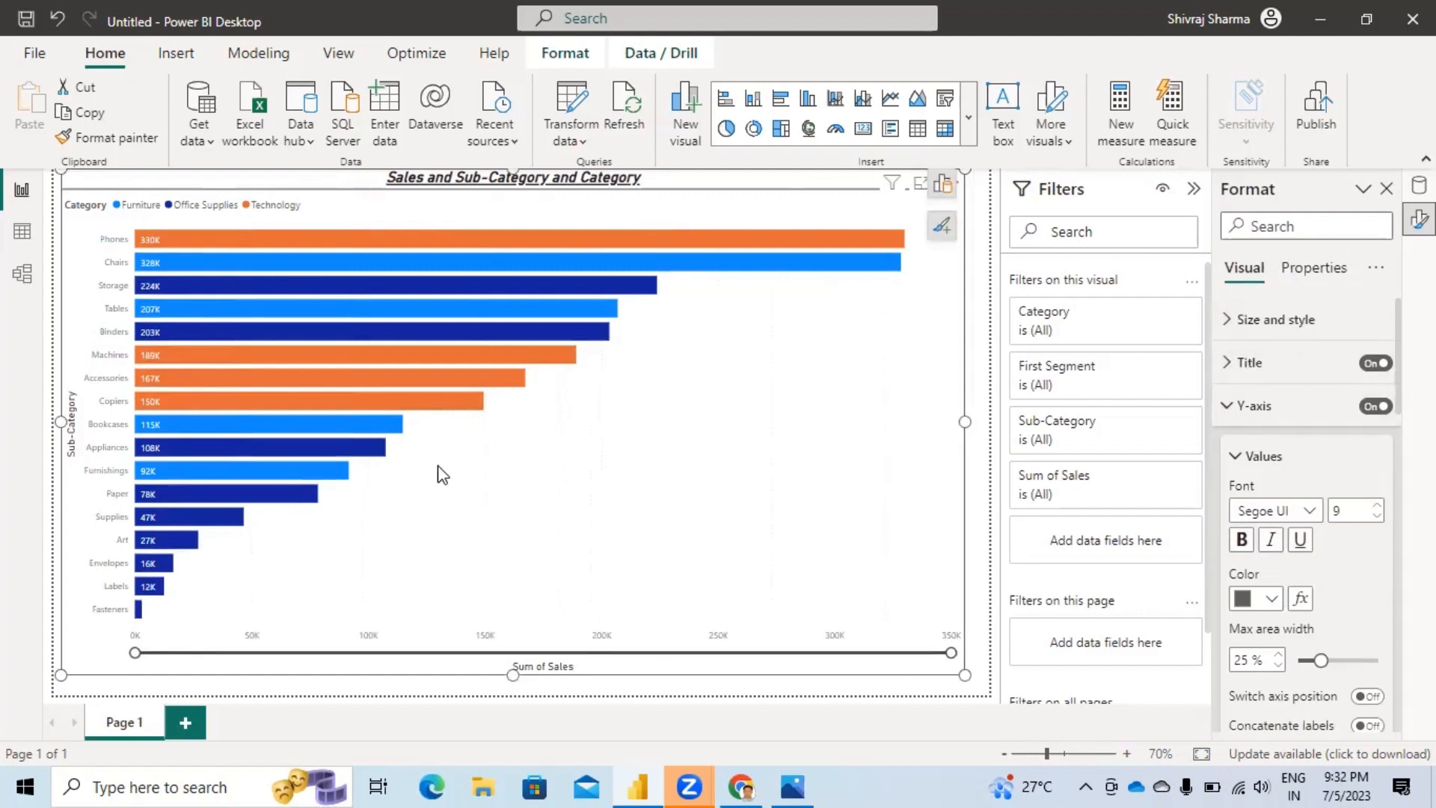
Step: Insert a pie chart on a new report page and enlarge it to cover most of the page
left_click(179, 722)
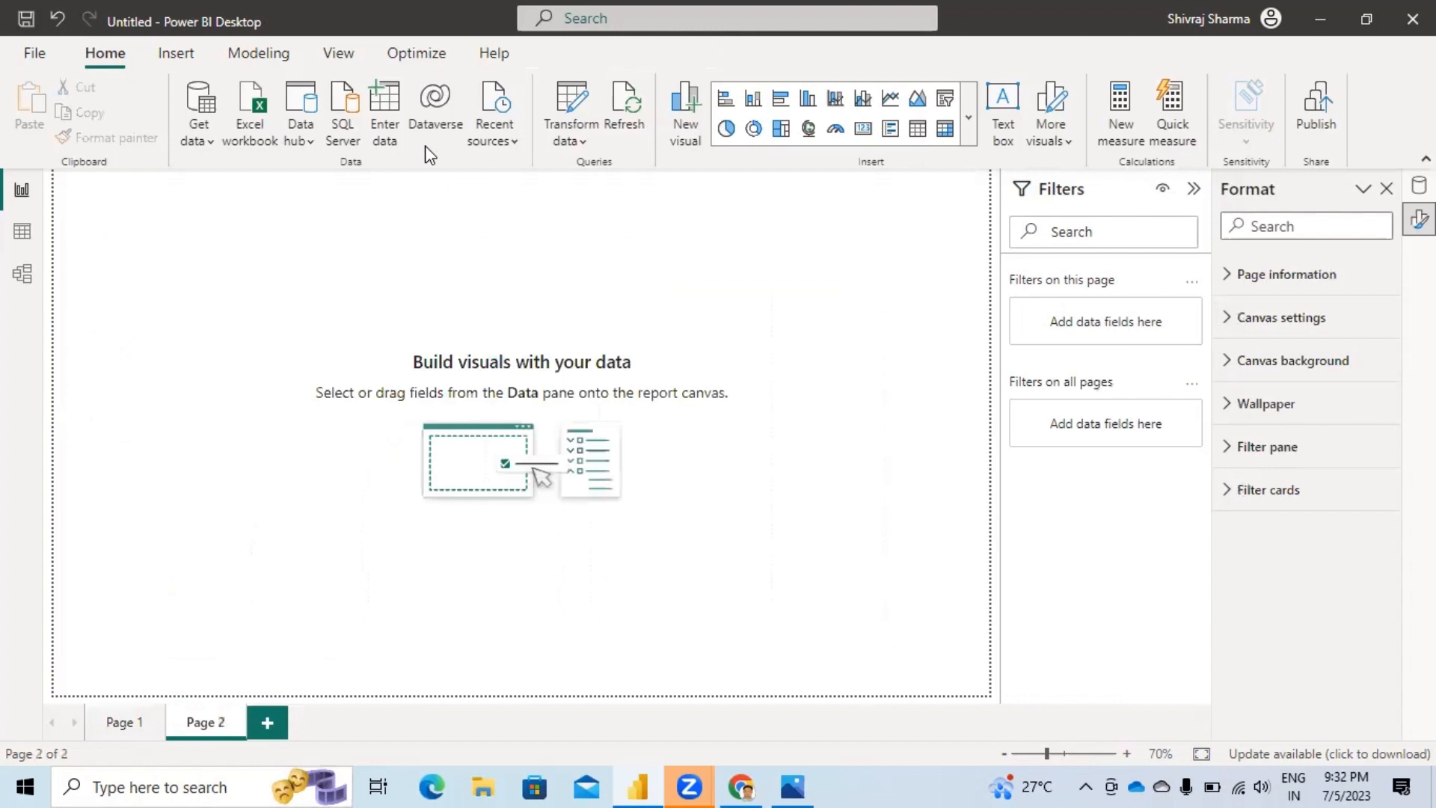
left_click(969, 119)
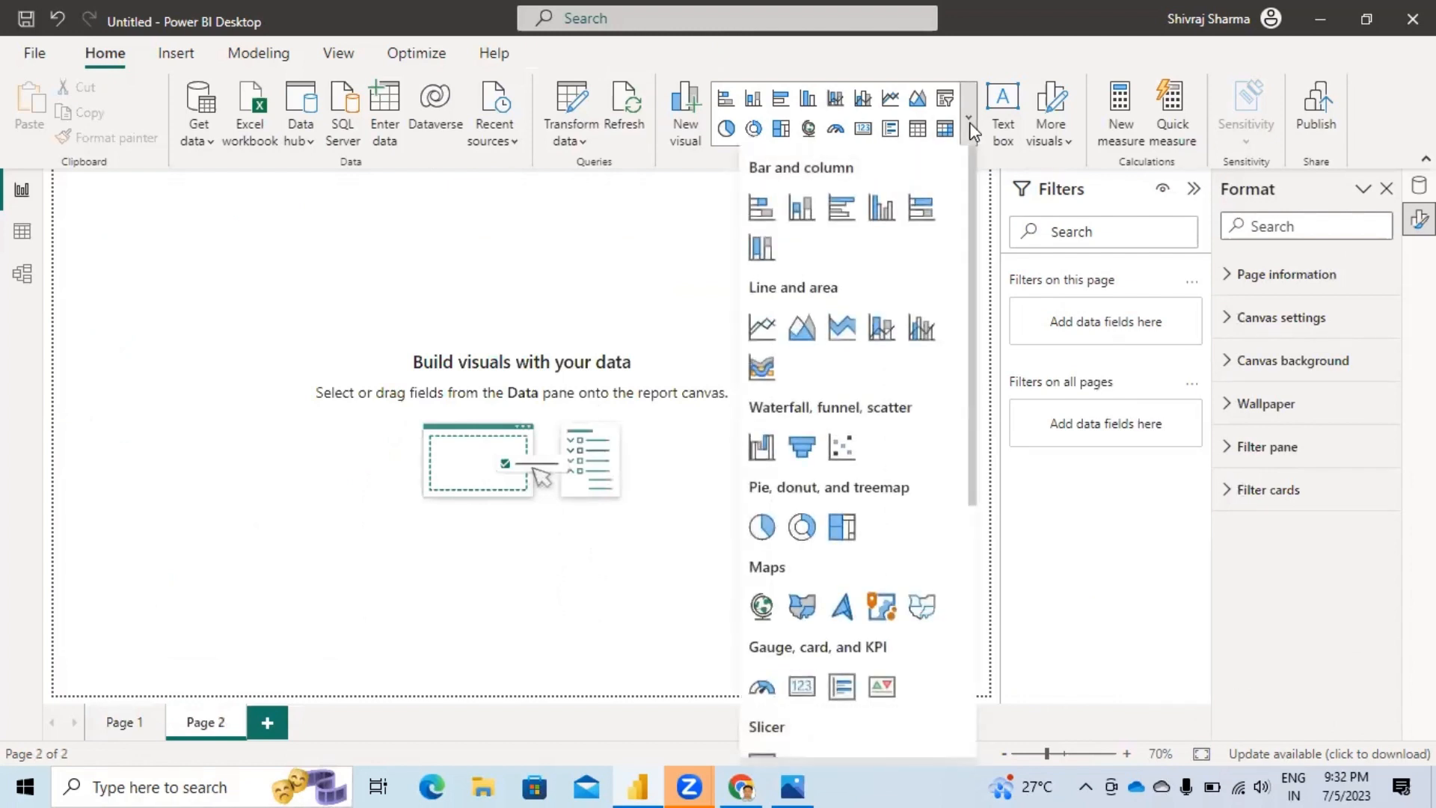
left_click(725, 128)
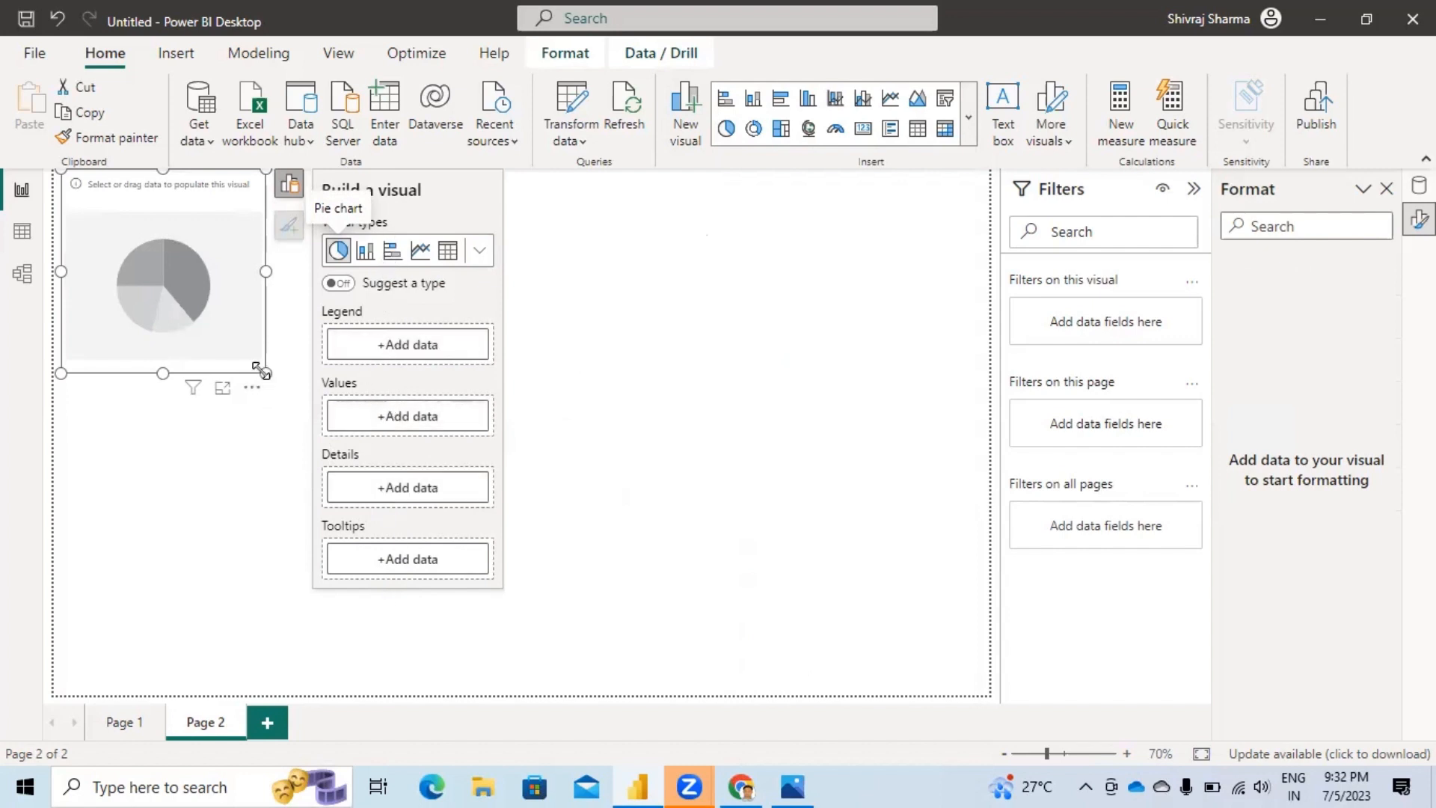
left_click_drag(262, 371, 734, 644)
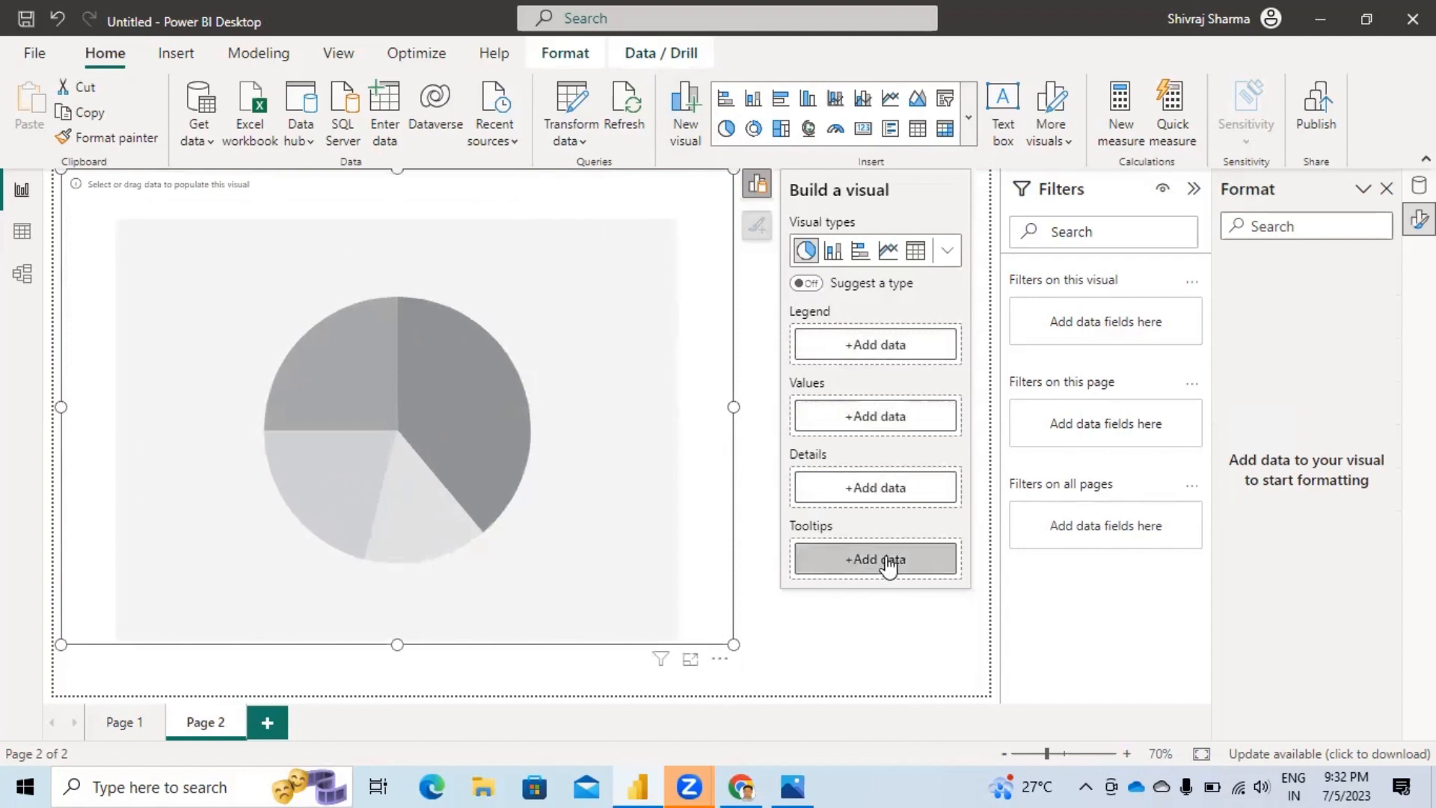
Step: Populate the pie chart with Category as the legend and Sales as the values from Sample - Superstore
left_click(1419, 186)
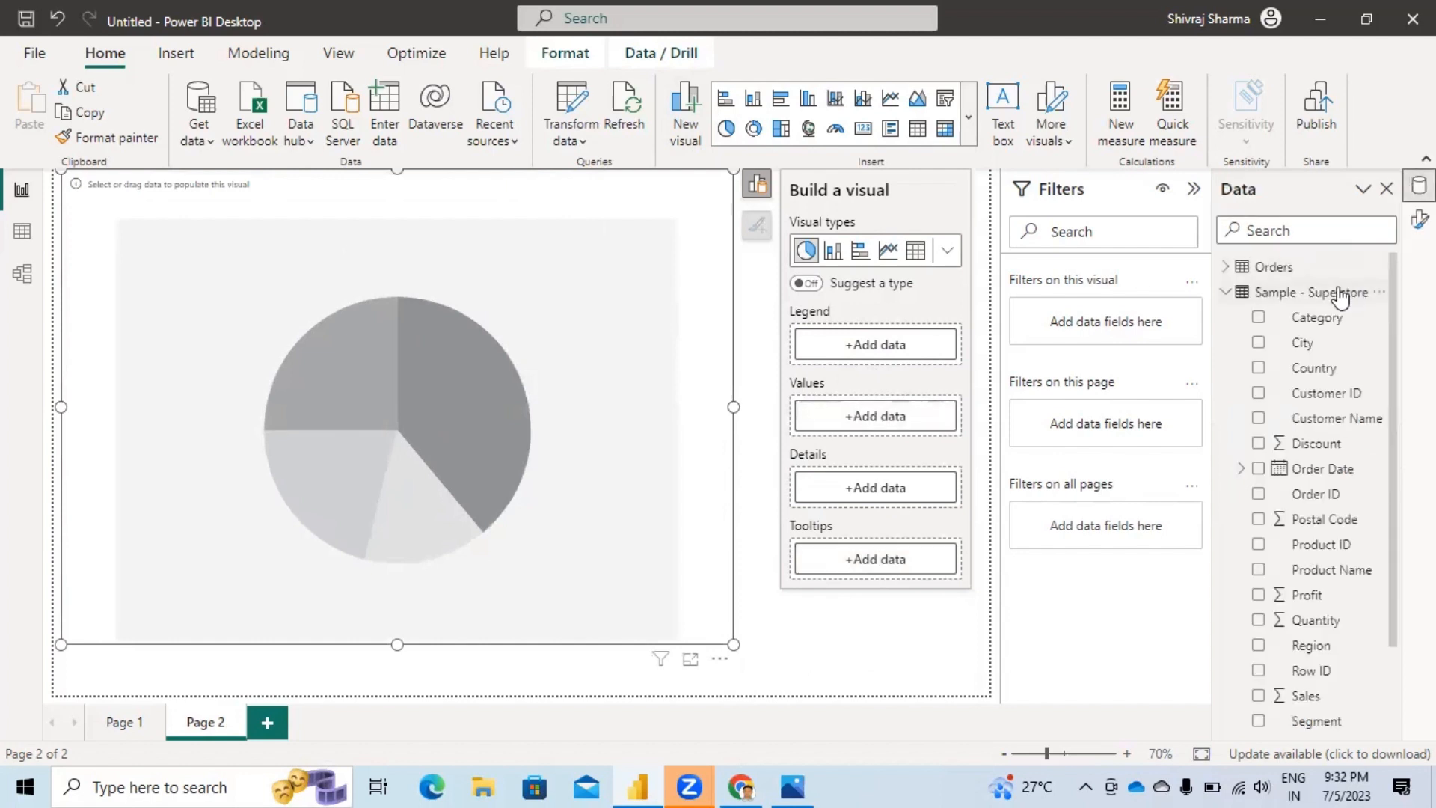
scroll(1302, 703, "down", 2)
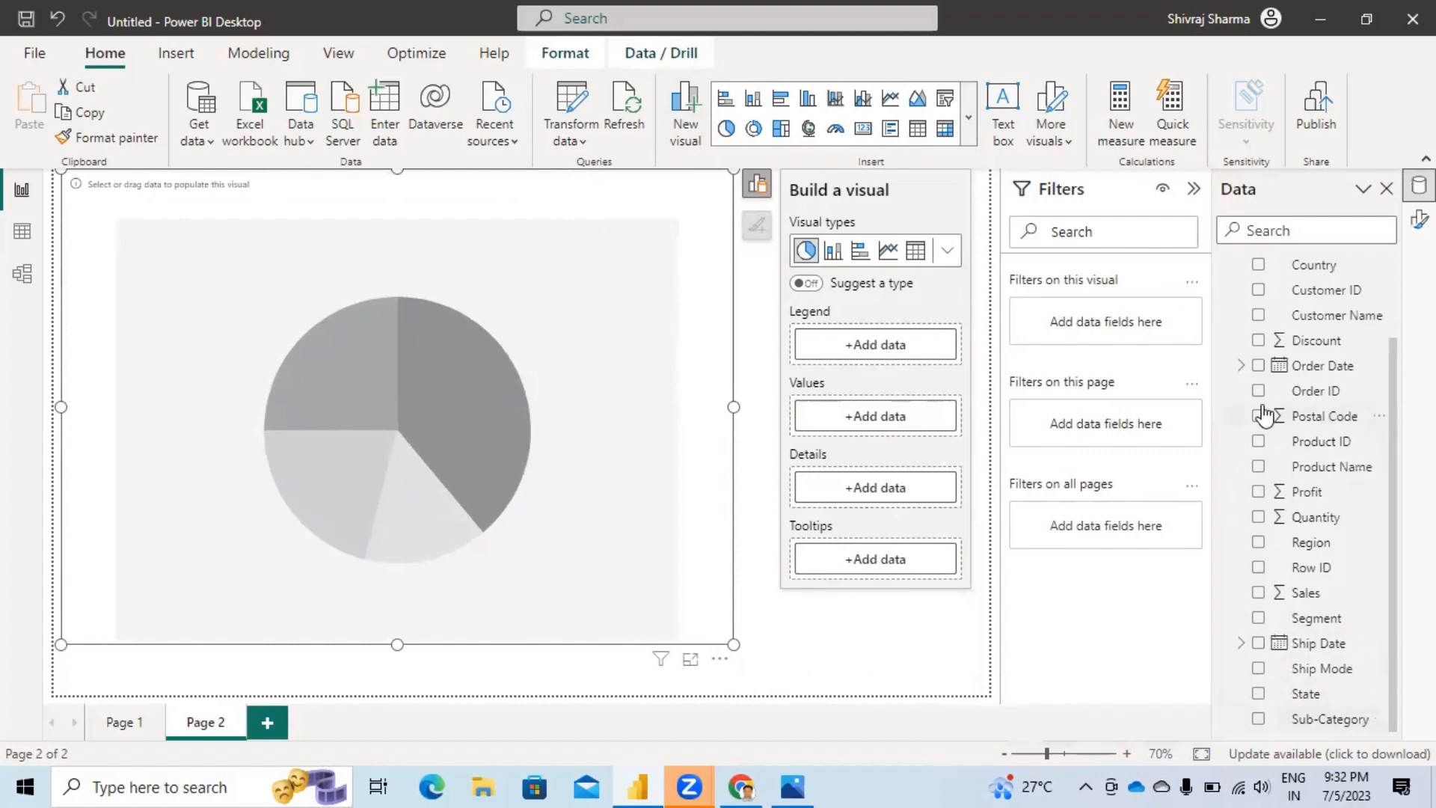
scroll(1264, 418, "up", 2)
left_click(1259, 319)
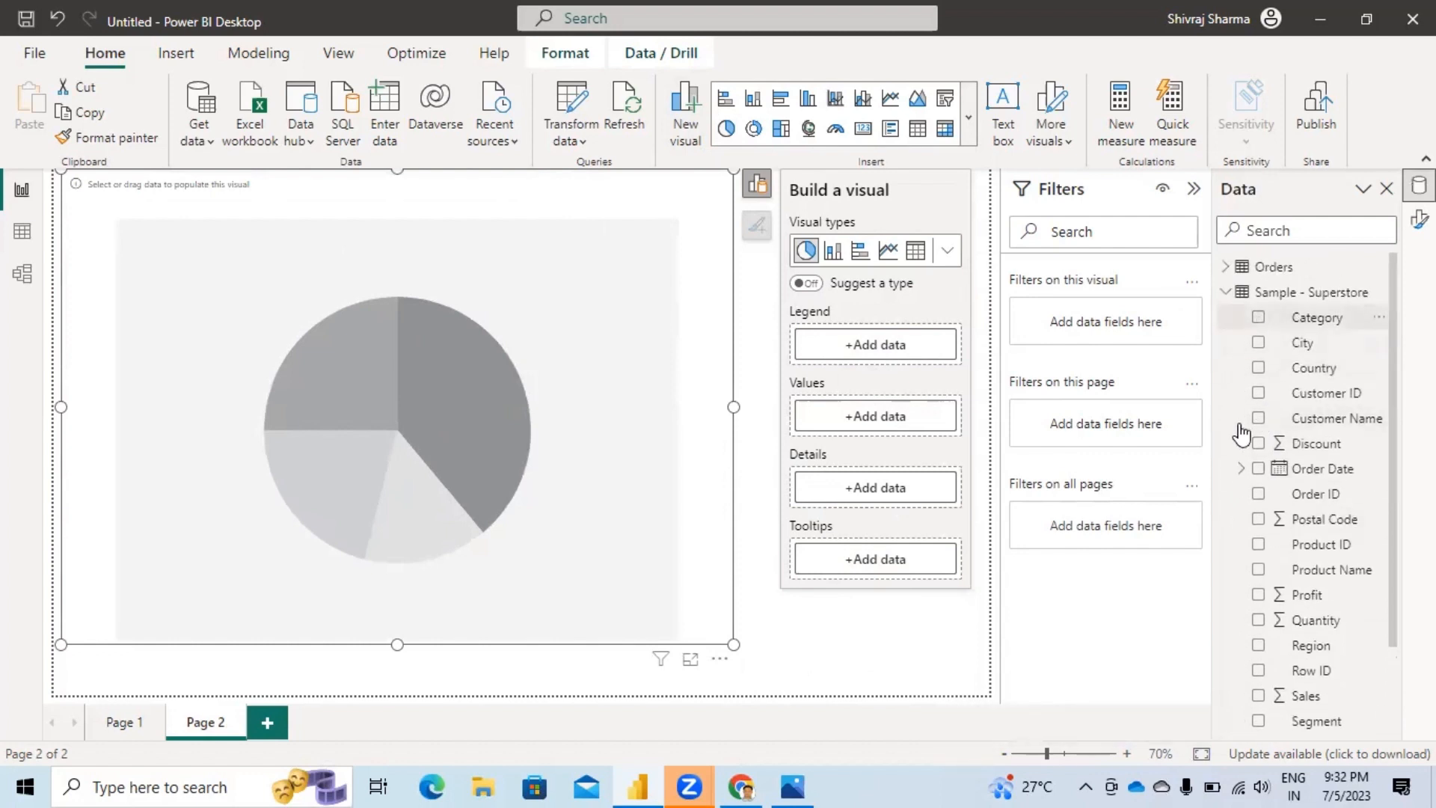
left_click(1259, 695)
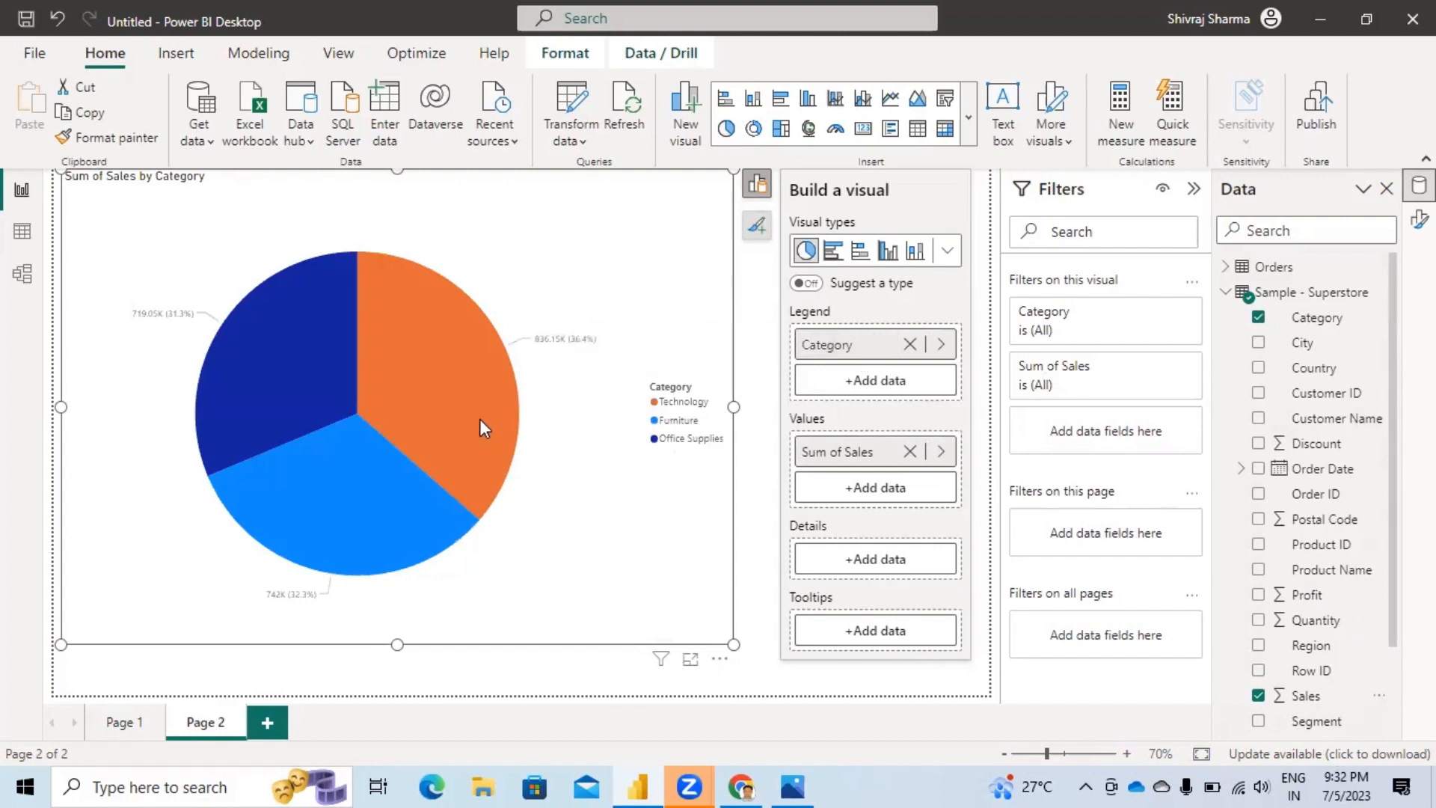
Step: Change the color of the pie chart's Technology slice to purple
mouse_move(479, 418)
left_click(759, 227)
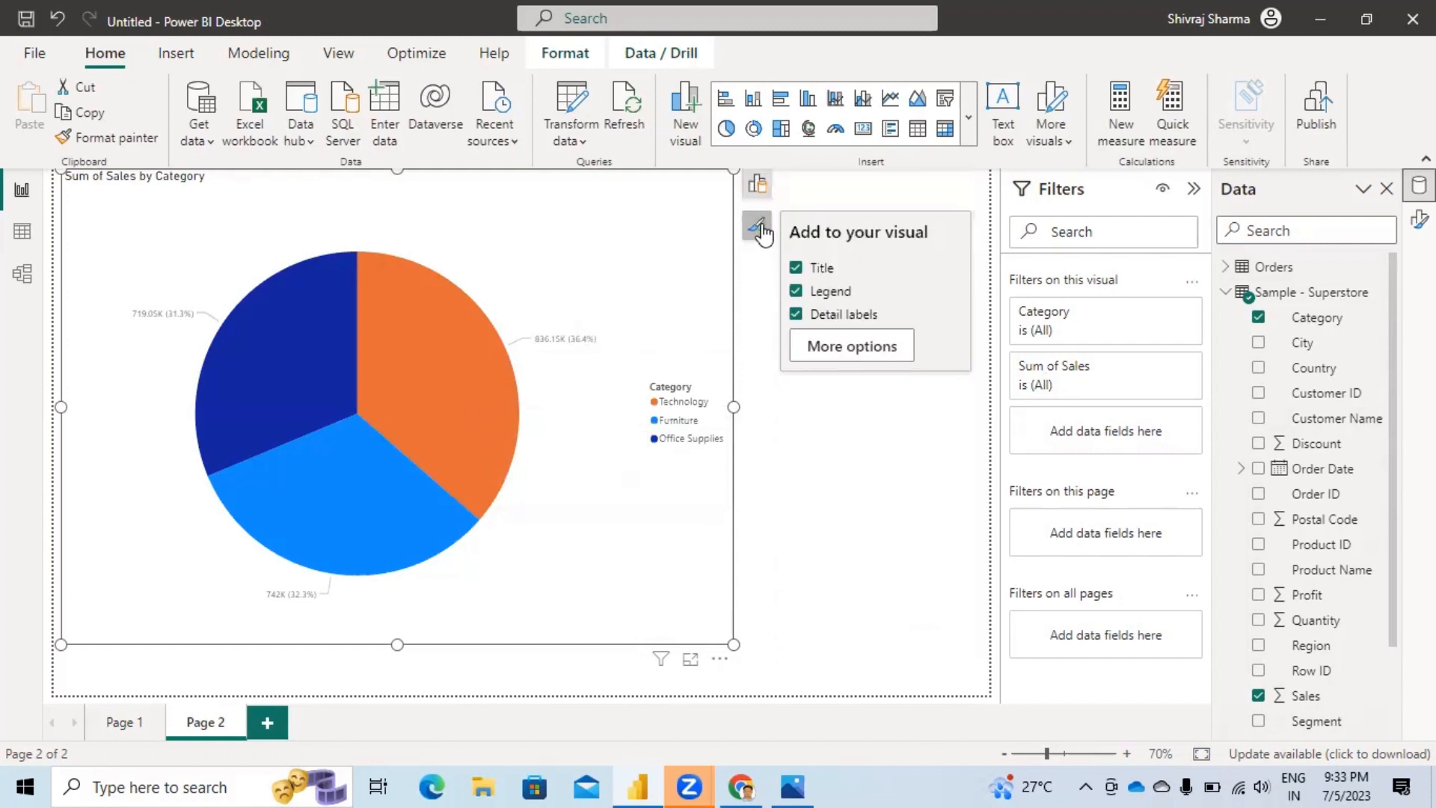
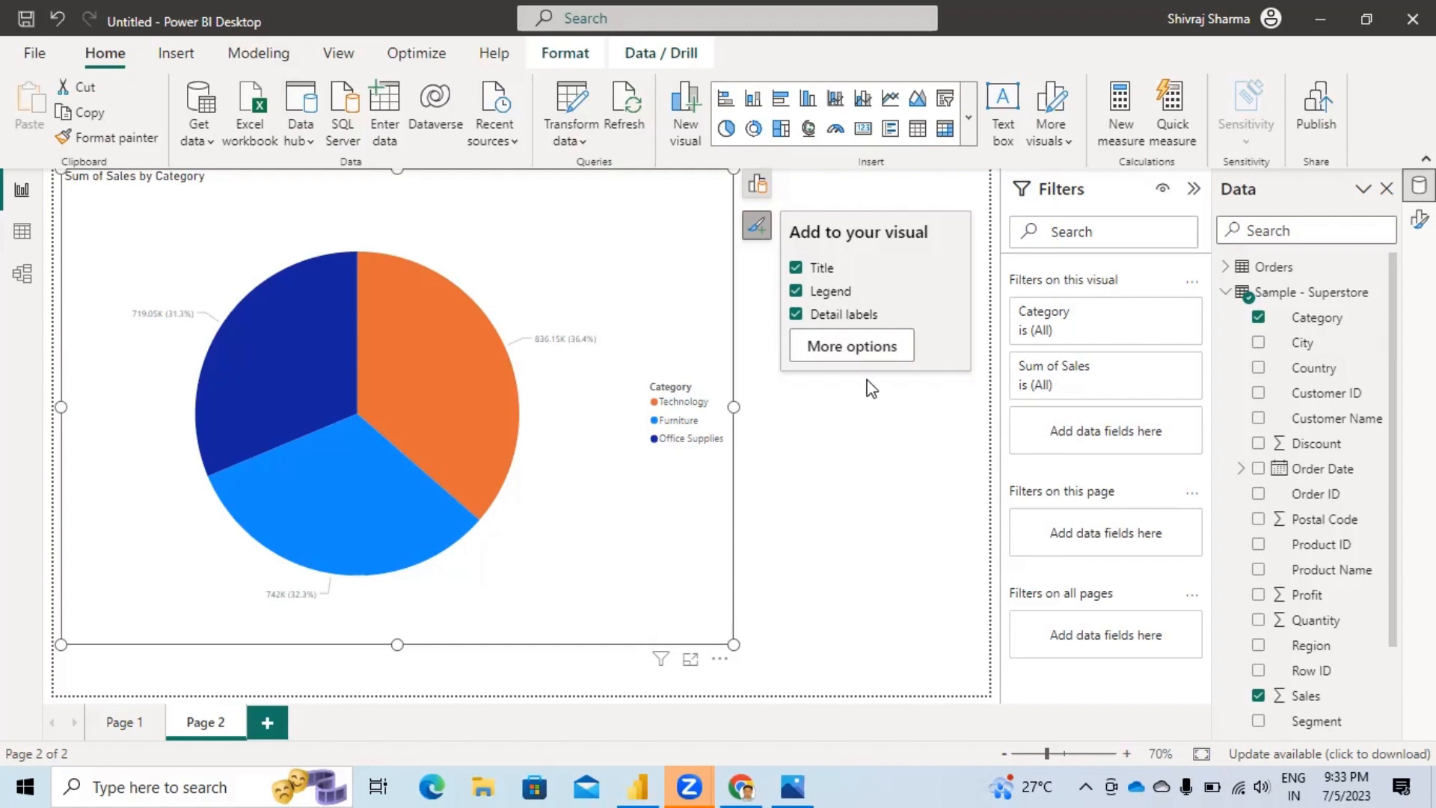
left_click(868, 350)
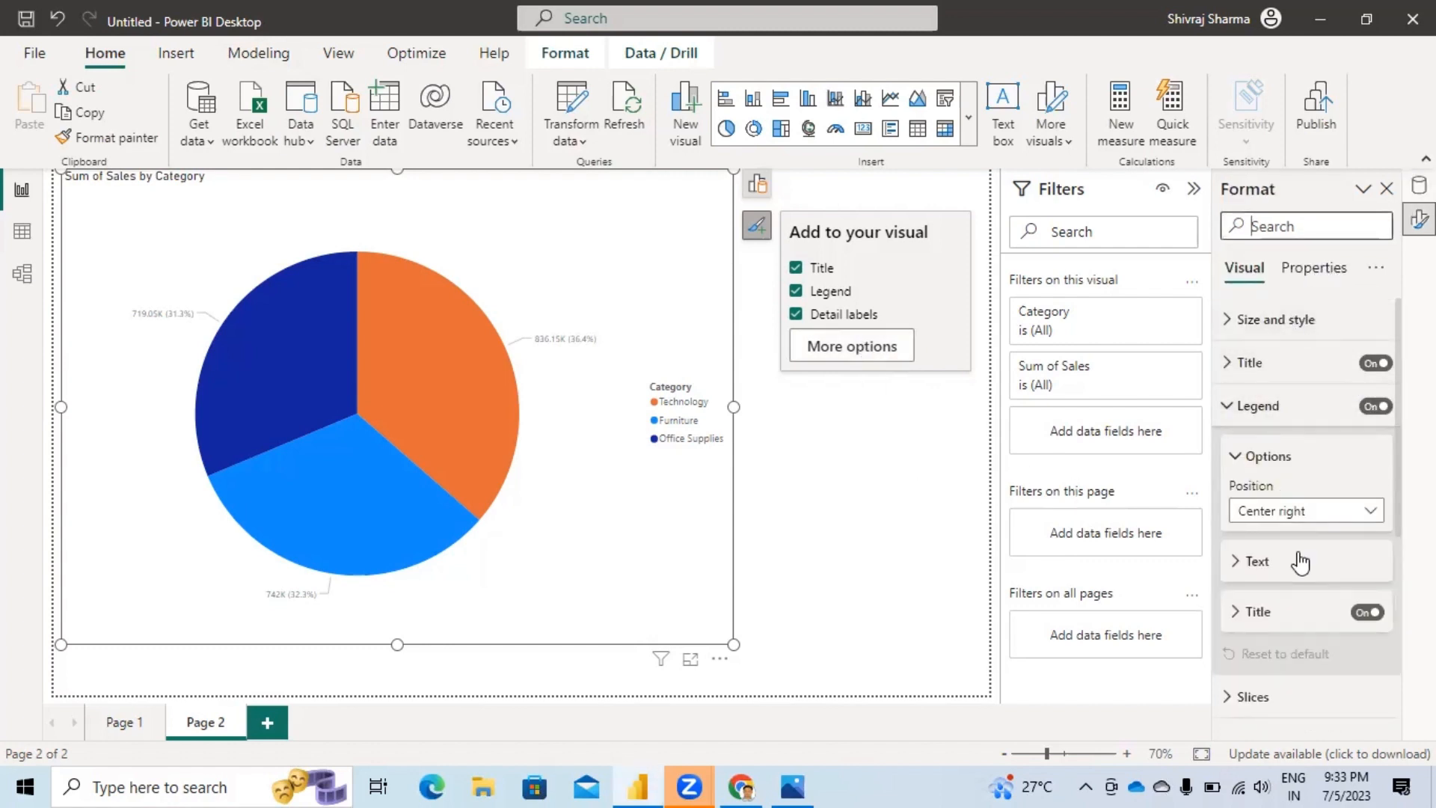
scroll(1300, 561, "down", 1)
scroll(1300, 561, "down", 3)
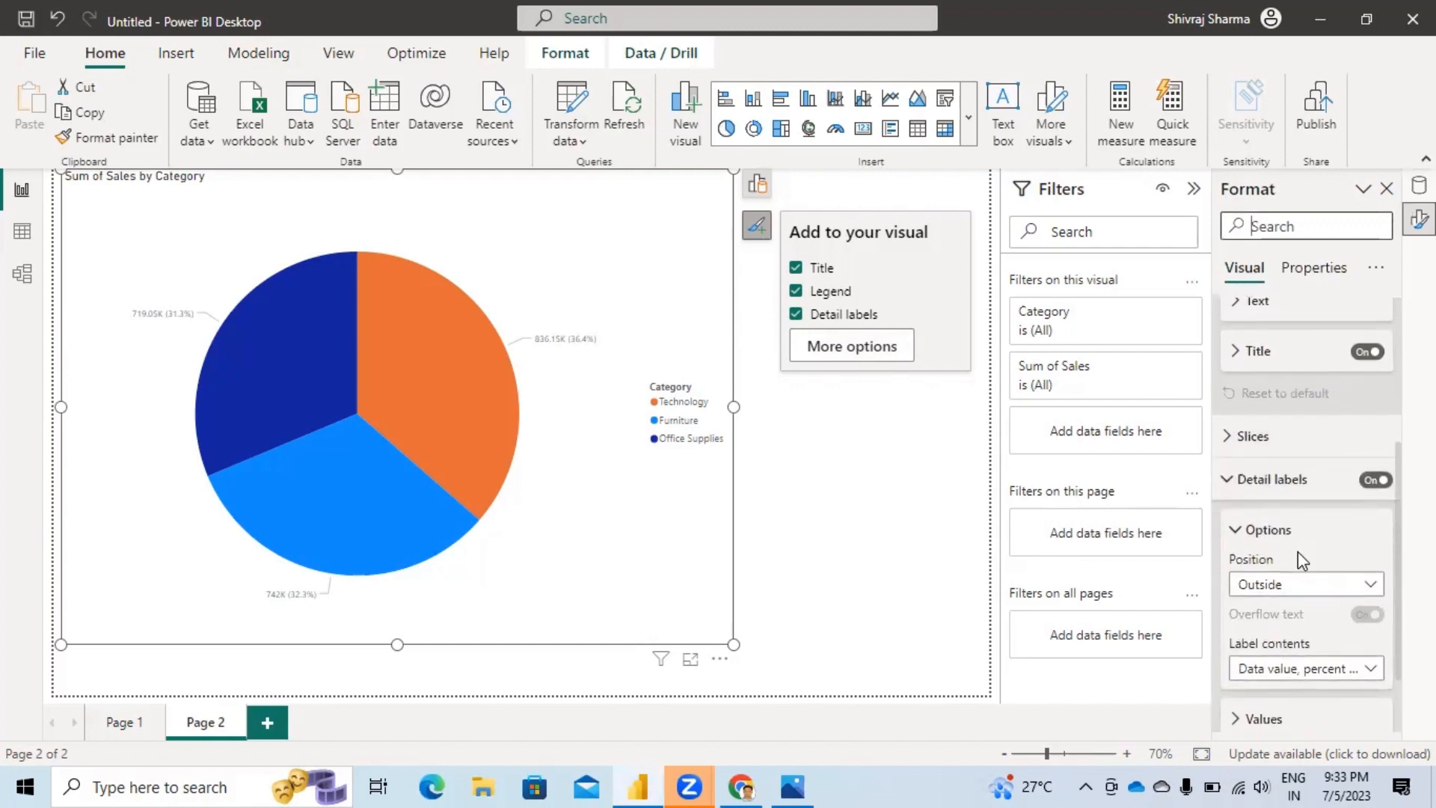
left_click(1229, 441)
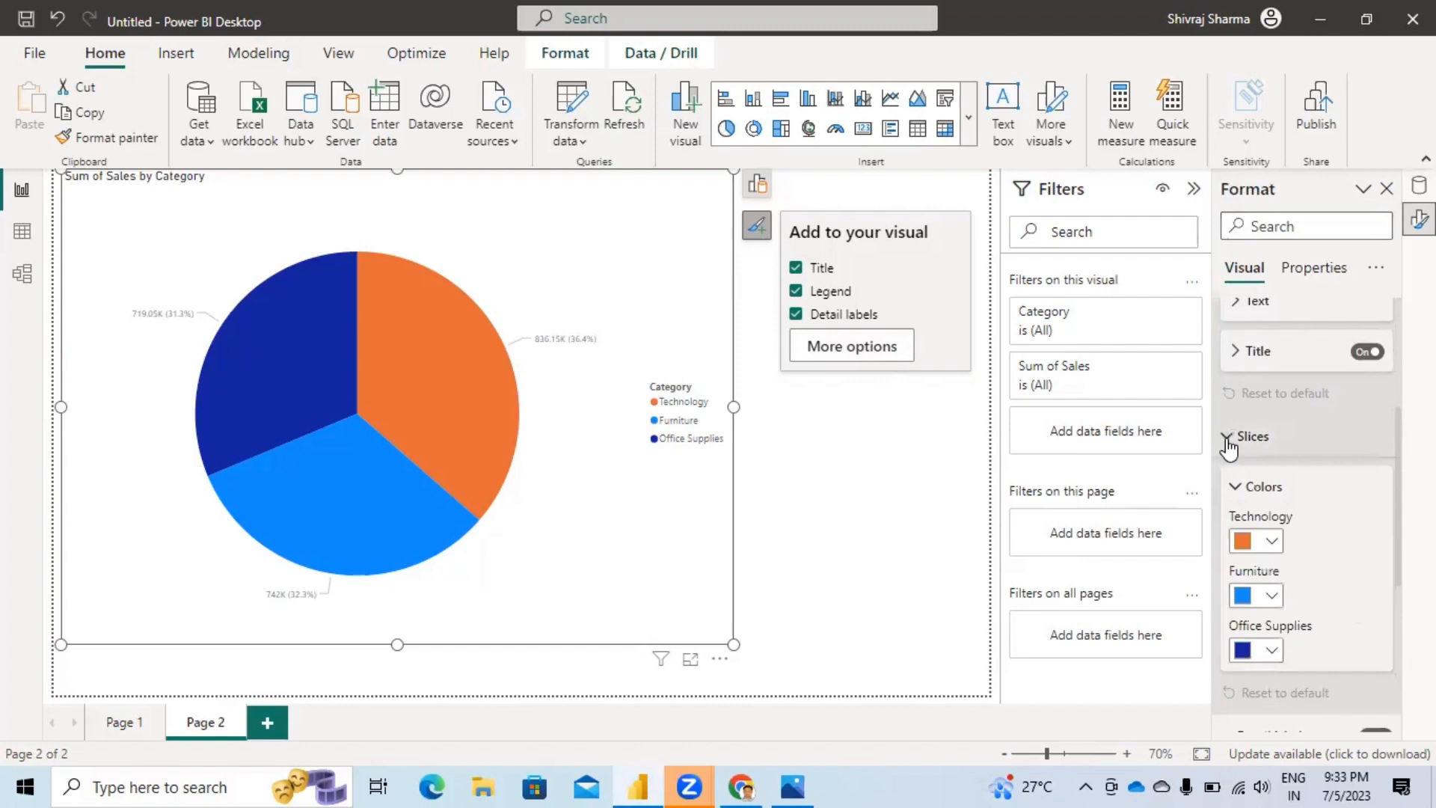
scroll(1347, 471, "down", 2)
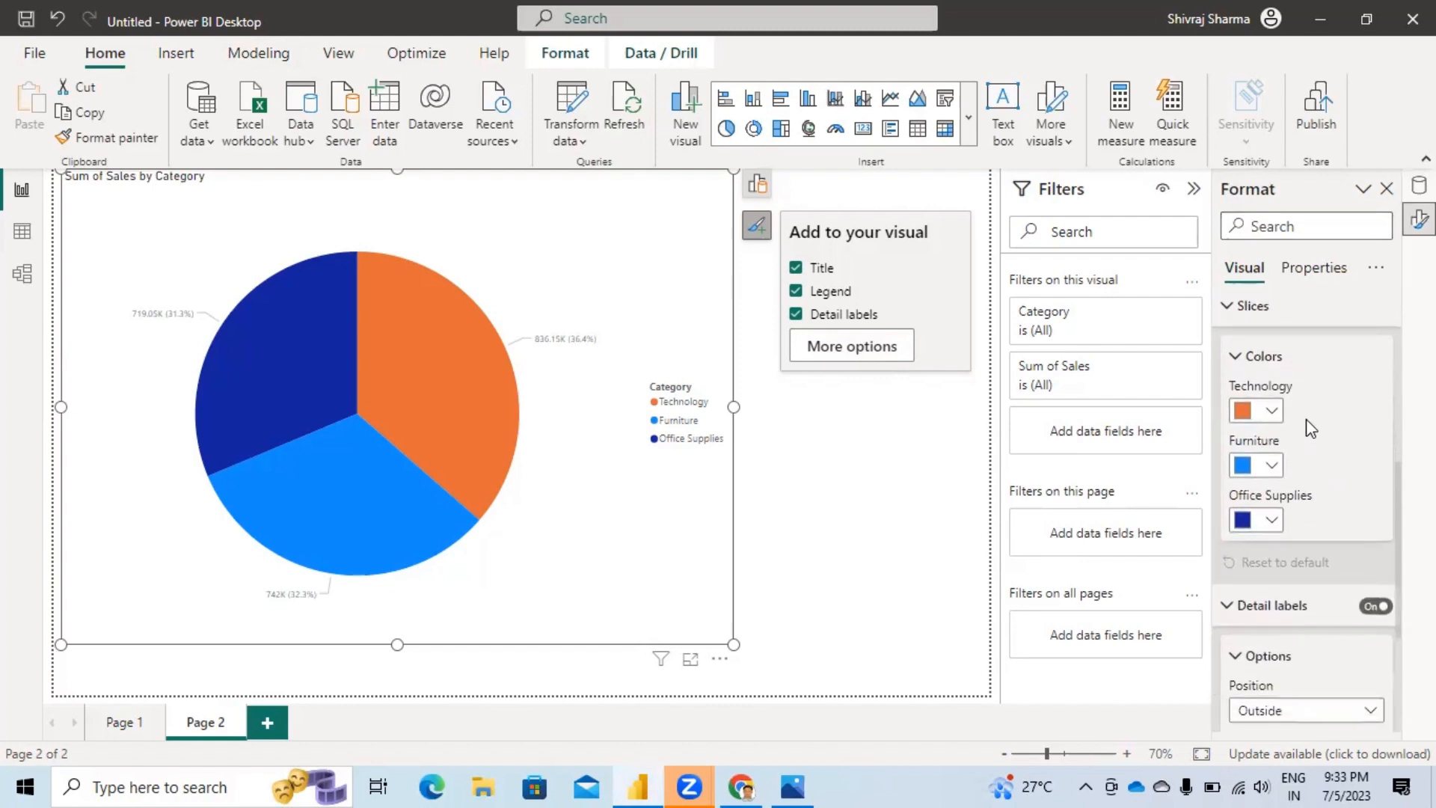
left_click(1272, 412)
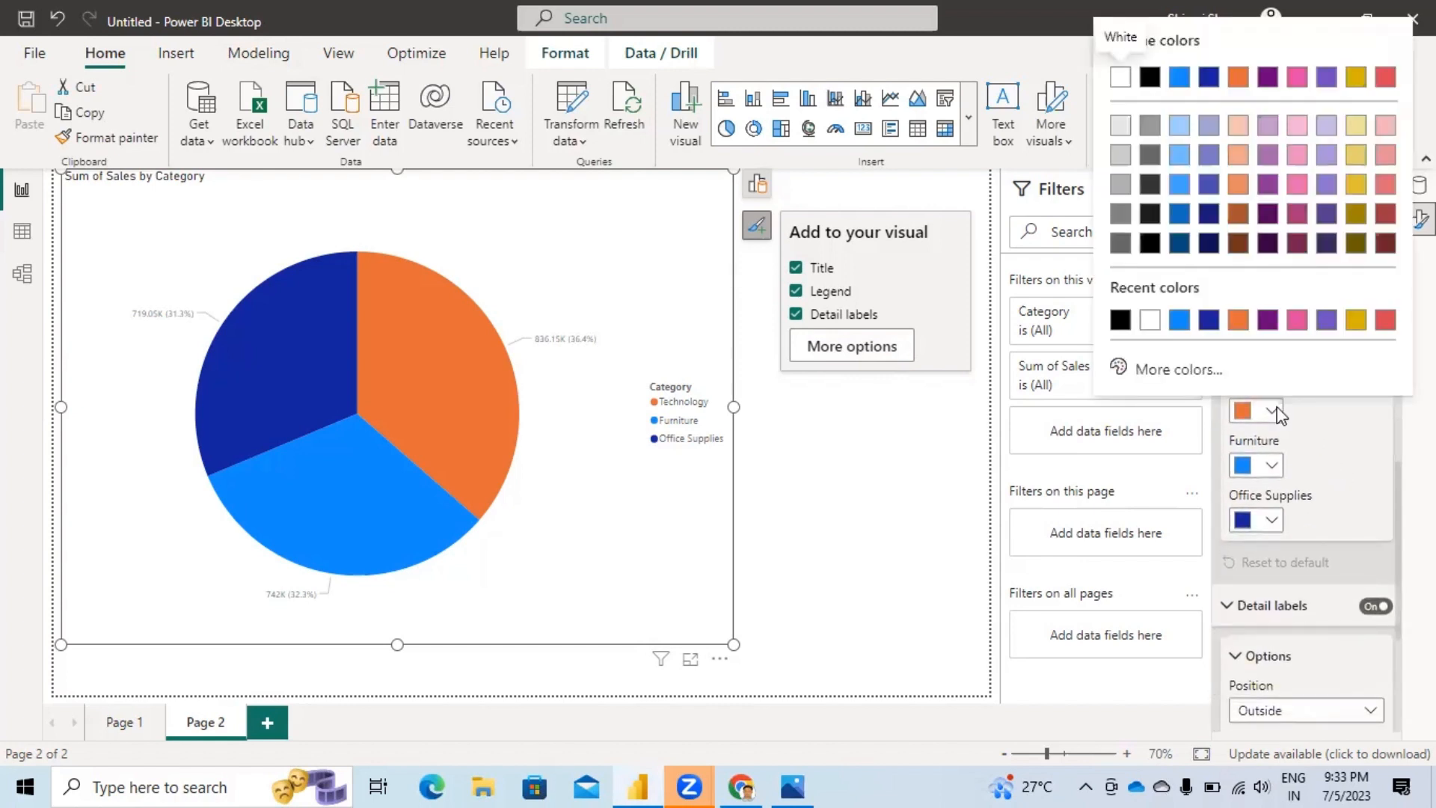
left_click(1327, 324)
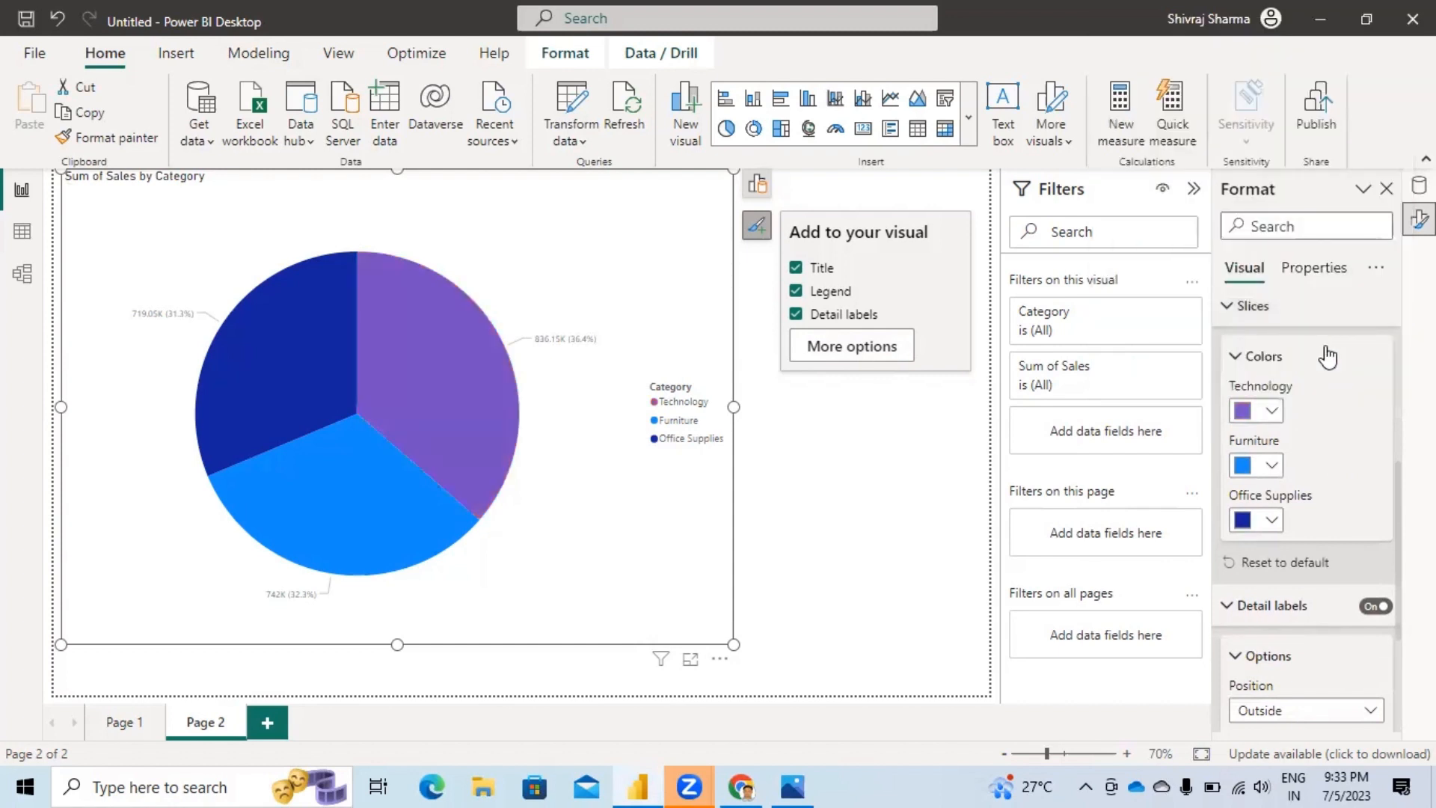
Step: Set the pie chart's detail label values to display units None with 0 value decimal places
scroll(1305, 449, "down", 2)
scroll(1305, 448, "down", 2)
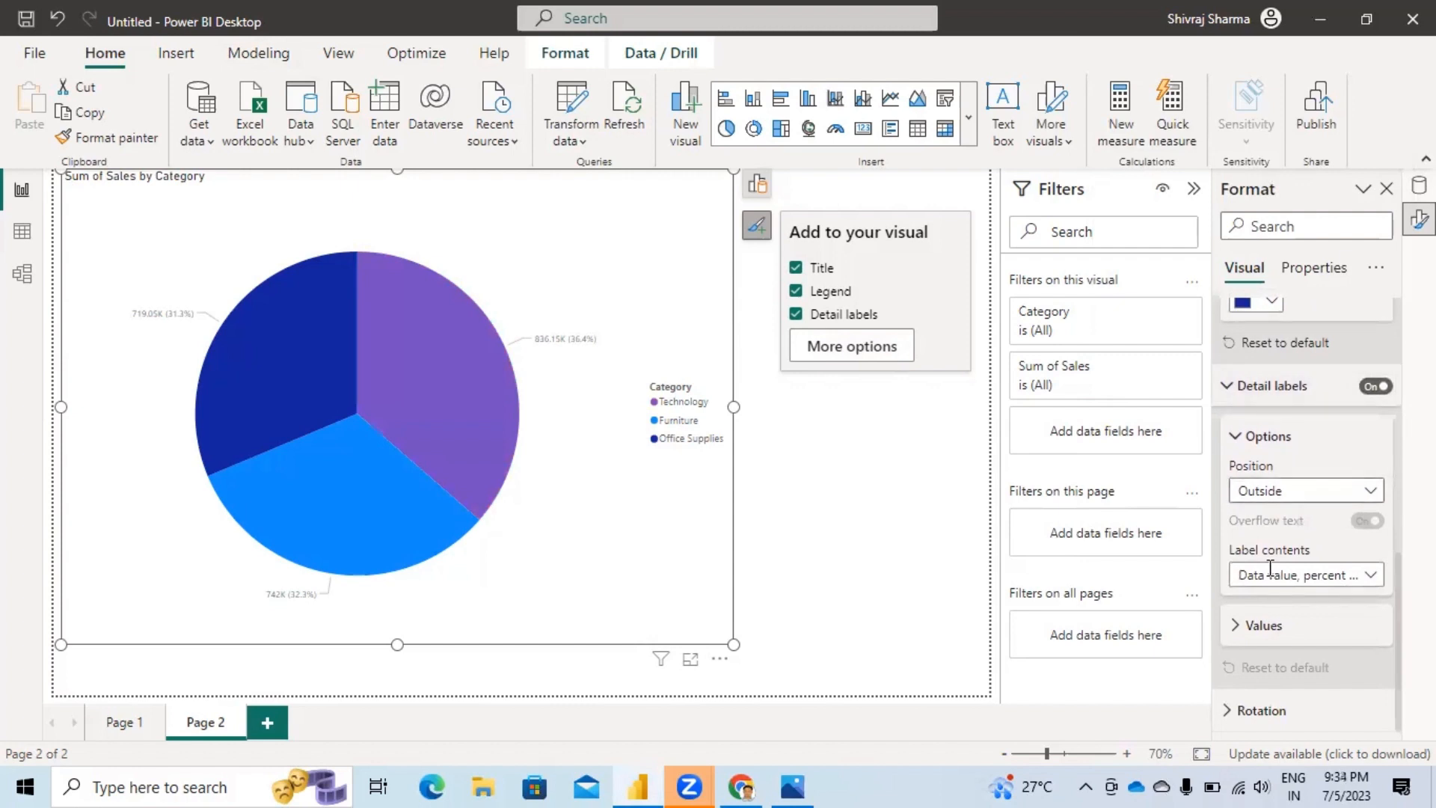
left_click(1315, 626)
scroll(1339, 570, "down", 6)
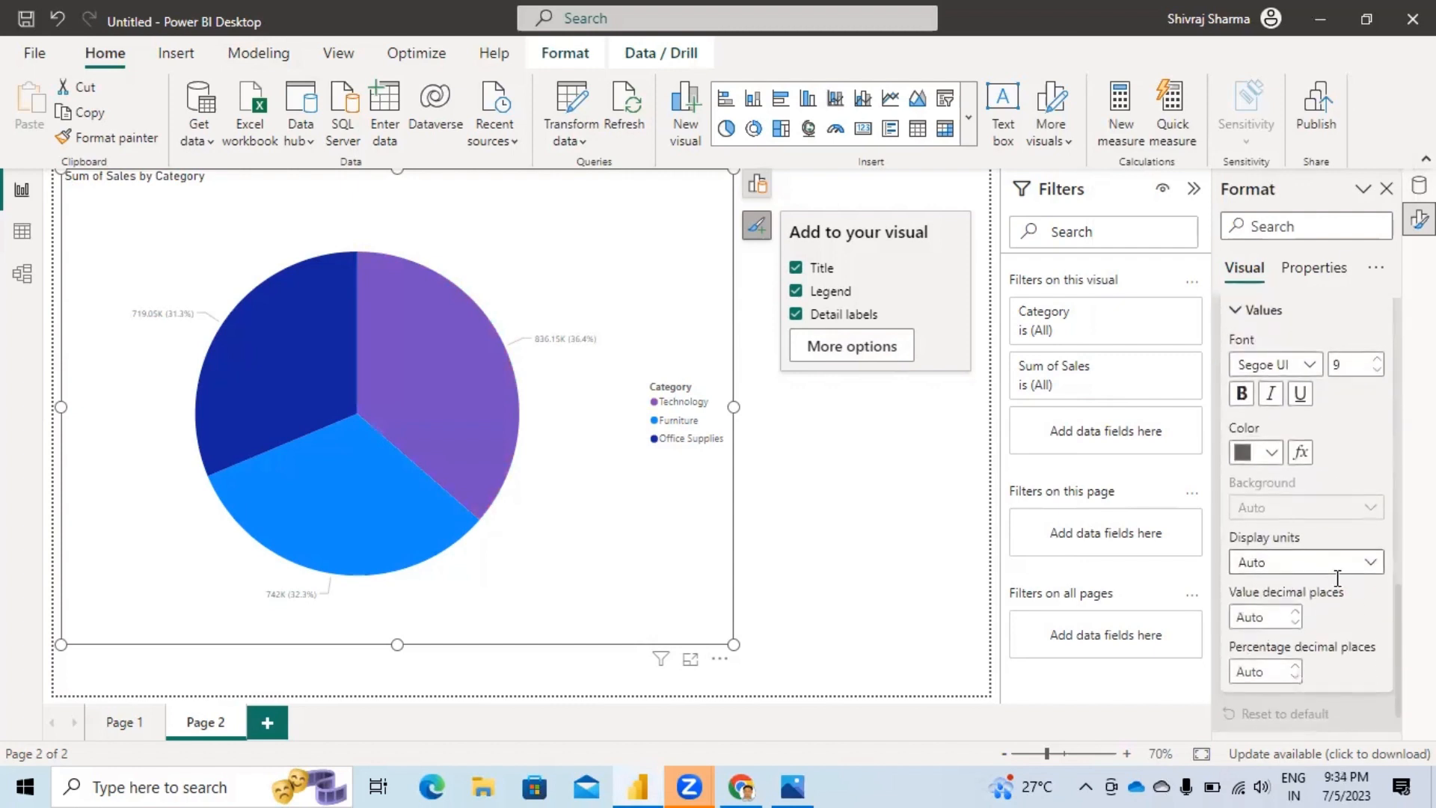
left_click(1371, 555)
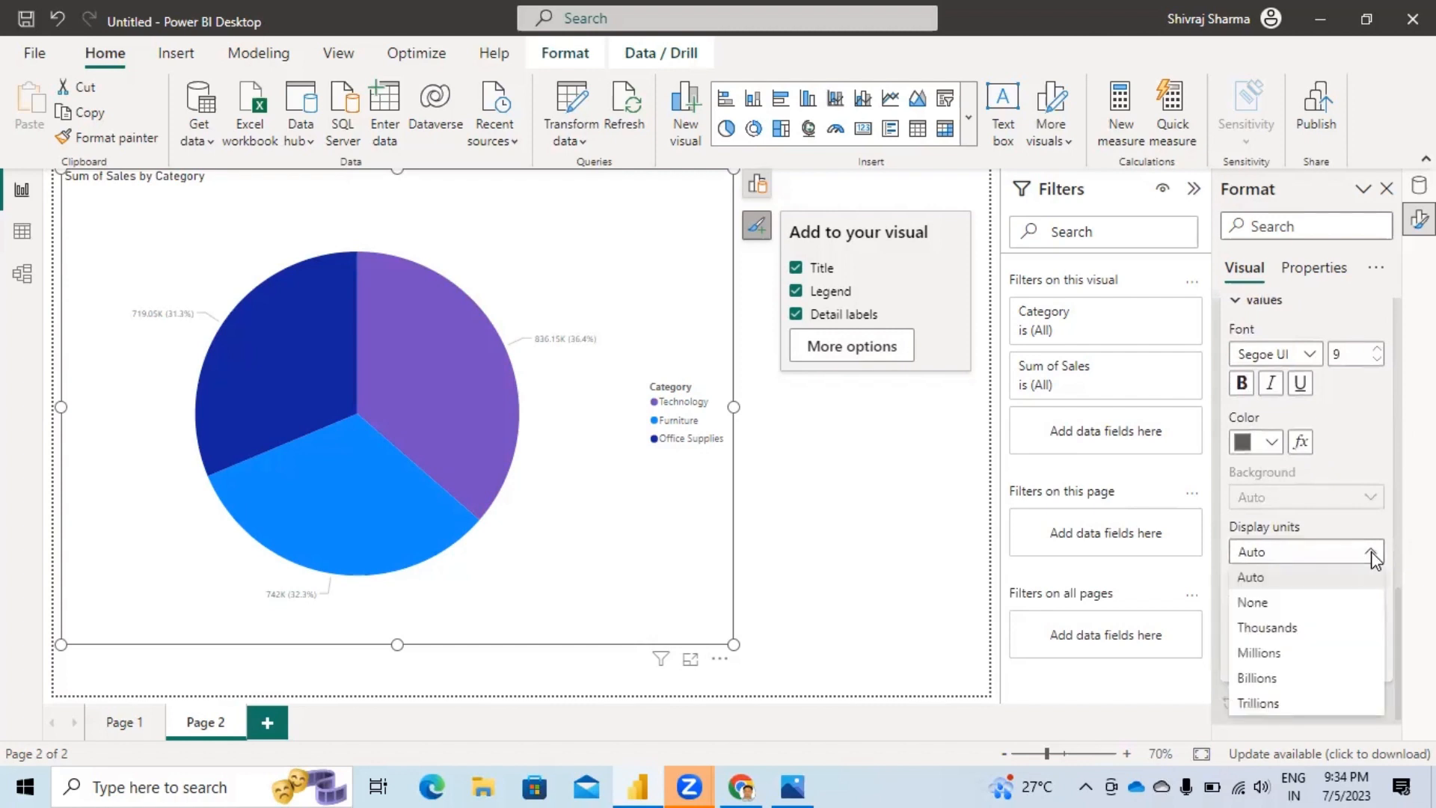
left_click(1255, 596)
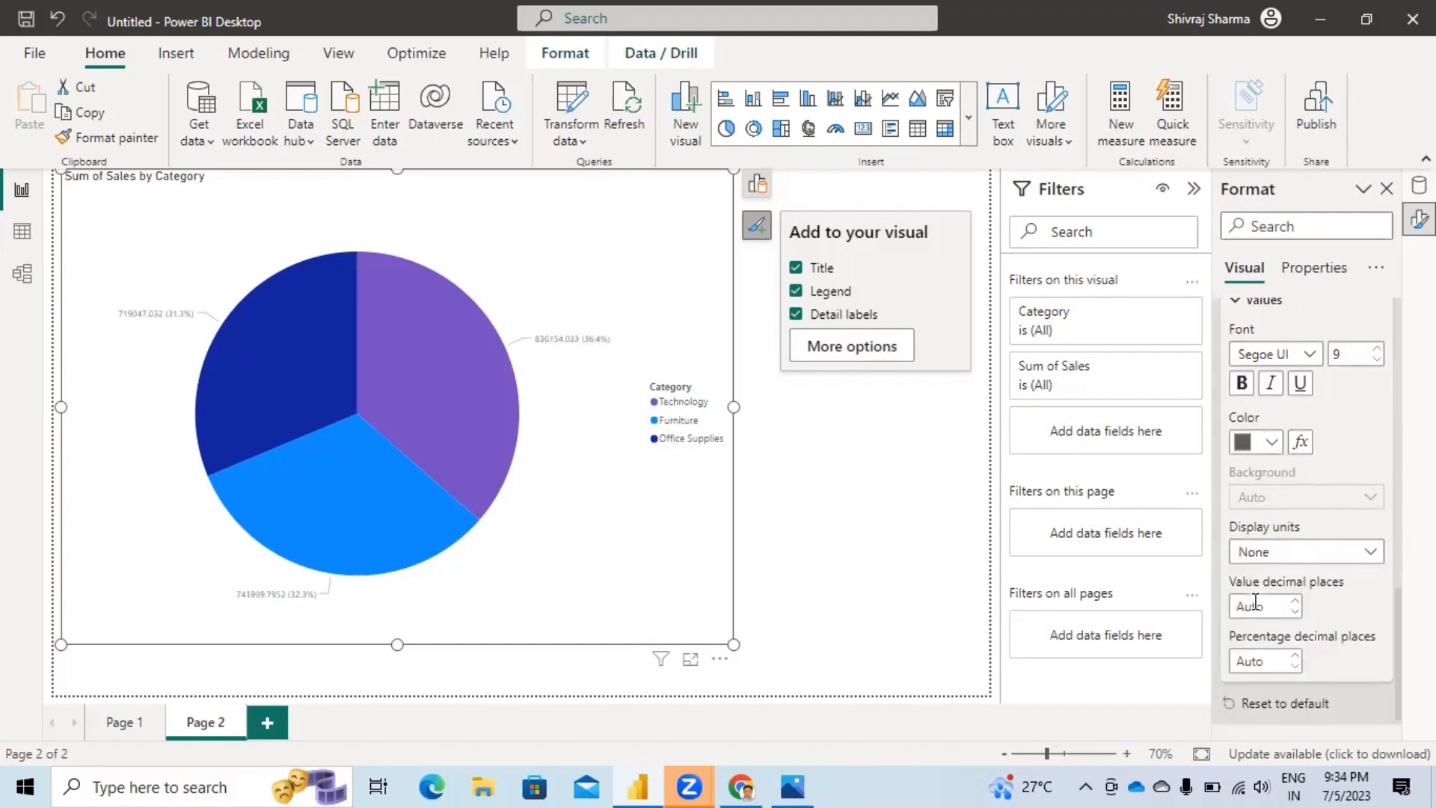
scroll(1378, 535, "down", 1)
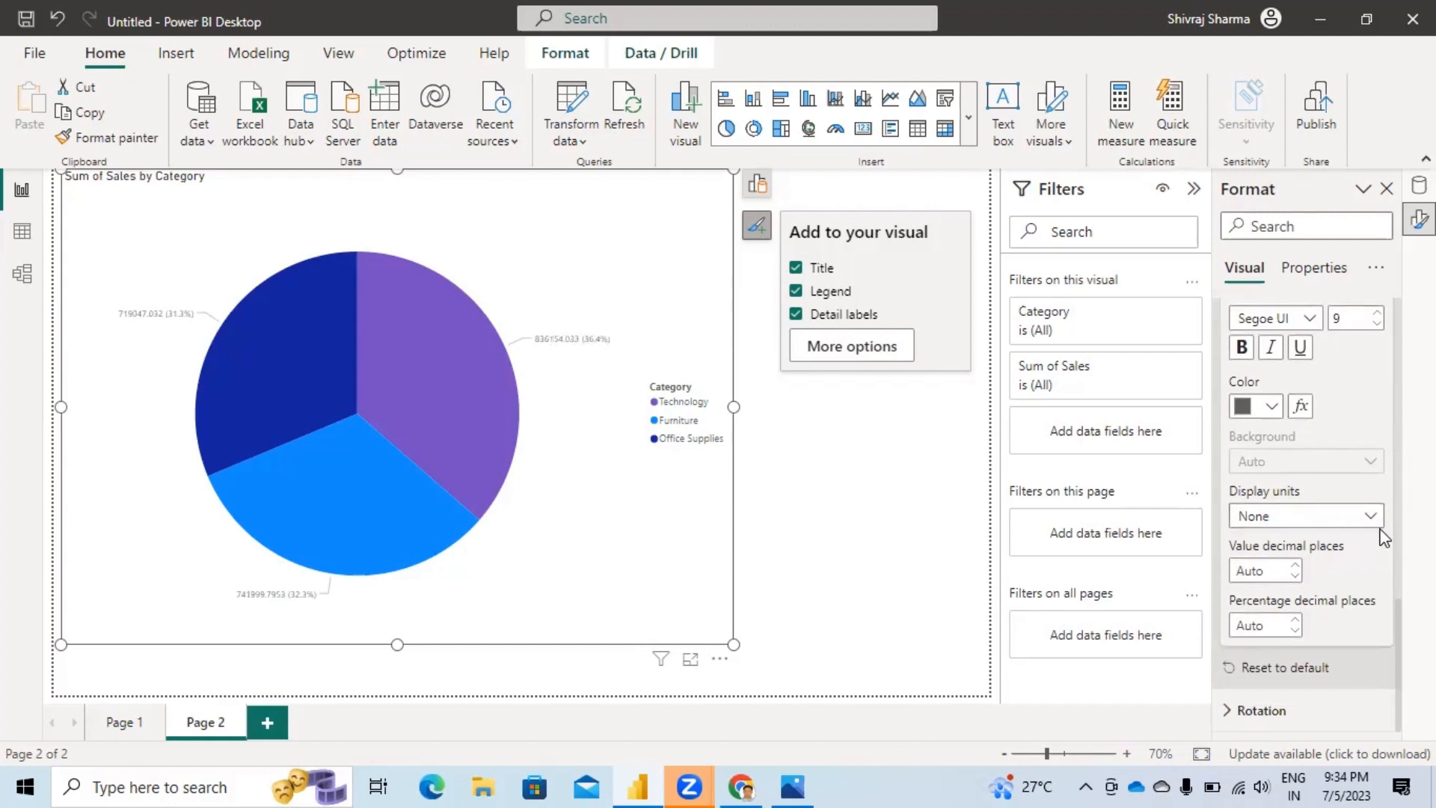
left_click(1291, 581)
Step: Format the detail labels with font size 22, black text and 0 percentage decimal places
left_click(1377, 315)
left_click(1377, 314)
left_click(1377, 315)
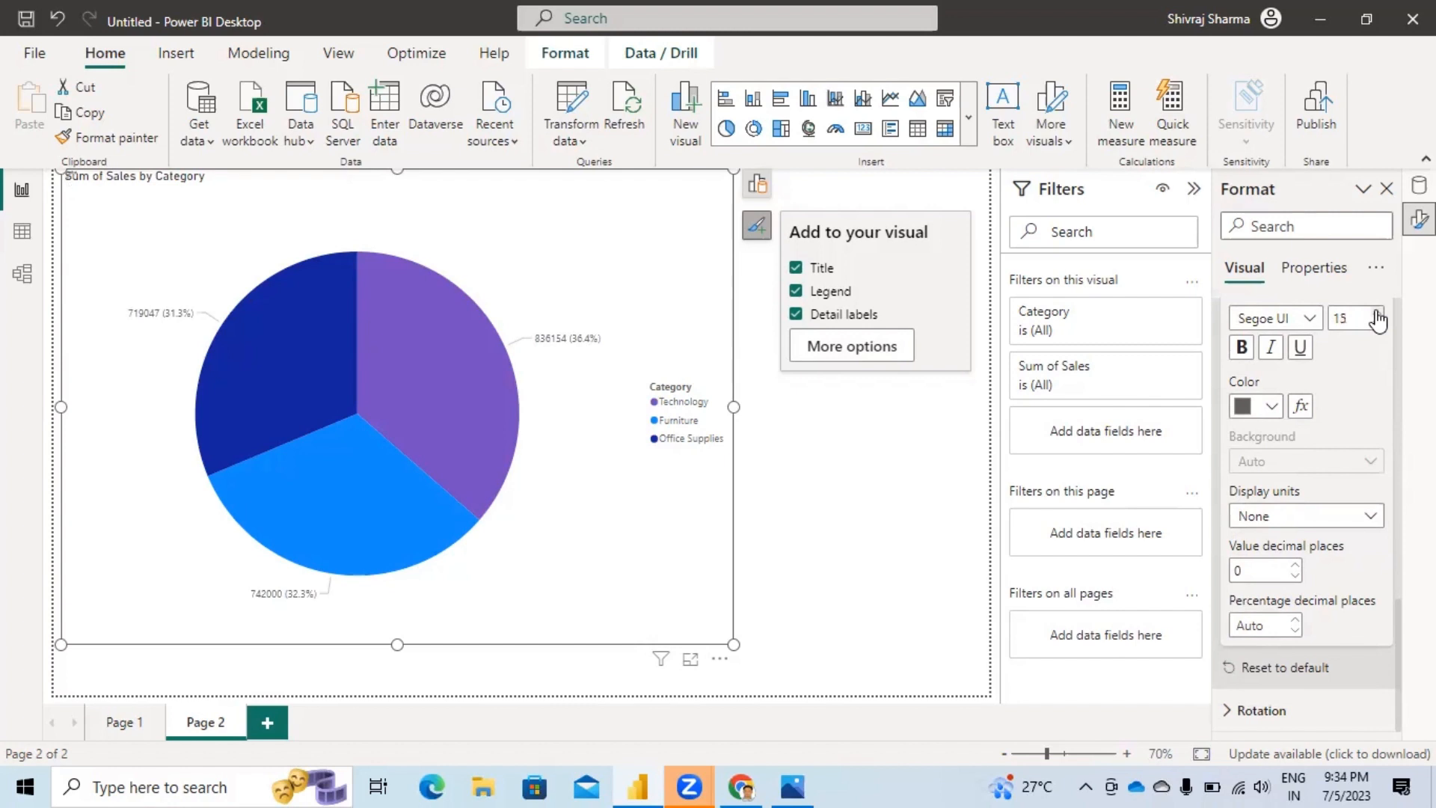
left_click(1377, 315)
left_click(1377, 314)
left_click(1377, 314)
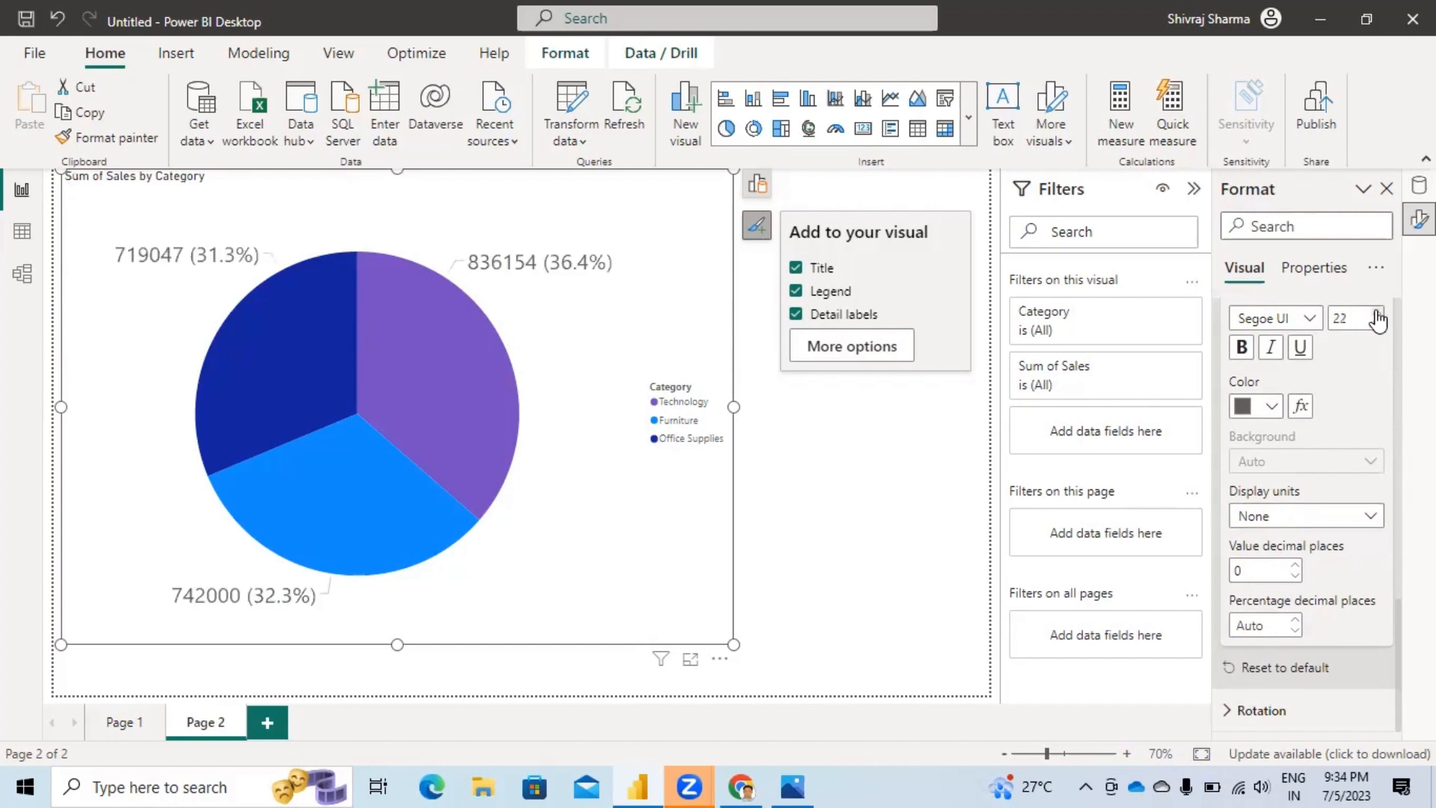
left_click(1269, 406)
left_click(1149, 315)
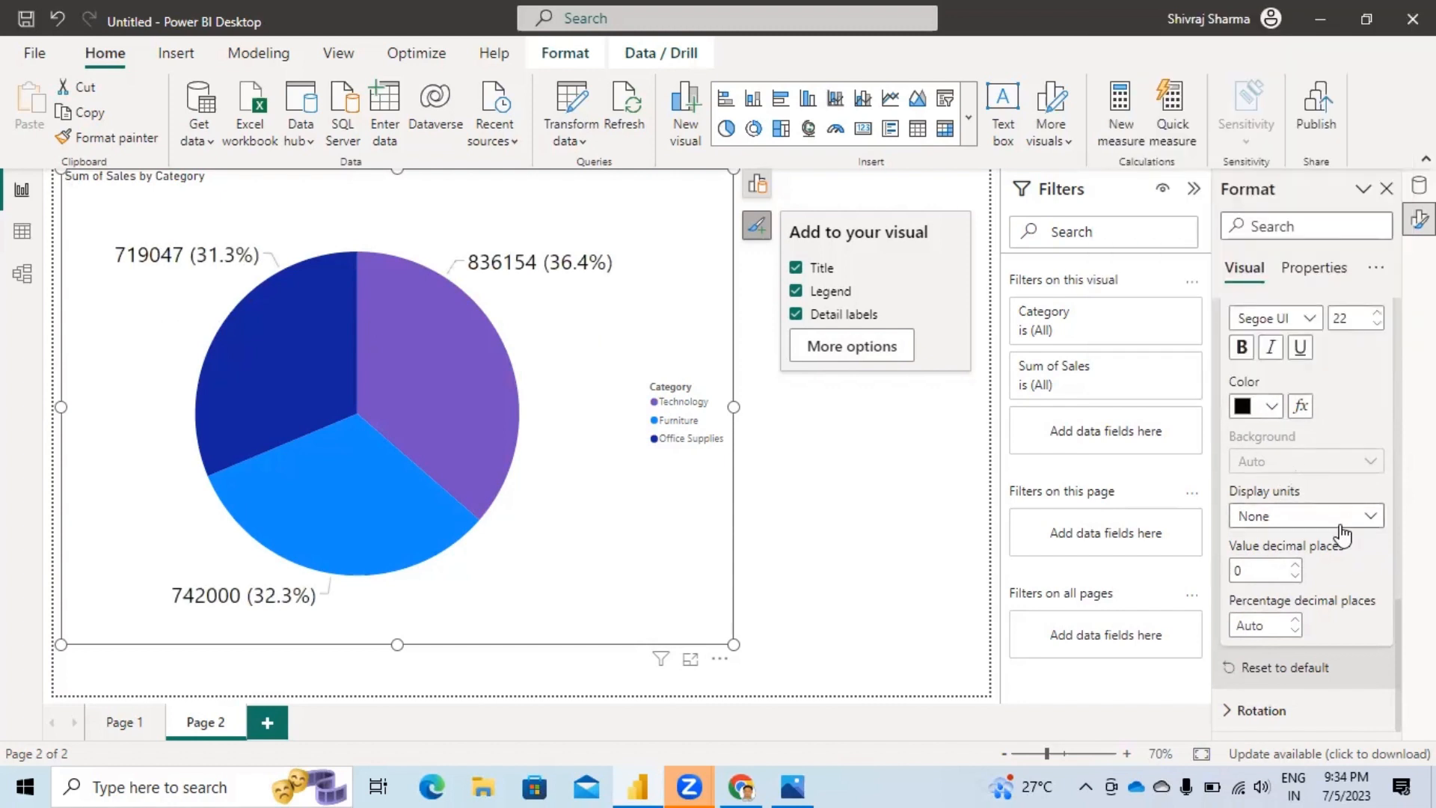
left_click(1295, 630)
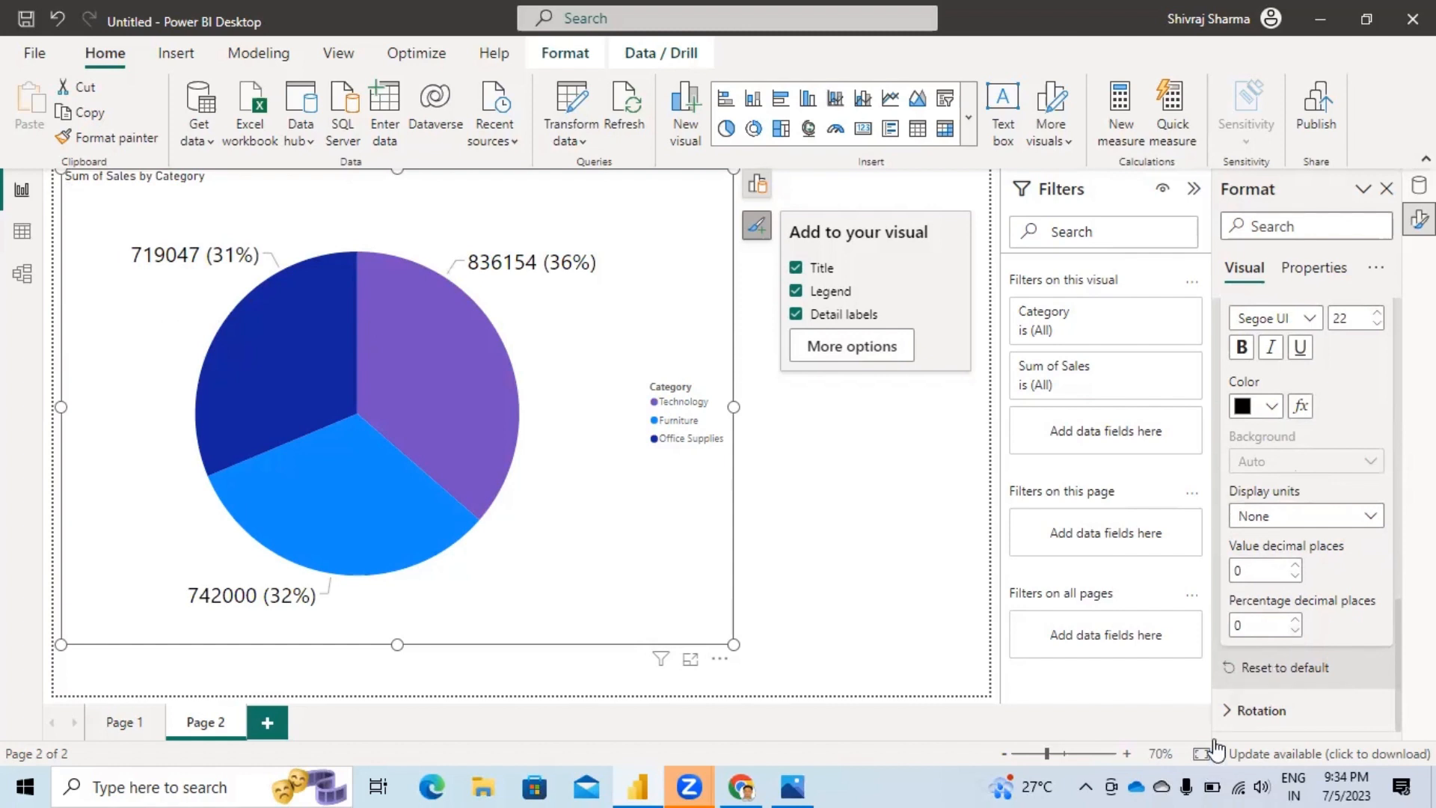
Step: Rotate the pie chart by 68°, close the formatting options and highlight the Office Supplies slice
left_click(1233, 711)
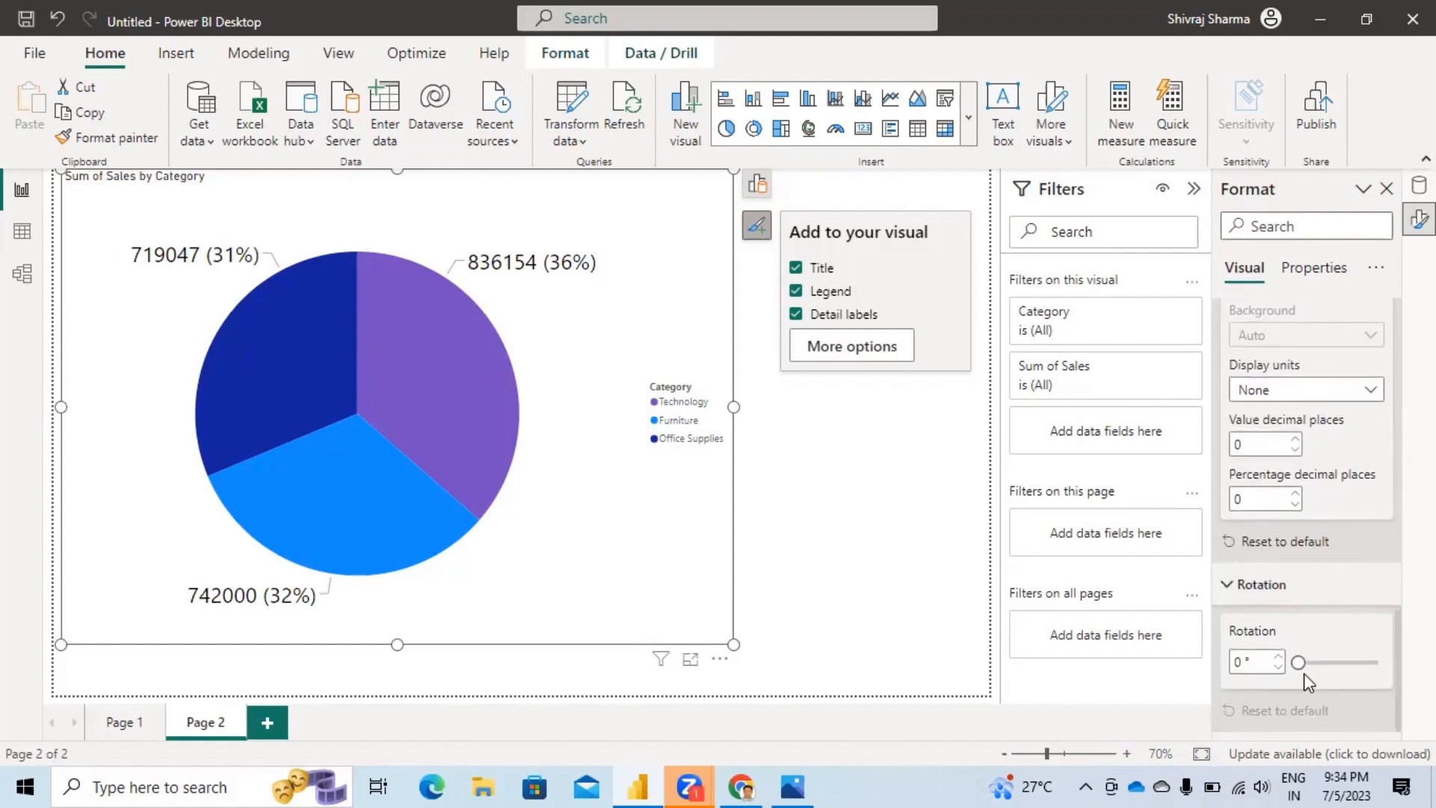
left_click_drag(1302, 661, 1313, 652)
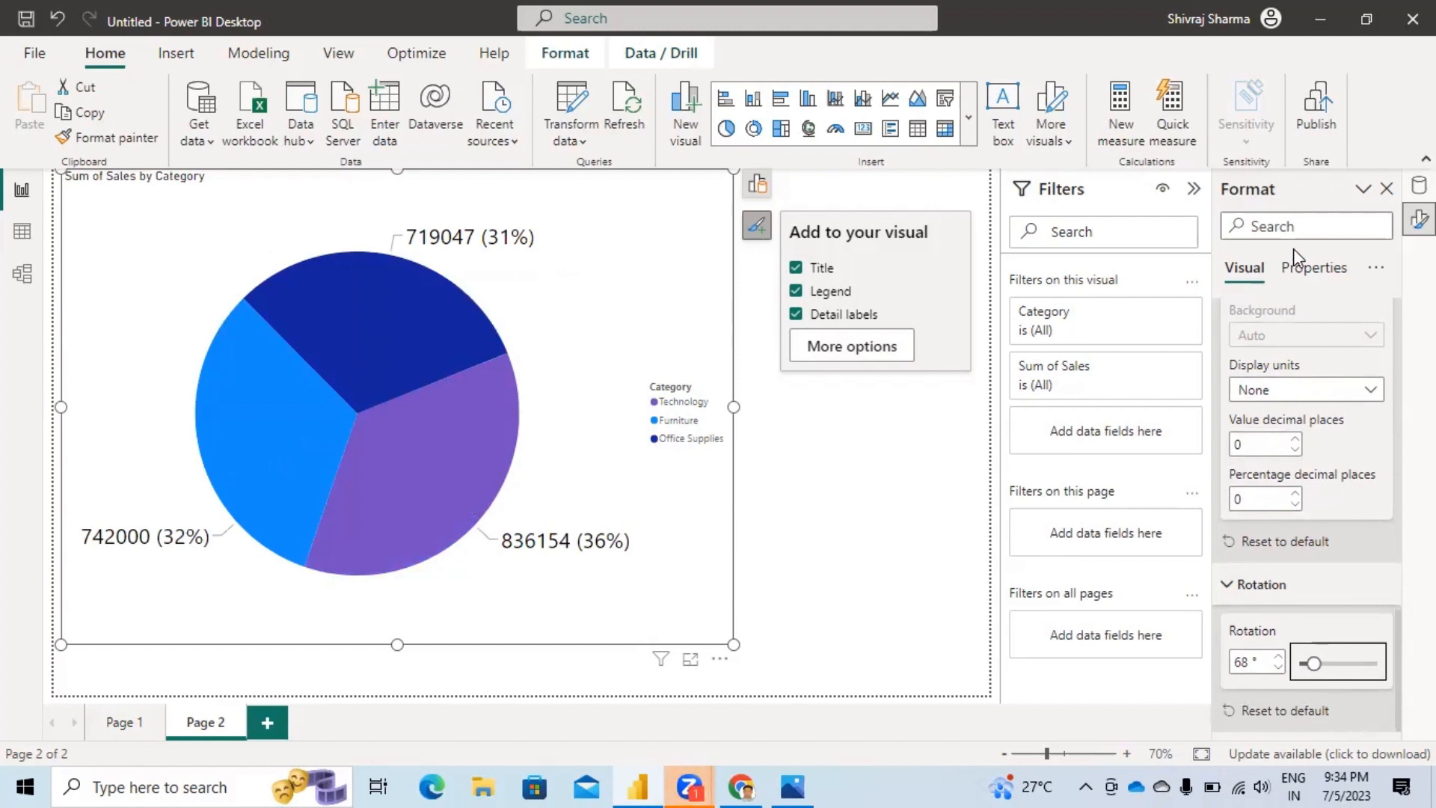
left_click(1386, 190)
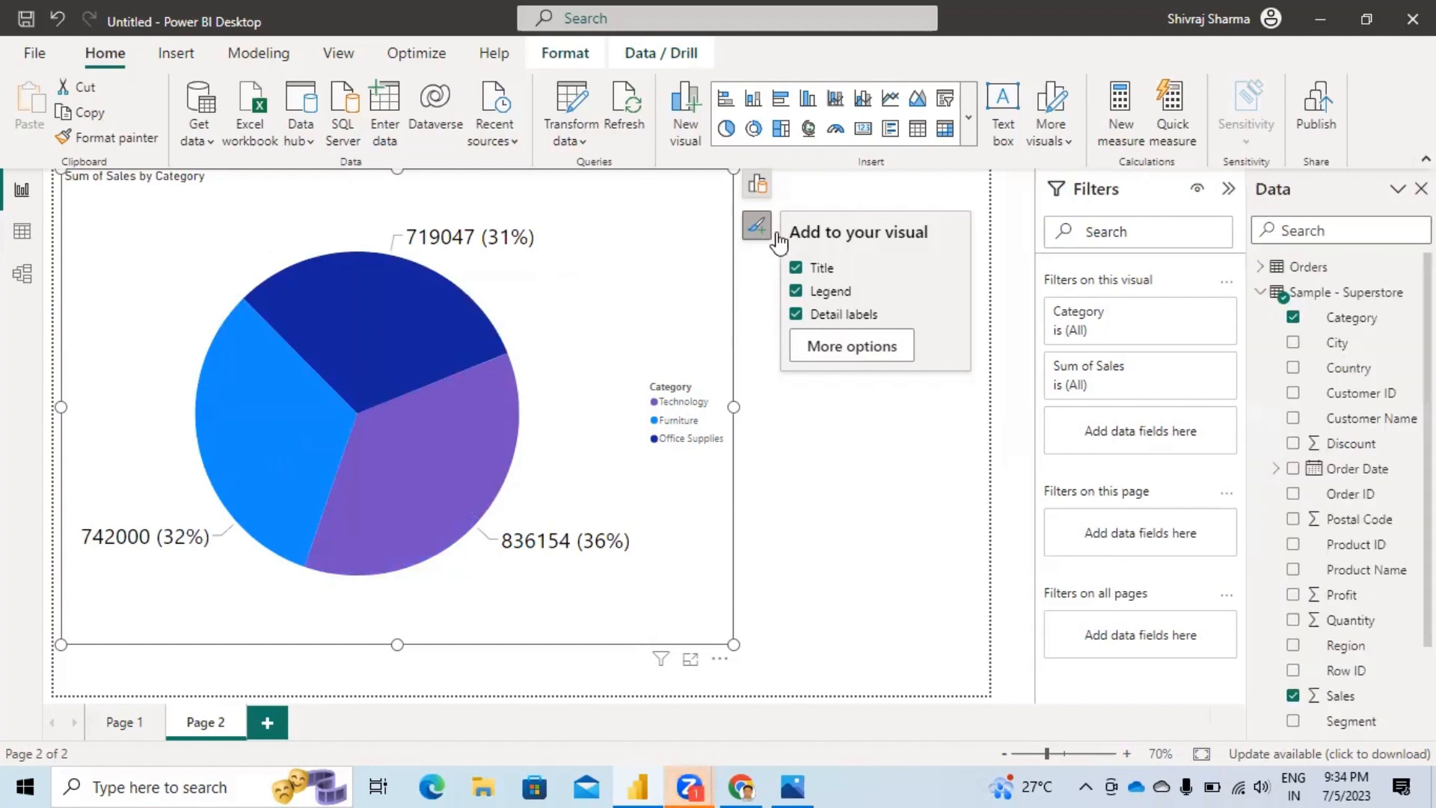
left_click(392, 352)
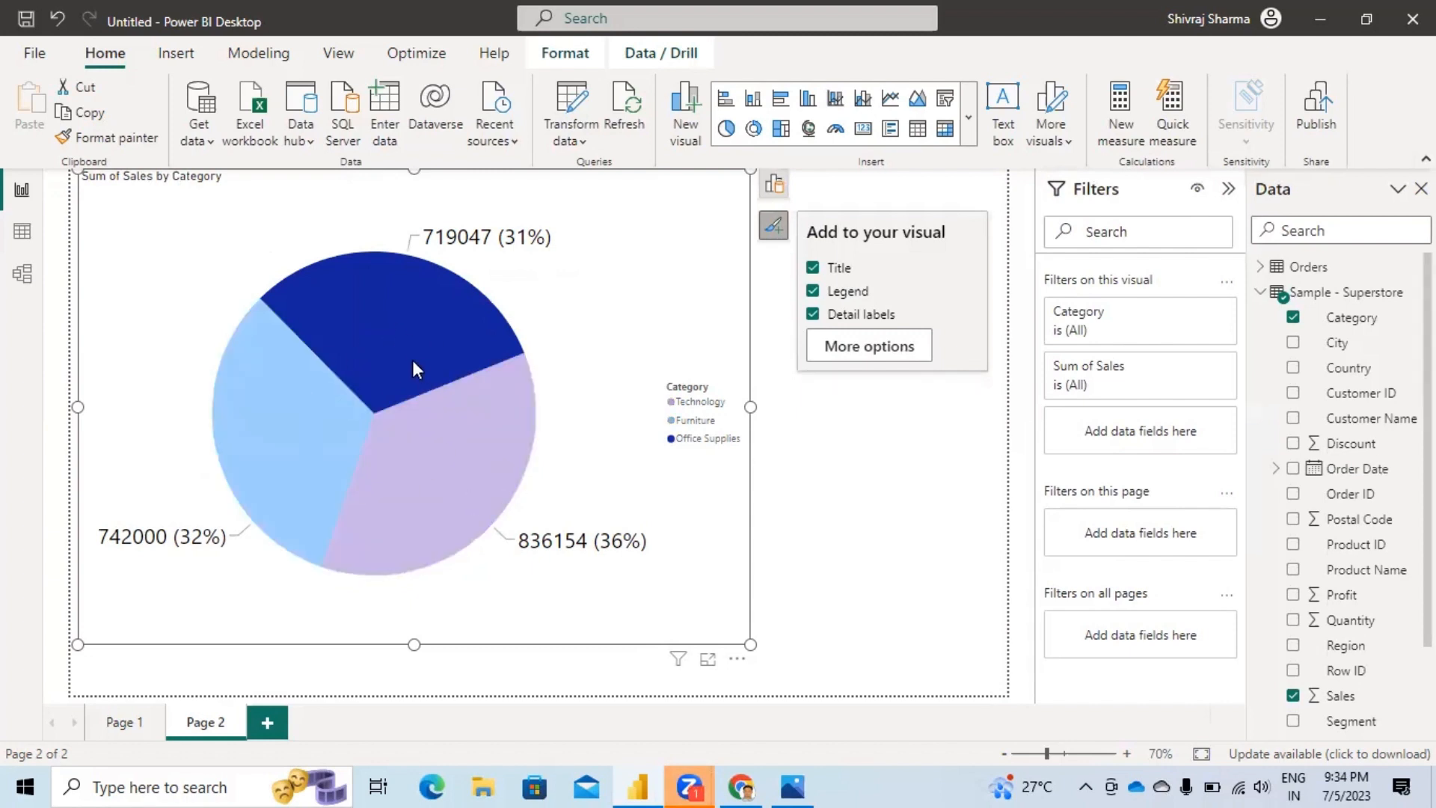
Step: Clear the slice highlight and examine the pie chart's detail label options and value formatting
left_click(637, 327)
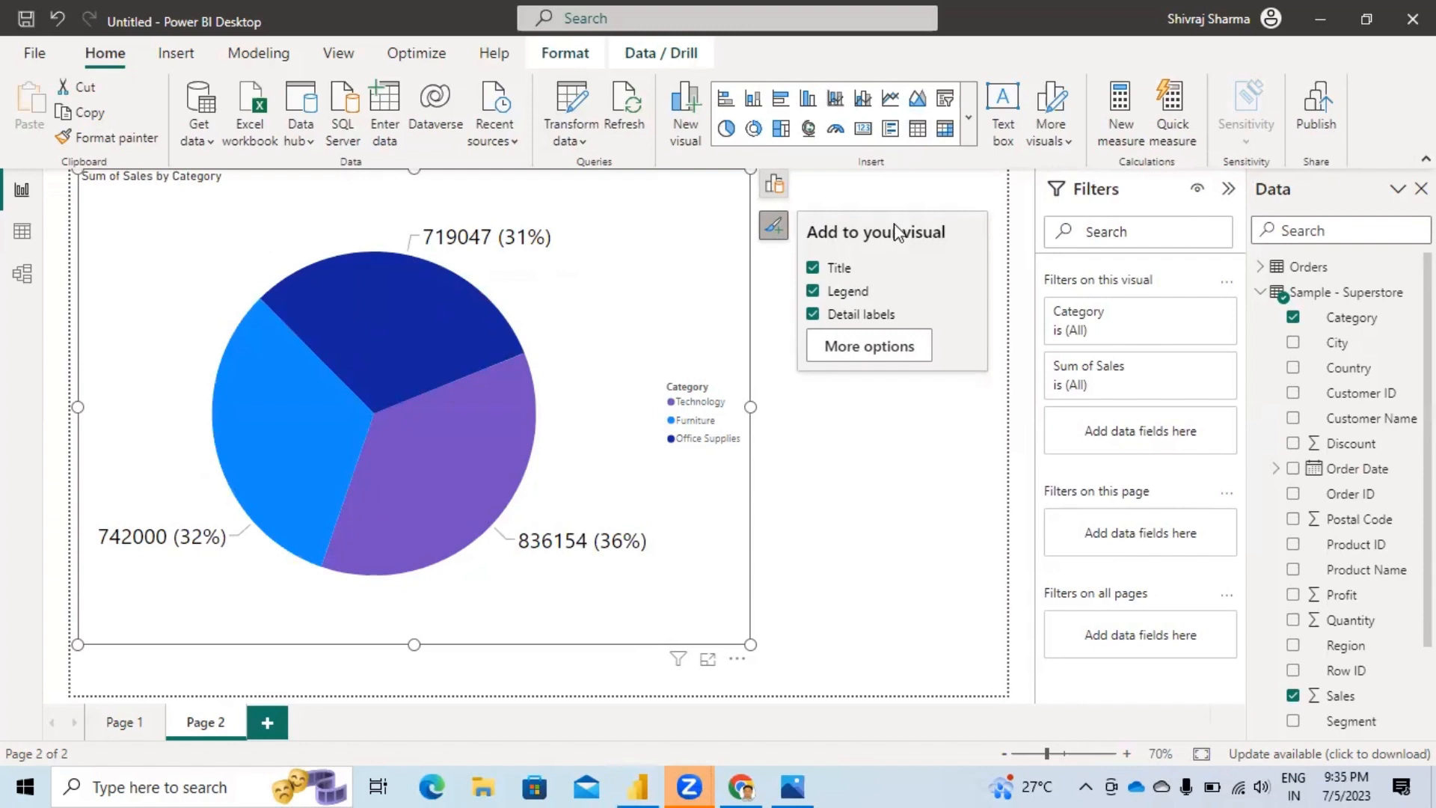
left_click(868, 353)
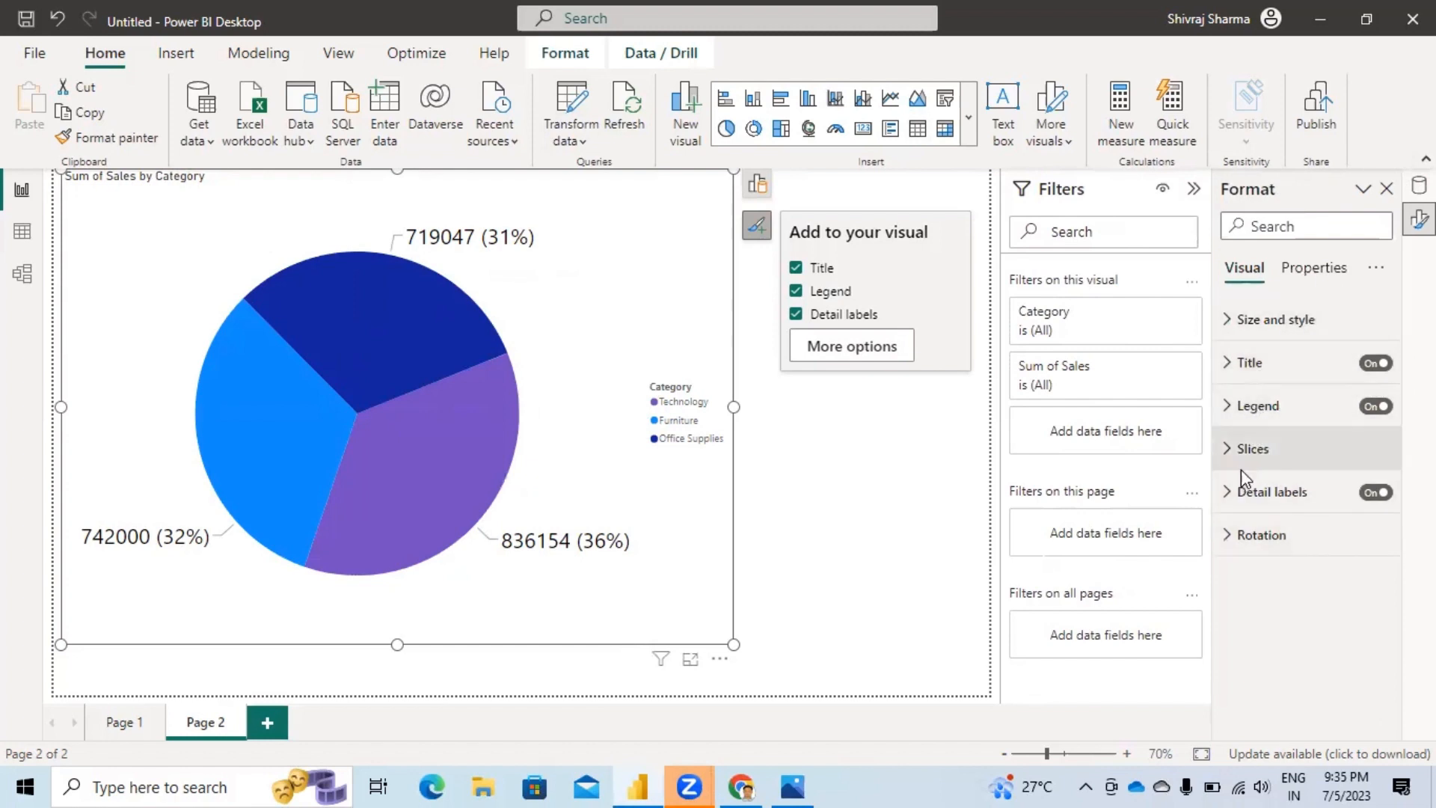
left_click(1228, 499)
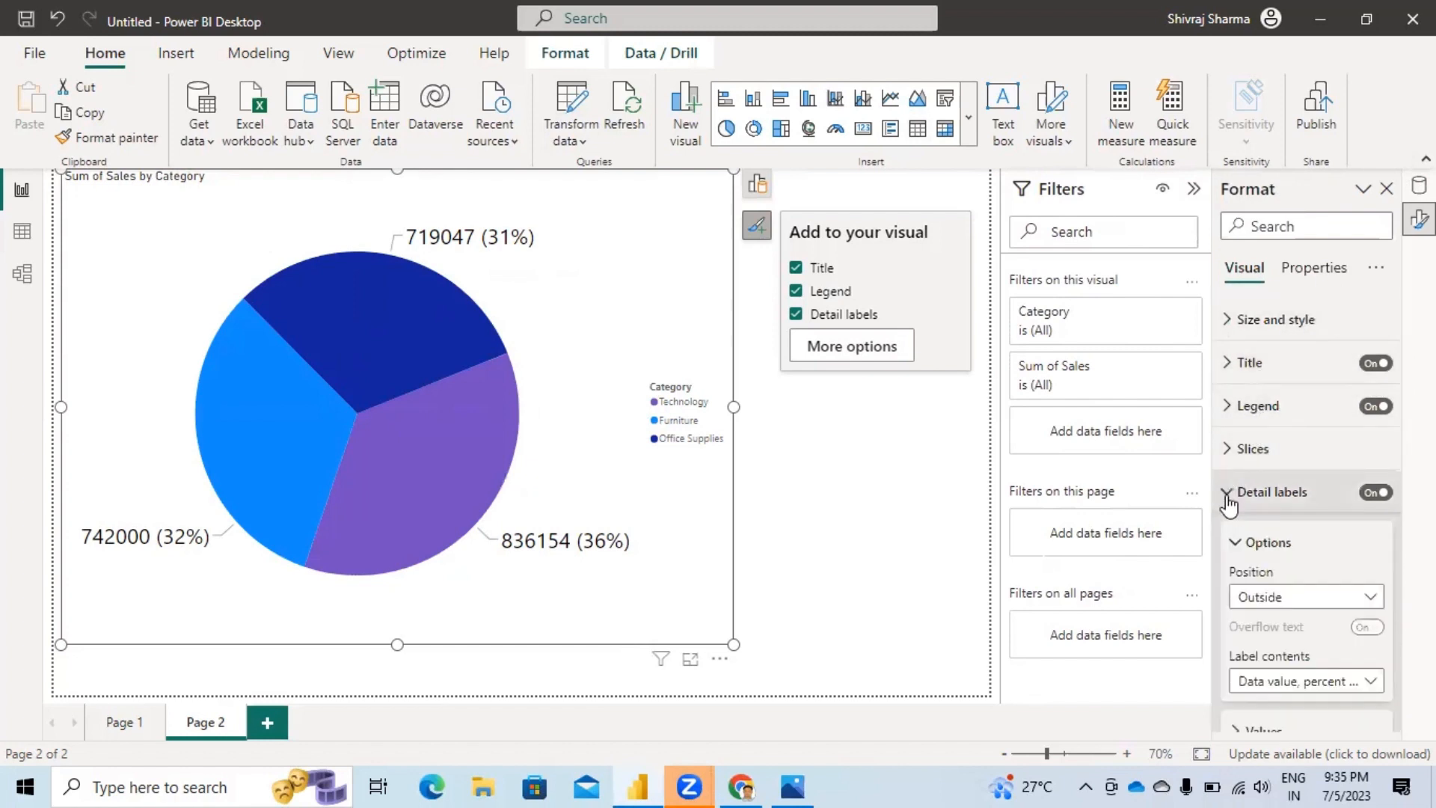
scroll(1279, 521, "down", 2)
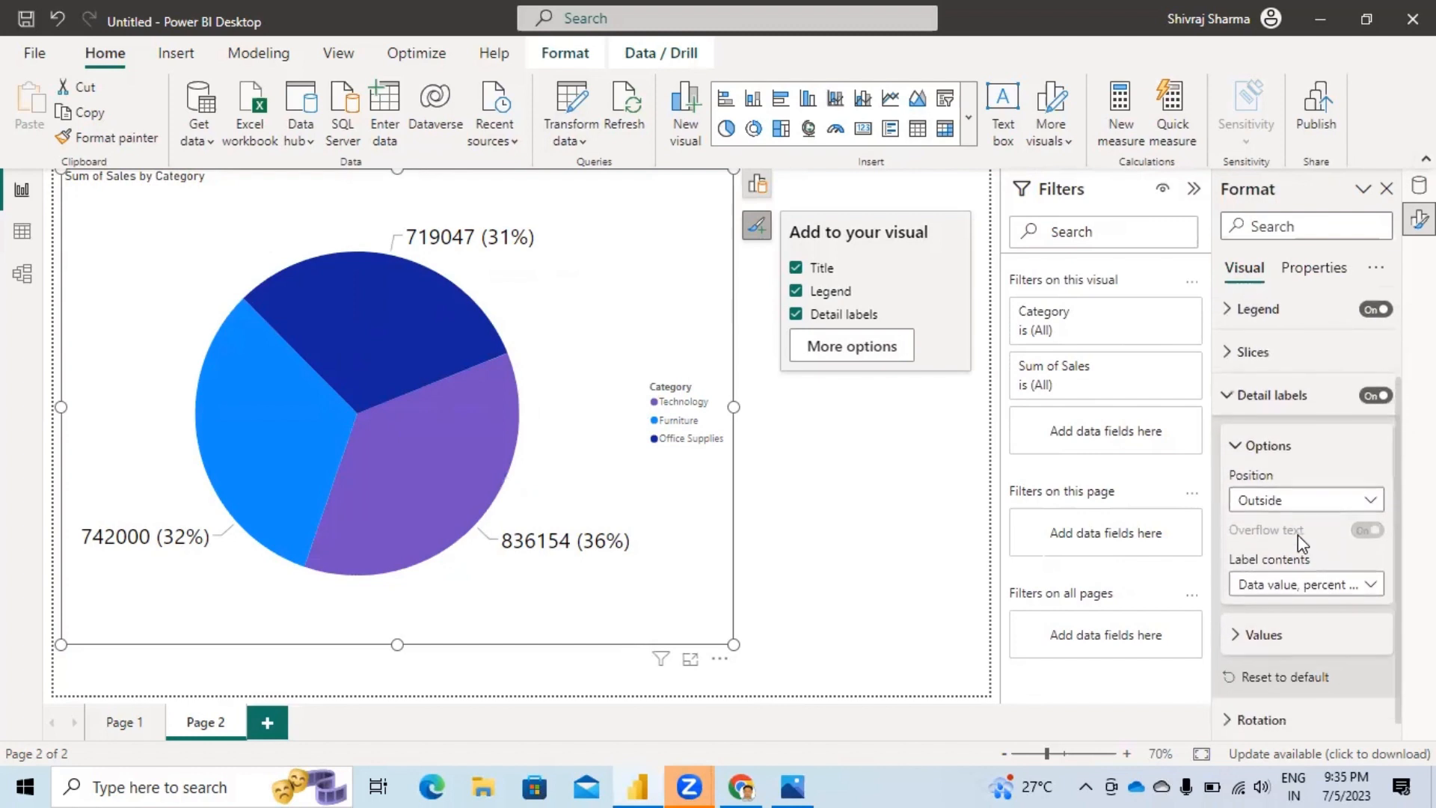
left_click(1234, 627)
scroll(1352, 610, "down", 5)
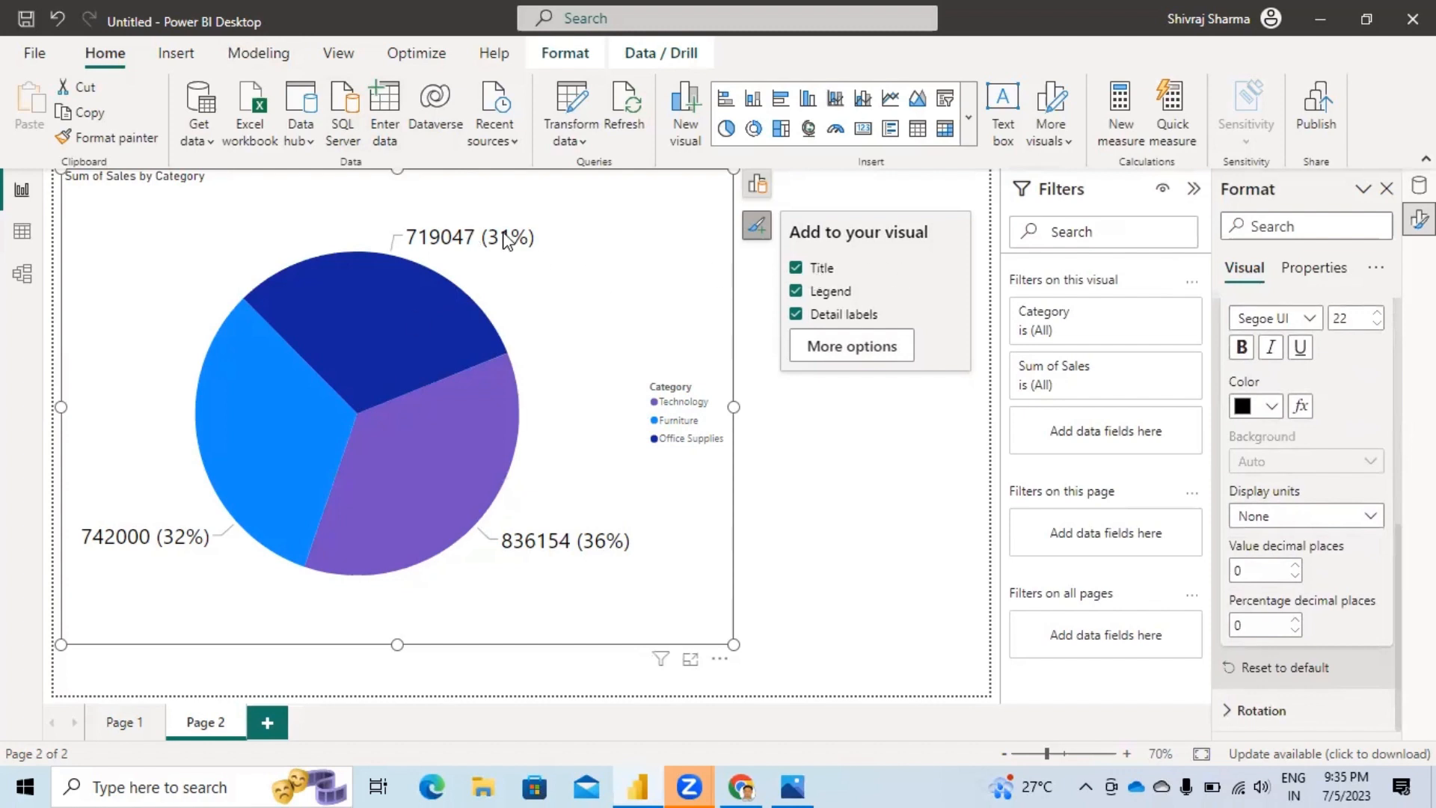
left_click(426, 320)
left_click(544, 300)
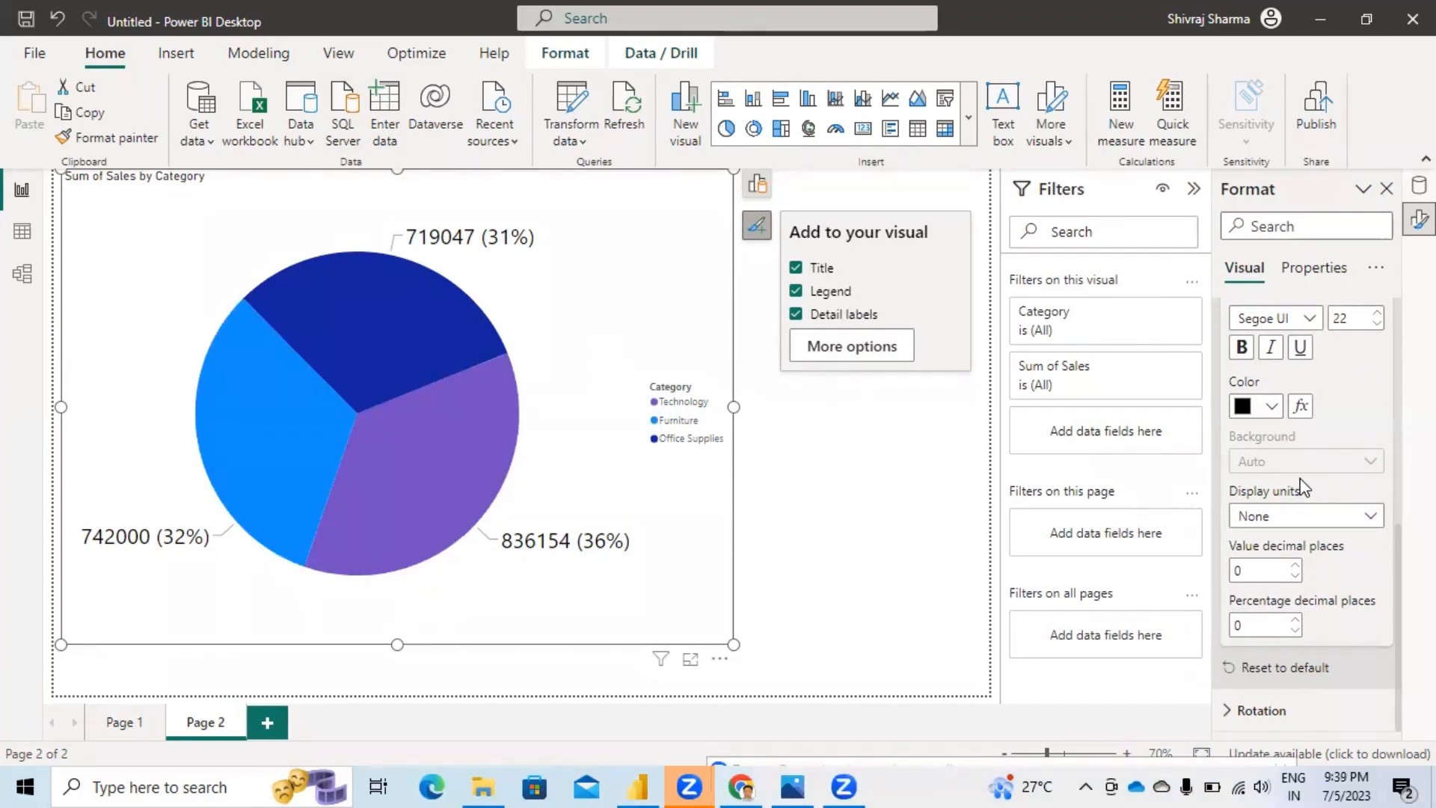
Step: Shorten the pie chart's title text to "Sales by Category"
scroll(1298, 482, "up", 5)
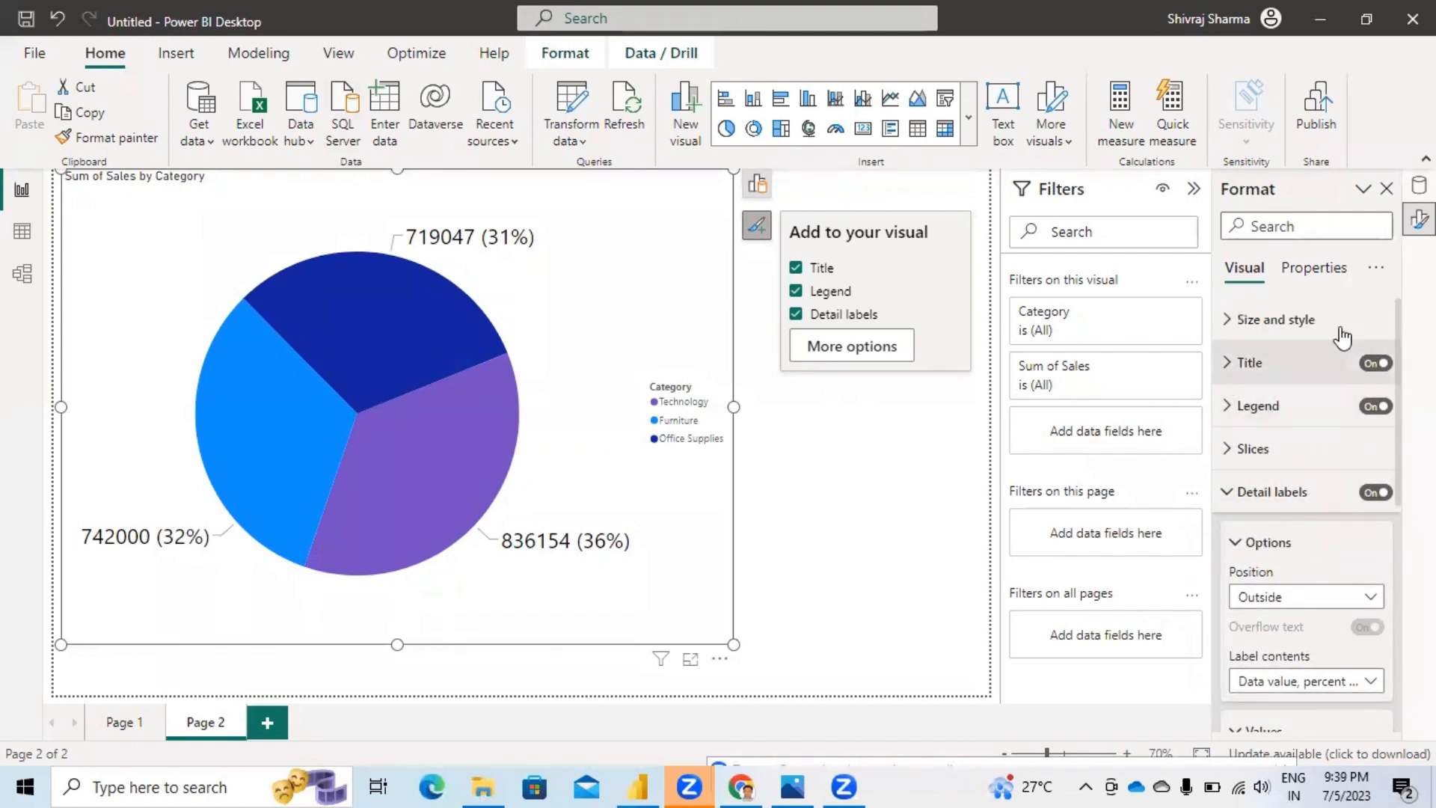
left_click(1227, 327)
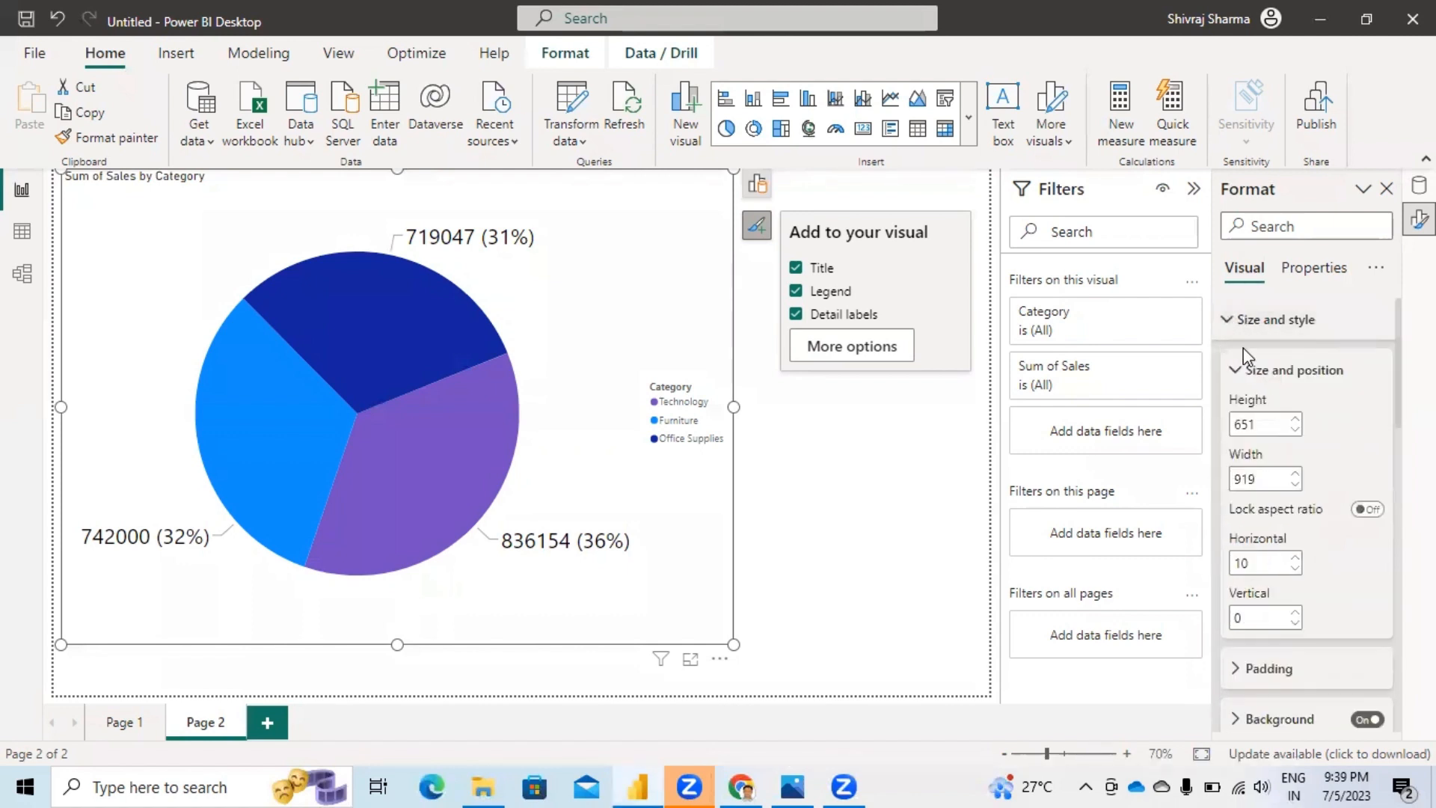
scroll(1310, 534, "down", 5)
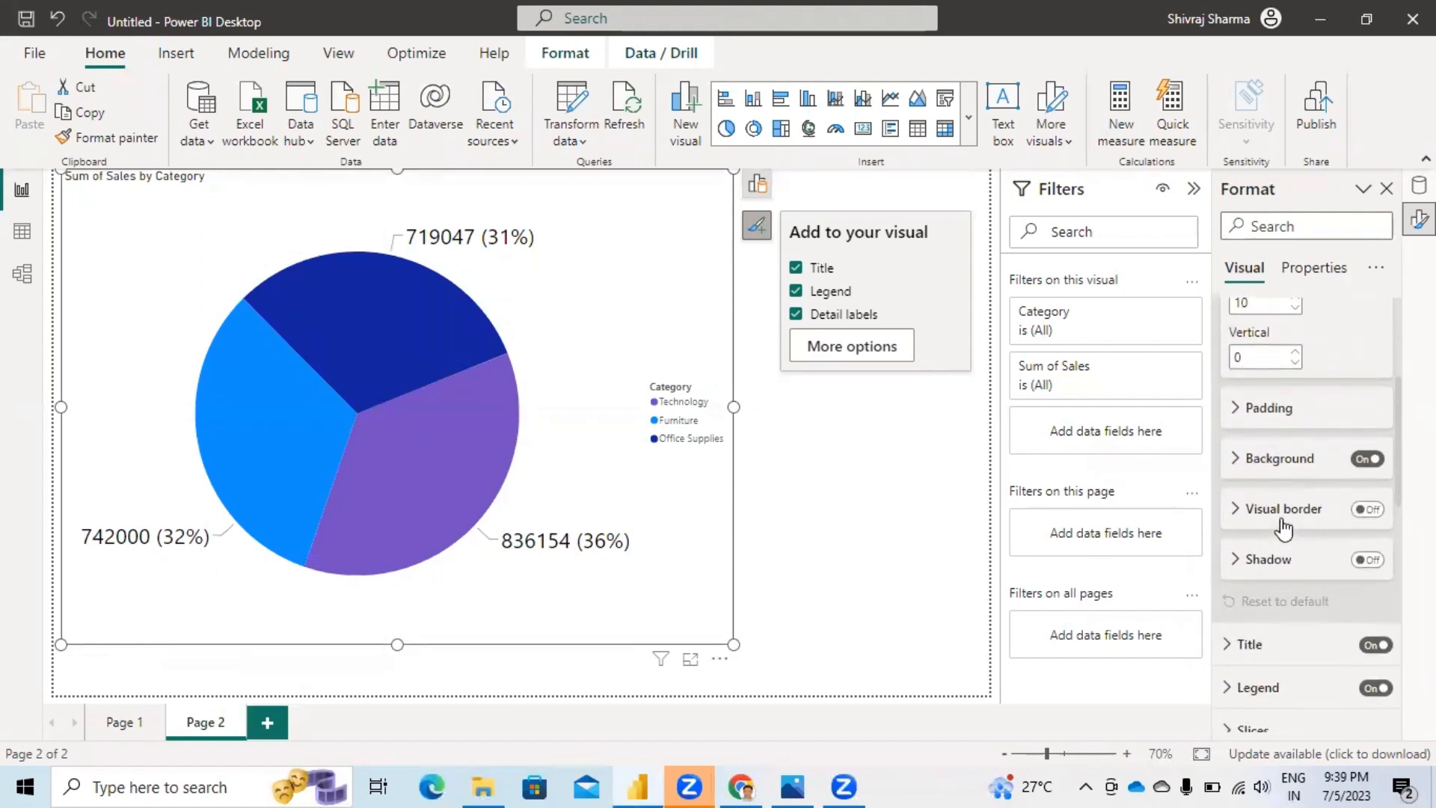
scroll(1284, 528, "down", 3)
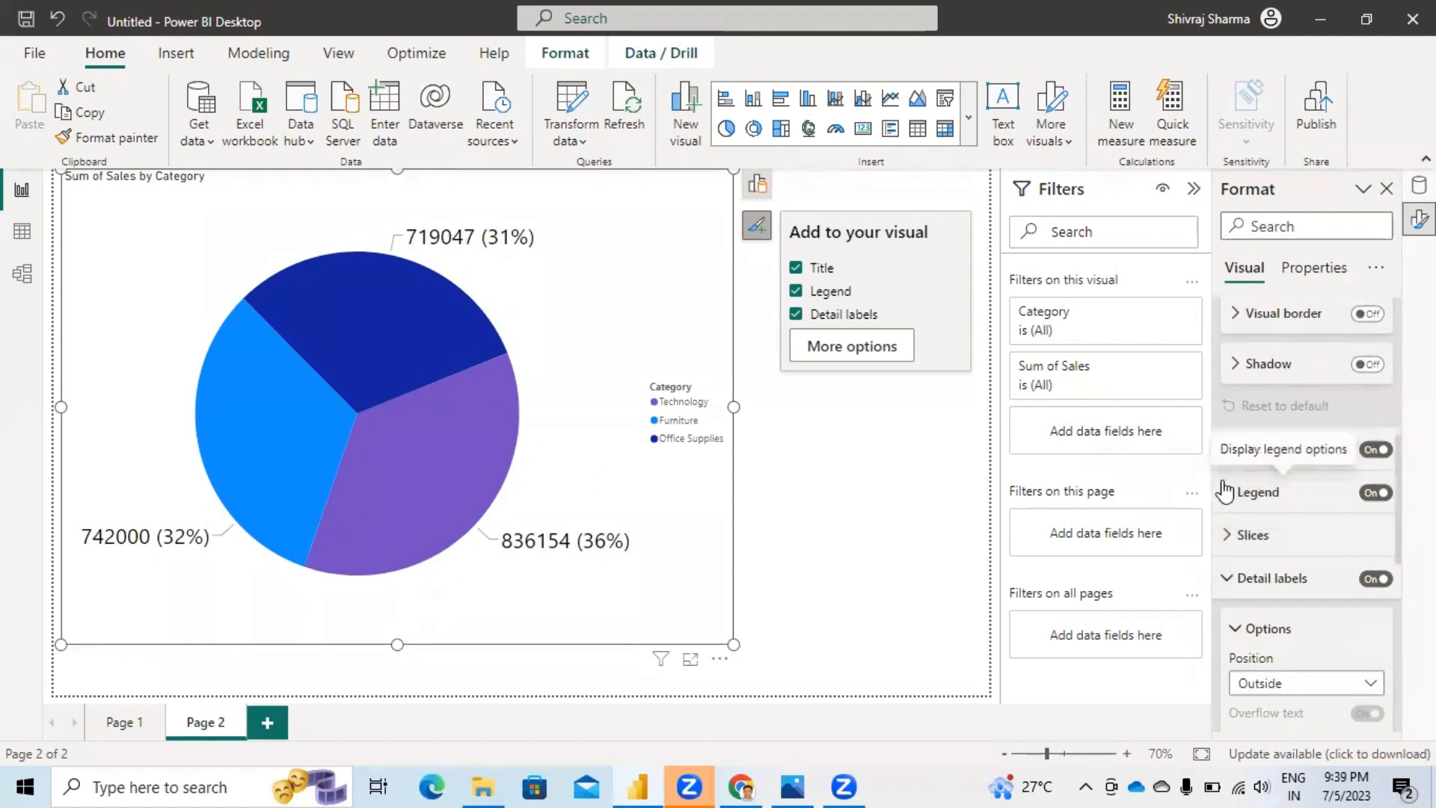
left_click(1232, 454)
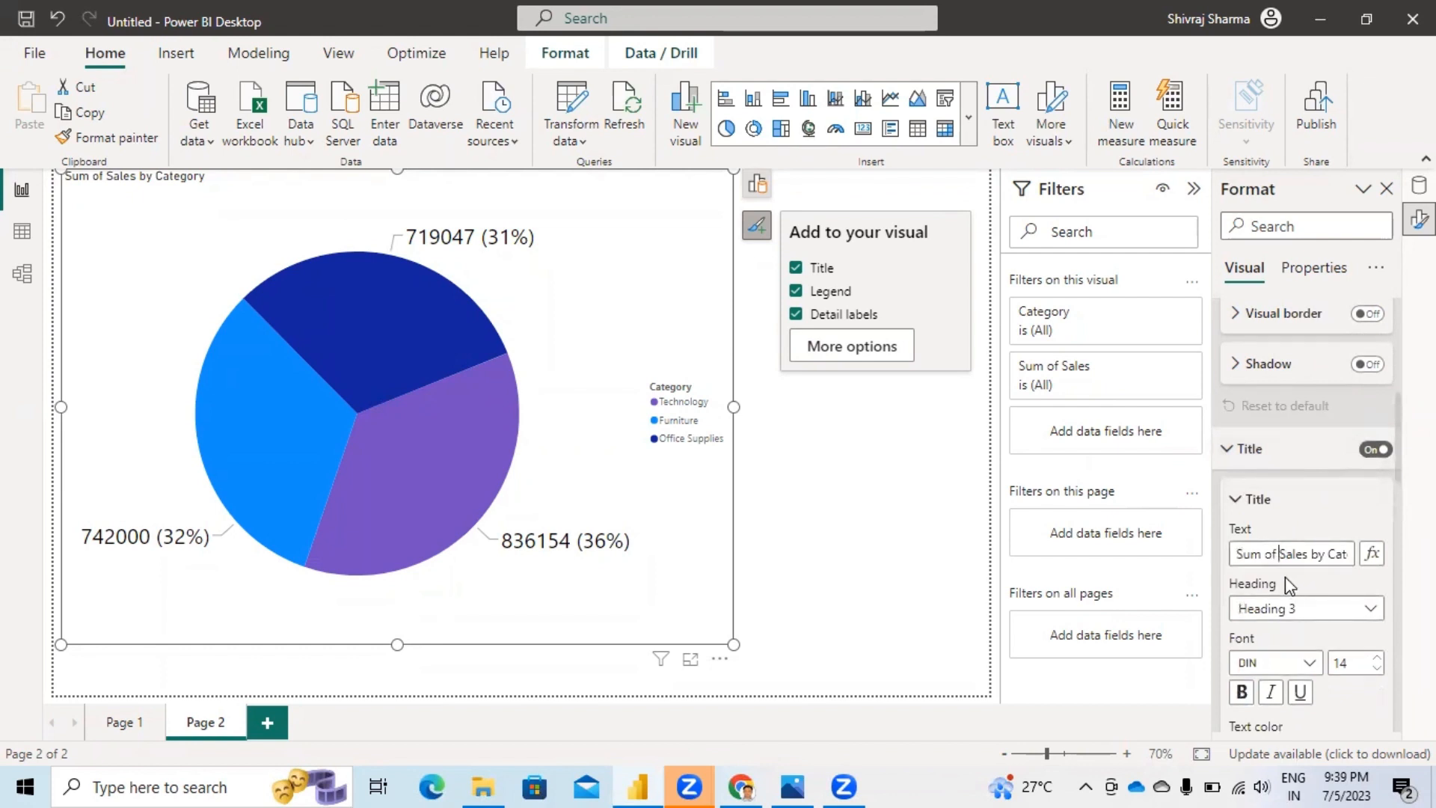
key("BackSpace")
key("BackSpace")
key("BackSpace")
key("BackSpace")
key("BackSpace")
key("BackSpace")
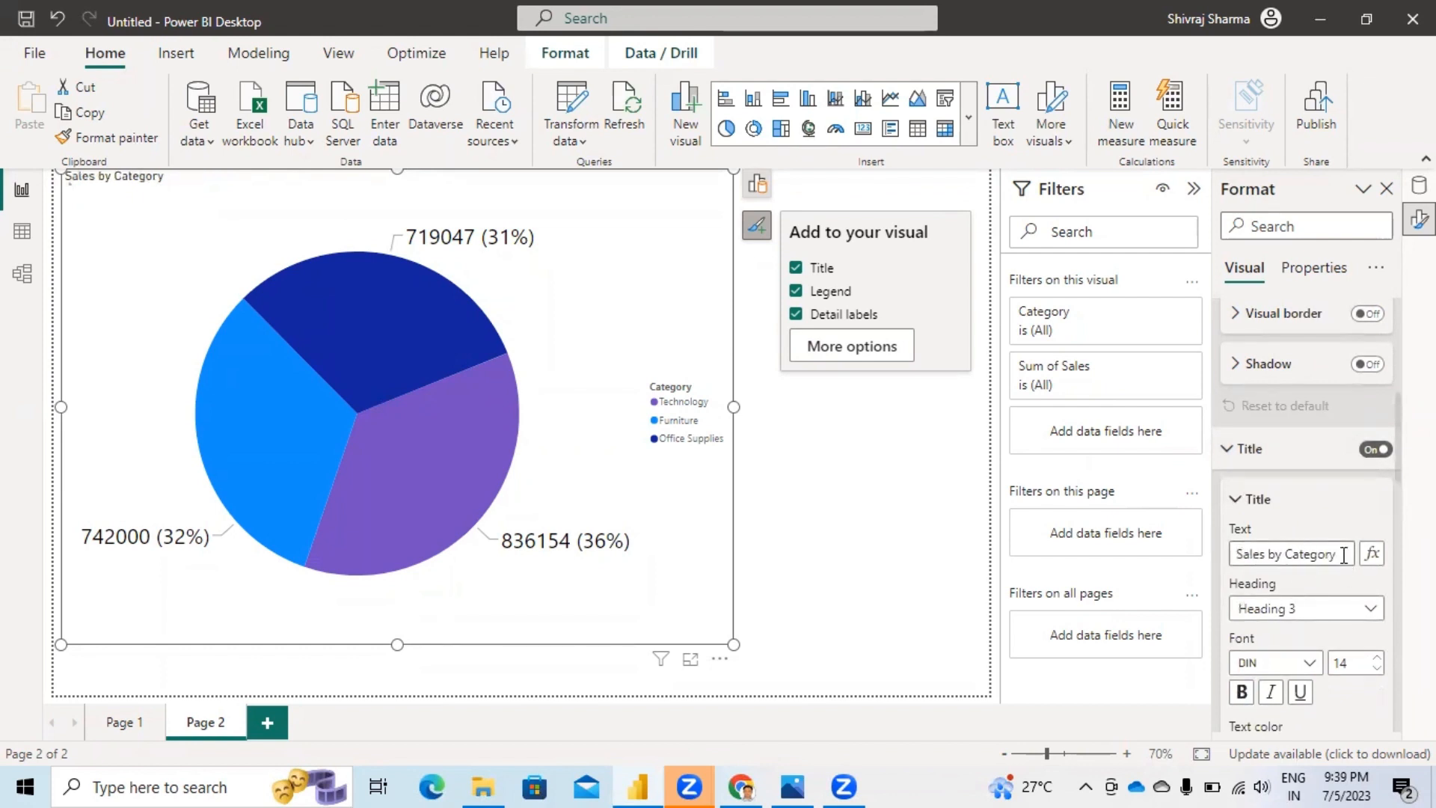
Step: Examine the pie chart's remaining title, legend and detail label formatting settings and its assigned data fields
scroll(1340, 557, "down", 5)
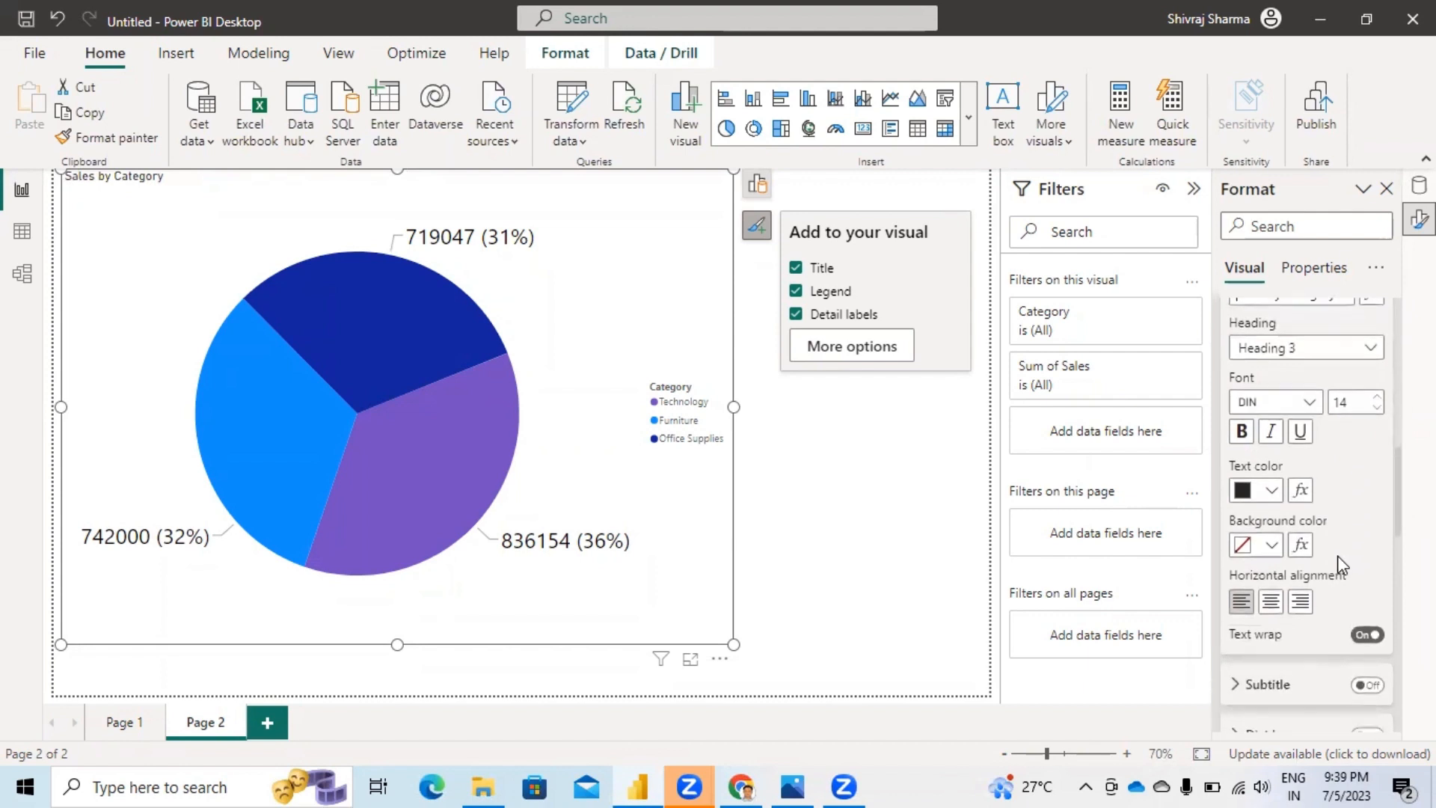
scroll(1340, 566, "down", 2)
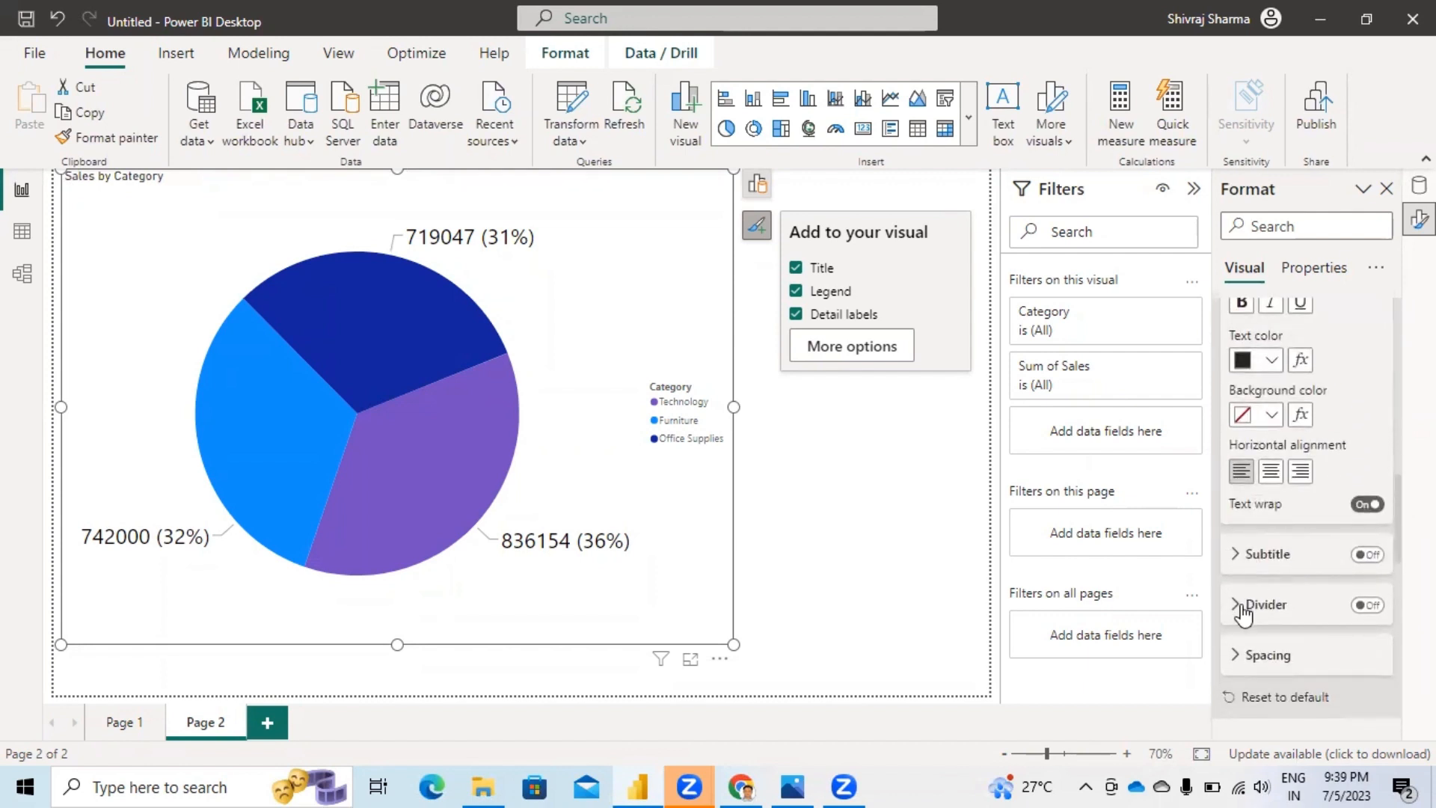
scroll(1241, 606, "down", 4)
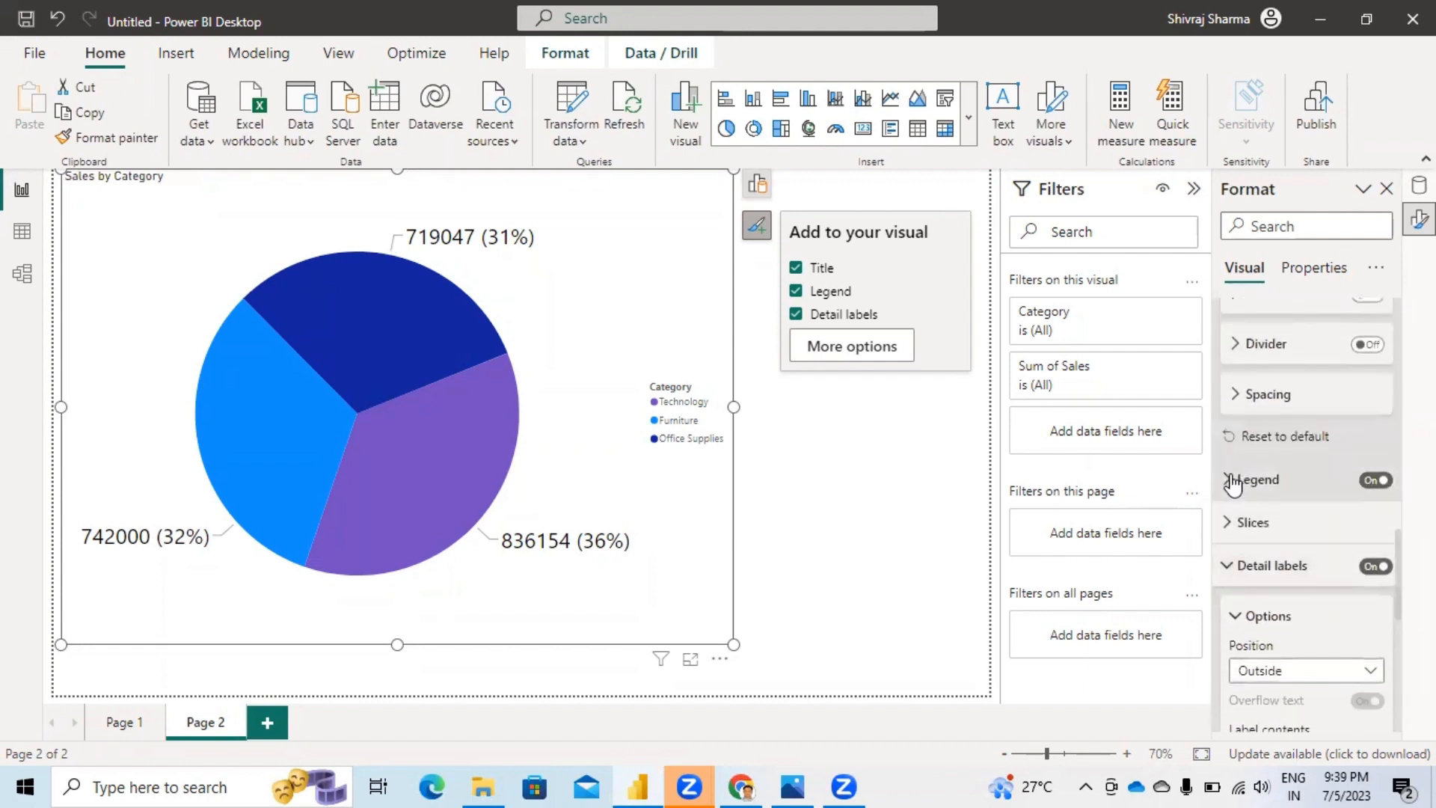
left_click(1232, 483)
scroll(1318, 541, "down", 3)
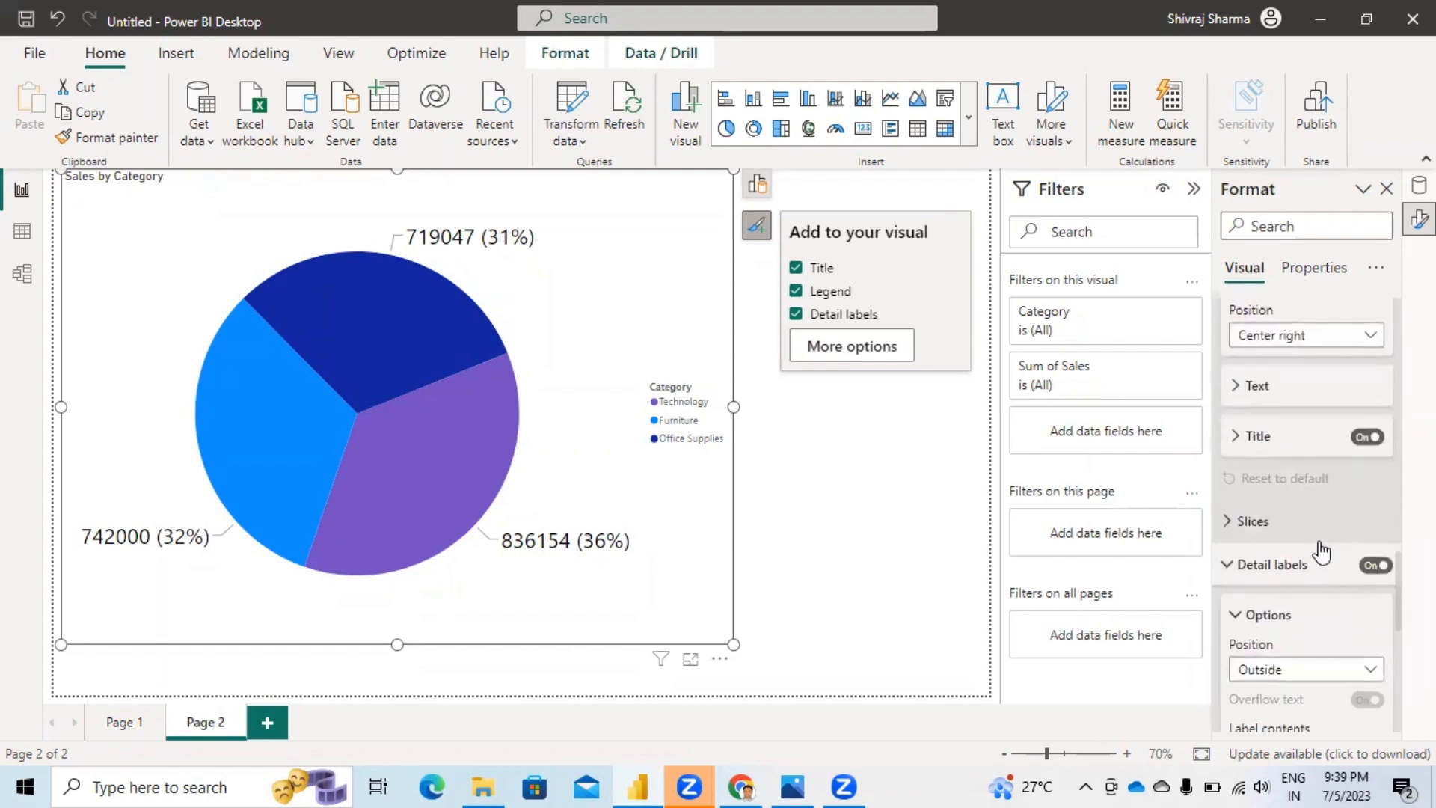
scroll(1318, 548, "down", 1)
scroll(1314, 547, "down", 2)
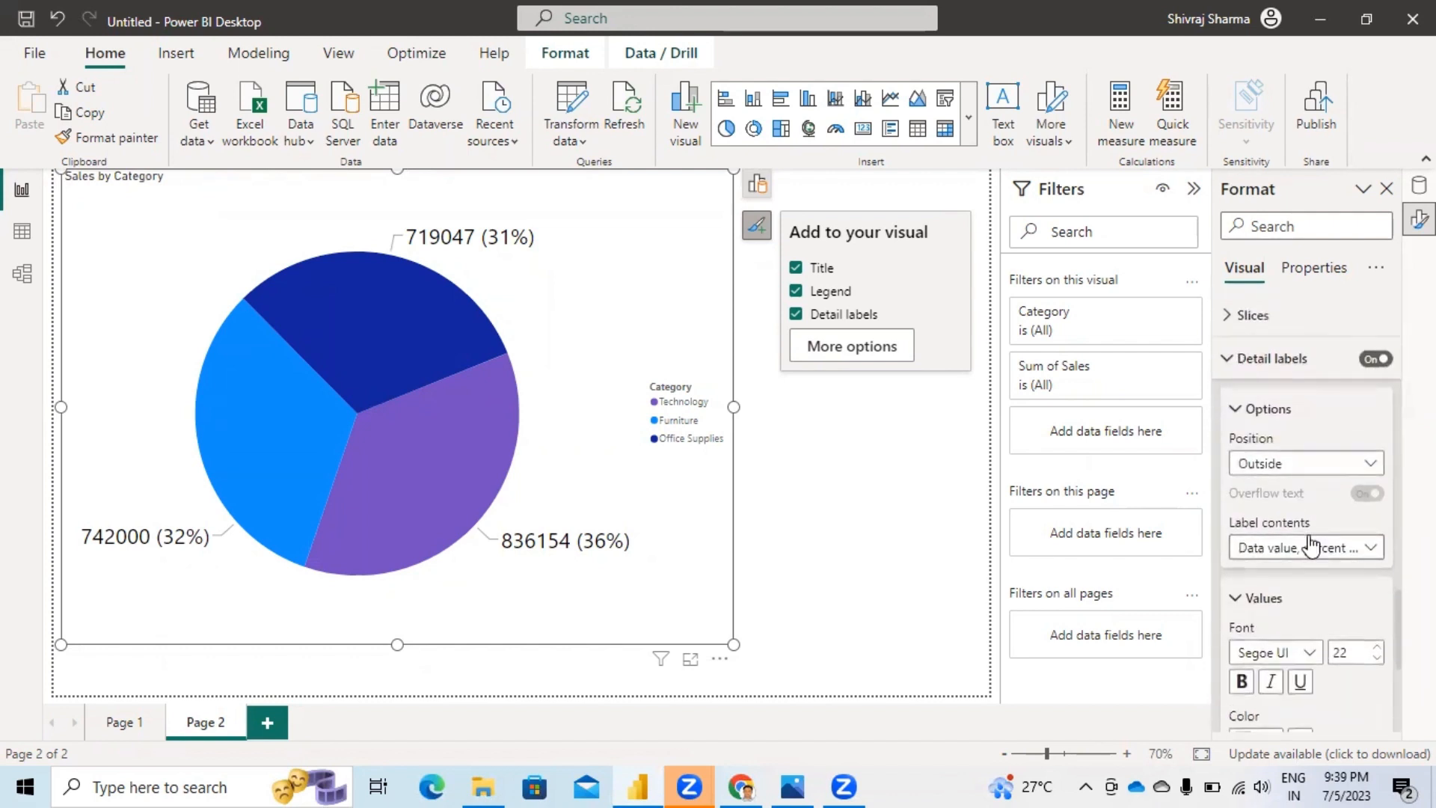
scroll(1261, 457, "down", 3)
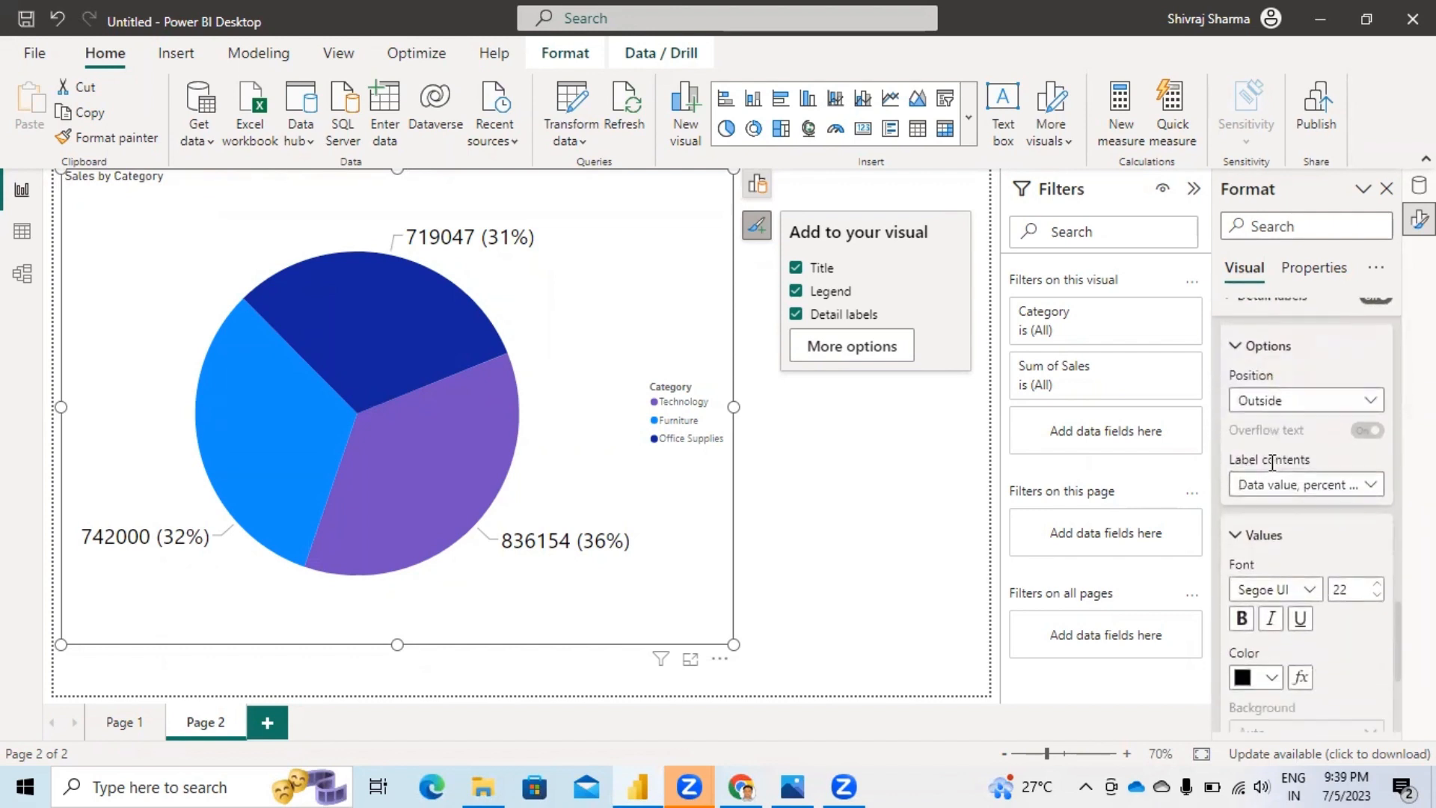
scroll(1265, 479, "down", 2)
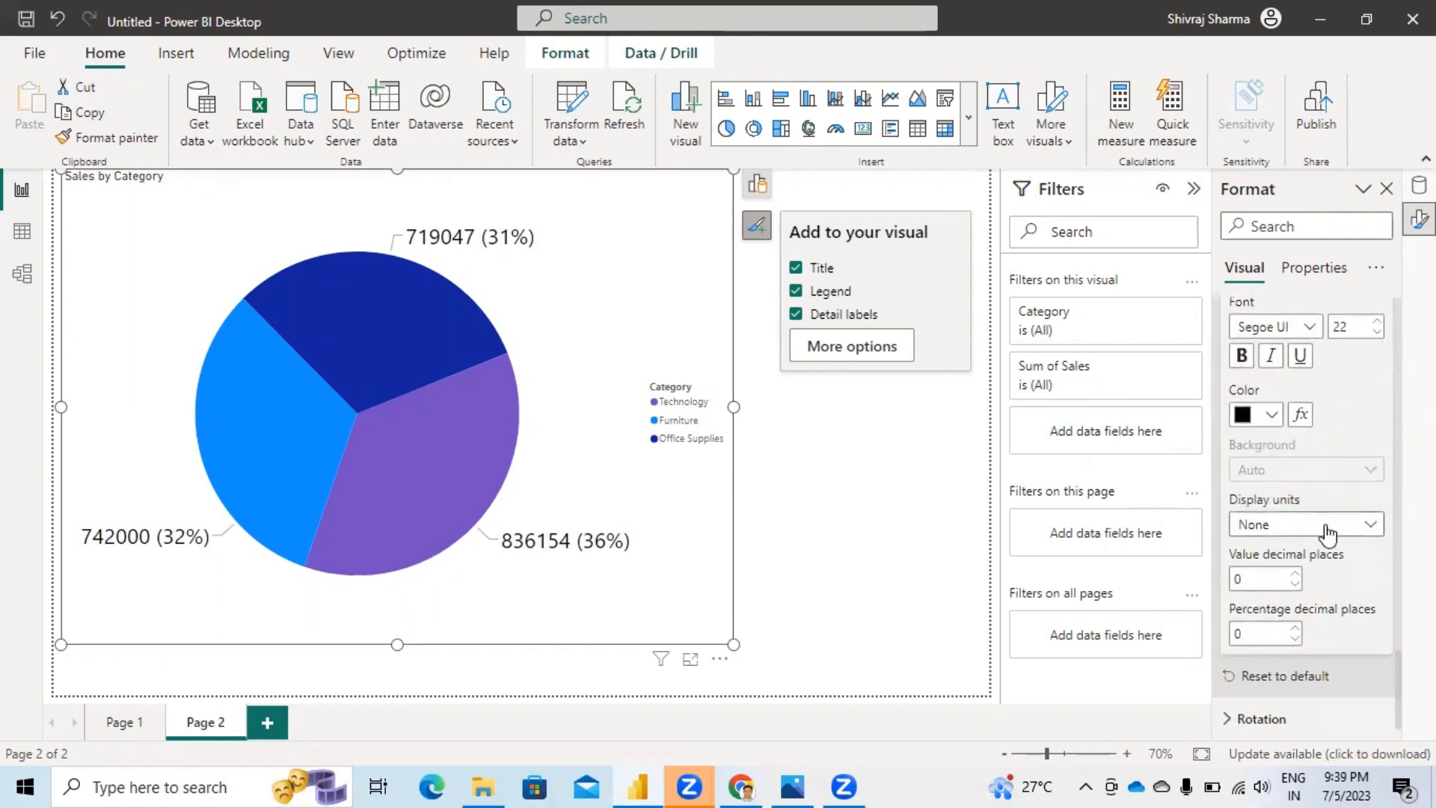
scroll(1328, 532, "down", 1)
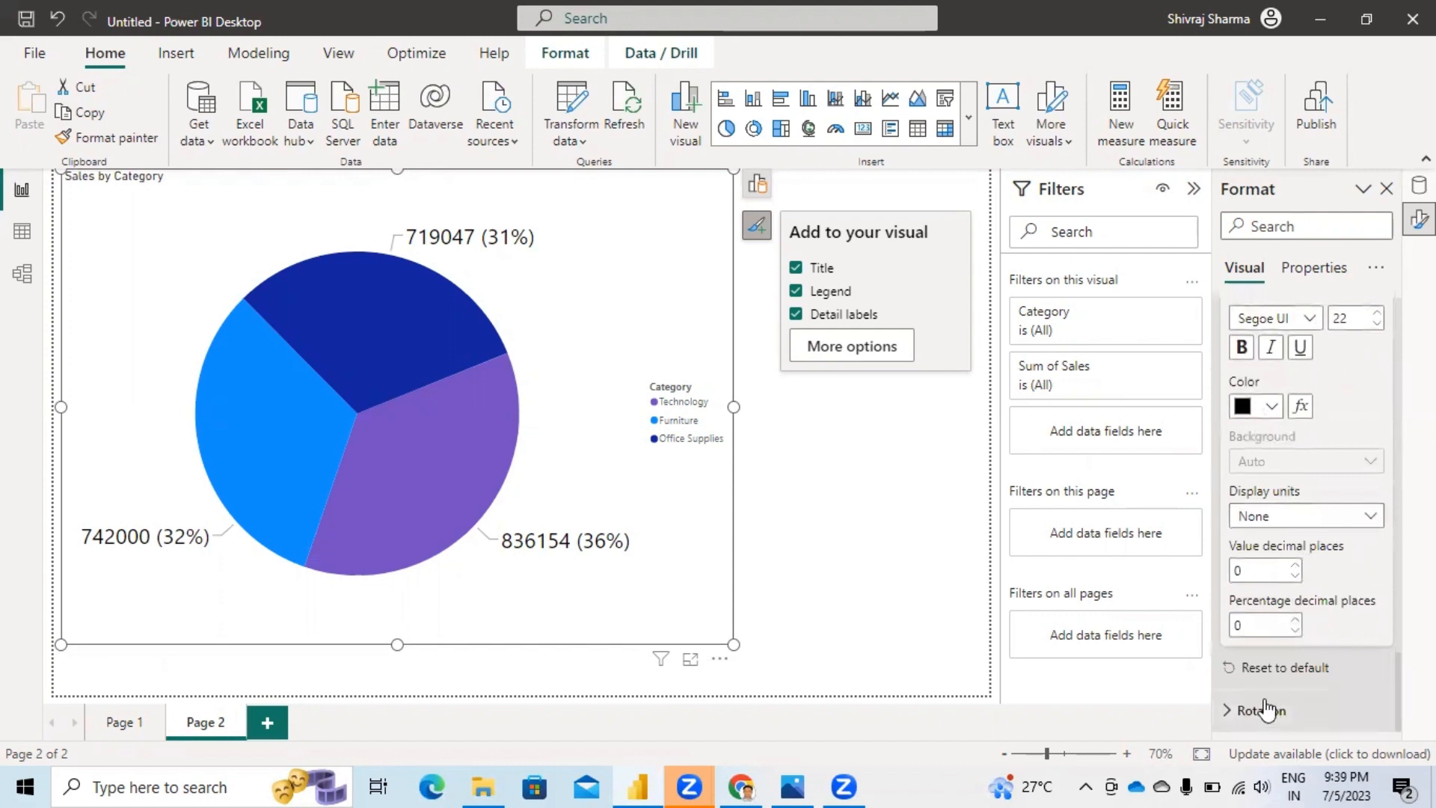
scroll(1362, 501, "up", 10)
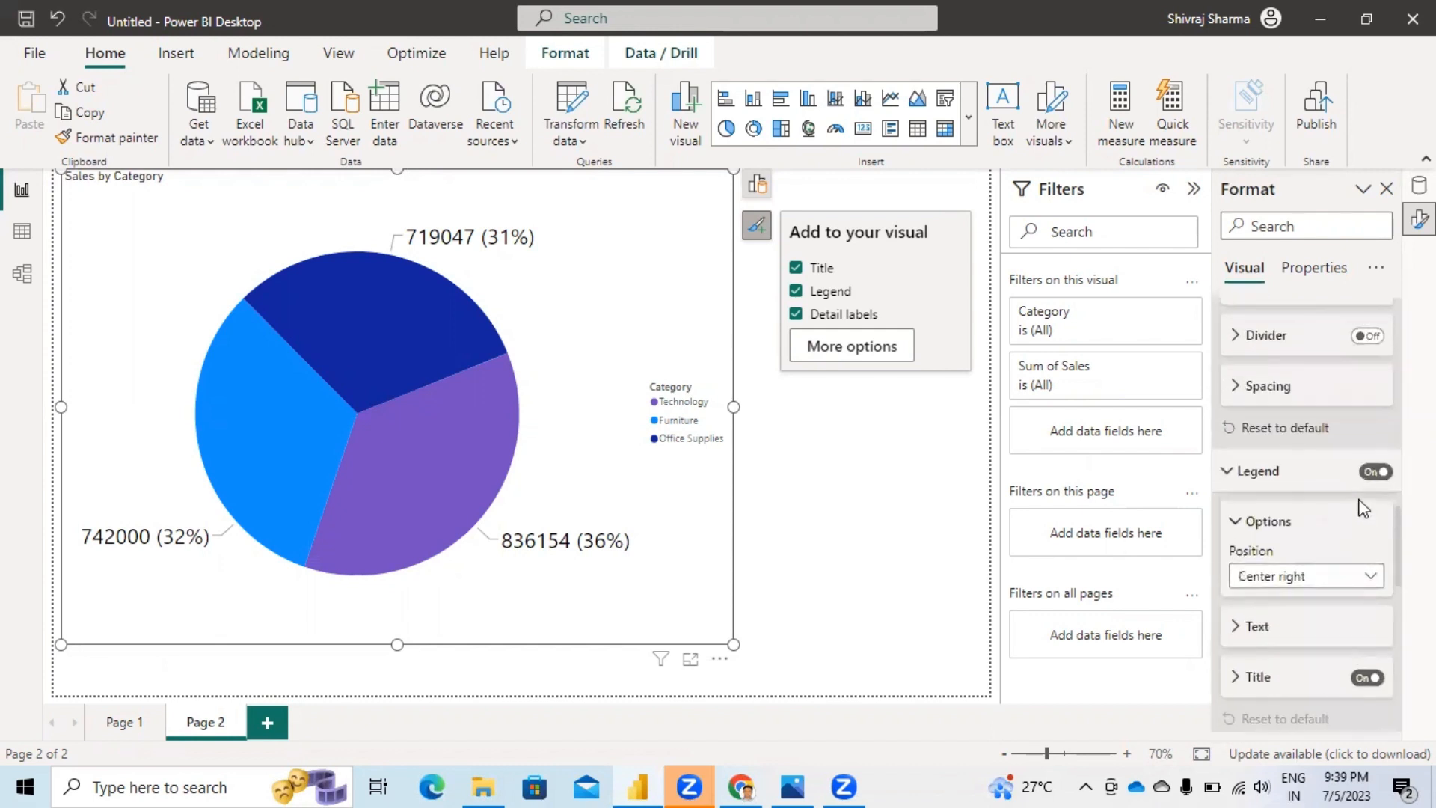
scroll(1361, 501, "up", 10)
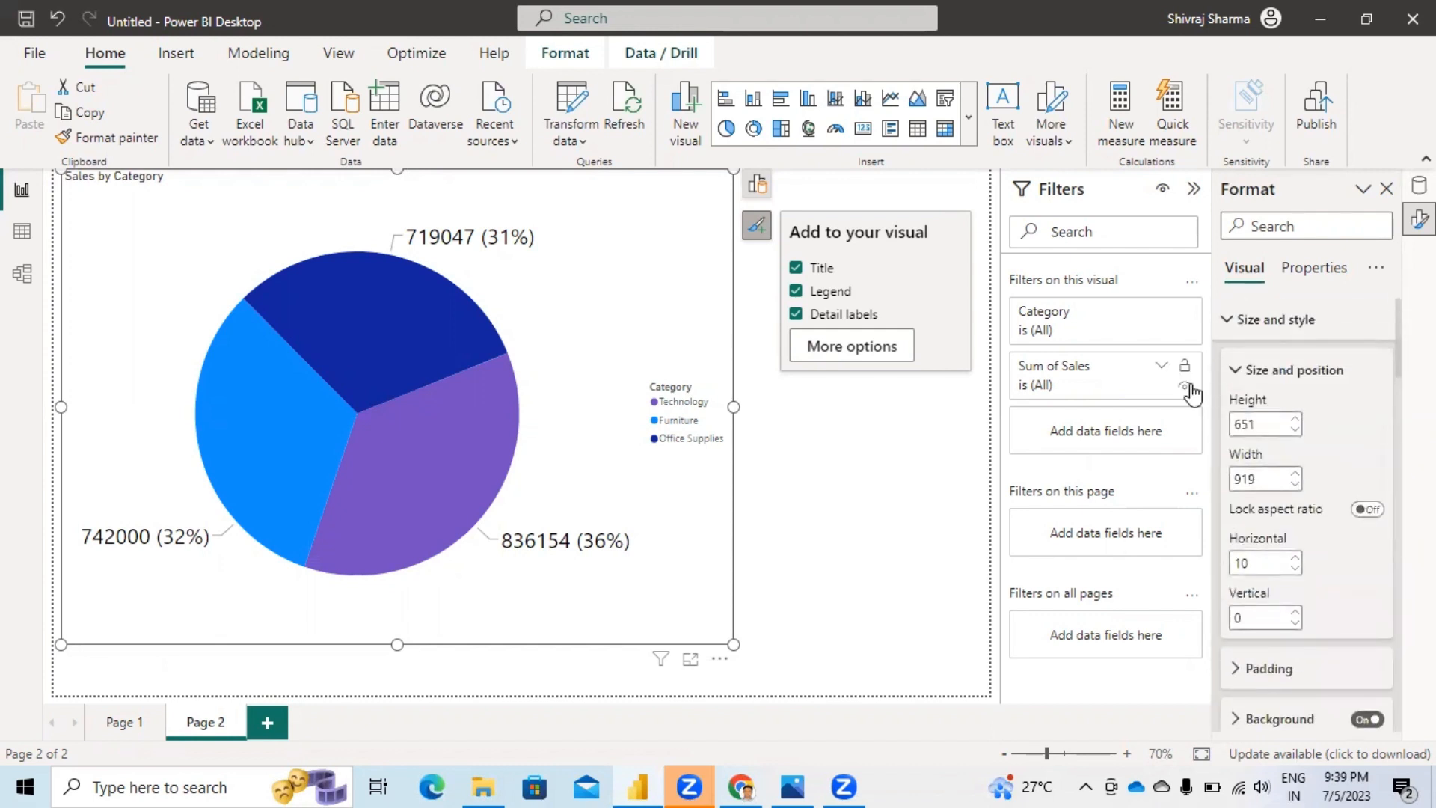
left_click(757, 185)
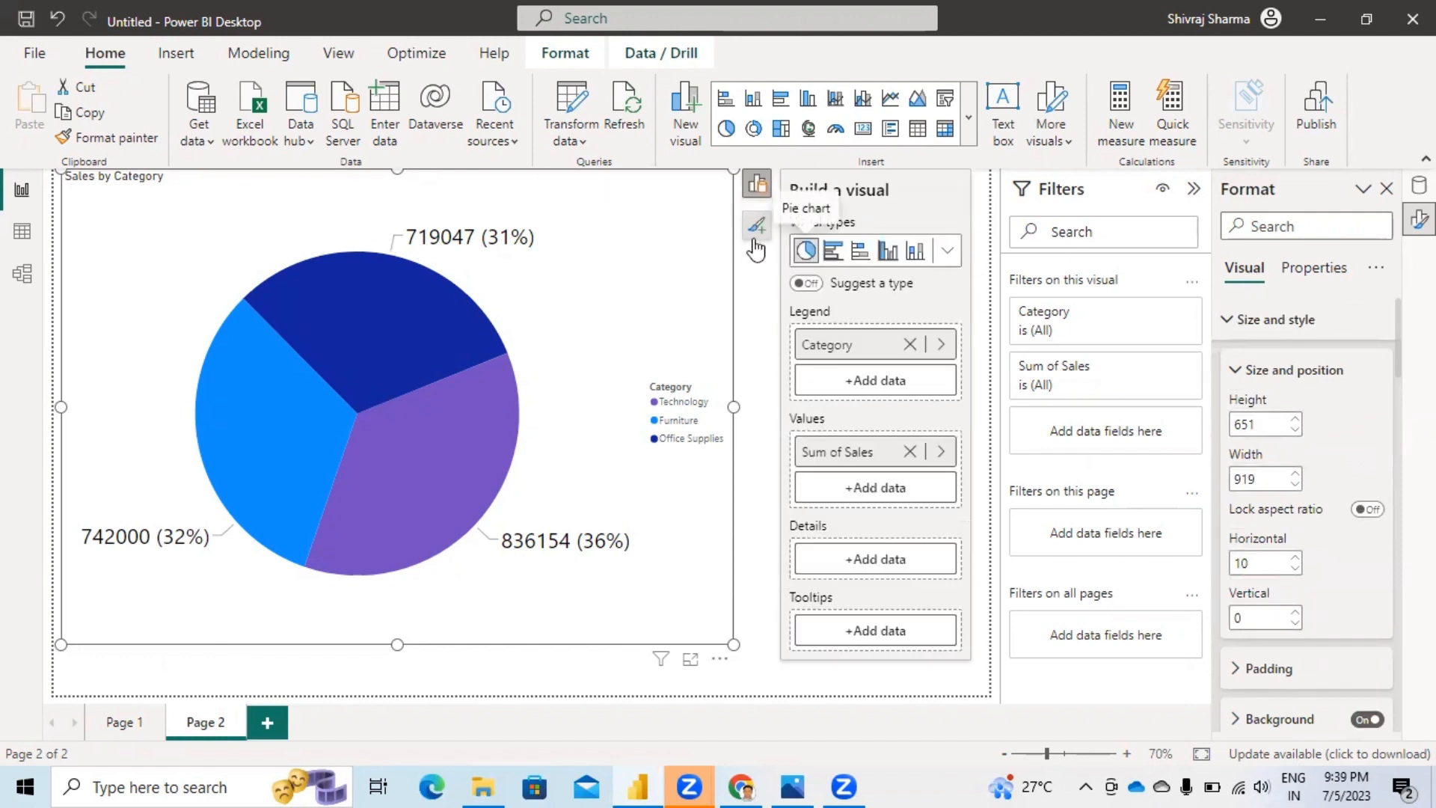
left_click(756, 188)
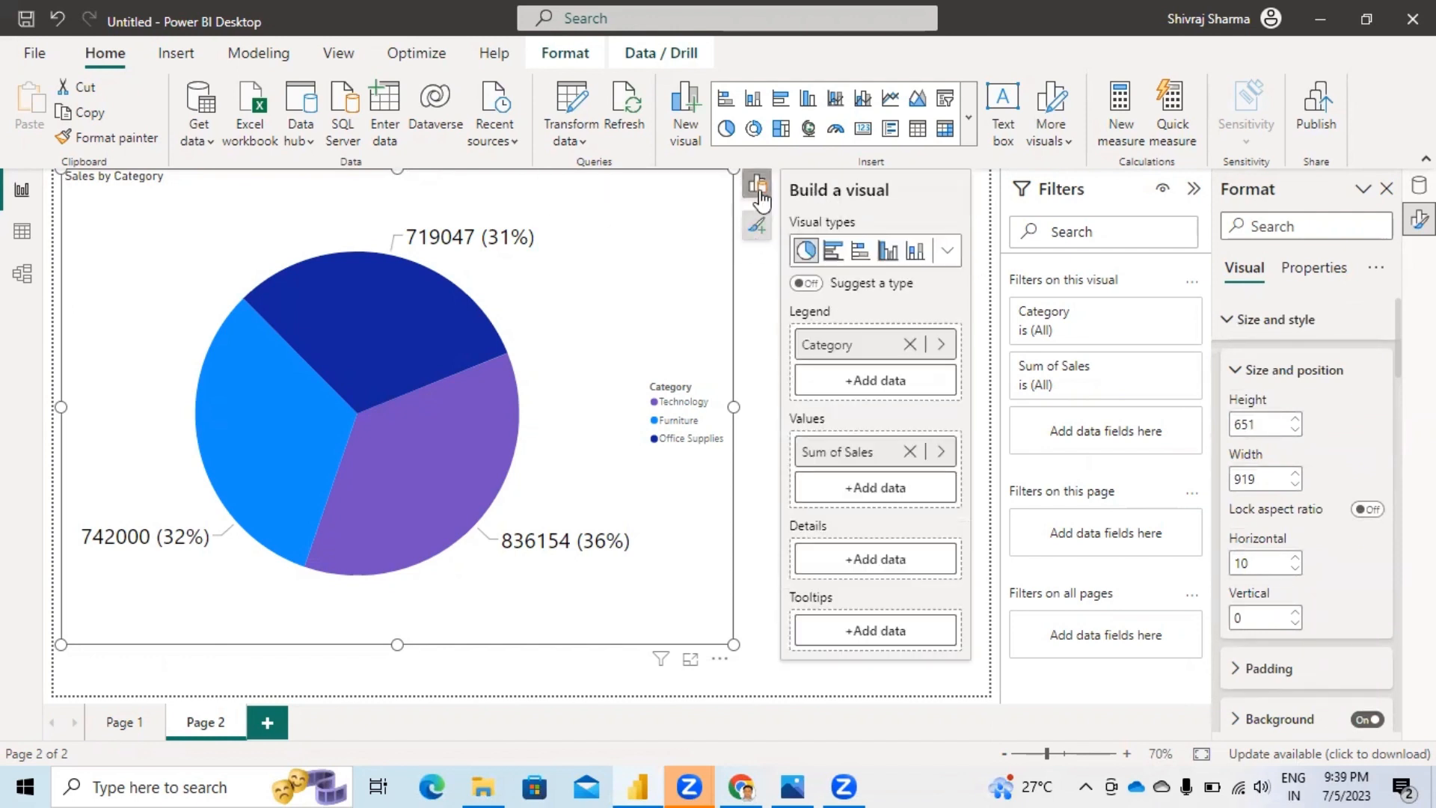
Step: Try the label contents Category and Category, percent of total on the pie chart's detail labels
left_click(464, 238)
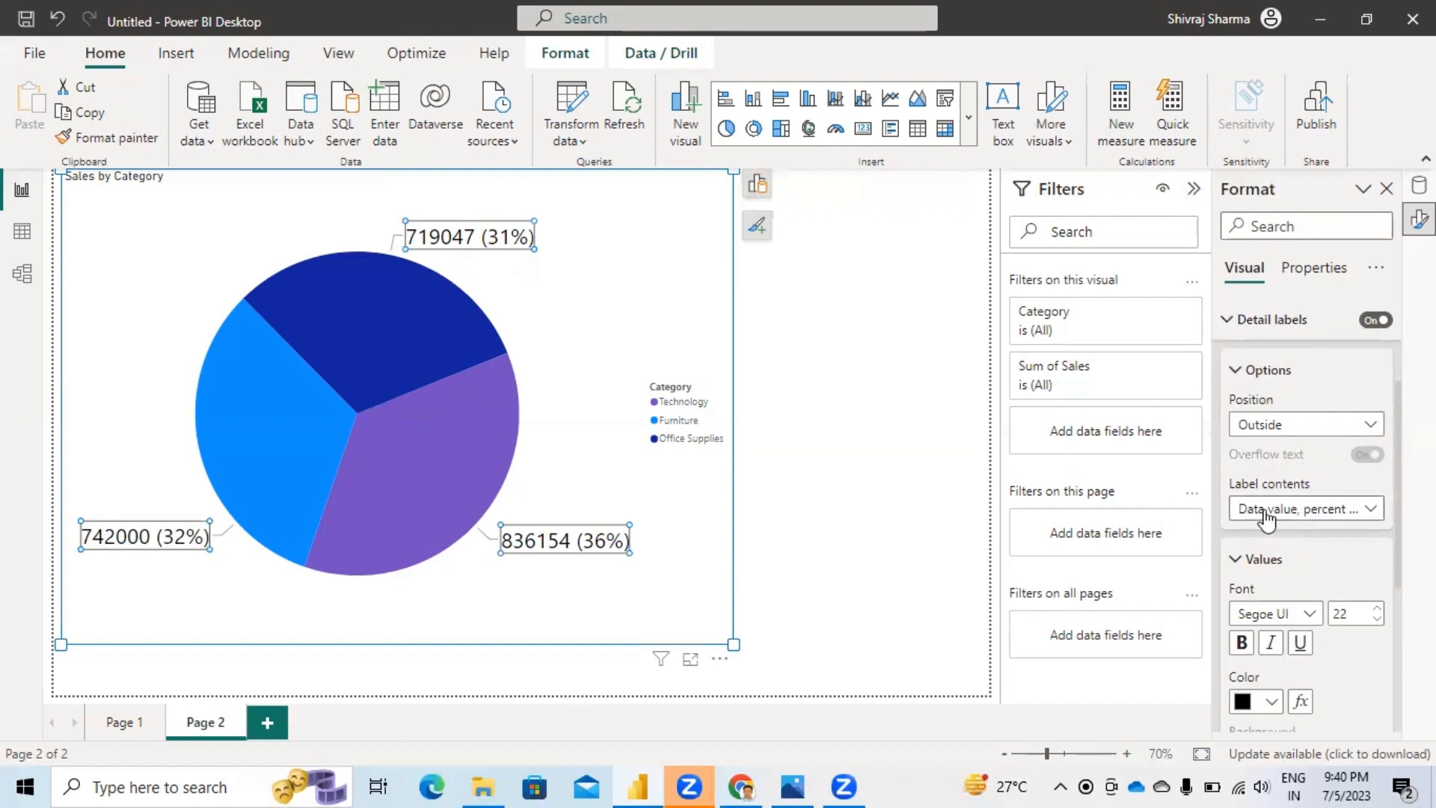
left_click(1372, 514)
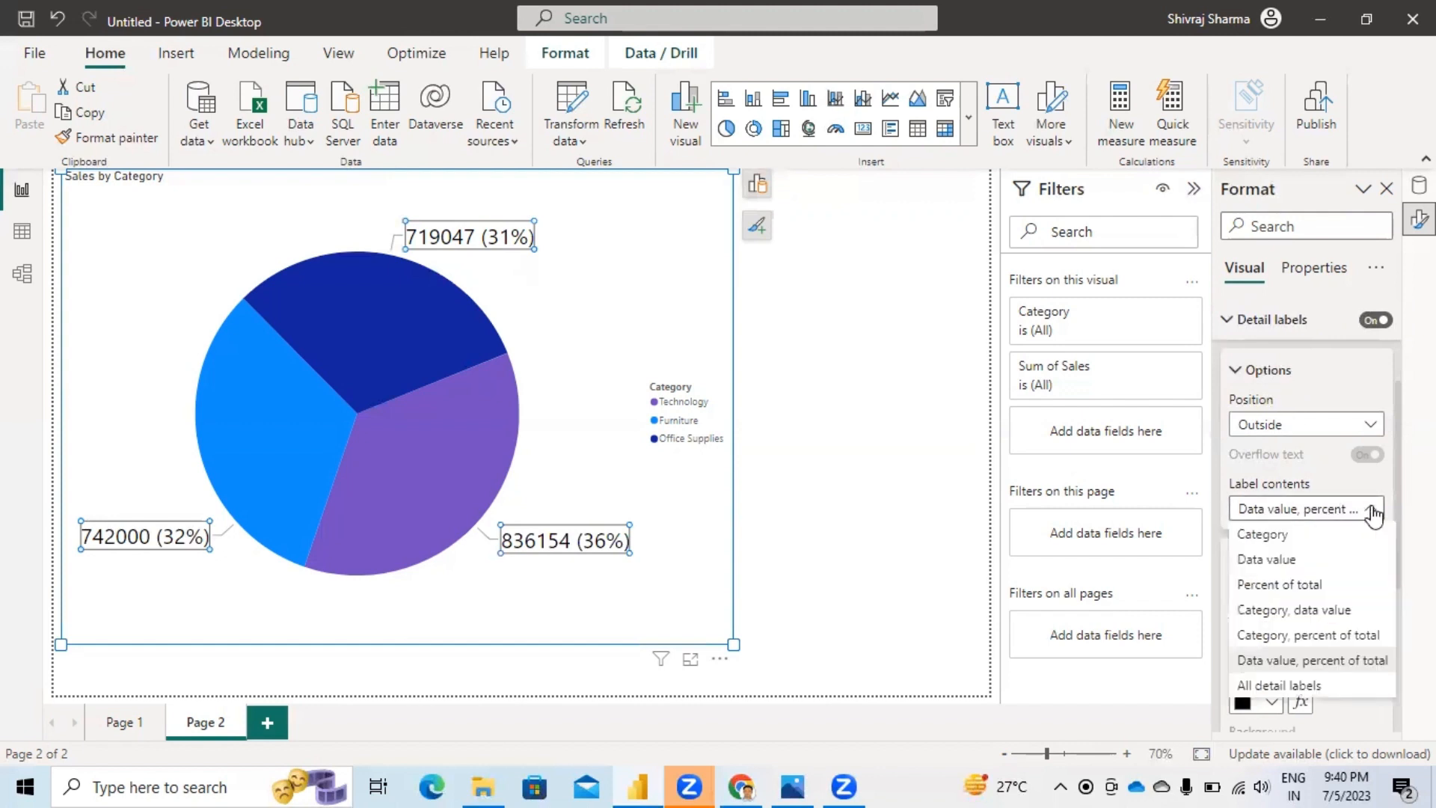
left_click(1306, 588)
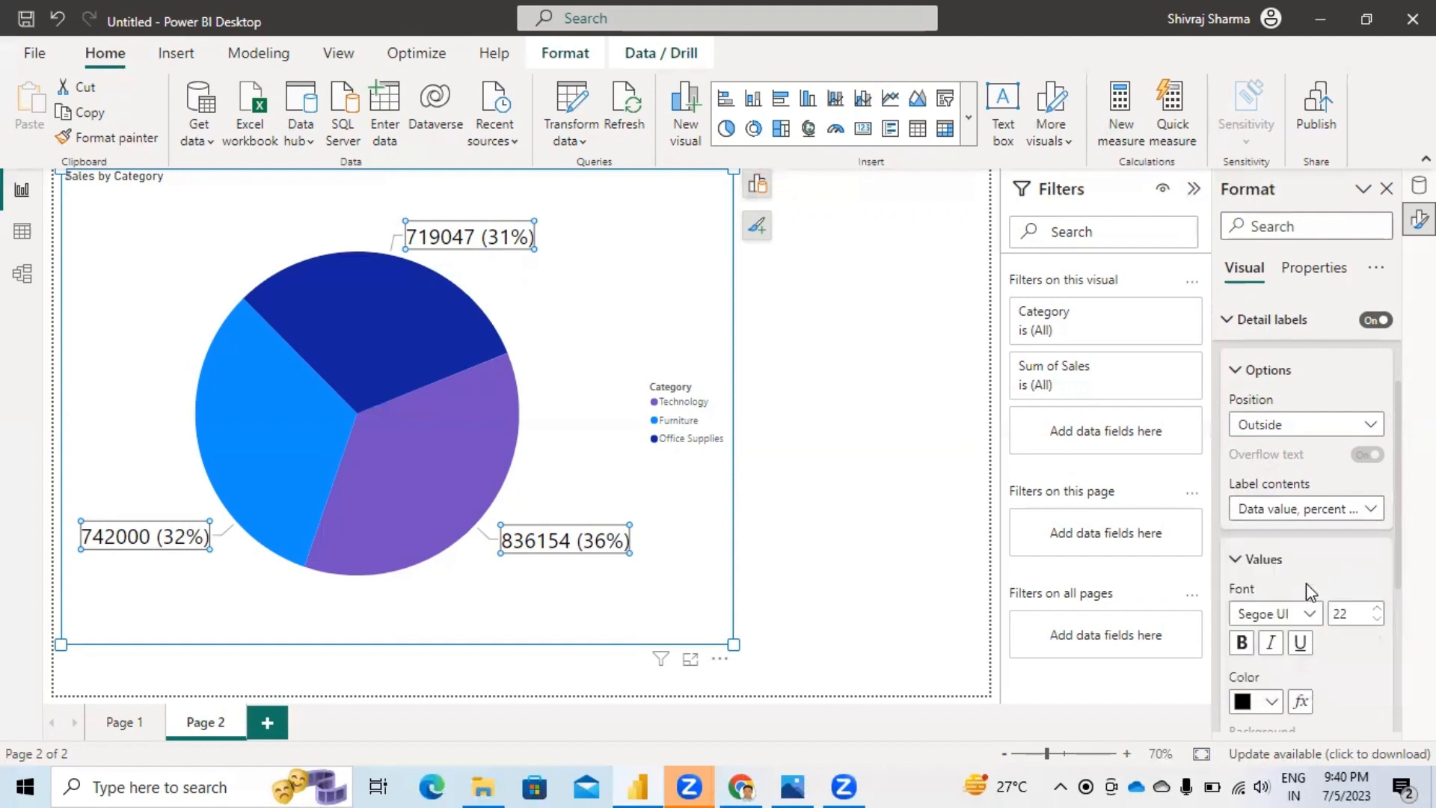
left_click(1371, 510)
left_click(1298, 536)
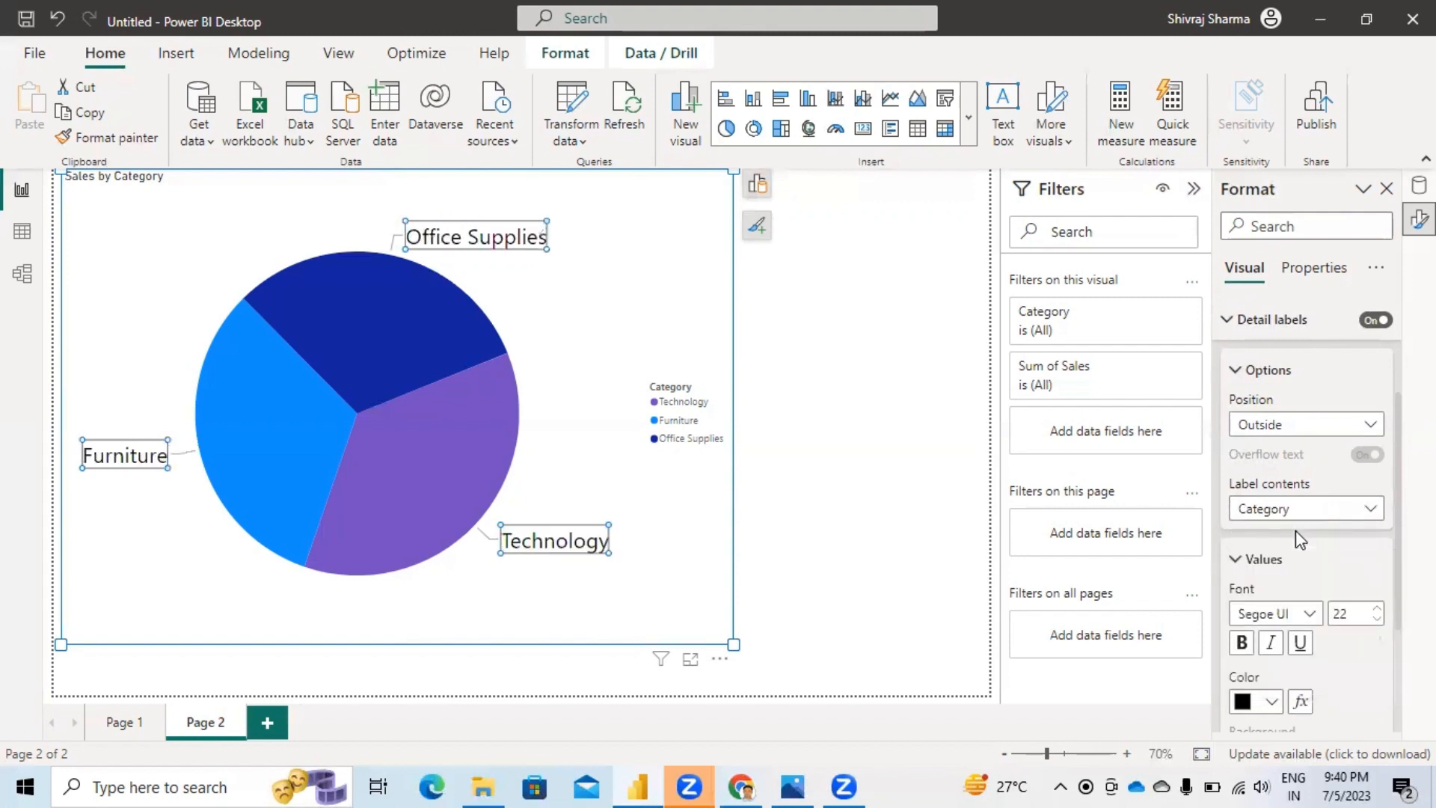
left_click(1368, 509)
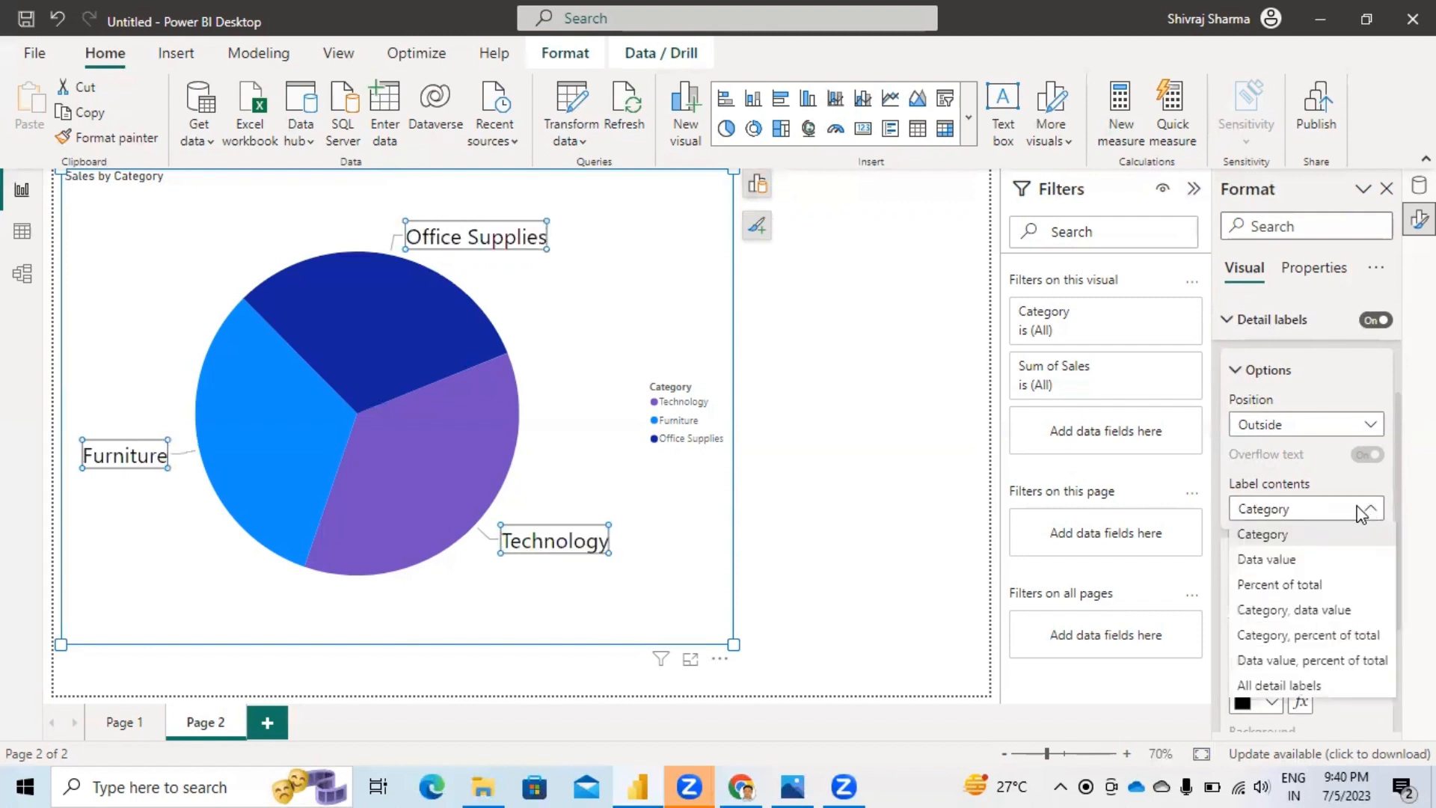
left_click(1316, 648)
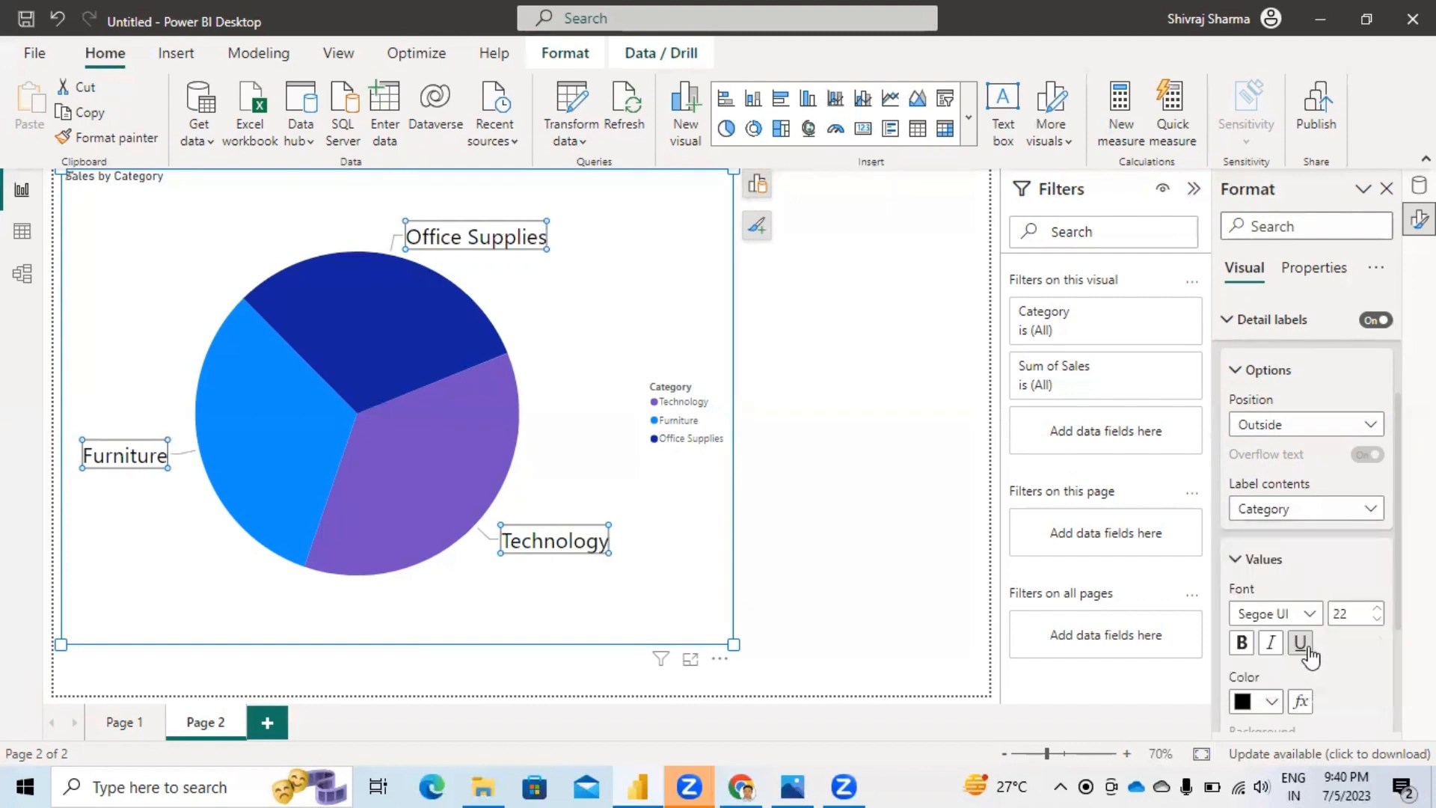
Step: Set the label contents to All detail labels and deselect the labels
left_click(1372, 509)
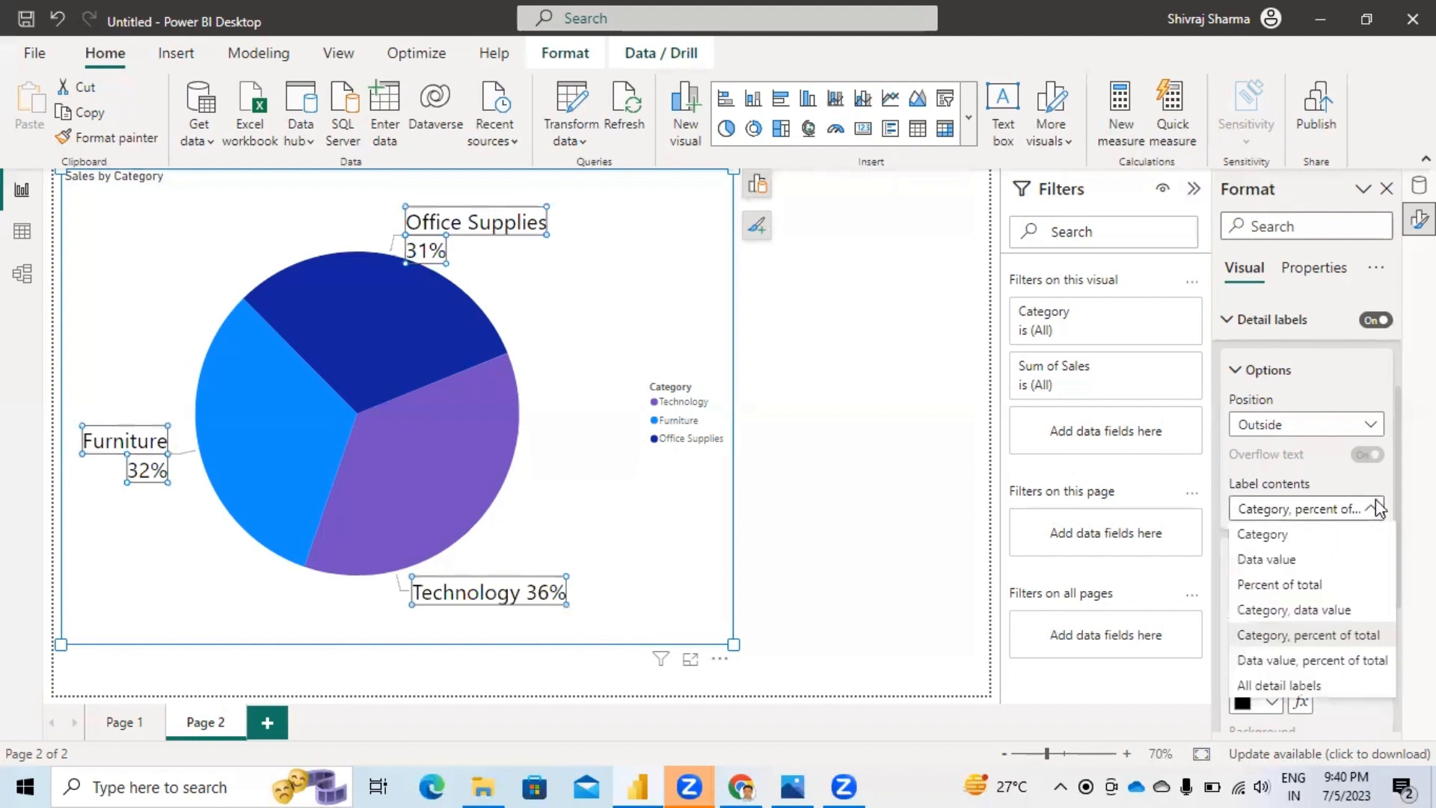
left_click(1279, 686)
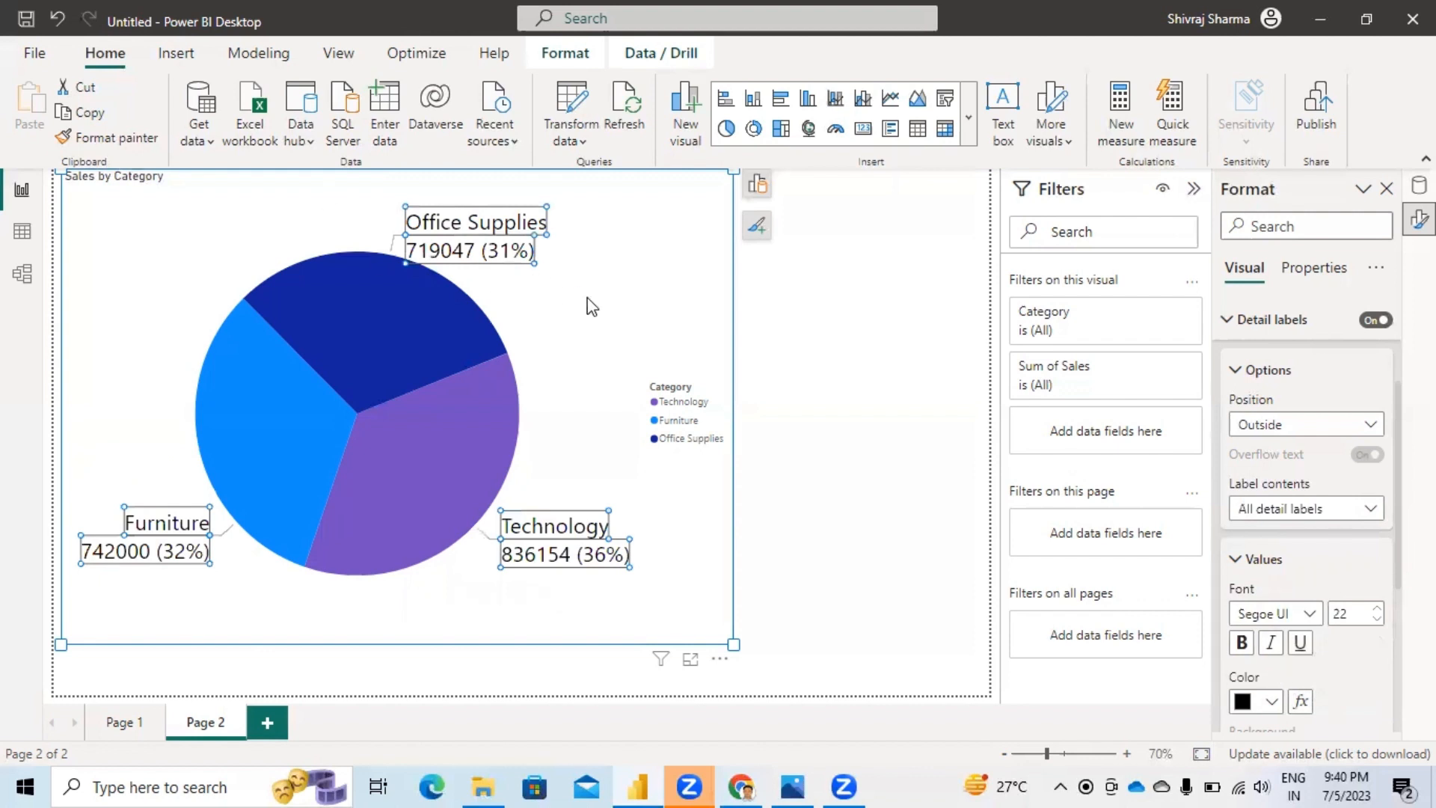
left_click(602, 315)
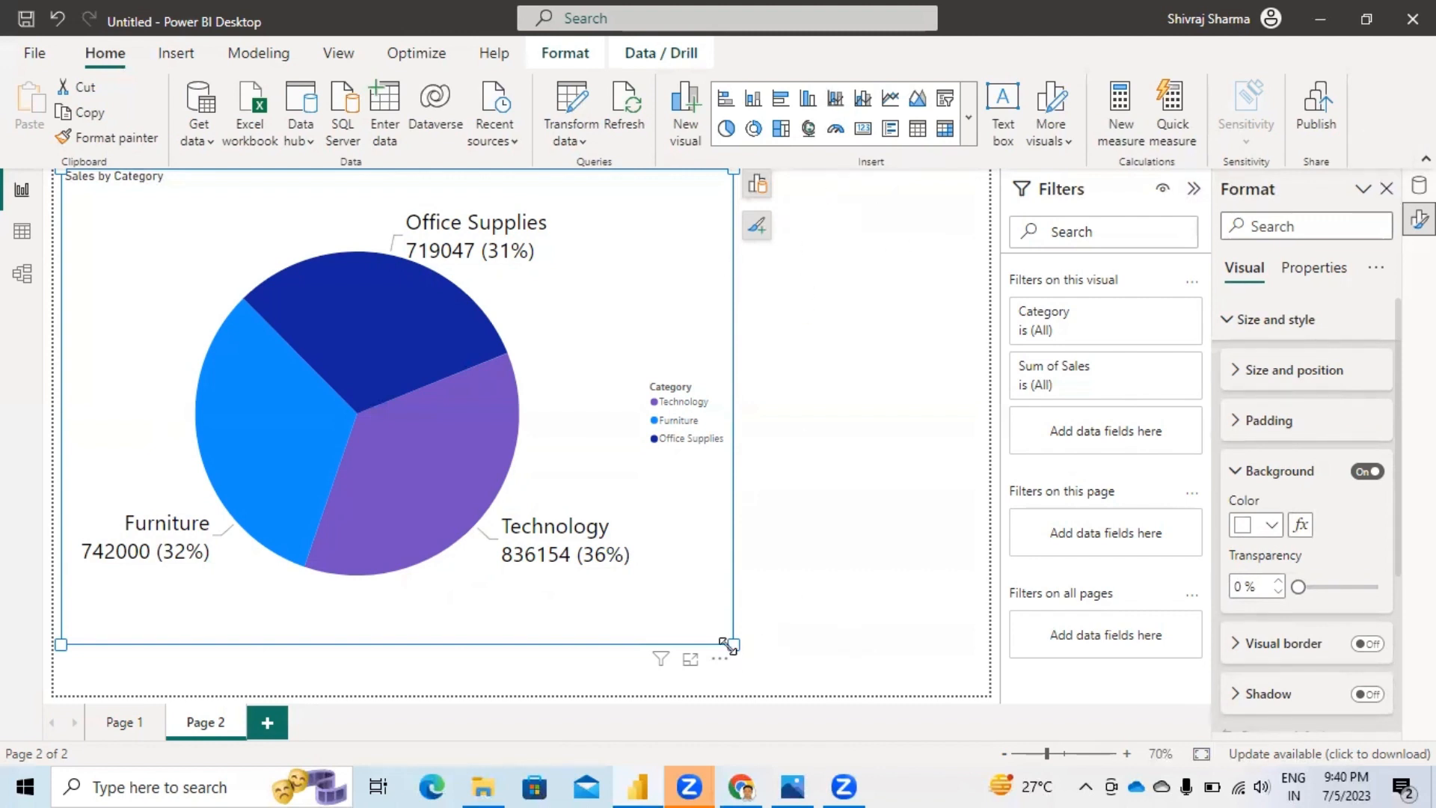
Step: Enlarge the pie chart towards the page's lower-right corner and add a third report page
left_click_drag(733, 645, 941, 667)
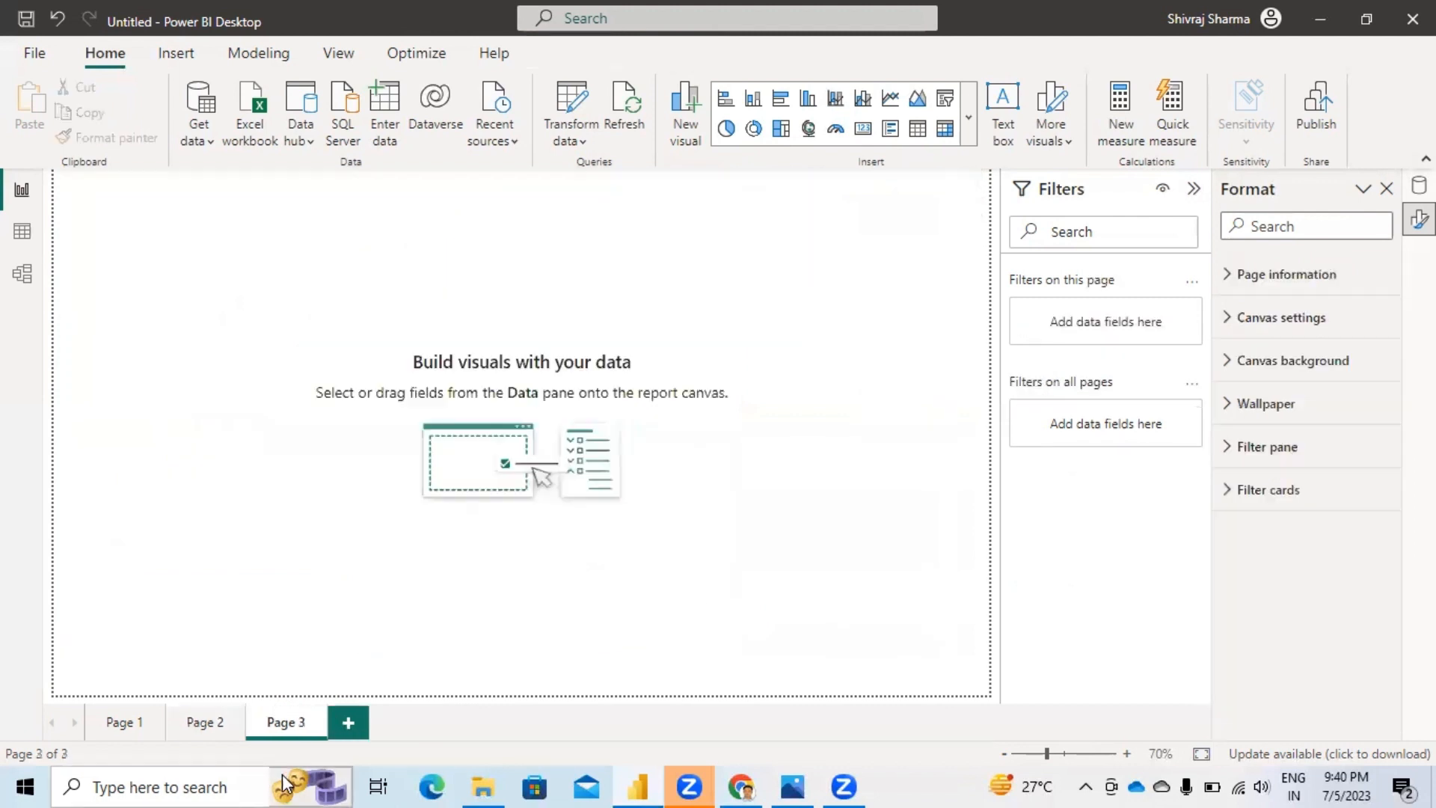
left_click(282, 774)
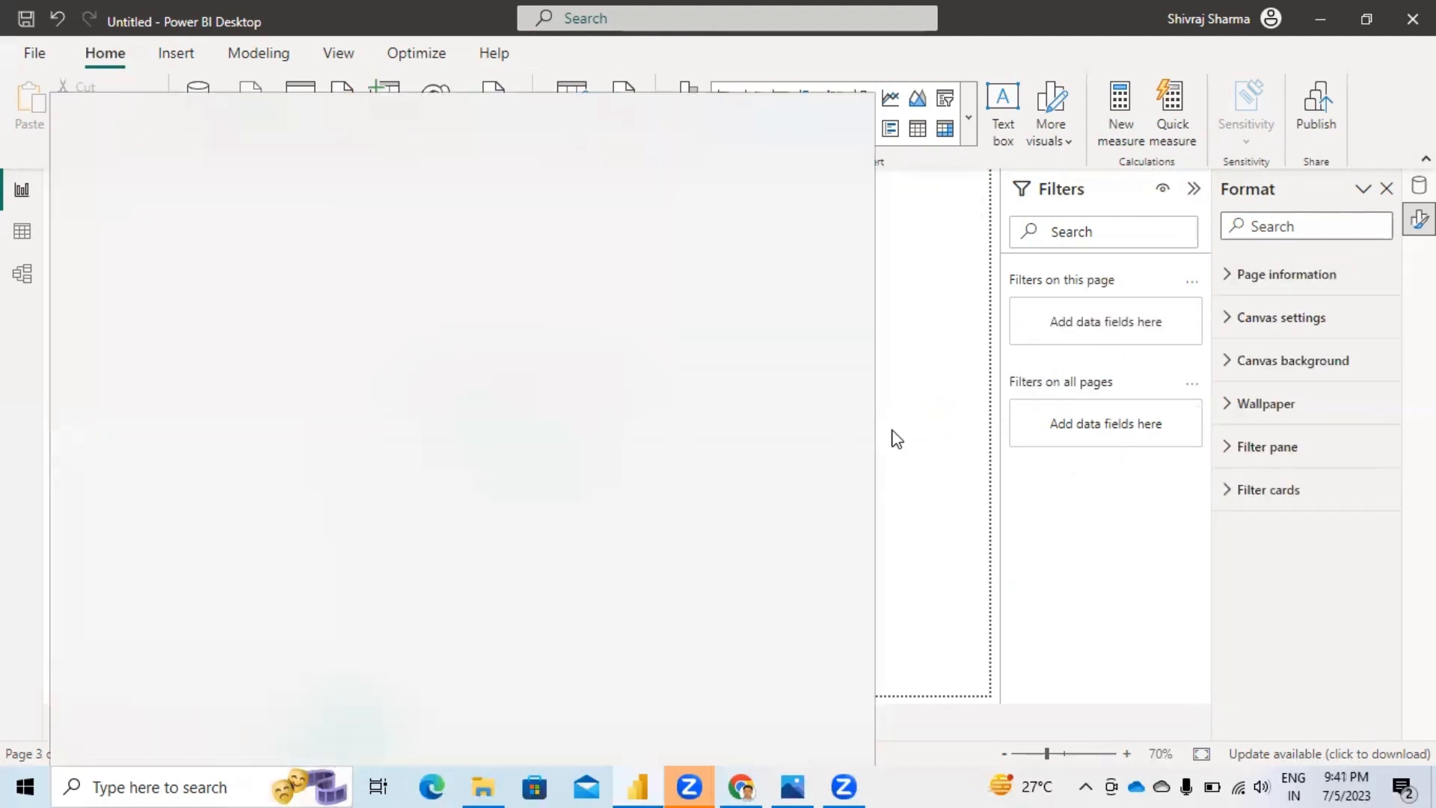
Step: Add a large treemap of Sales by Sub-Category from the Superstore table across most of Page 3
left_click(925, 424)
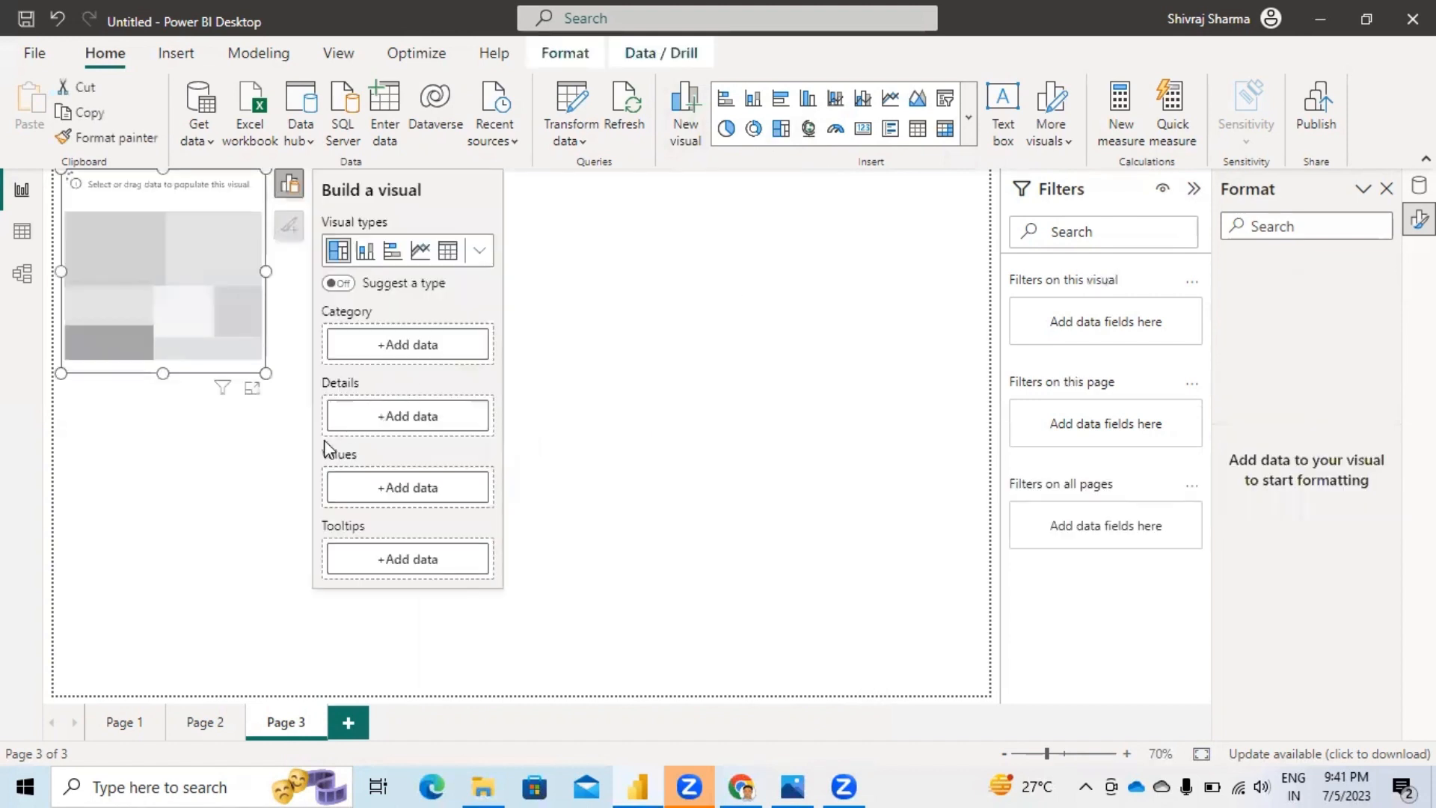
left_click_drag(265, 372, 765, 641)
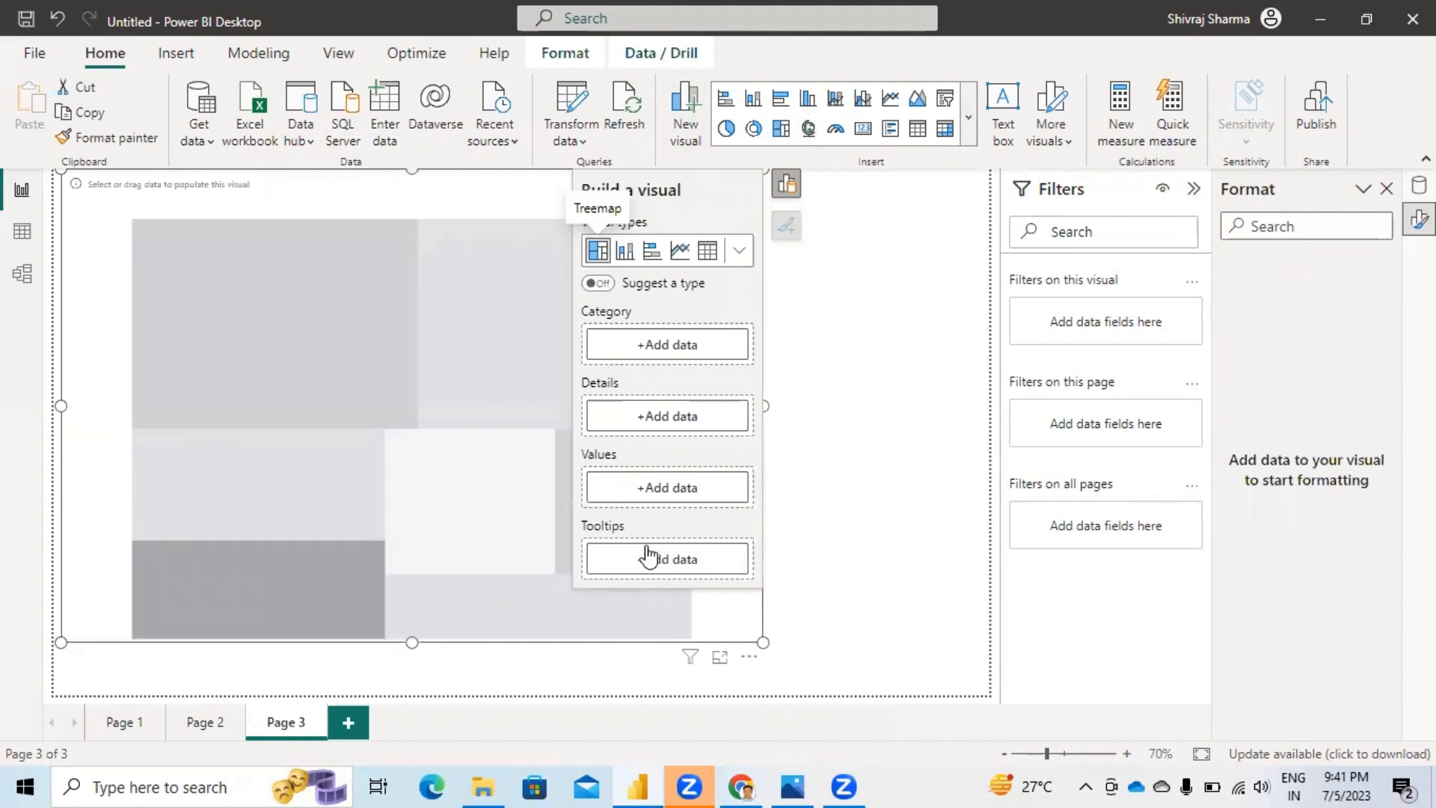
left_click(1419, 185)
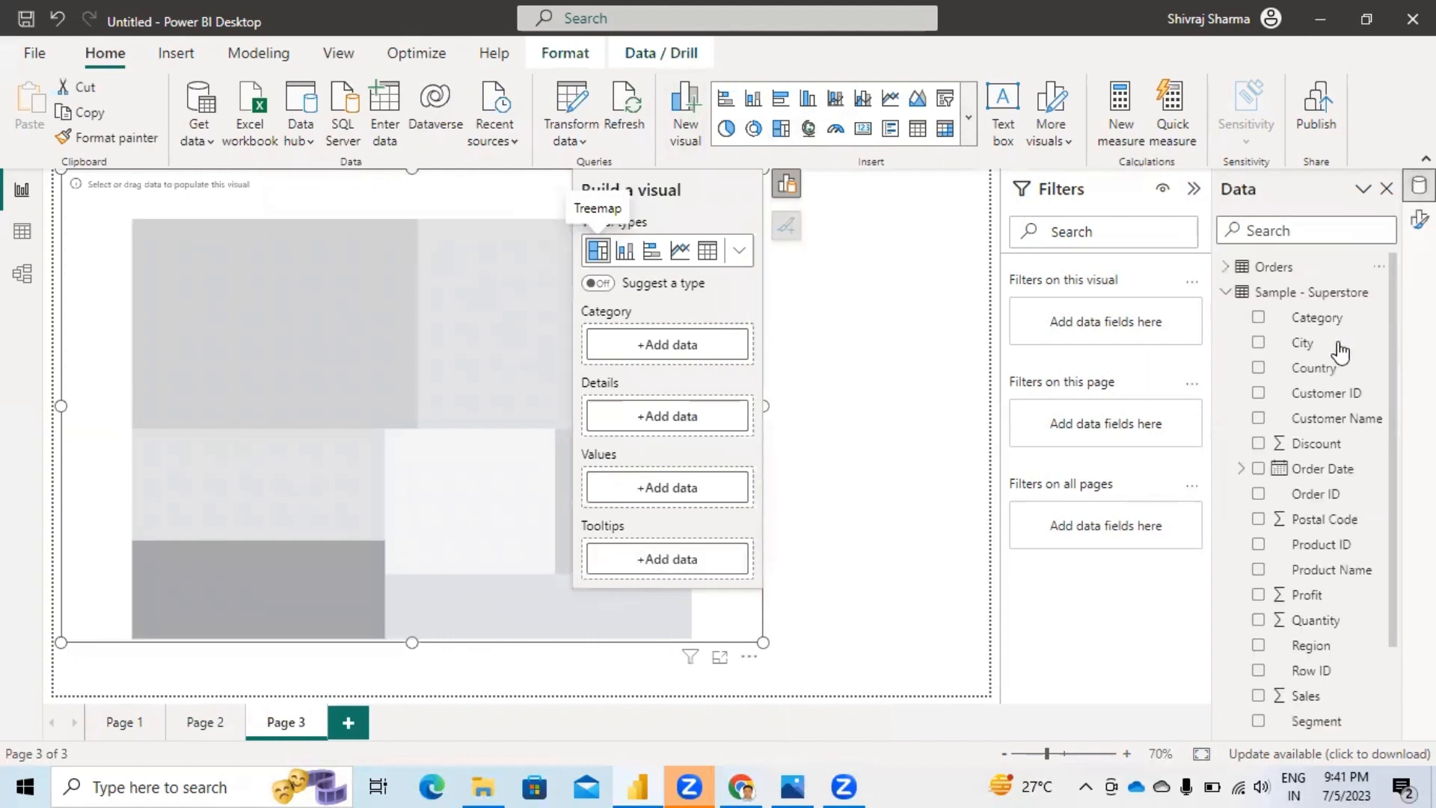
scroll(1309, 664, "down", 2)
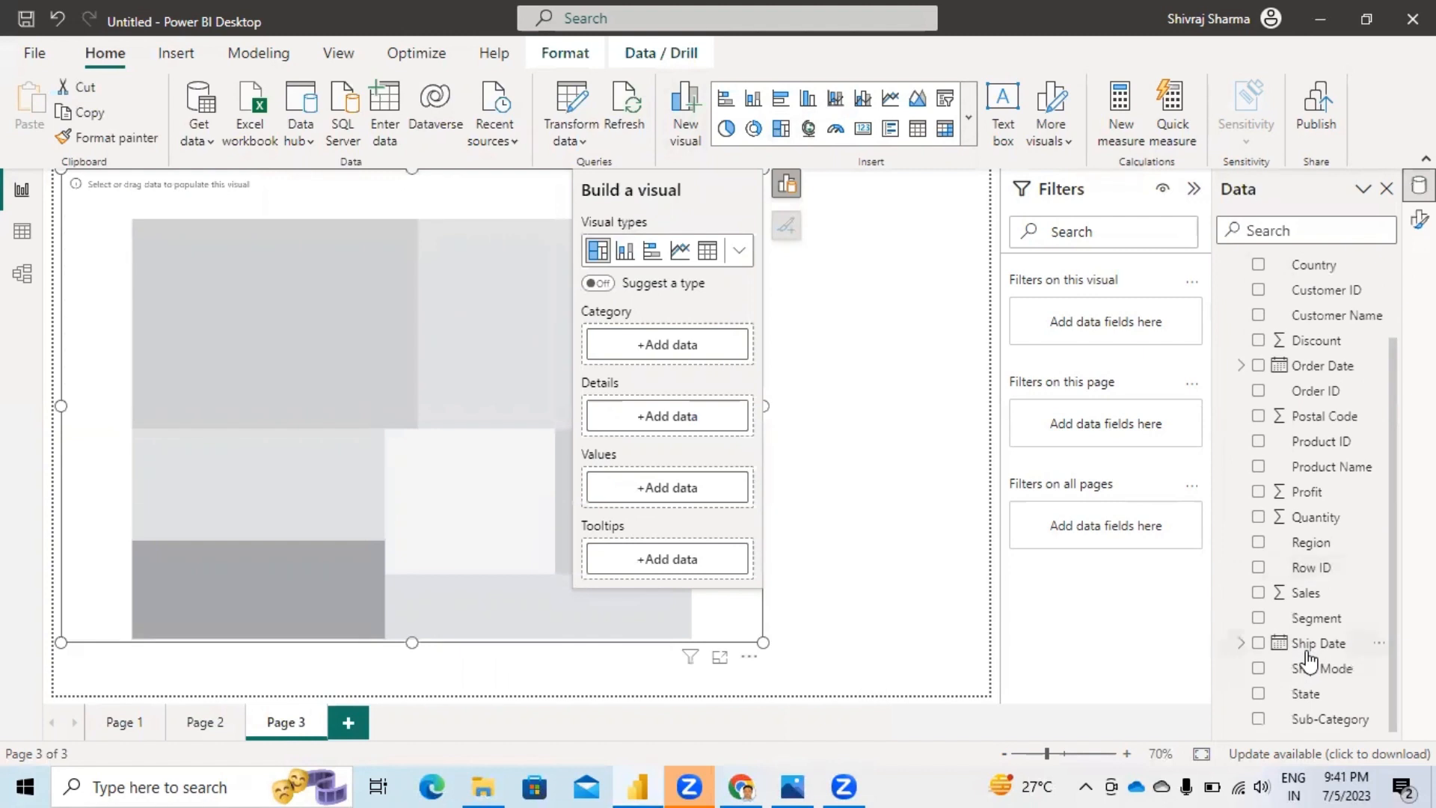
left_click(1259, 720)
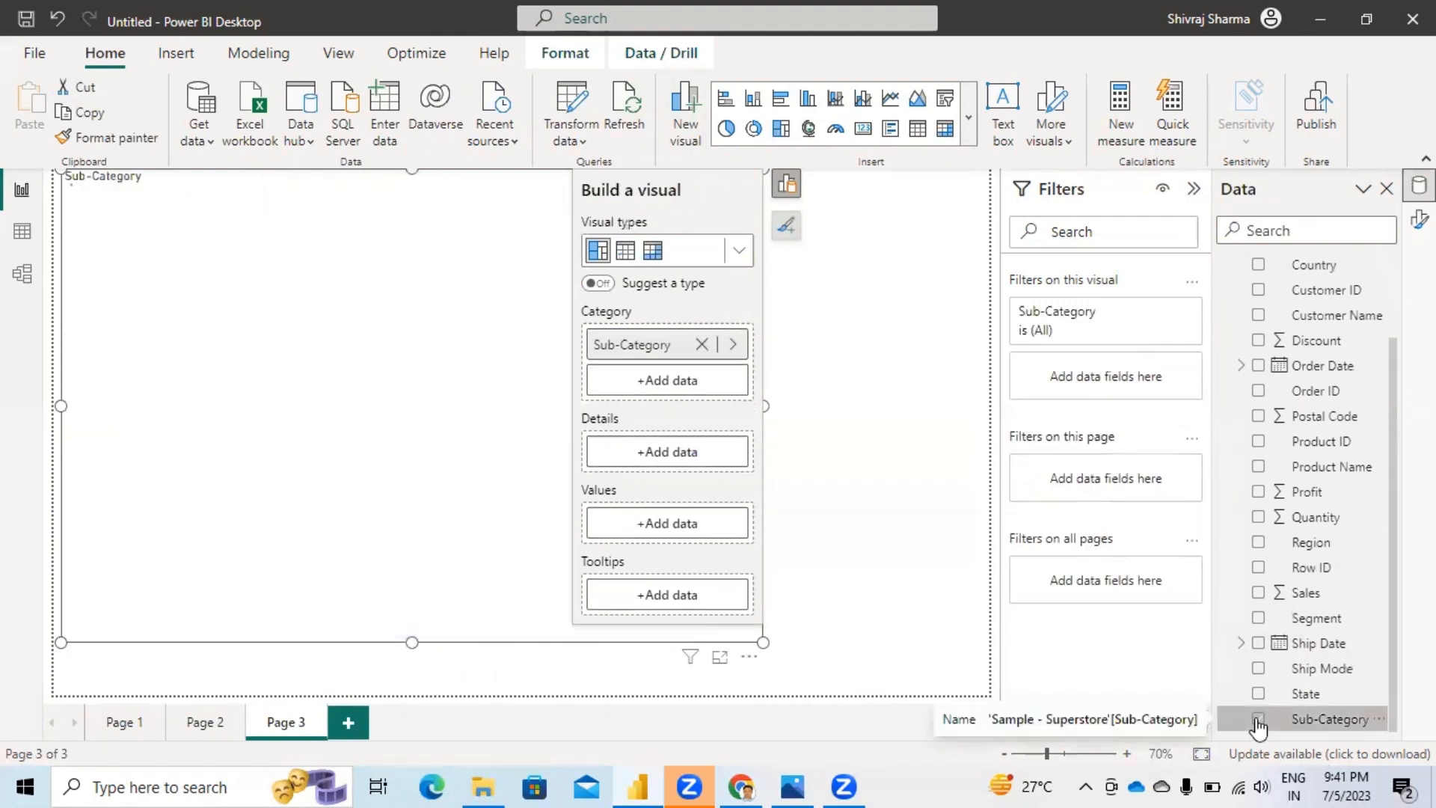
left_click(1259, 594)
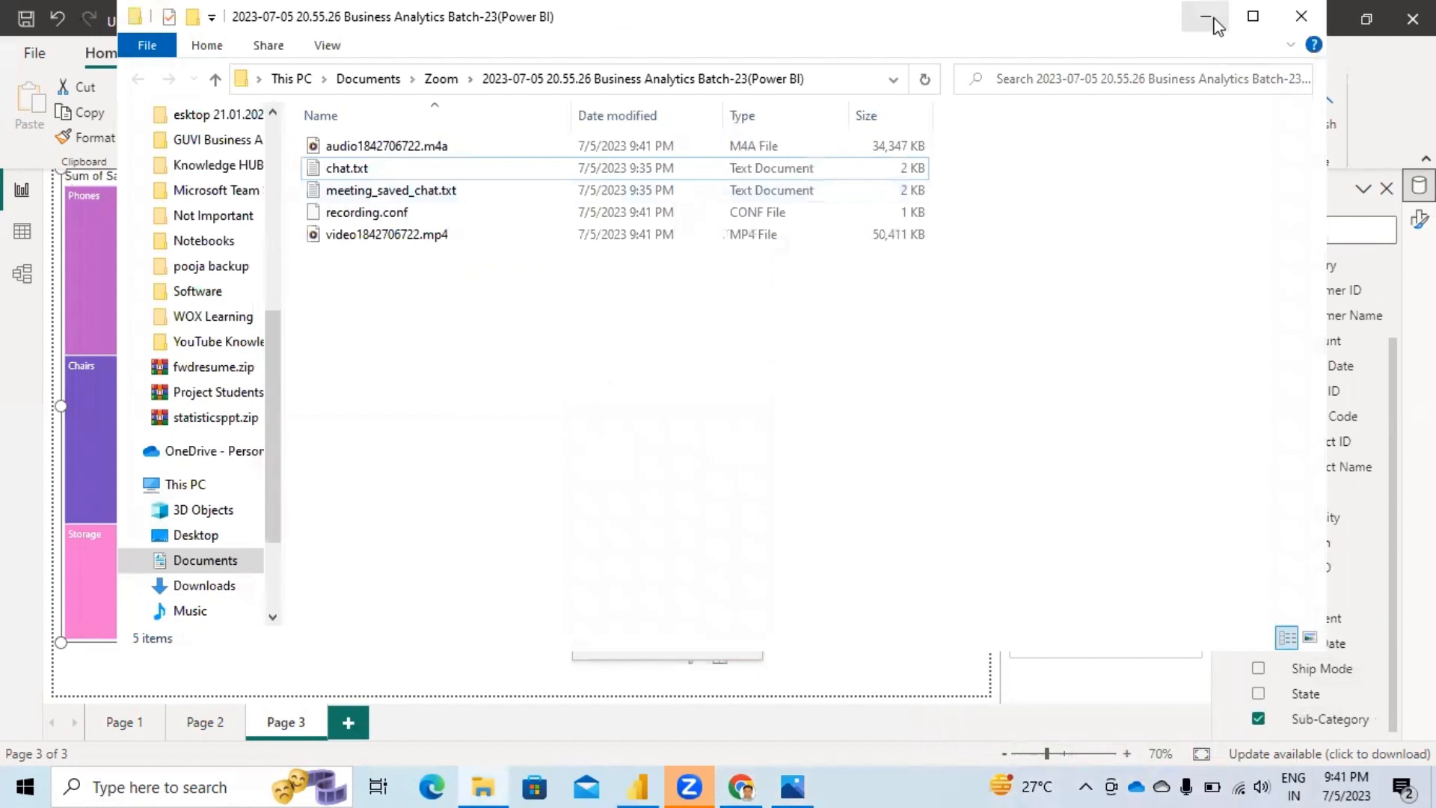
left_click(1216, 24)
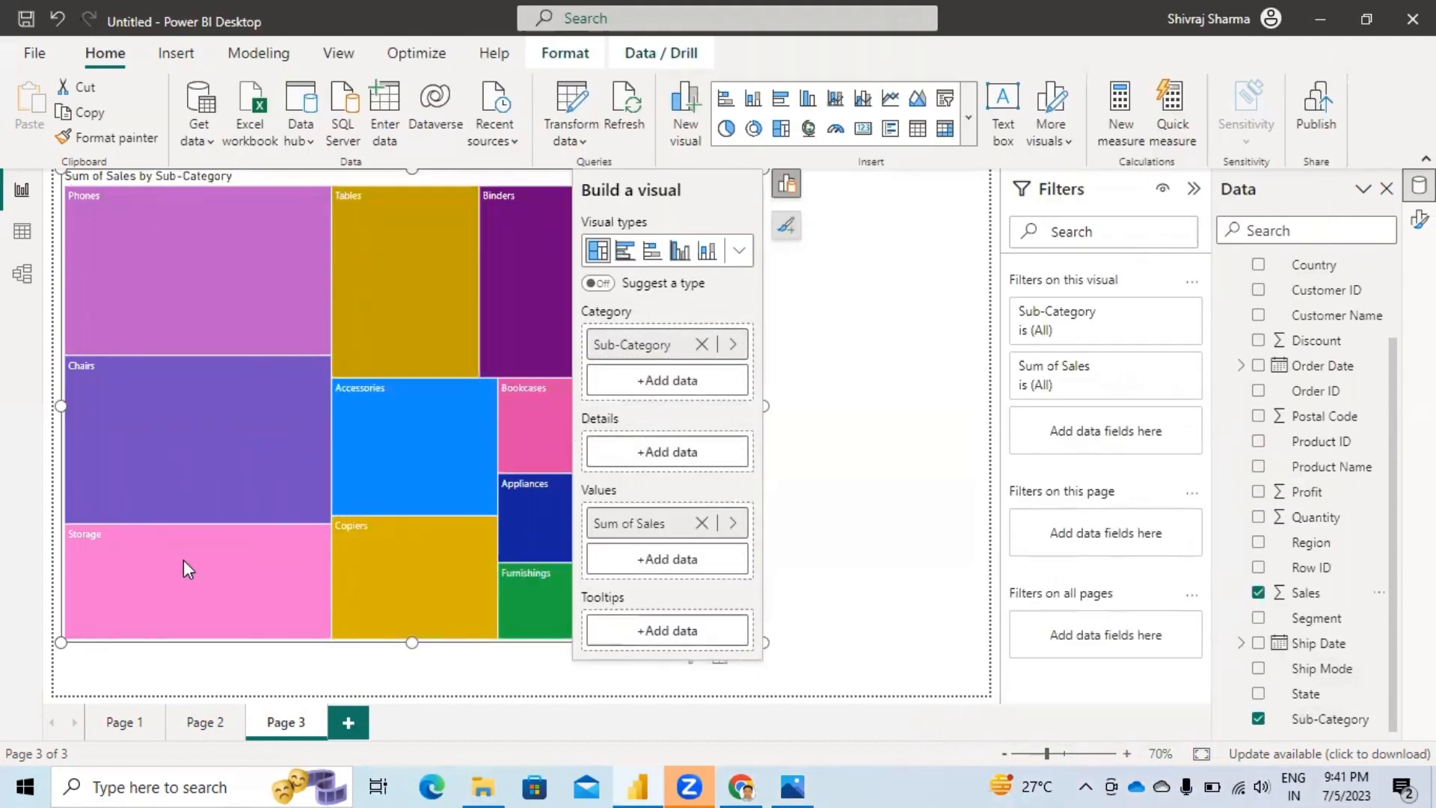
Step: Add the Superstore Category field to the treemap's details and turn on its data labels
mouse_move(181, 561)
scroll(1365, 490, "up", 2)
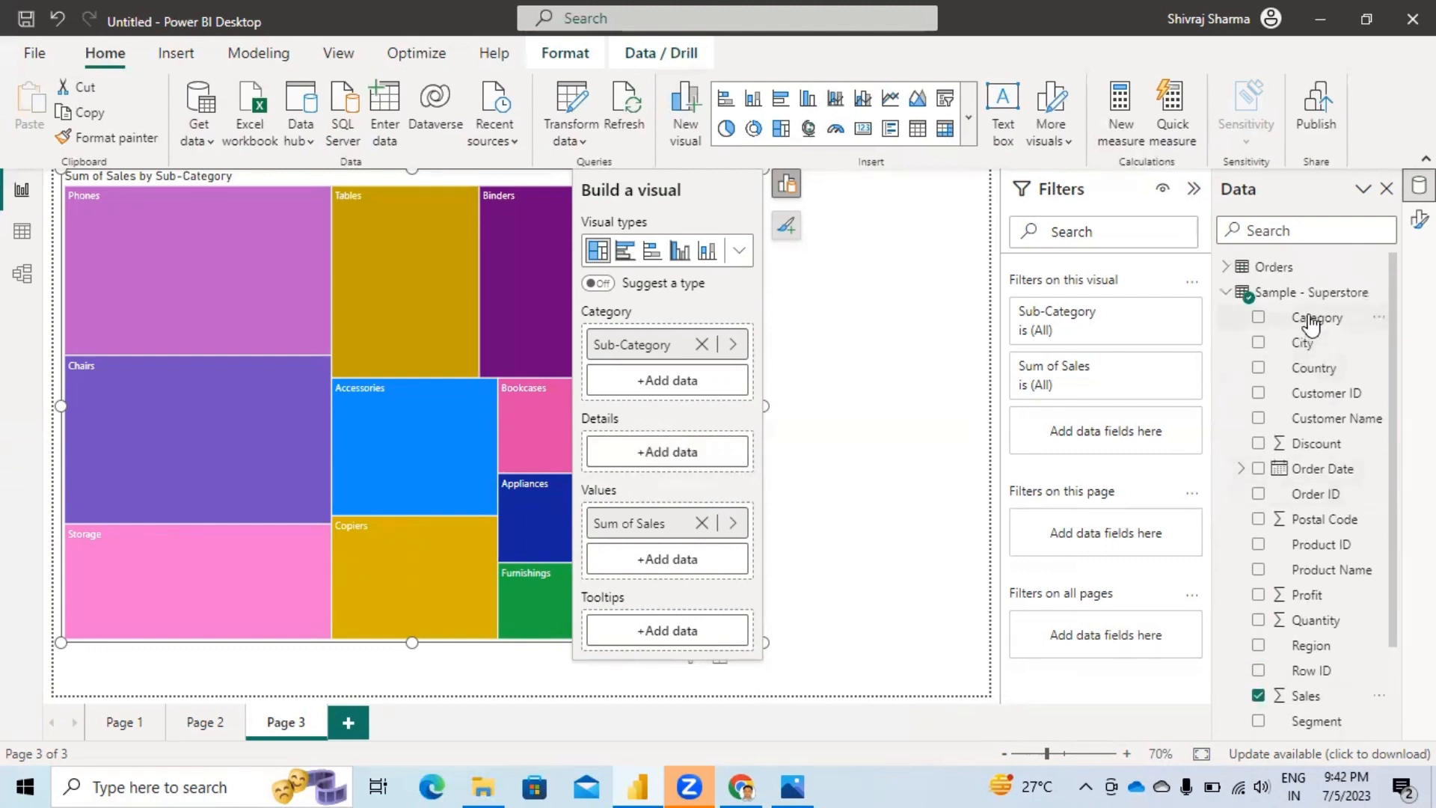
left_click_drag(1305, 318, 680, 450)
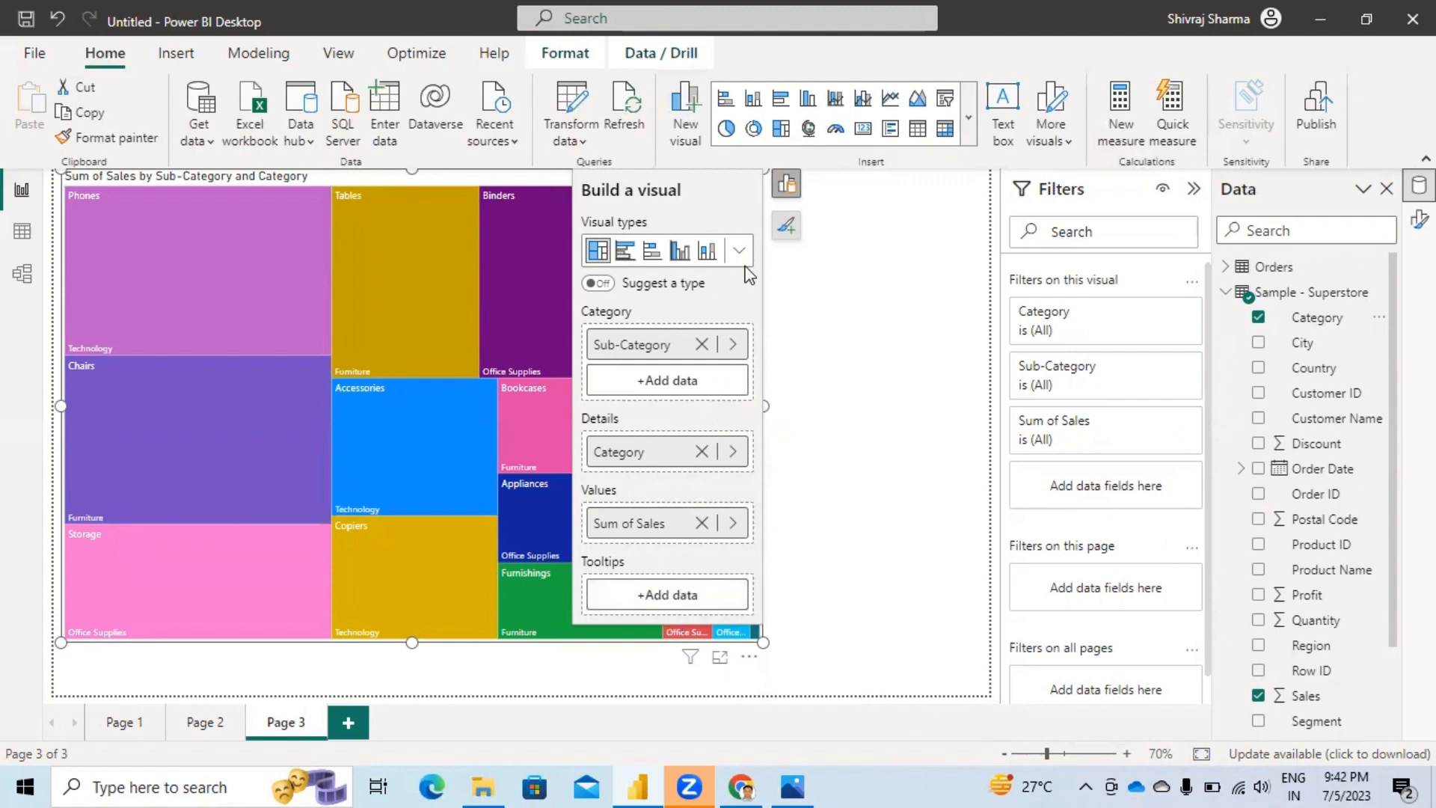
left_click(786, 225)
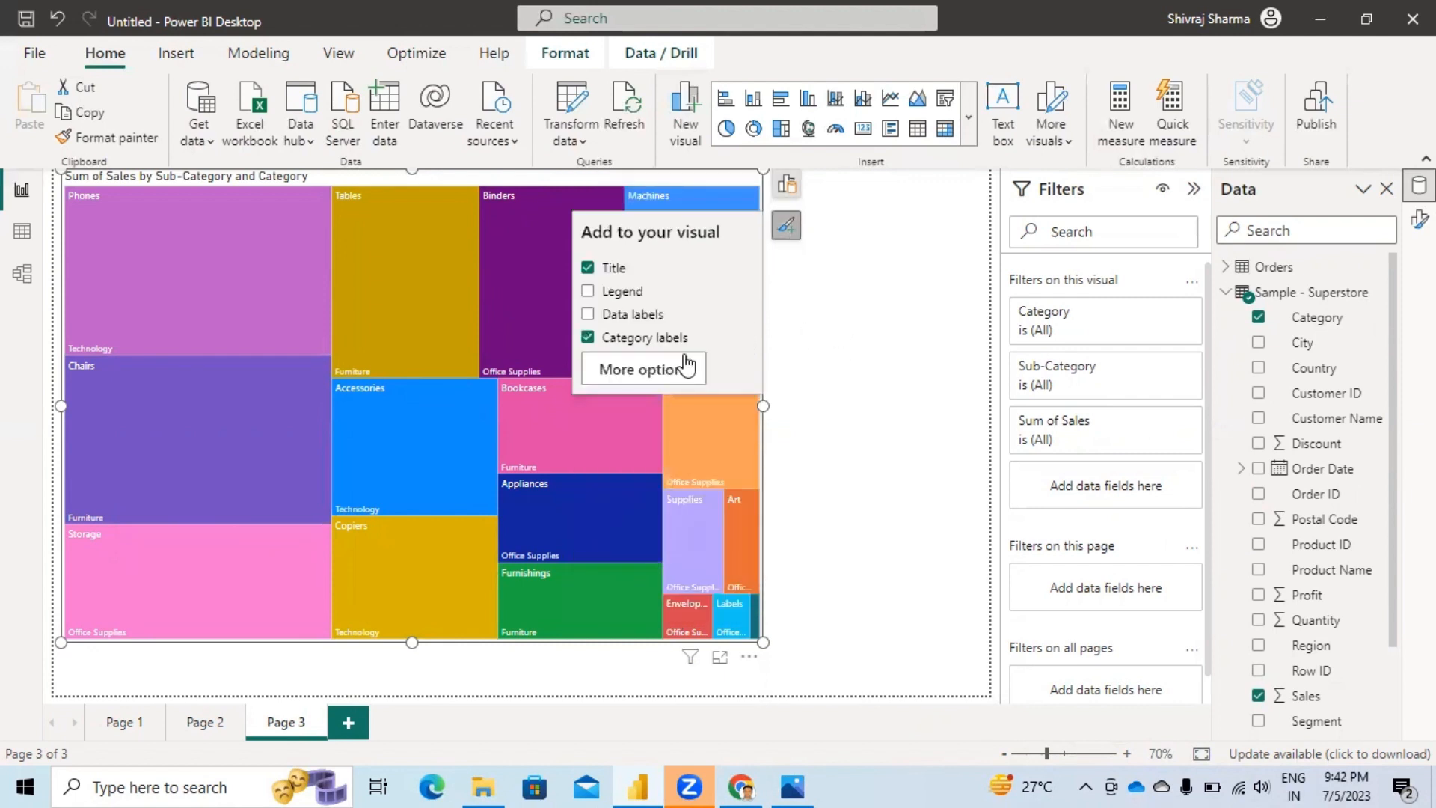
left_click(588, 315)
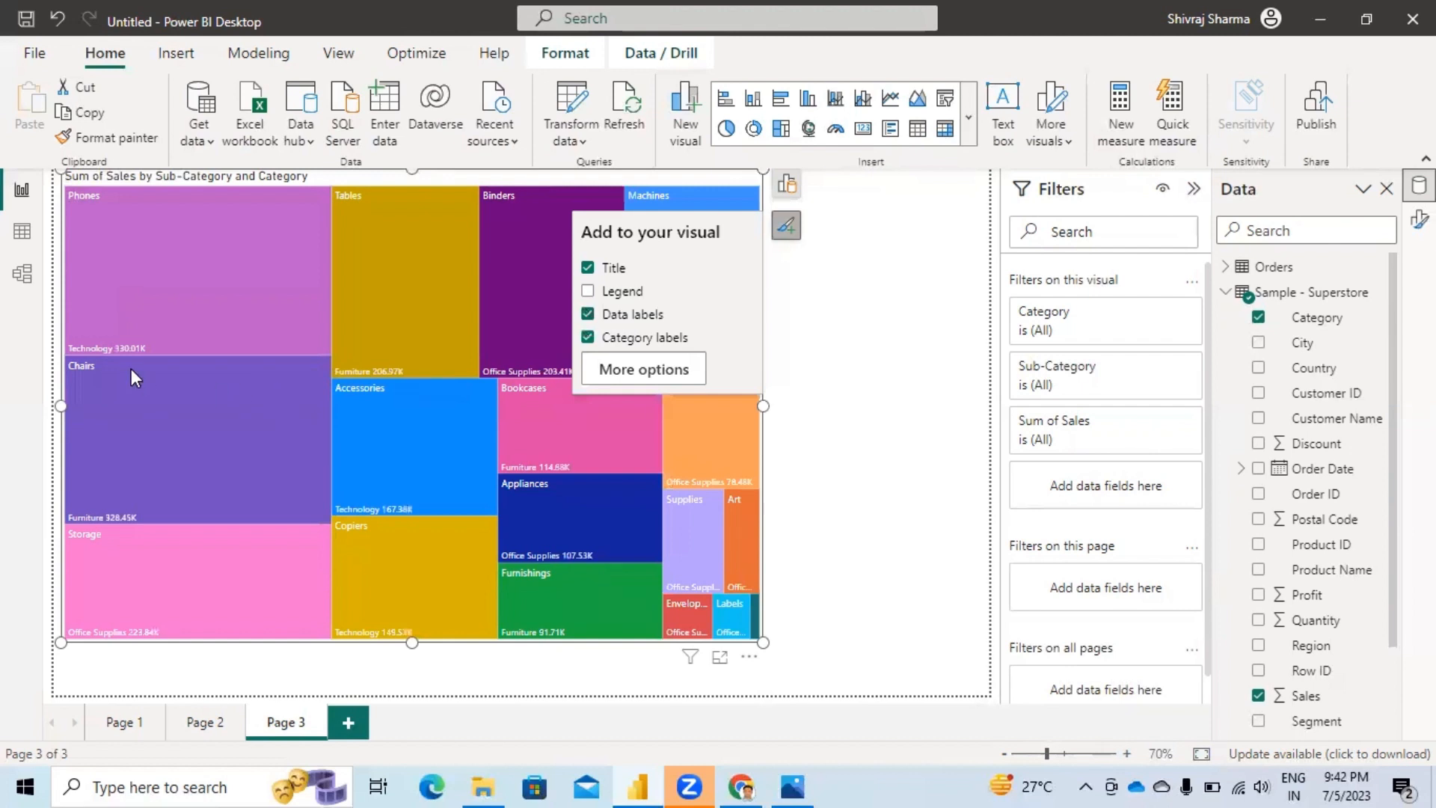
Step: Set the treemap's data label values to font size 14 and bold
left_click(644, 369)
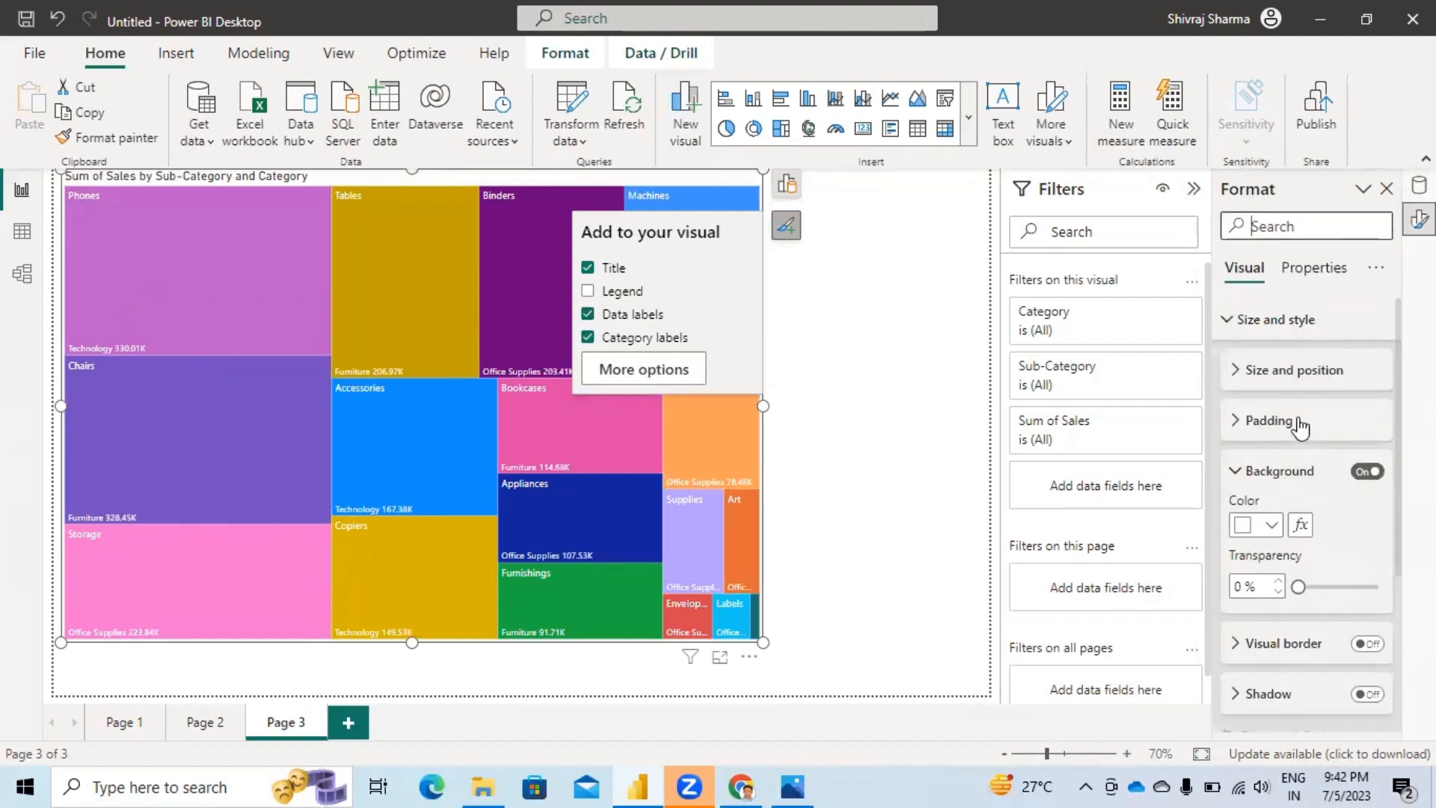
left_click(1241, 372)
left_click(1241, 372)
scroll(1296, 456, "down", 3)
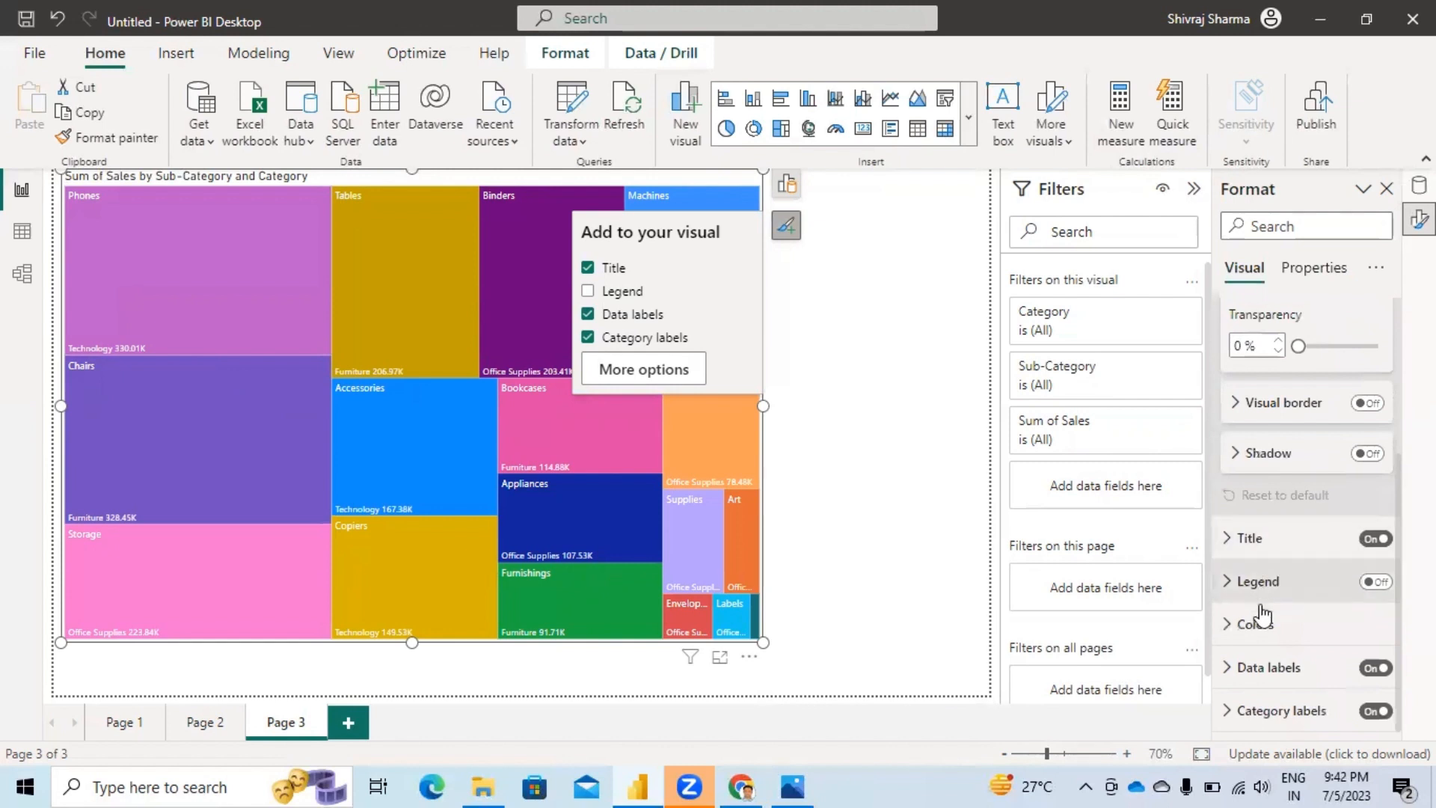
left_click(1233, 668)
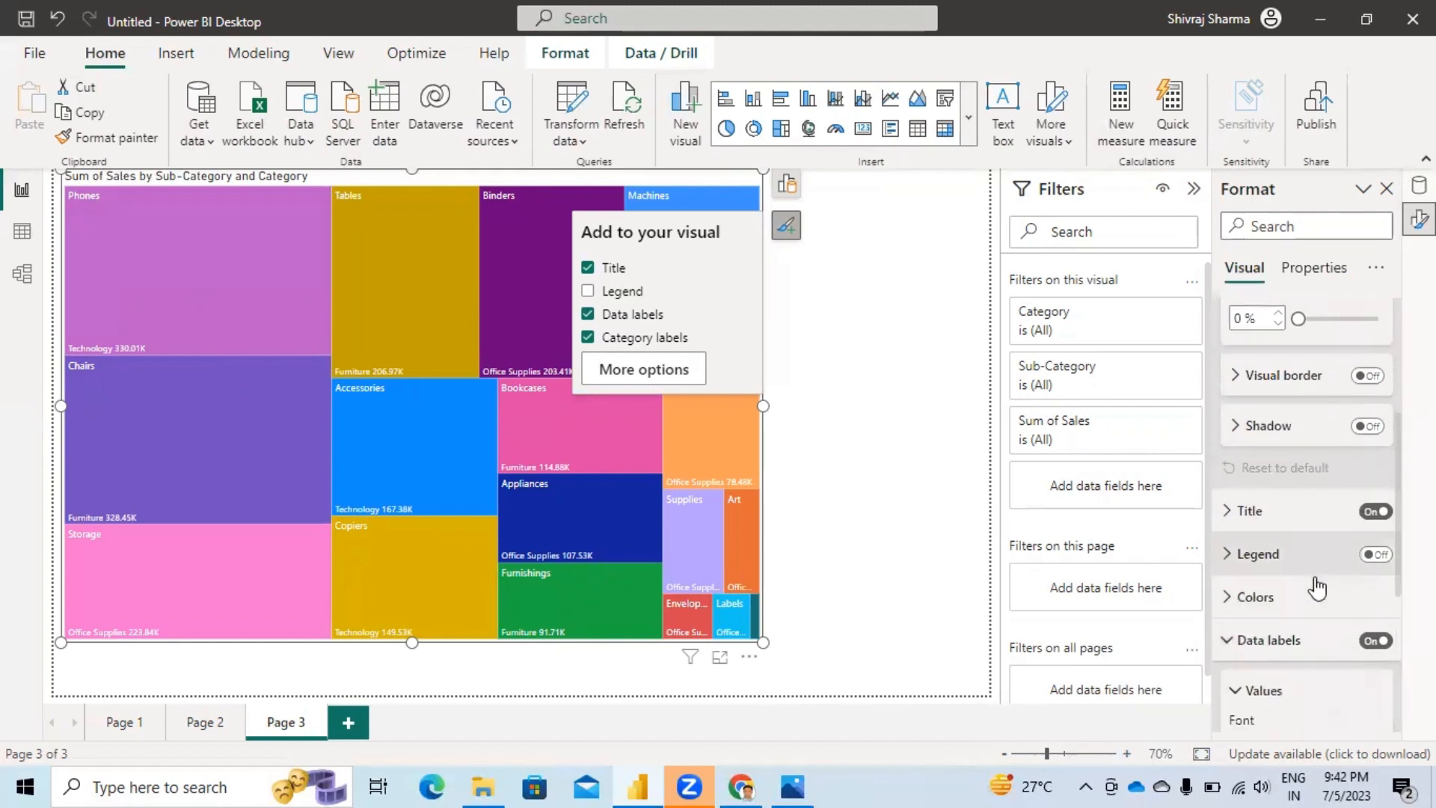
scroll(1230, 586, "down", 3)
left_click(1376, 441)
left_click(1376, 442)
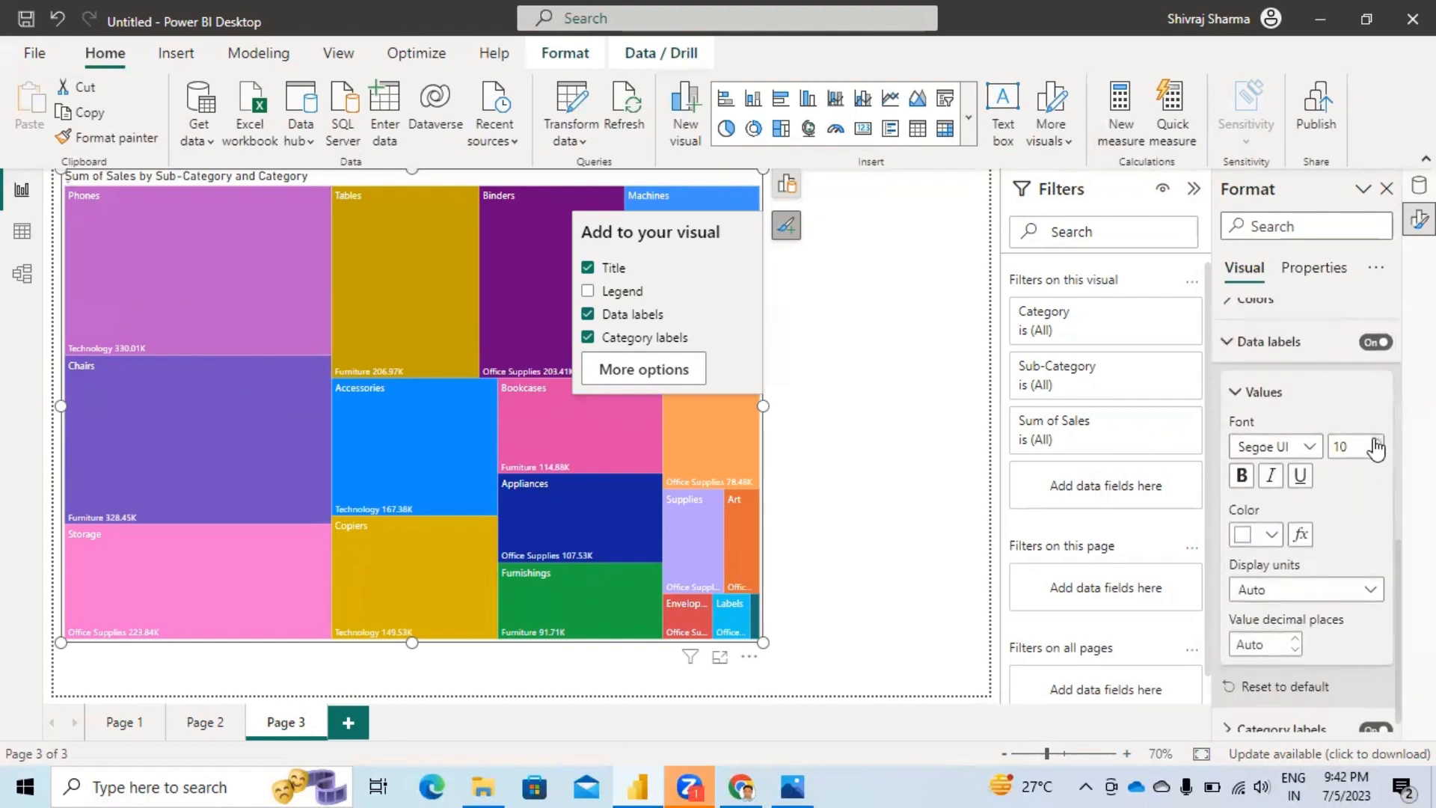
left_click(1376, 441)
left_click(1376, 442)
left_click(1376, 441)
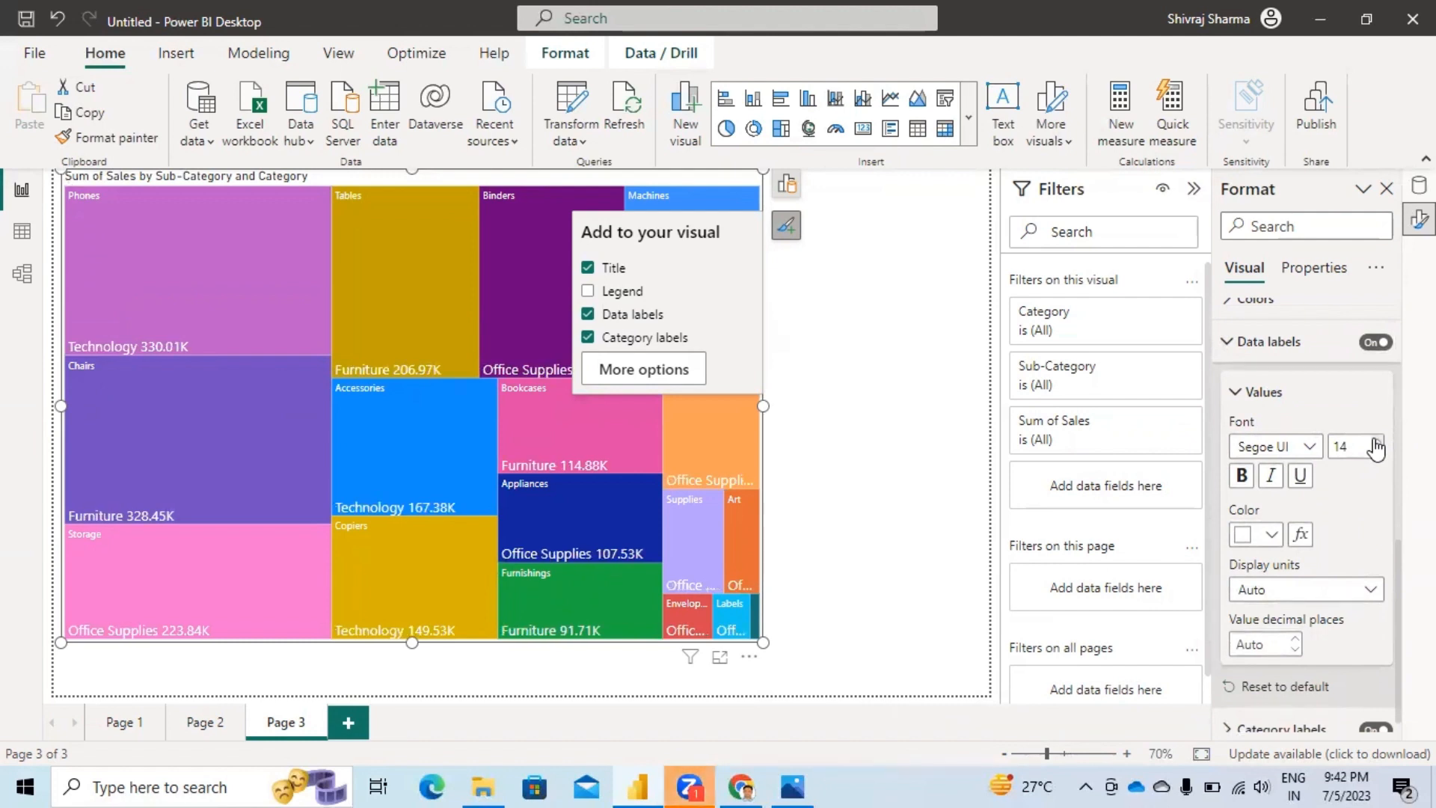
left_click(1242, 476)
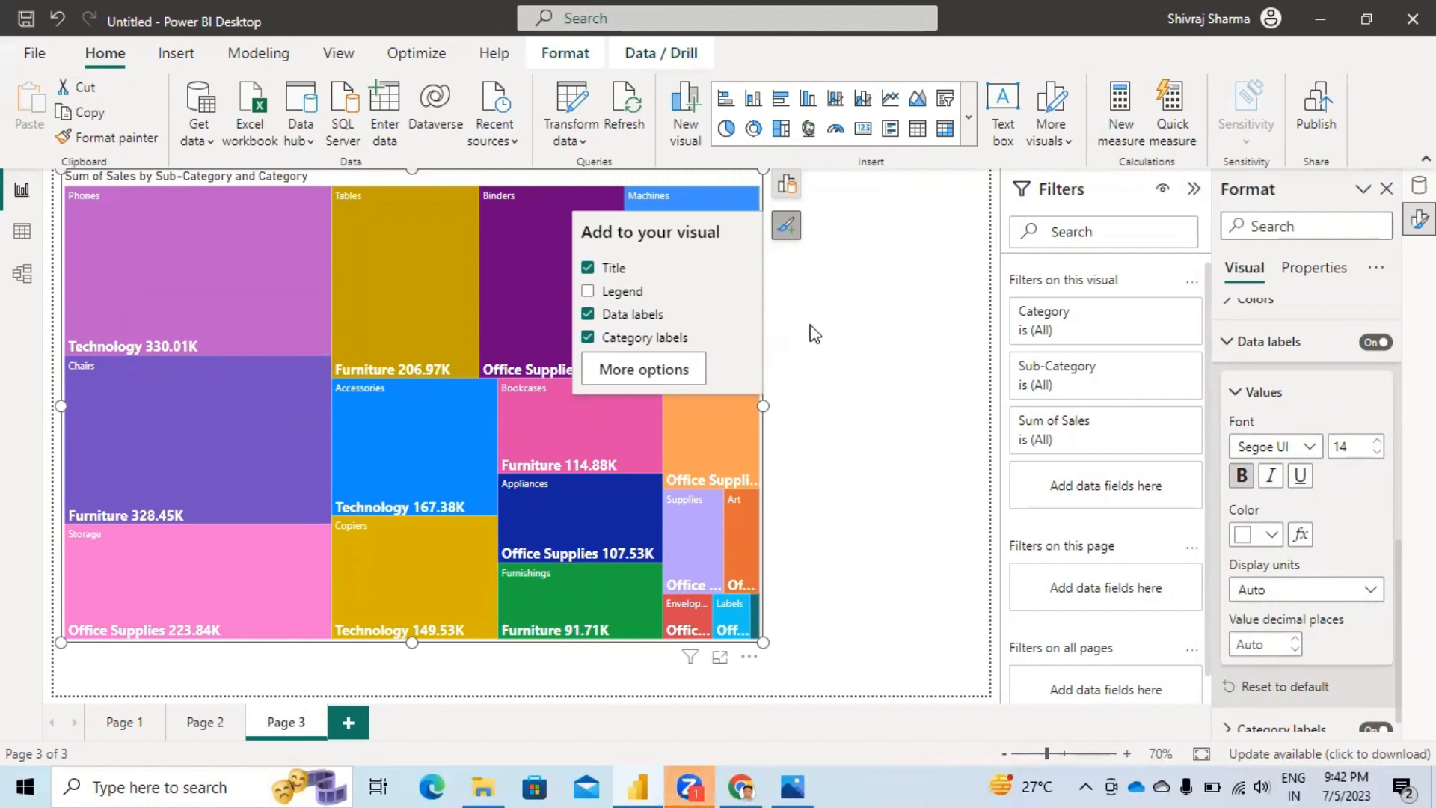
Step: Highlight the Machines tile in the treemap, and clear the highlight again
left_click(800, 296)
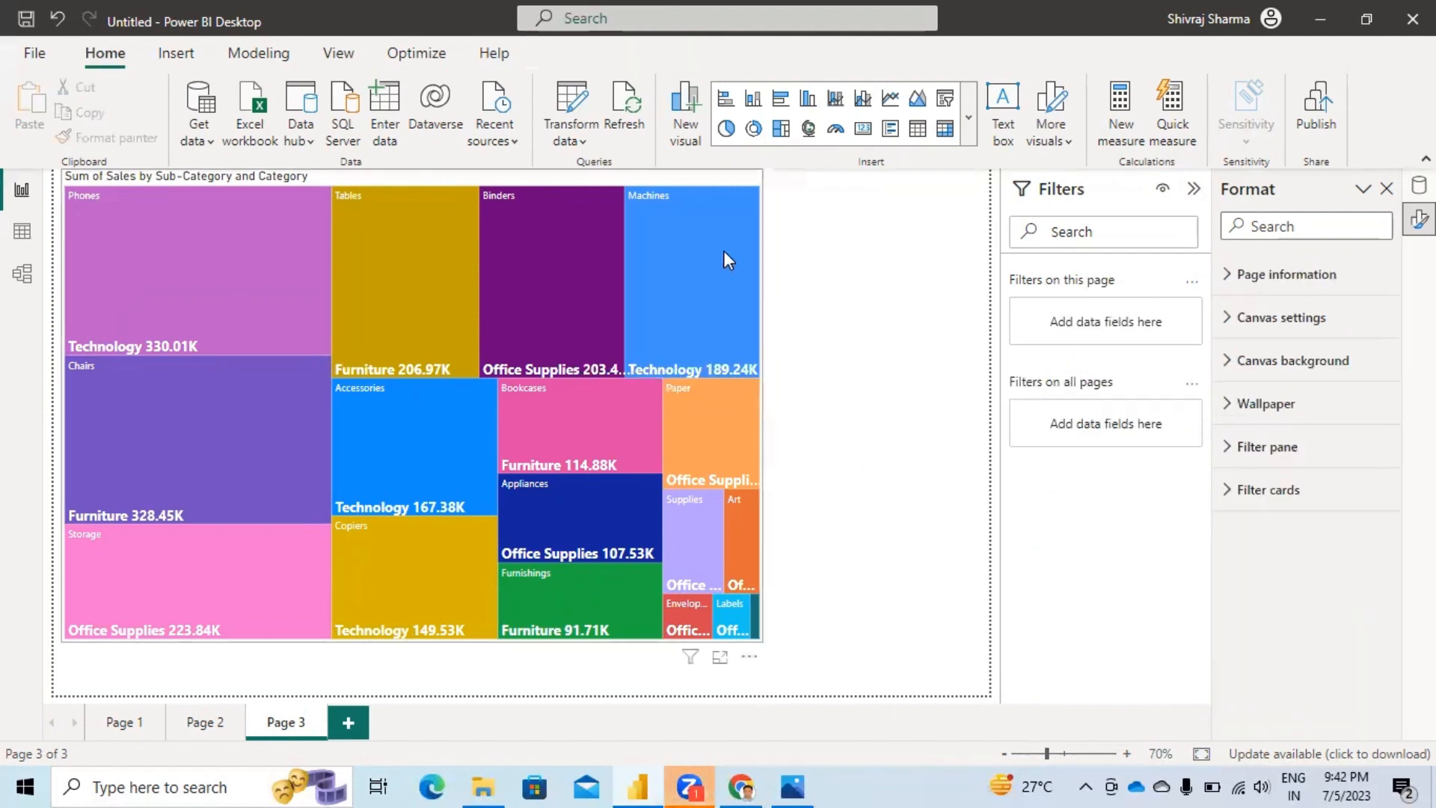
mouse_move(724, 250)
left_click(734, 279)
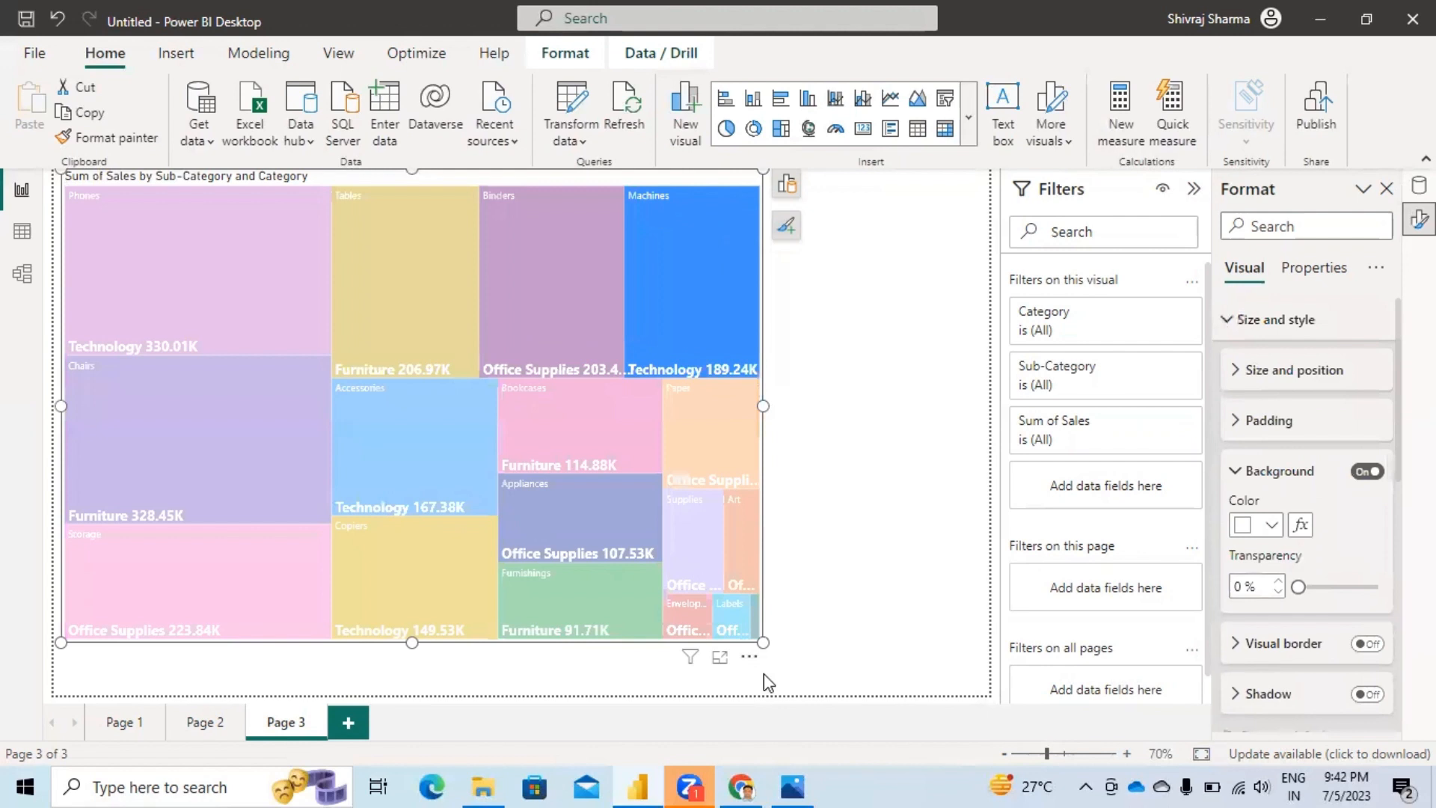
left_click(829, 485)
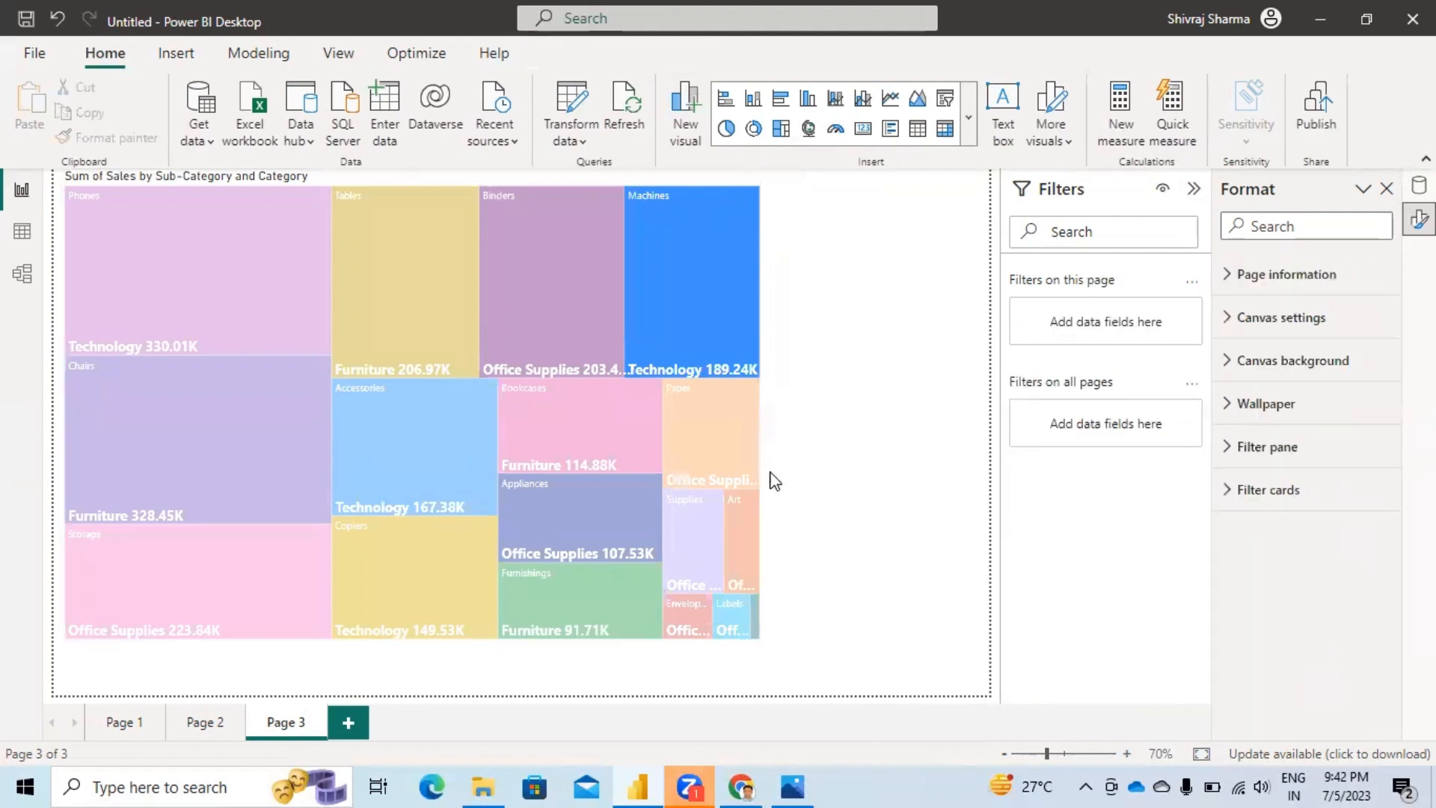
left_click(536, 276)
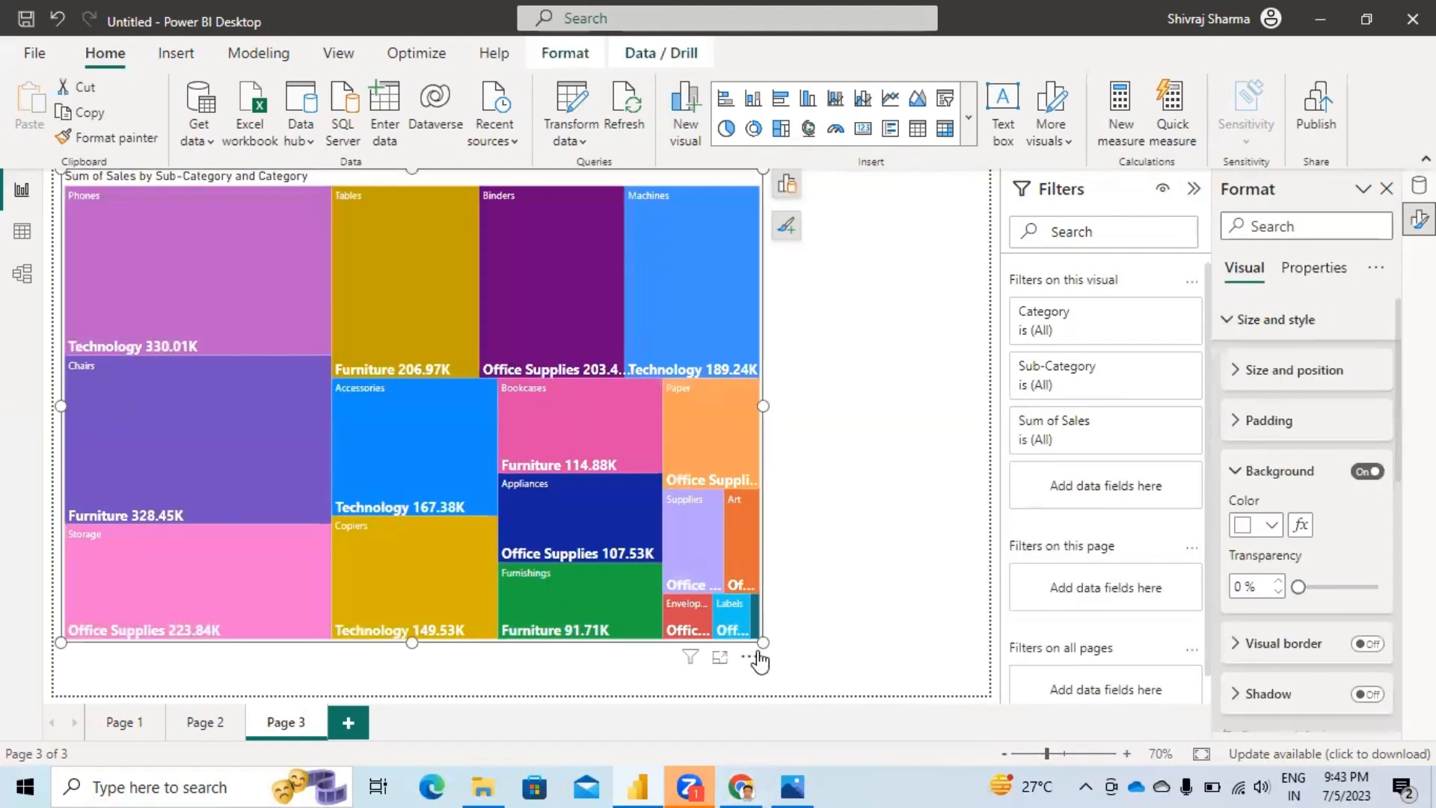
Step: Delete the existing treemap of sales by sub-category and category from Page 3
left_click_drag(760, 643, 974, 683)
mouse_move(950, 669)
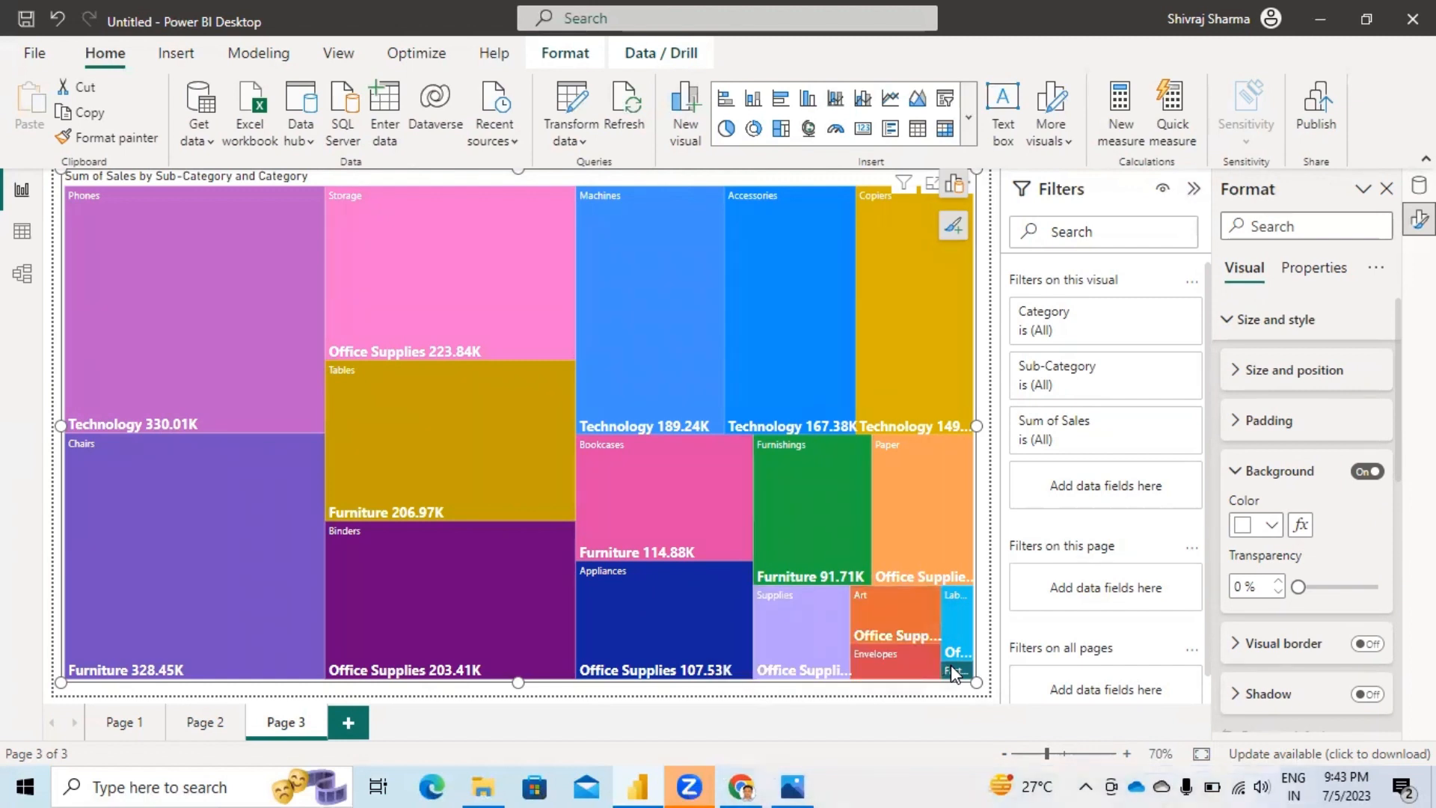
left_click(941, 308)
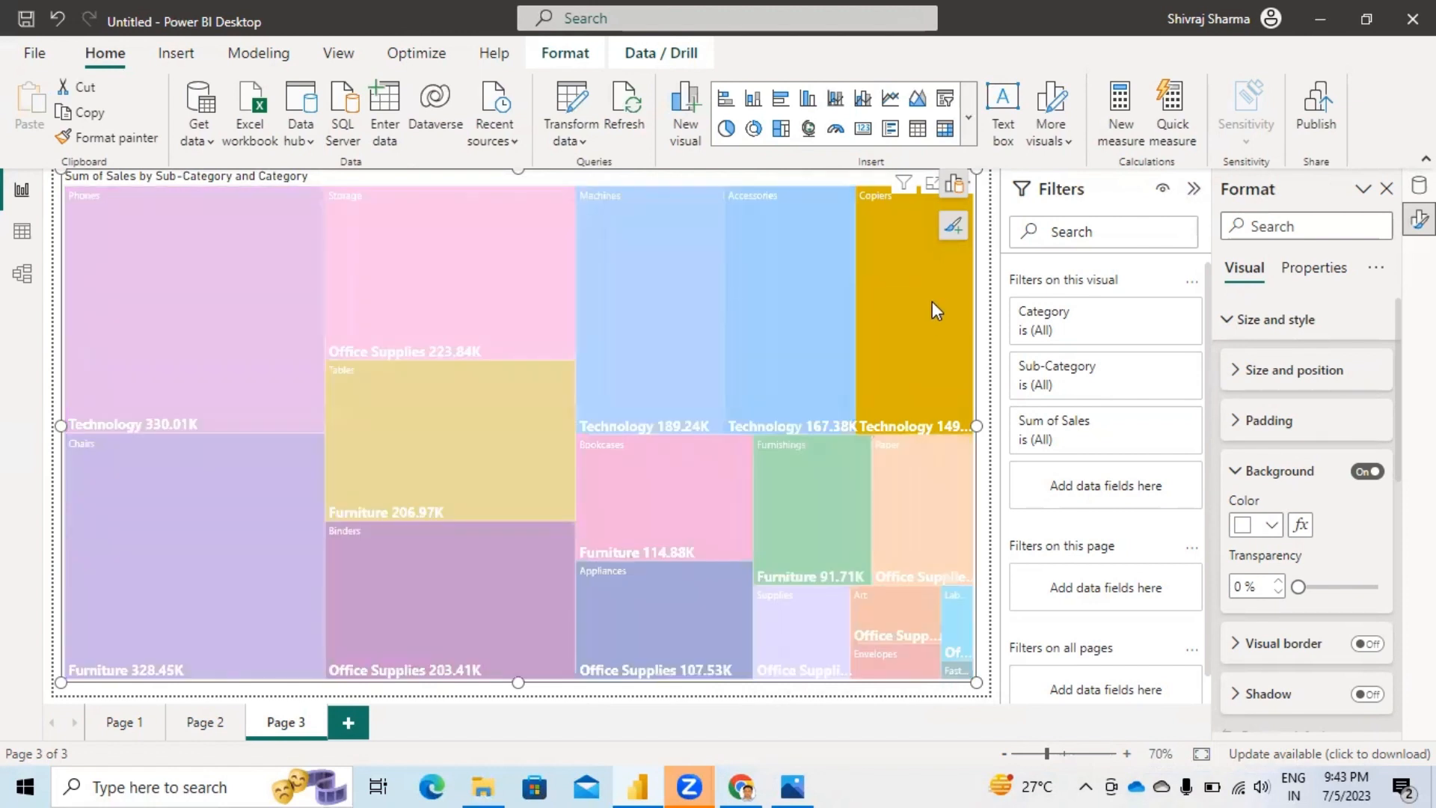
key("Delete")
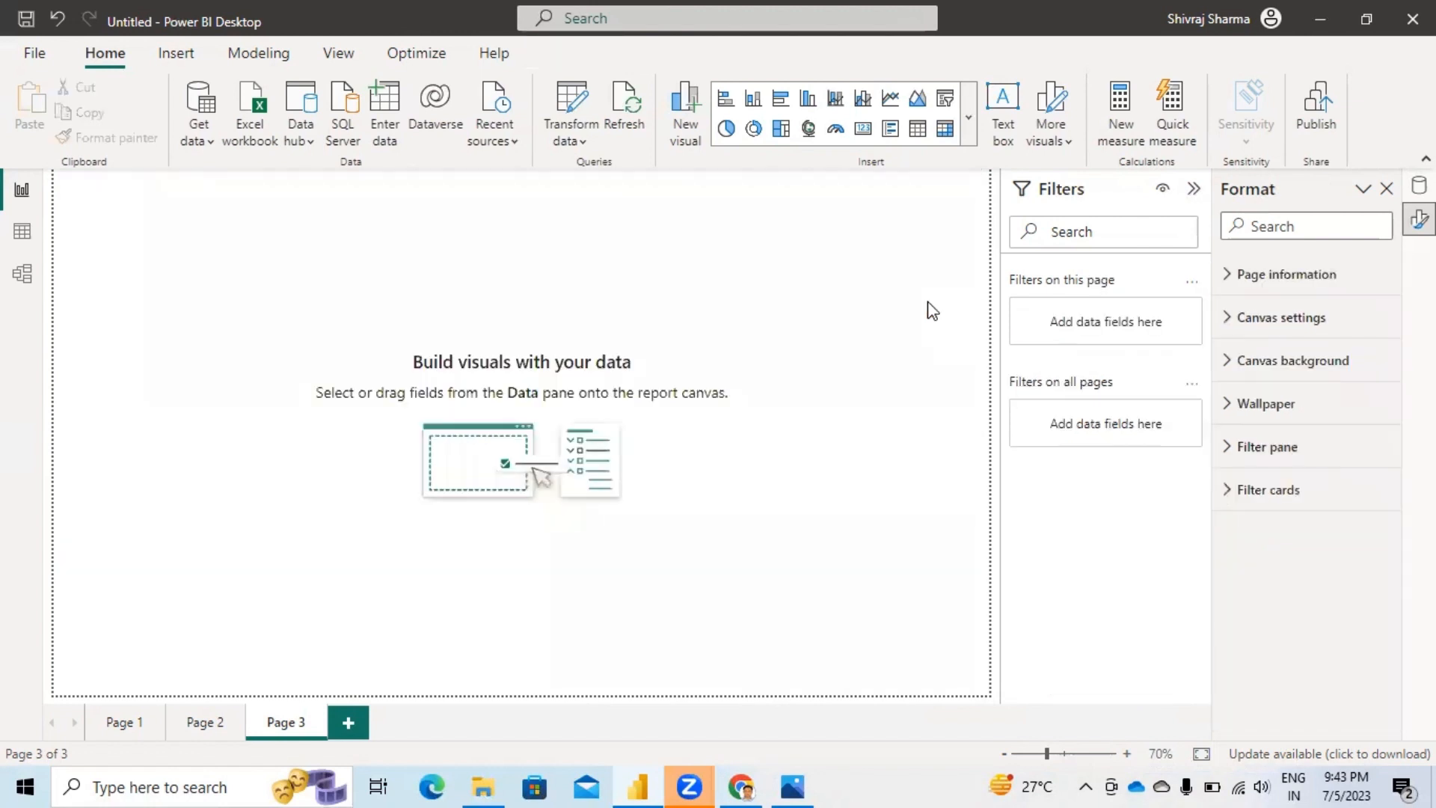
Step: Insert a new treemap on Page 3 and enlarge it to about 1063 wide by 666 high
left_click(782, 142)
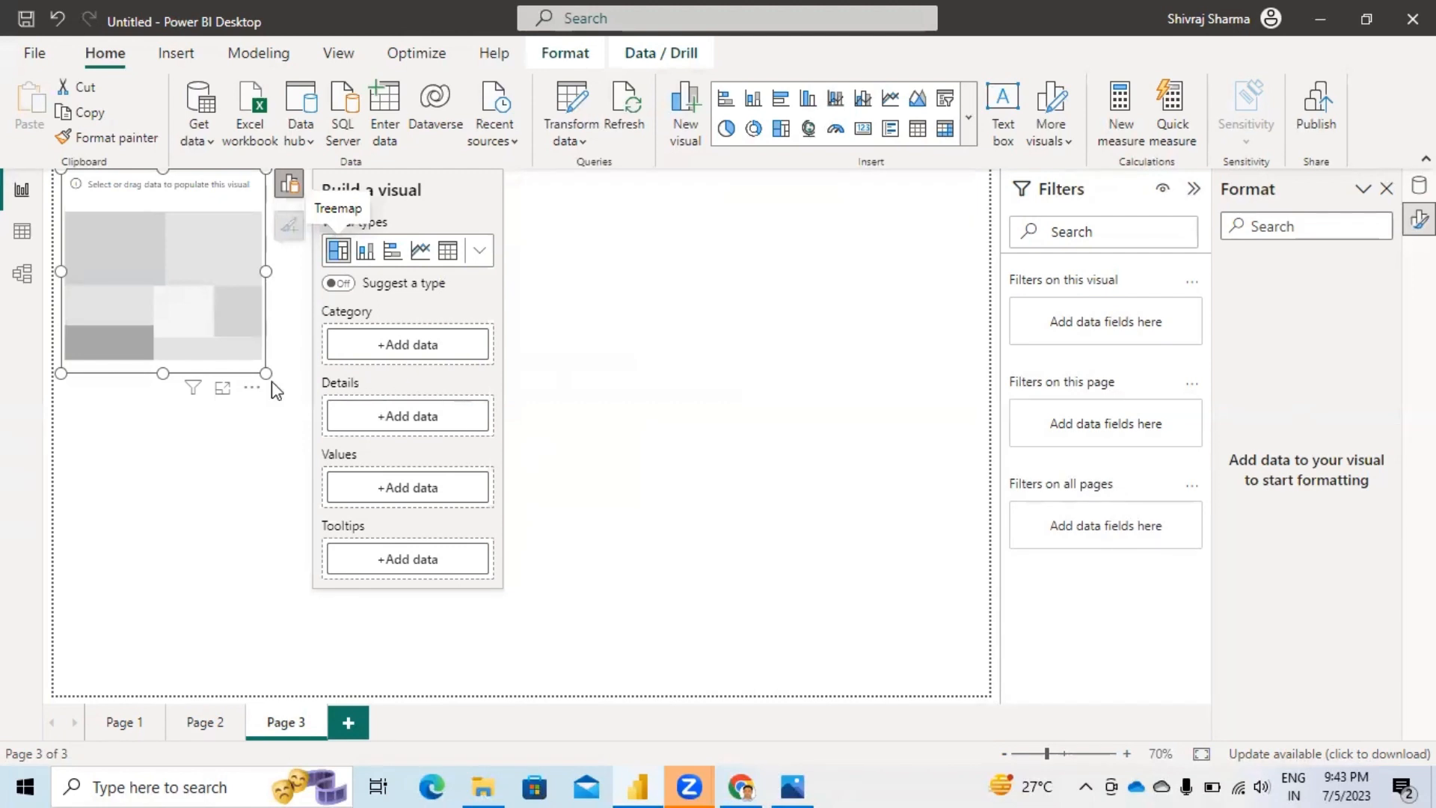
left_click_drag(265, 372, 836, 656)
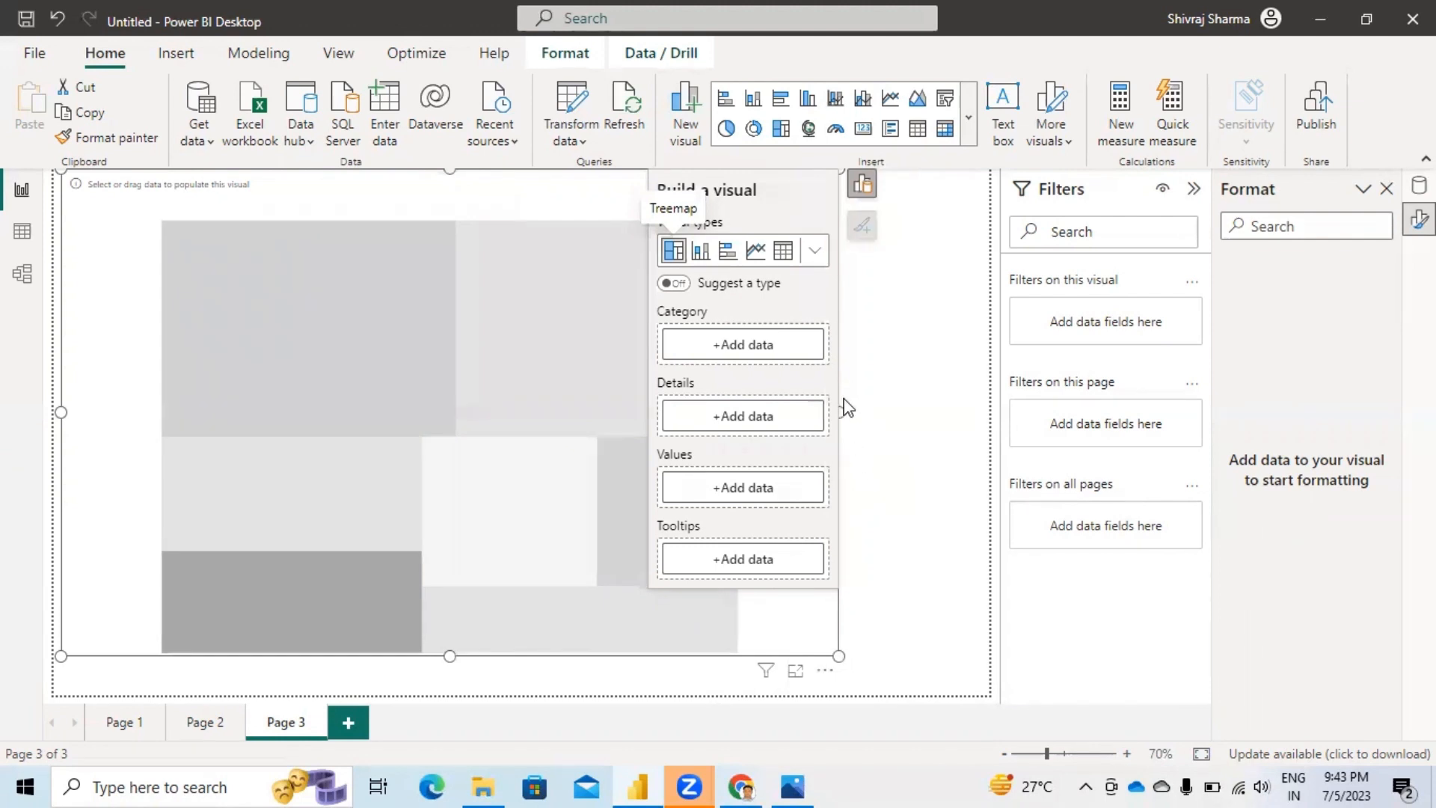
Step: Assign Sub-Category as the treemap's category, Sales as its values and Category as its details
left_click(1419, 185)
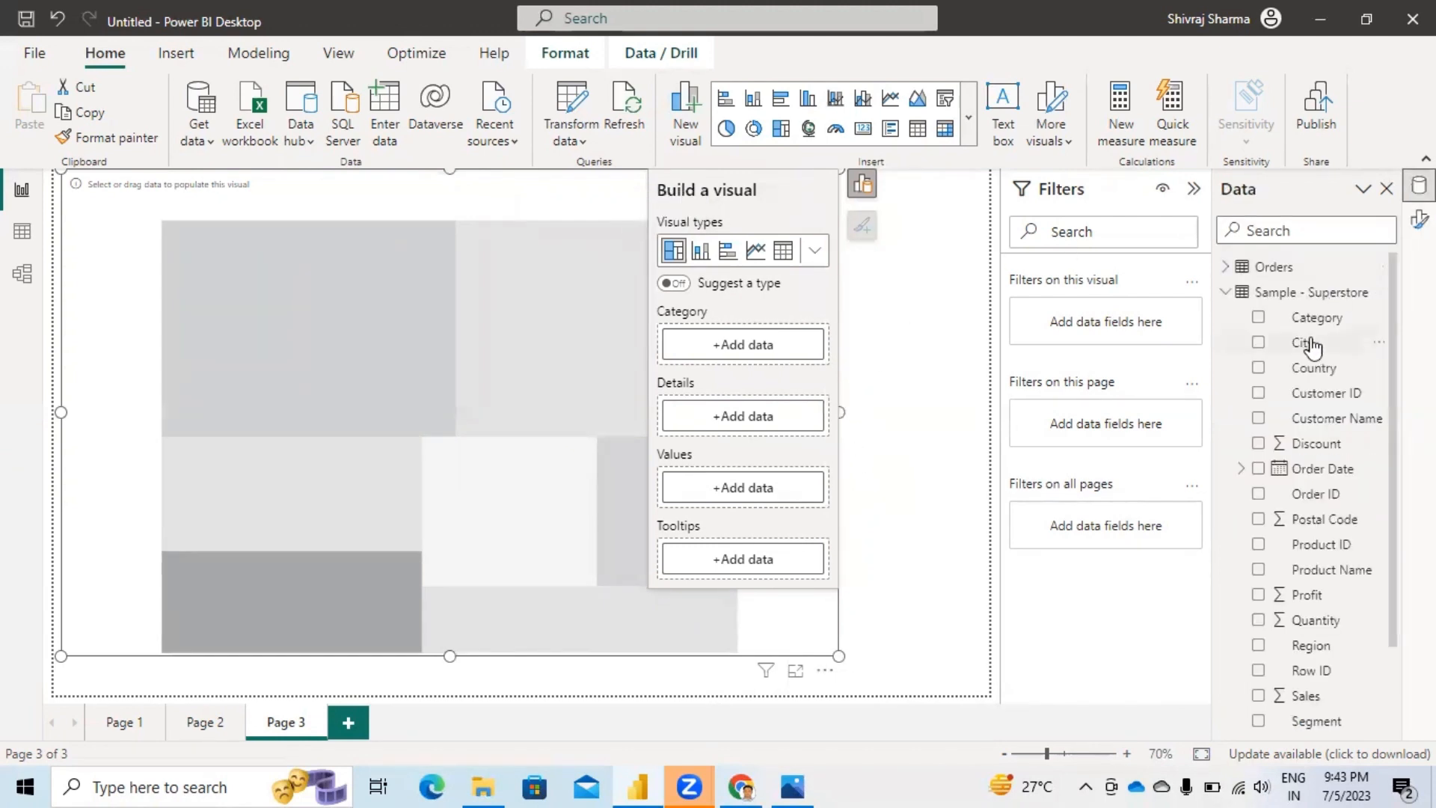
scroll(1264, 658, "down", 3)
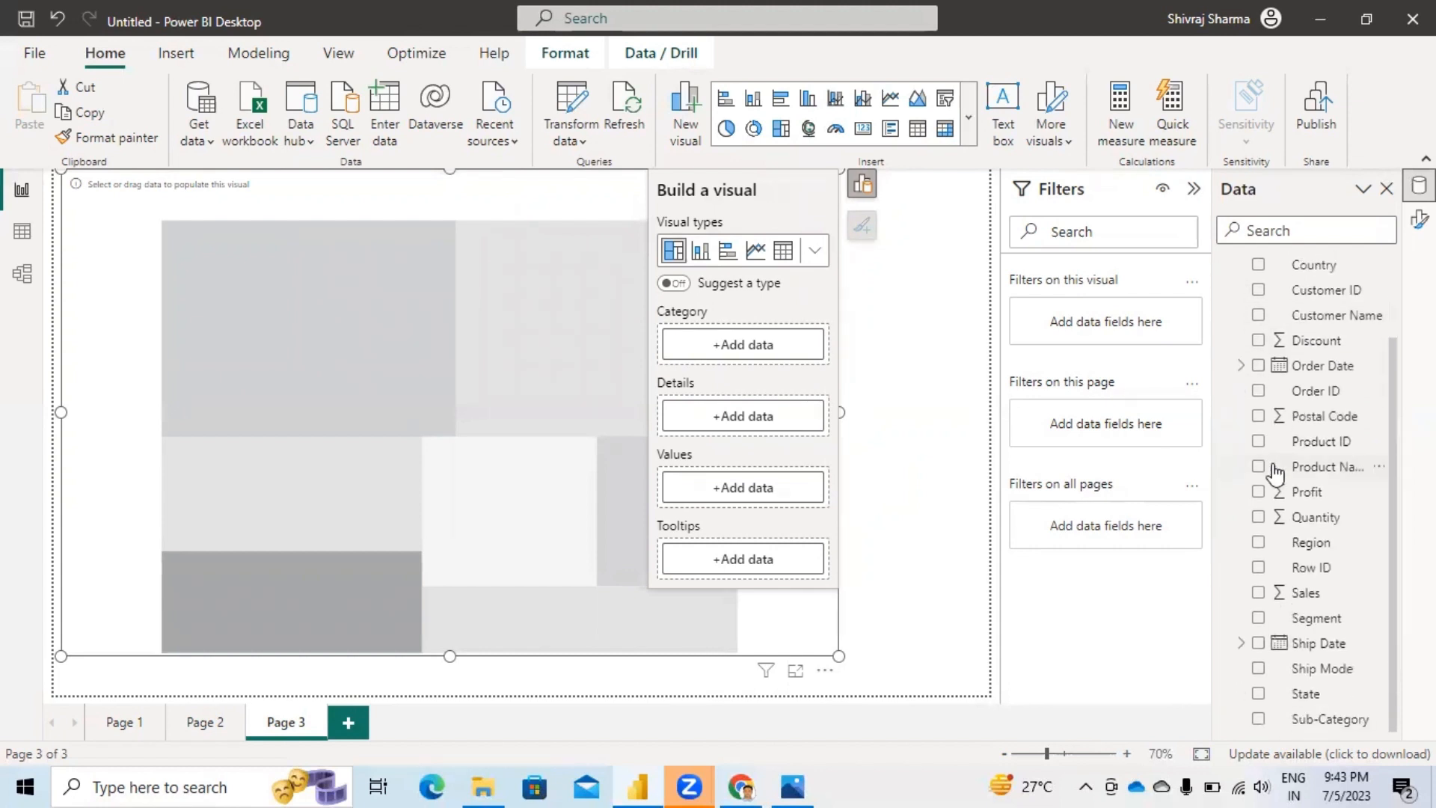
left_click(1259, 719)
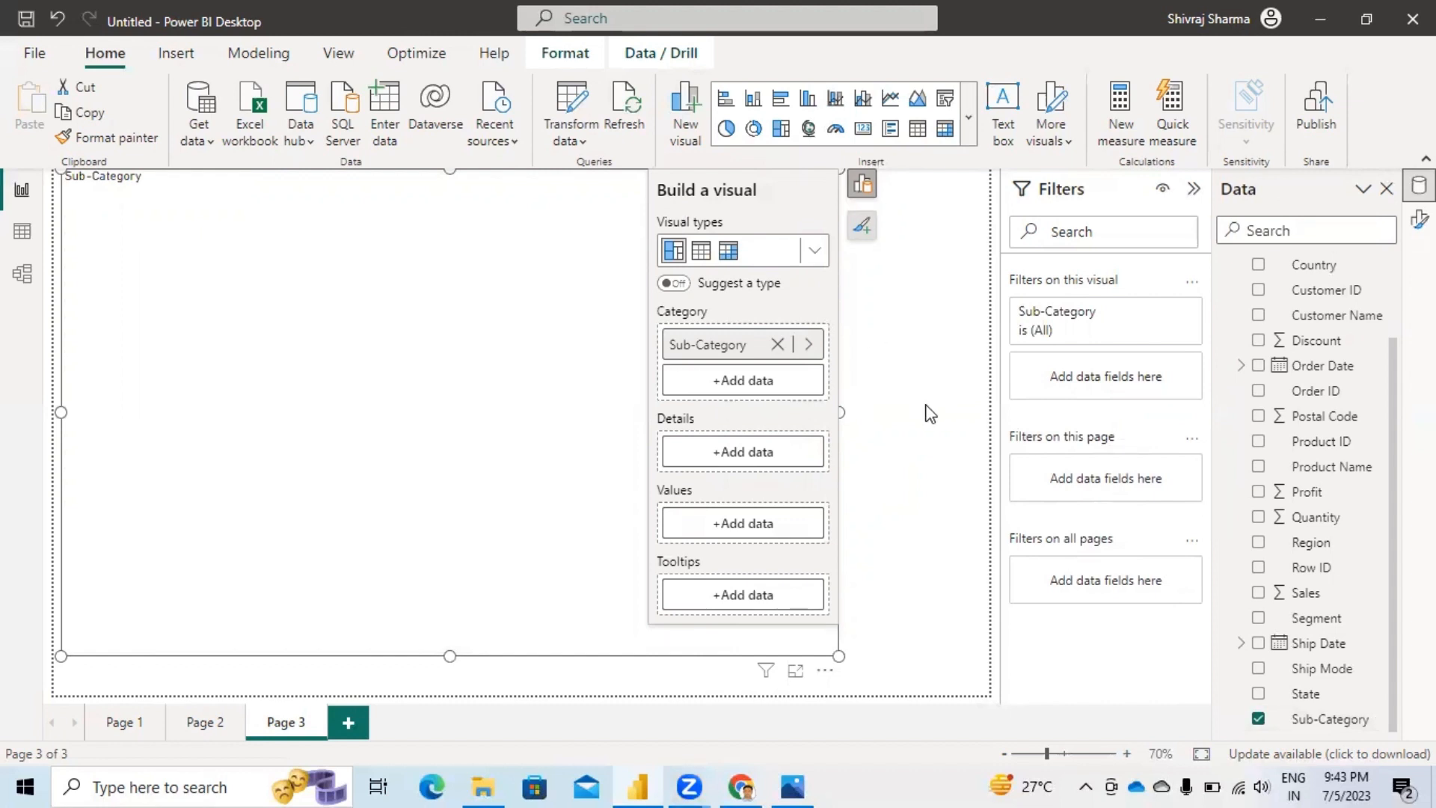
left_click(1258, 593)
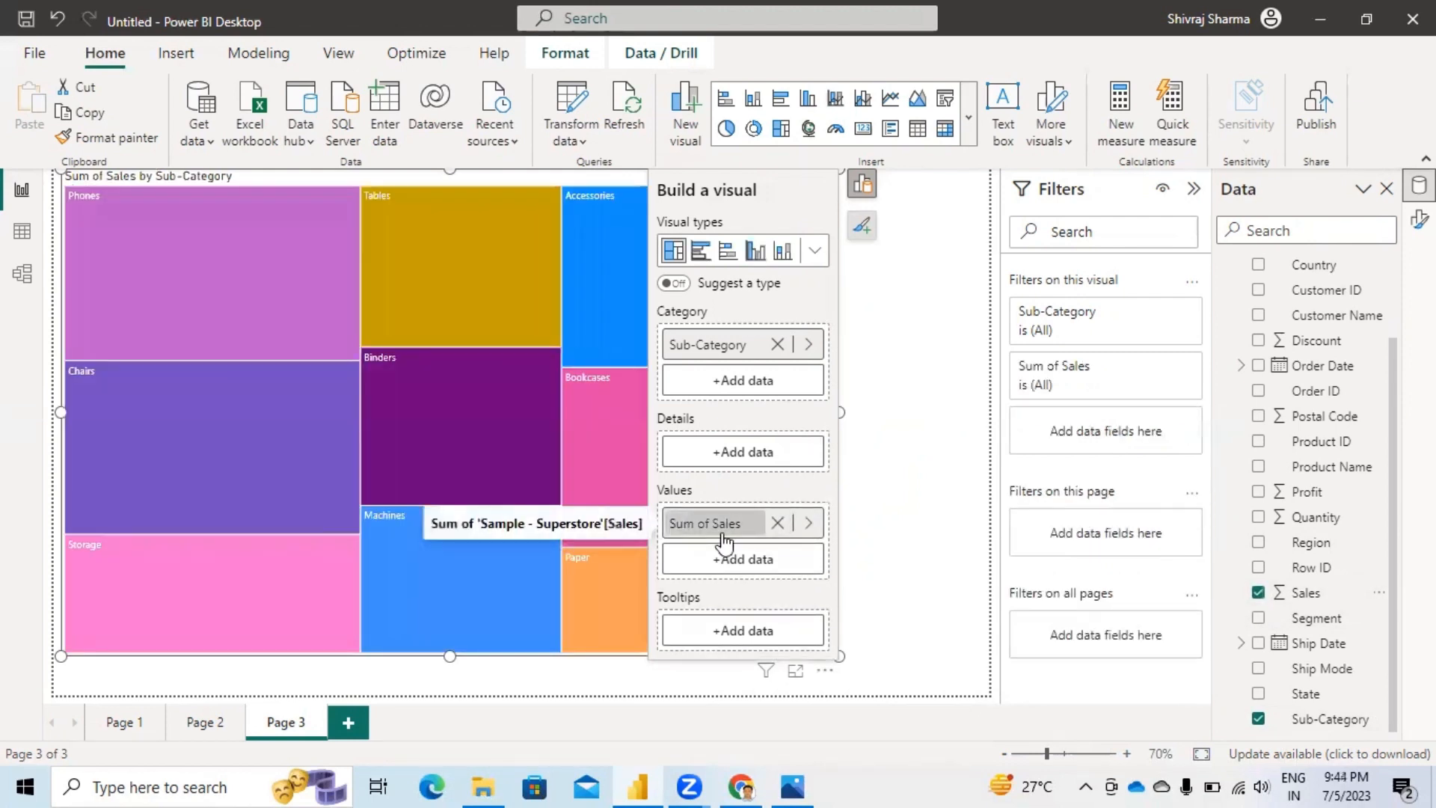
scroll(1292, 447, "up", 3)
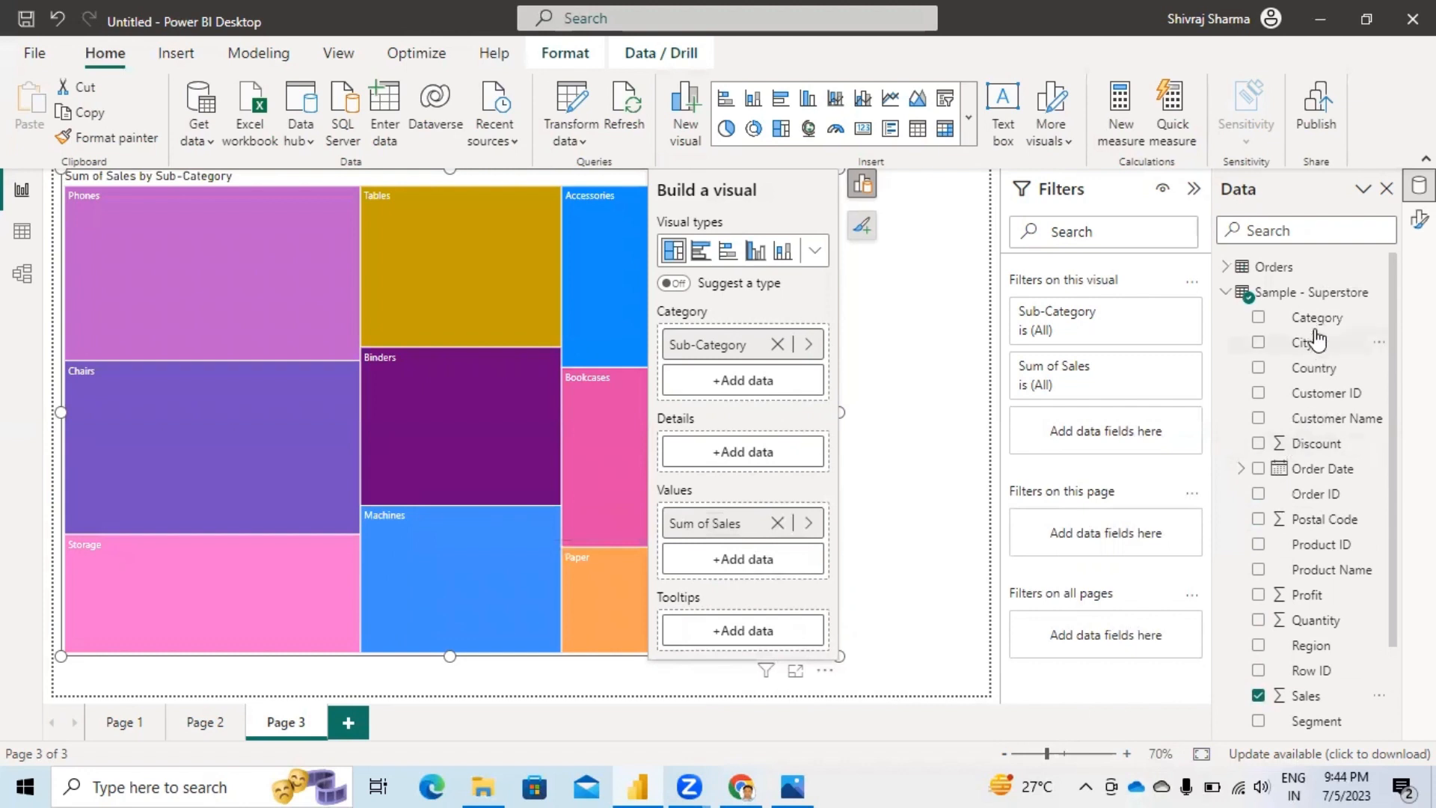
left_click_drag(1308, 317, 740, 458)
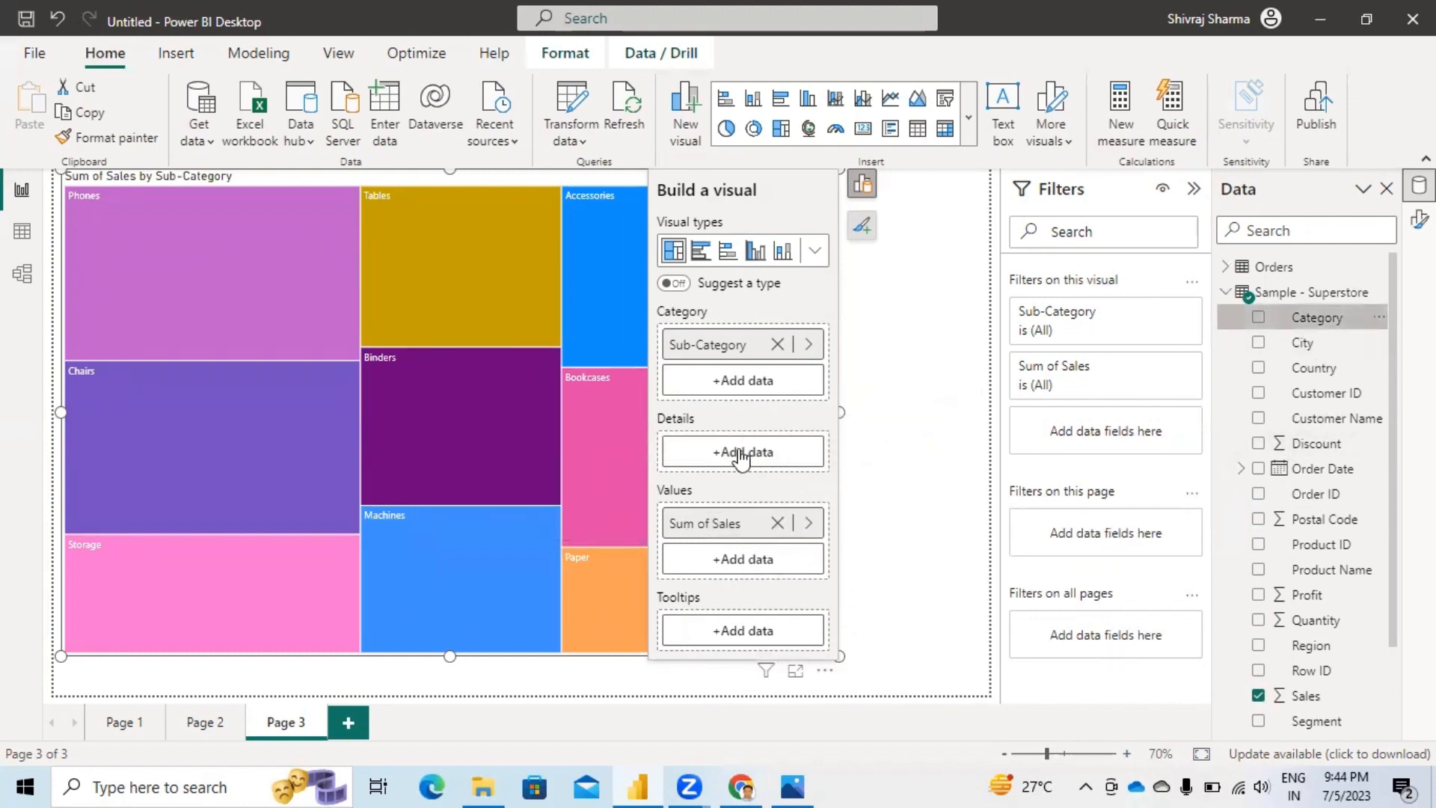
mouse_move(101, 357)
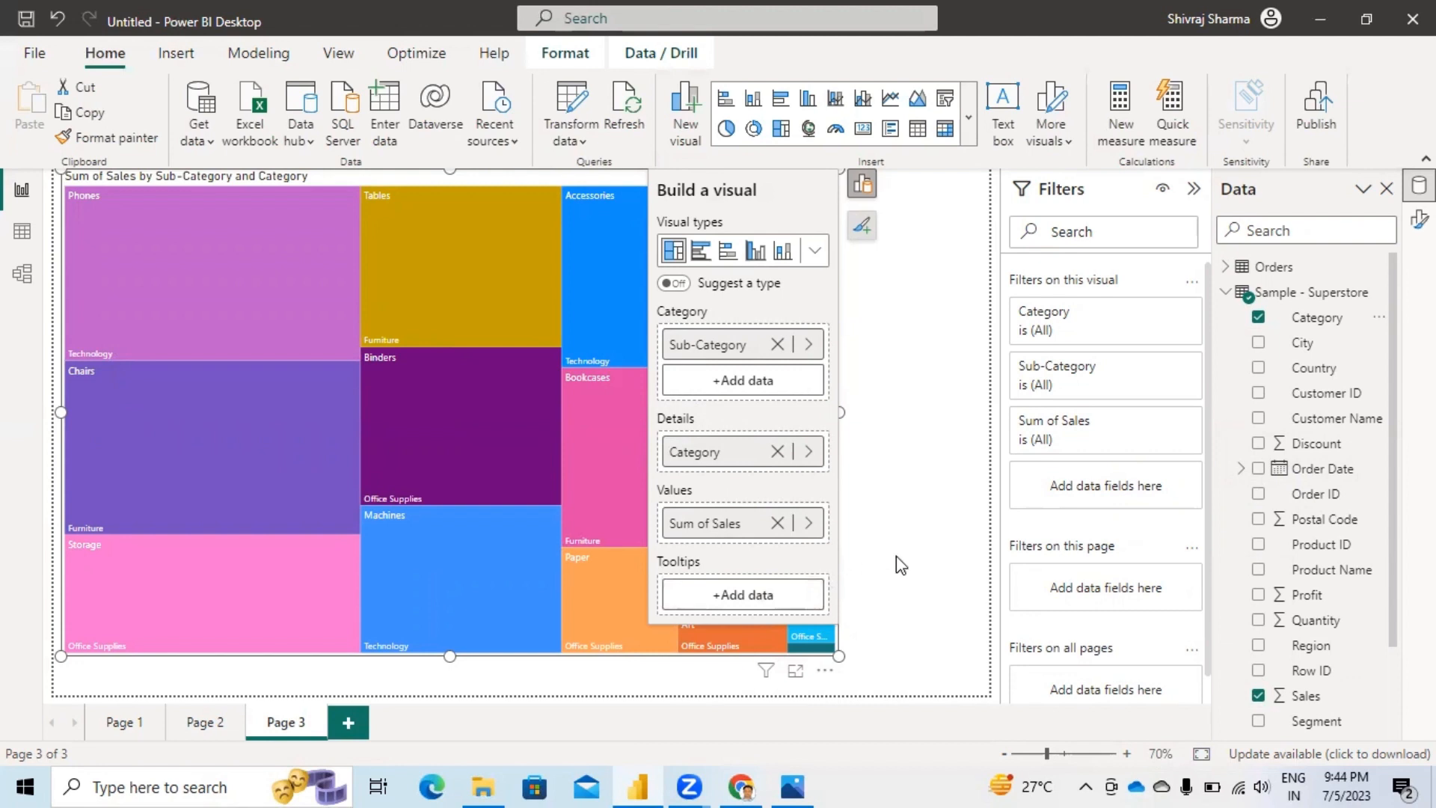
Step: Turn on data labels for the treemap
left_click(863, 224)
left_click(663, 314)
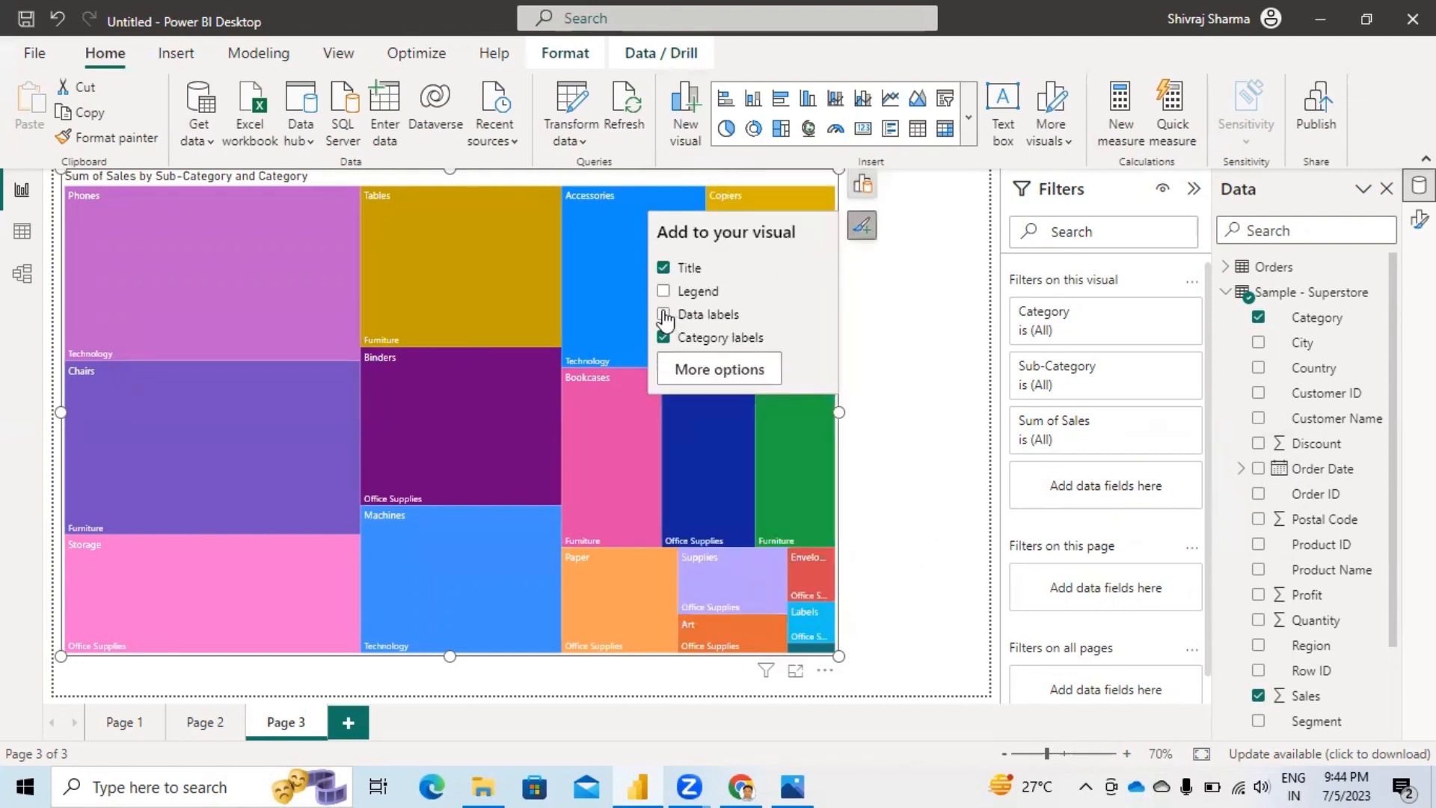
Step: Set the treemap's top padding to 3 px and its bottom padding to 2 px
left_click(704, 371)
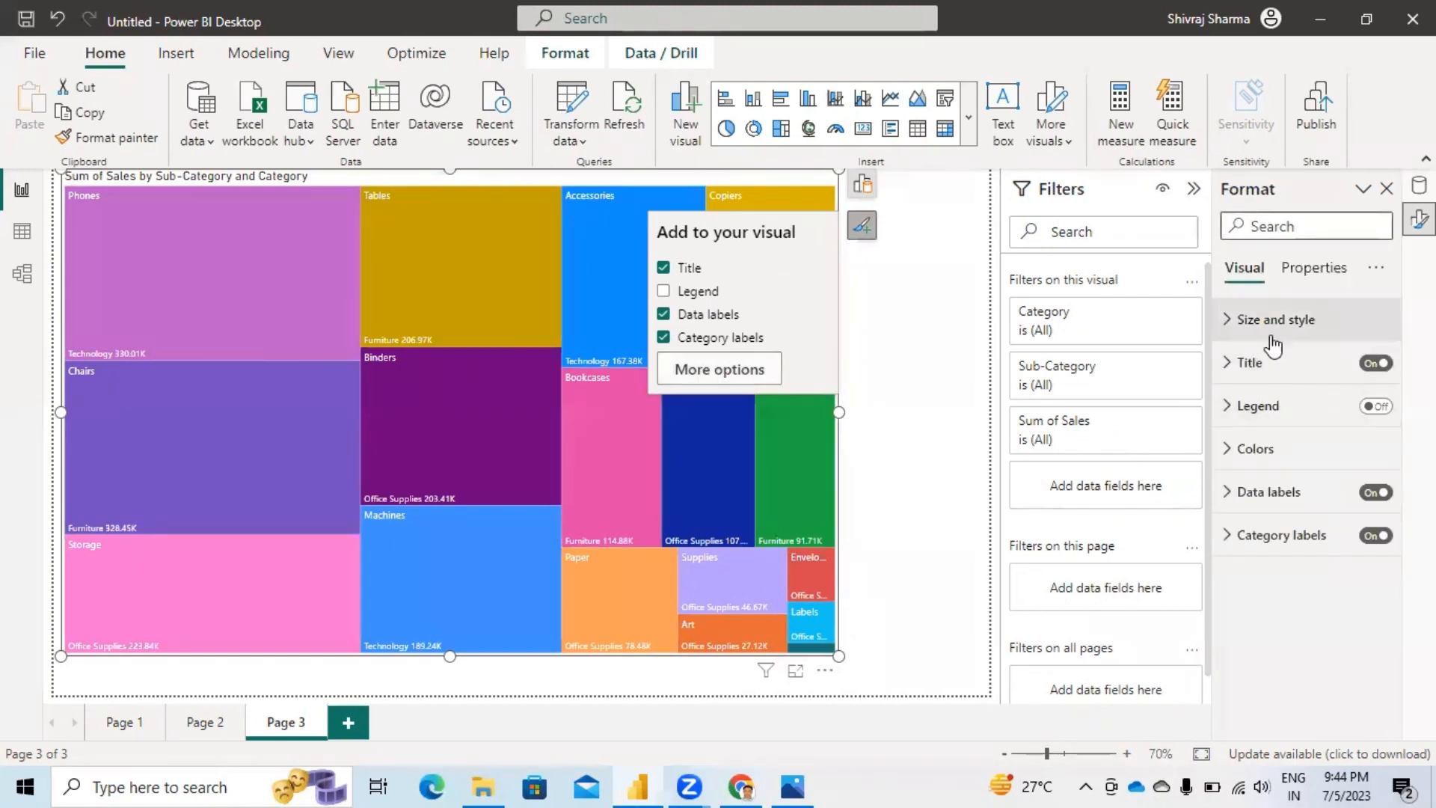
left_click(1231, 322)
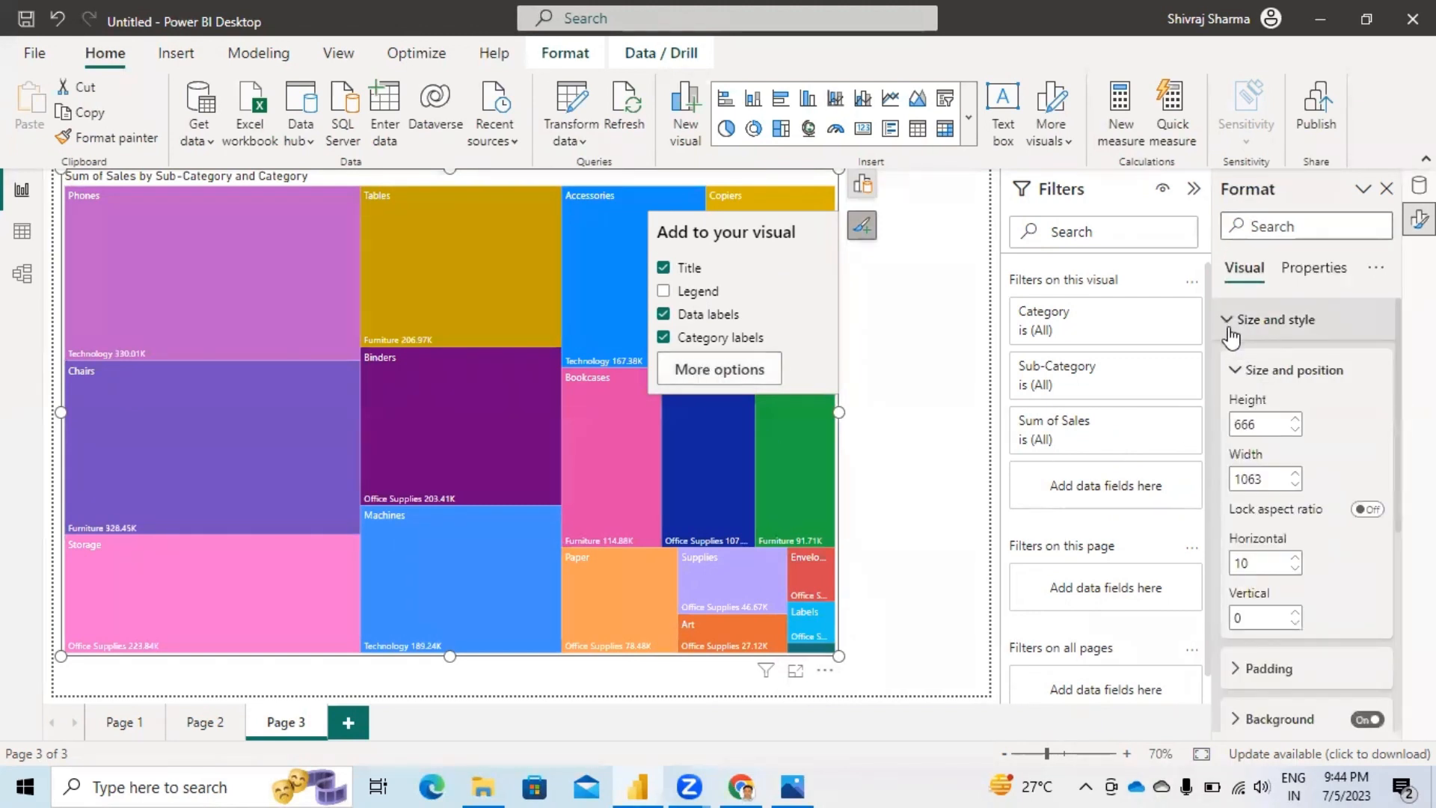
scroll(1290, 485, "down", 2)
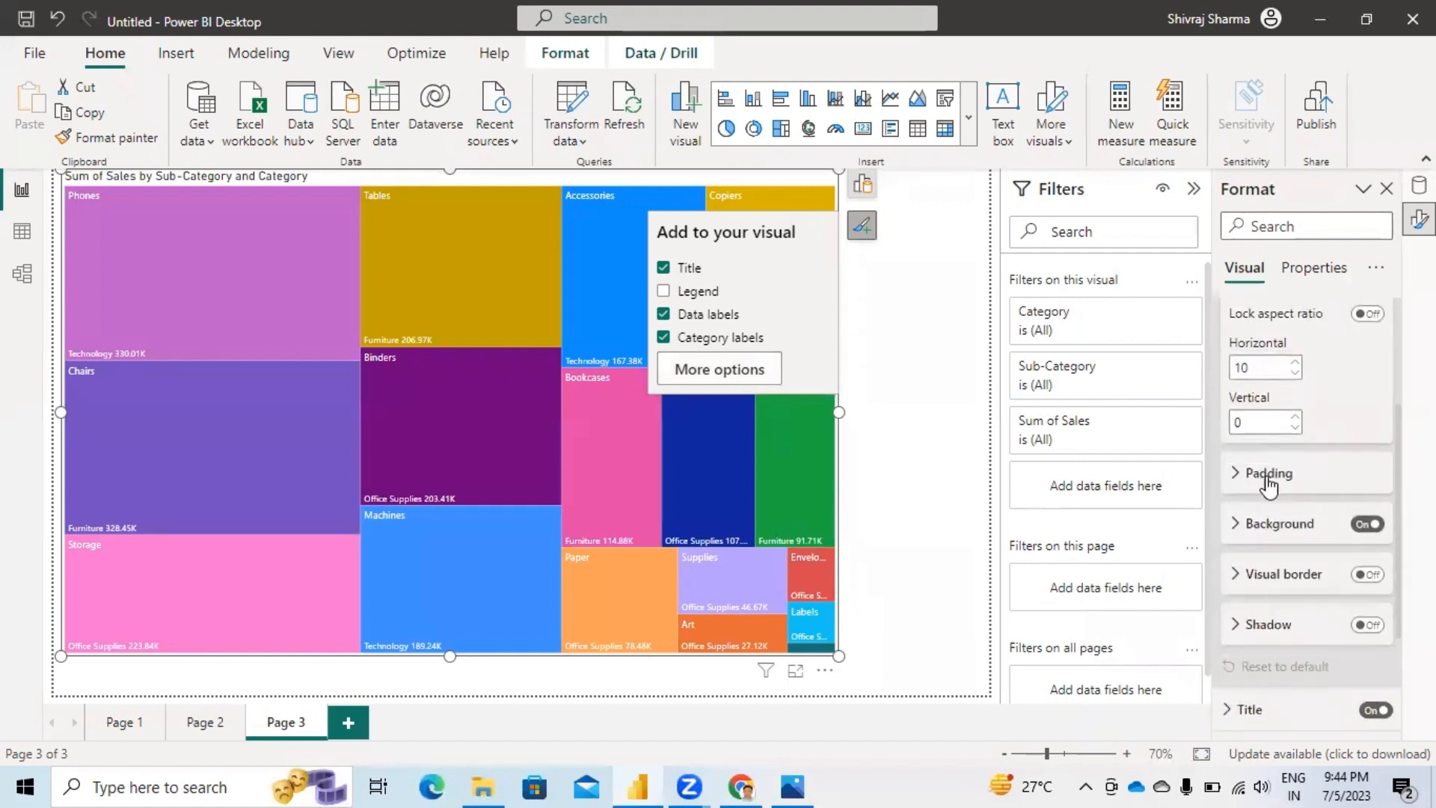
left_click(1236, 479)
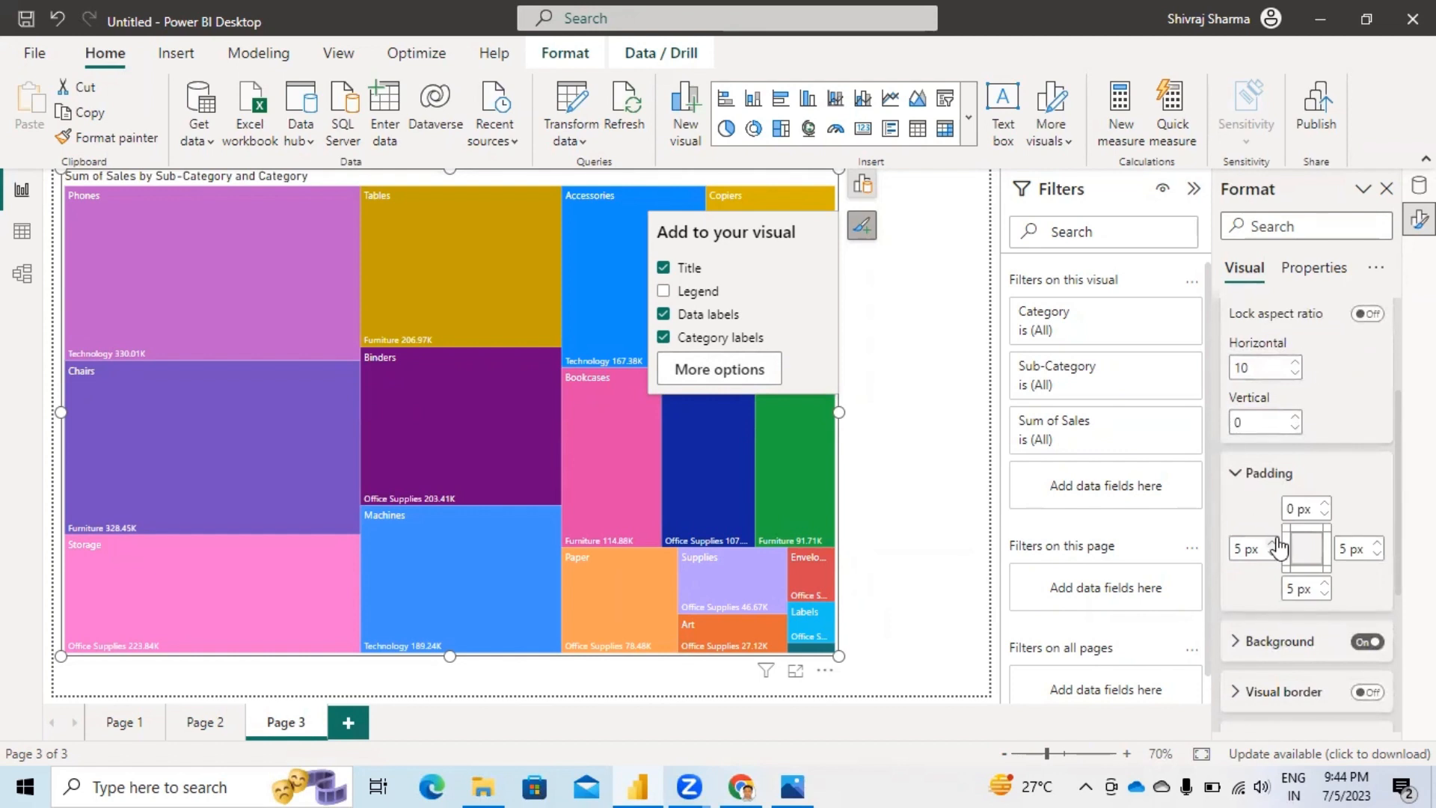
left_click(1326, 506)
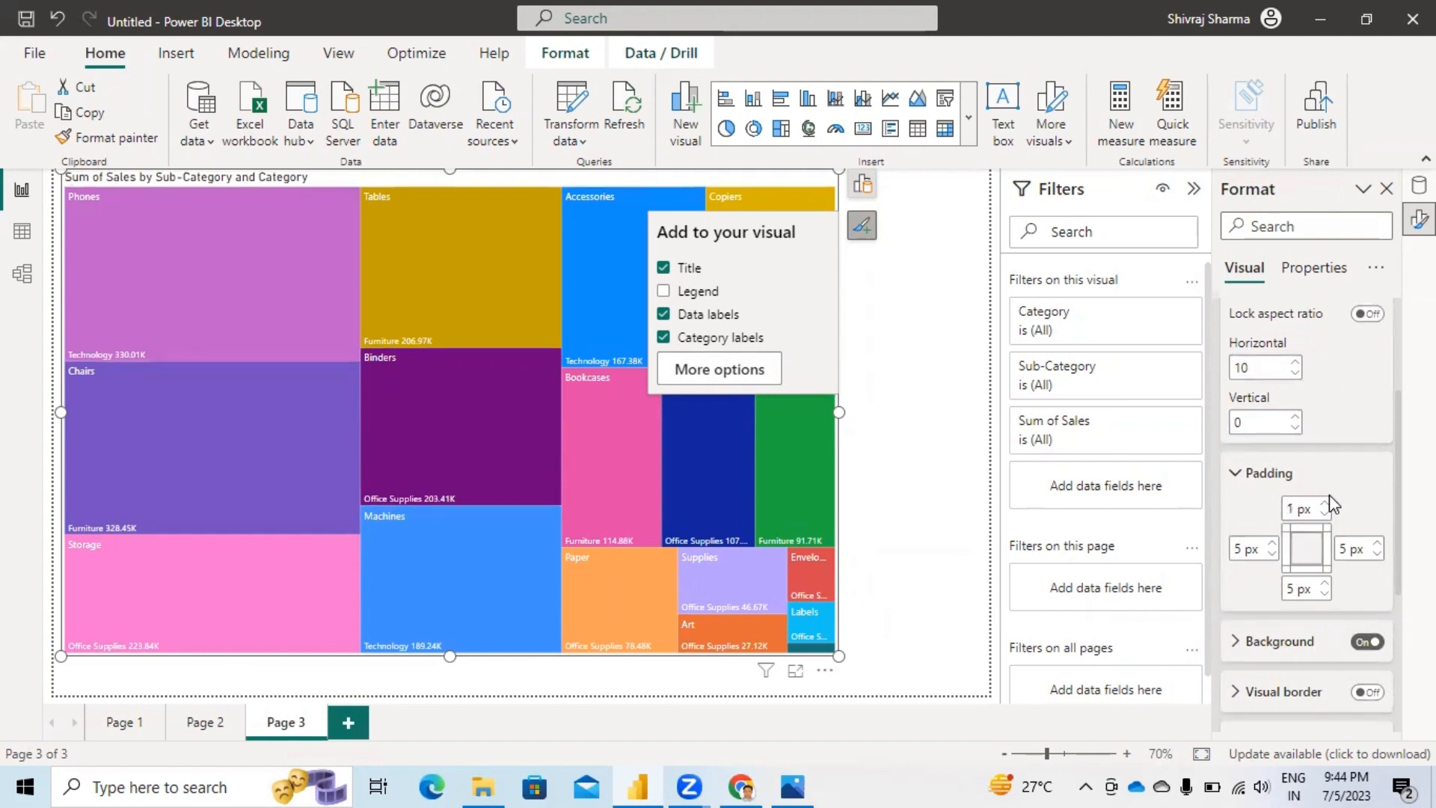
left_click(1324, 504)
left_click(1325, 504)
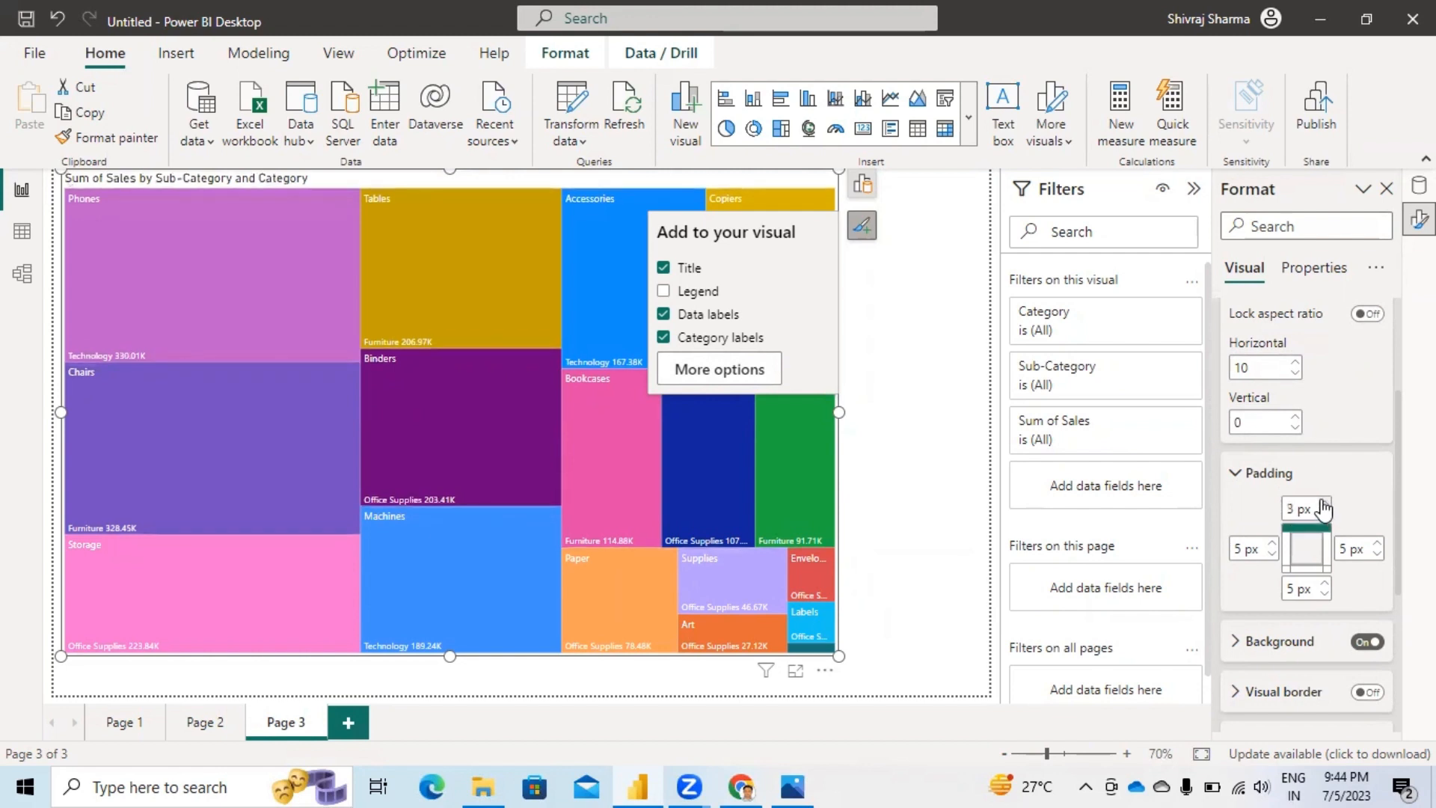
left_click(1325, 595)
left_click(1325, 595)
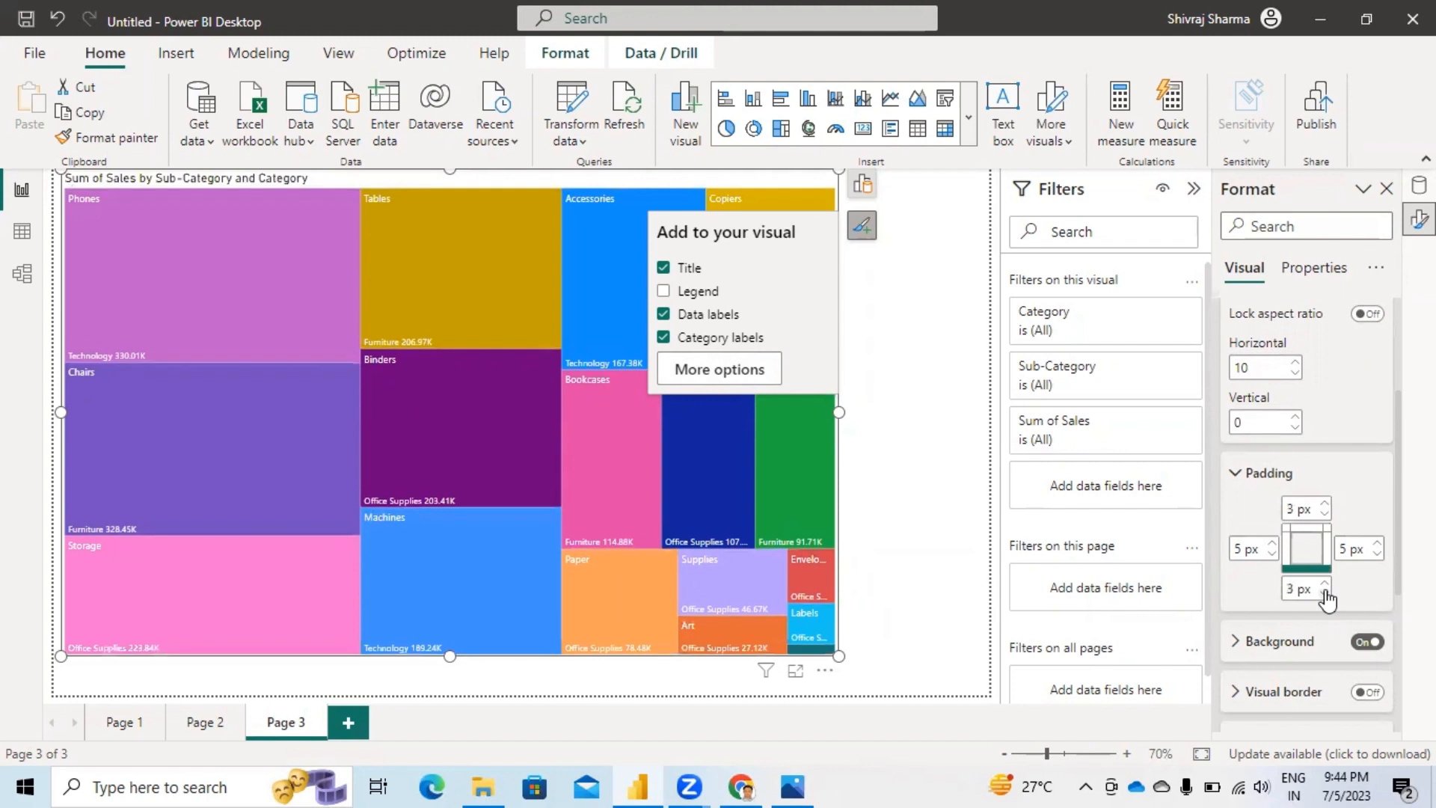
left_click(1325, 594)
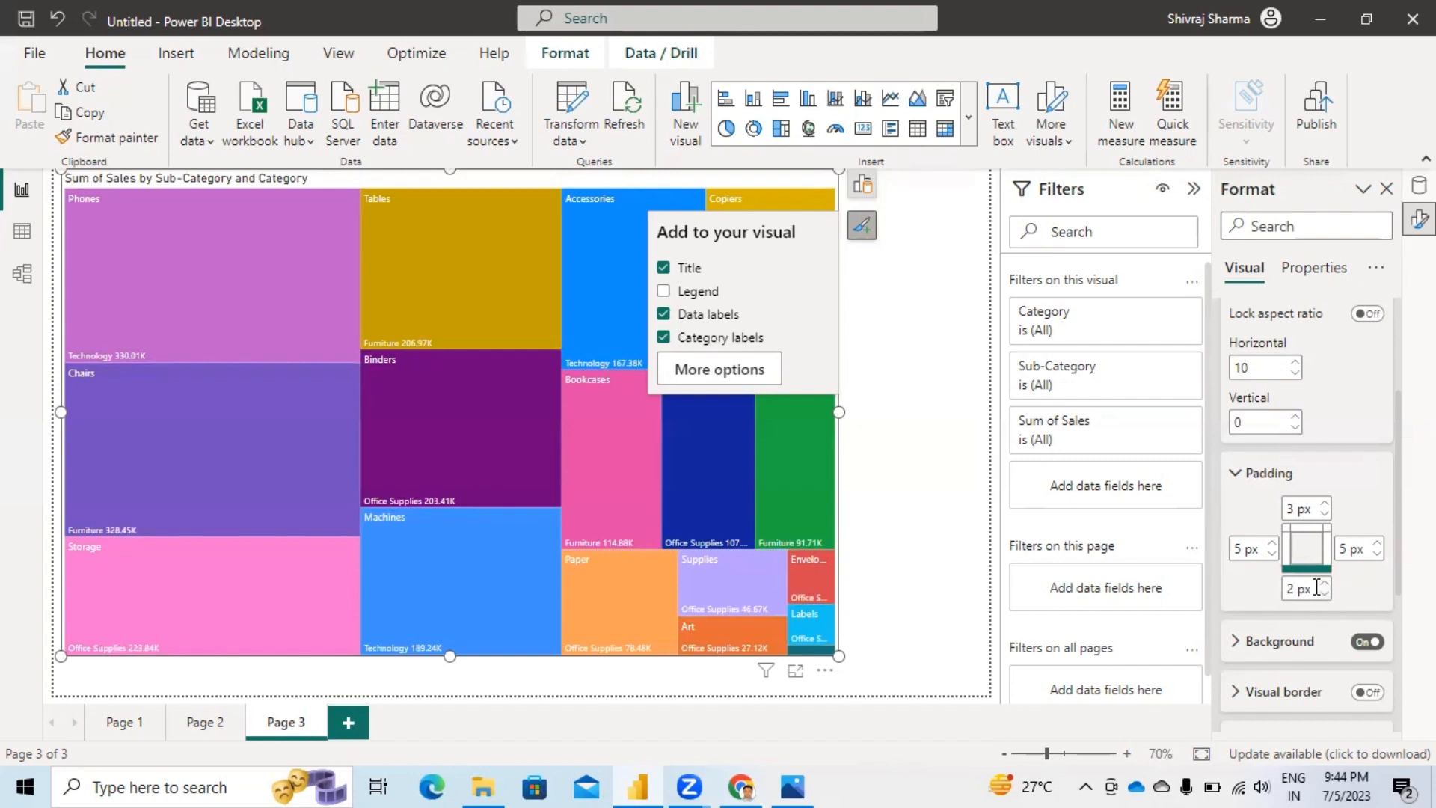
Step: Enlarge the treemap to the page's lower-right corner and set its left padding to 20 px
left_click_drag(837, 657, 991, 692)
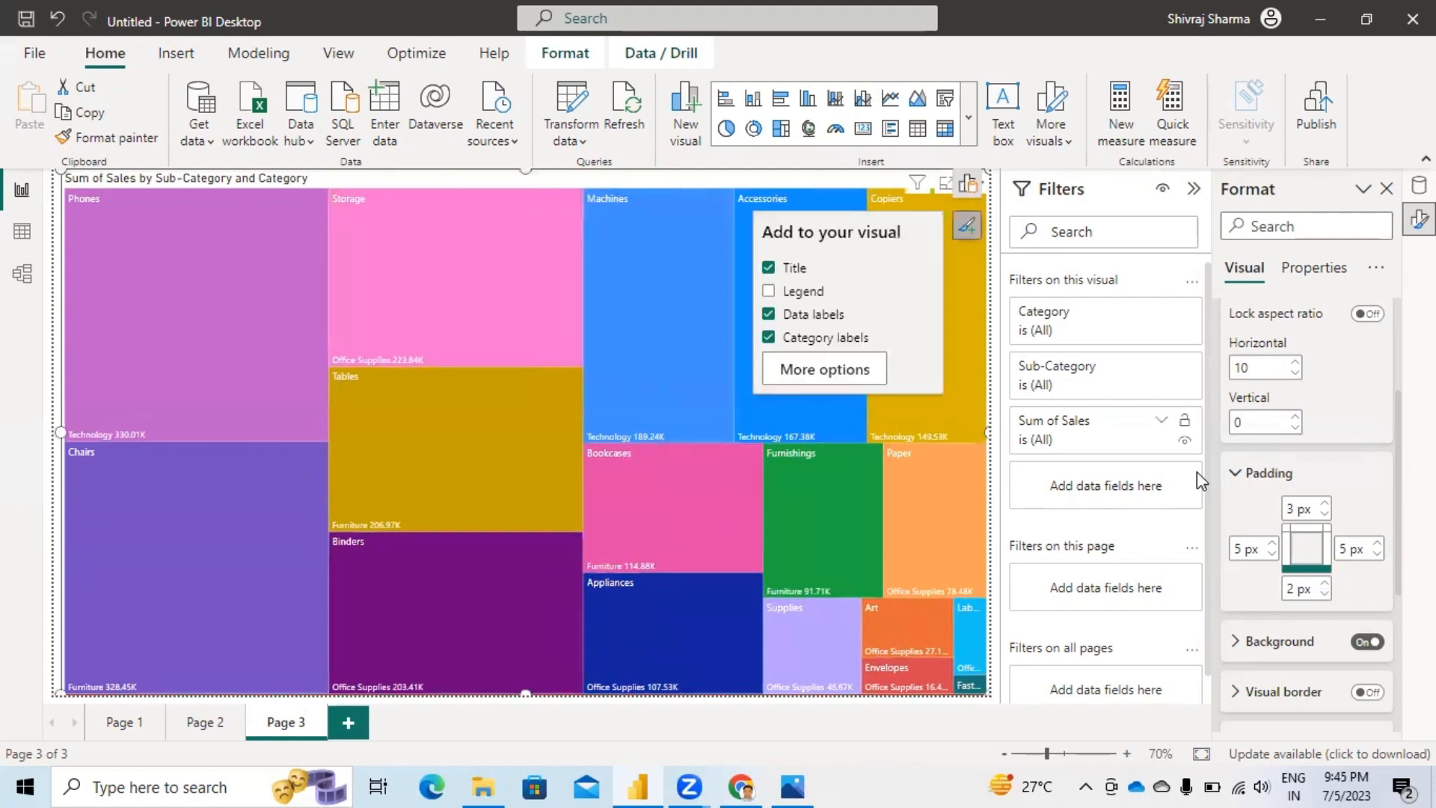
left_click(1272, 543)
left_click(1274, 543)
left_click(1273, 544)
left_click(1273, 543)
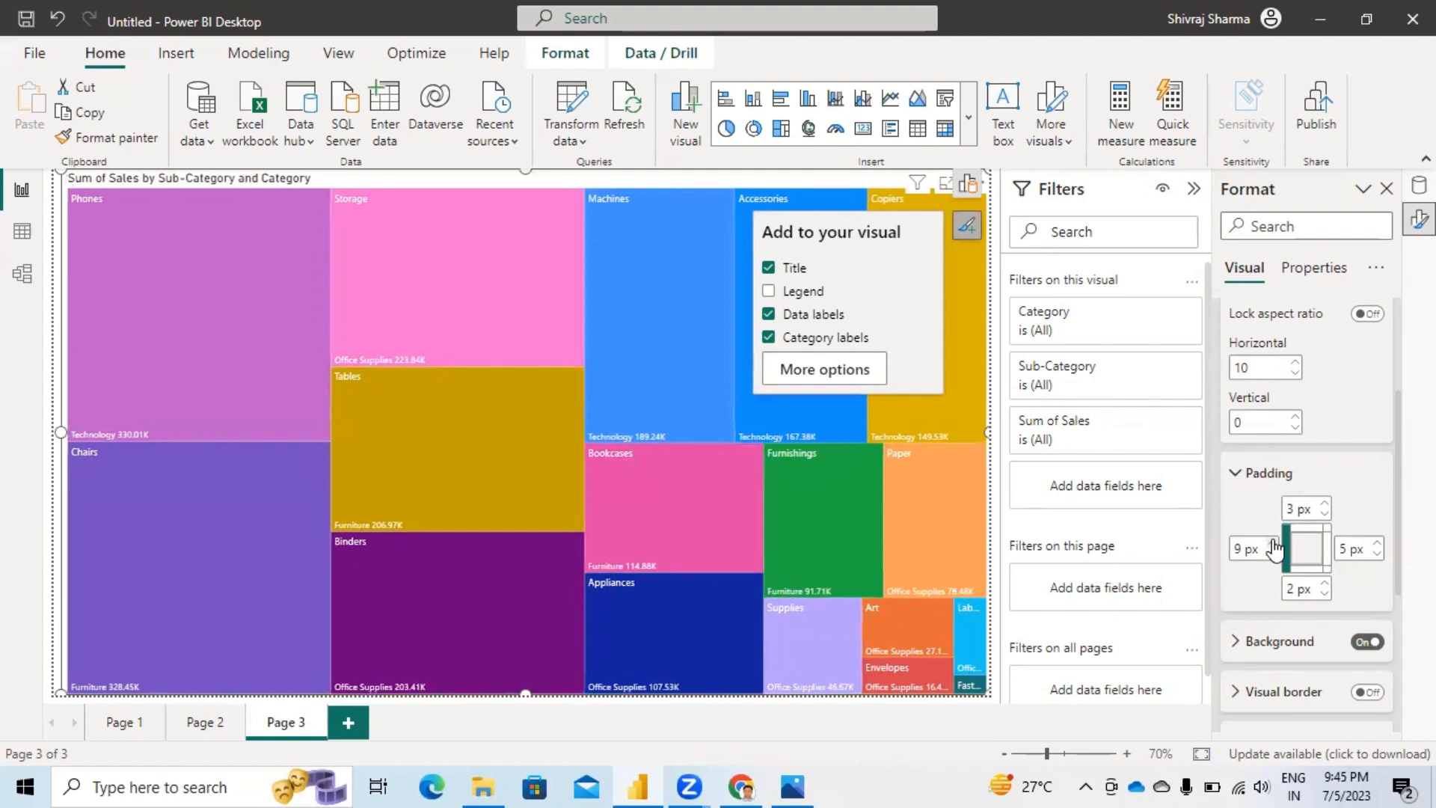
left_click(1273, 543)
left_click(1273, 543)
left_click(1273, 544)
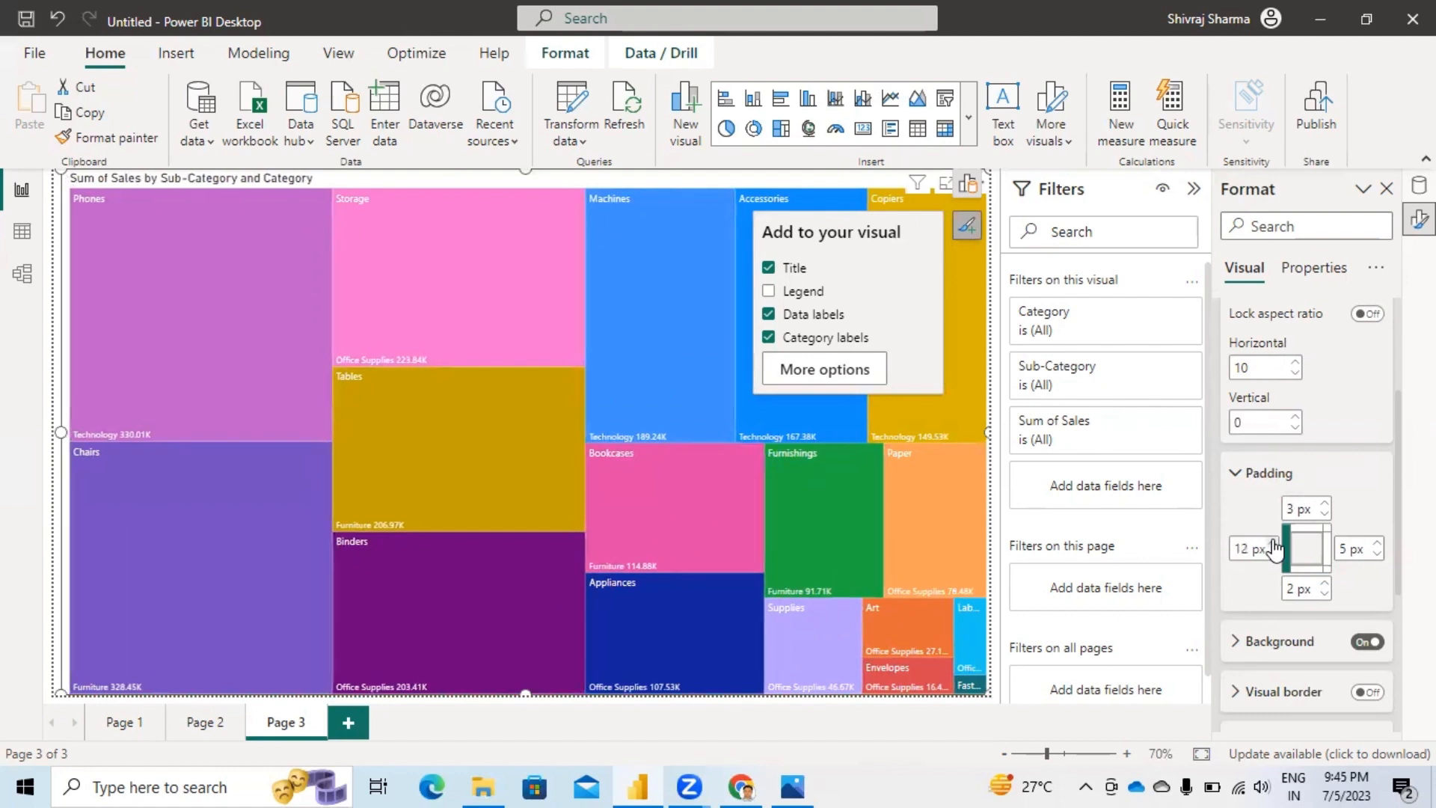
left_click(1273, 544)
left_click(1273, 544)
left_click(1273, 544)
left_click(1273, 544)
left_click(1273, 544)
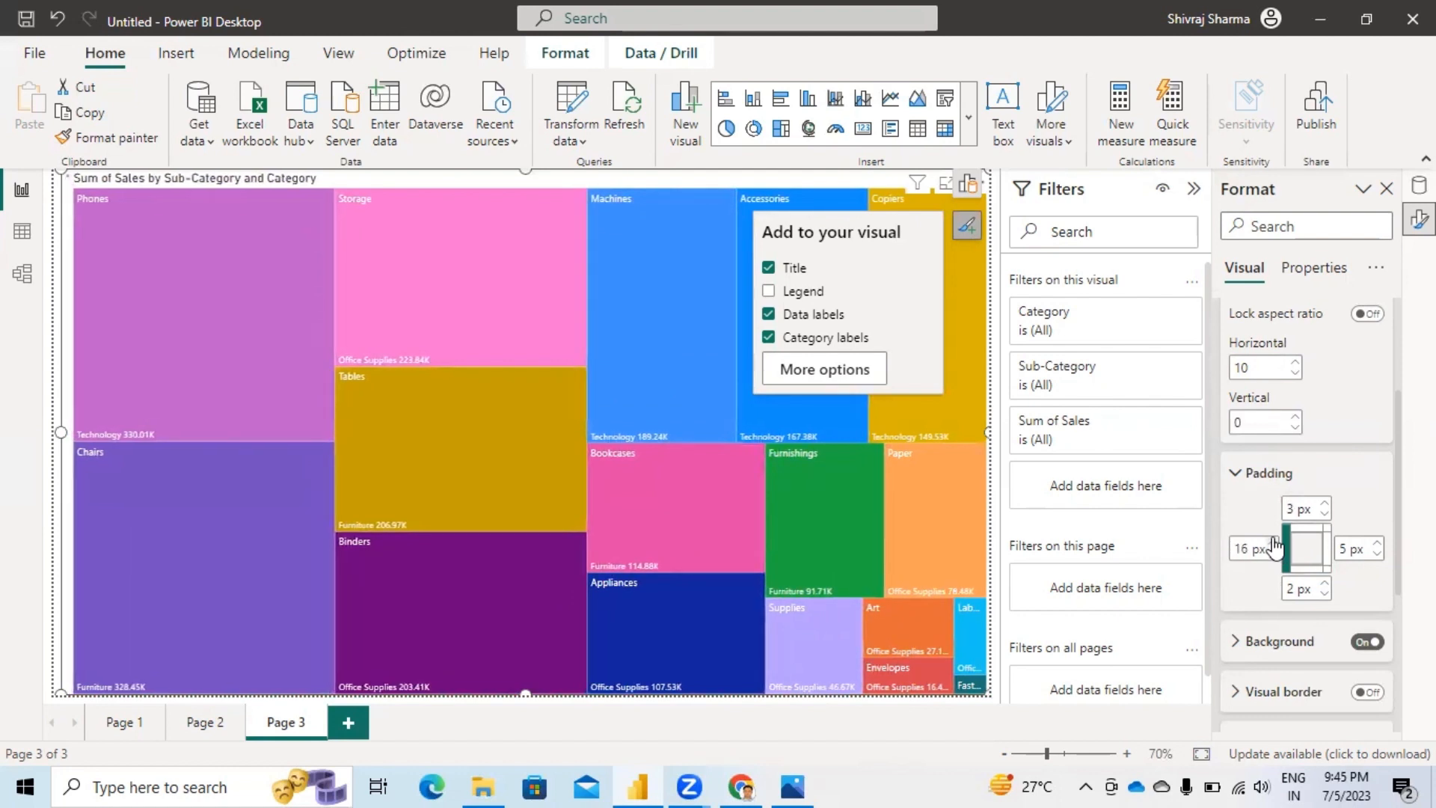
left_click(1273, 543)
left_click(1273, 543)
left_click(1273, 544)
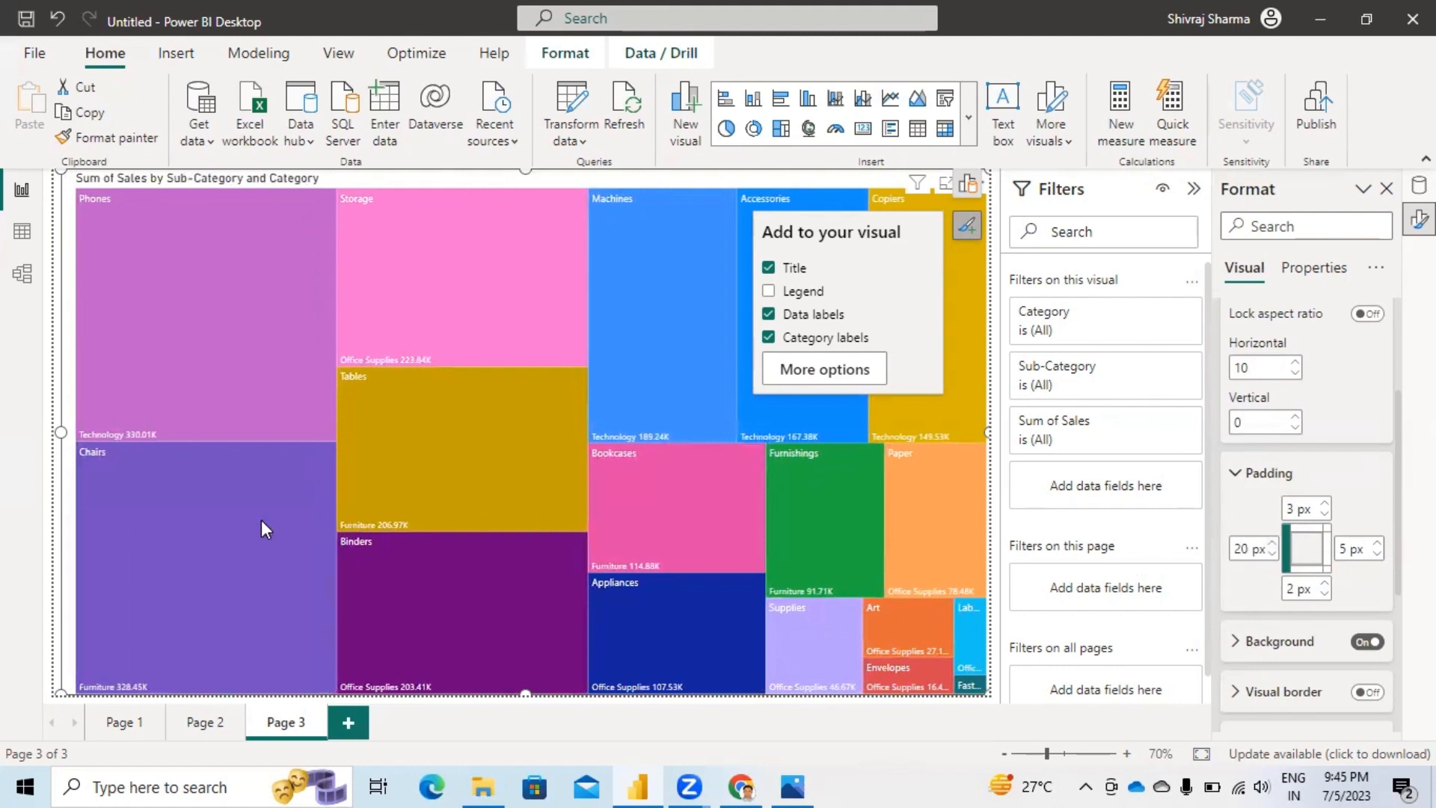
mouse_move(271, 513)
Step: Set the treemap's right padding to 20 px
left_click(1377, 545)
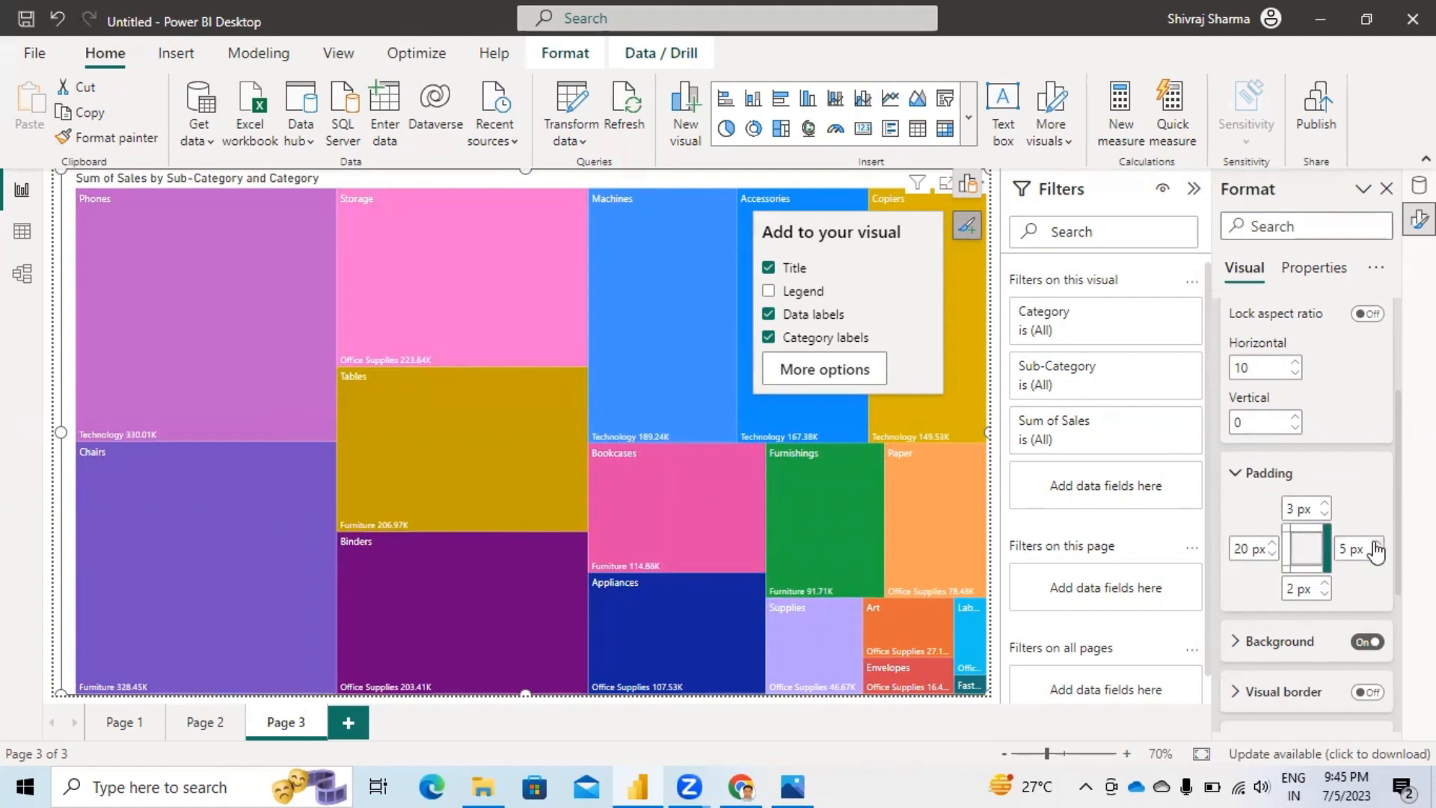
left_click(1377, 545)
left_click(1377, 545)
left_click(1377, 545)
left_click(1377, 546)
left_click(1377, 545)
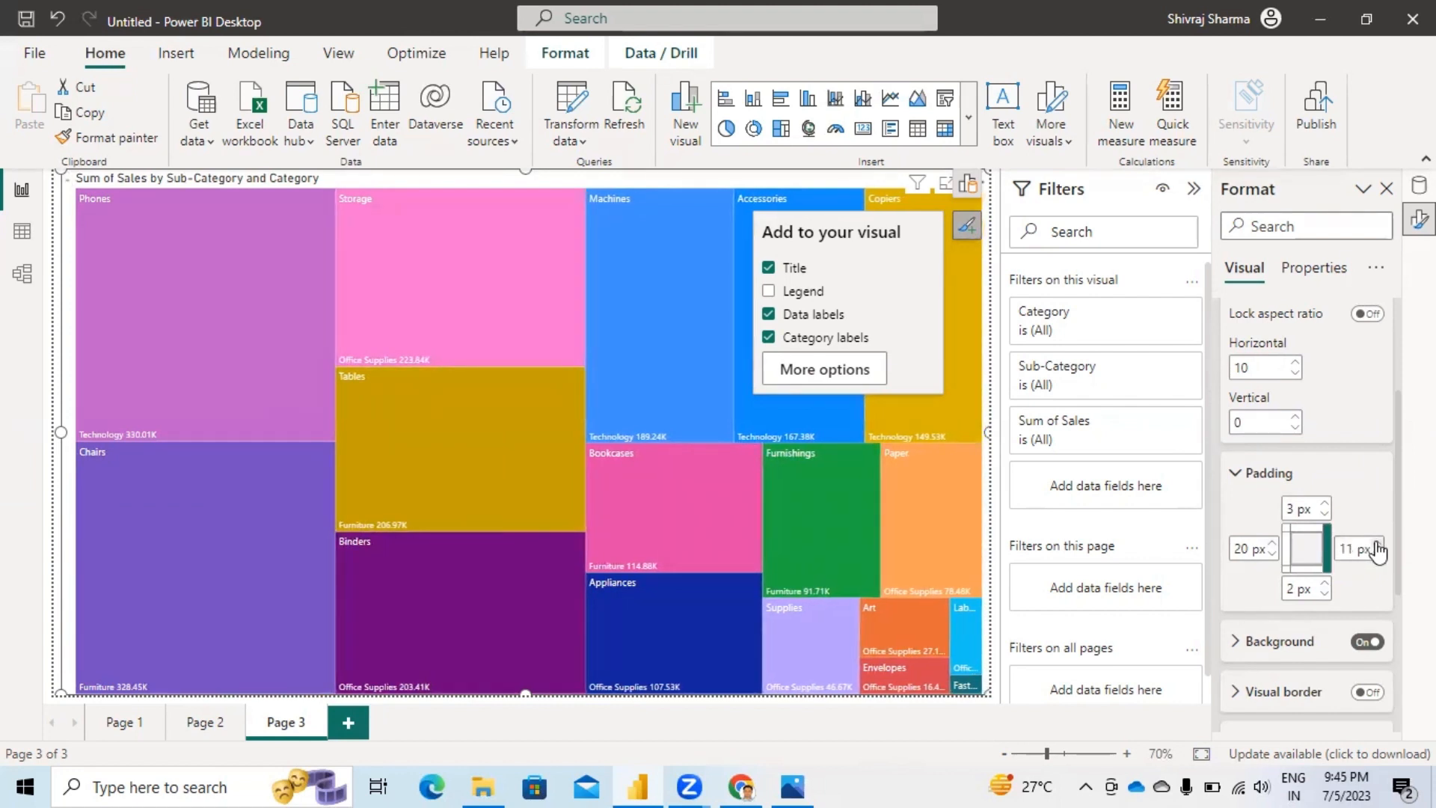
left_click(1377, 545)
left_click(1377, 545)
left_click(1377, 546)
left_click(1377, 545)
left_click(1377, 545)
left_click(1377, 545)
left_click(1377, 545)
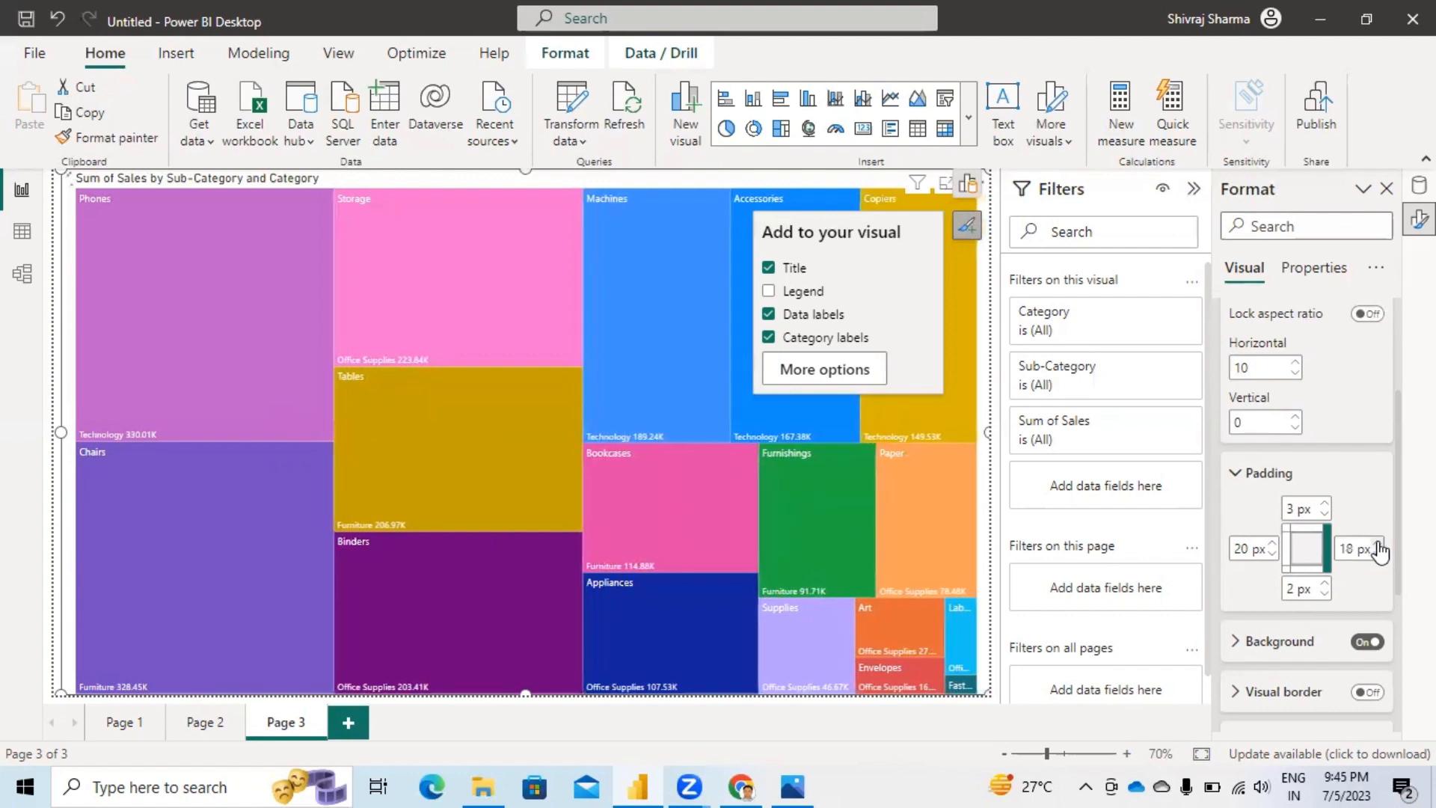
left_click(1377, 545)
left_click(1377, 545)
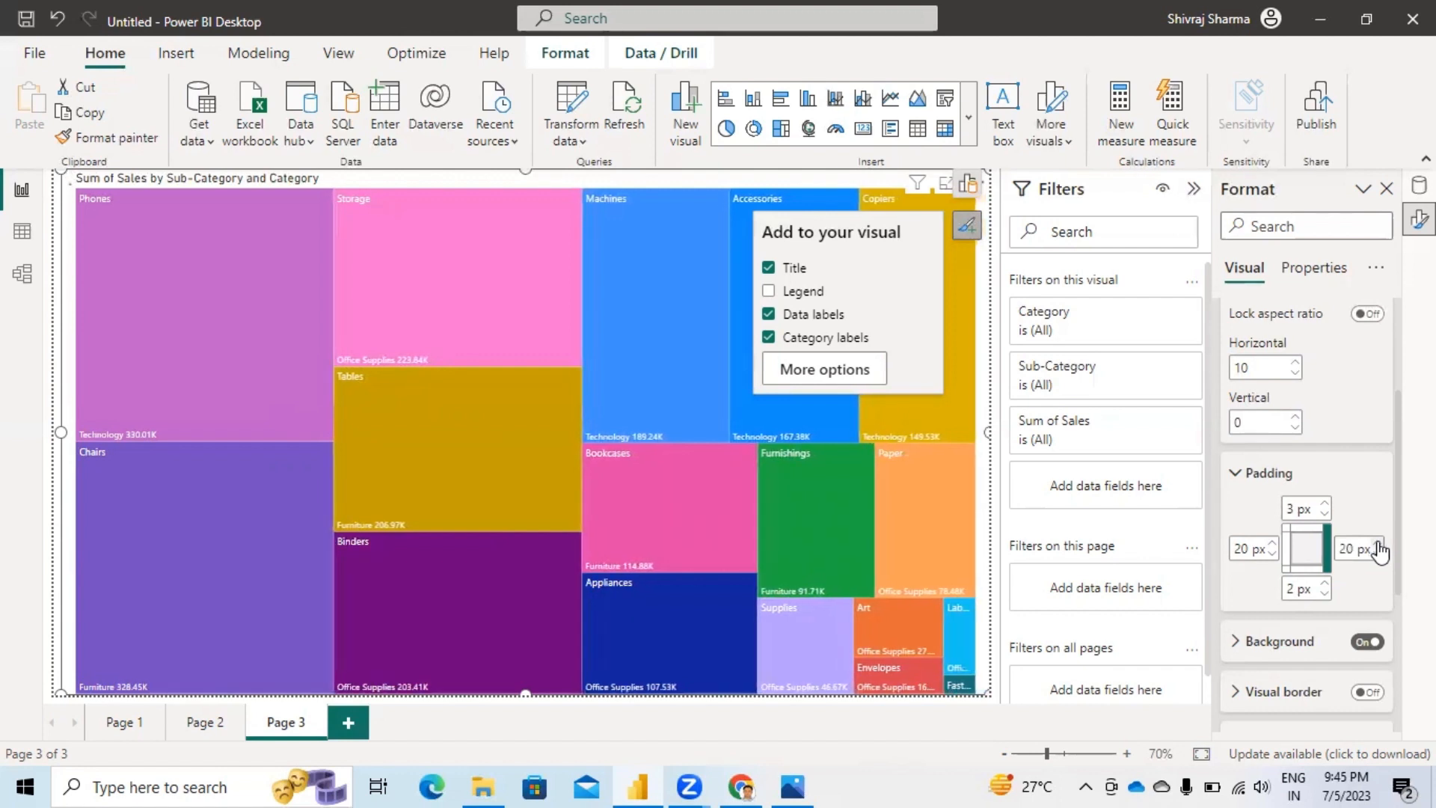
Step: Raise the treemap's top padding to 20 px
left_click(1325, 504)
left_click(1325, 504)
left_click(1325, 504)
left_click(1325, 504)
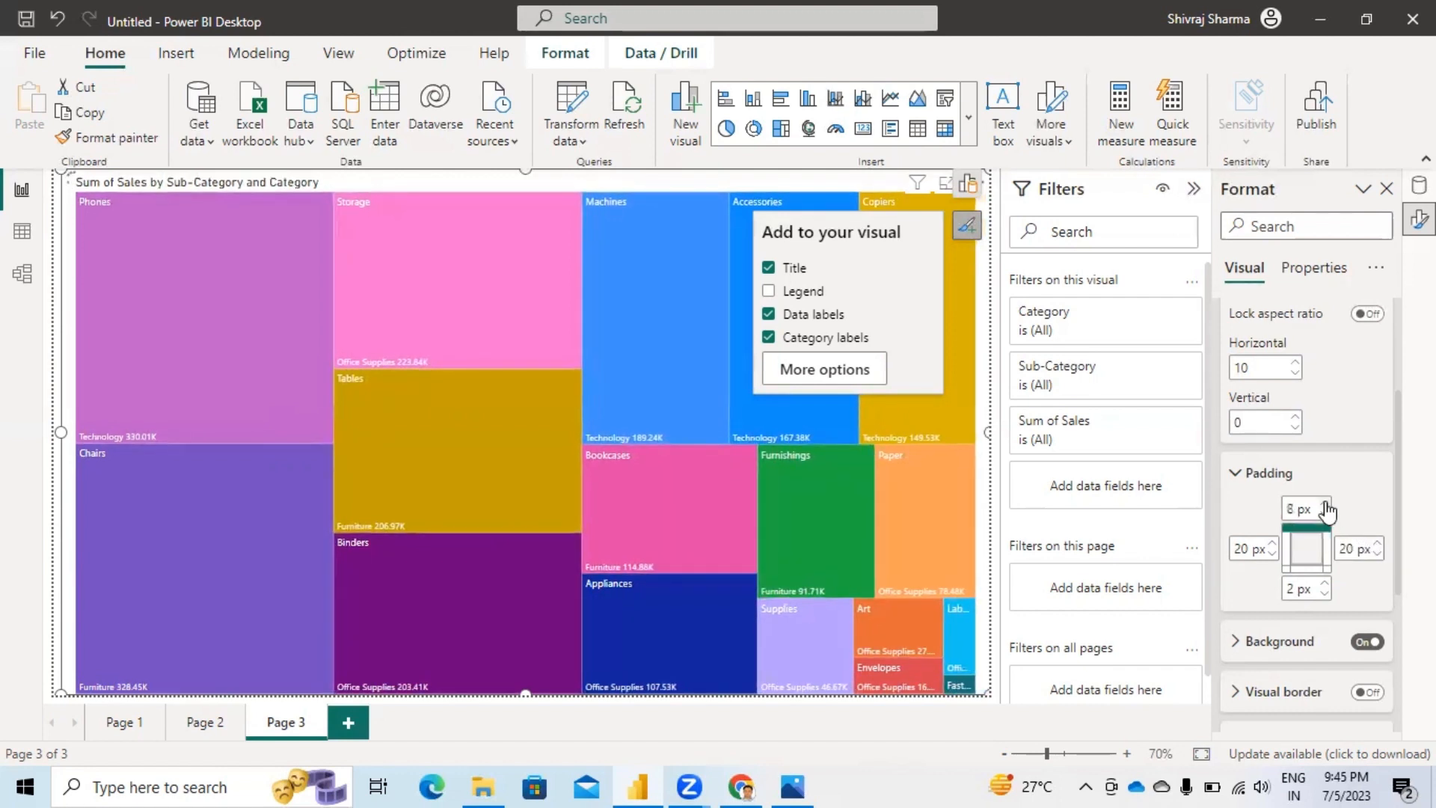
left_click(1324, 505)
left_click(1325, 505)
left_click(1324, 505)
left_click(1325, 505)
left_click(1325, 505)
left_click(1325, 505)
left_click(1325, 504)
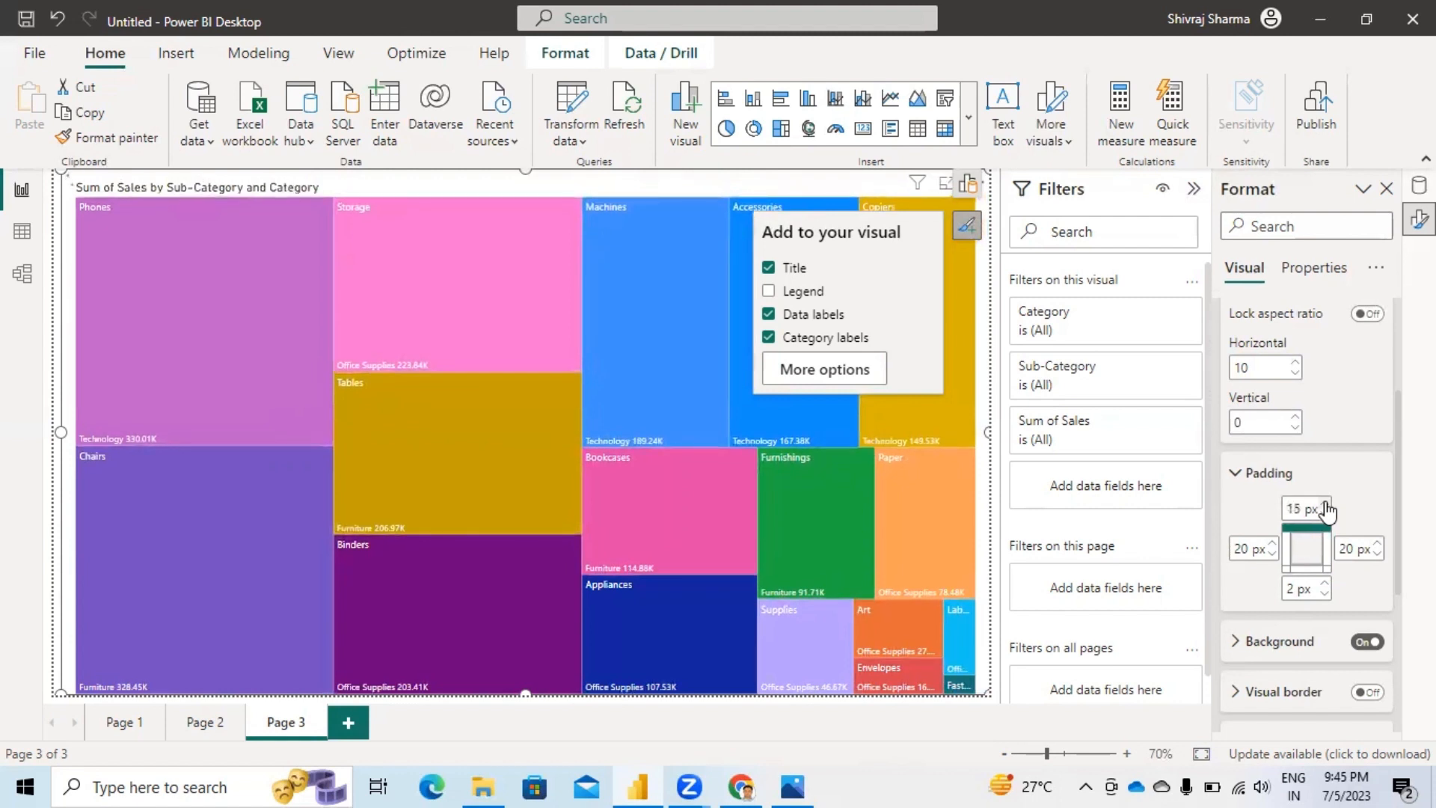
left_click(1324, 505)
left_click(1325, 505)
left_click(1325, 505)
left_click(1324, 504)
left_click(1325, 505)
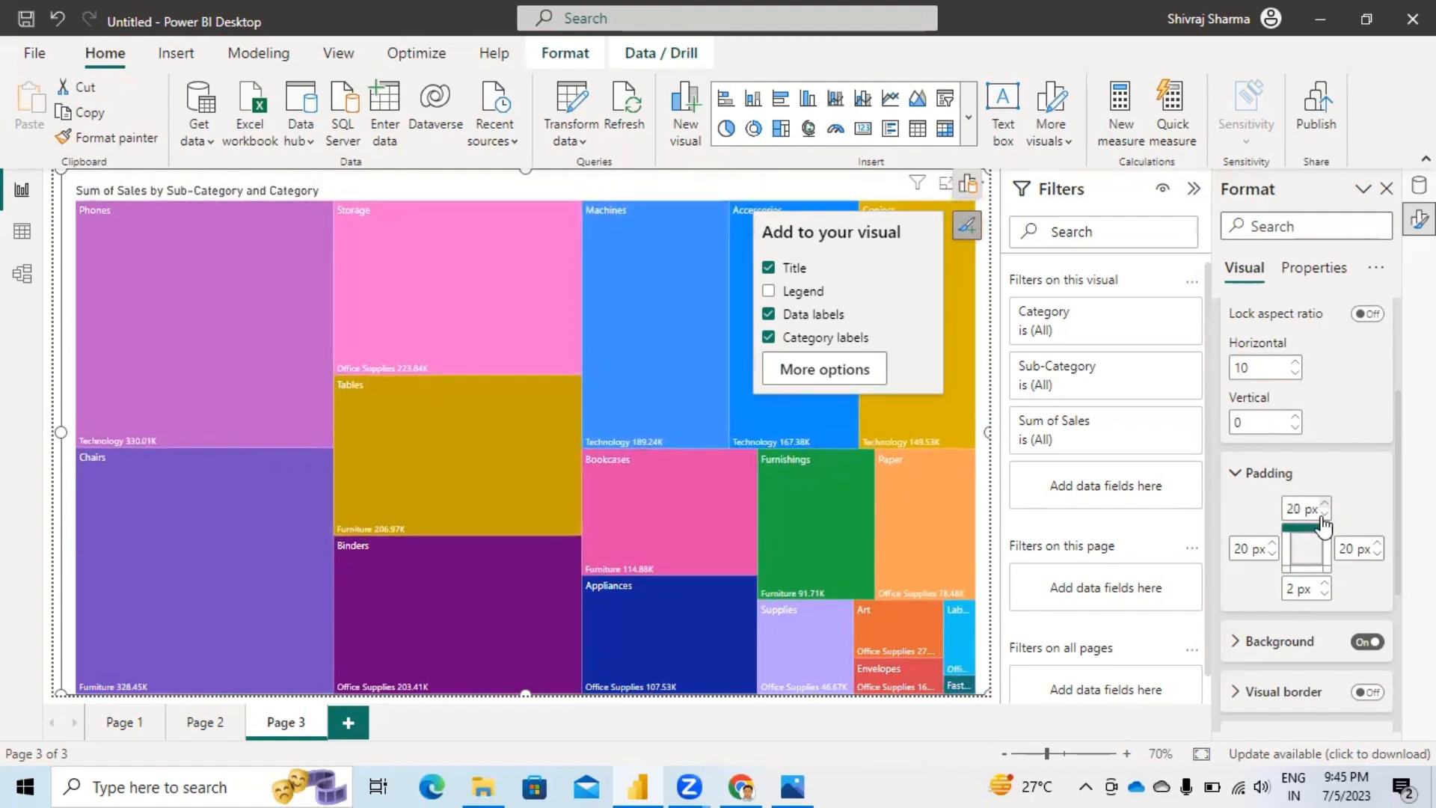
Step: Raise the treemap's bottom padding to 20 px
left_click(1324, 585)
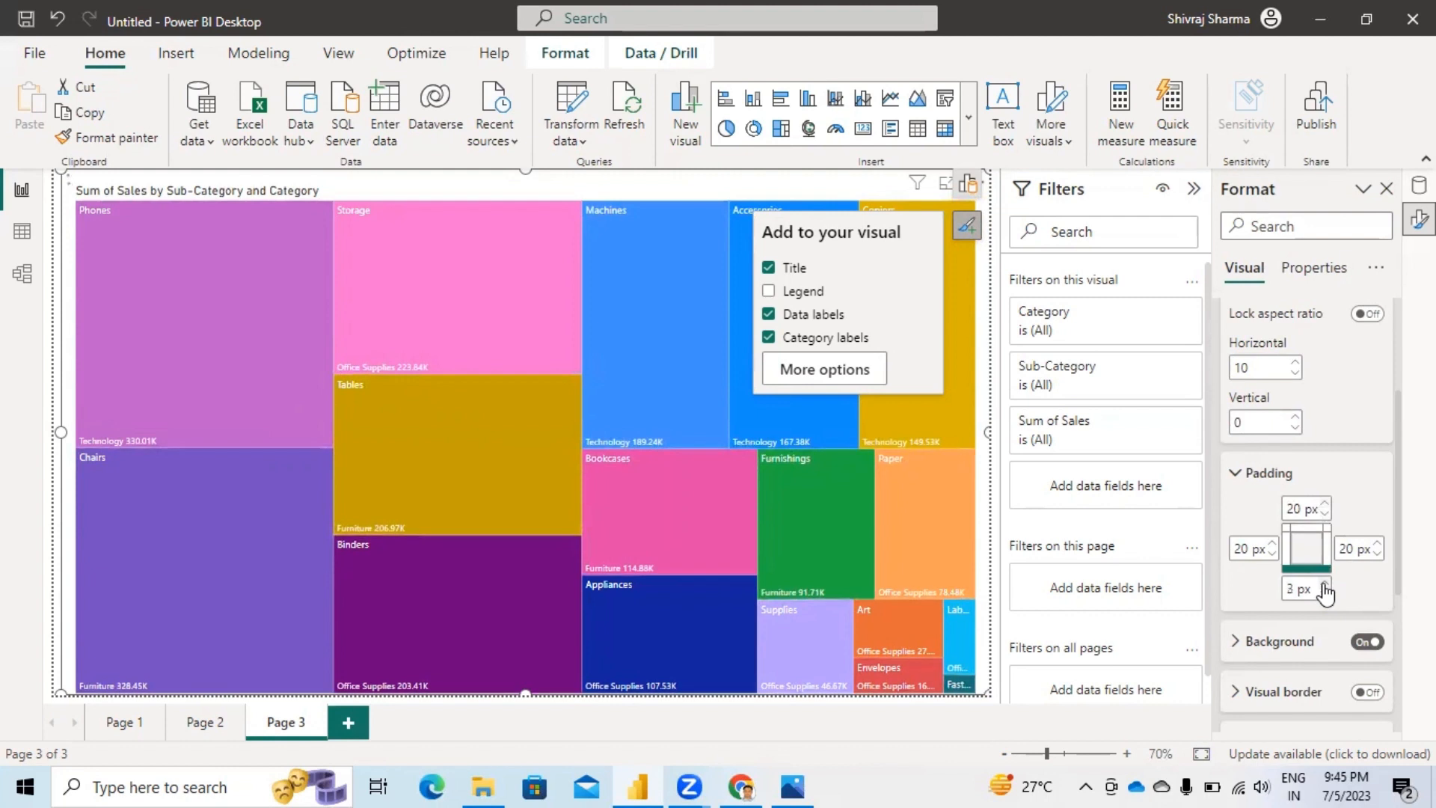
left_click(1325, 585)
left_click(1325, 585)
left_click(1325, 585)
left_click(1325, 585)
left_click(1325, 585)
left_click(1324, 585)
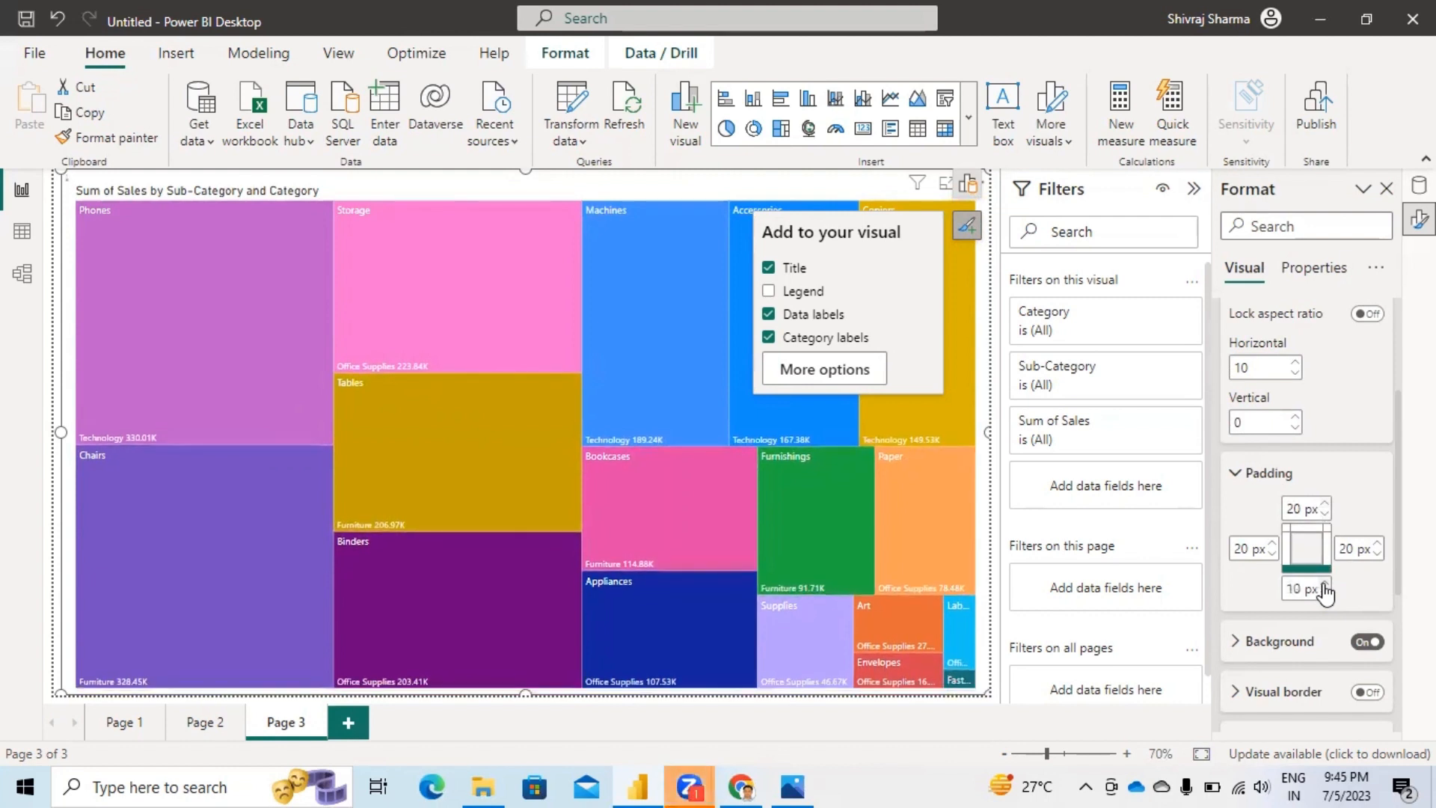
left_click(1325, 584)
left_click(1325, 585)
left_click(1324, 585)
left_click(1324, 585)
left_click(1325, 585)
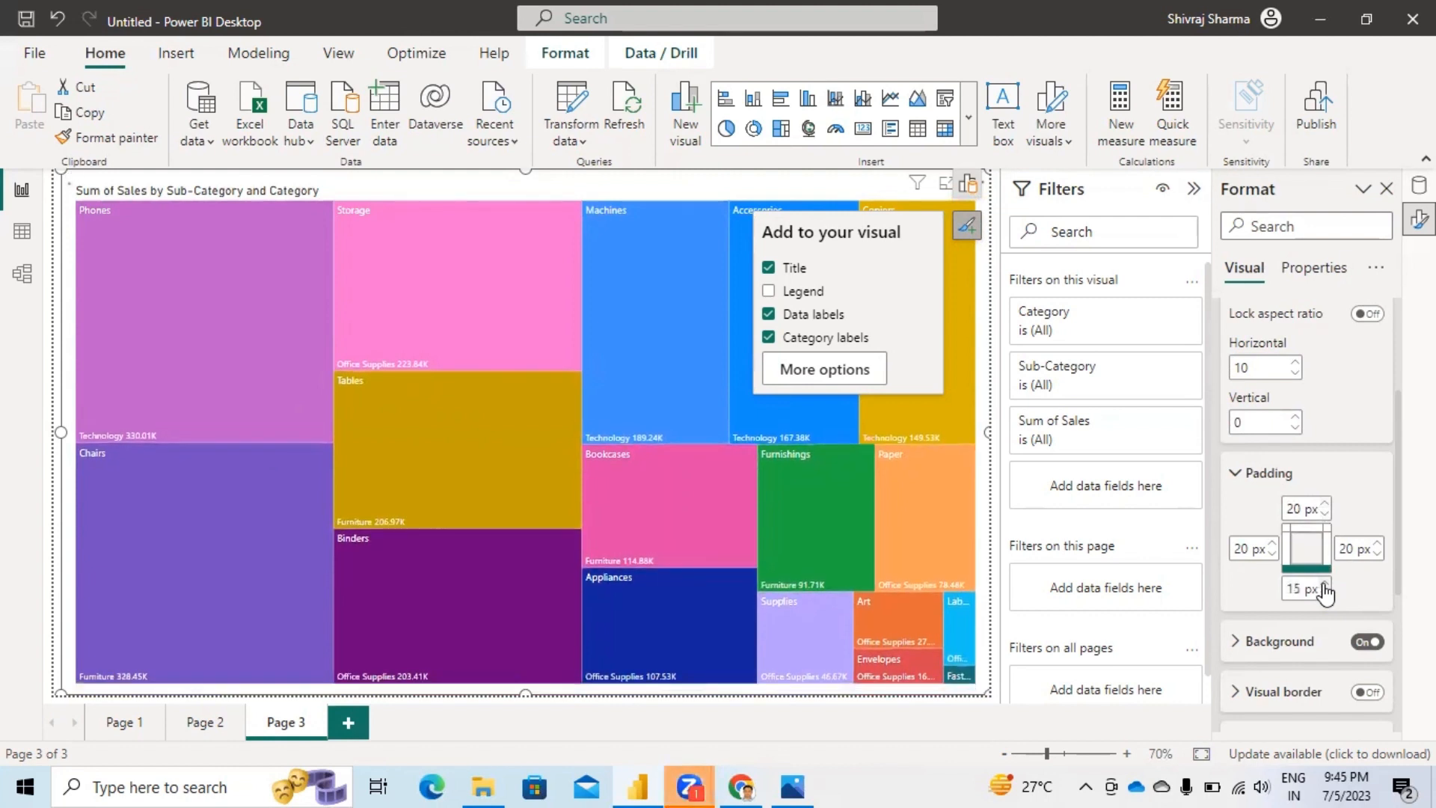
left_click(1325, 584)
left_click(1325, 585)
left_click(1325, 585)
left_click(1325, 585)
left_click(1325, 585)
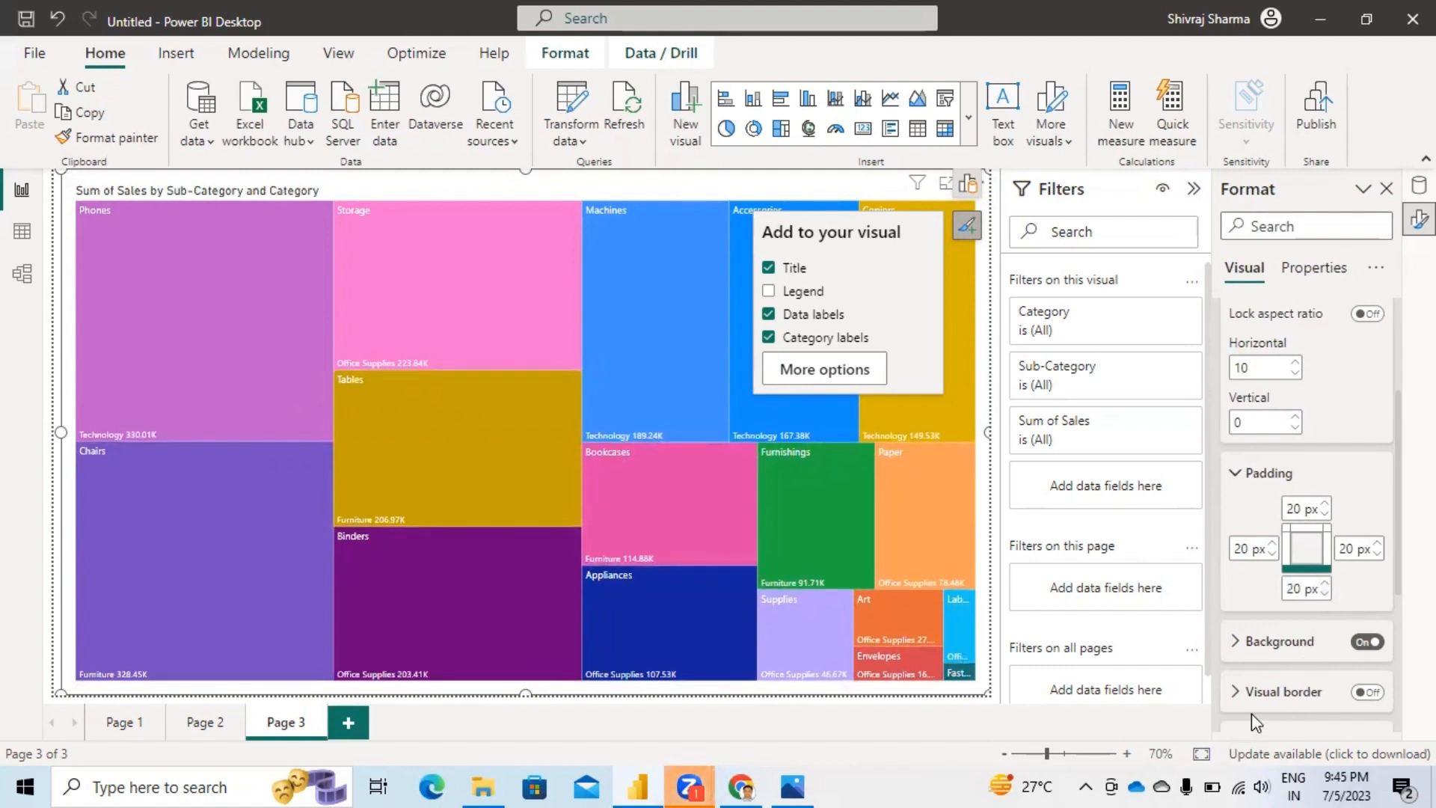
Step: Turn on the treemap's visual border and shrink the treemap to about 753 wide by 406 high
left_click(1368, 692)
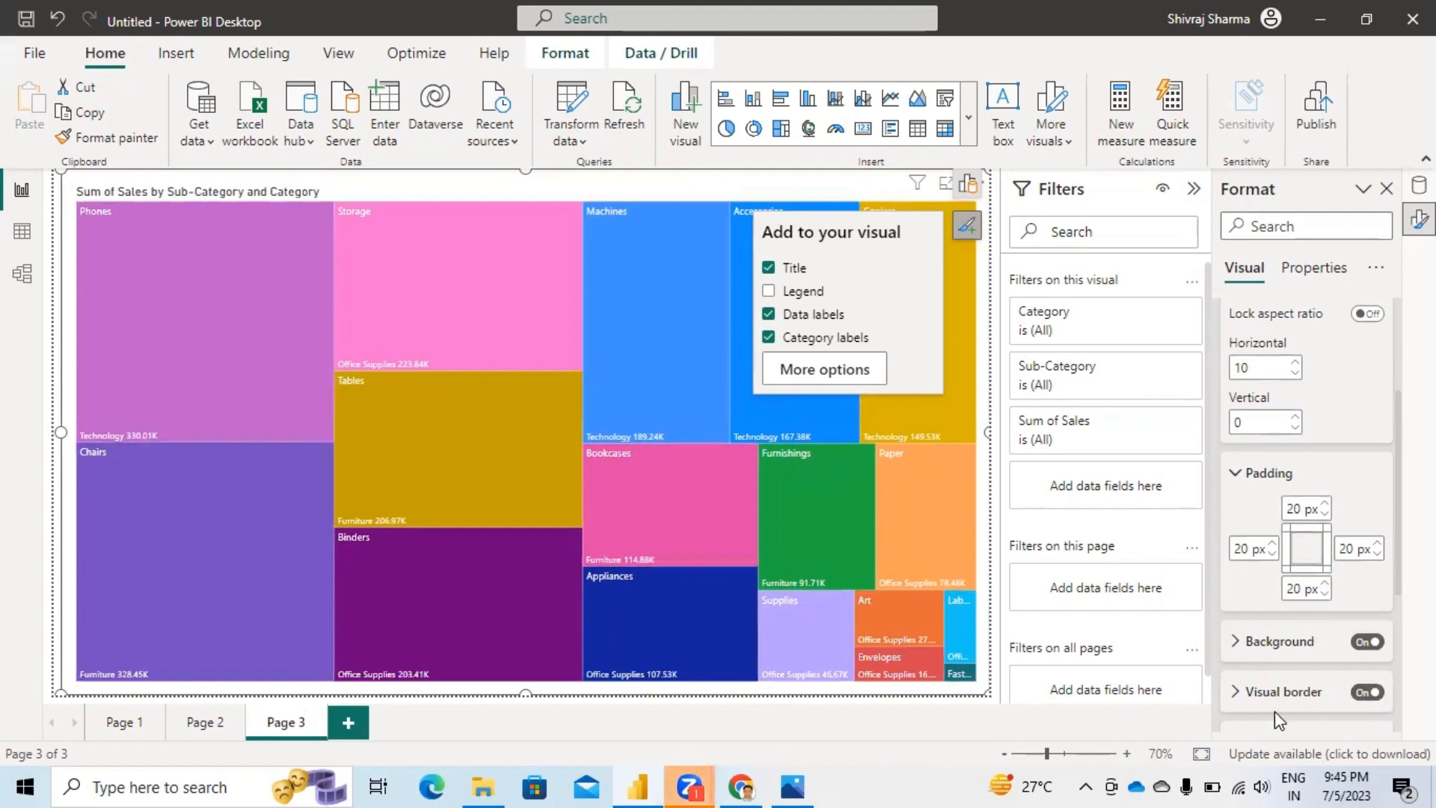
left_click_drag(989, 697, 612, 465)
left_click(513, 612)
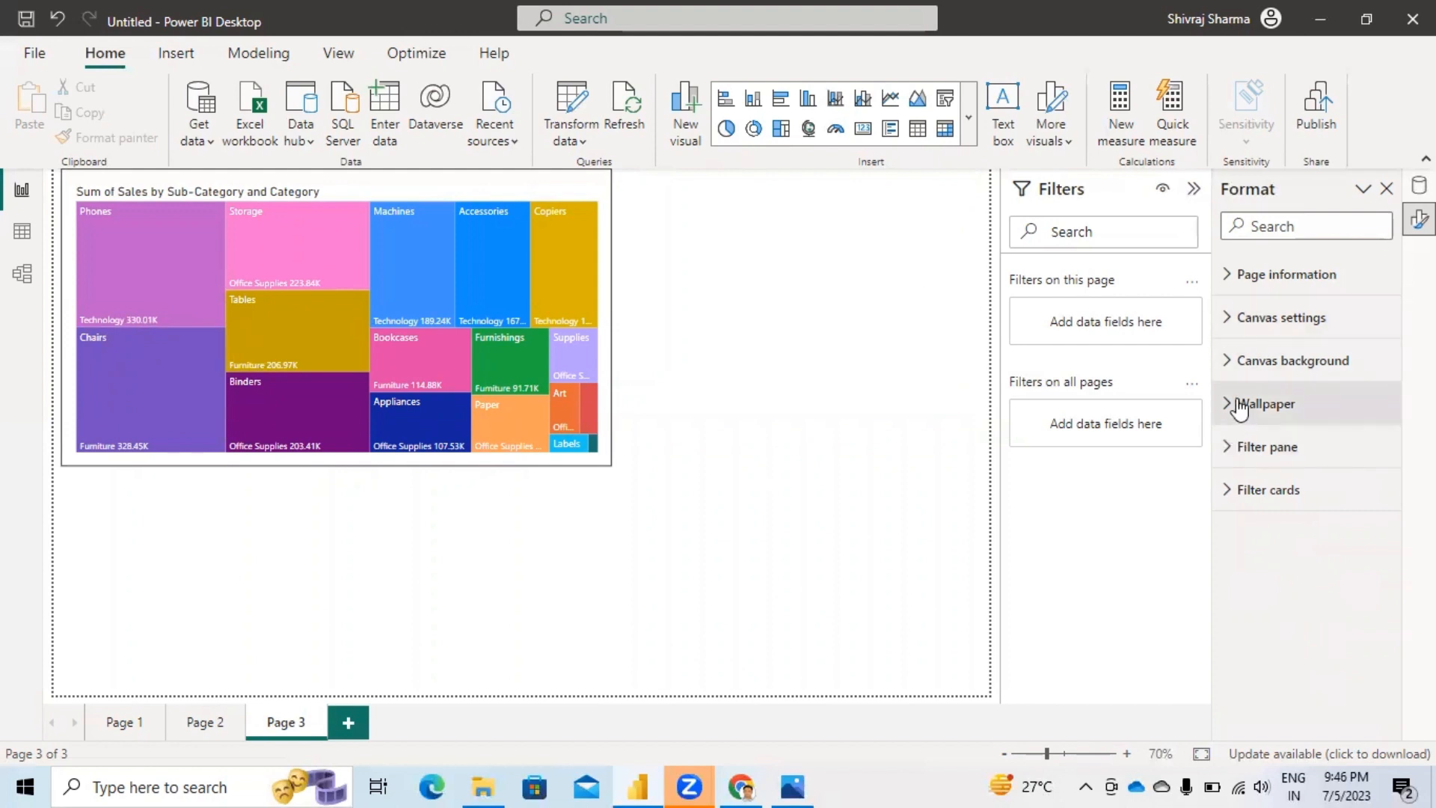
Step: Set the treemap's background color to a medium blue theme shade
left_click(634, 340)
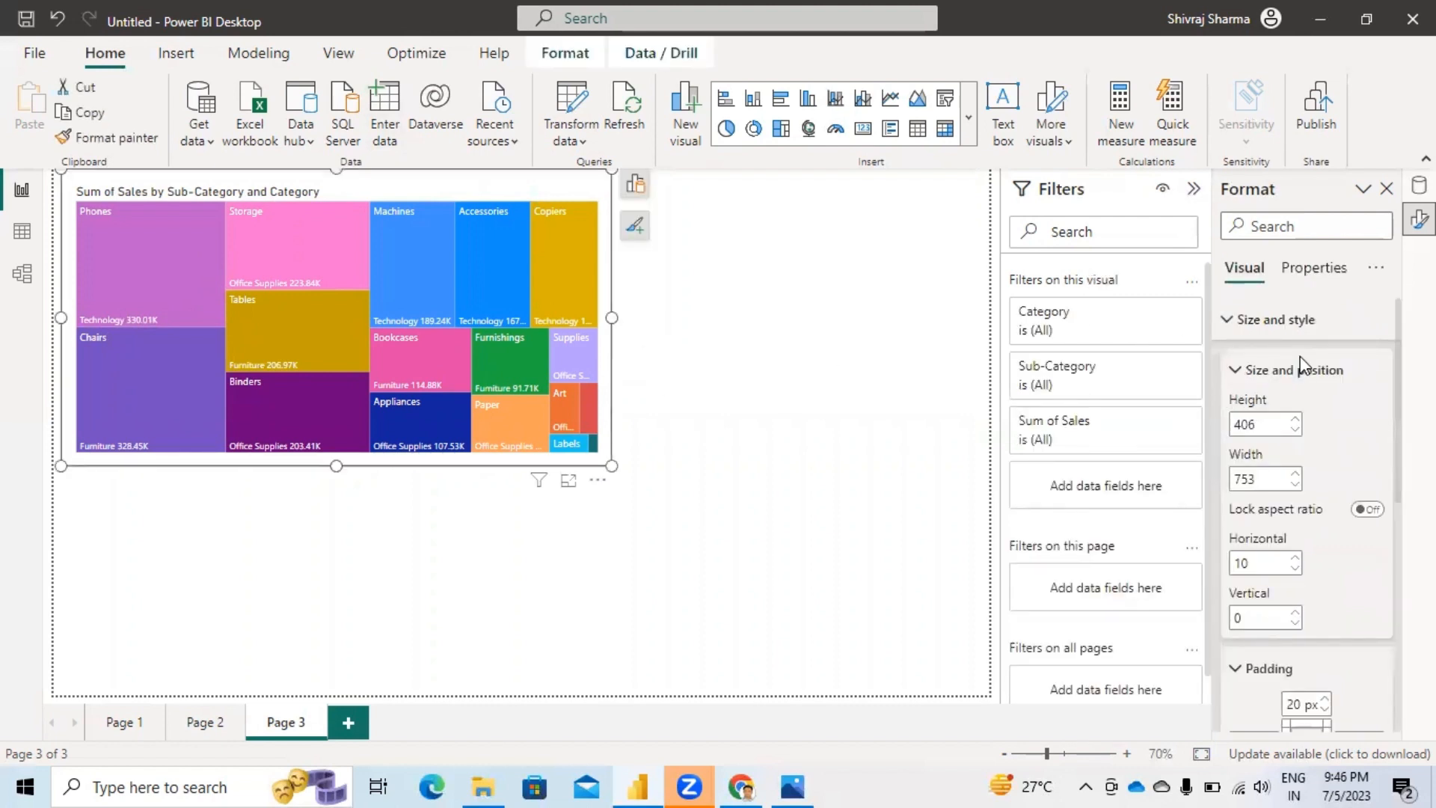
scroll(1309, 439, "down", 5)
scroll(1311, 449, "down", 2)
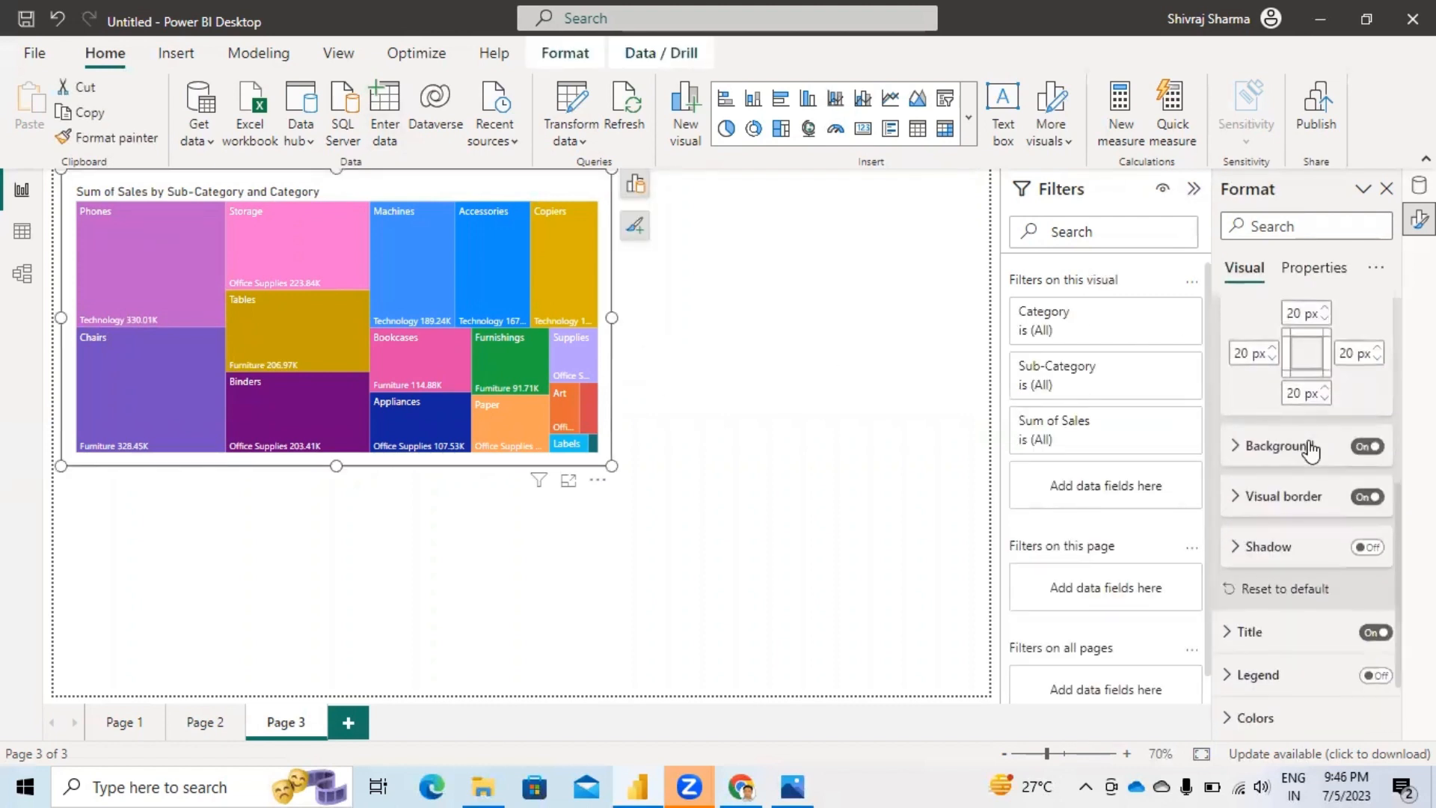
left_click(1233, 448)
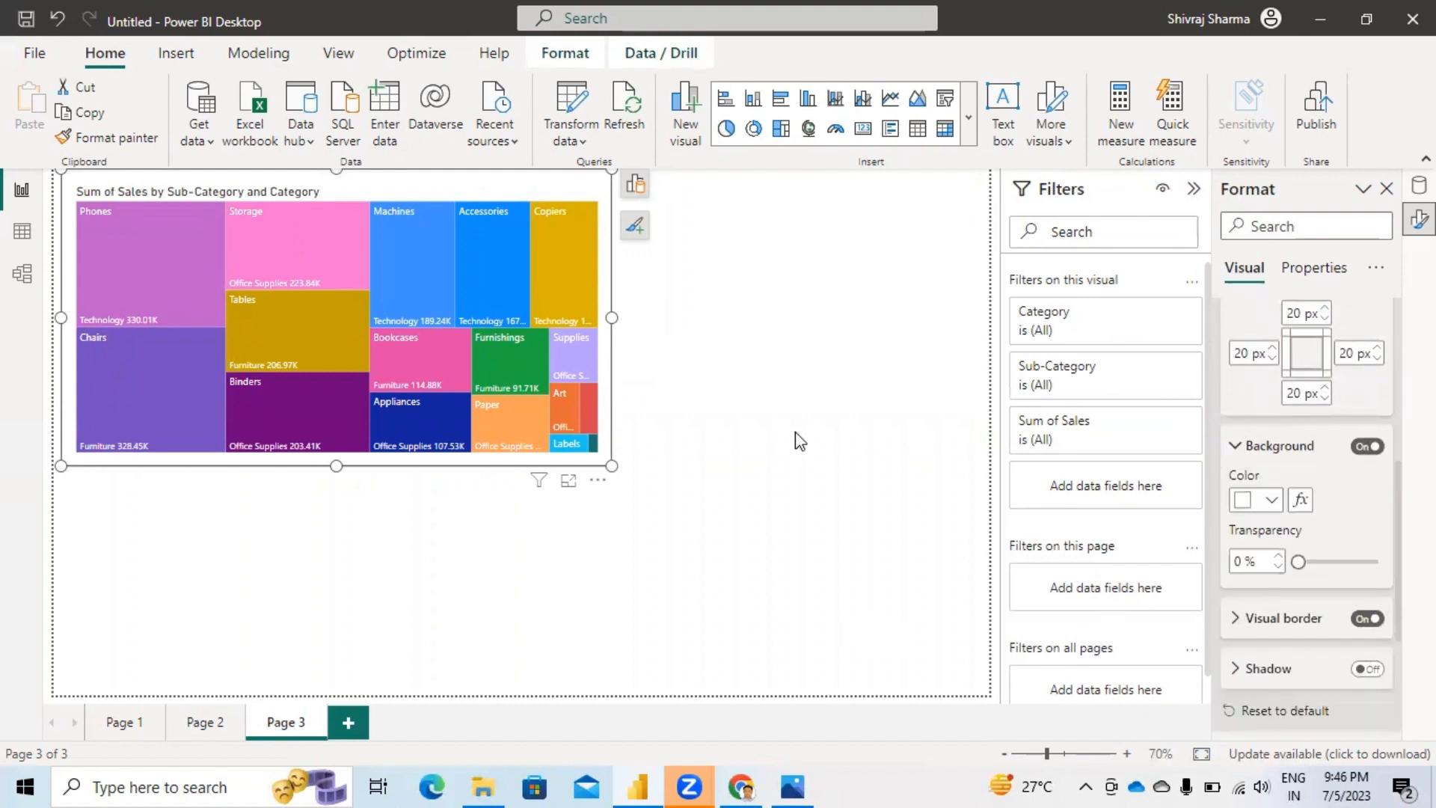
left_click(1274, 501)
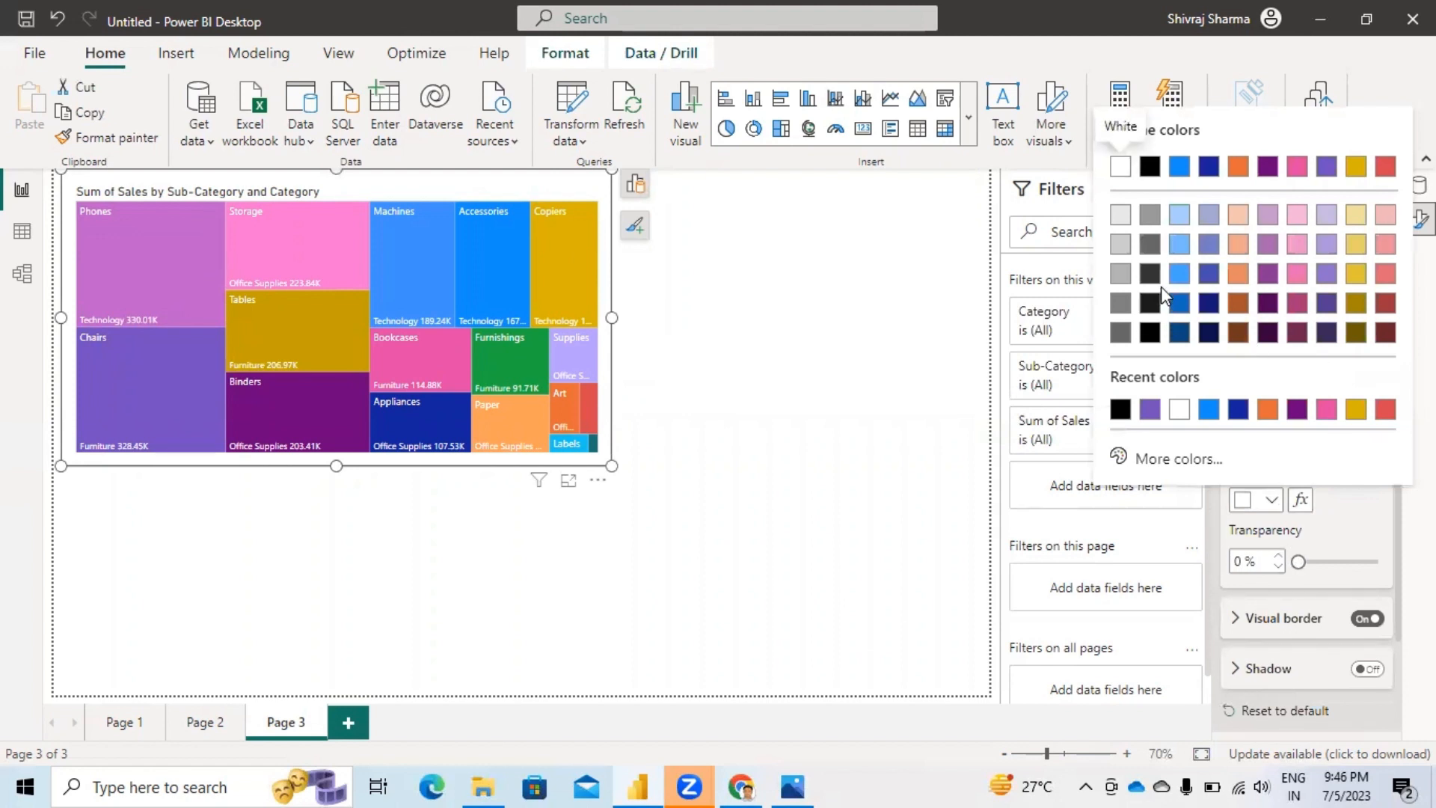
left_click(1187, 283)
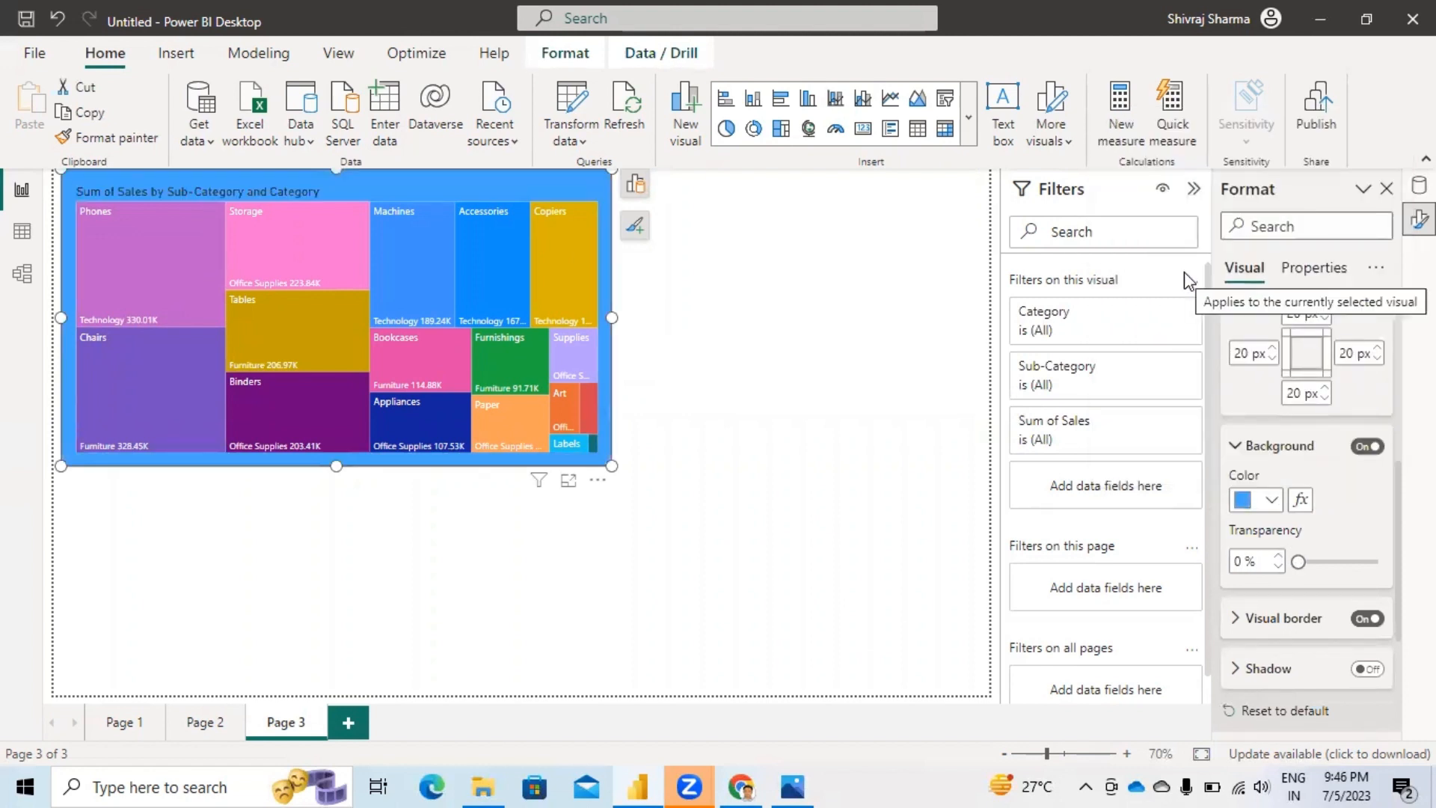
Step: Change the treemap's background color to the lightest red theme shade with 28% transparency
left_click(1272, 501)
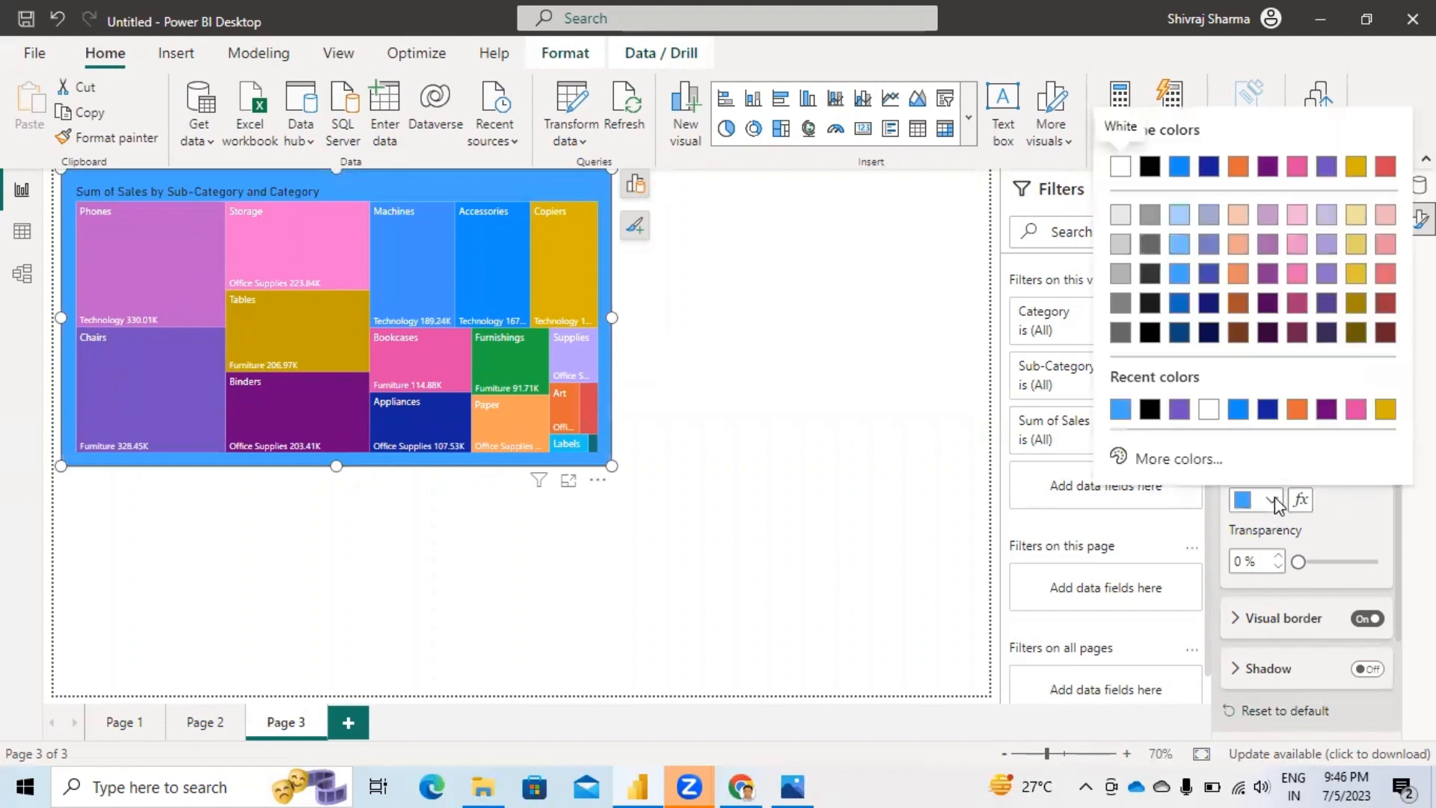
left_click(1386, 218)
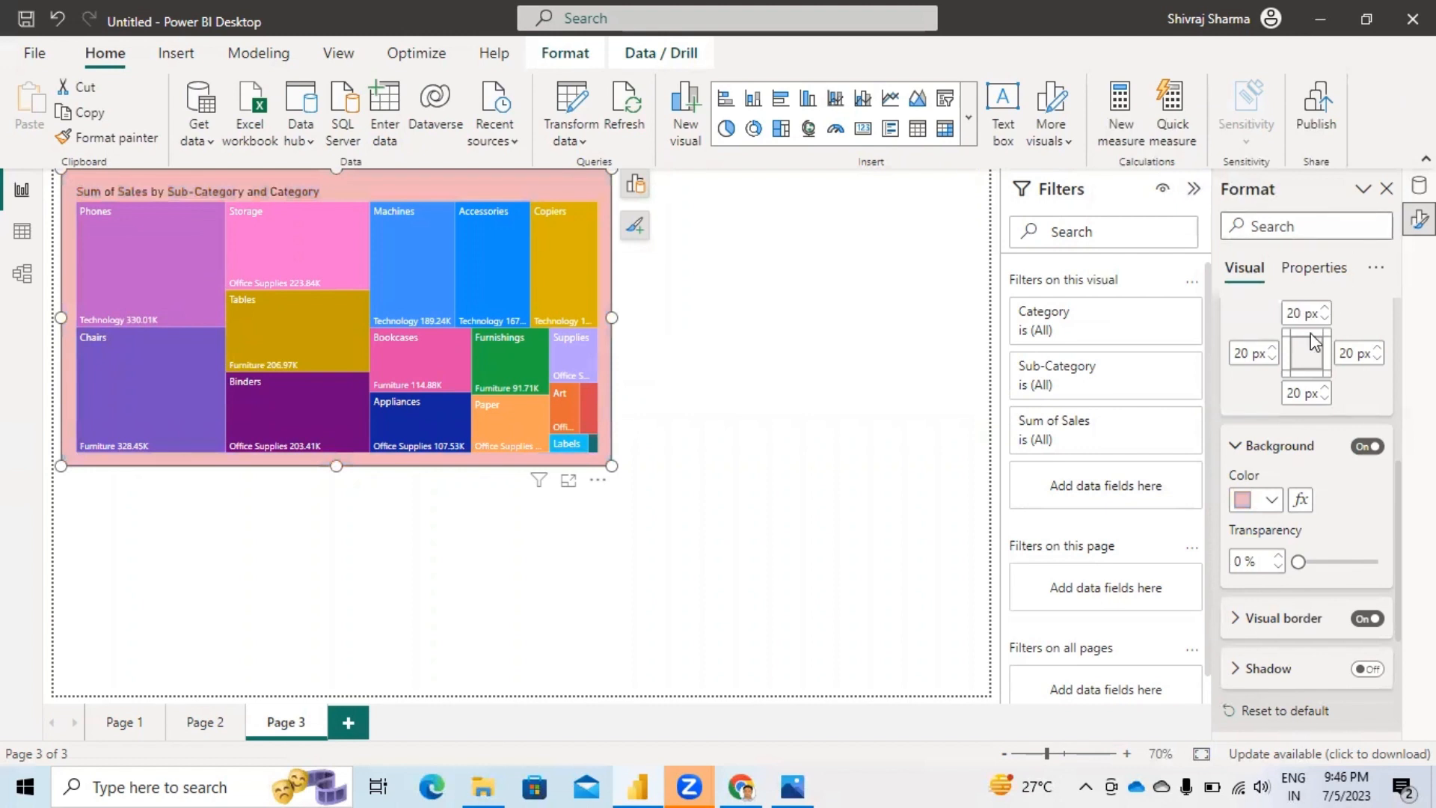
left_click_drag(1308, 561, 1318, 560)
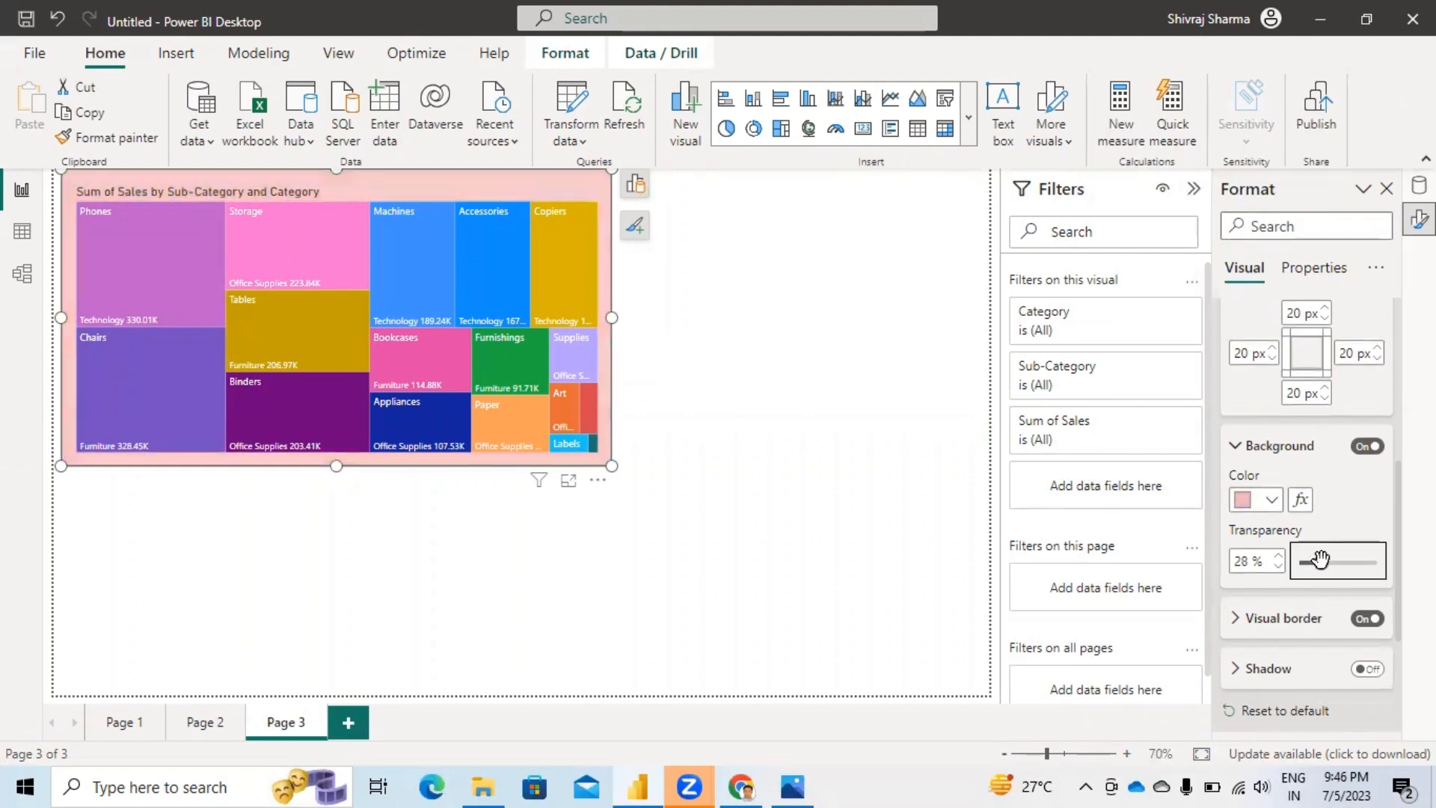
scroll(1294, 593, "down", 3)
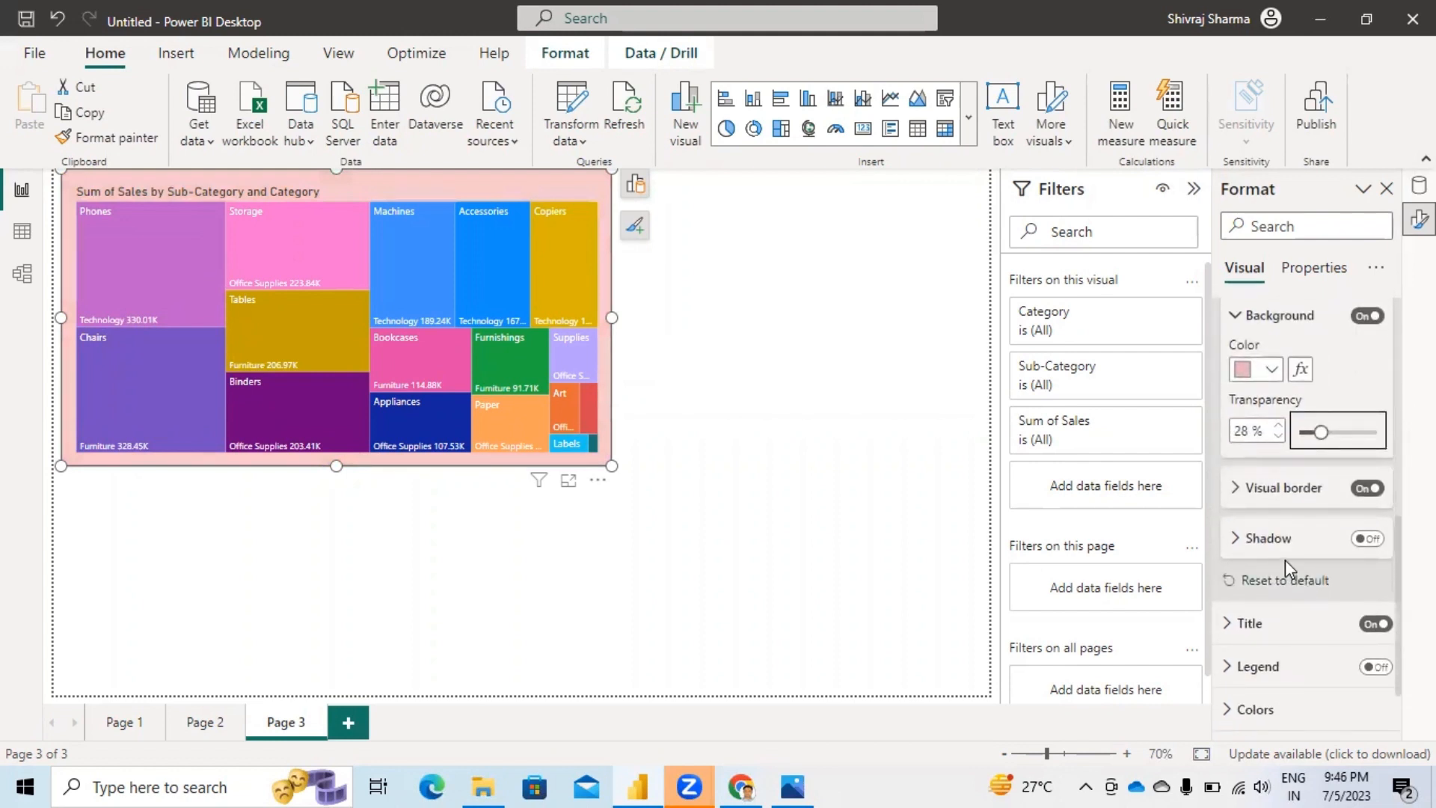
scroll(1285, 569, "down", 2)
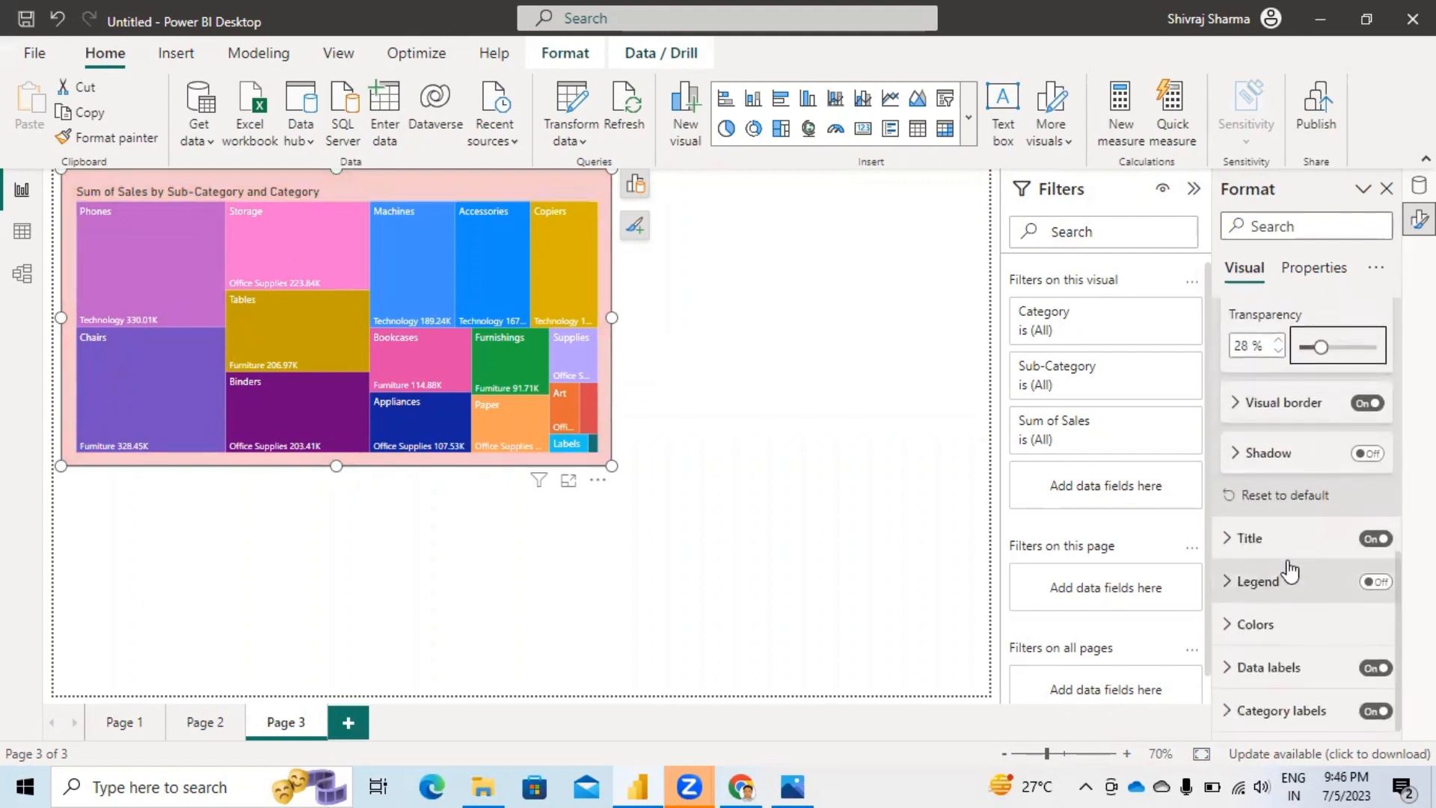
scroll(1286, 561, "up", 3)
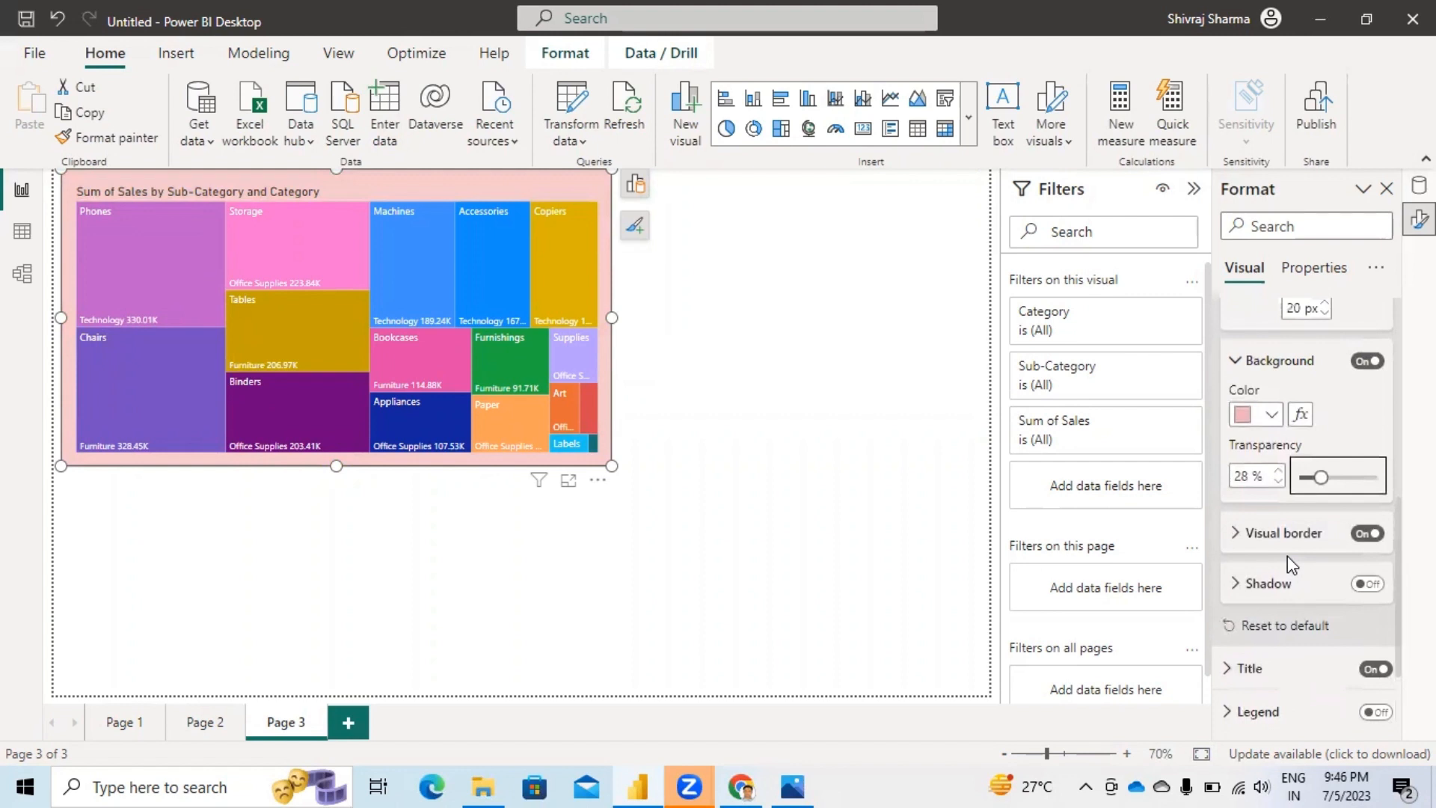
scroll(1287, 555, "up", 5)
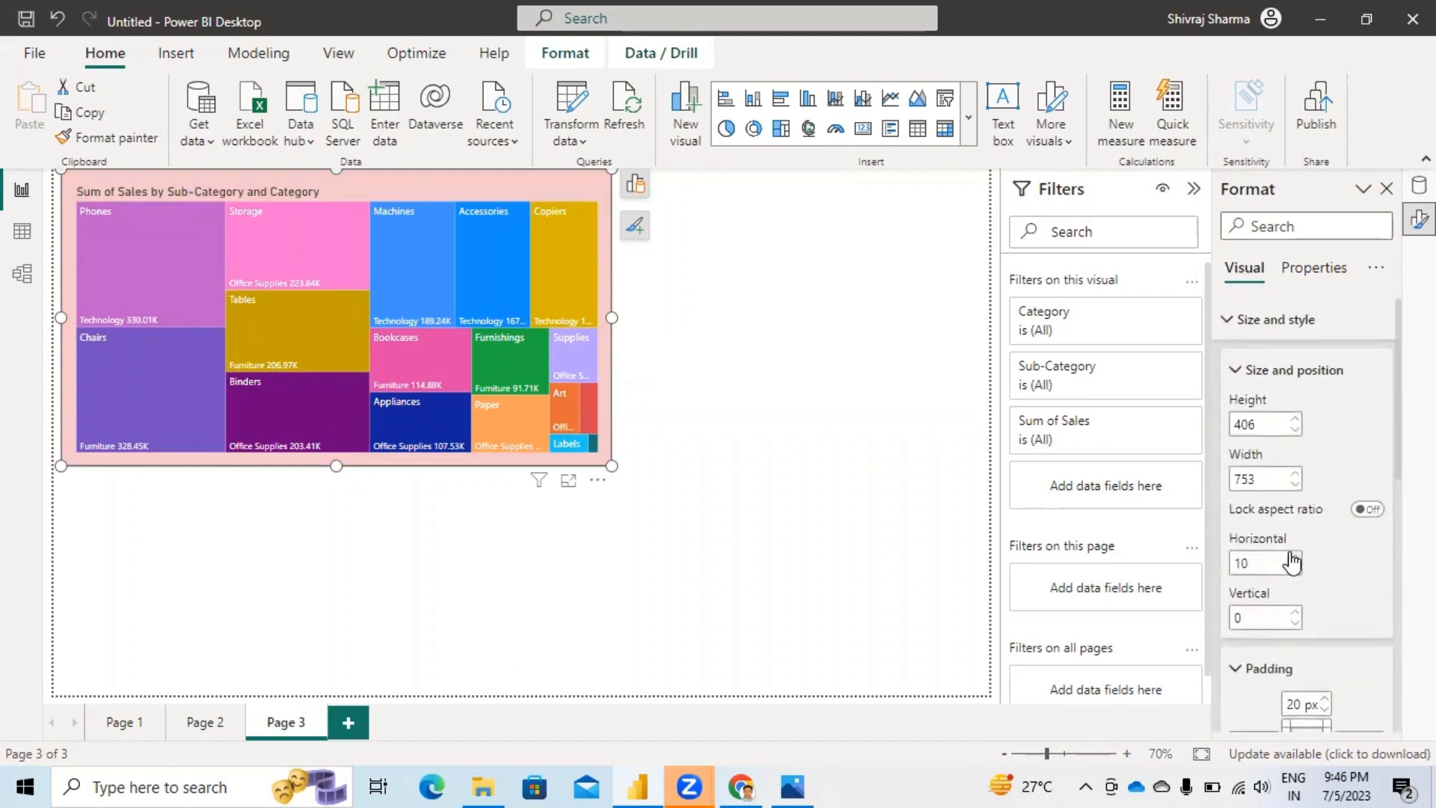
scroll(1226, 469, "down", 8)
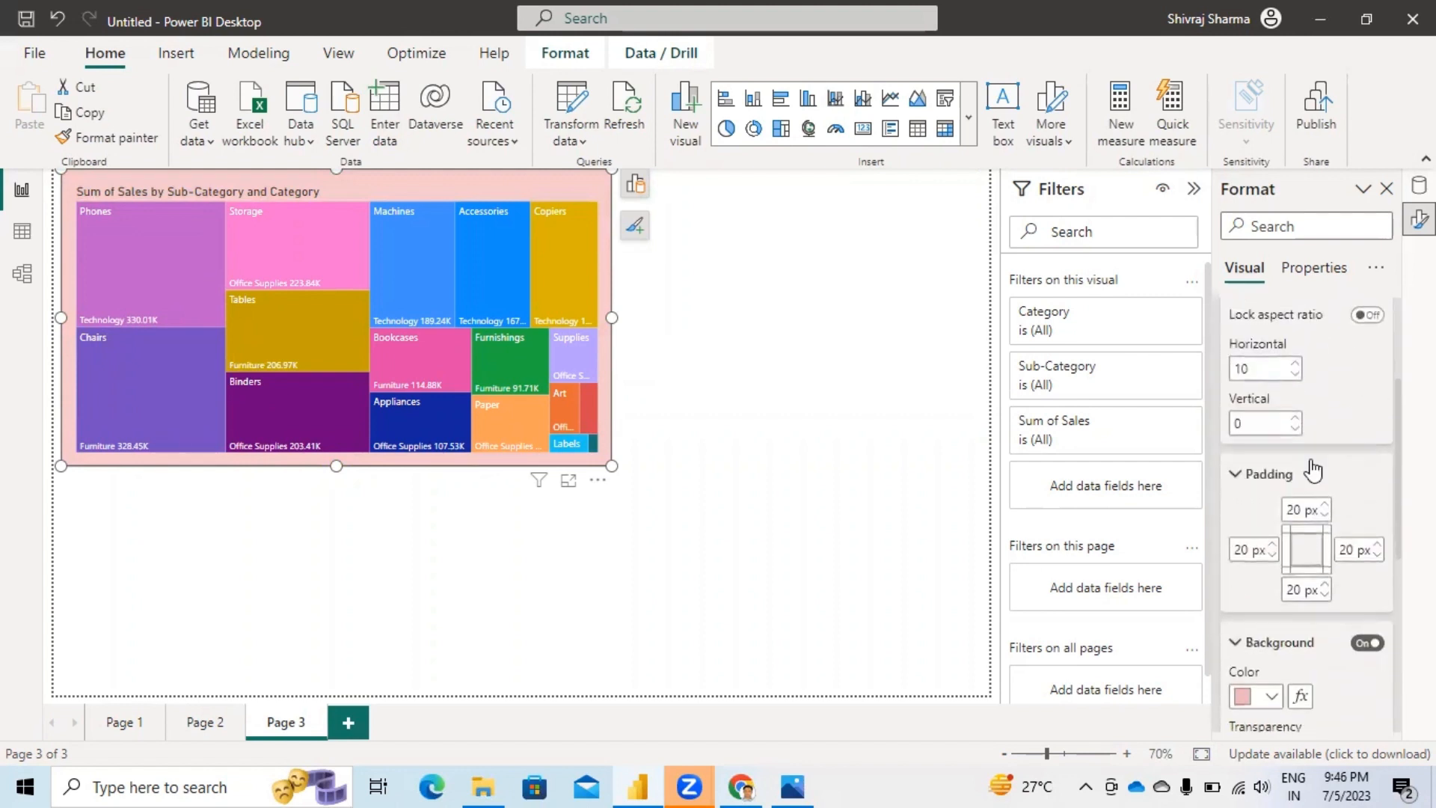
Step: Add Modern Startup Hiring Vacancy LinkedIn Post.png from the Desktop as the page's canvas background image
left_click(829, 453)
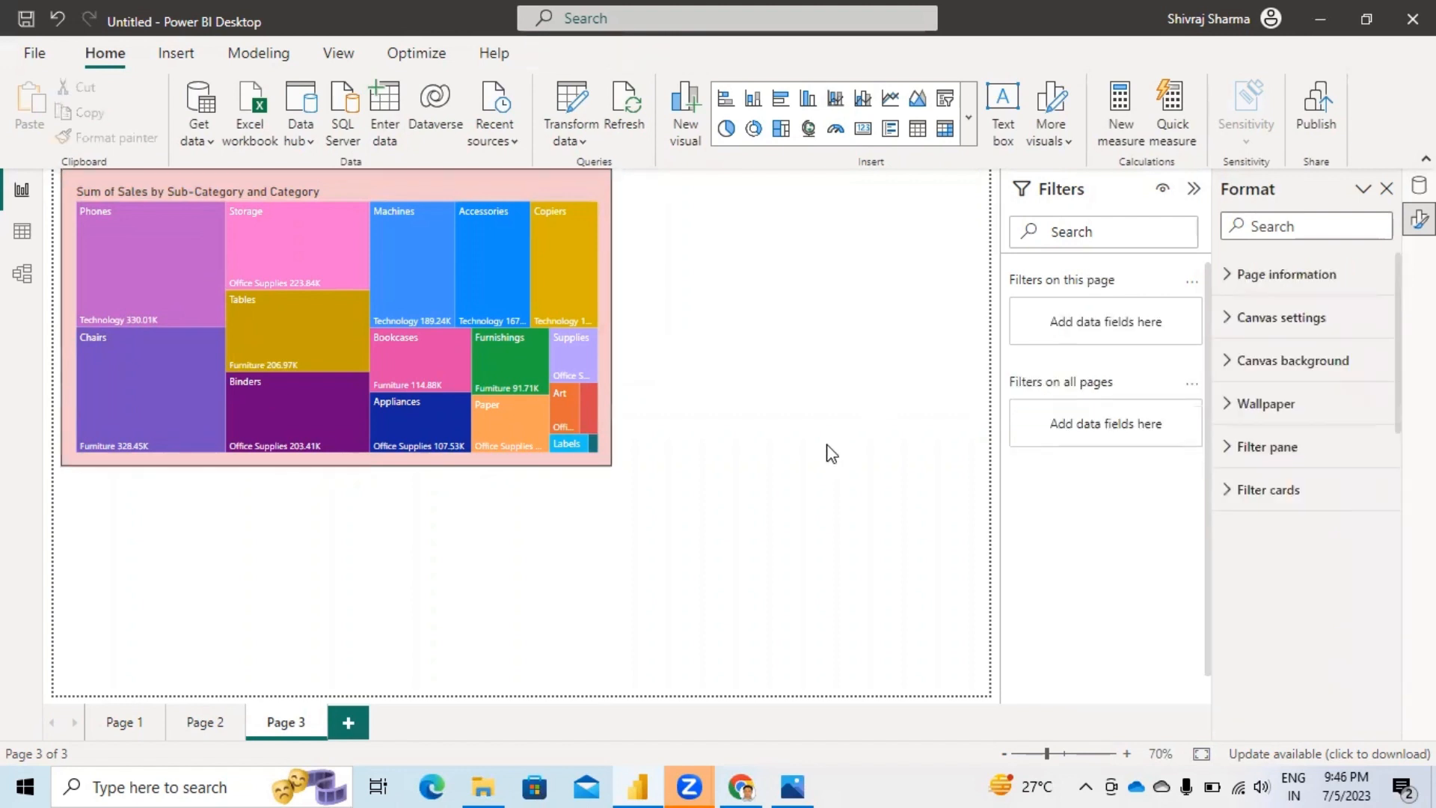
left_click(1229, 361)
left_click(1375, 487)
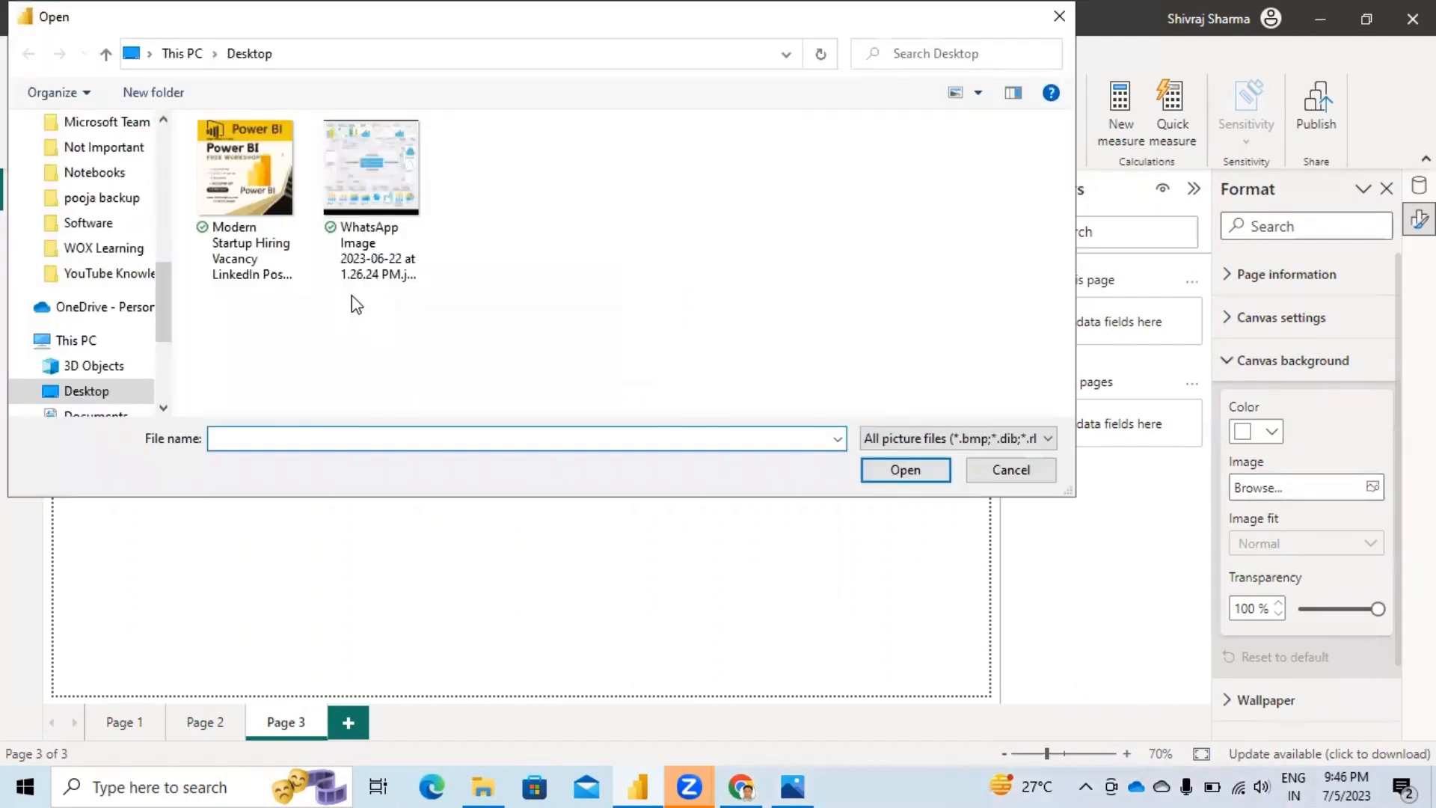
left_click(223, 168)
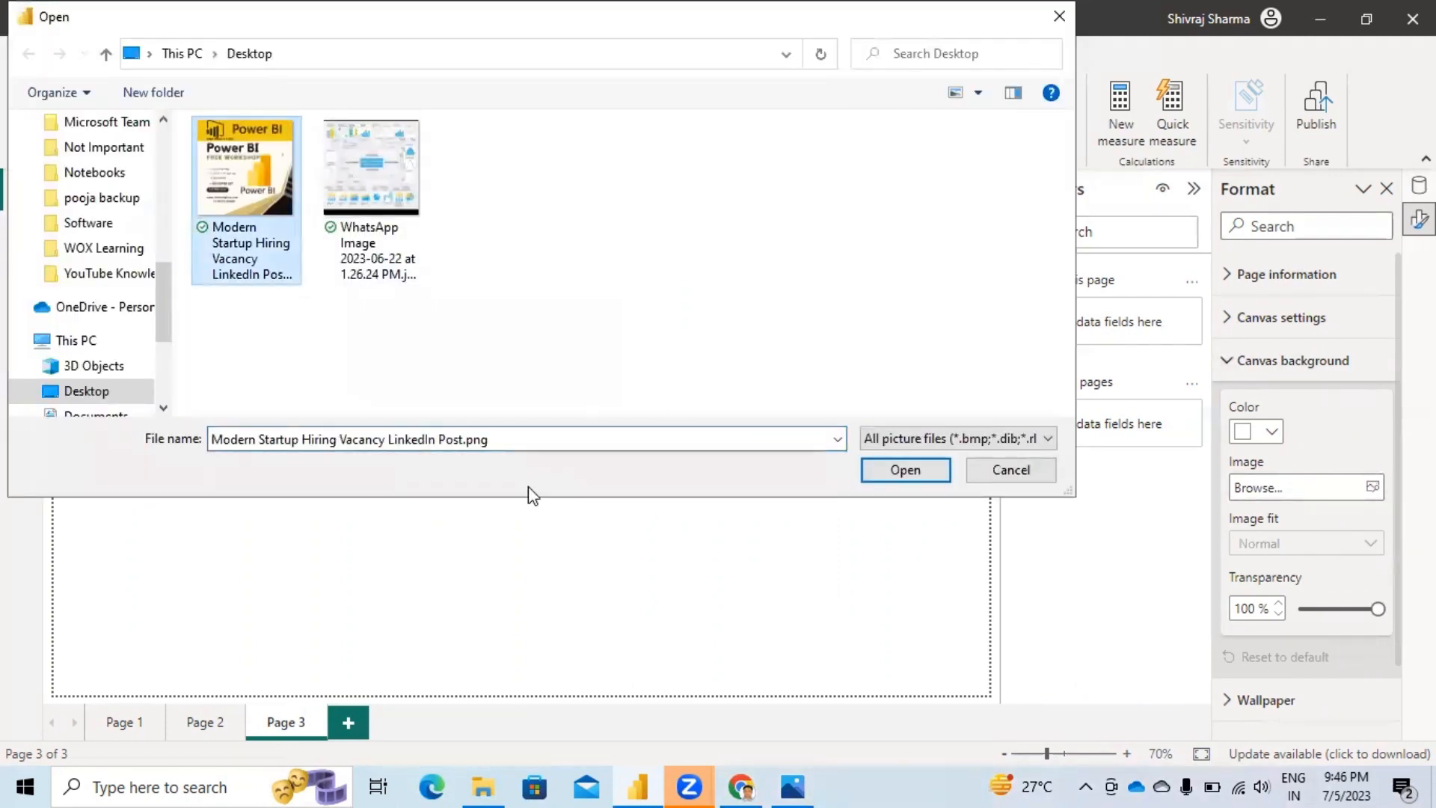
left_click(905, 471)
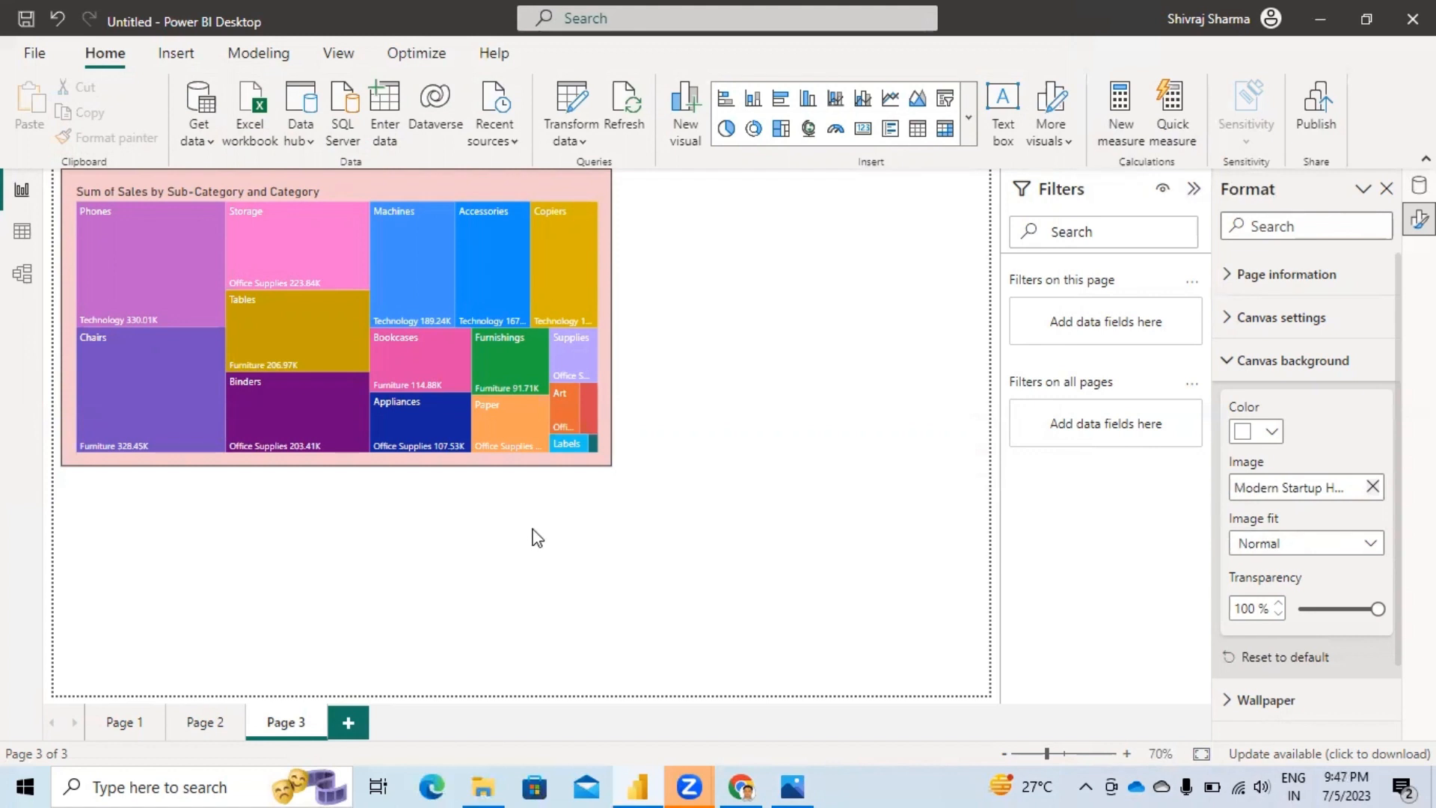
Step: Set the canvas background's transparency to 0% and try the Fill image fit before choosing Fit
left_click(1373, 545)
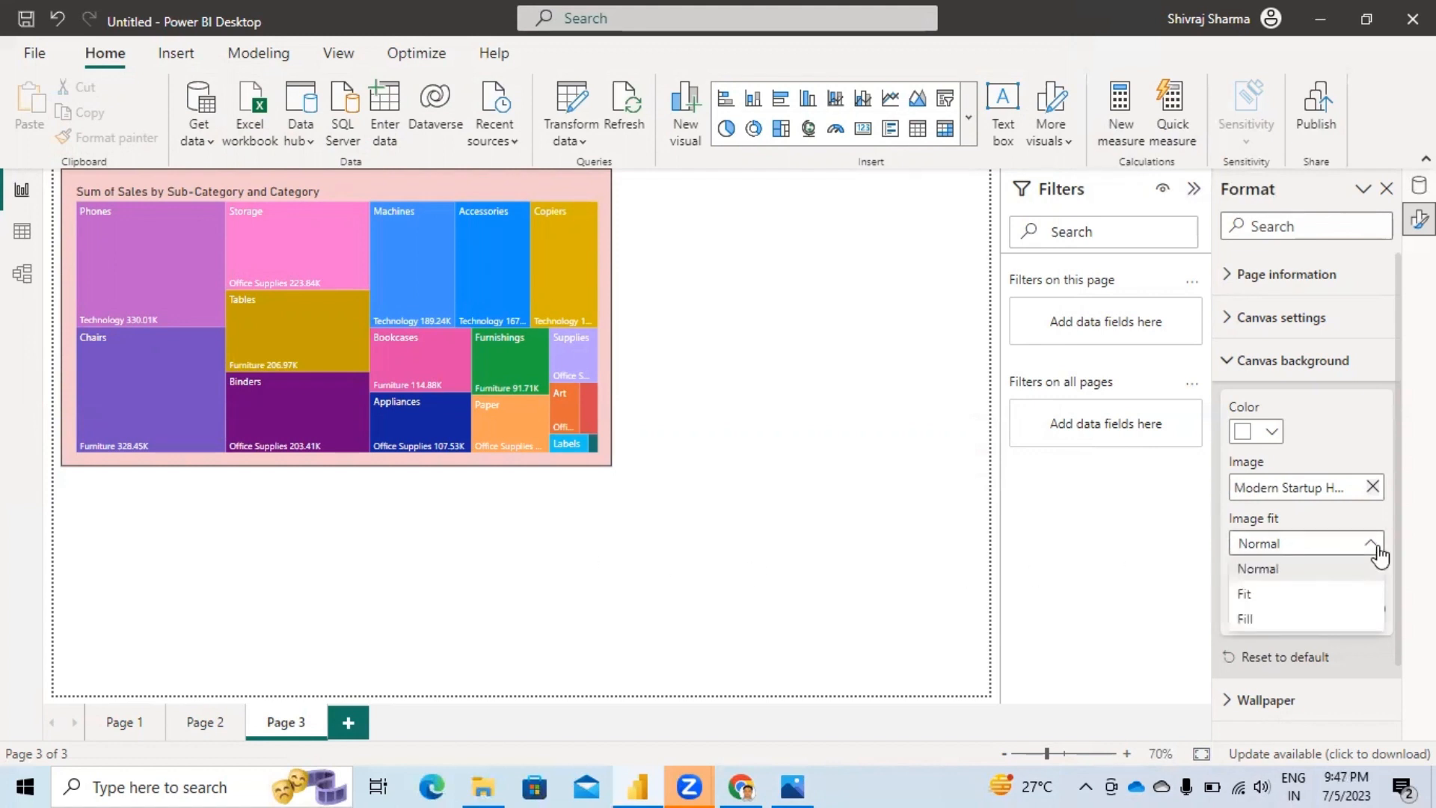
left_click(1257, 619)
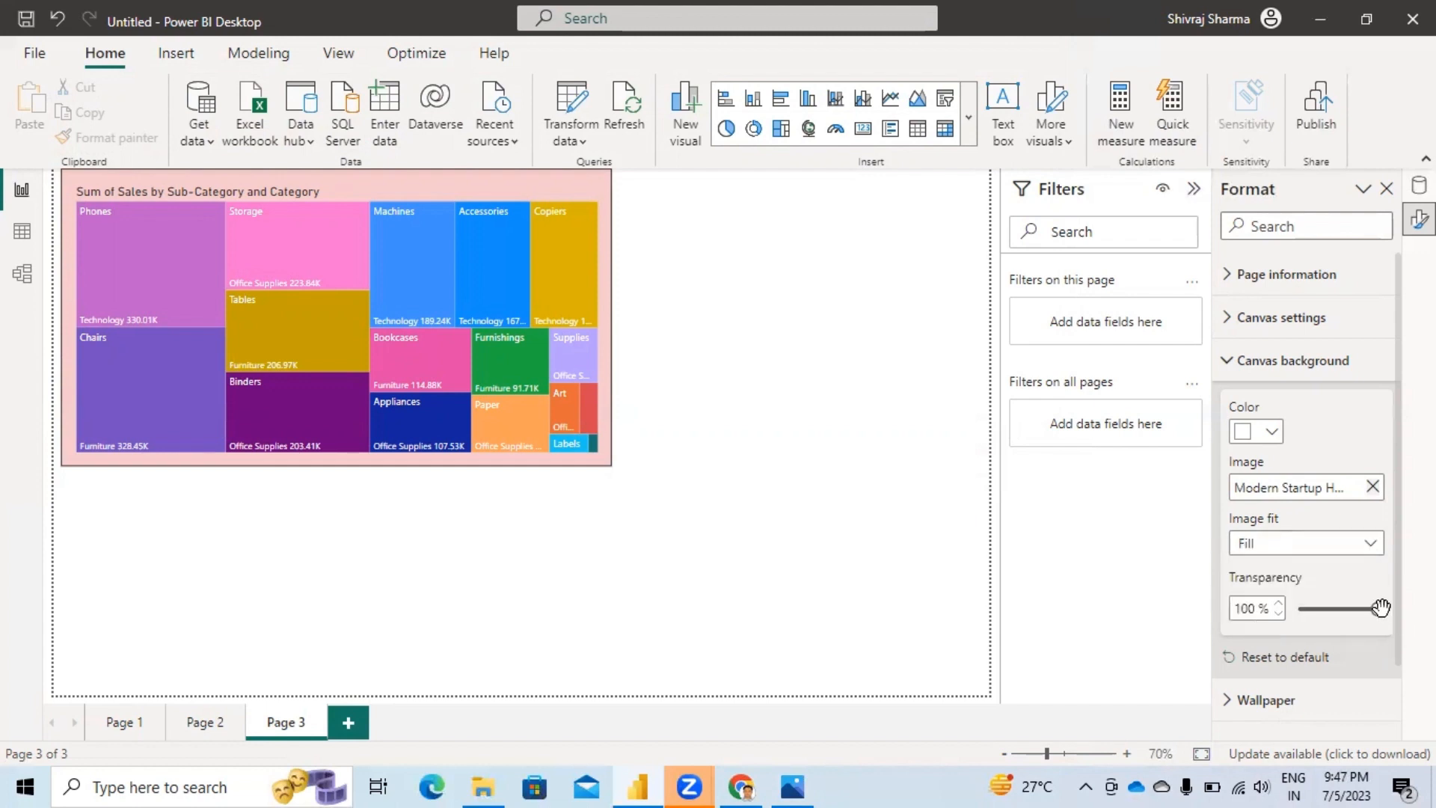
left_click_drag(1378, 608, 1181, 659)
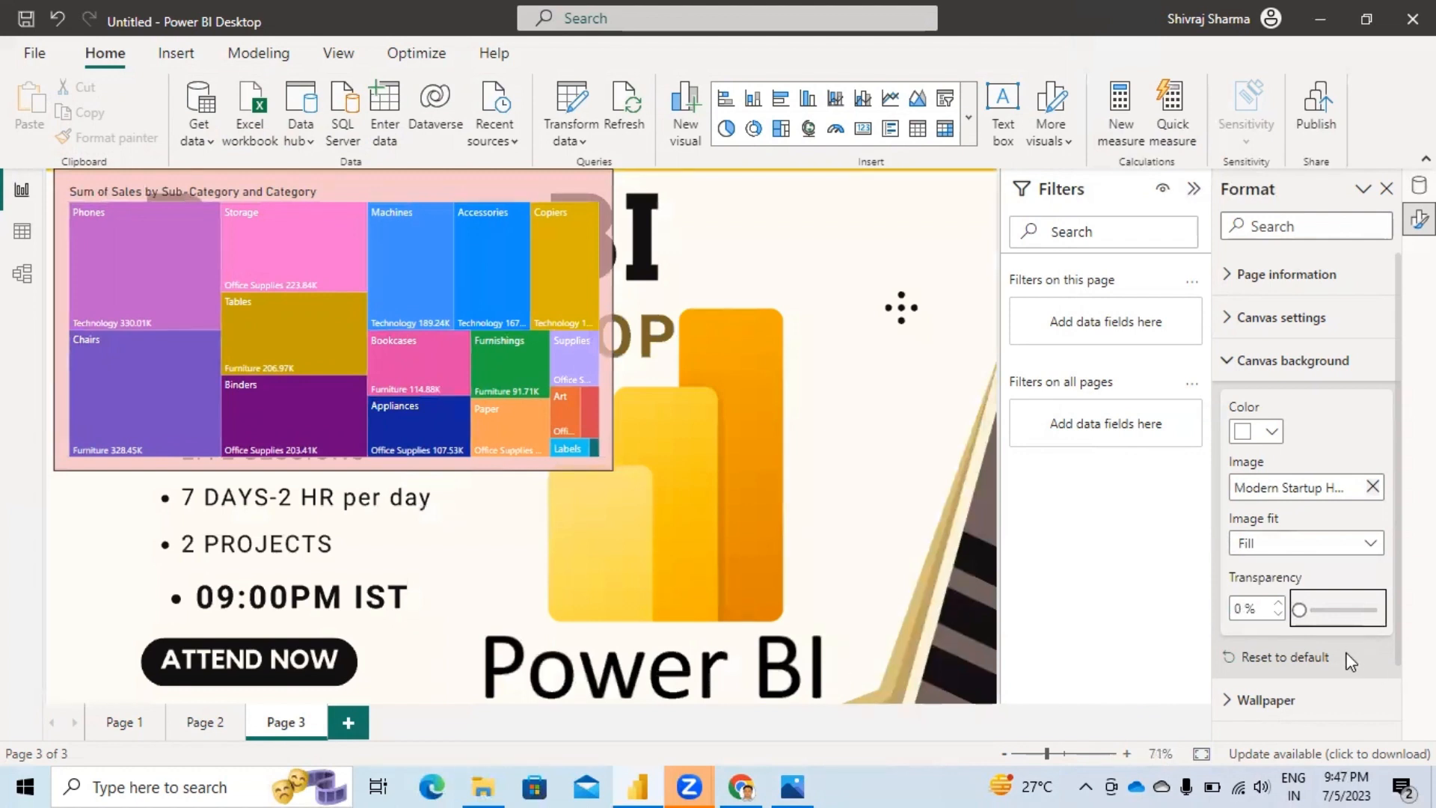
left_click(1374, 553)
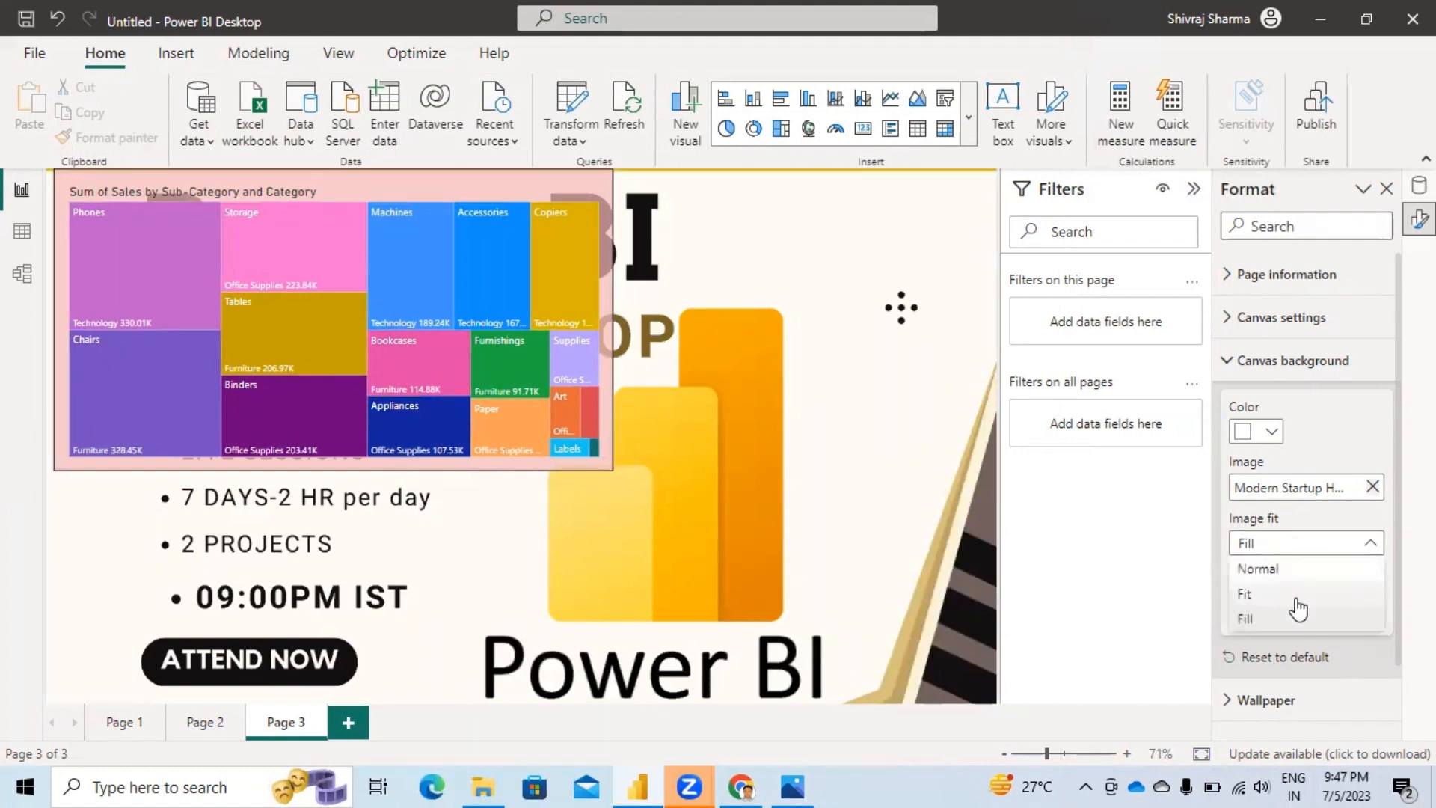
left_click(1257, 597)
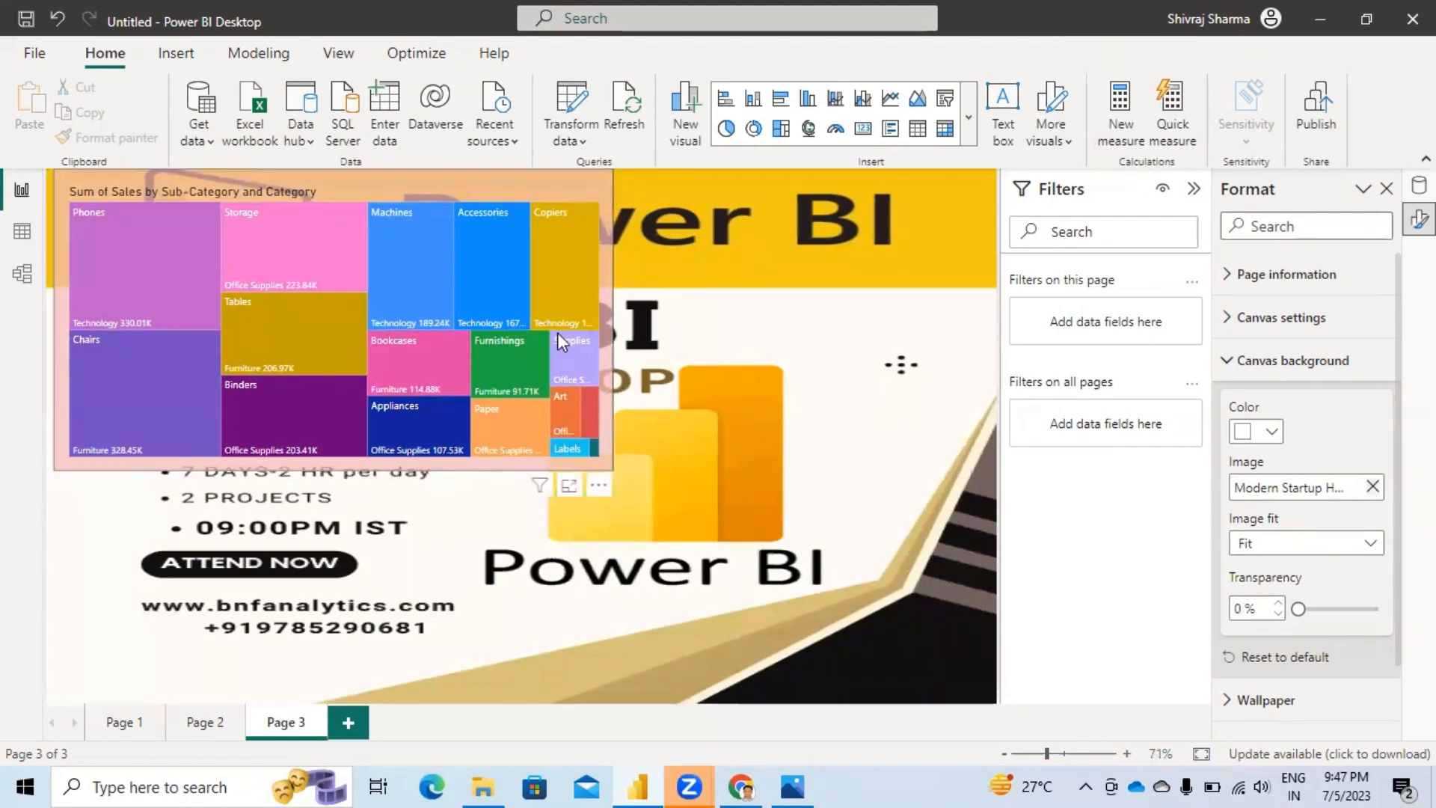
Step: Enlarge the treemap over the whole page, and shrink it back to about 705 wide by 390 high
left_click(596, 460)
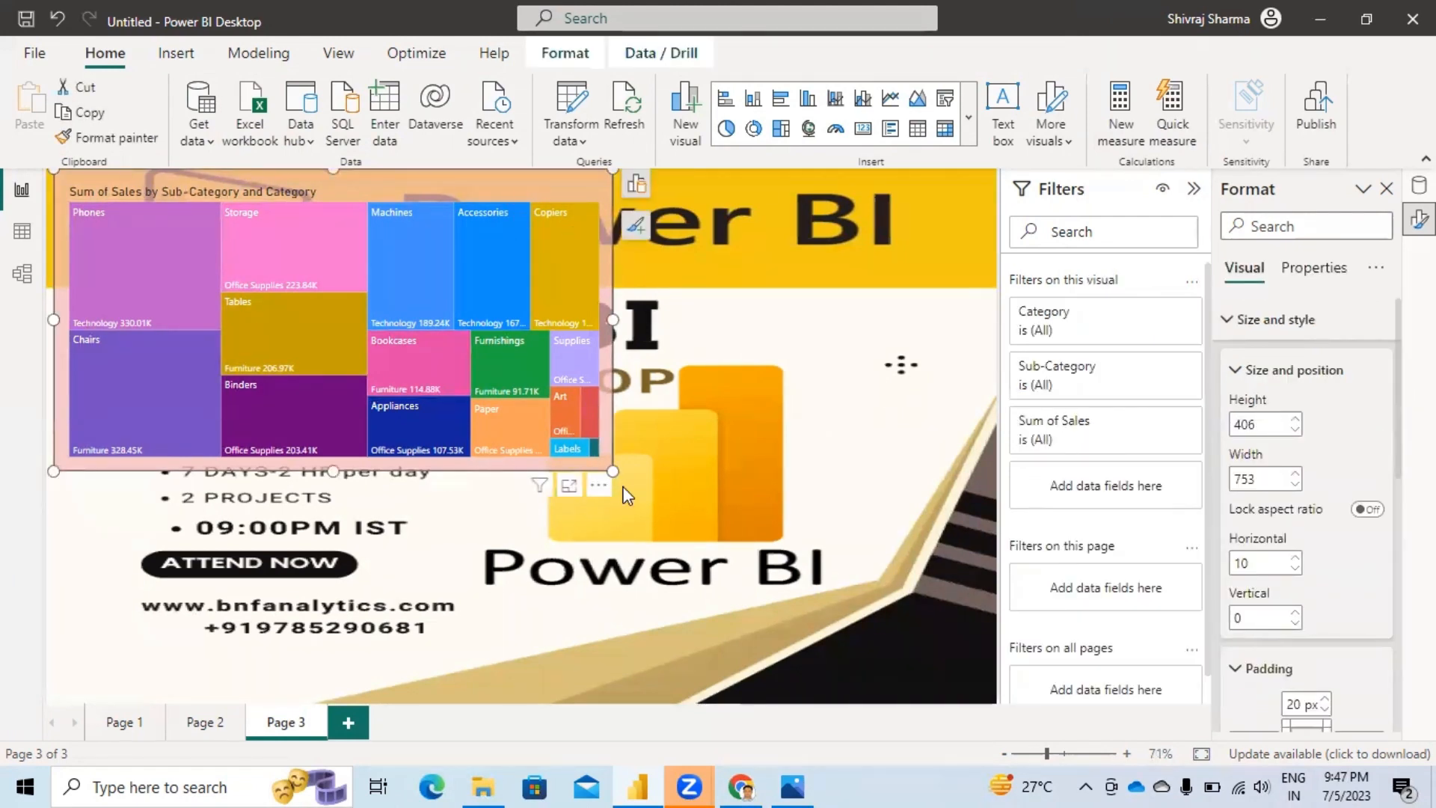
left_click_drag(609, 471, 1000, 705)
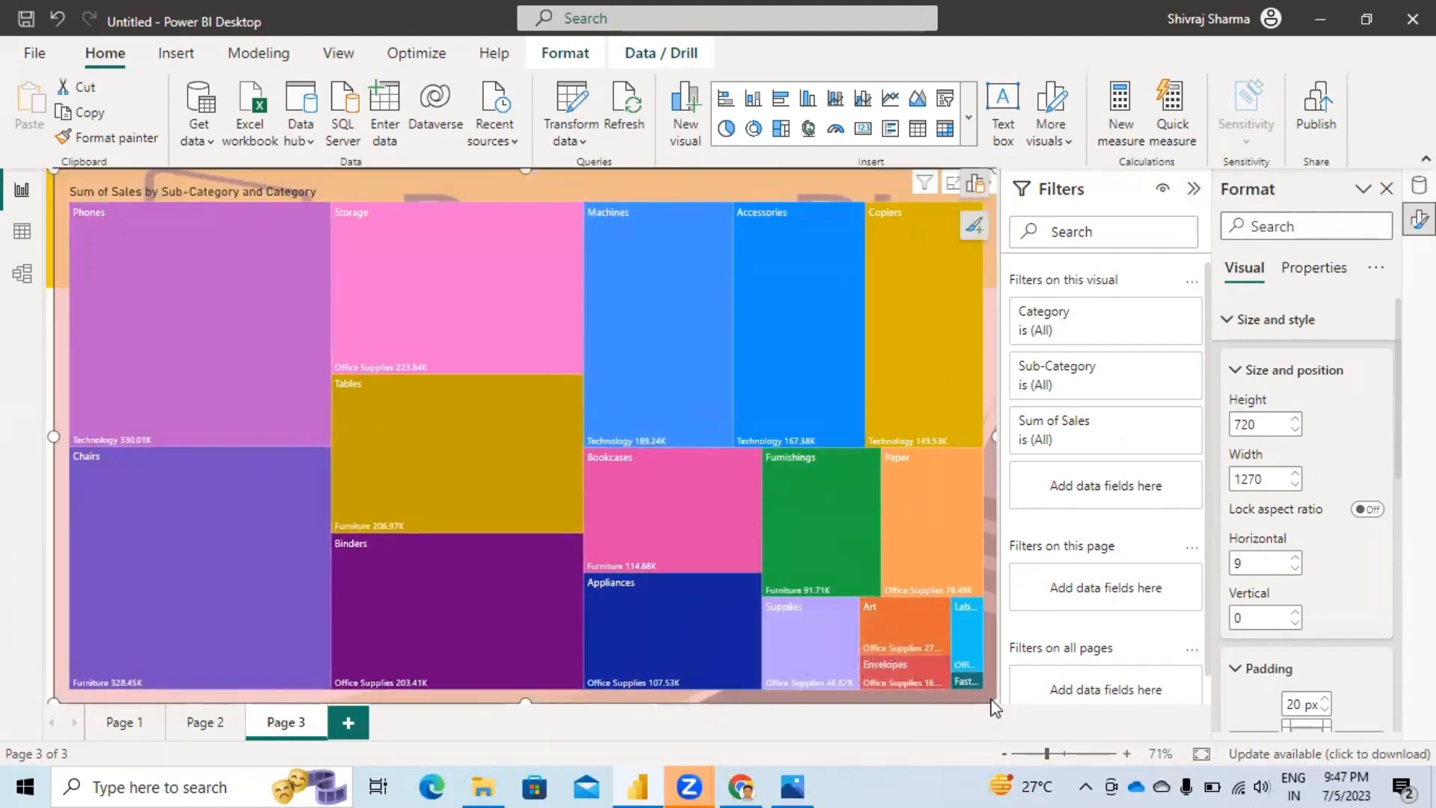
left_click_drag(995, 699, 578, 458)
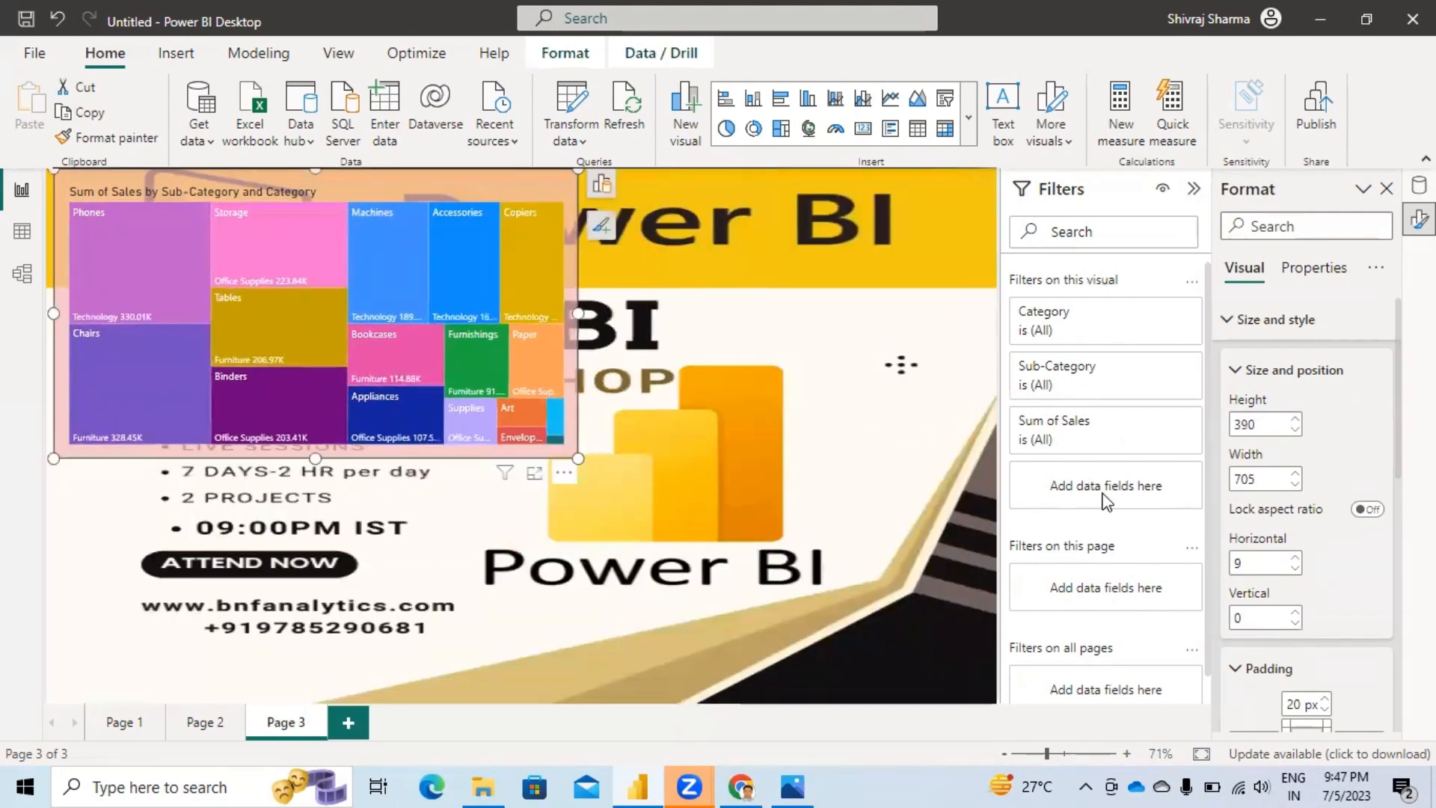
Step: Remove the image from the page's canvas background
left_click(817, 460)
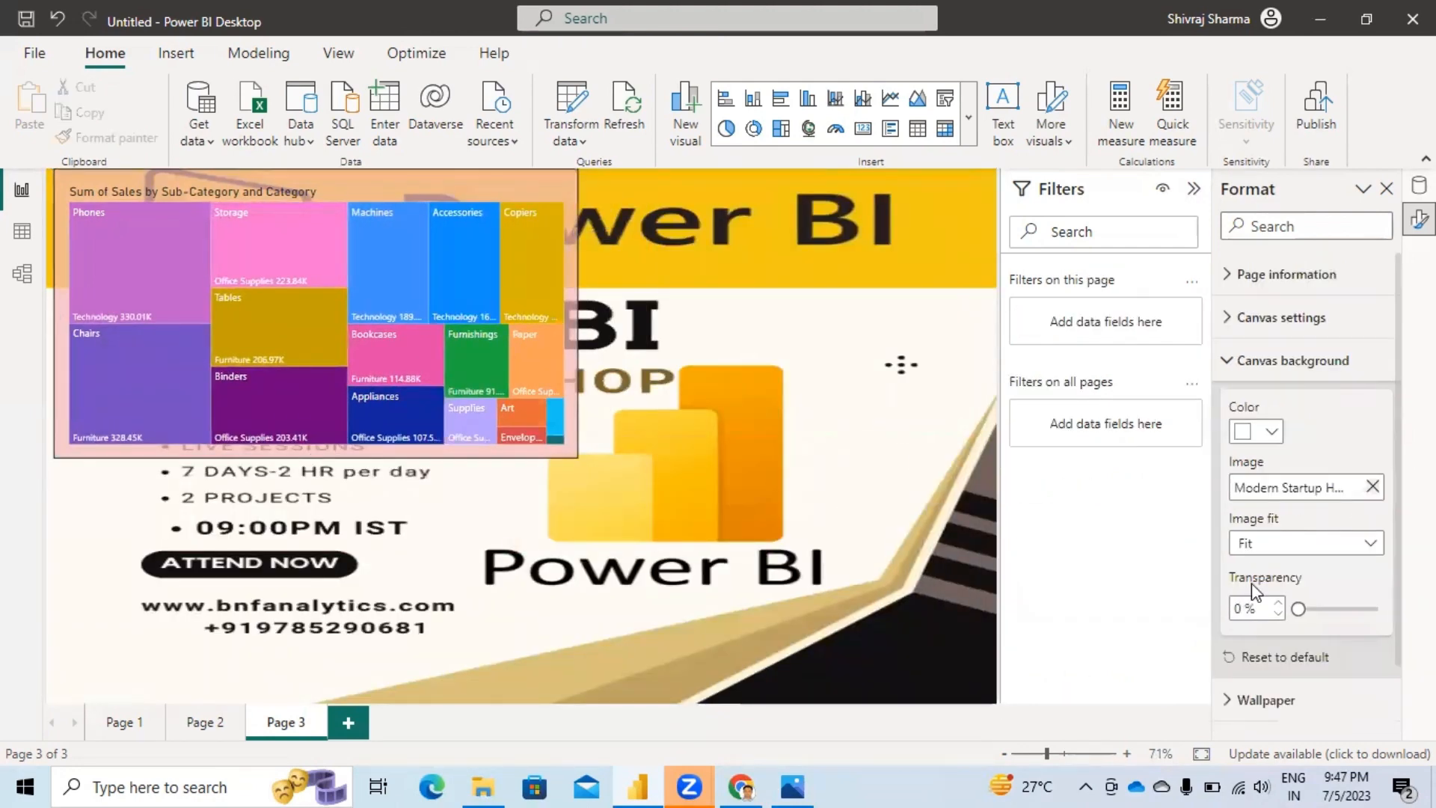
left_click(1374, 487)
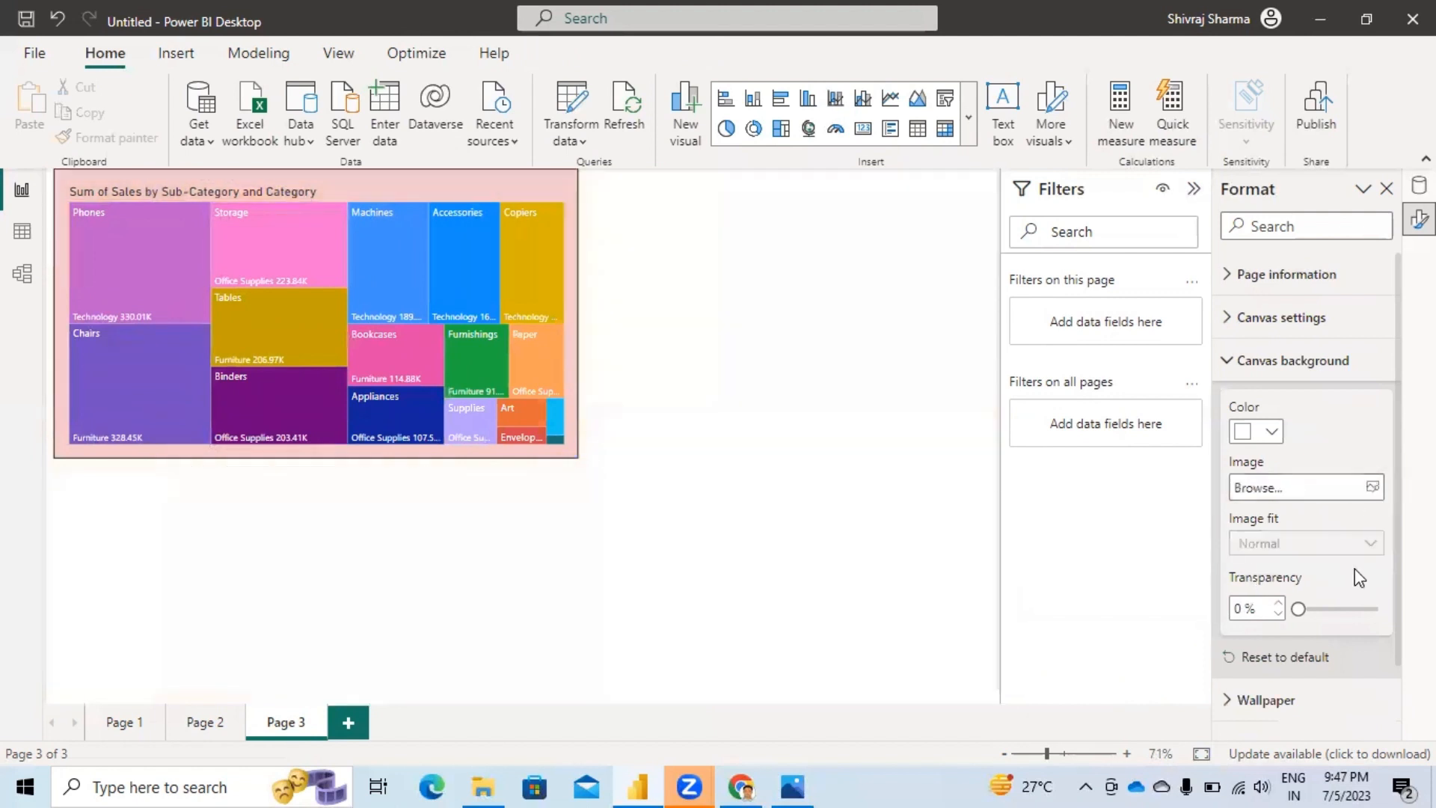
Step: Add a new report page, insert a scatter chart on it and enlarge the chart over most of the page
left_click(564, 452)
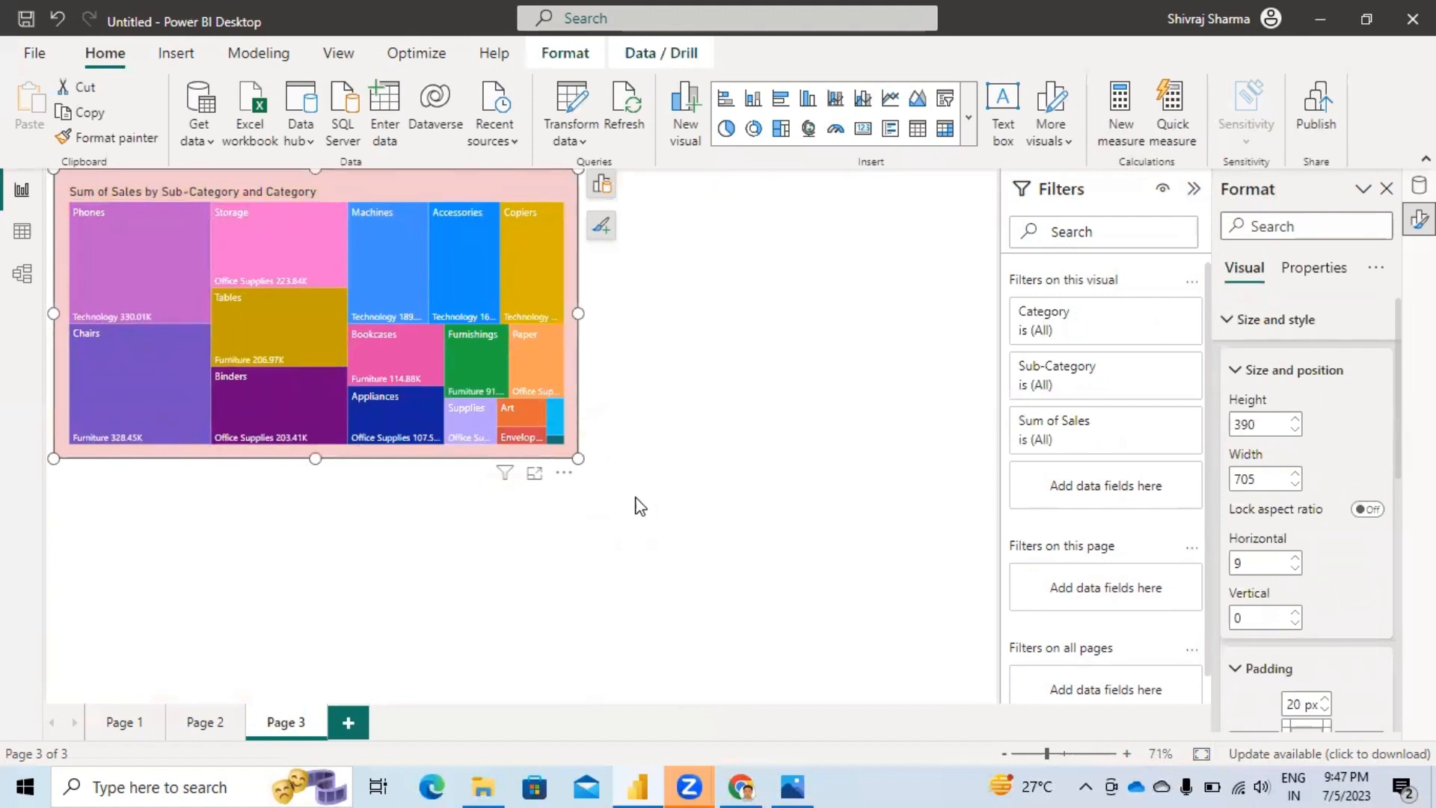
left_click(969, 117)
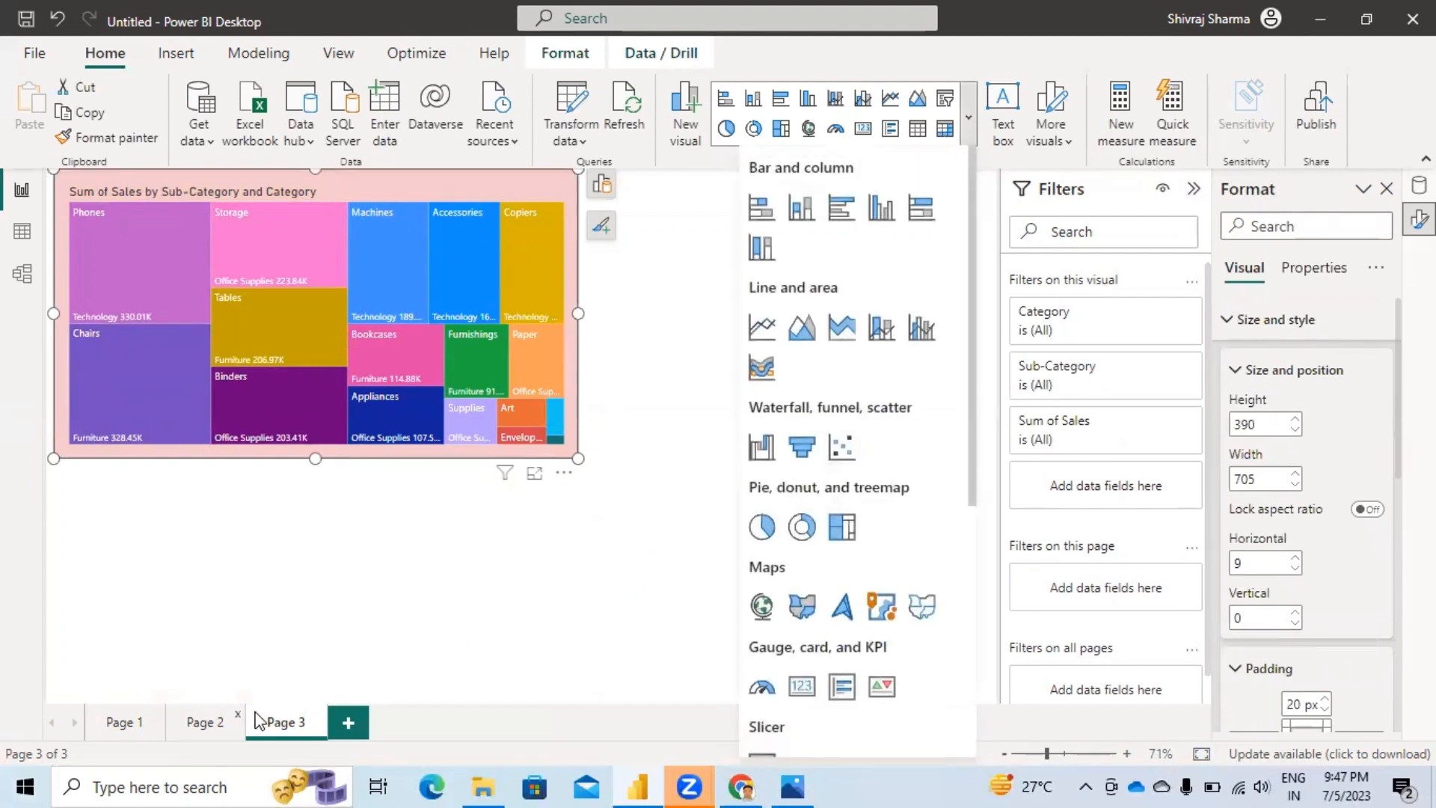
left_click(359, 723)
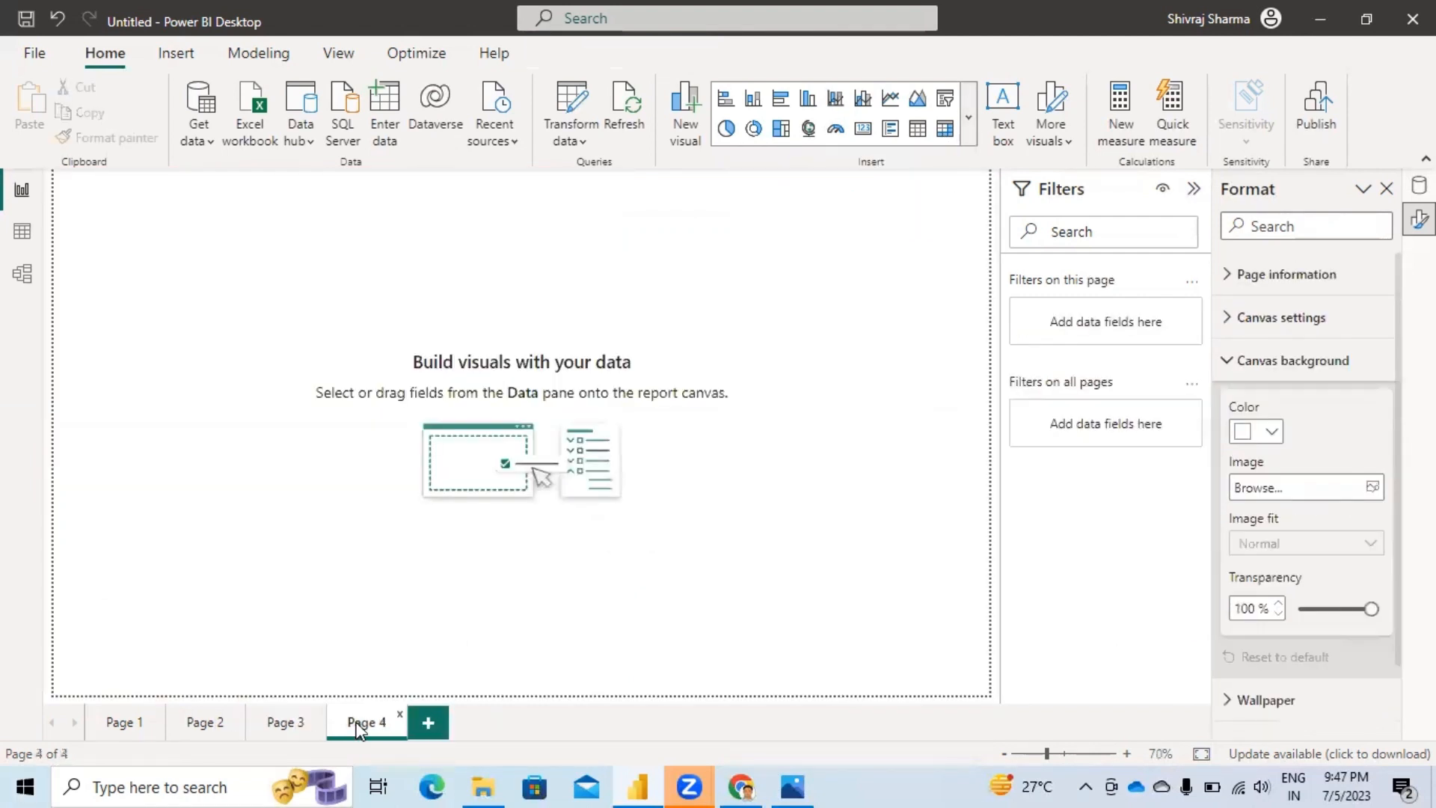
left_click(968, 140)
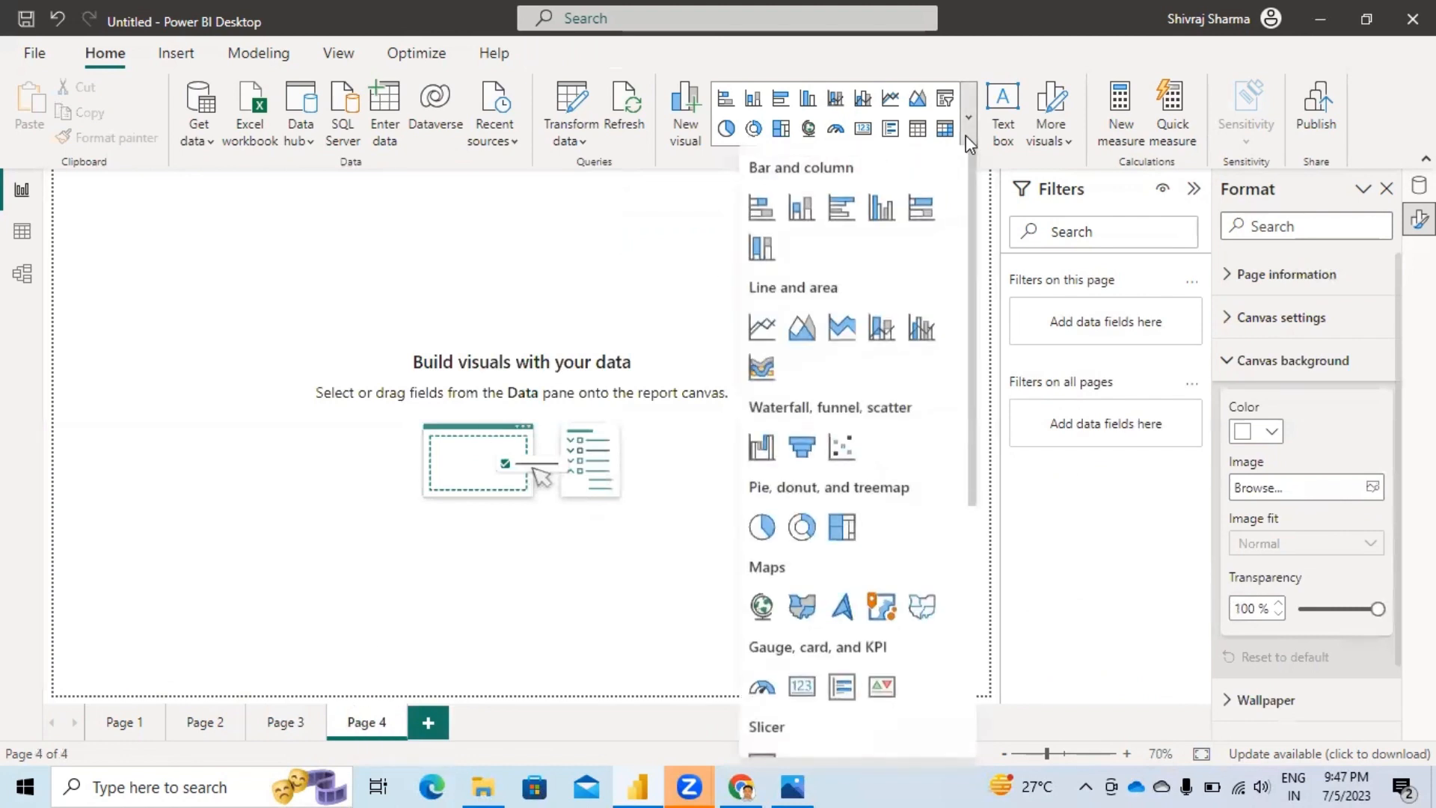
left_click(841, 449)
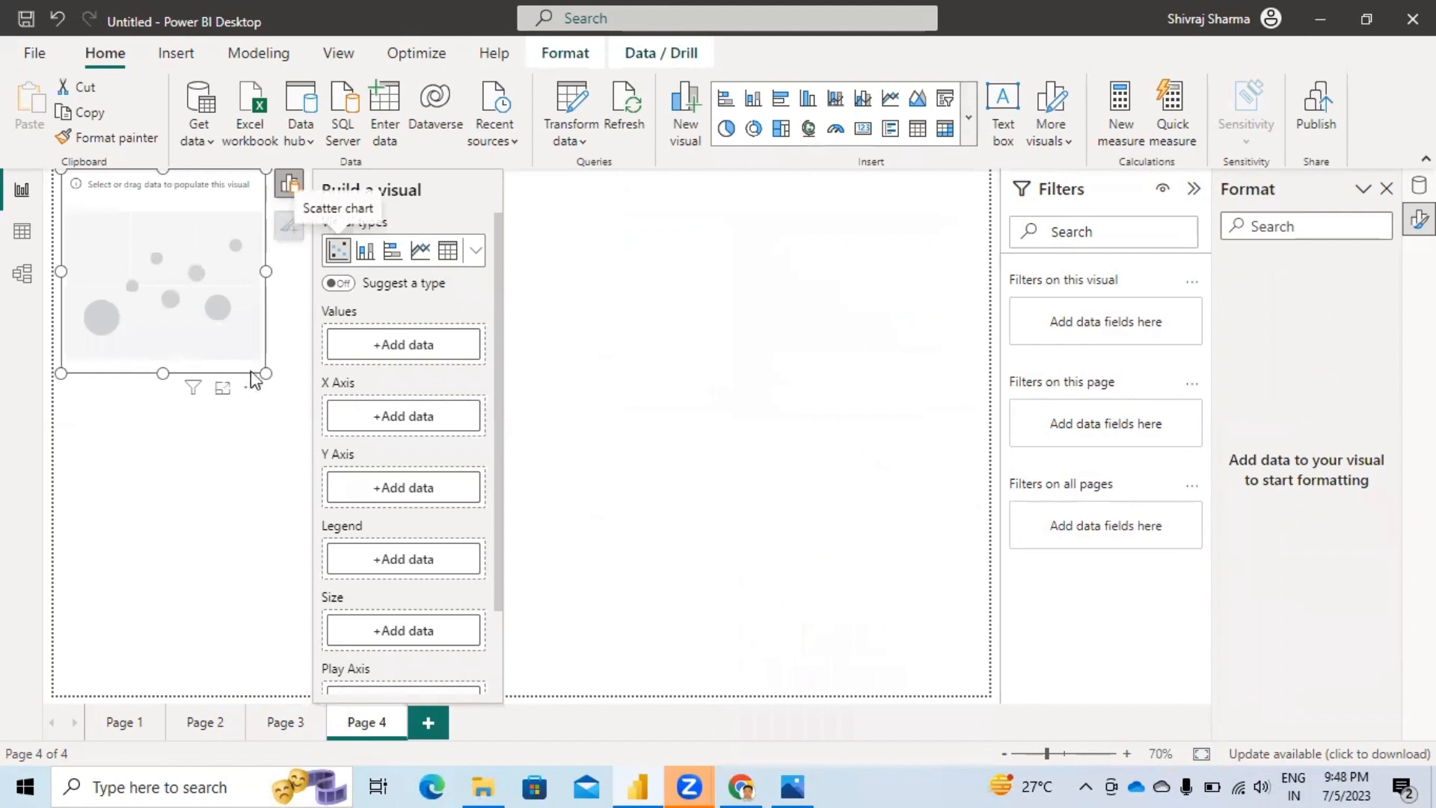
left_click_drag(266, 374, 764, 637)
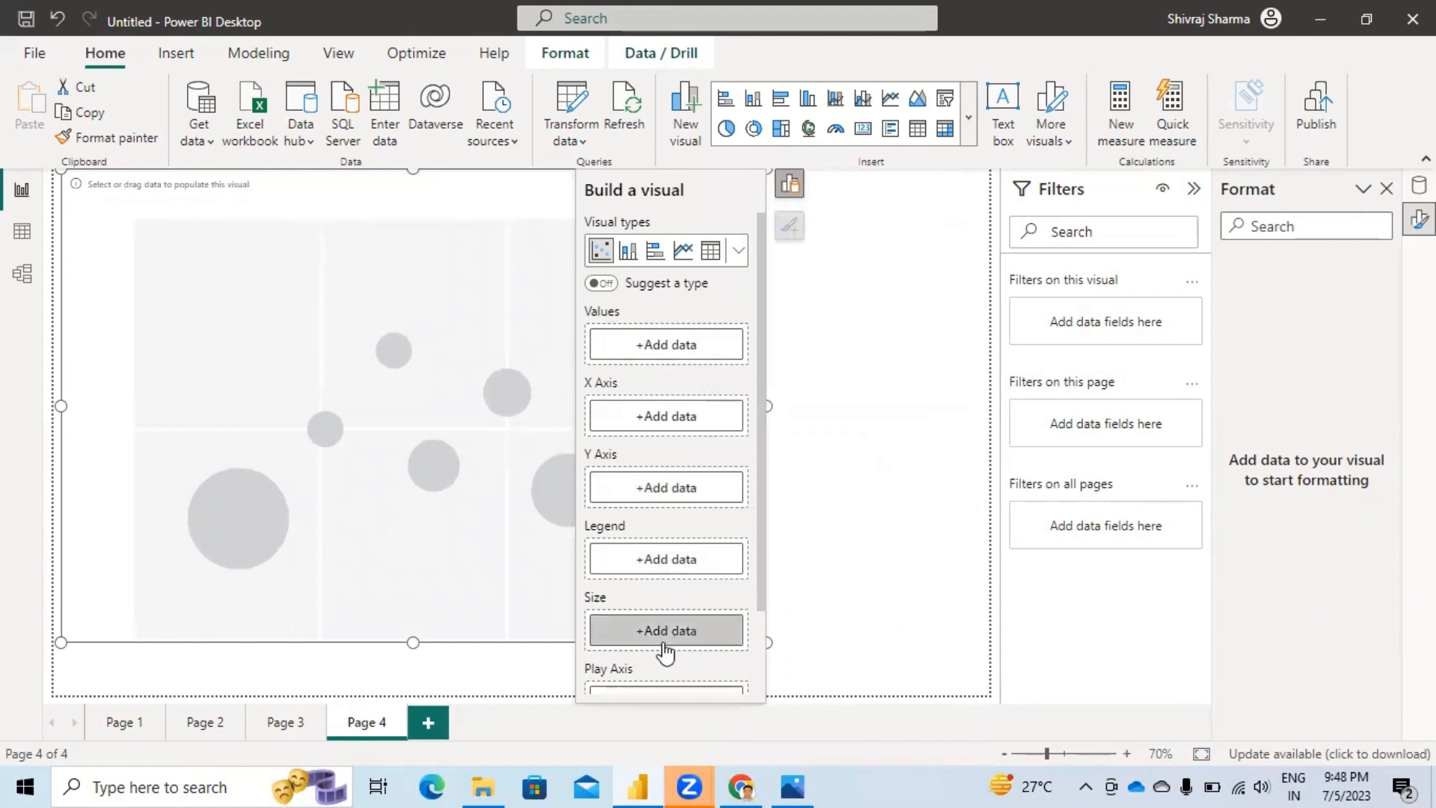
Step: Fill the scatter chart with Sales on the X axis, Profit on the Y axis and Sub-Category as values from Sample - Superstore
scroll(663, 639, "down", 3)
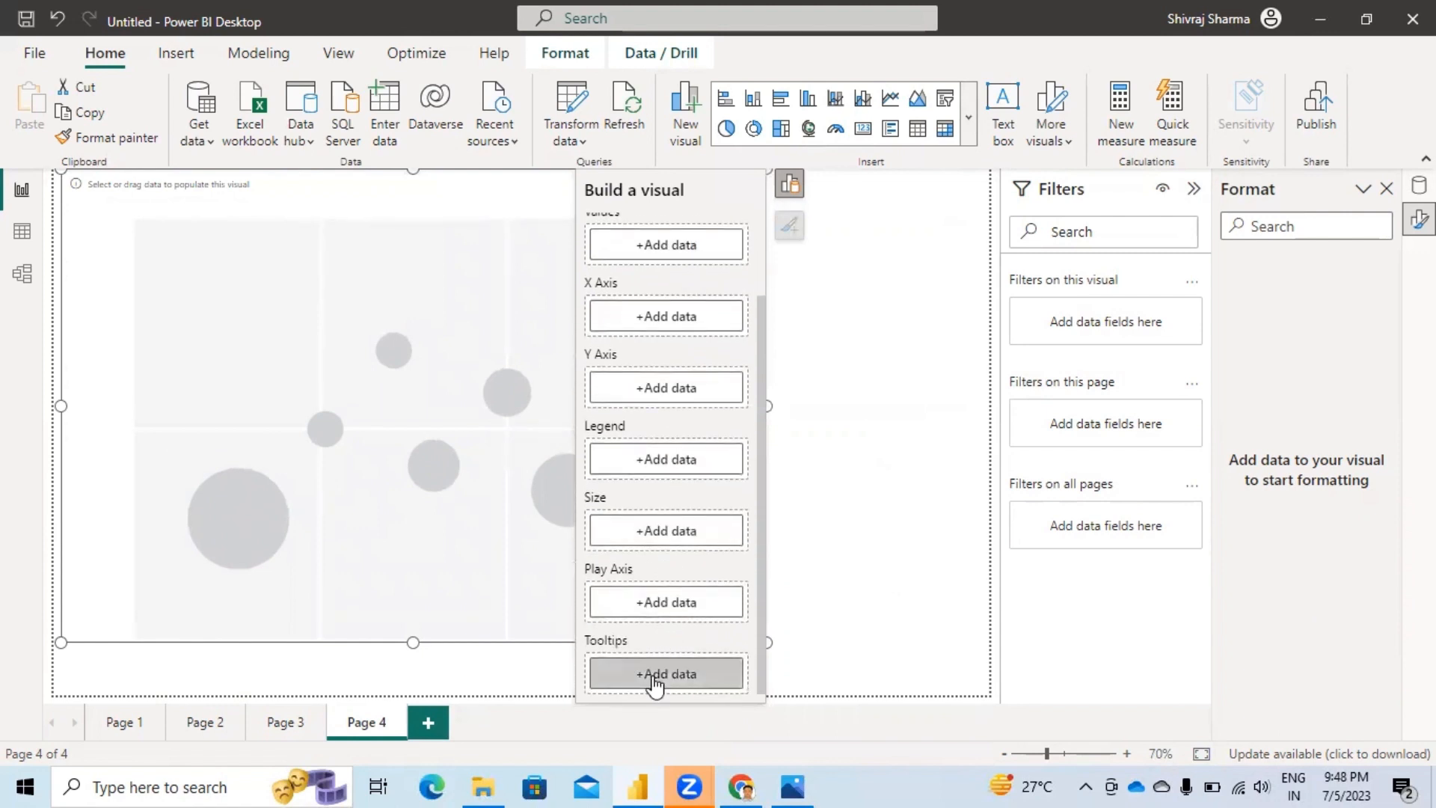
scroll(659, 620, "up", 3)
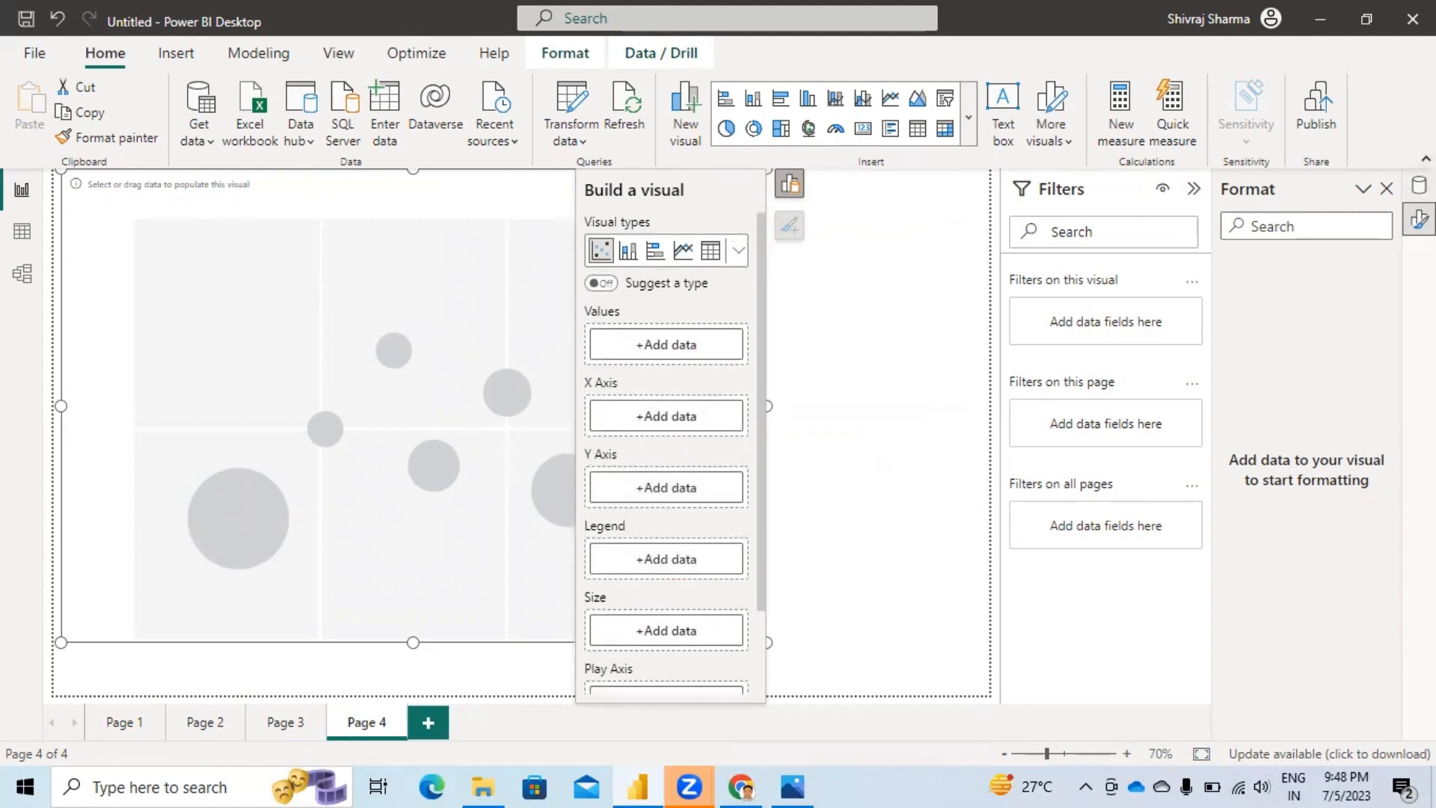
left_click(1419, 185)
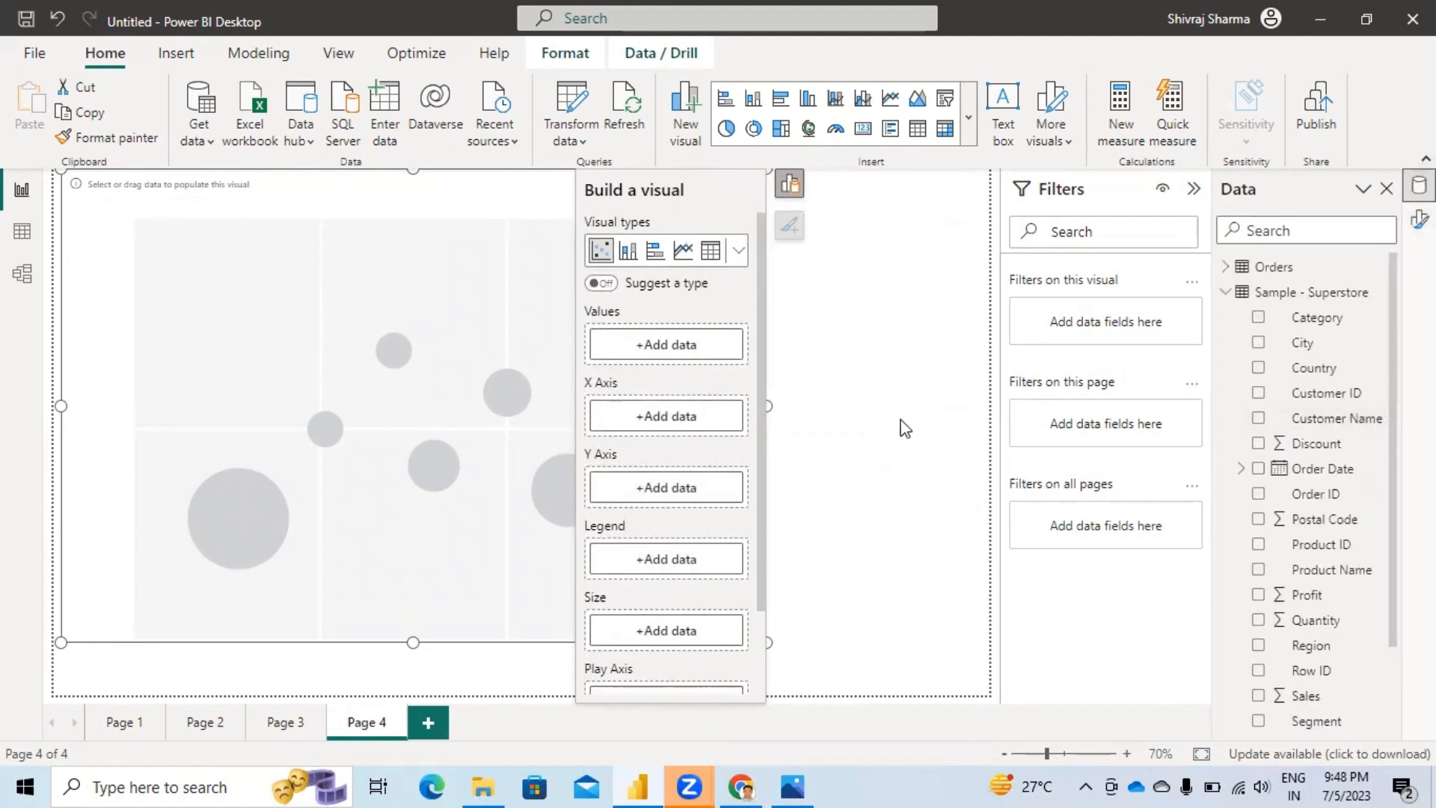
left_click(1259, 697)
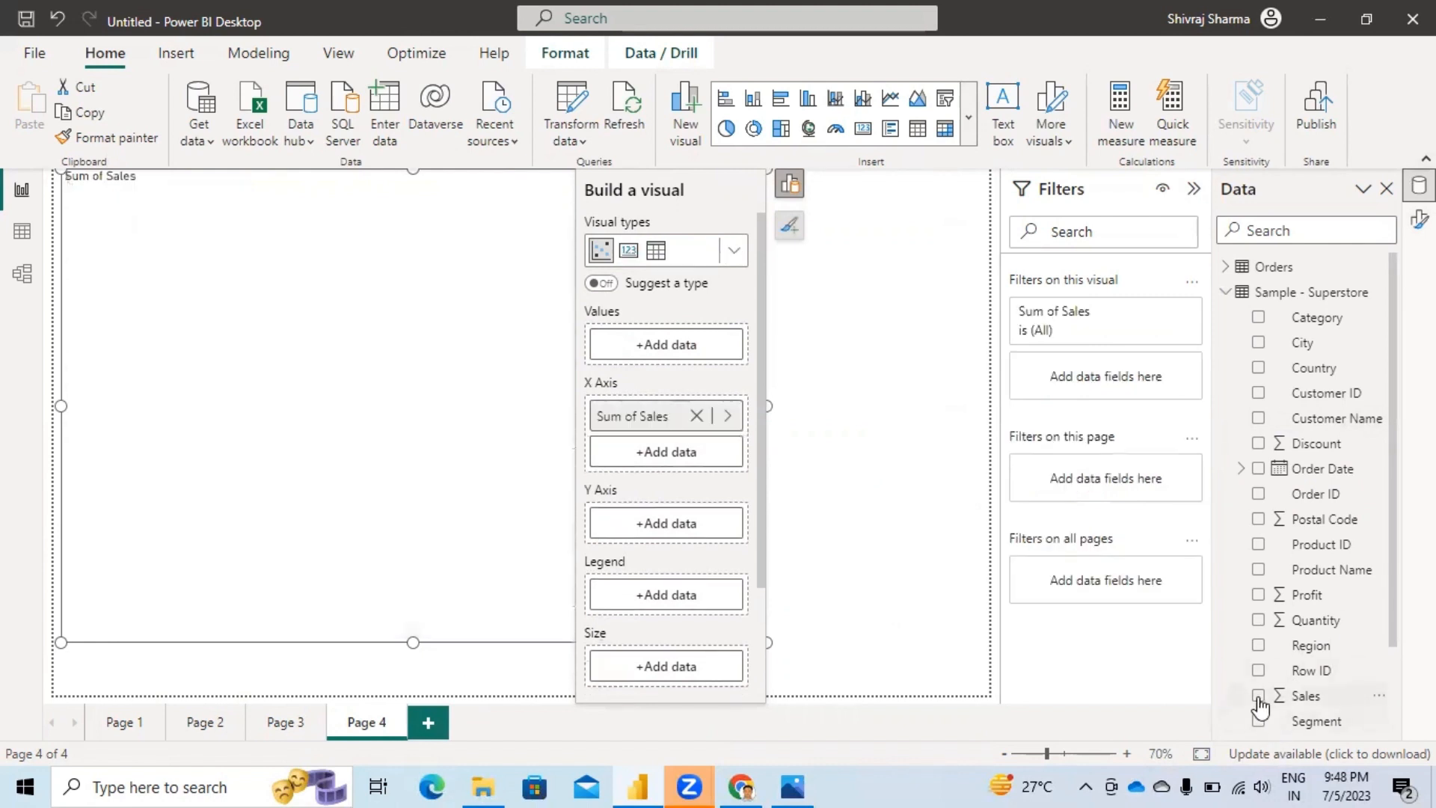
left_click(1259, 596)
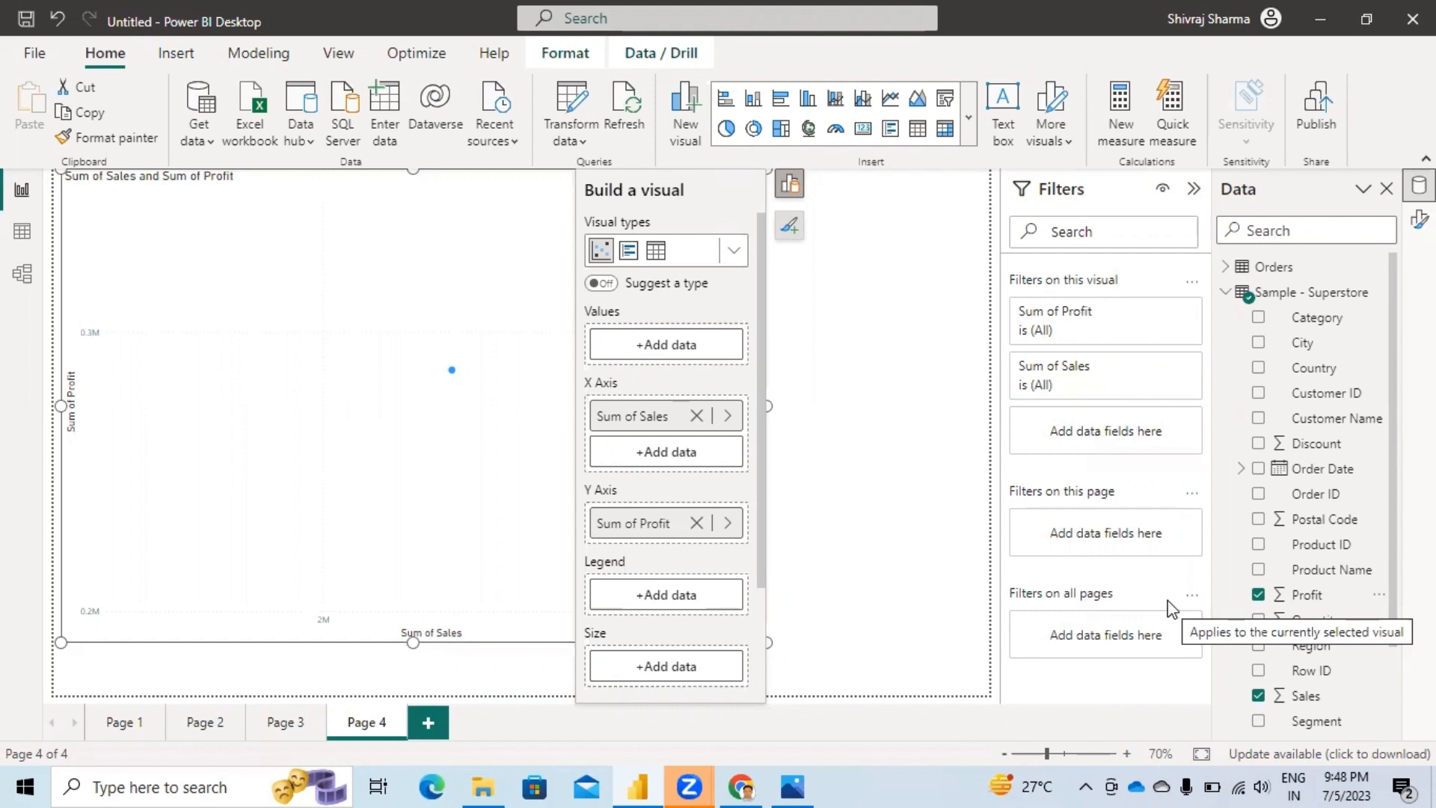
scroll(1294, 684, "down", 3)
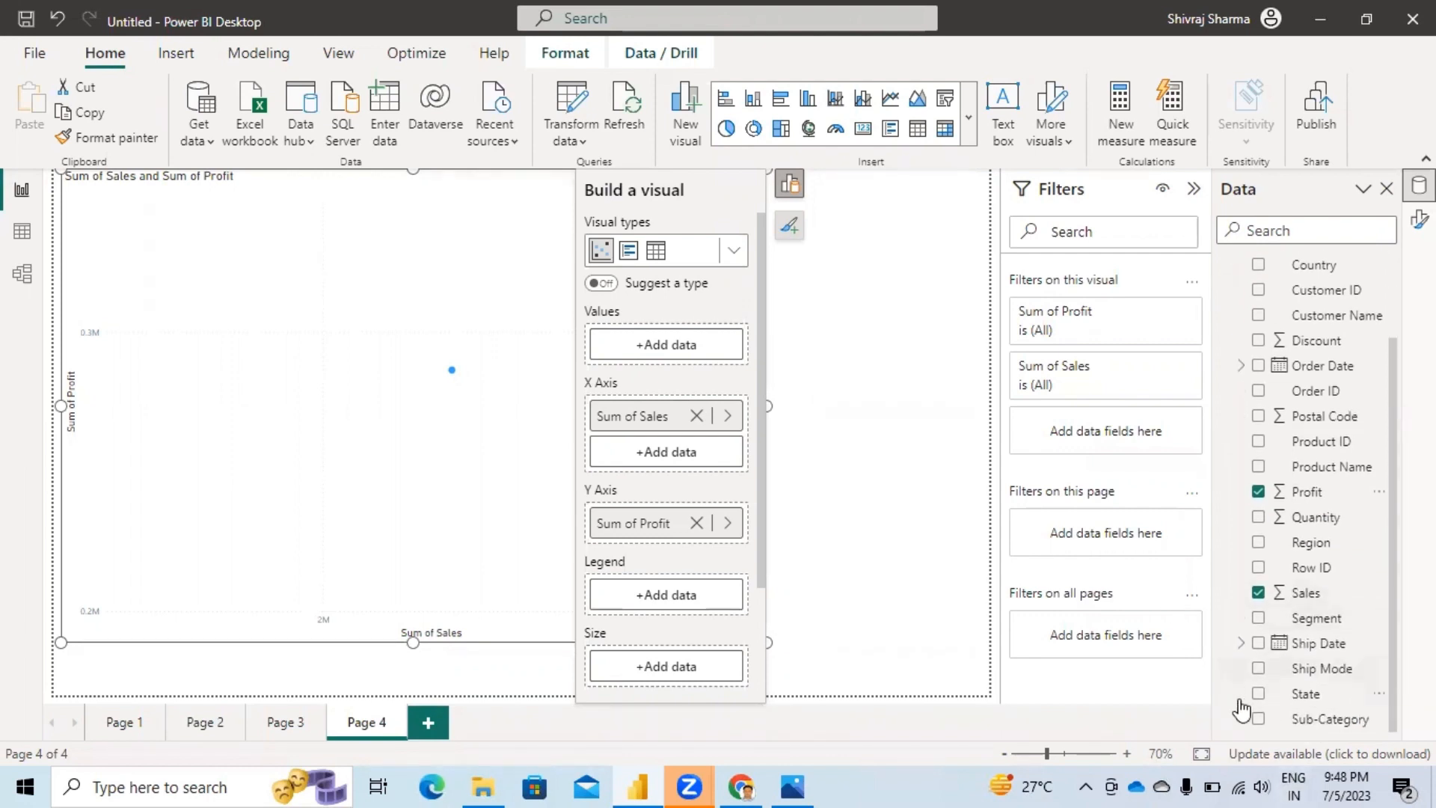
left_click(1257, 720)
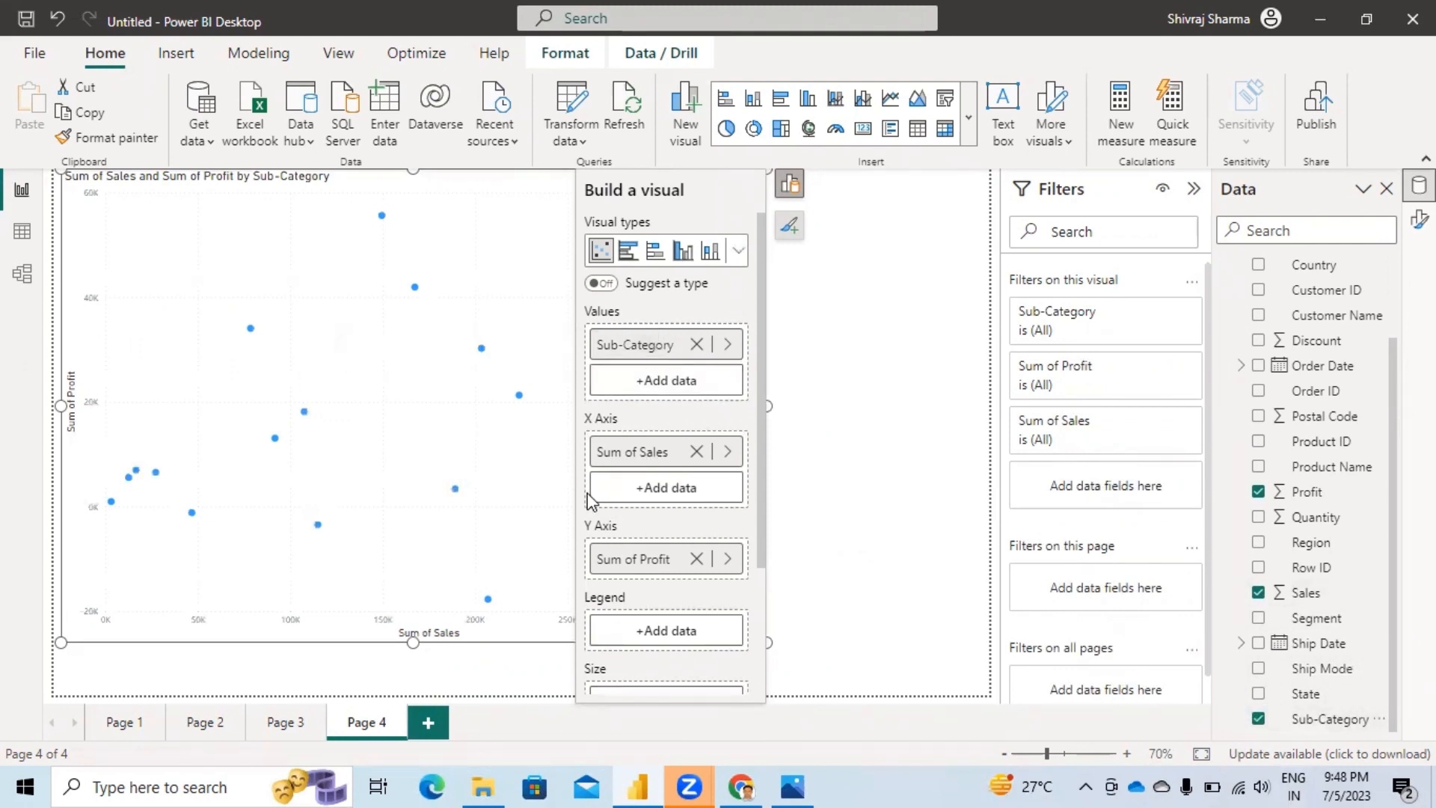
Step: Enlarge the scatter chart over the whole page, to about 1258 wide by 720 high
left_click(790, 187)
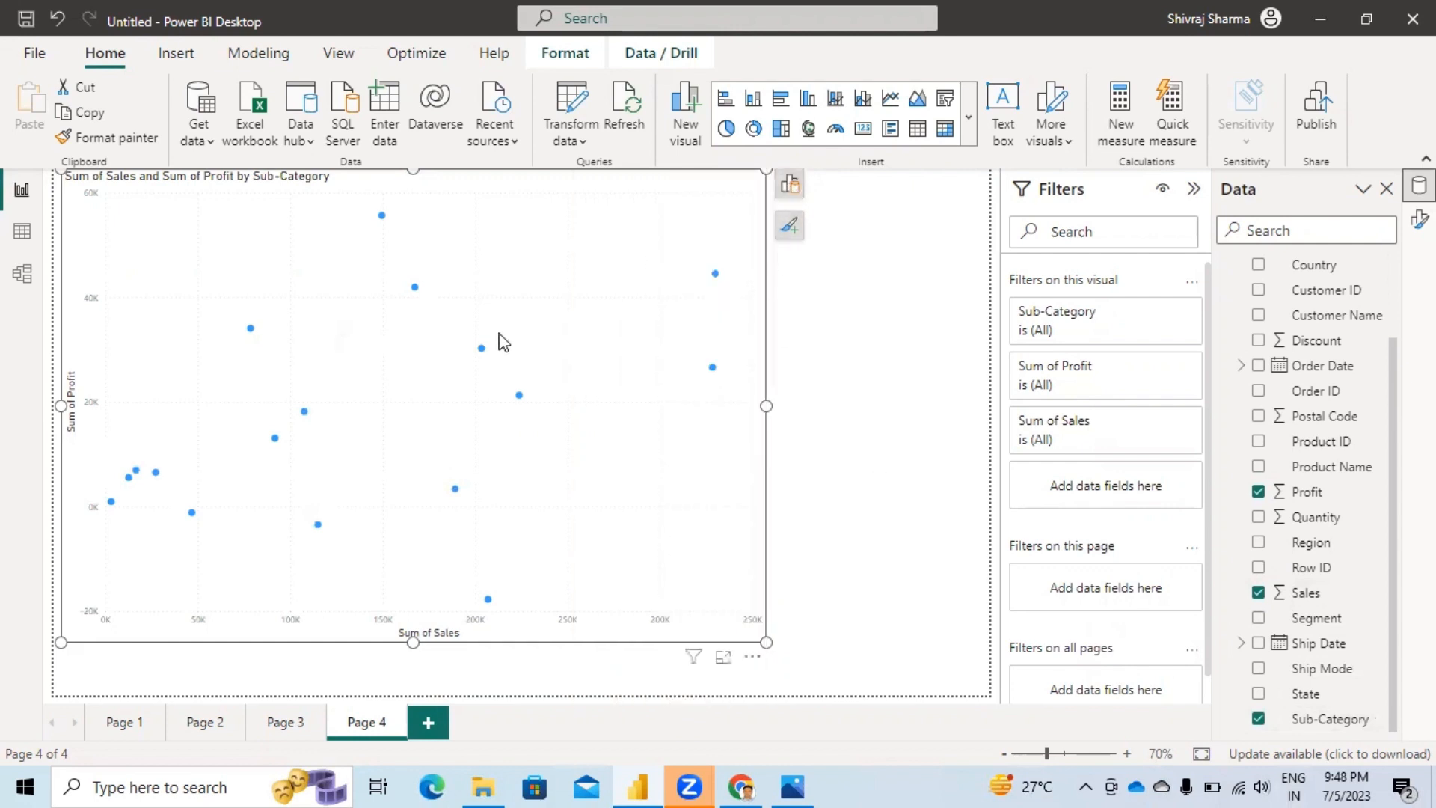
left_click(939, 678)
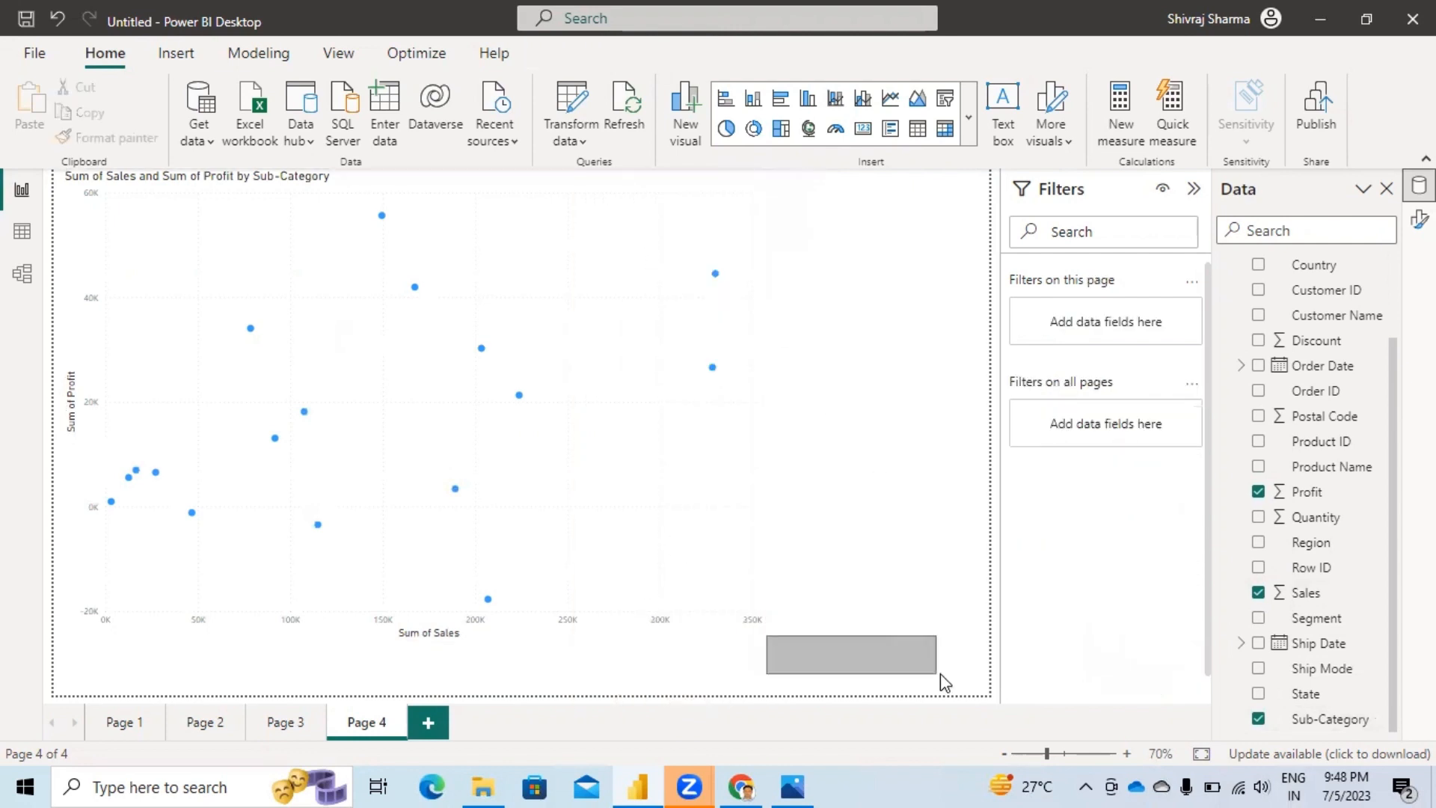
left_click(763, 641)
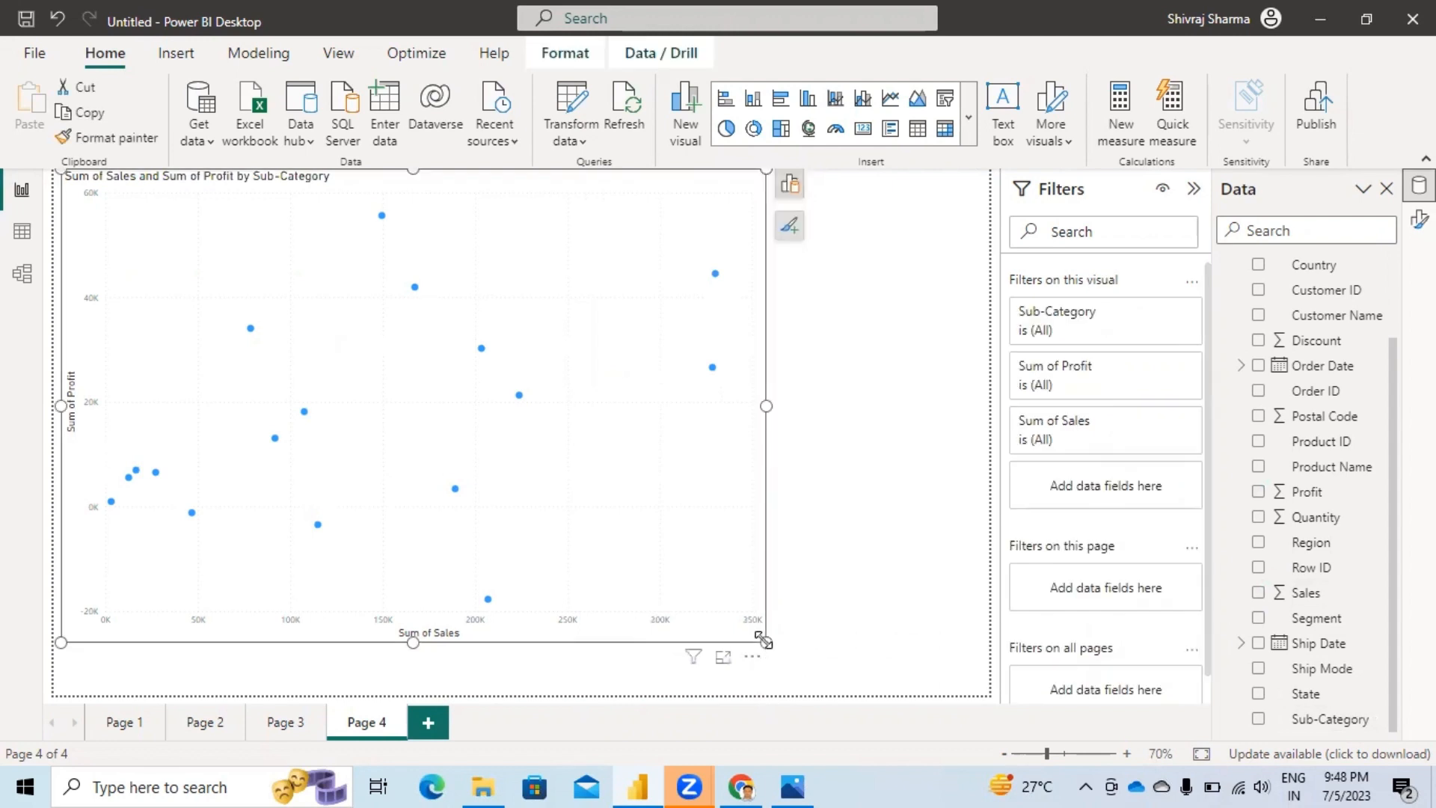
left_click_drag(763, 642, 983, 699)
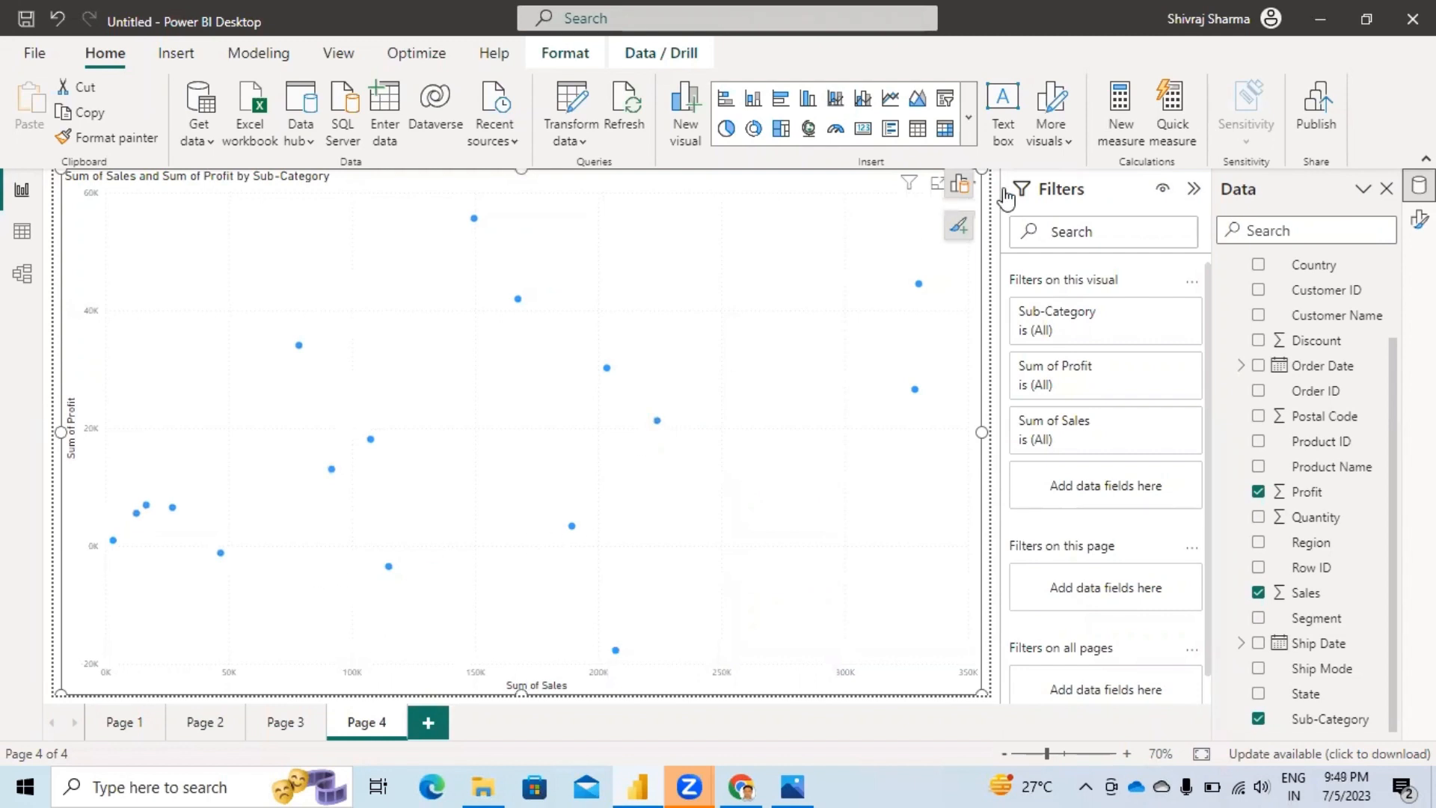
Step: Add the Category field as the scatter chart's legend
left_click(960, 184)
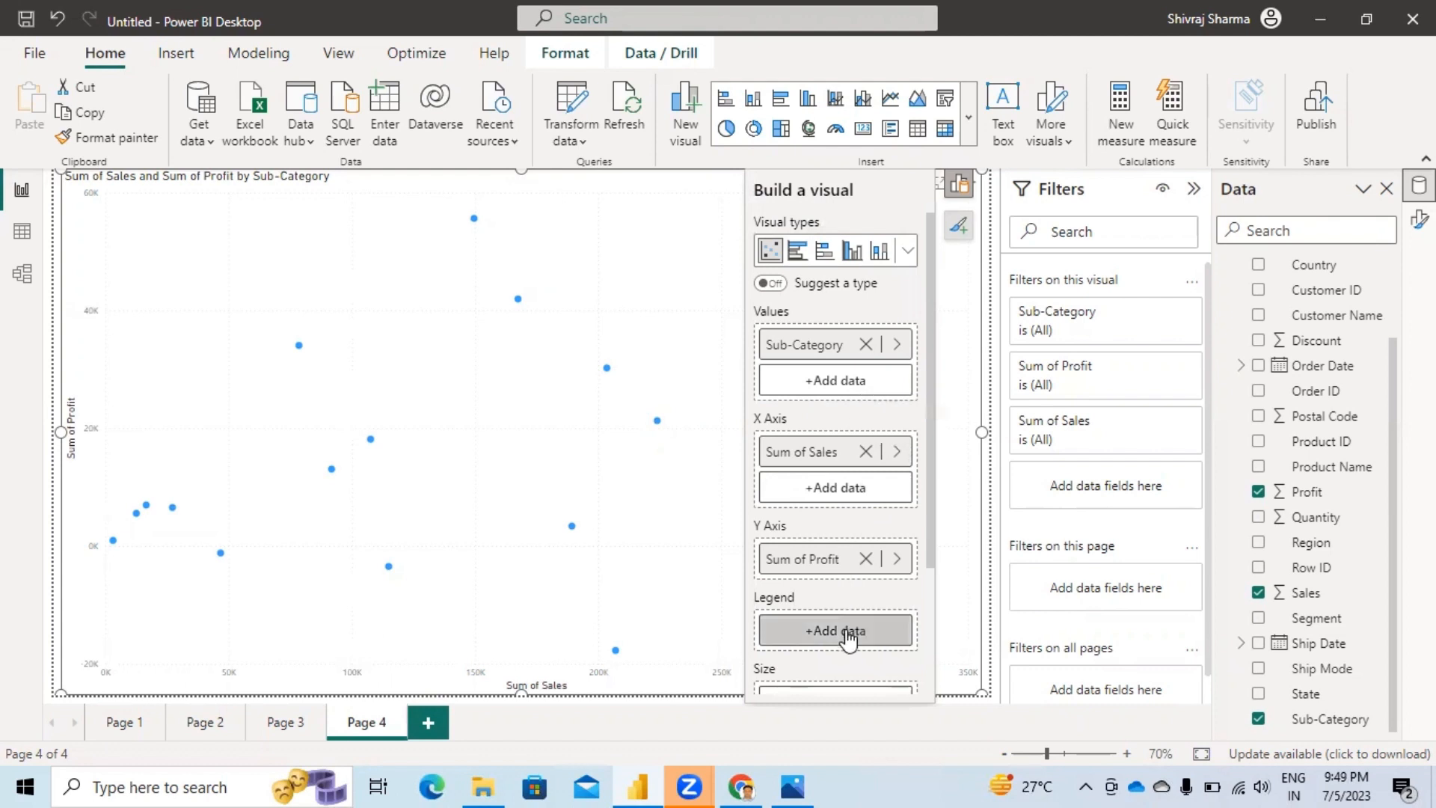
scroll(1343, 386, "up", 2)
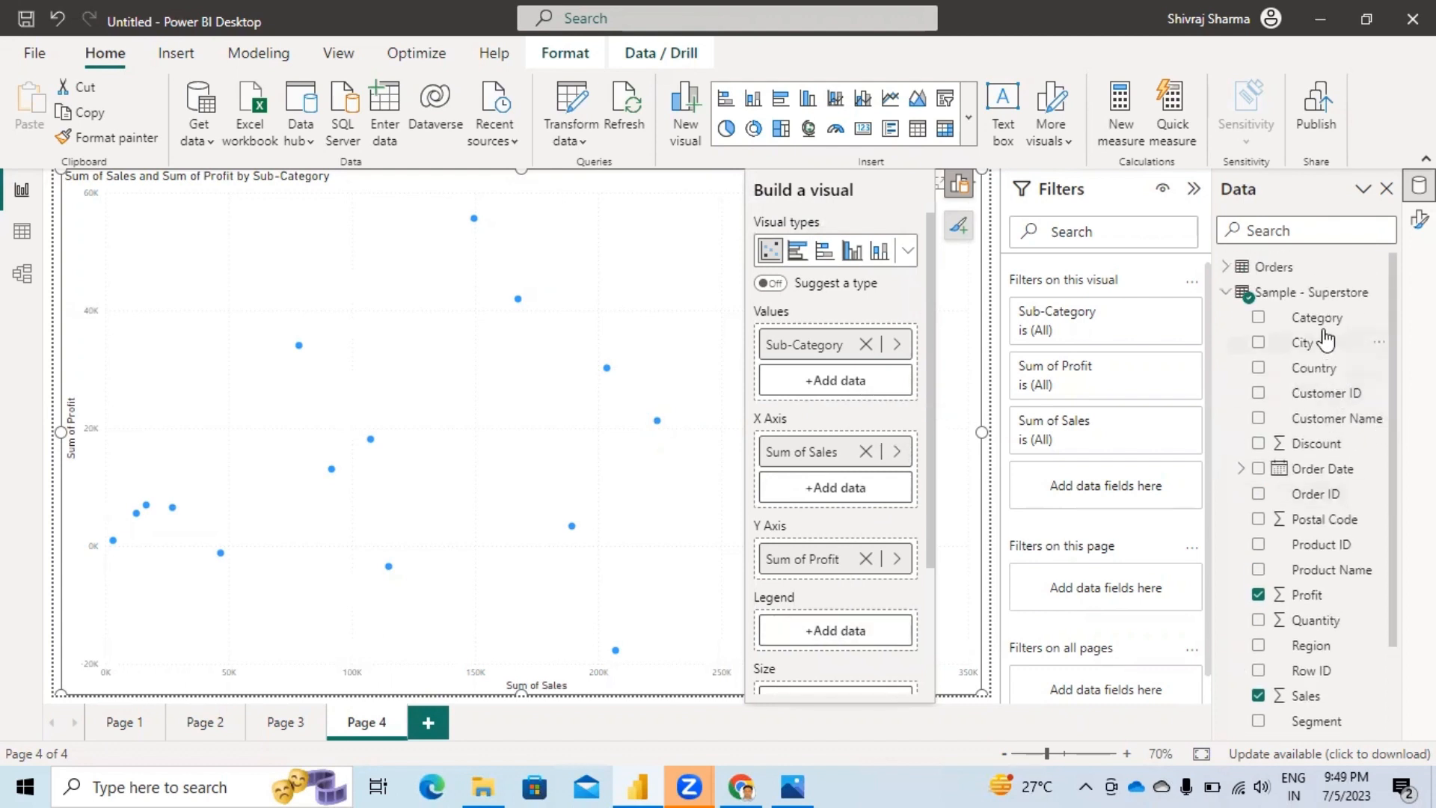
left_click_drag(1318, 329, 838, 623)
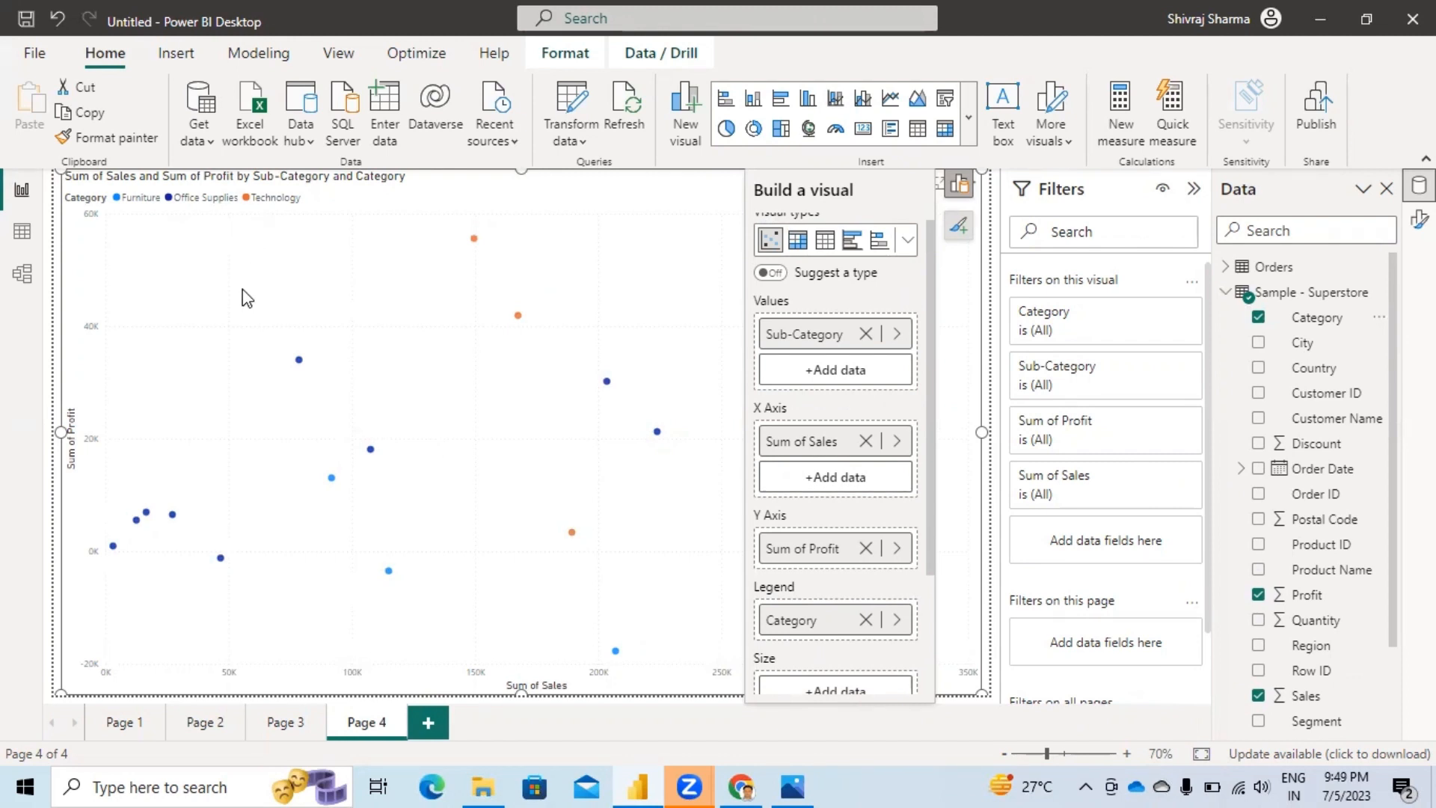
Step: Compare the bar chart on Page 1 with the Page 4 scatter chart and inspect the details of its Phones point
left_click(122, 722)
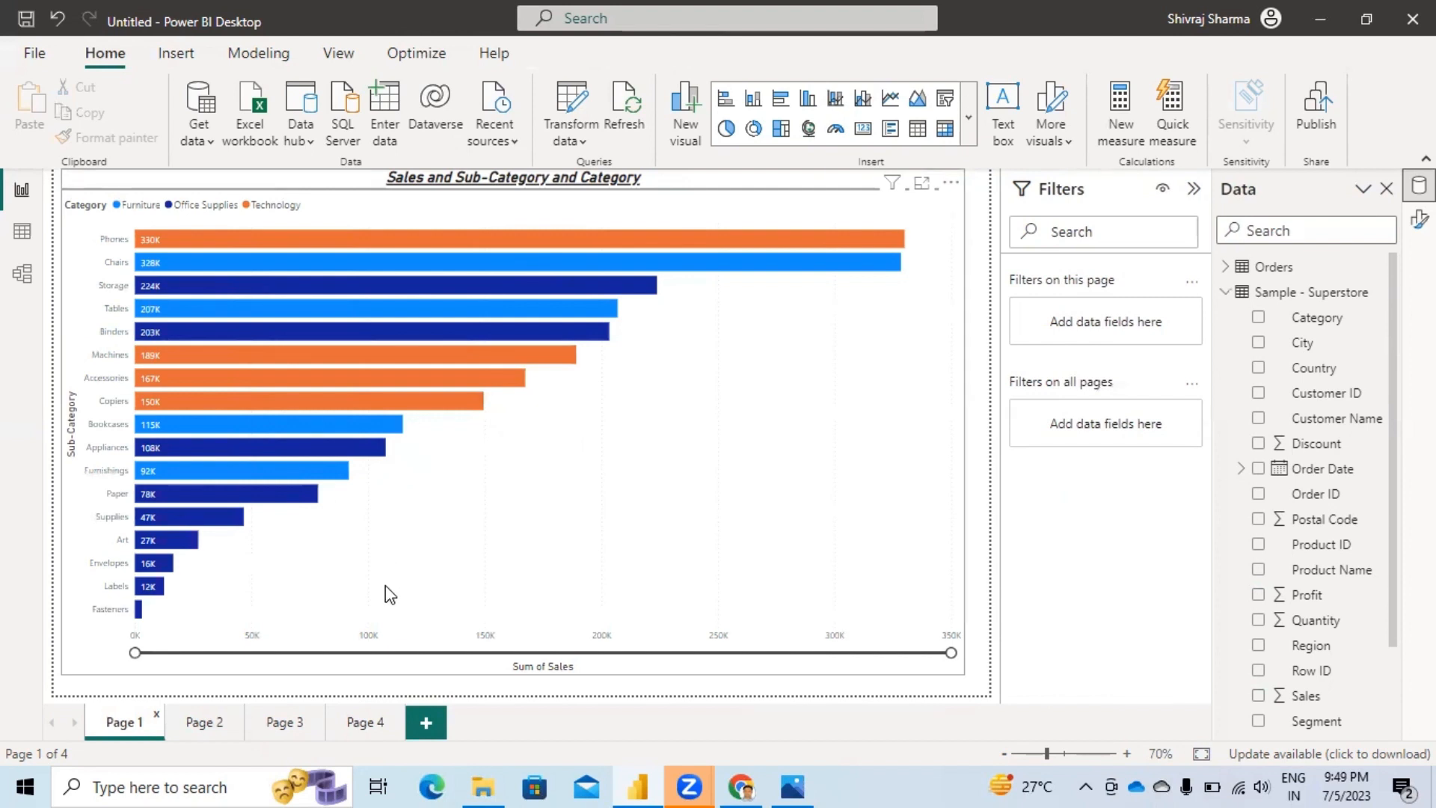
left_click(374, 723)
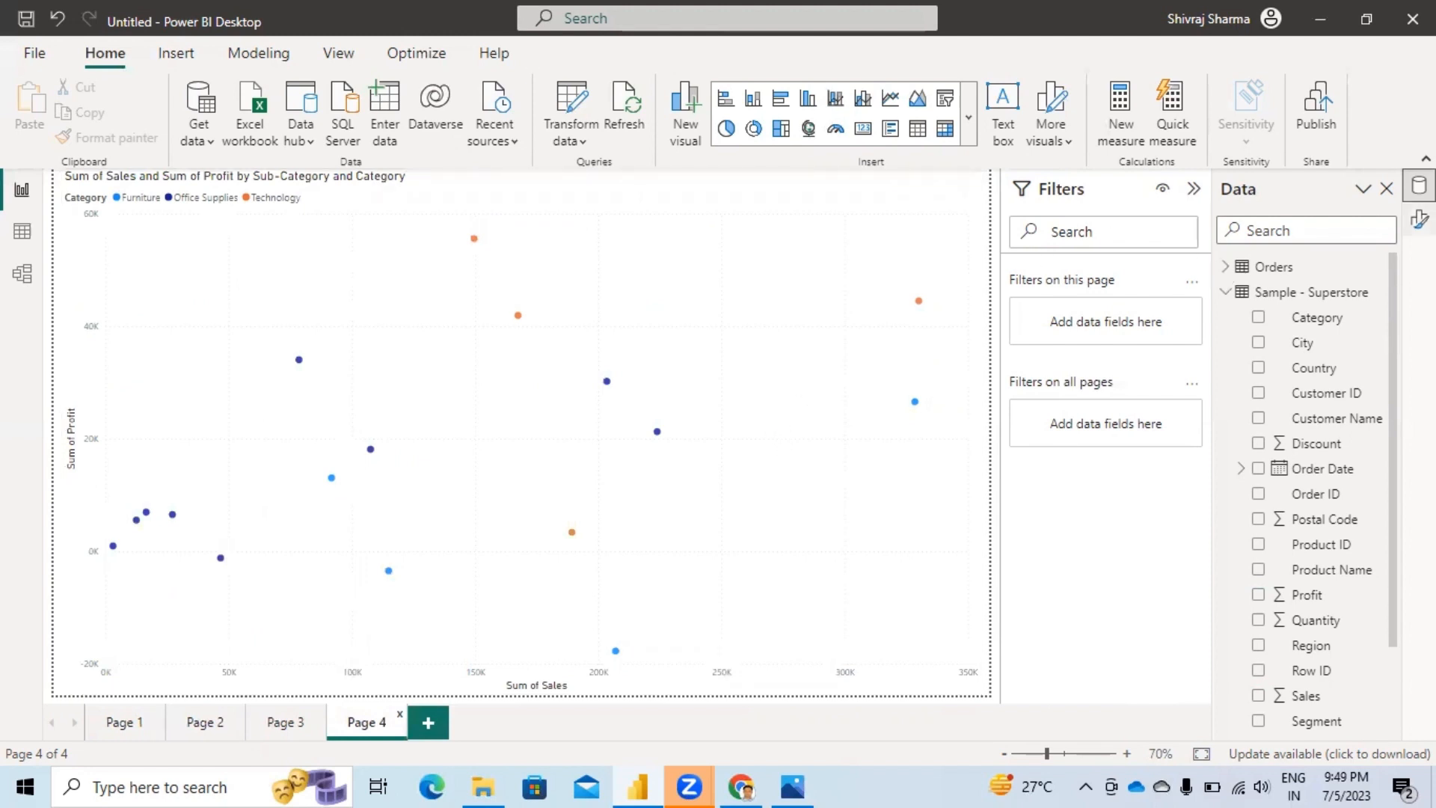
left_click(1419, 218)
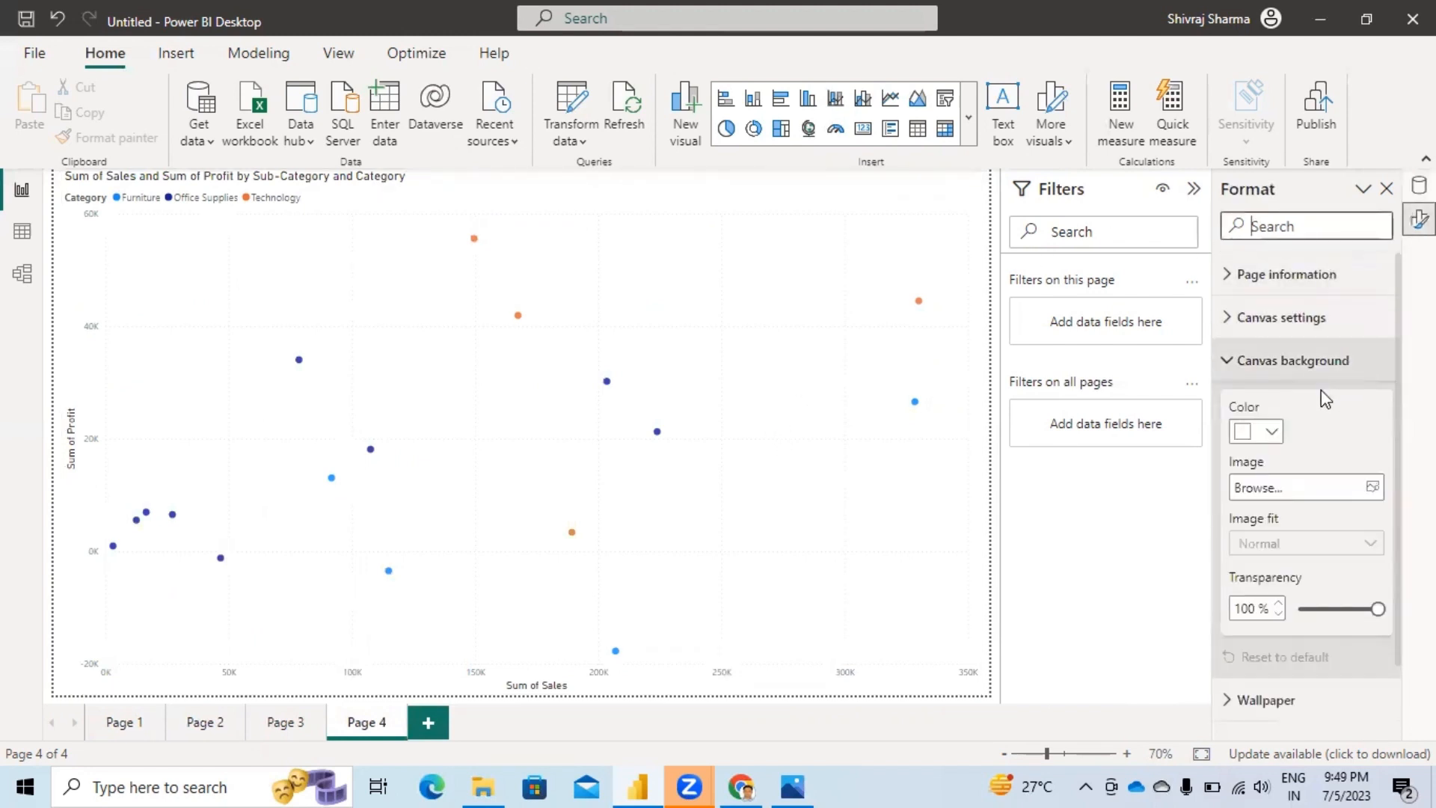
mouse_move(919, 304)
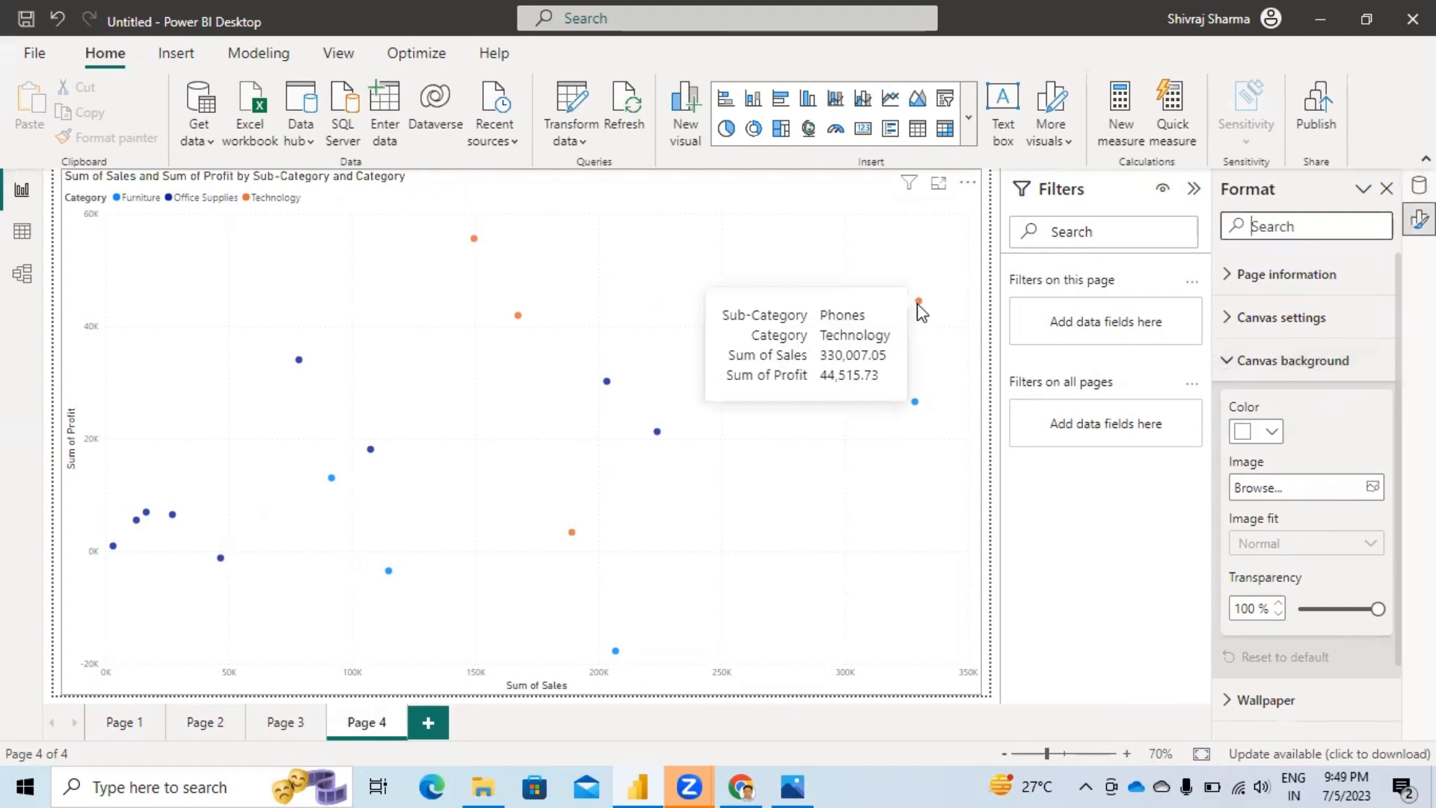
Step: Select the scatter chart, collapse its size, padding and background format settings, and expand the Markers settings
left_click(920, 302)
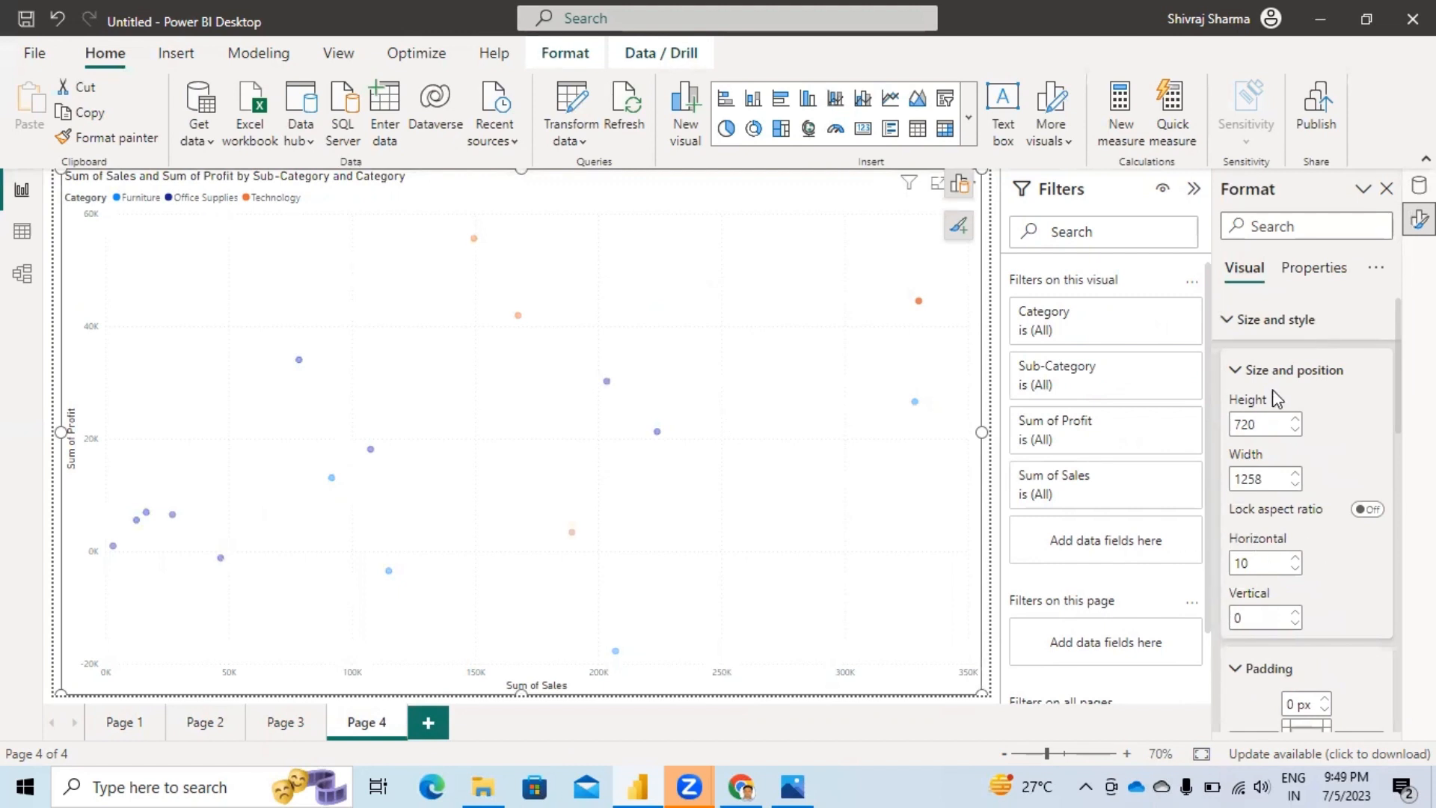
left_click(1243, 376)
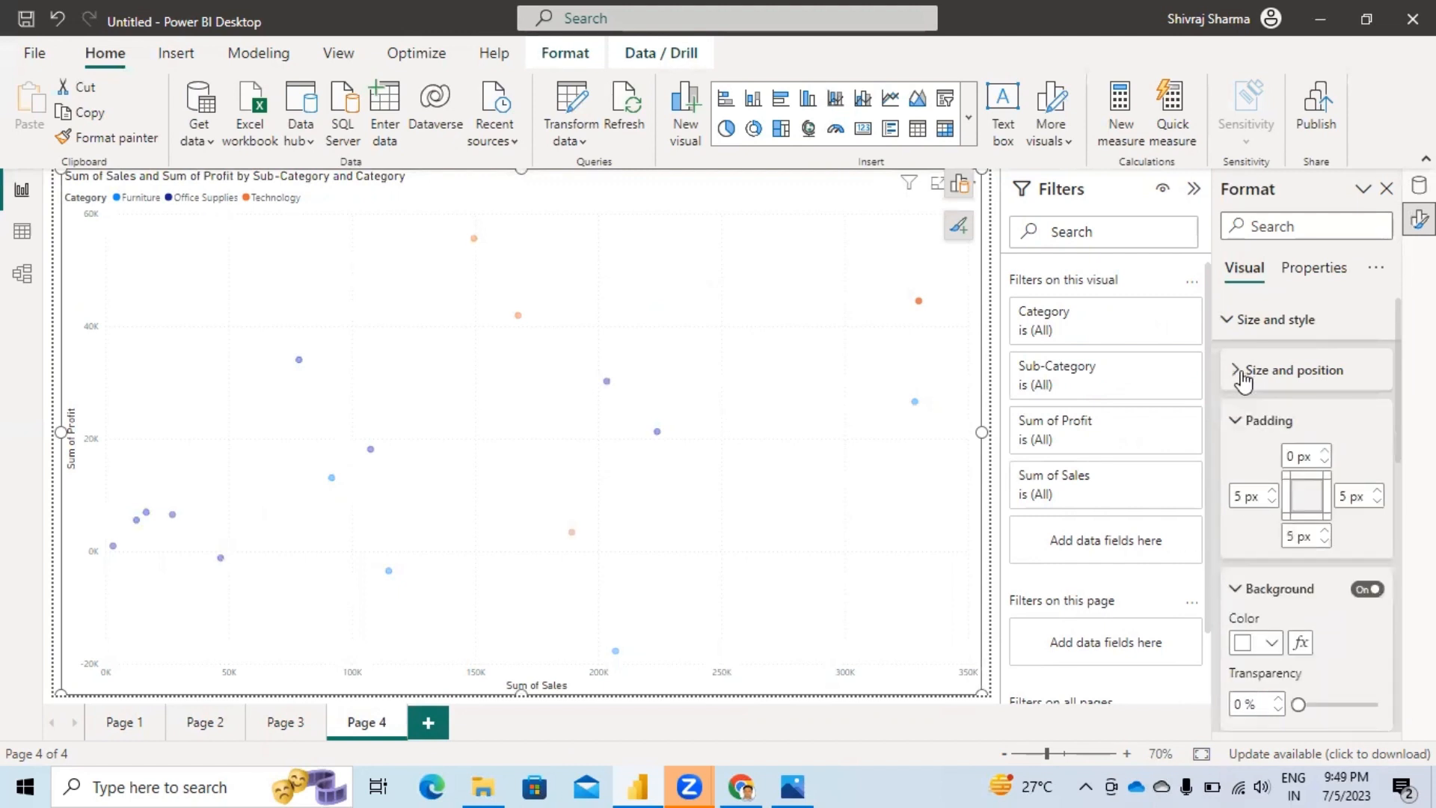
left_click(1238, 427)
left_click(1237, 470)
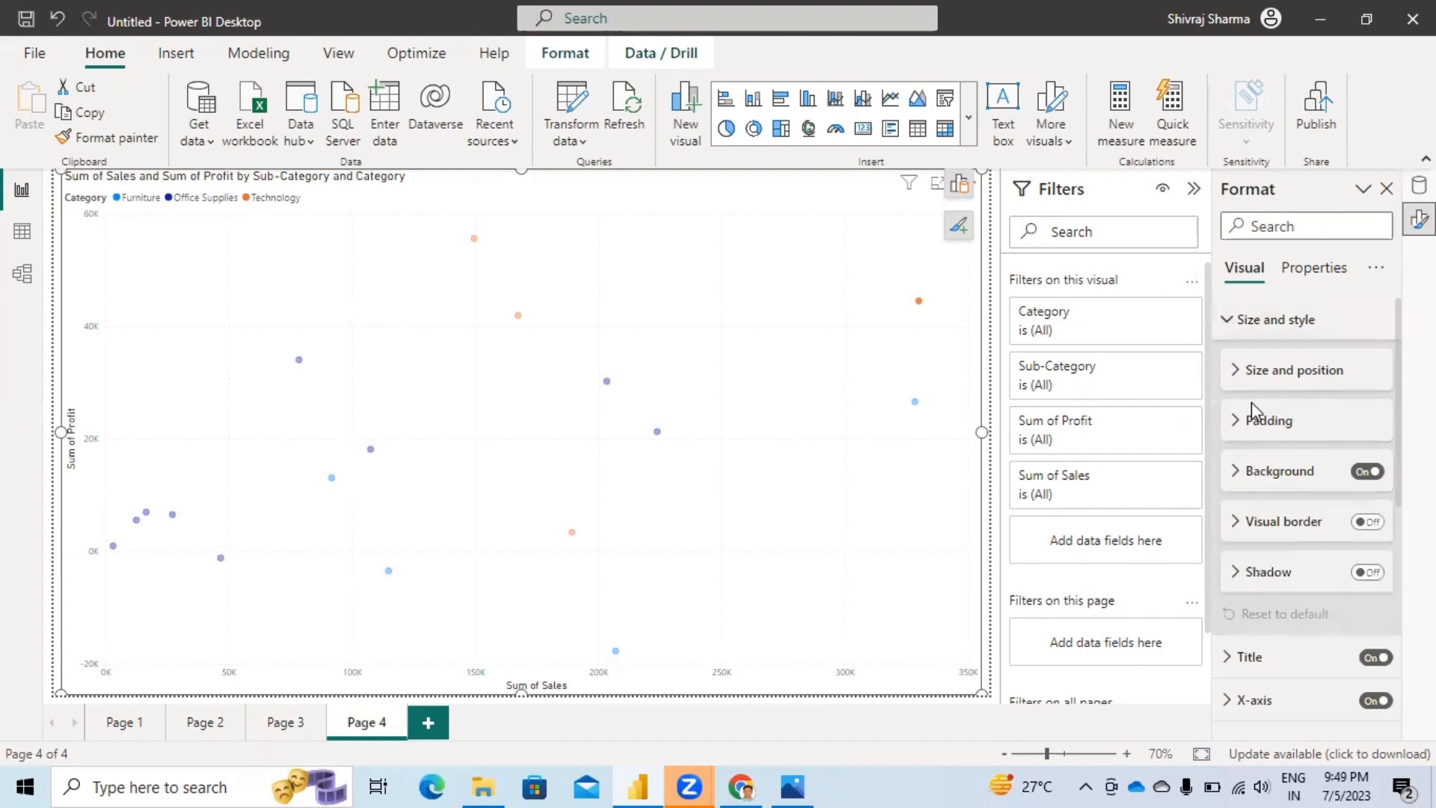
scroll(1253, 427, "down", 1)
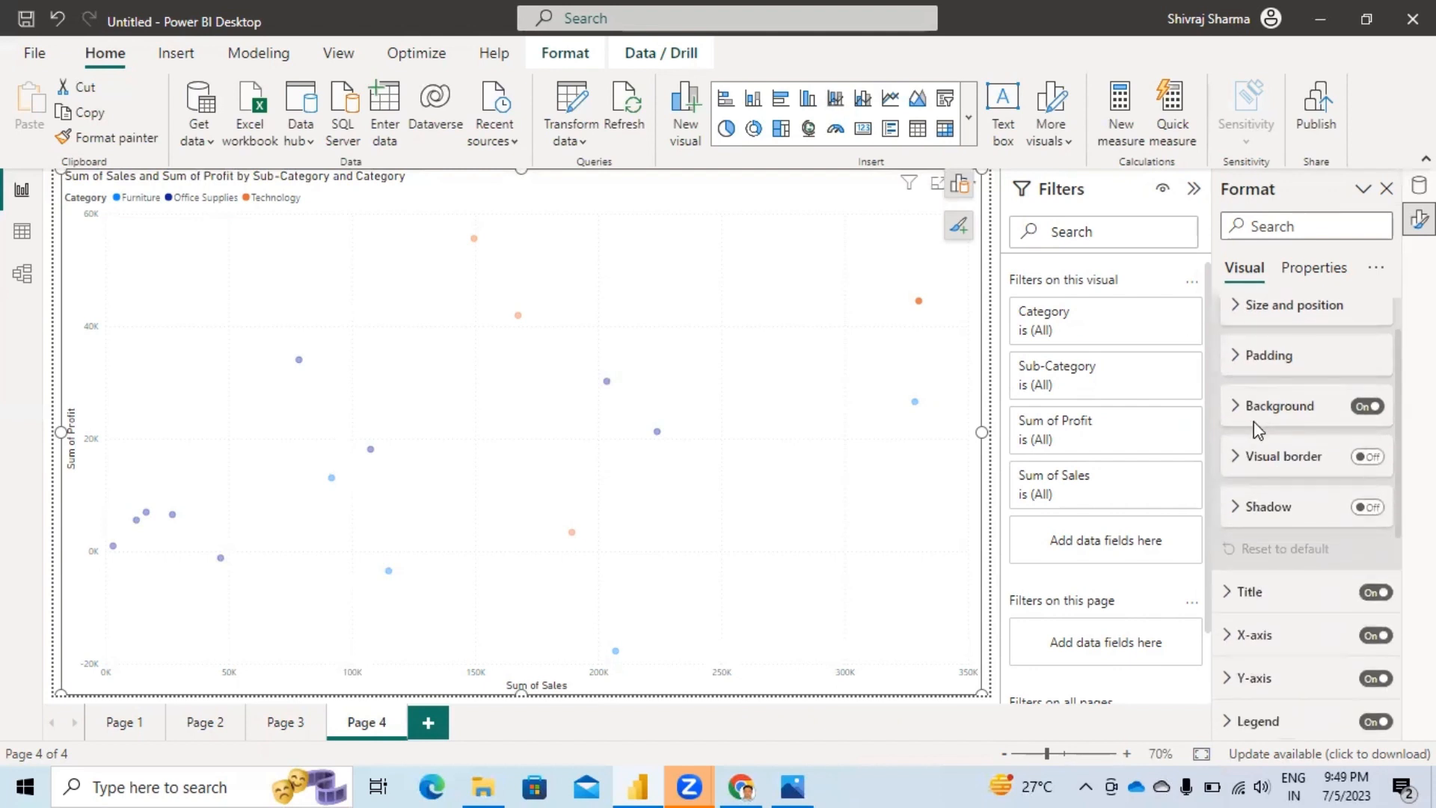
scroll(1259, 429, "down", 3)
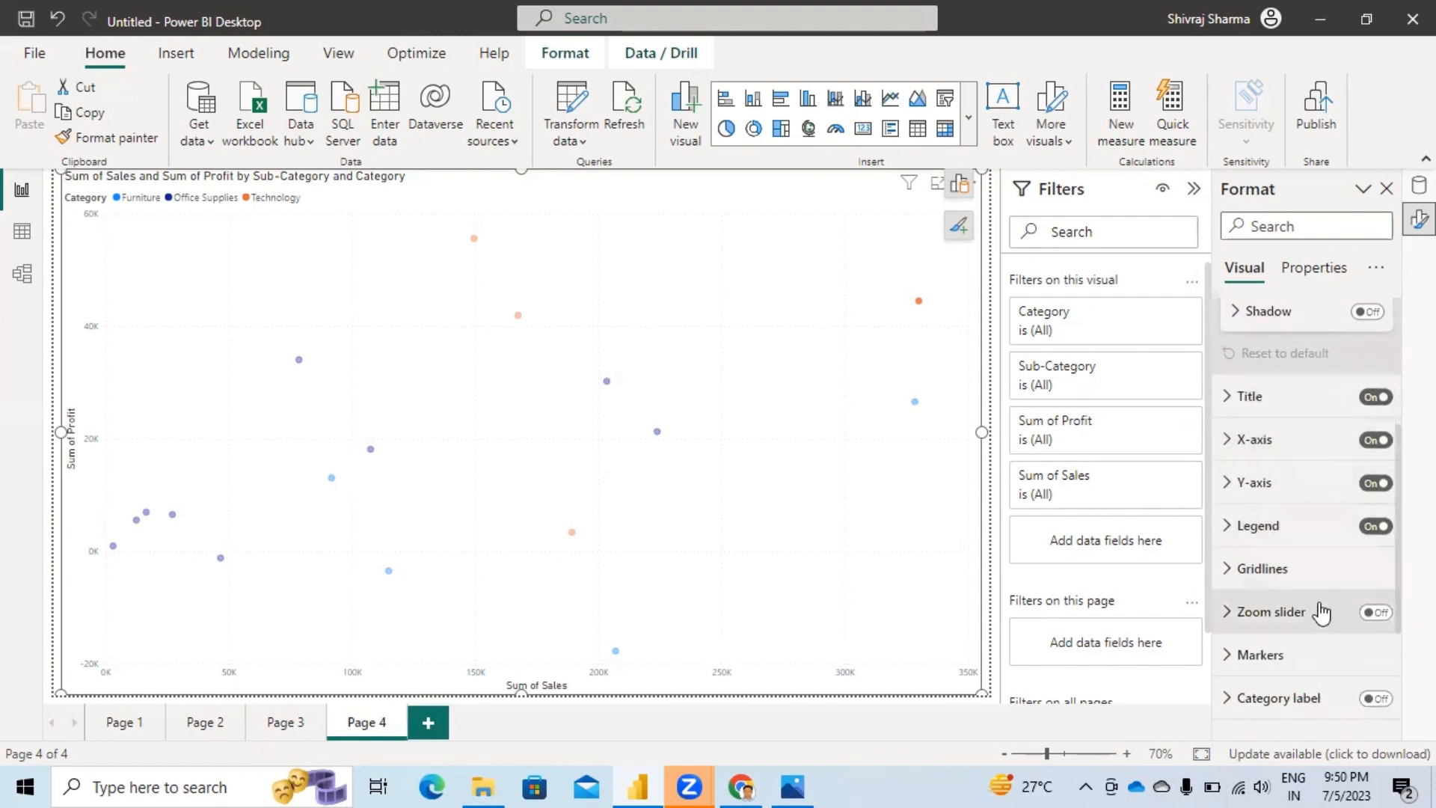
left_click(1232, 658)
scroll(1272, 636, "down", 4)
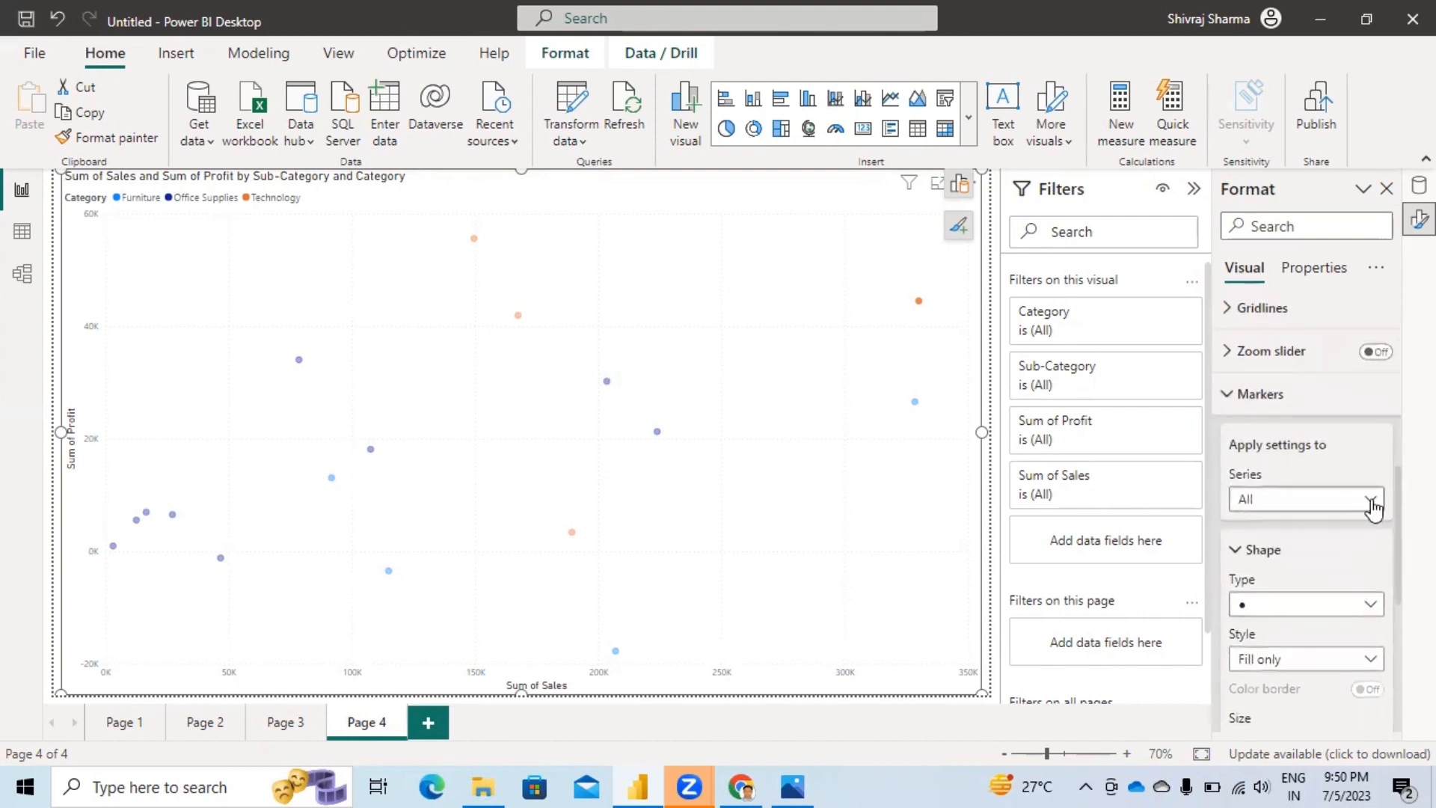
Step: Review the marker series, shape and style options, keeping circles with fill only, and set the marker size to 23 for all series
left_click(1371, 499)
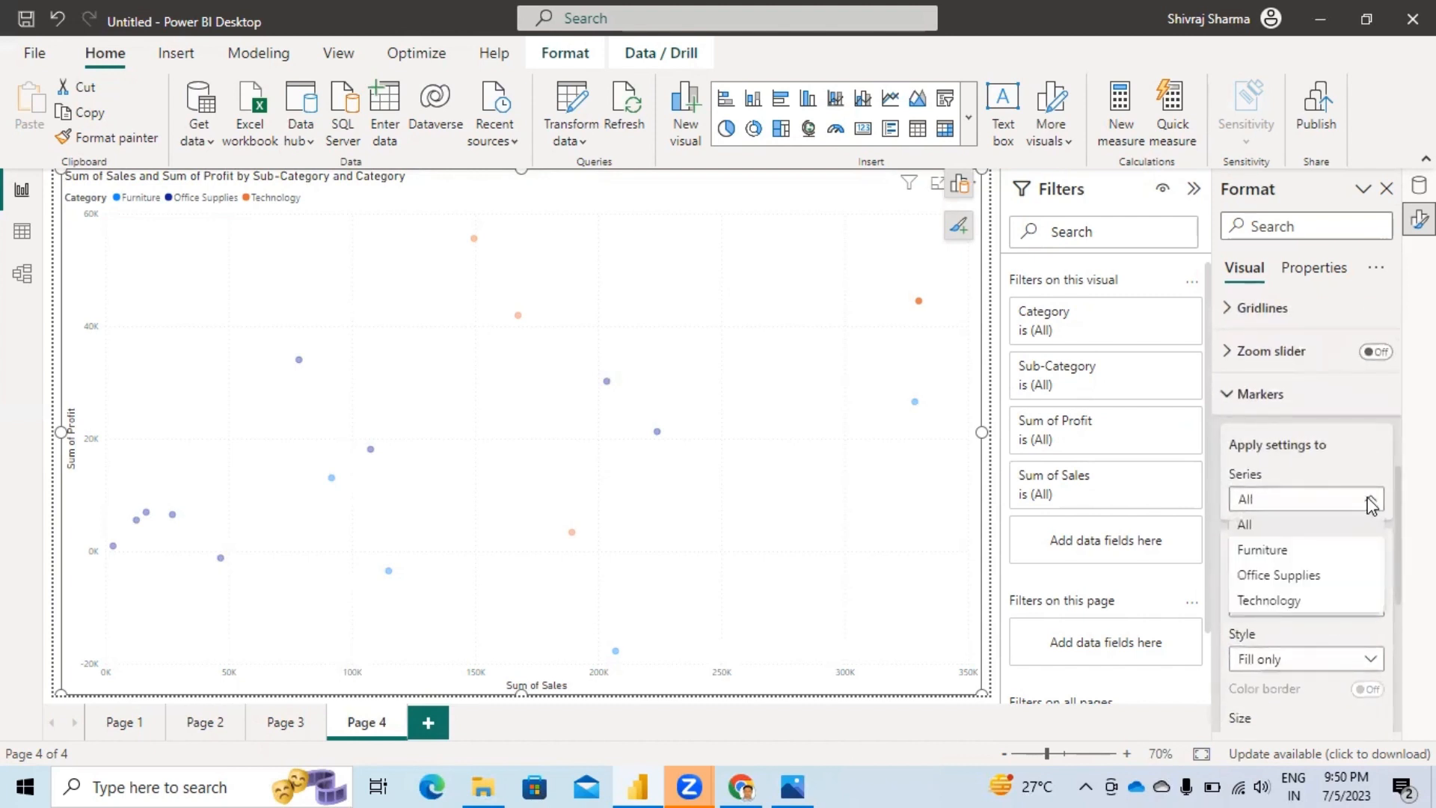
left_click(1321, 475)
scroll(1314, 494, "down", 2)
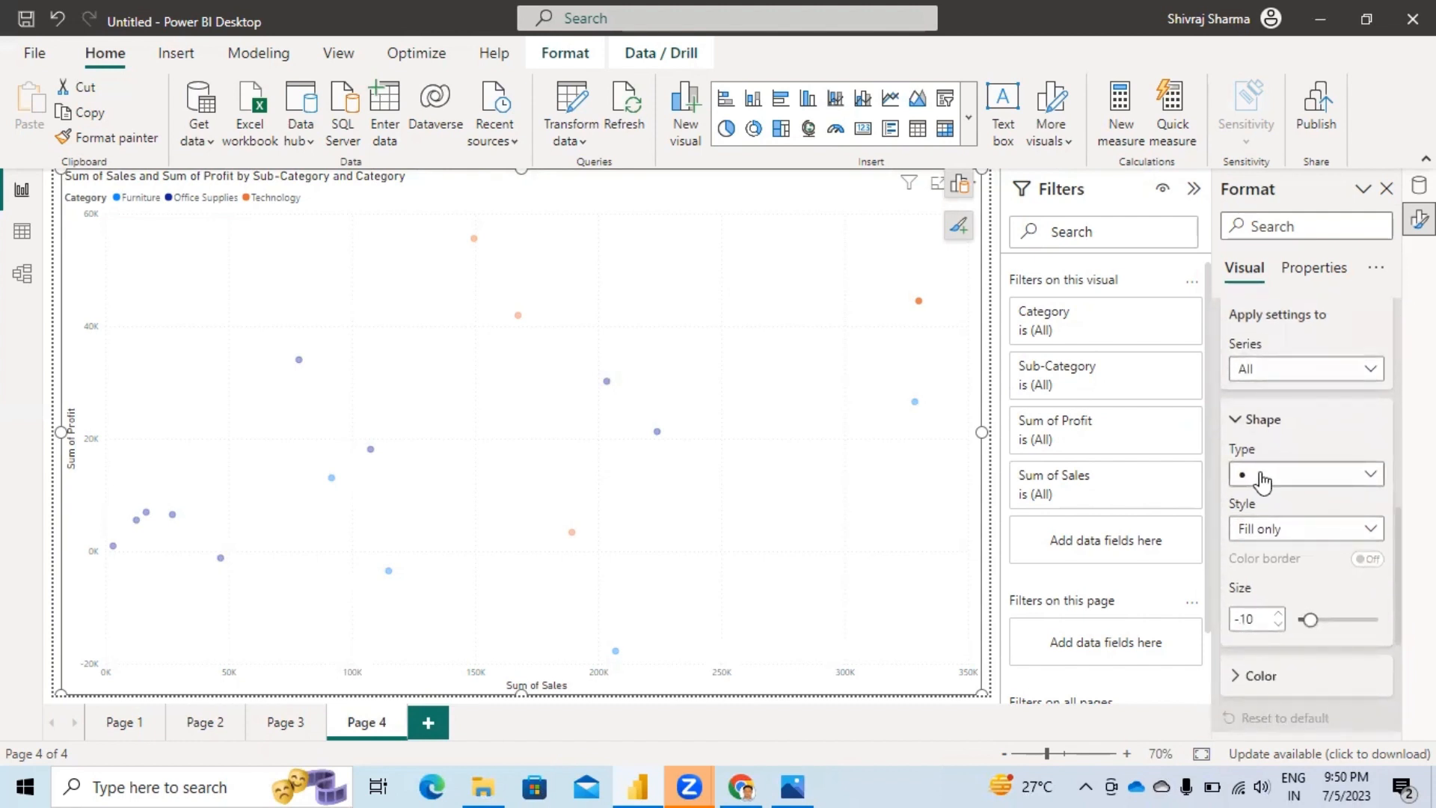
left_click(1372, 476)
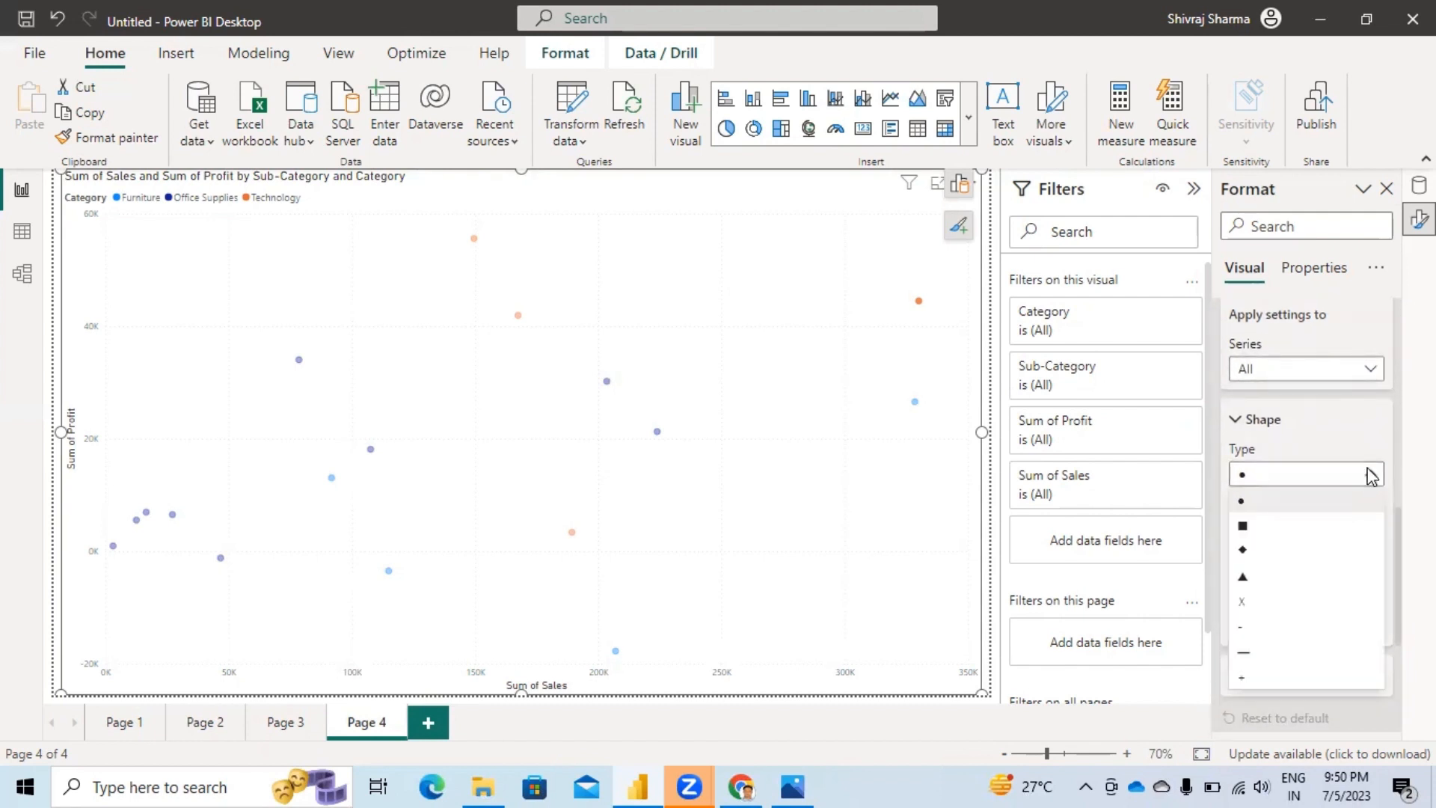
left_click(1254, 503)
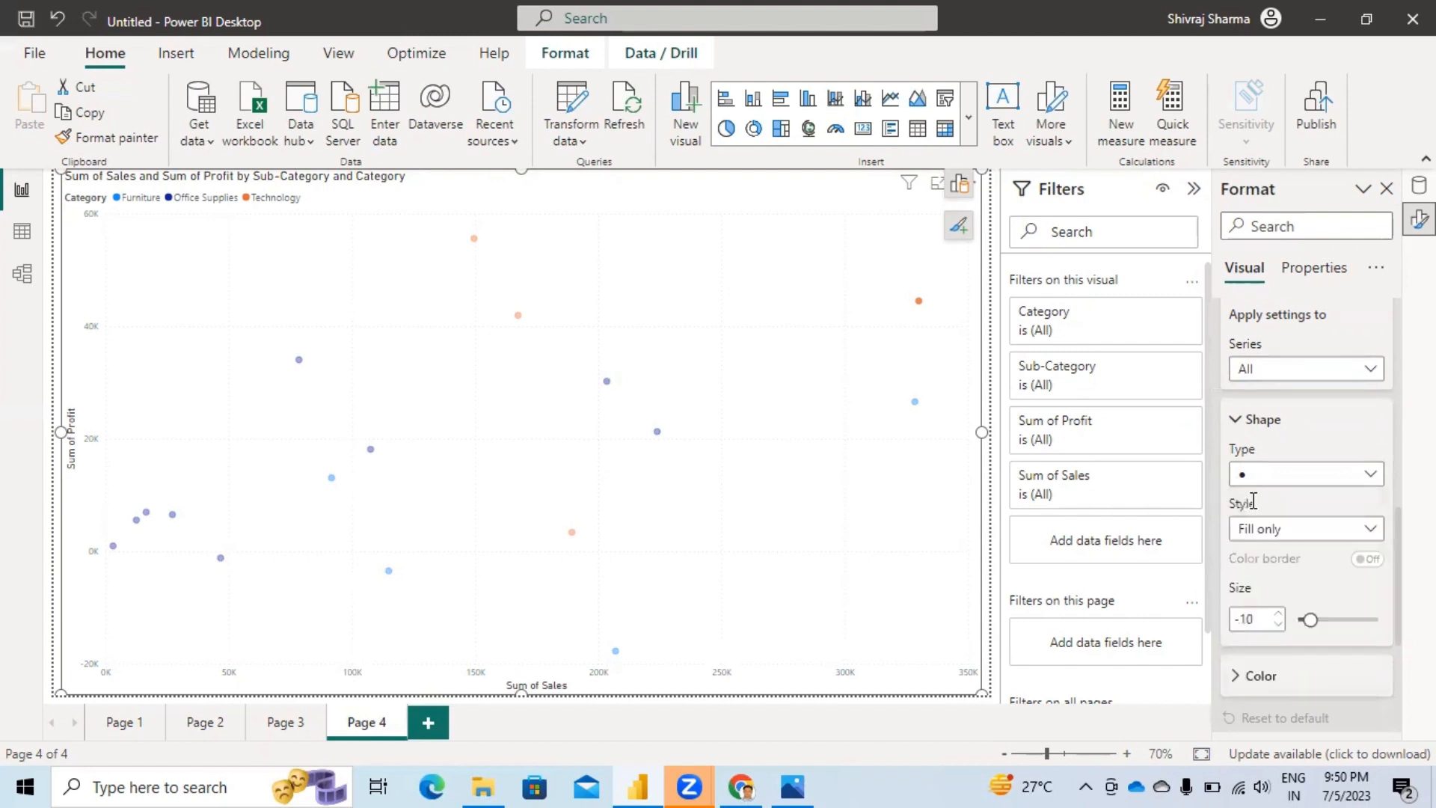
left_click(1372, 530)
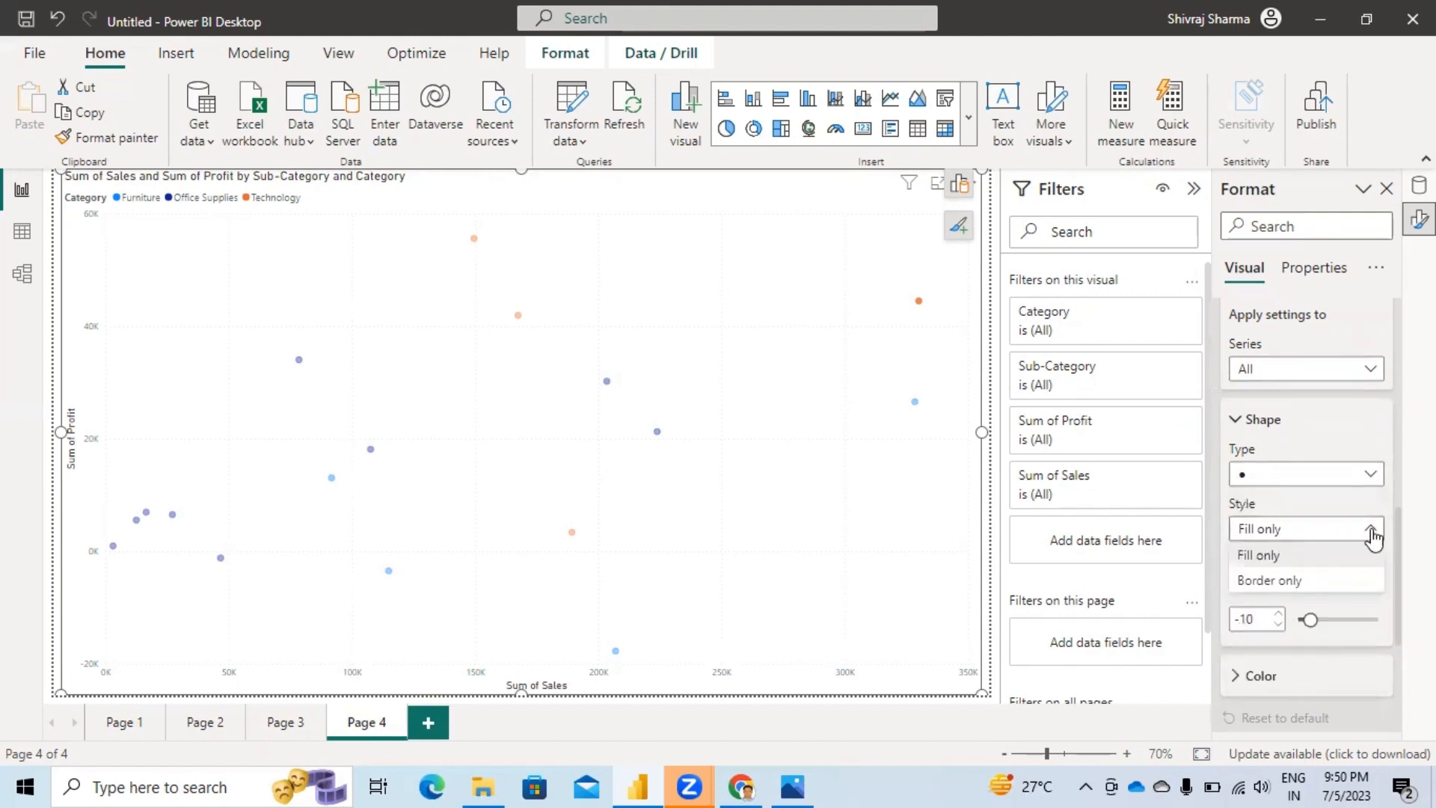
left_click(1372, 531)
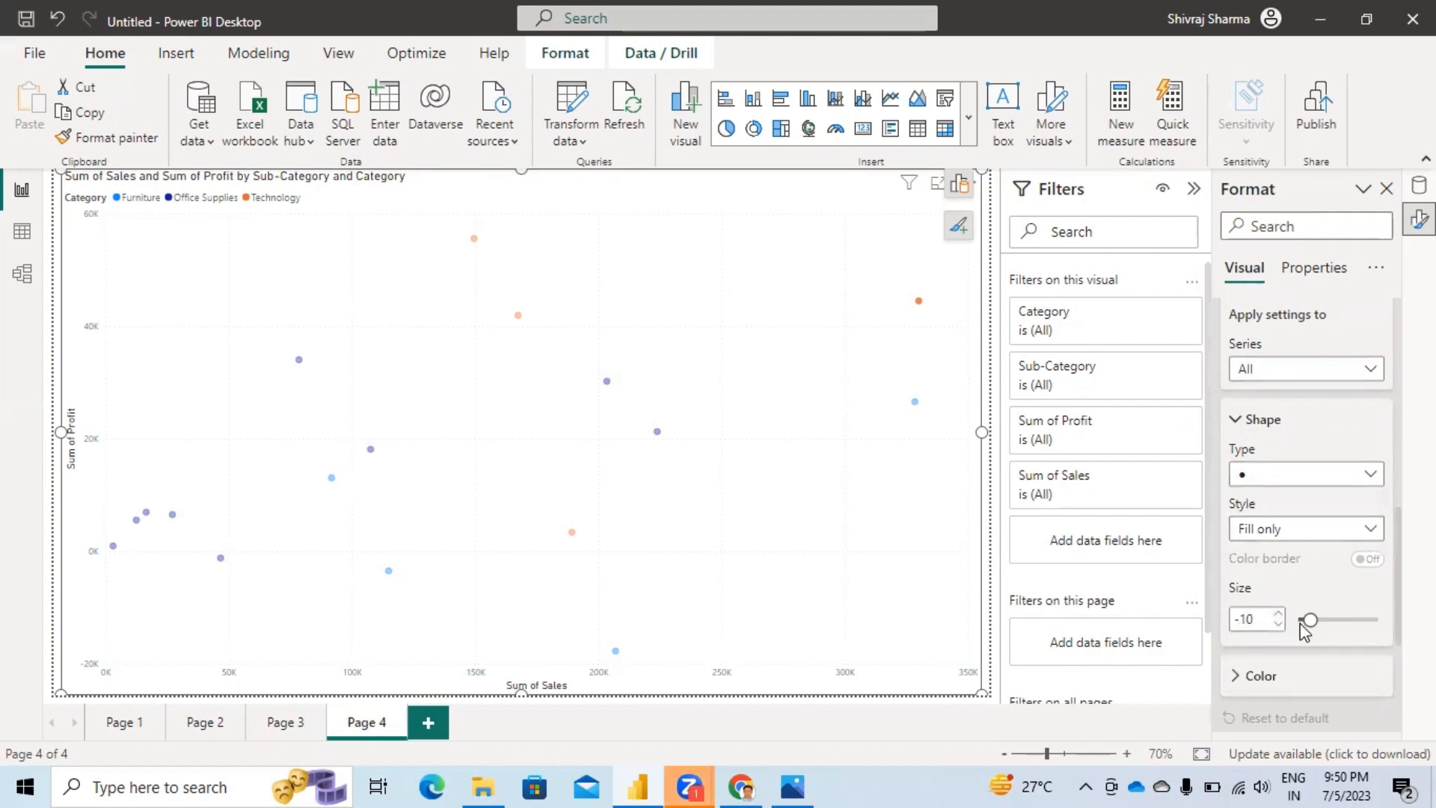
left_click_drag(1310, 619, 1331, 618)
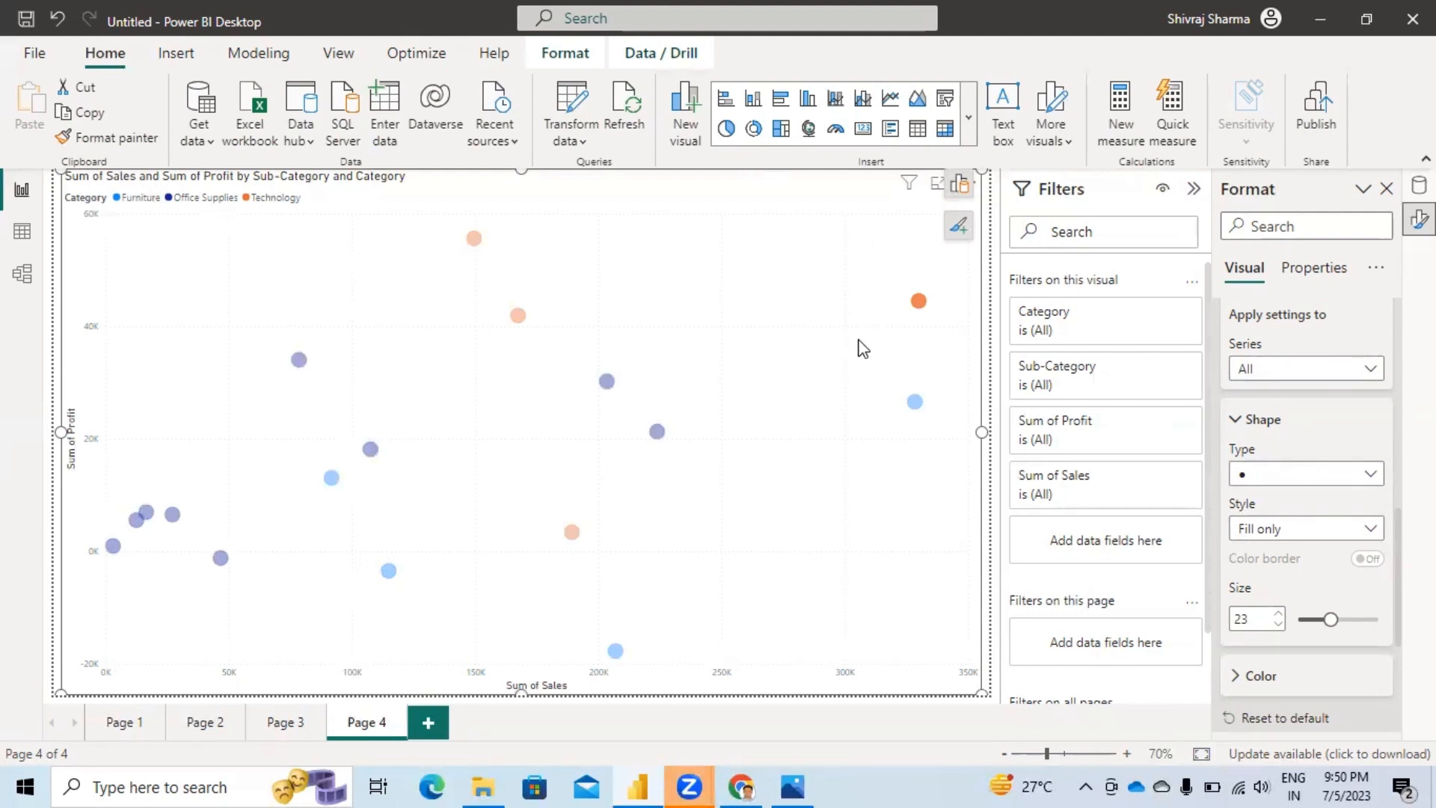
Step: Use the Sales field for the scatter chart's bubble size and inspect the details of the Storage bubble
left_click(958, 185)
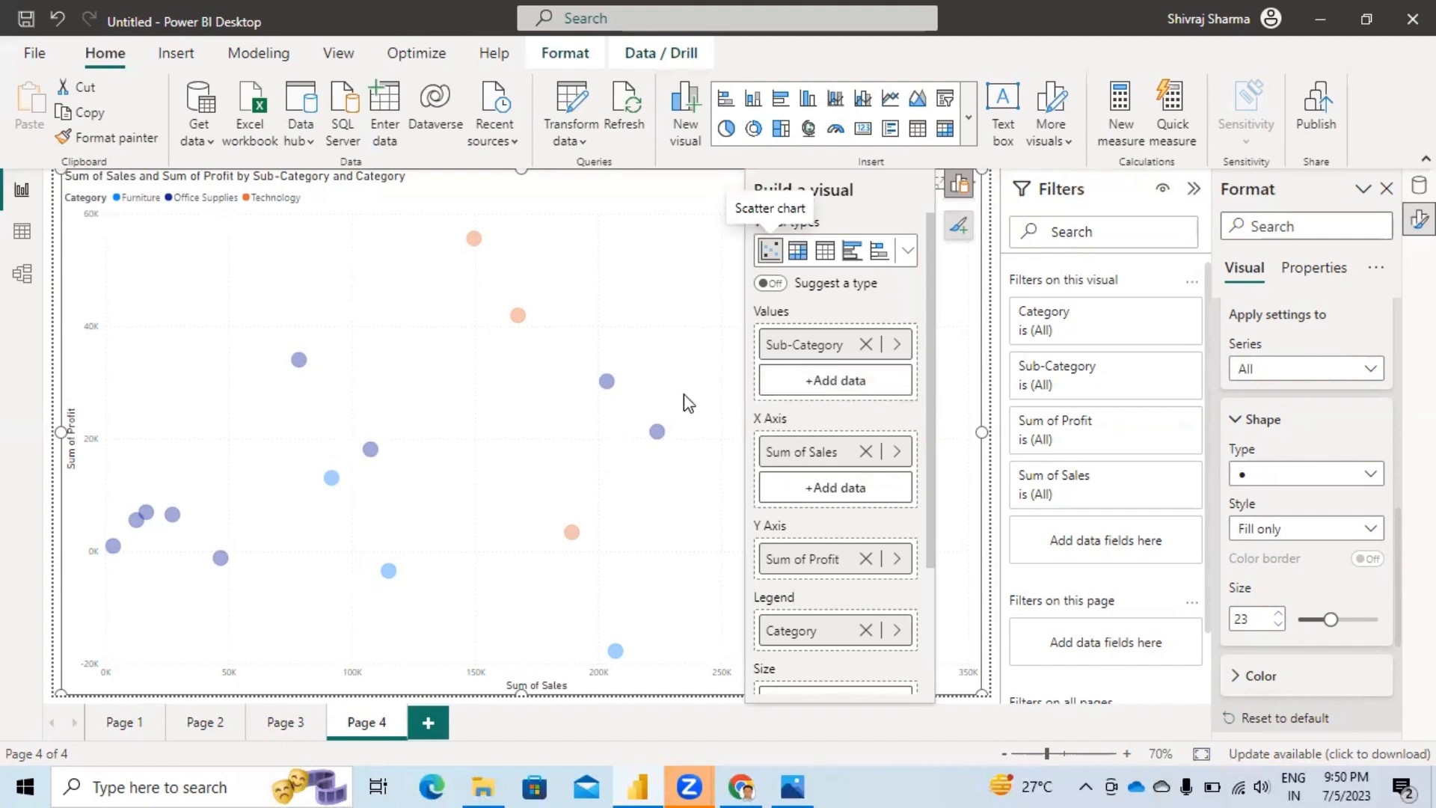
scroll(793, 440, "down", 3)
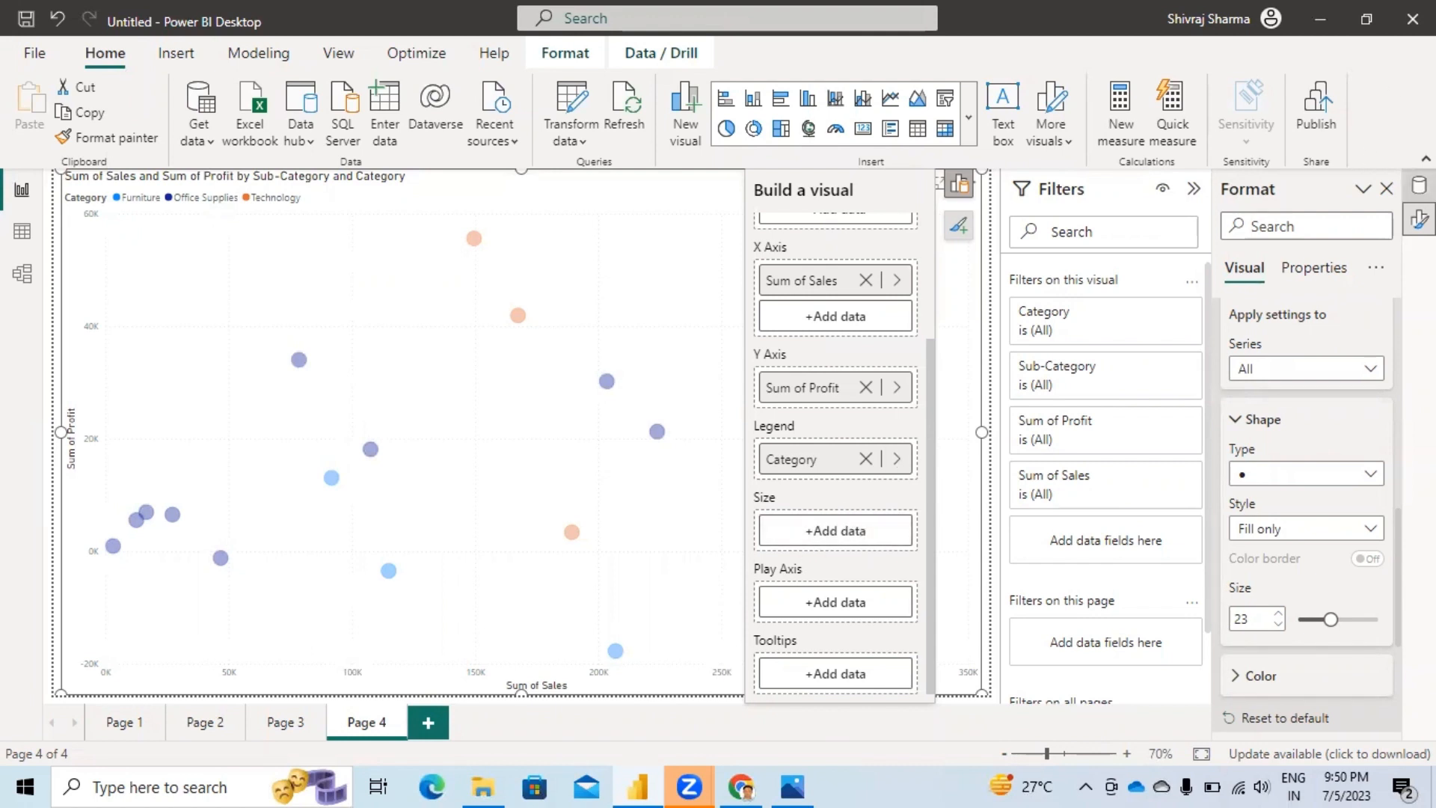
left_click(1419, 185)
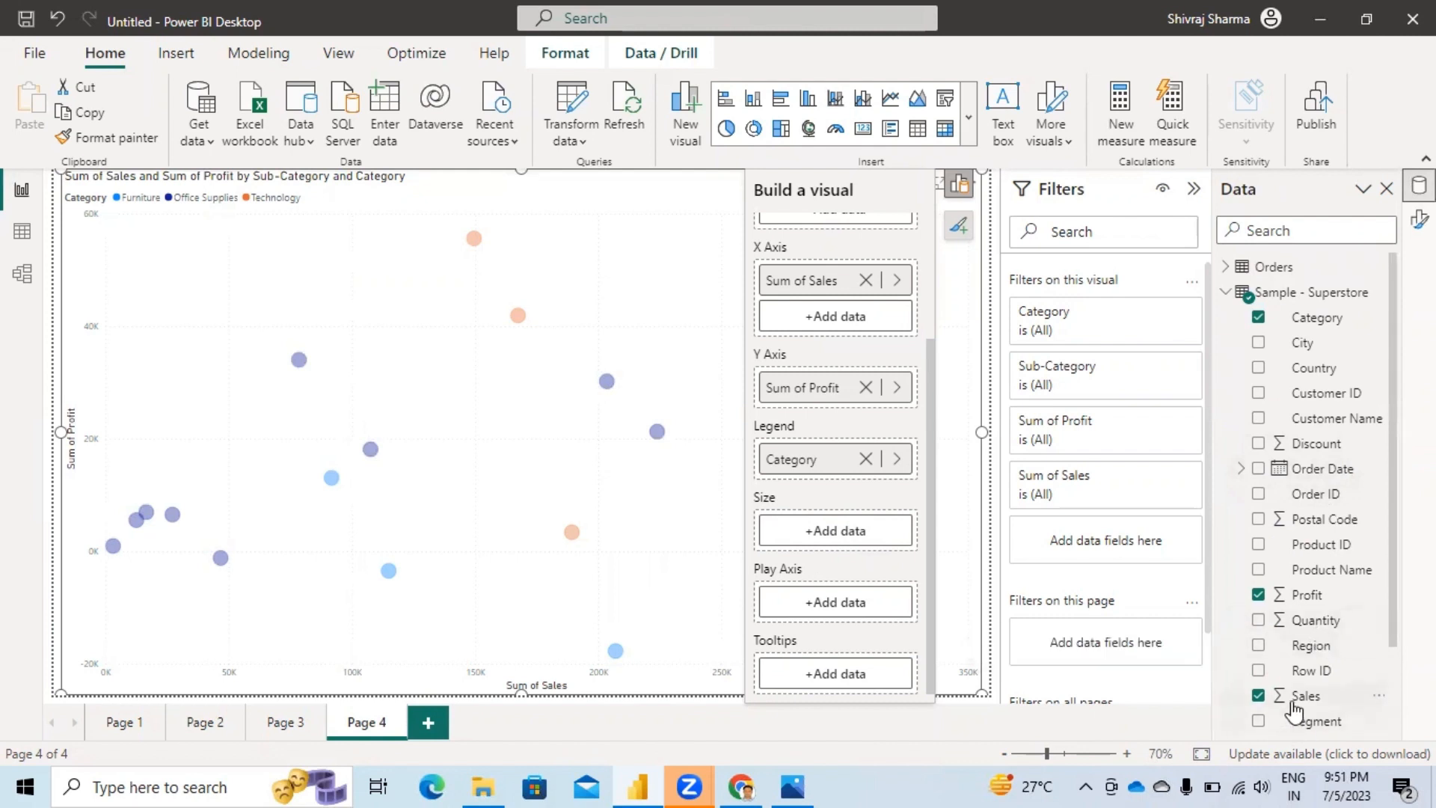
left_click_drag(1294, 709, 817, 540)
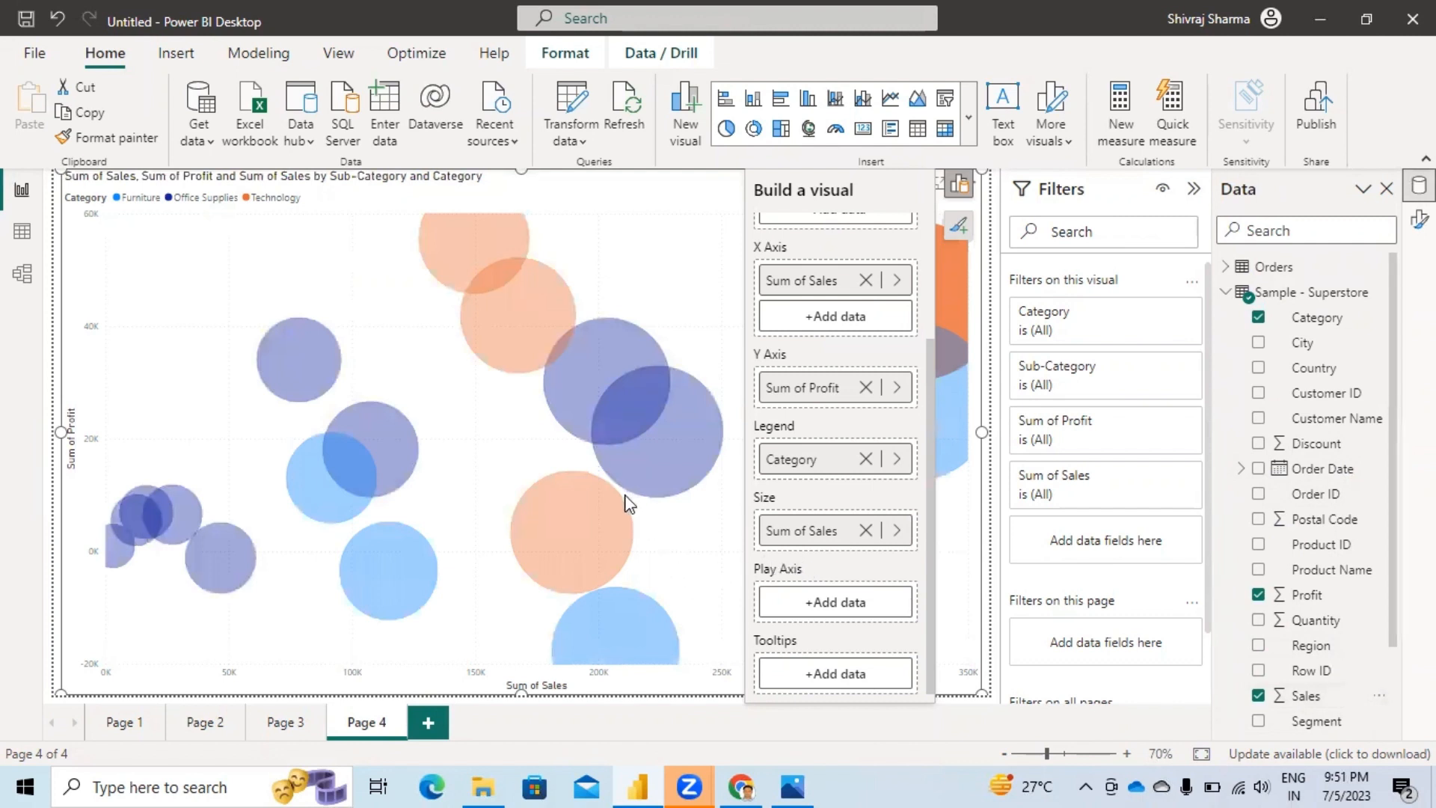
mouse_move(709, 461)
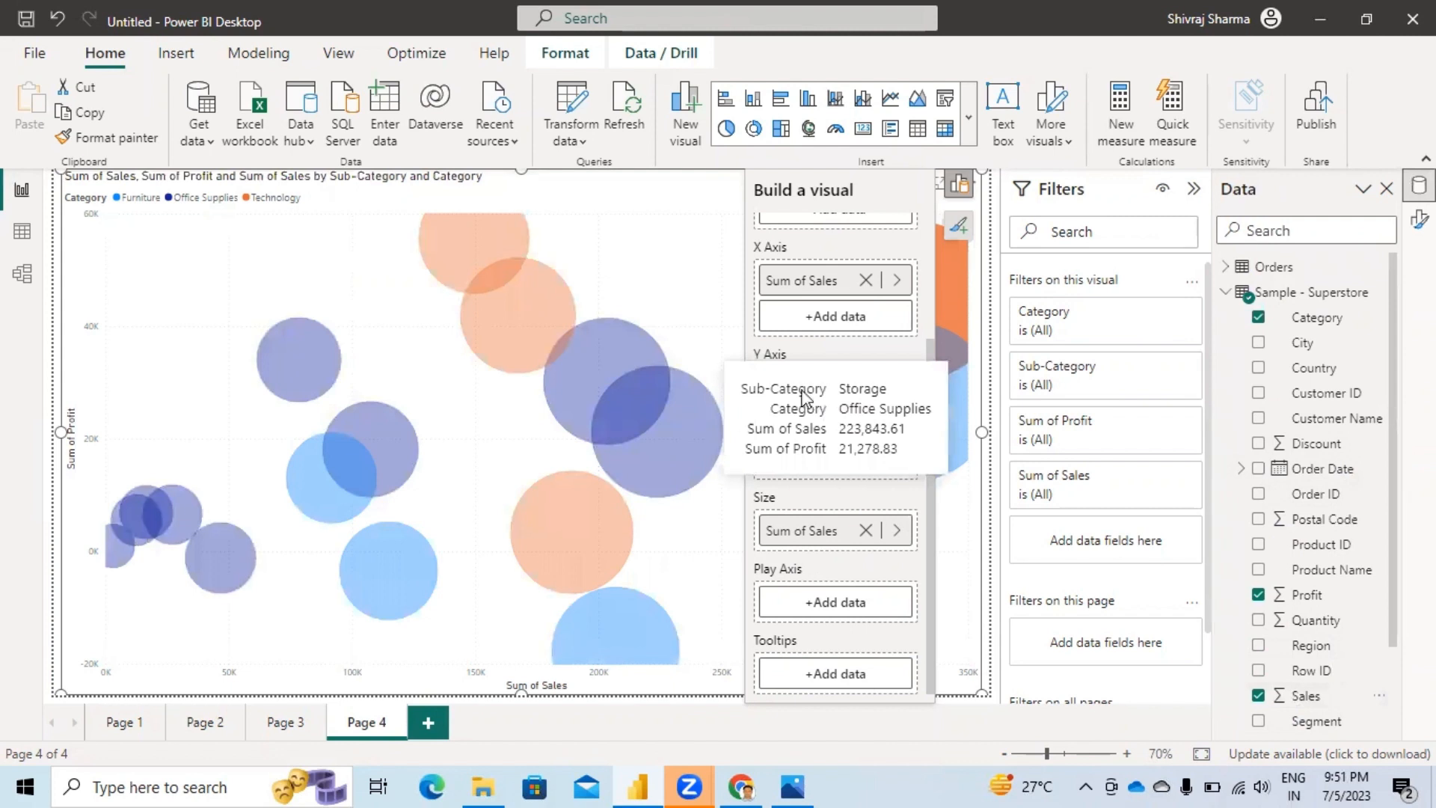
Step: Reduce the marker size to -18 for all series and expand the marker color settings
left_click(1419, 219)
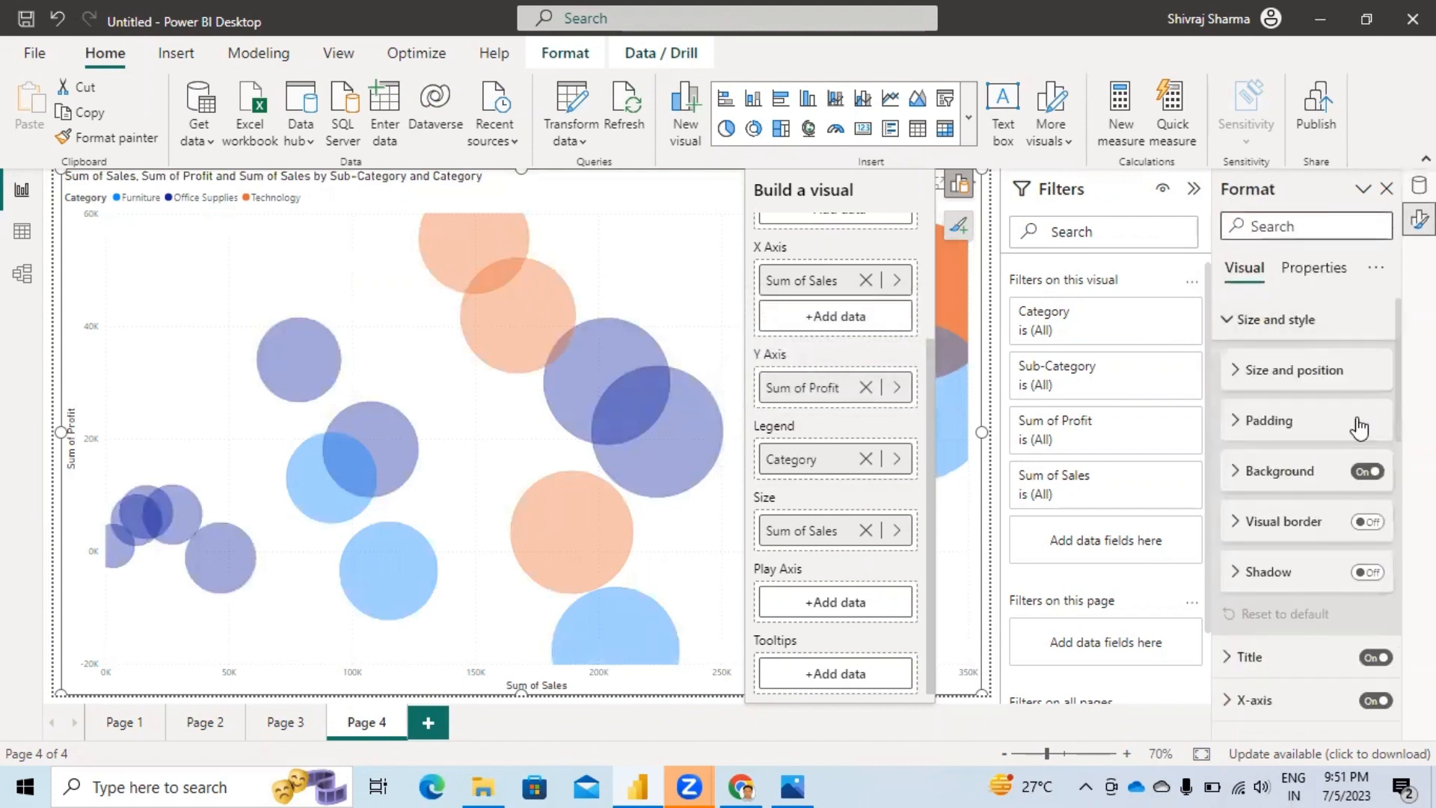
left_click(1235, 374)
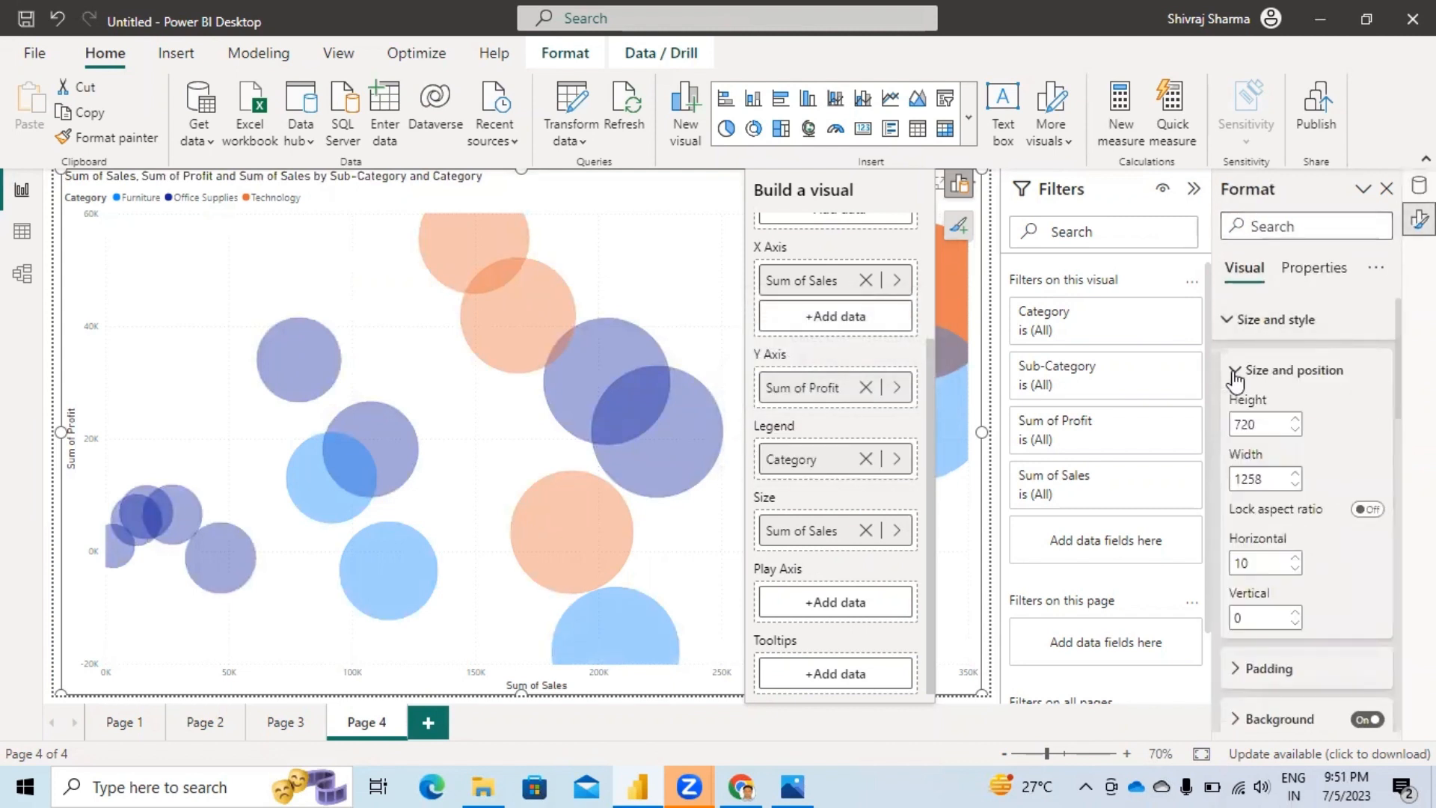
left_click(1234, 374)
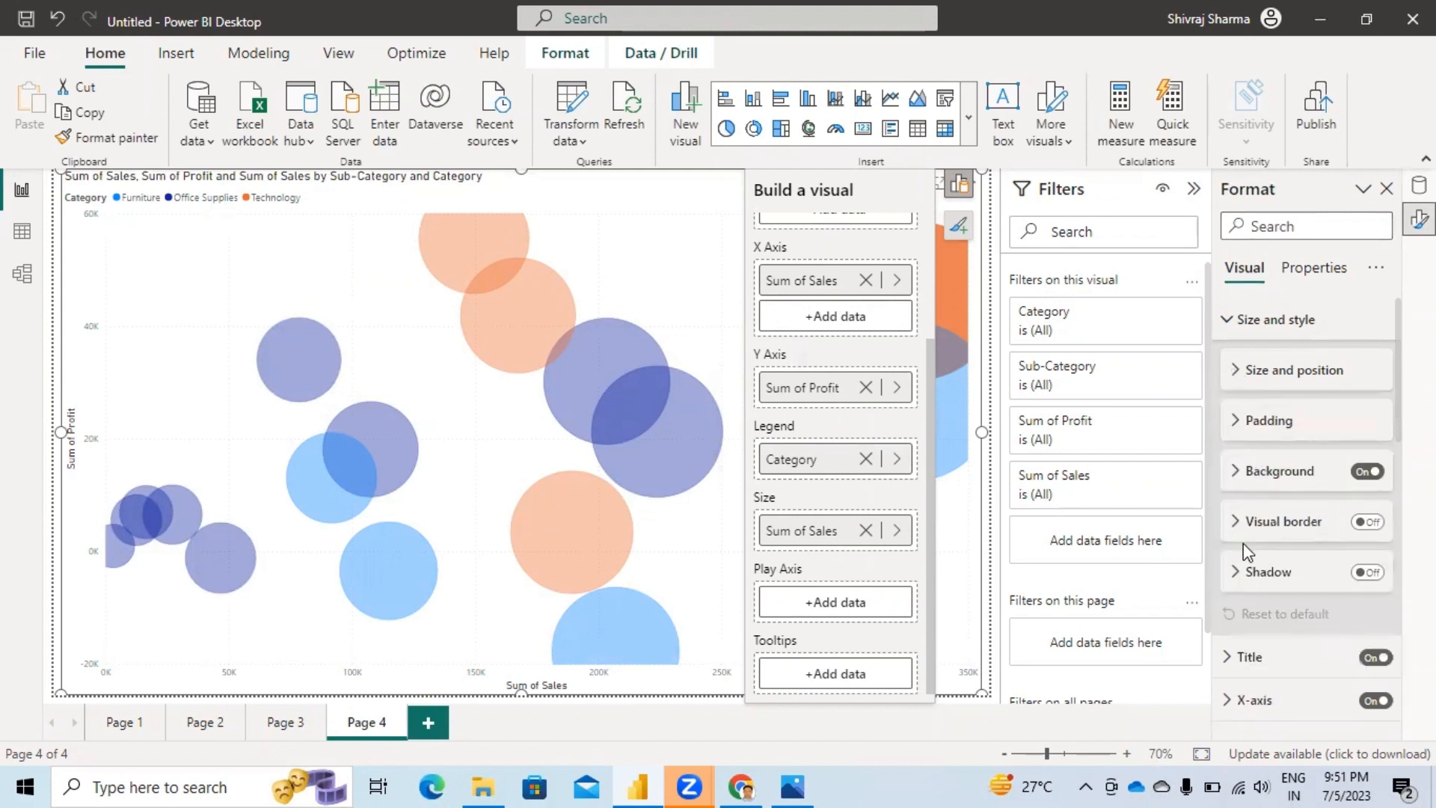
scroll(1244, 561, "down", 4)
left_click(1244, 585)
scroll(1244, 572, "down", 6)
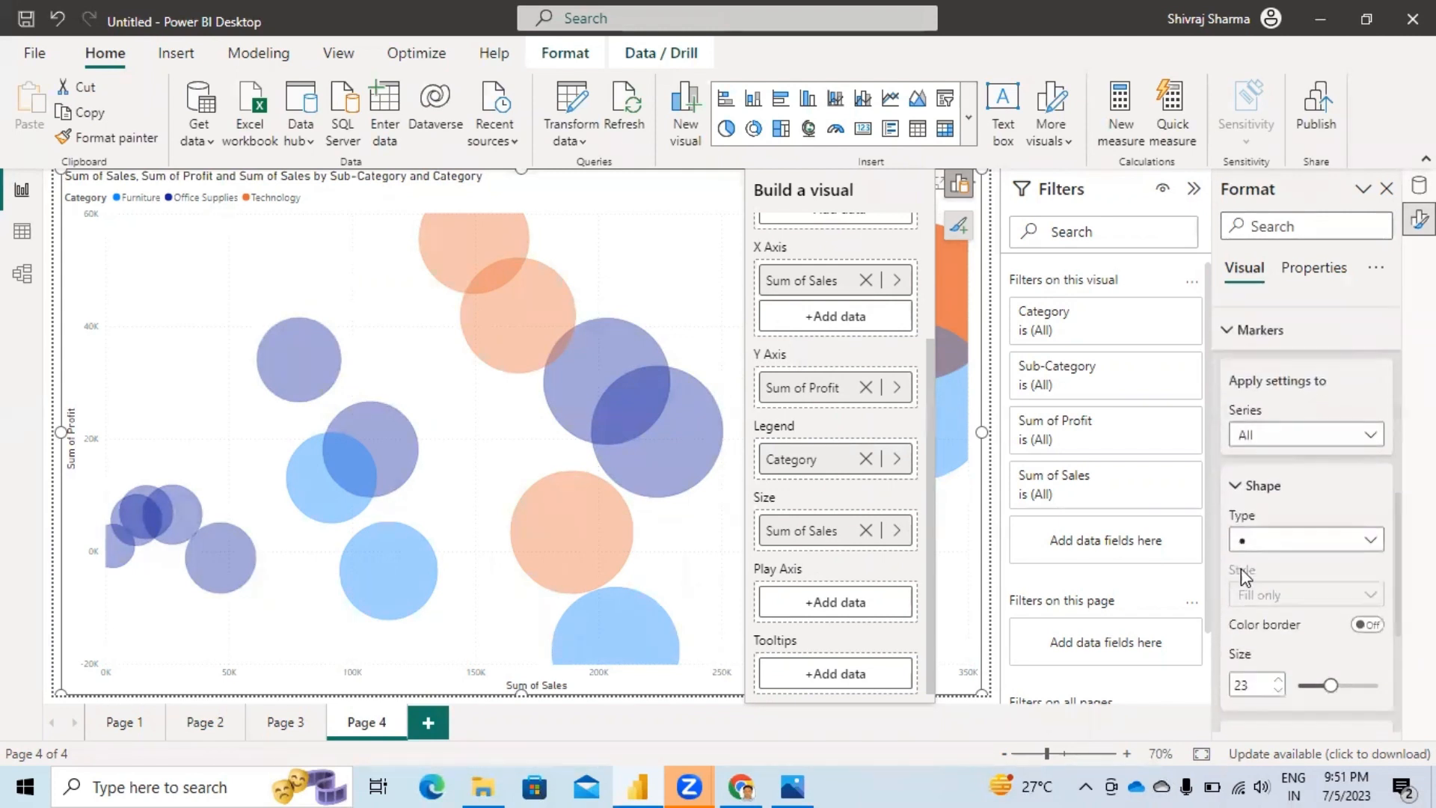
left_click_drag(1329, 490, 1303, 491)
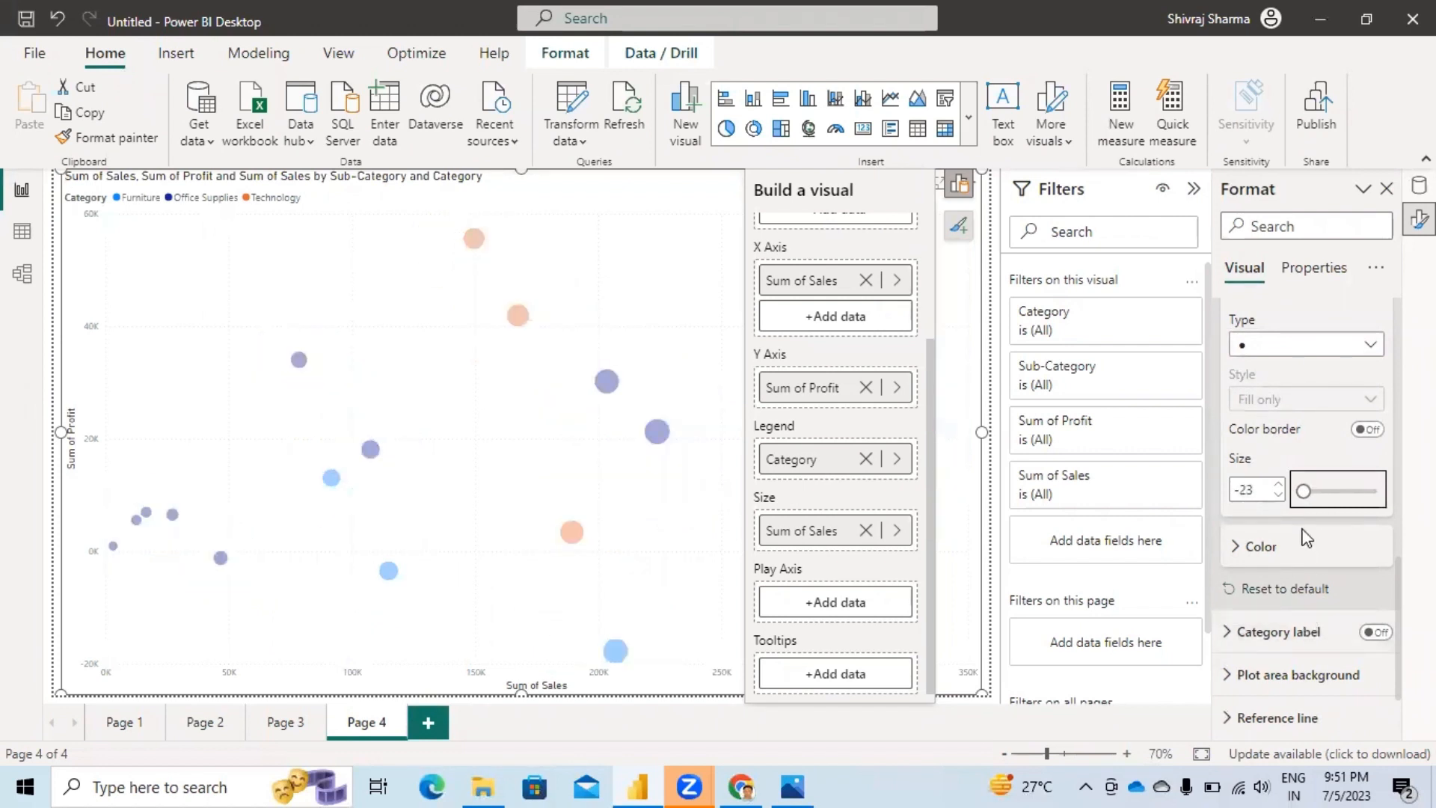
left_click(1238, 552)
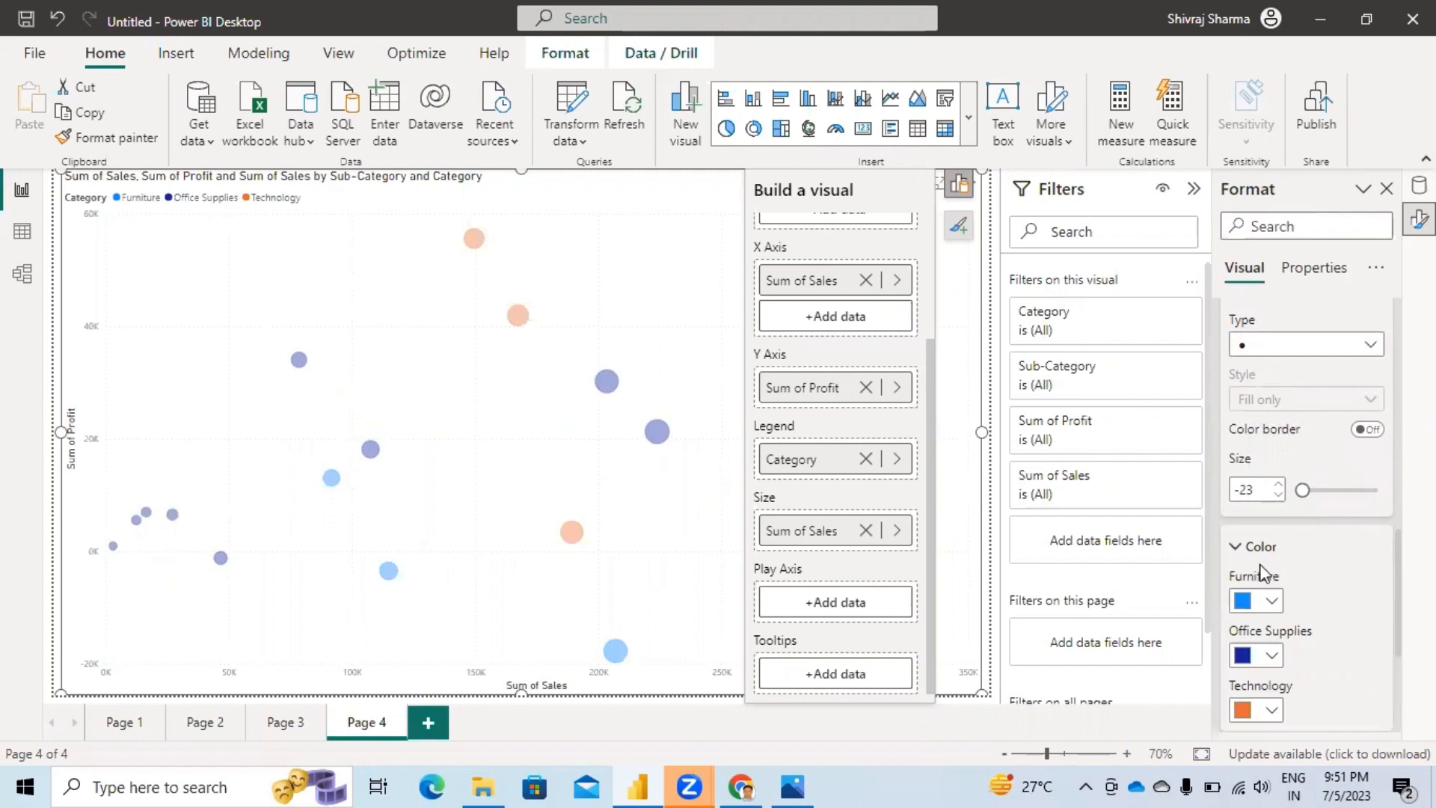
scroll(1264, 573, "down", 3)
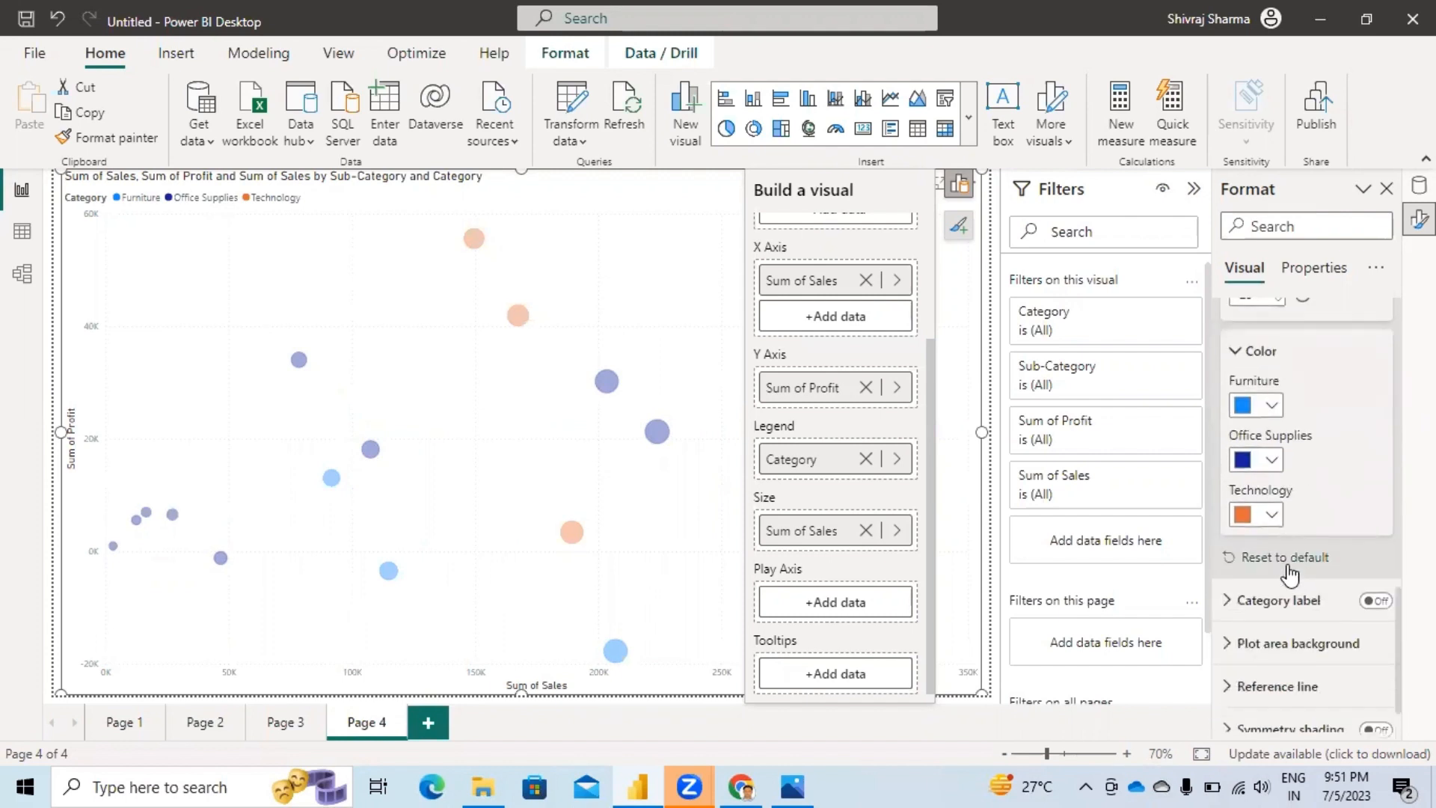
scroll(1289, 574, "up", 1)
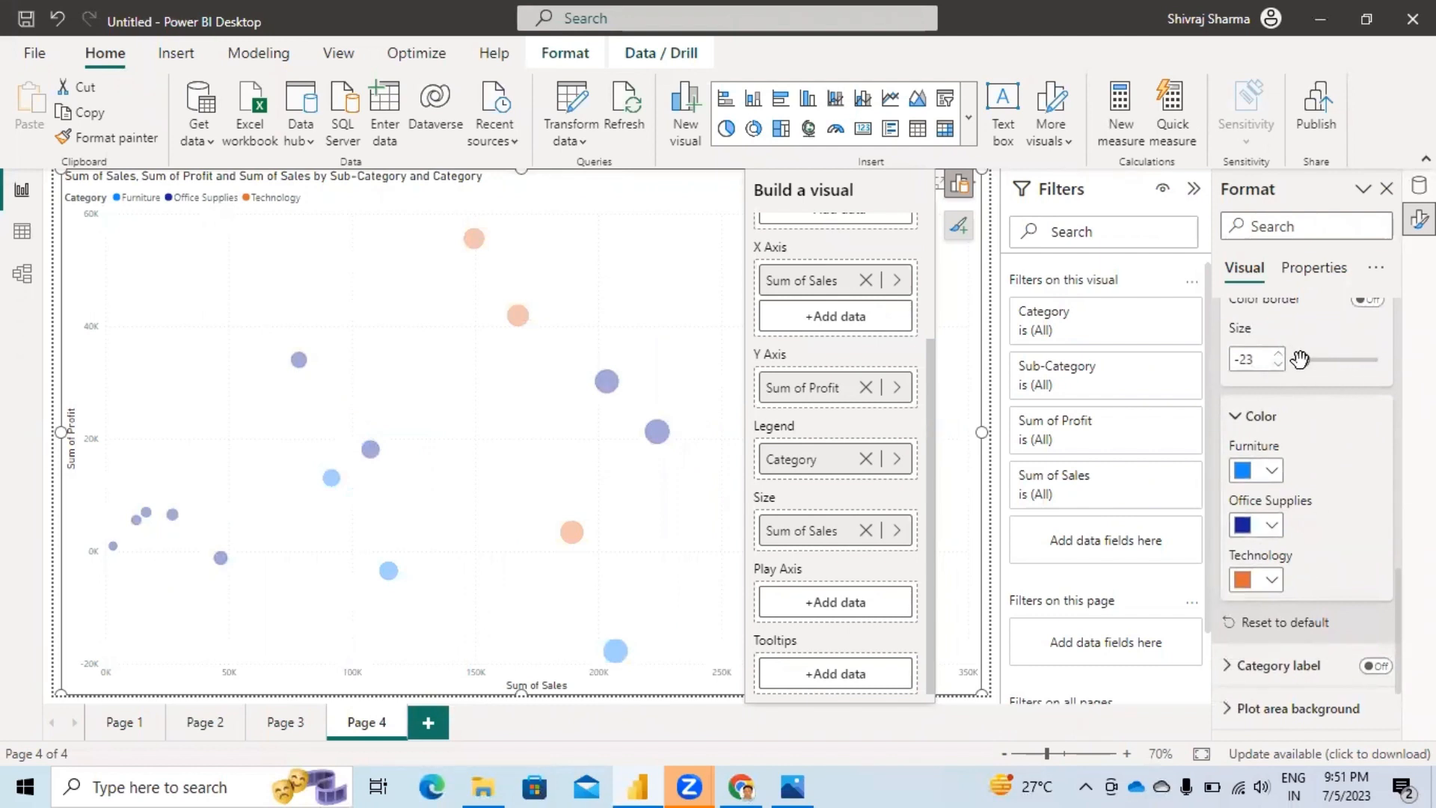
left_click_drag(1300, 362, 1306, 361)
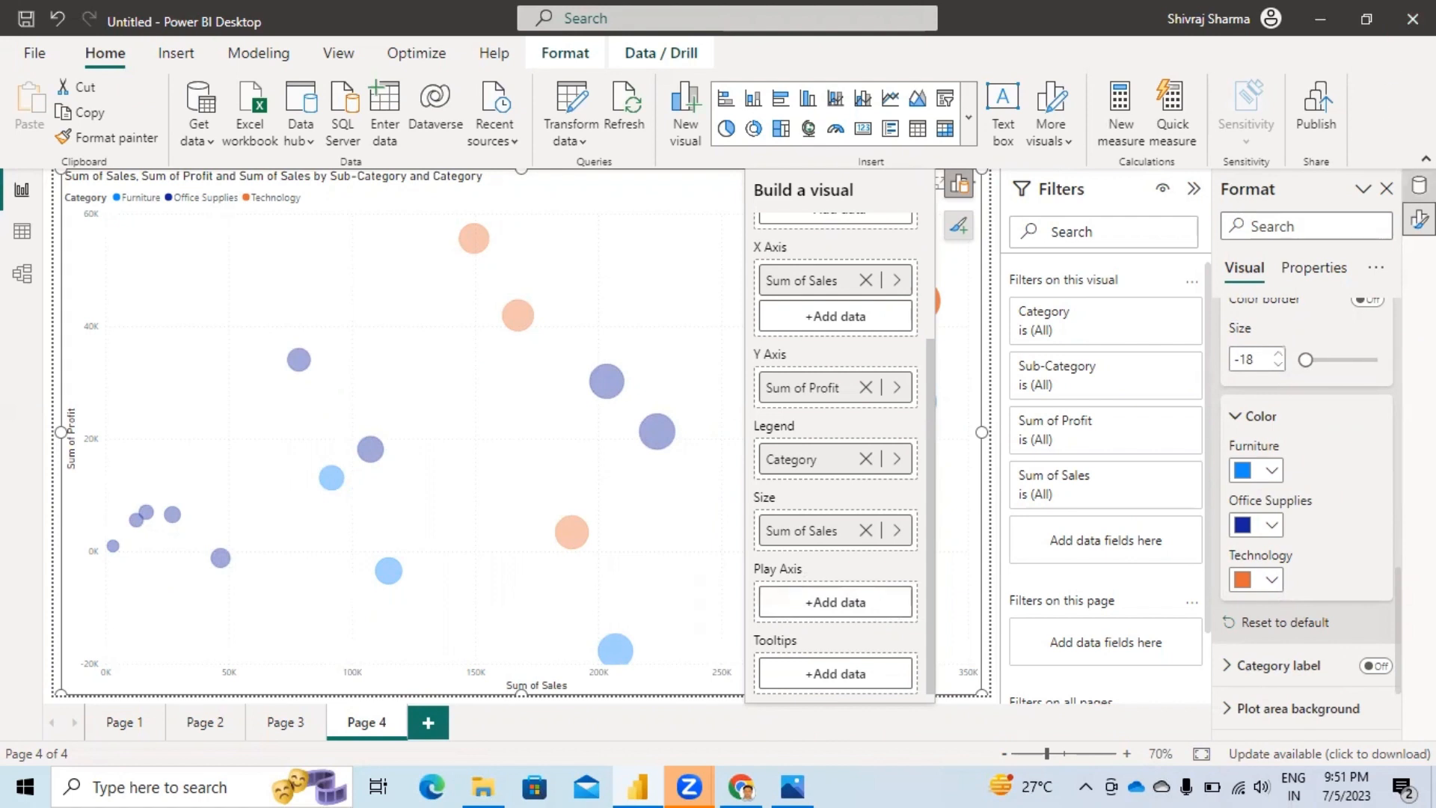
Step: Add Year from the Order Date hierarchy as the scatter chart's play axis and close the visual's field settings
left_click(1419, 185)
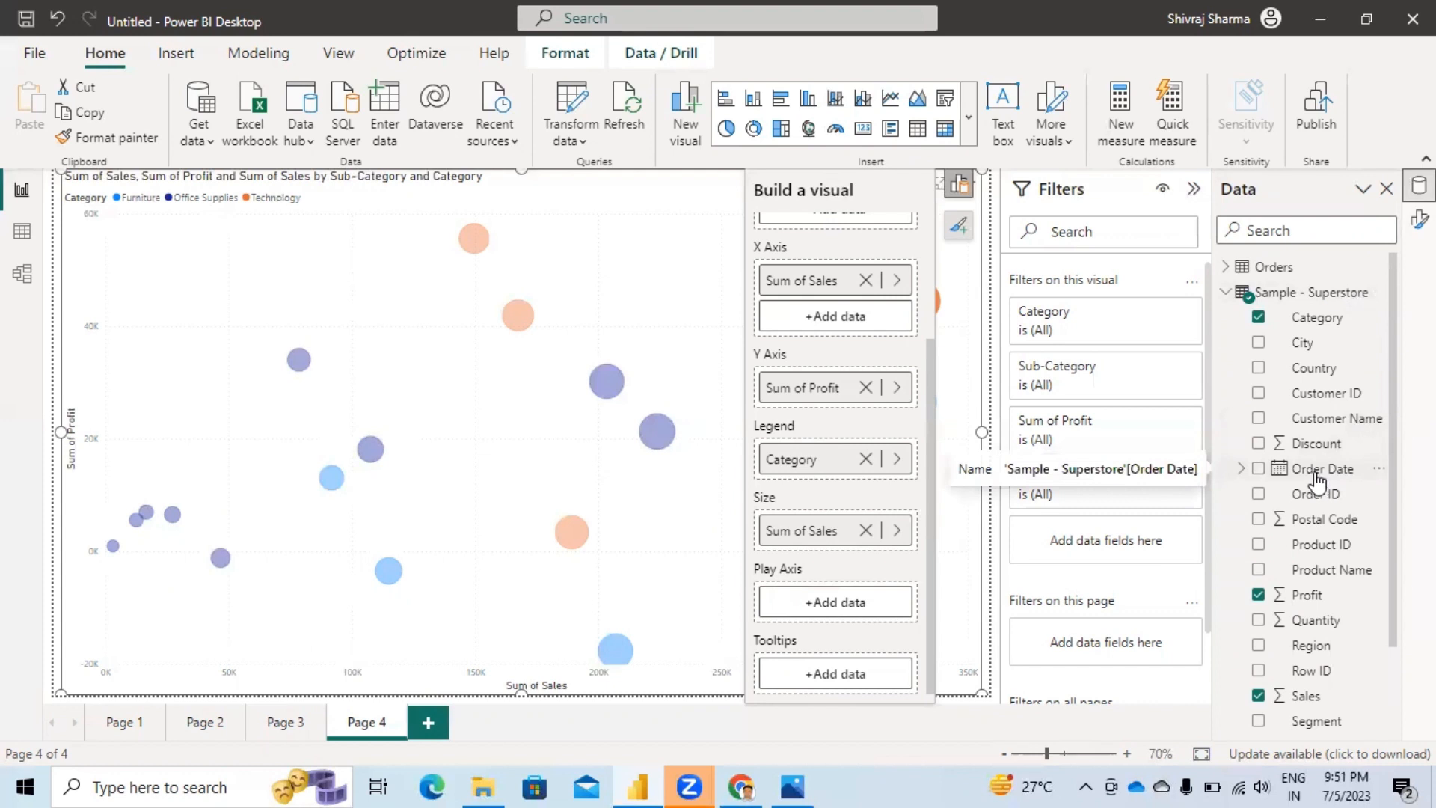
left_click(1241, 469)
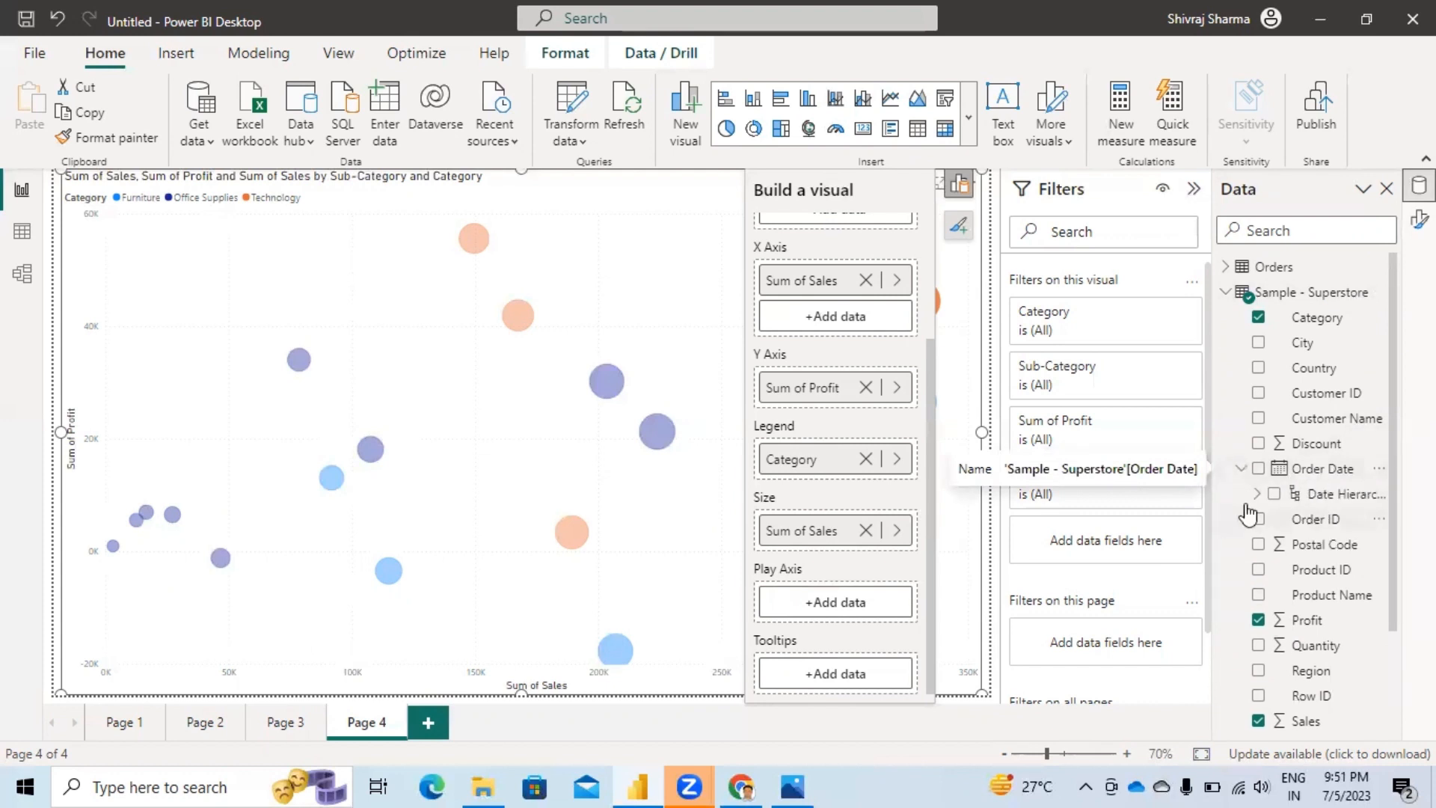
left_click(1258, 494)
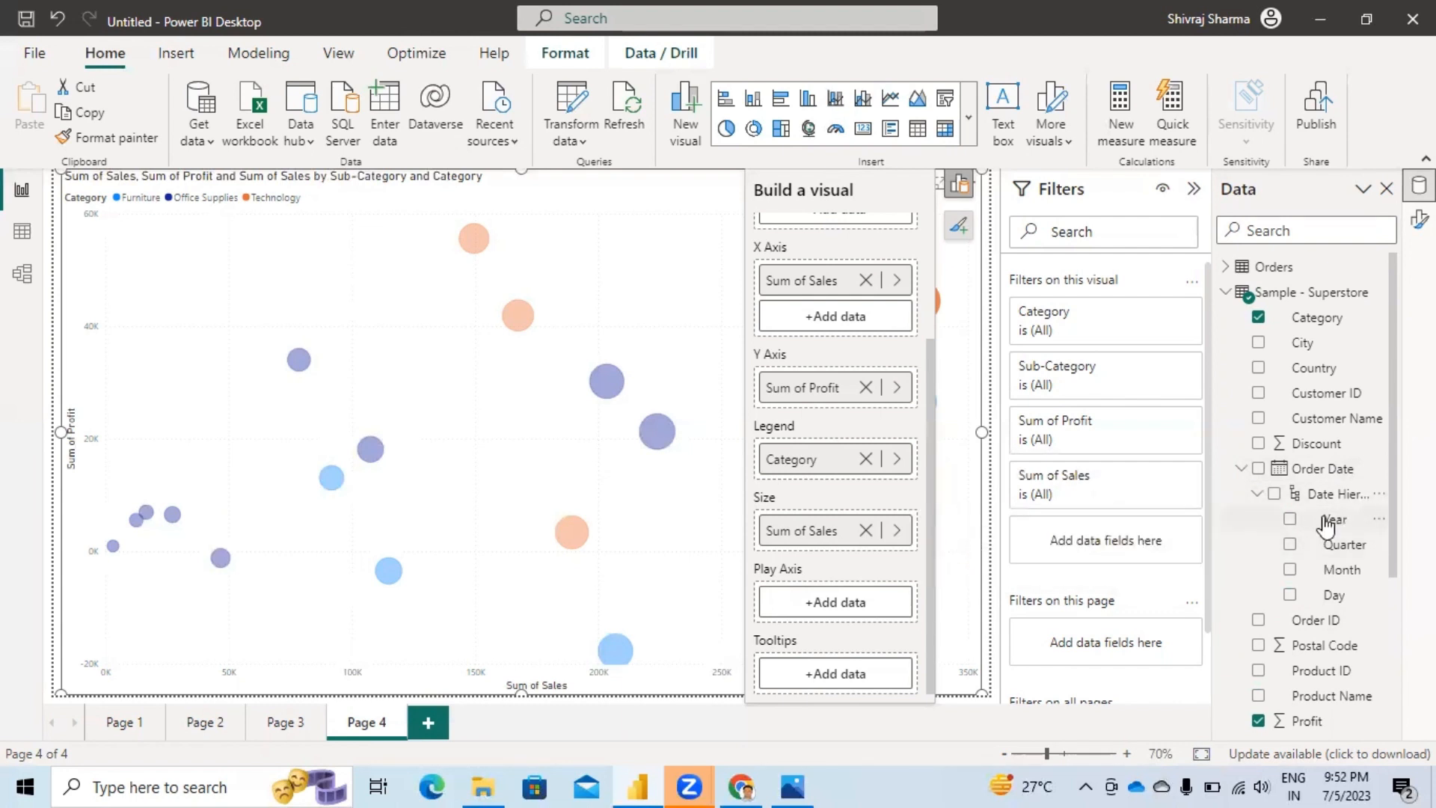
left_click_drag(1325, 524, 849, 597)
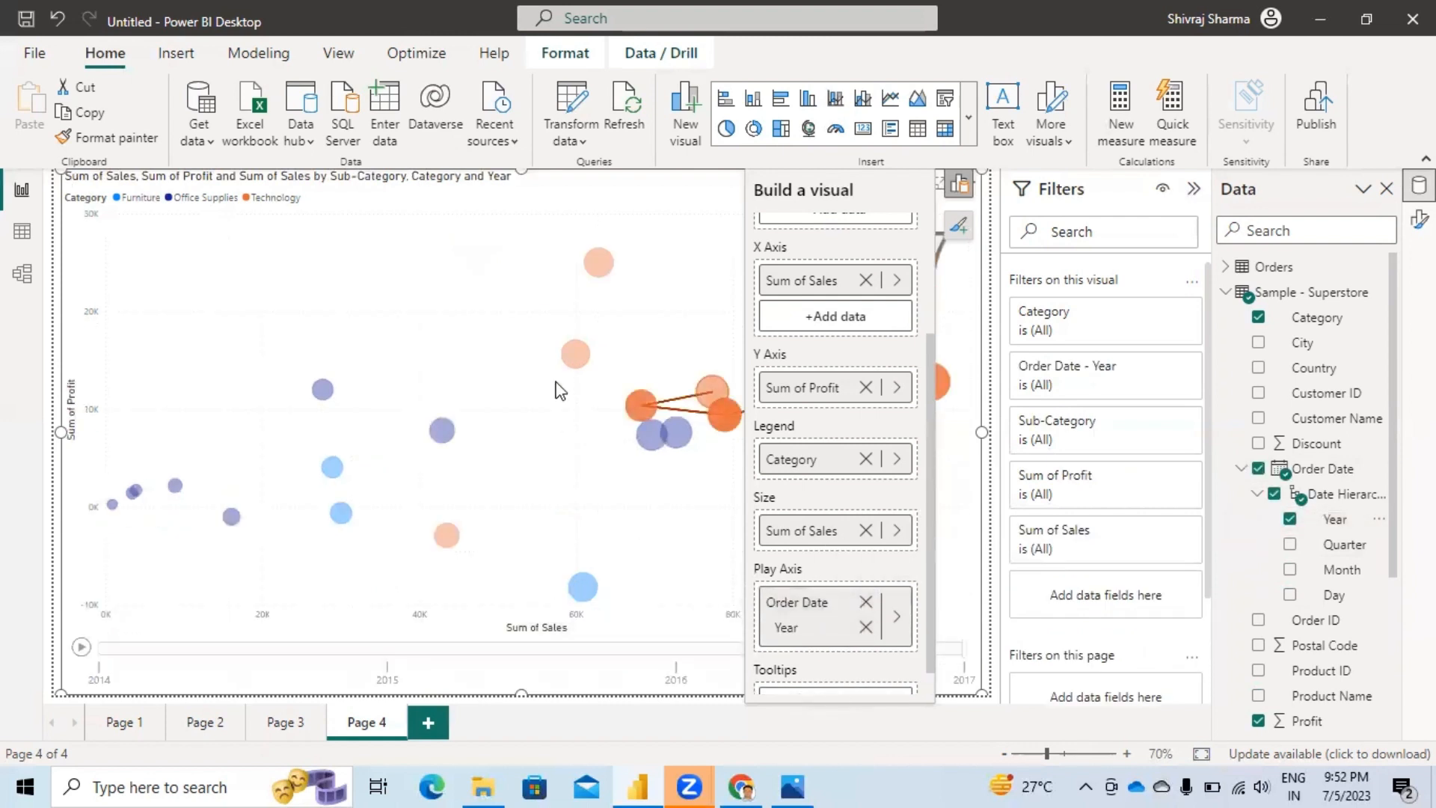
left_click(960, 185)
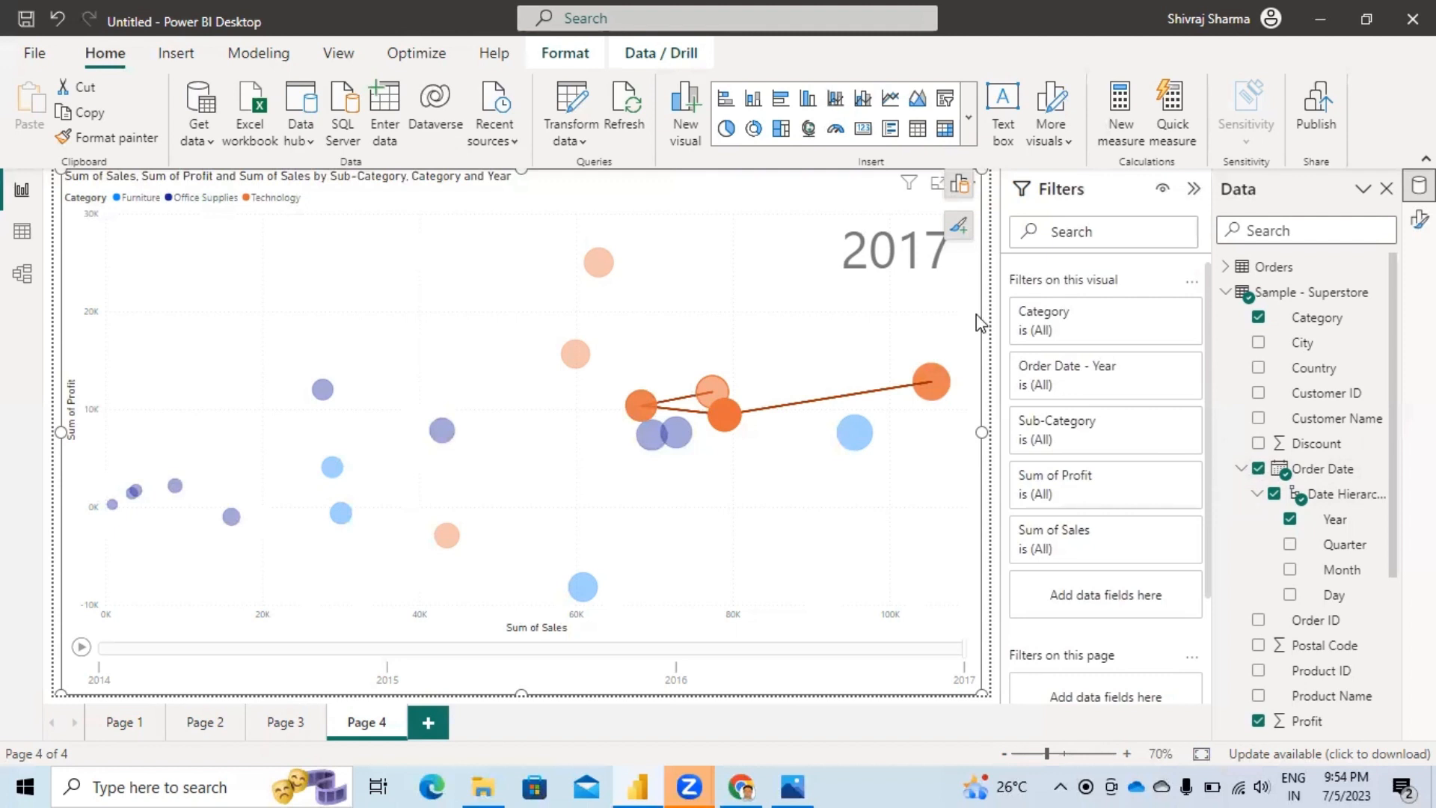
Step: Review the scatter chart's field assignments and play its yearly animation
left_click(958, 187)
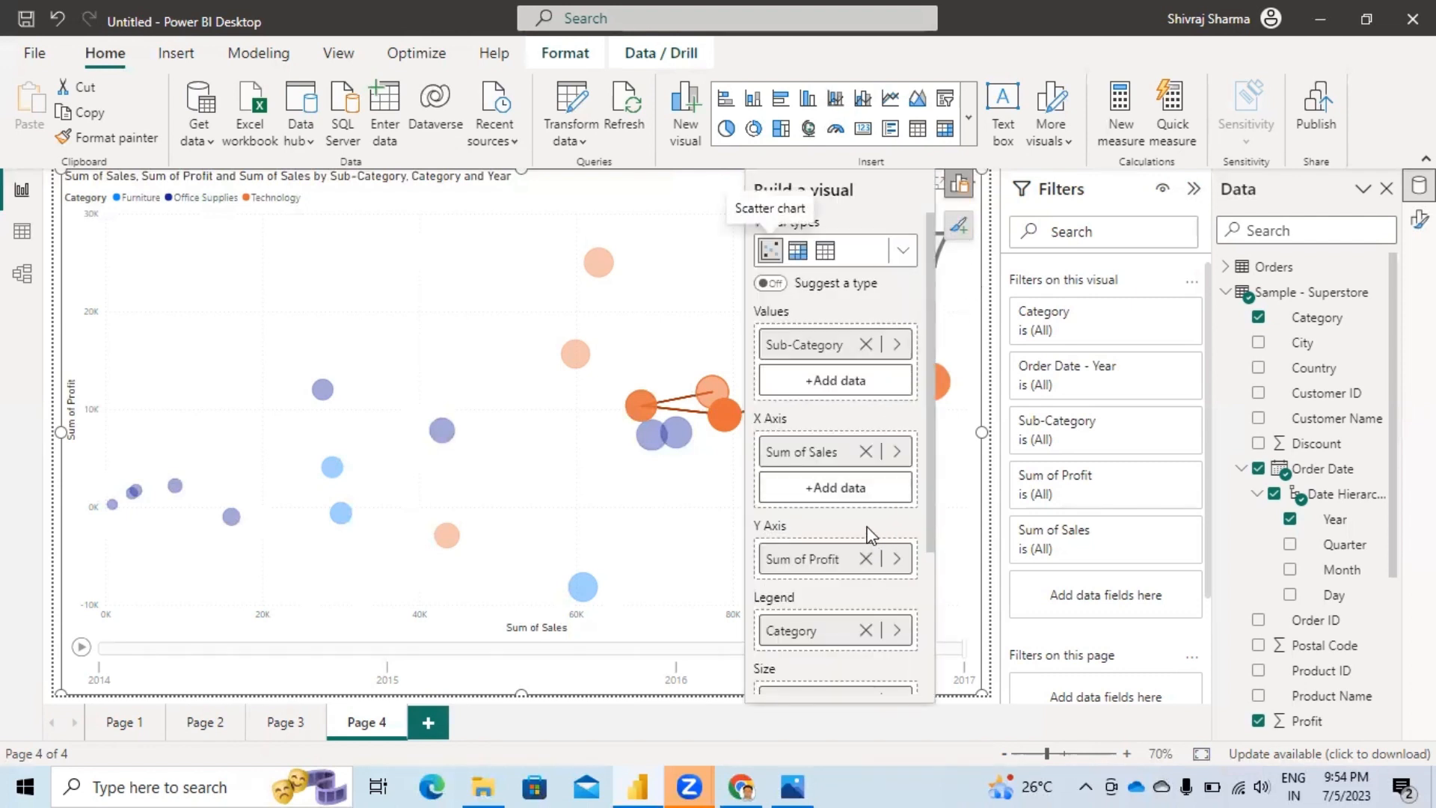
scroll(867, 533, "down", 5)
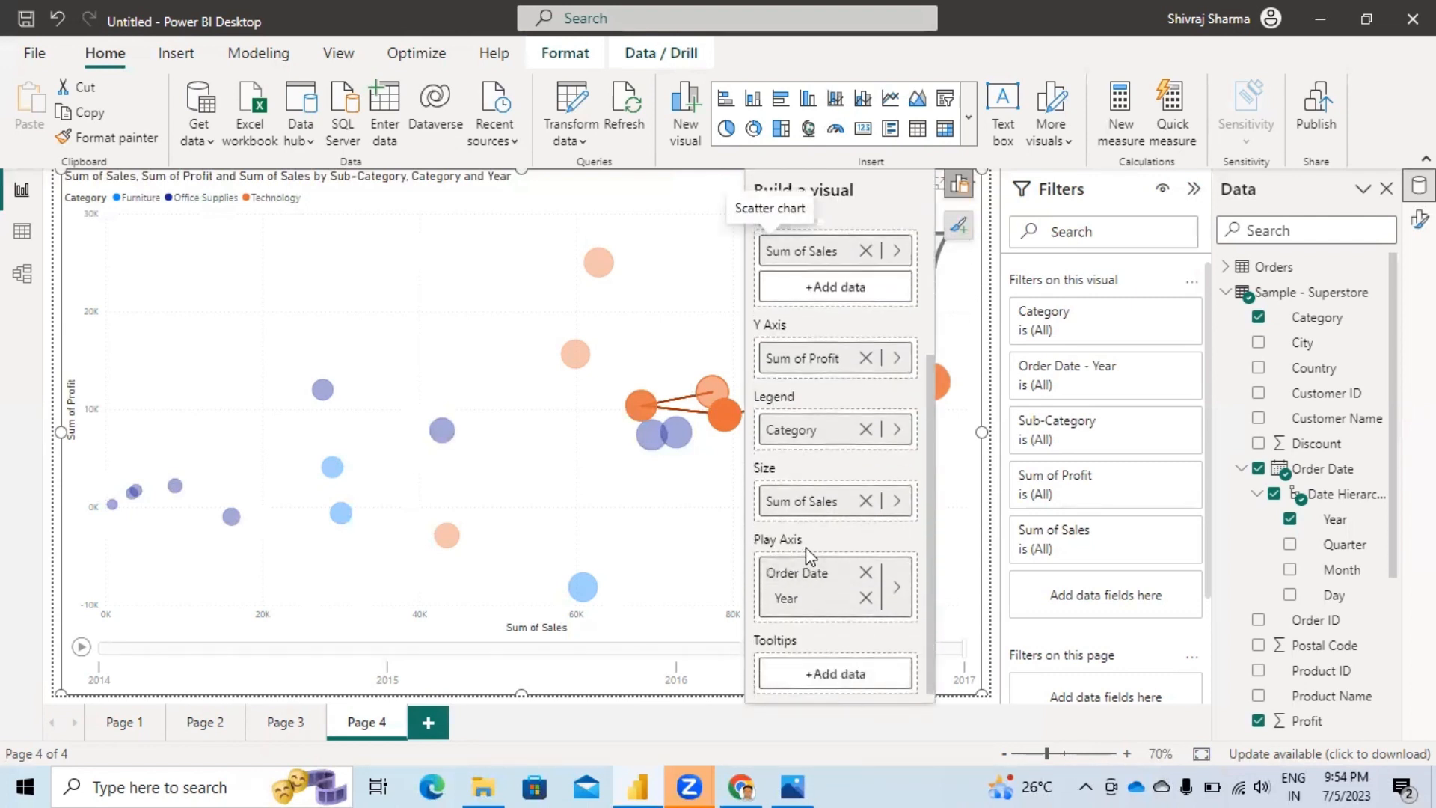
left_click(968, 190)
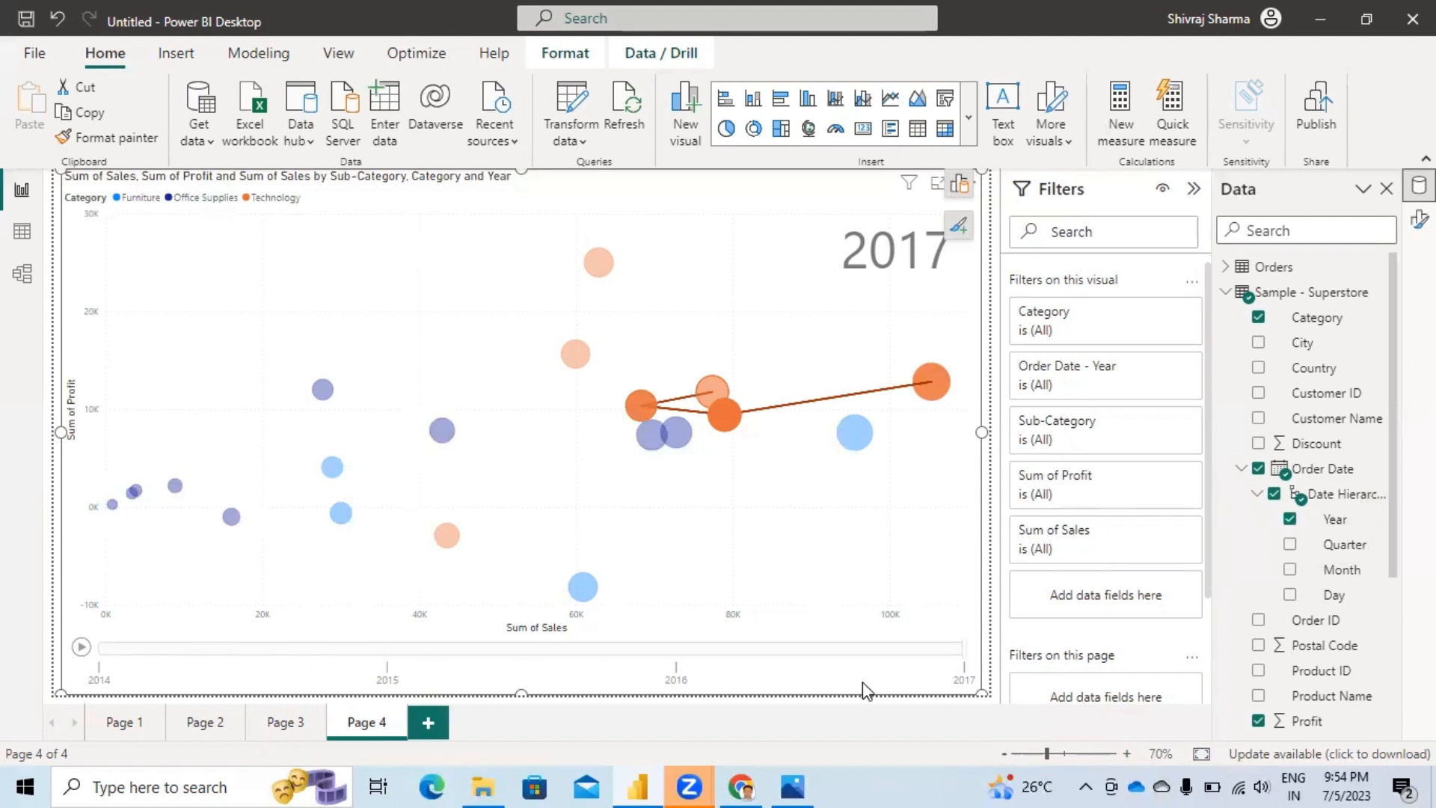
left_click(81, 648)
Step: Replace Year with Day from the Order Date hierarchy on the scatter chart's play axis
left_click(961, 187)
scroll(816, 642, "down", 1)
scroll(815, 642, "down", 2)
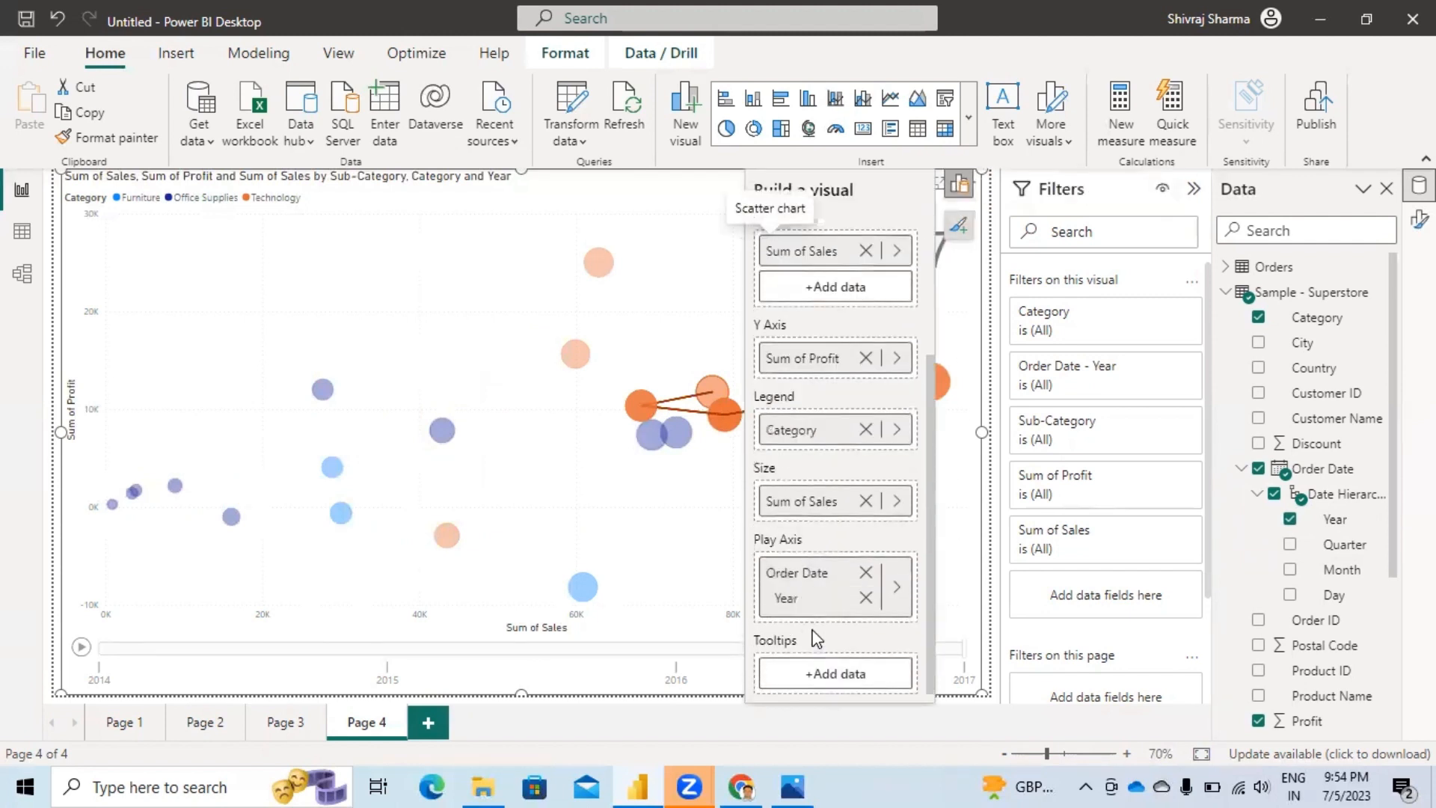
left_click(866, 599)
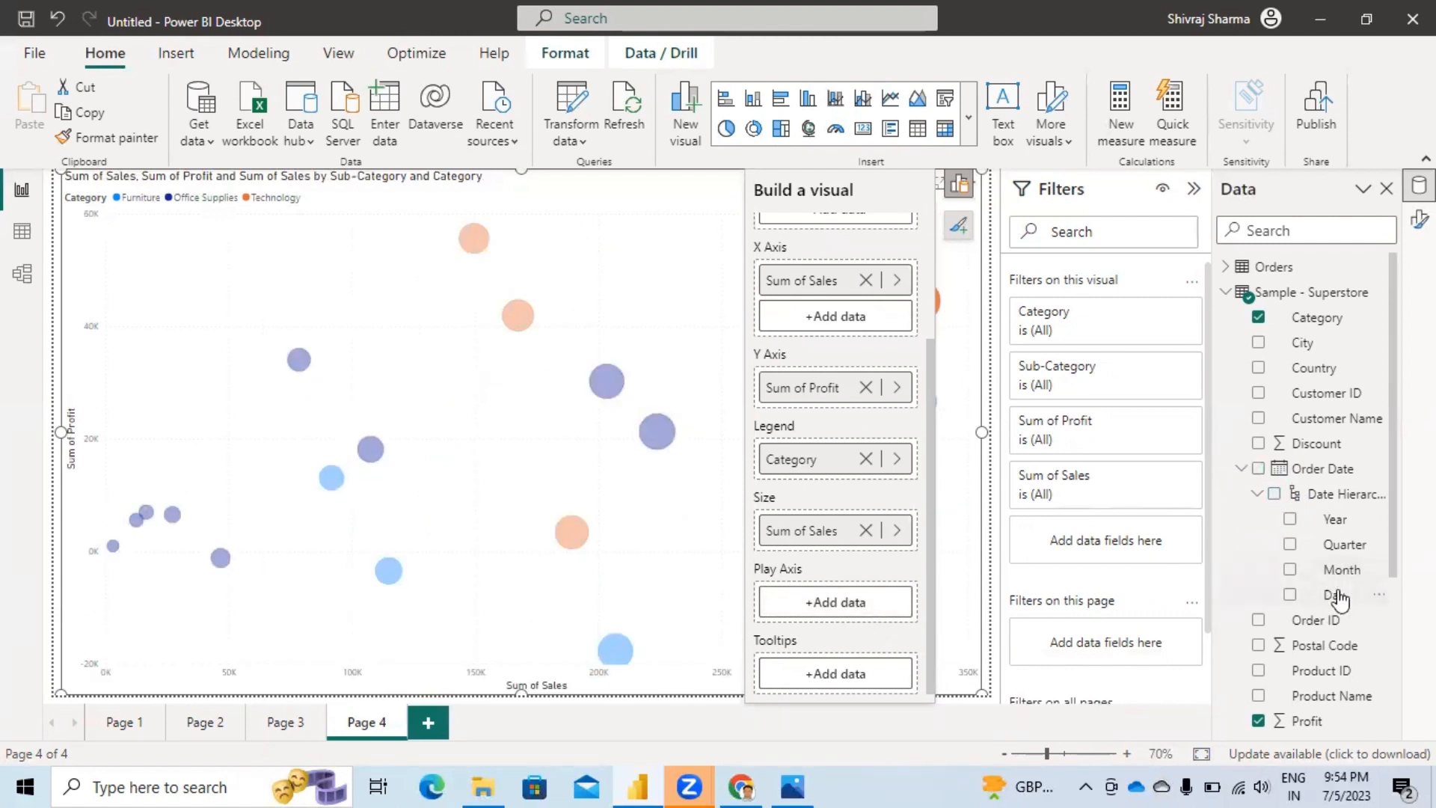
left_click_drag(1335, 595, 871, 604)
left_click_drag(873, 604, 868, 609)
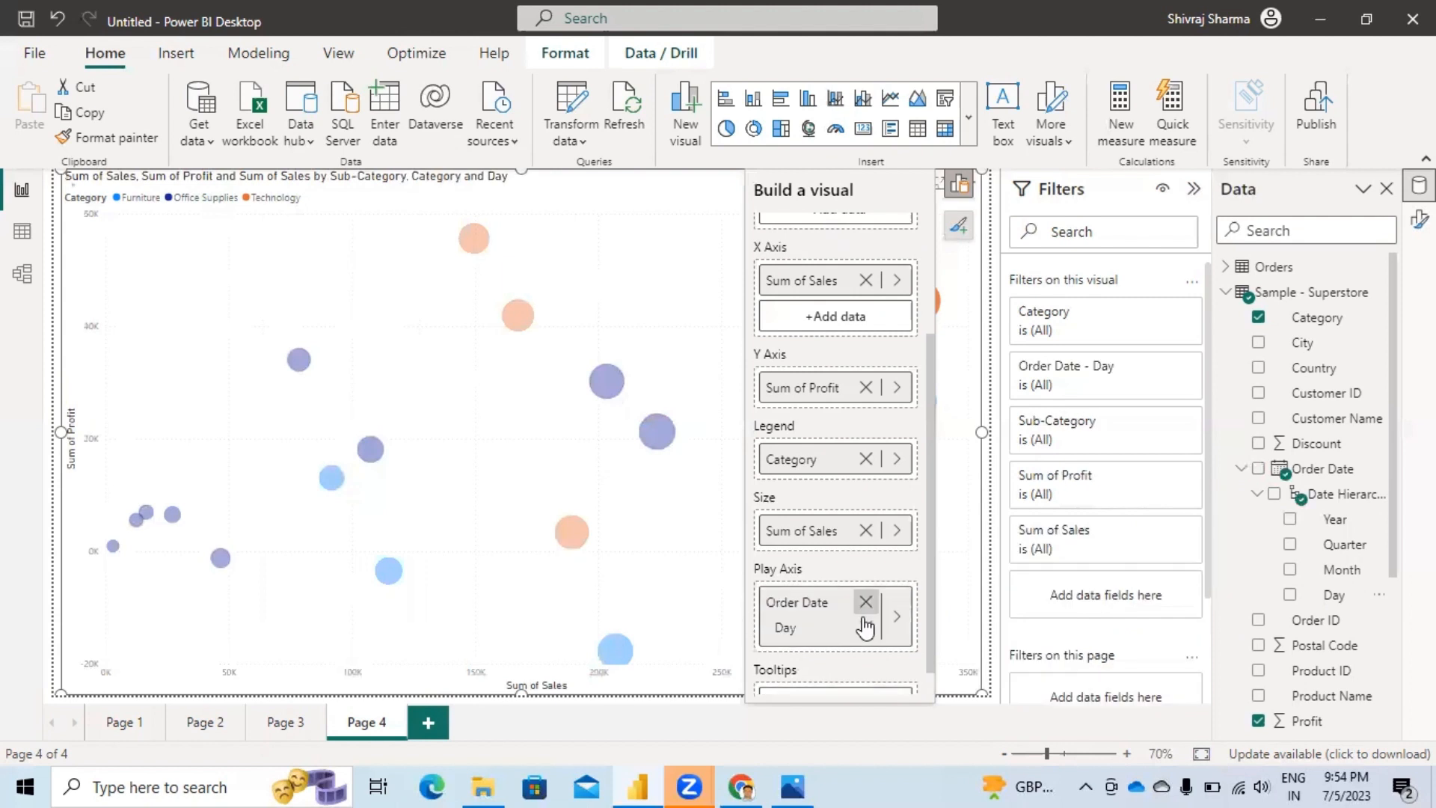
left_click(960, 185)
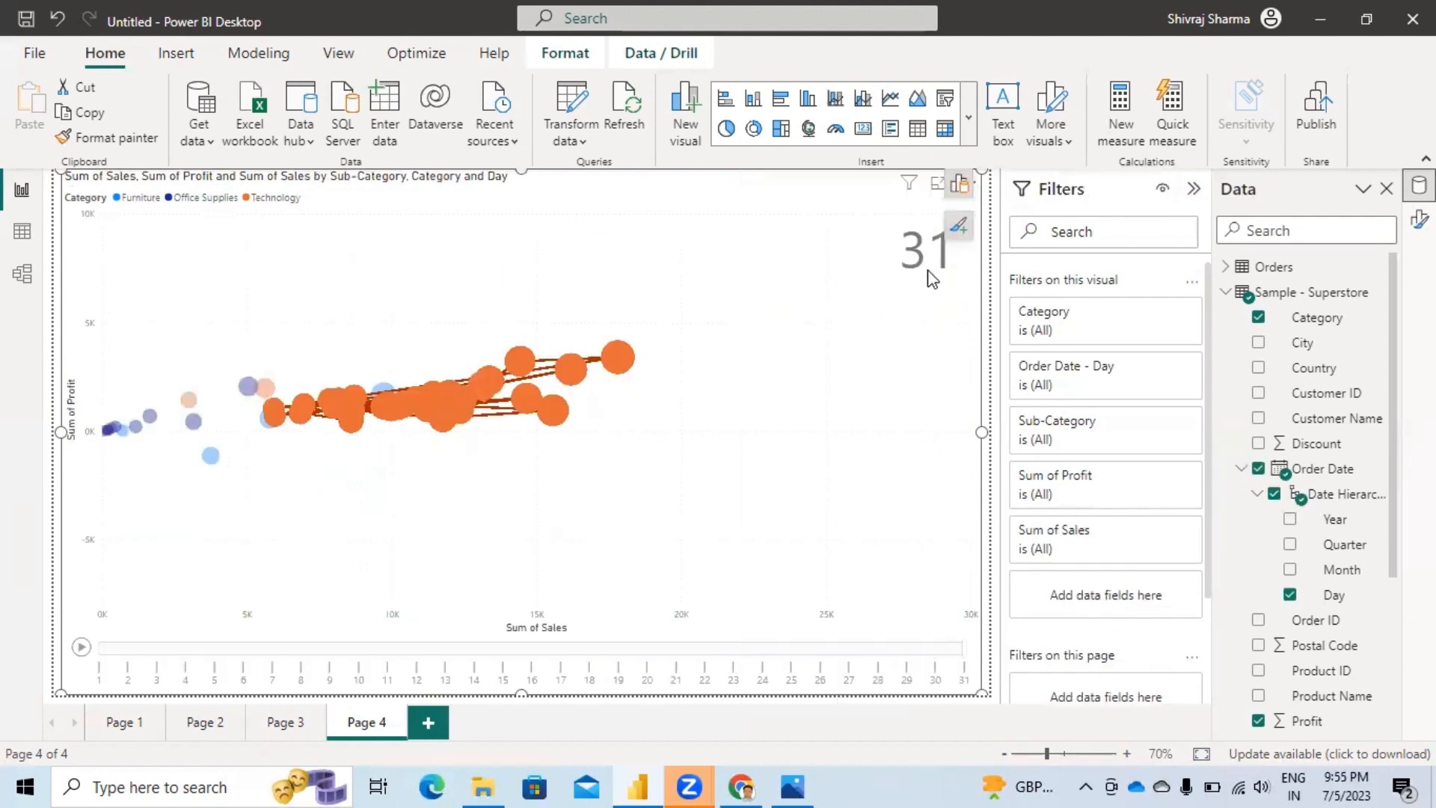
Step: Play the scatter chart's daily animation and shrink the chart towards its upper-left corner, leaving free page space beside and below it
left_click(80, 648)
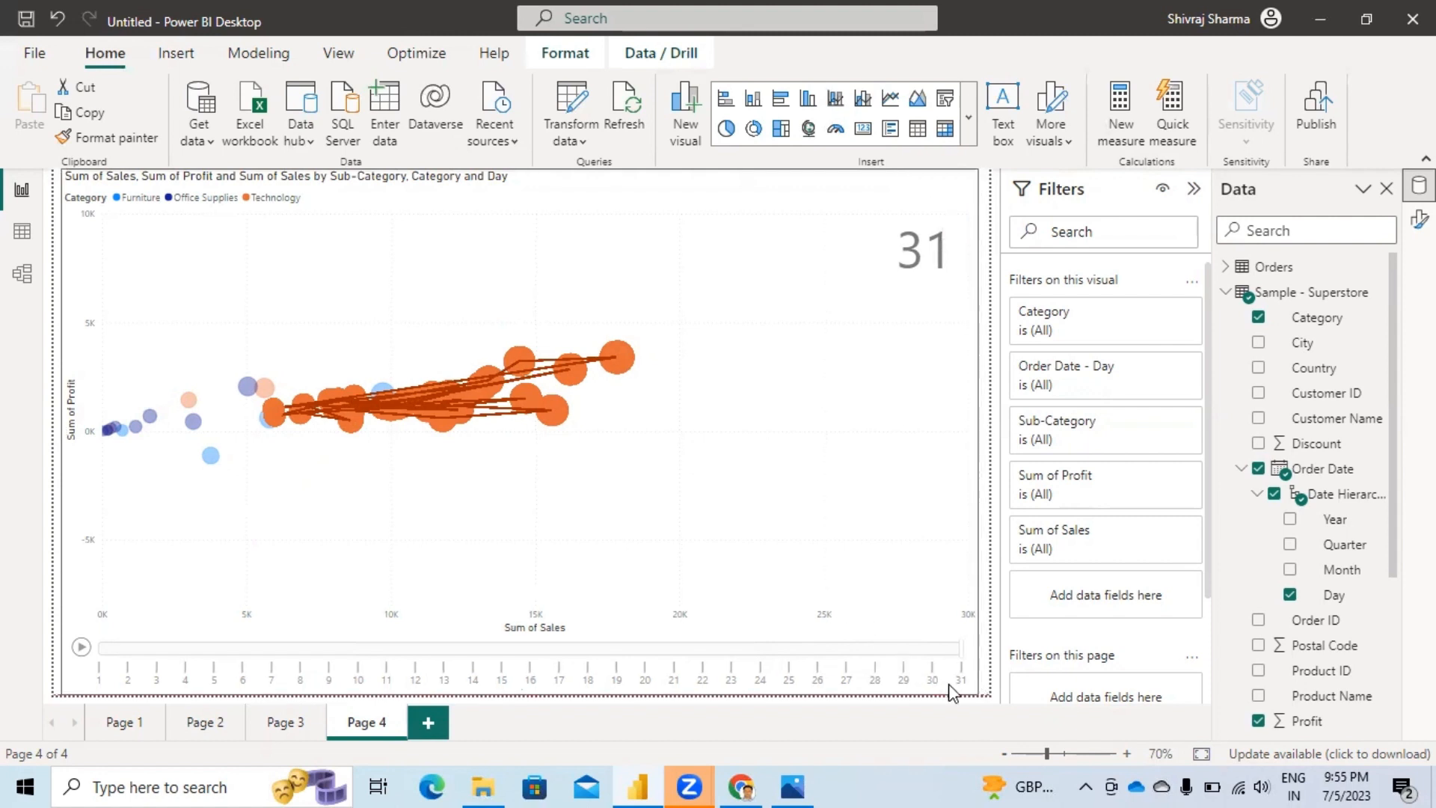
left_click_drag(961, 691, 798, 571)
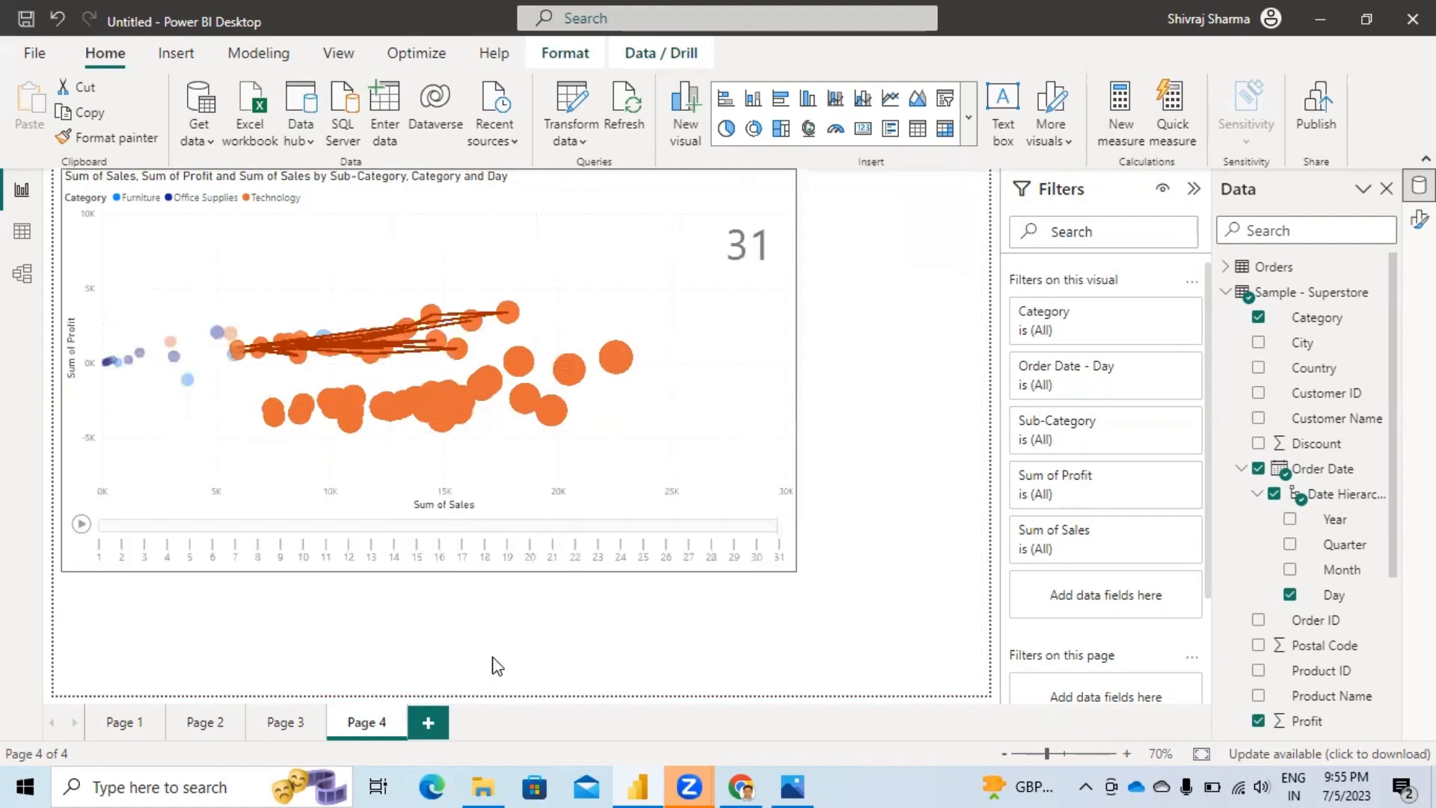
Step: Add Page 5, copy the Page 1 bar chart onto it and shrink it into the page's upper-left area
left_click(430, 720)
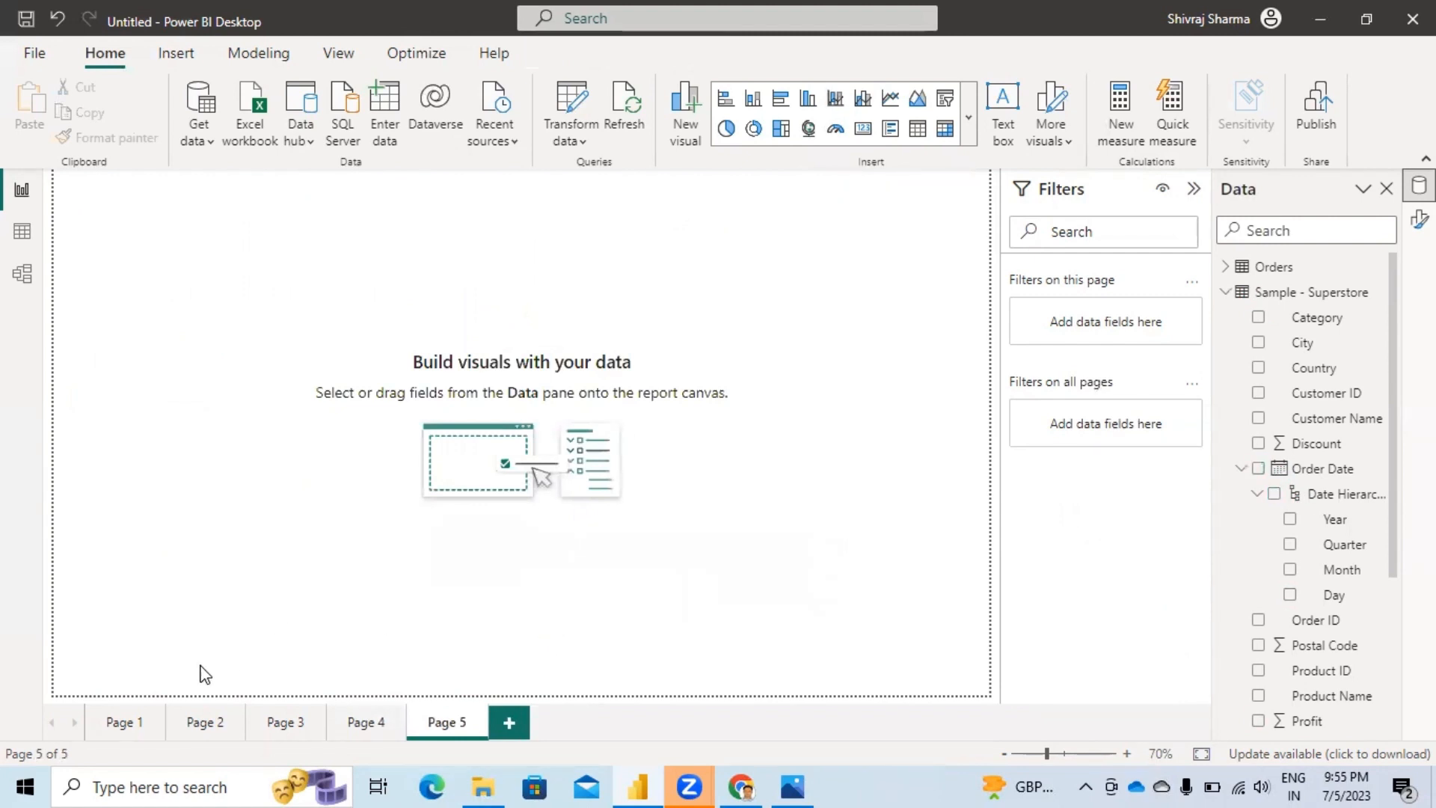
left_click(111, 728)
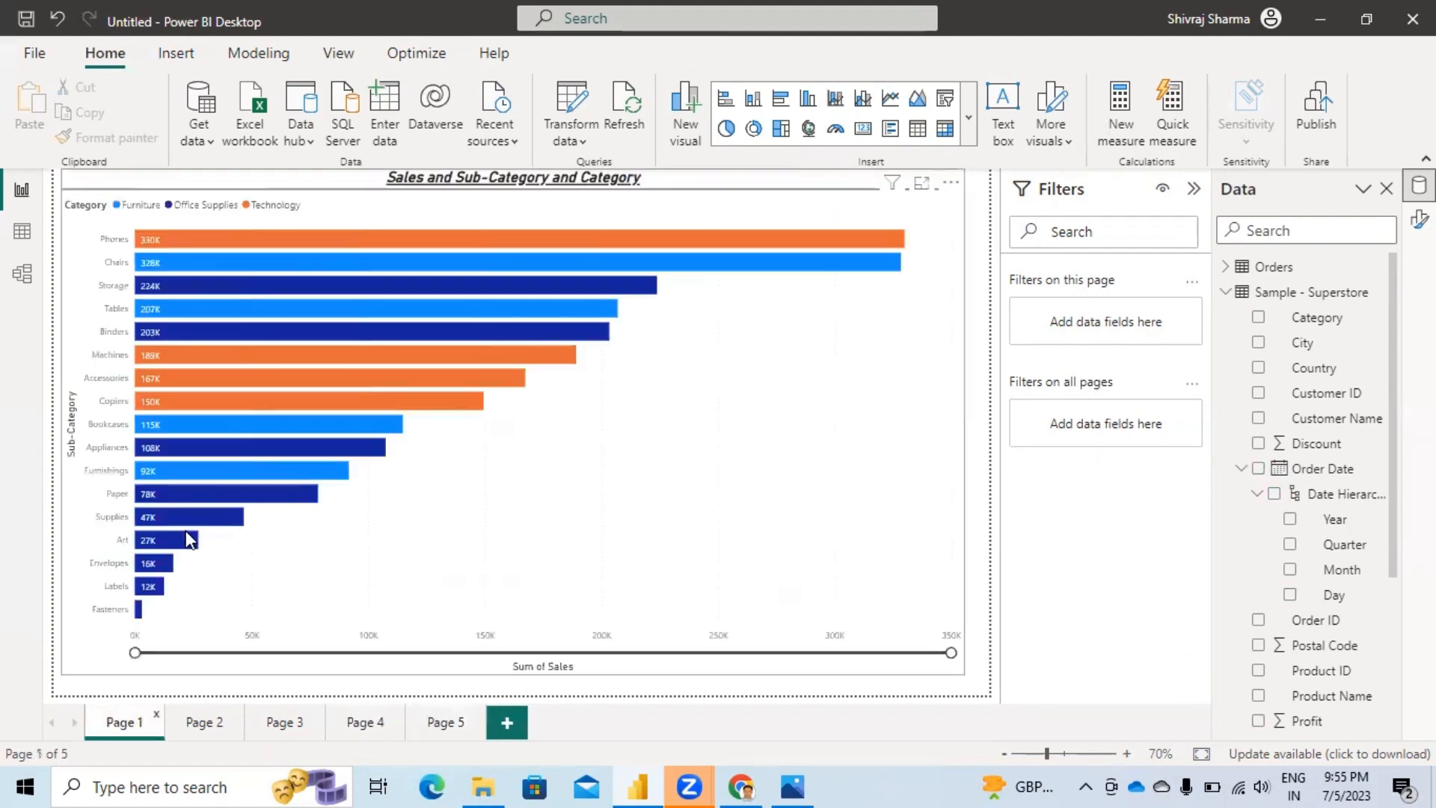
left_click(953, 516)
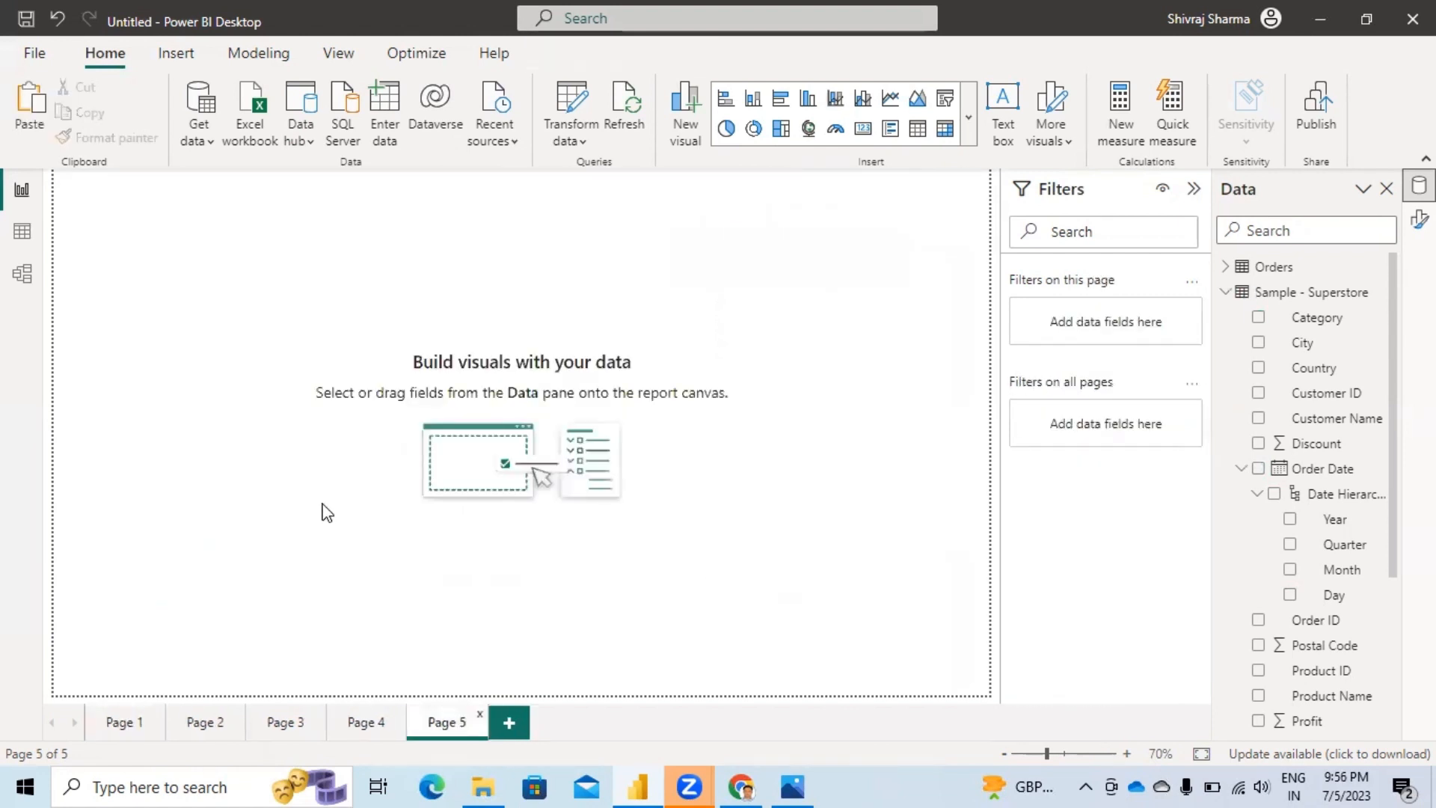
key("ctrl+v")
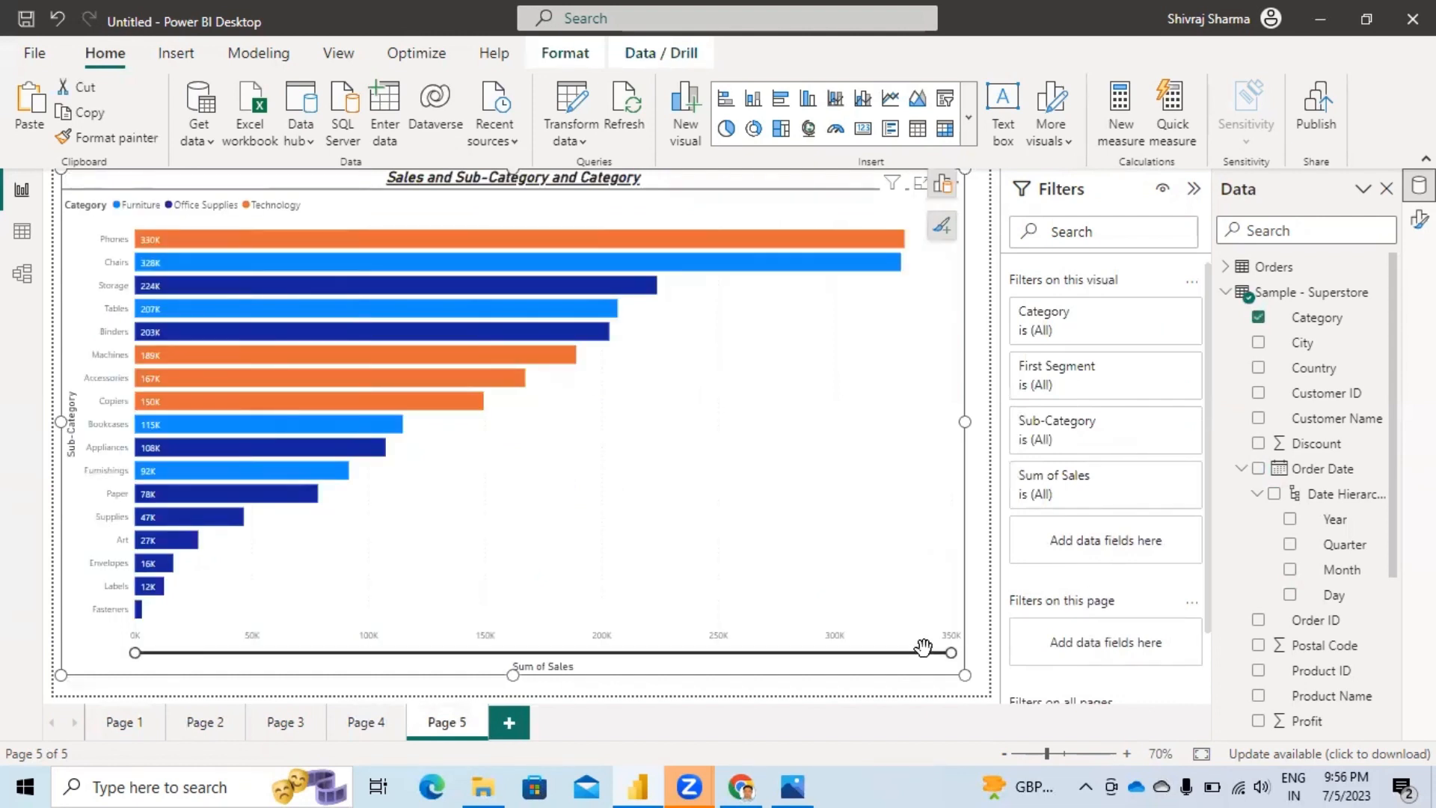
left_click_drag(963, 674, 476, 394)
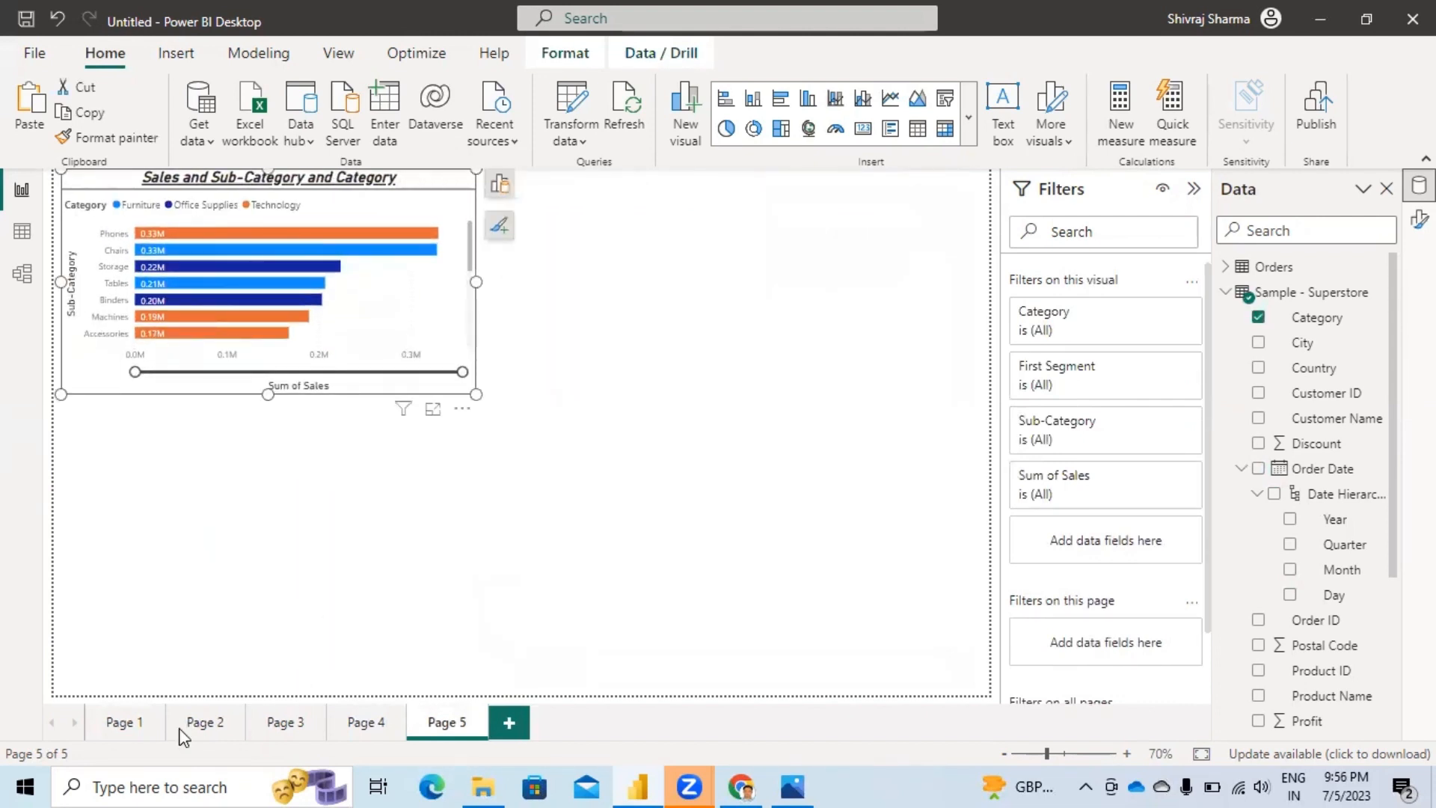
Step: Copy the Sales by Category pie chart from Page 2 to Page 5 and shrink it into the page's lower-right area
left_click(198, 724)
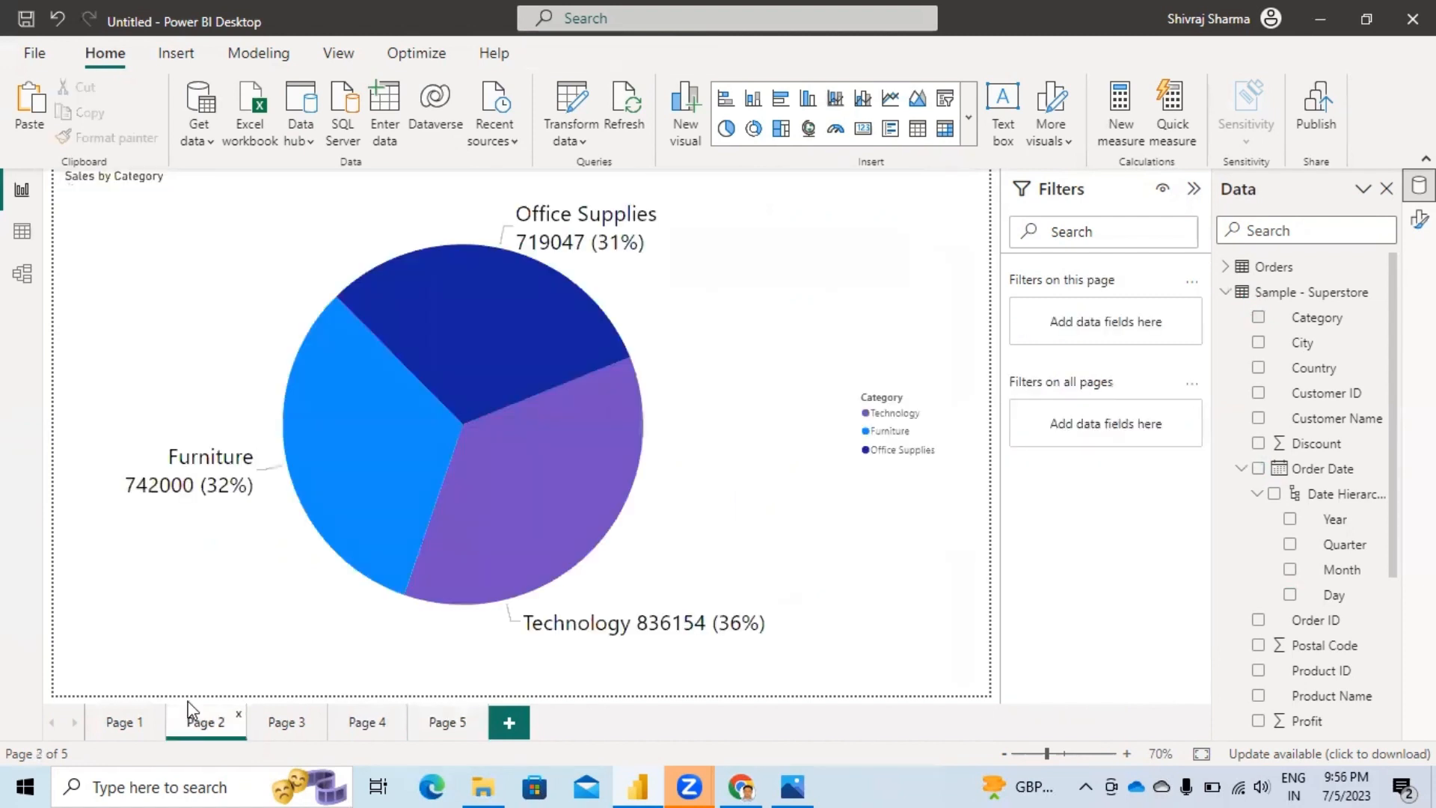
left_click(796, 313)
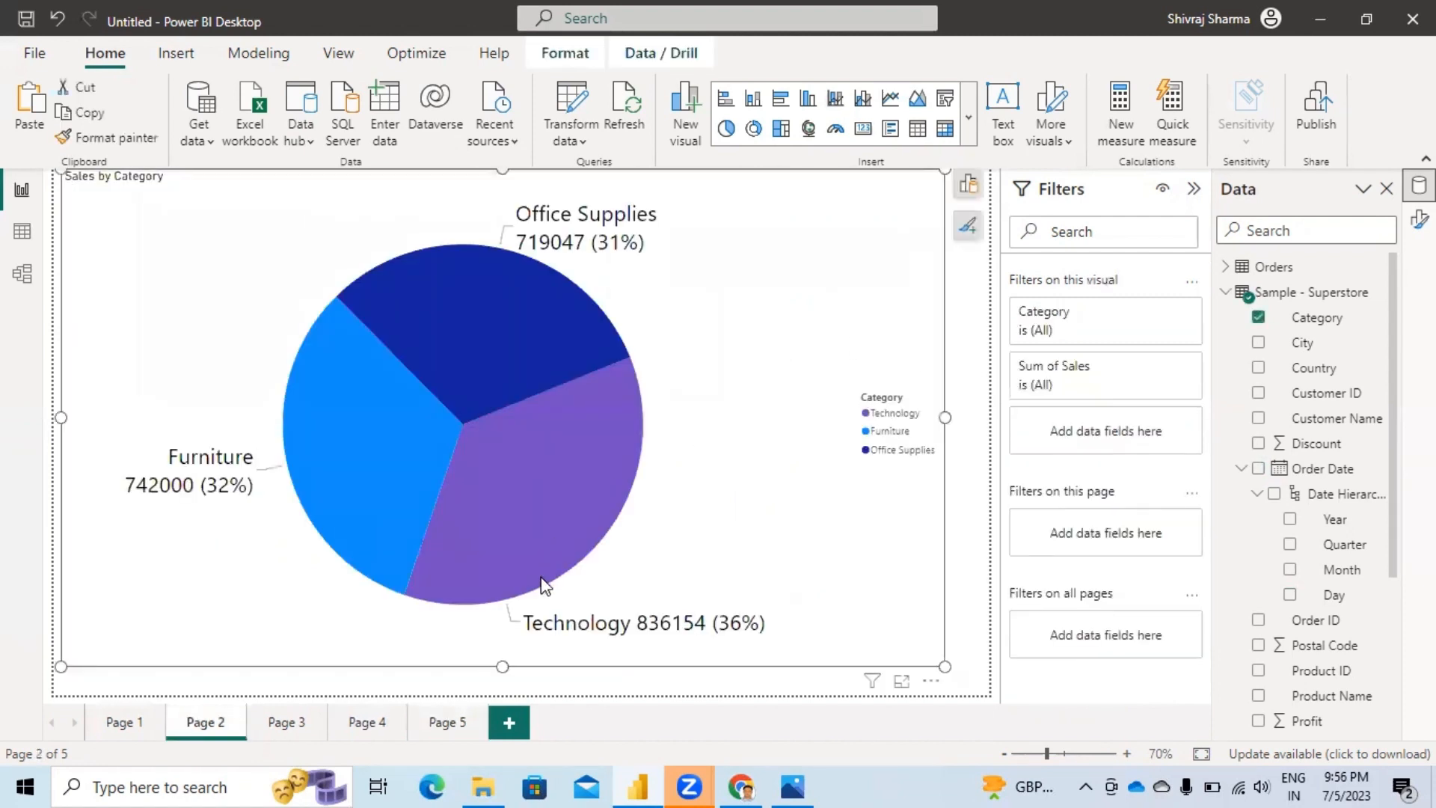
left_click(460, 724)
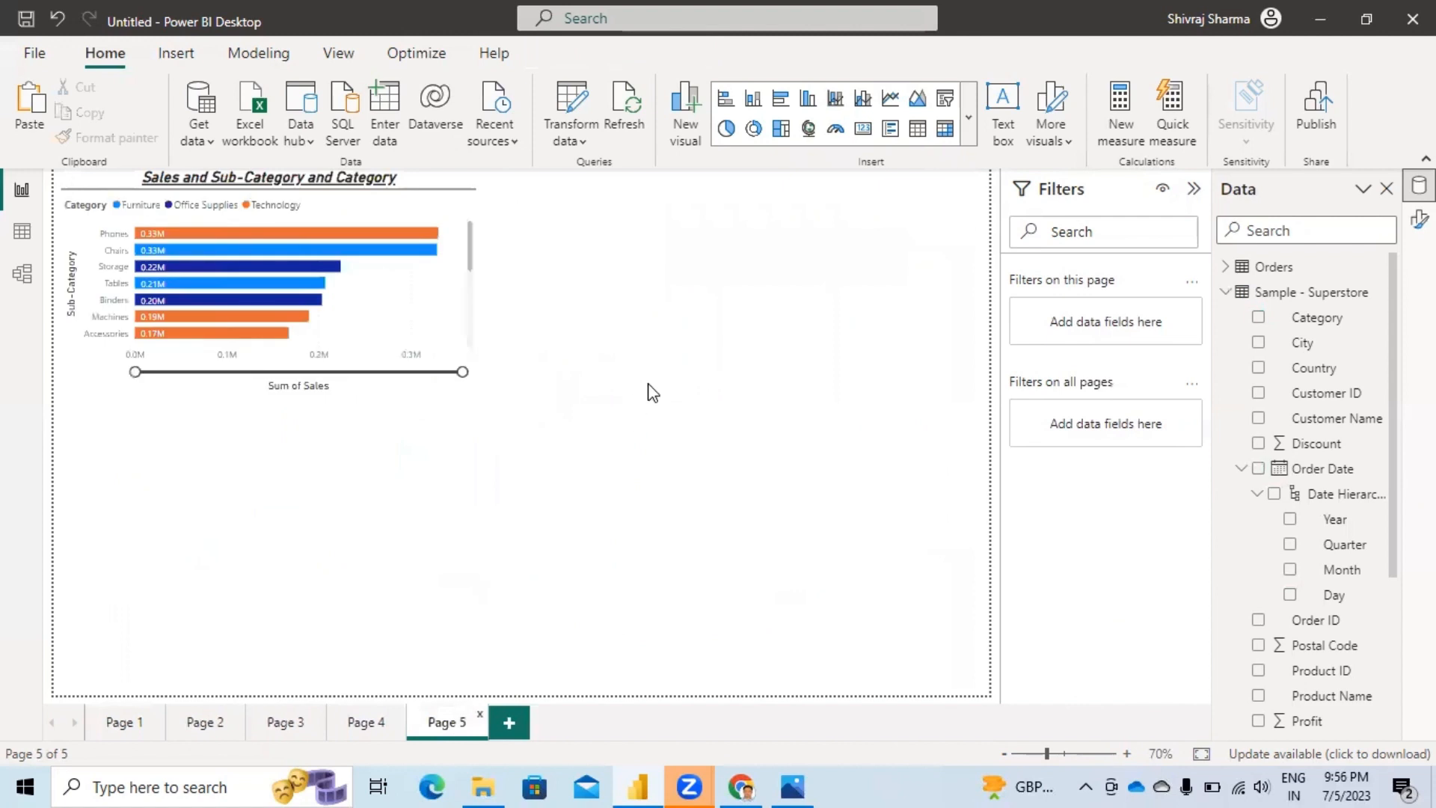
key("ctrl+v")
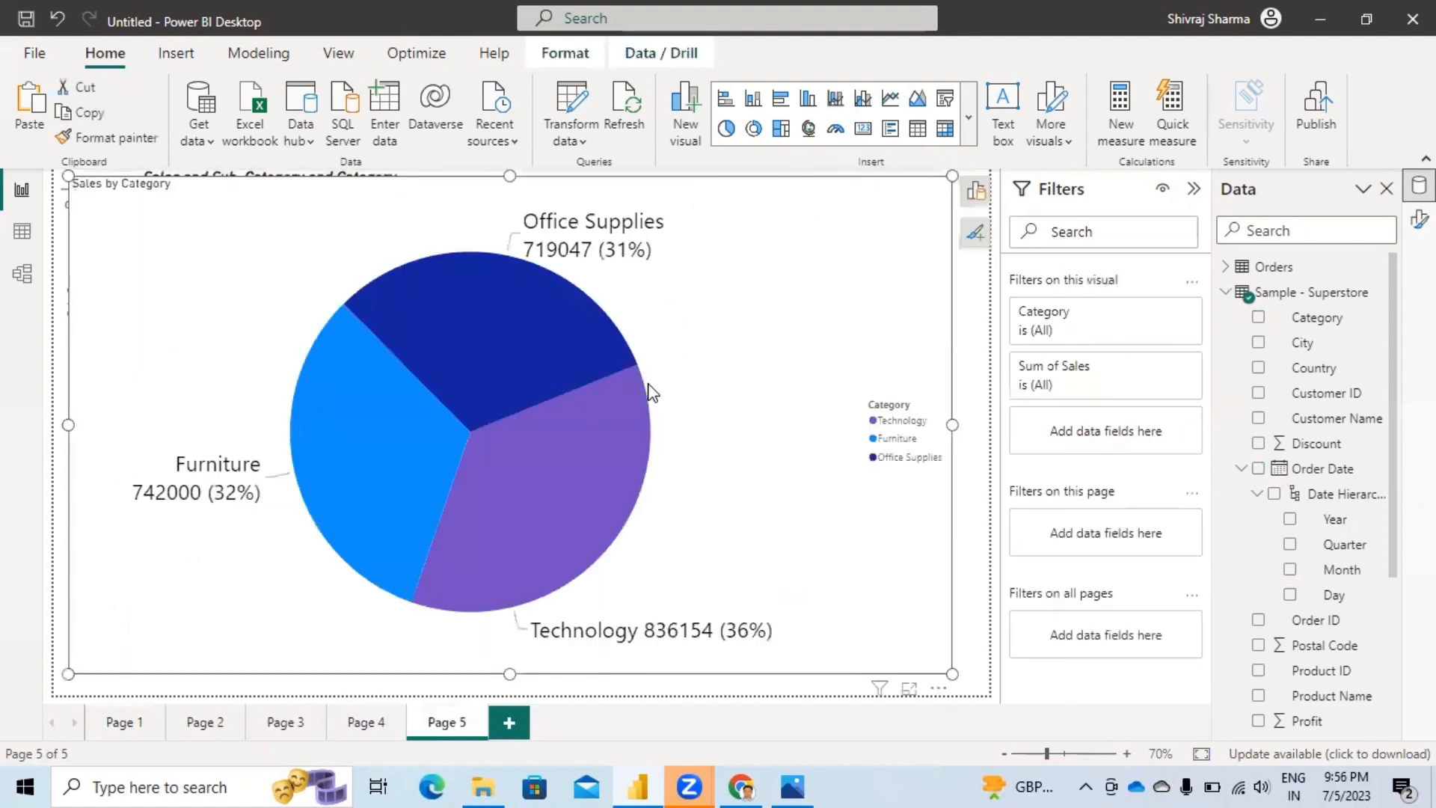
left_click_drag(66, 177, 627, 488)
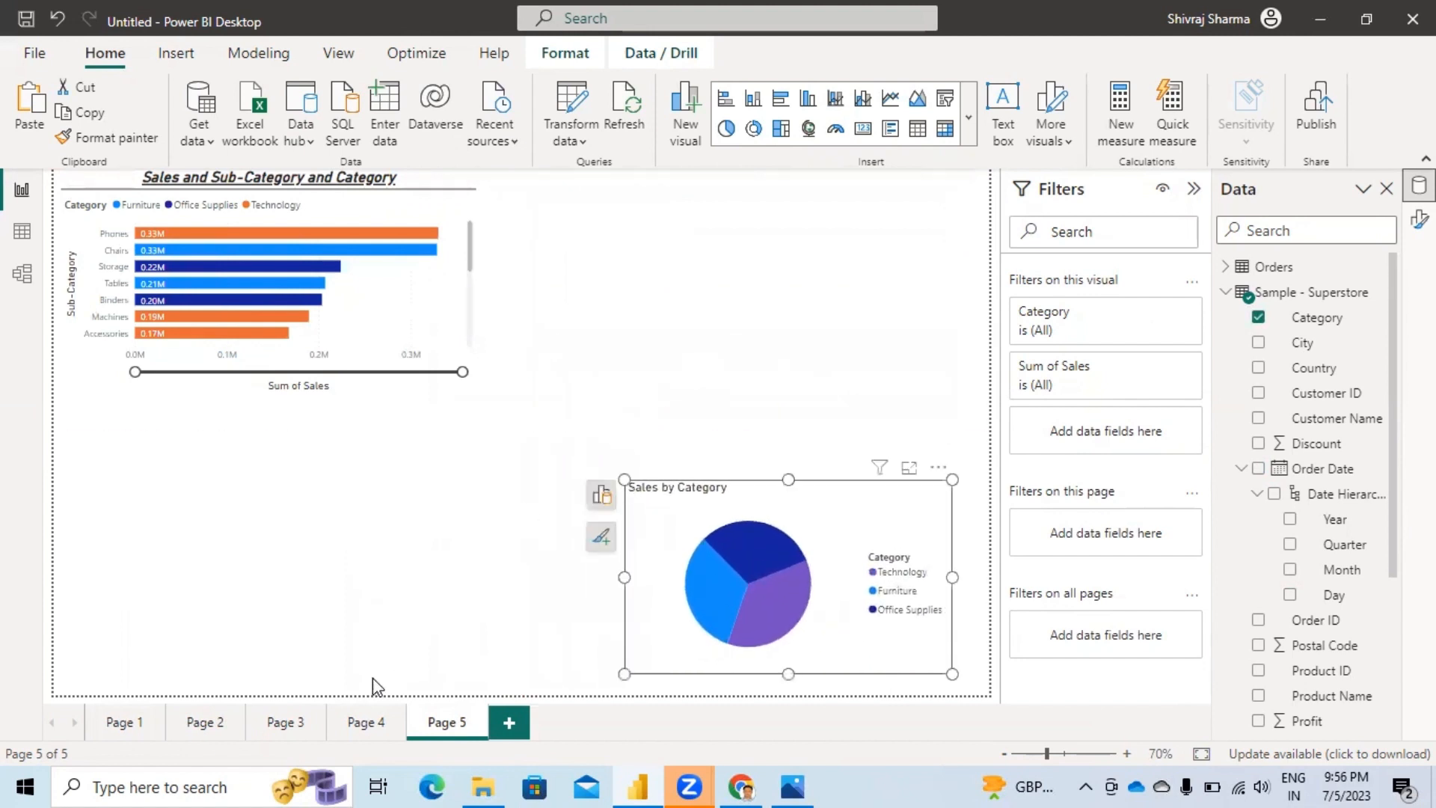
Step: Copy the treemap from Page 3 to Page 5 and place it directly below the bar chart
left_click(267, 724)
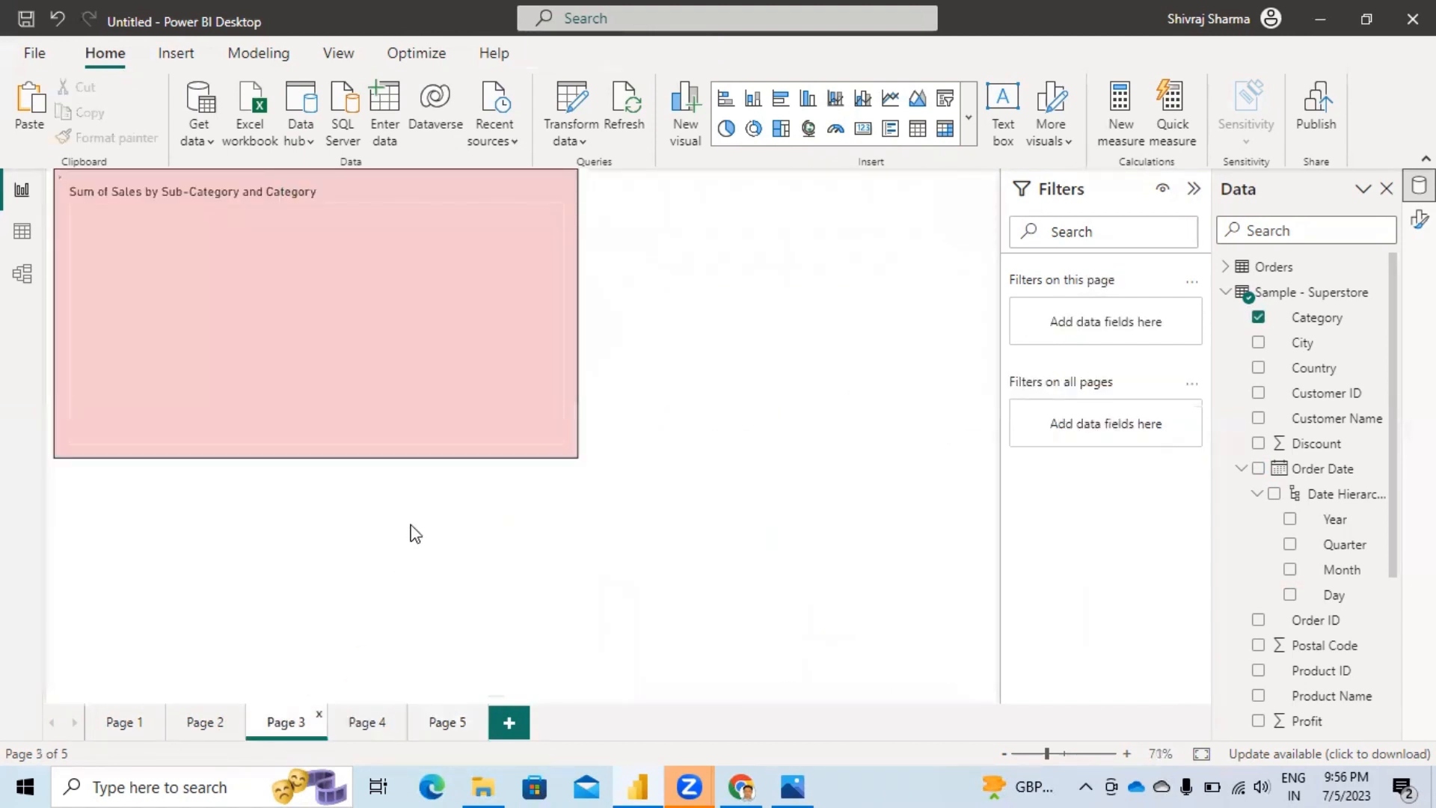
left_click(531, 176)
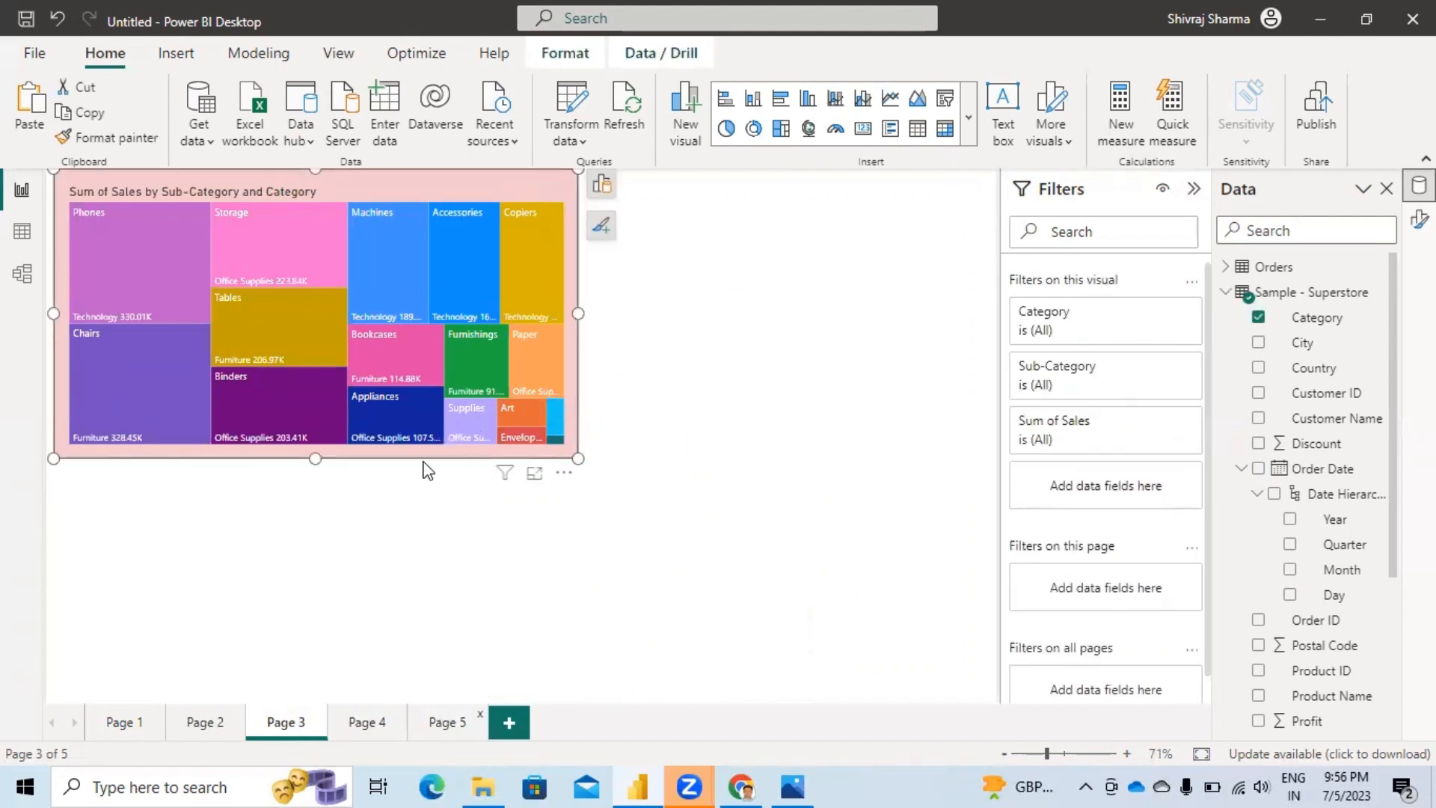
left_click(458, 724)
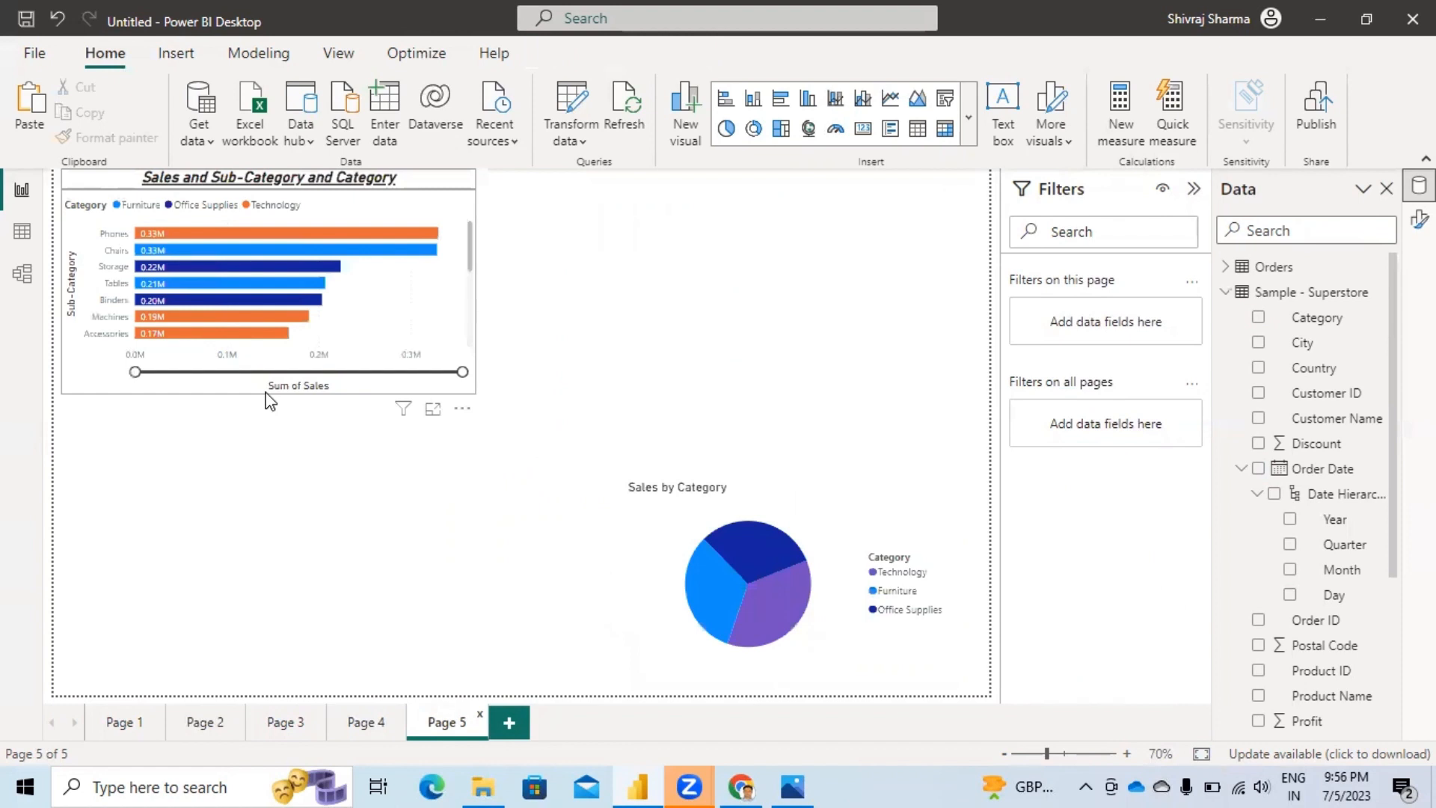
key("ctrl+v")
left_click_drag(362, 186, 373, 427)
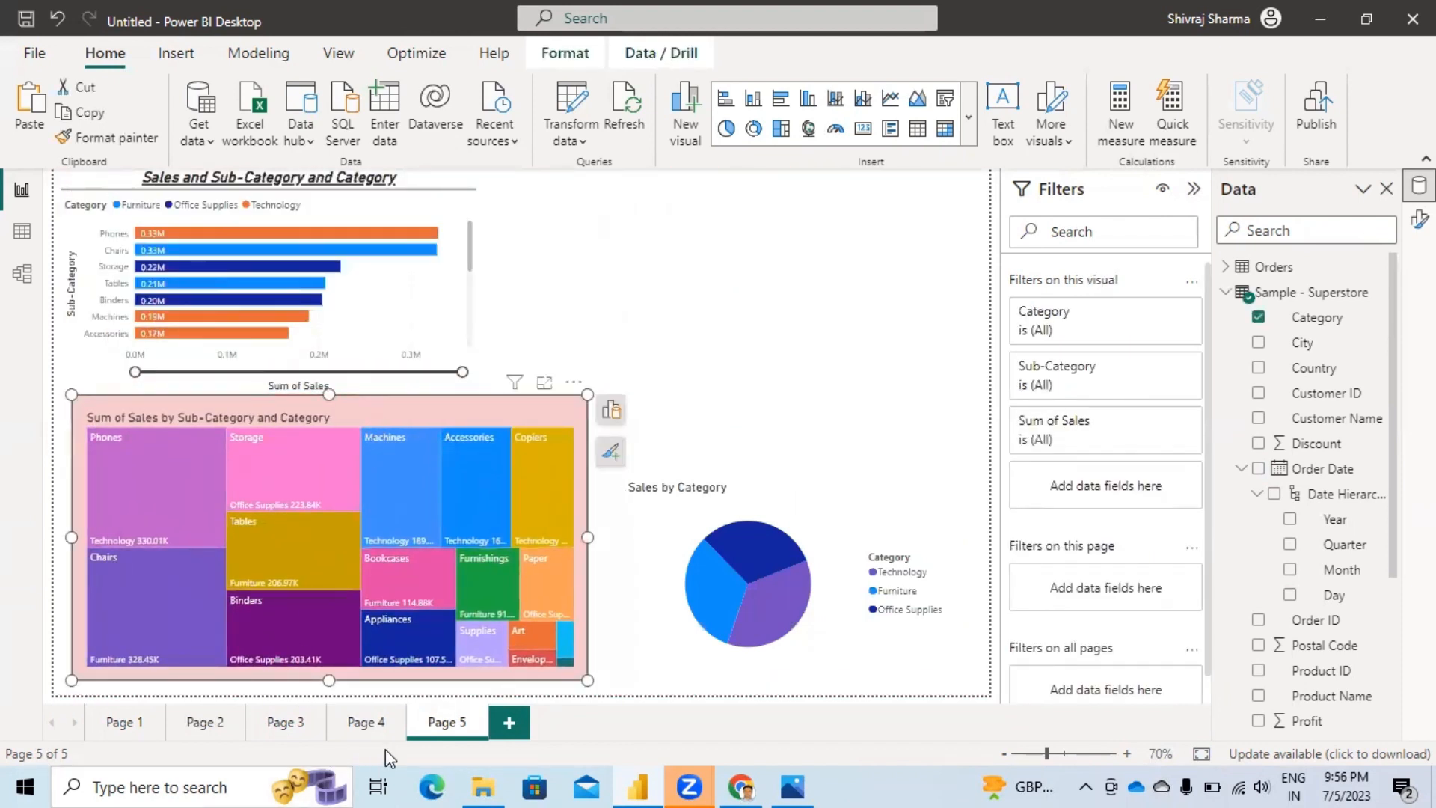
Step: Copy the scatter chart from Page 4 to Page 5, shrink it and place it above the pie chart at the page's right edge
left_click(351, 721)
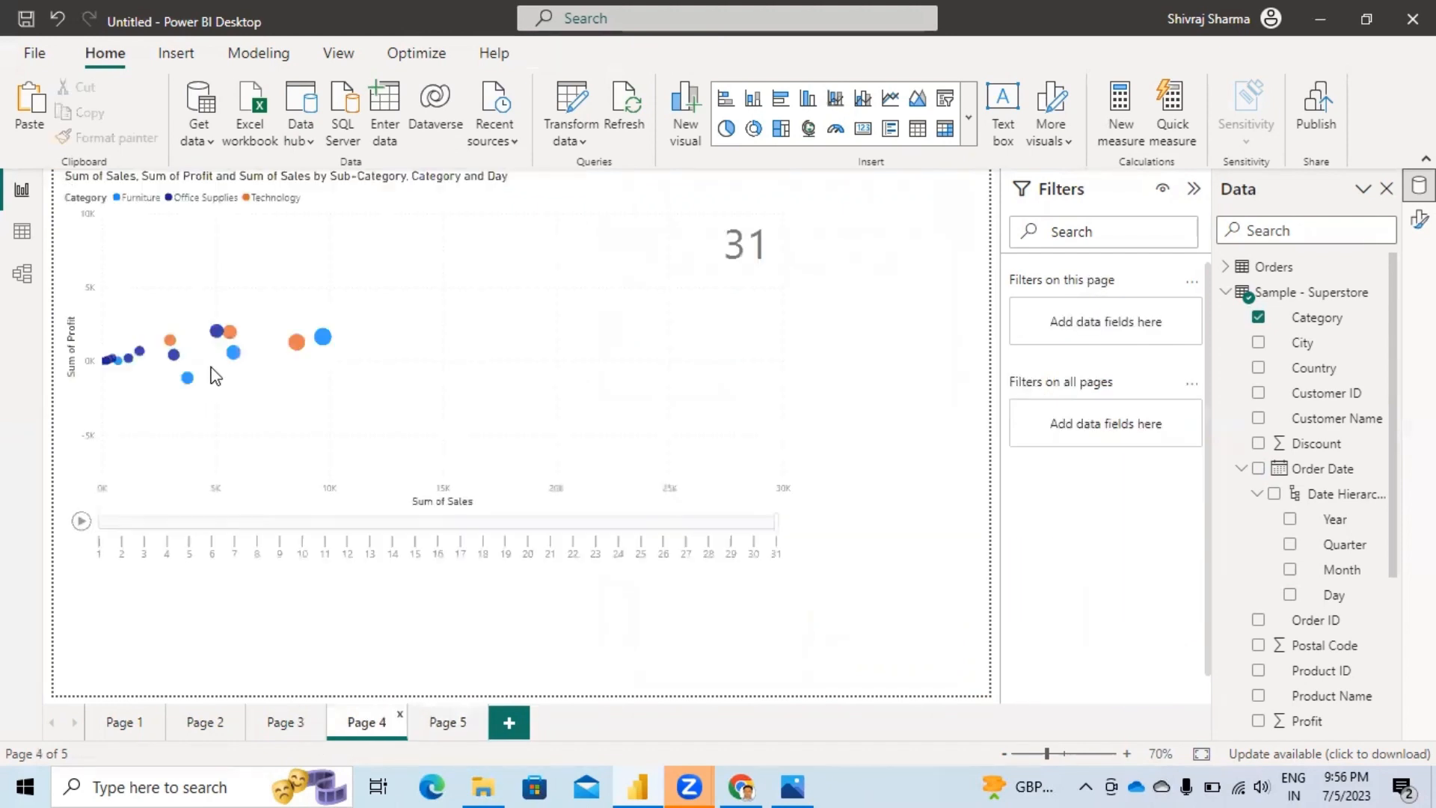
left_click(697, 358)
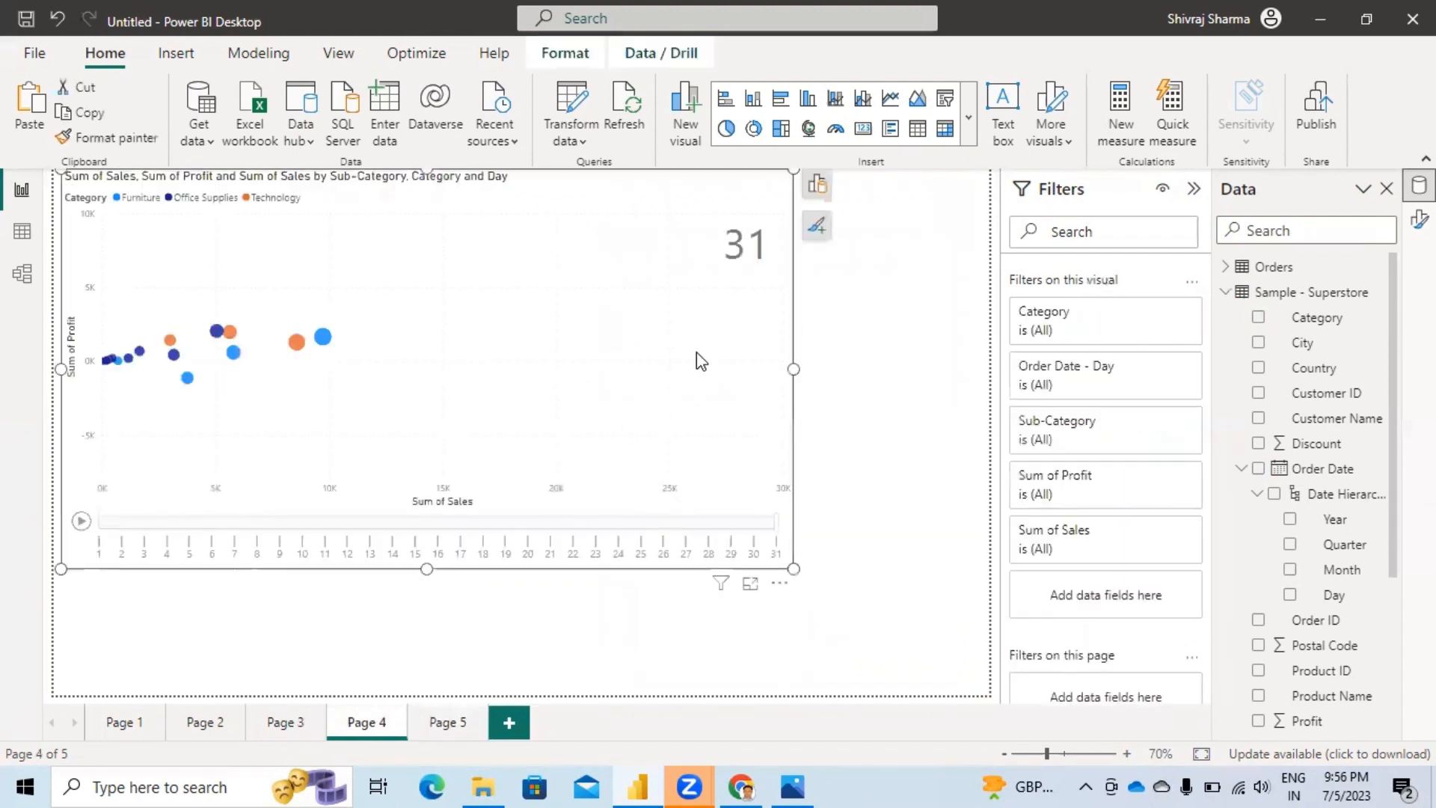
left_click(447, 722)
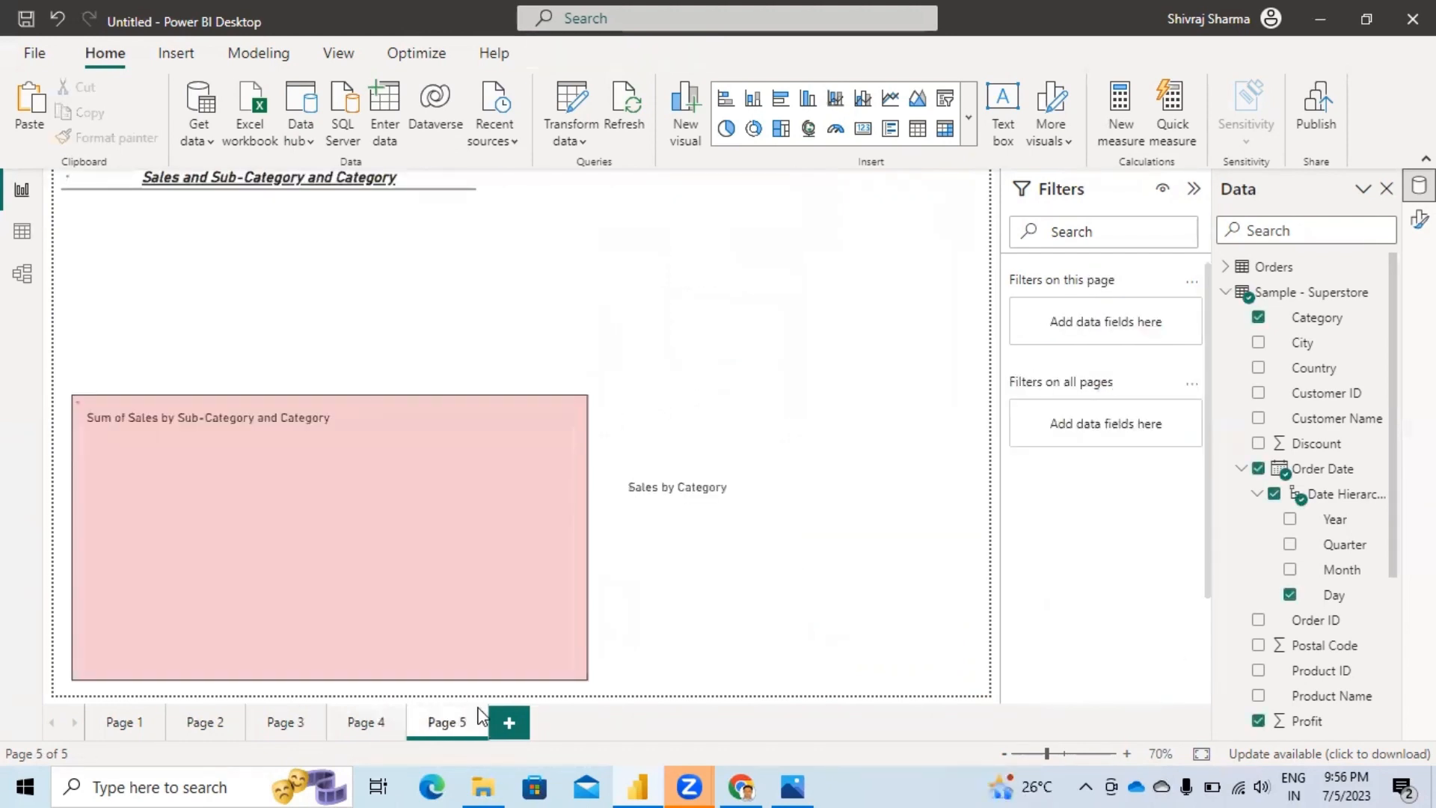
key("ctrl+v")
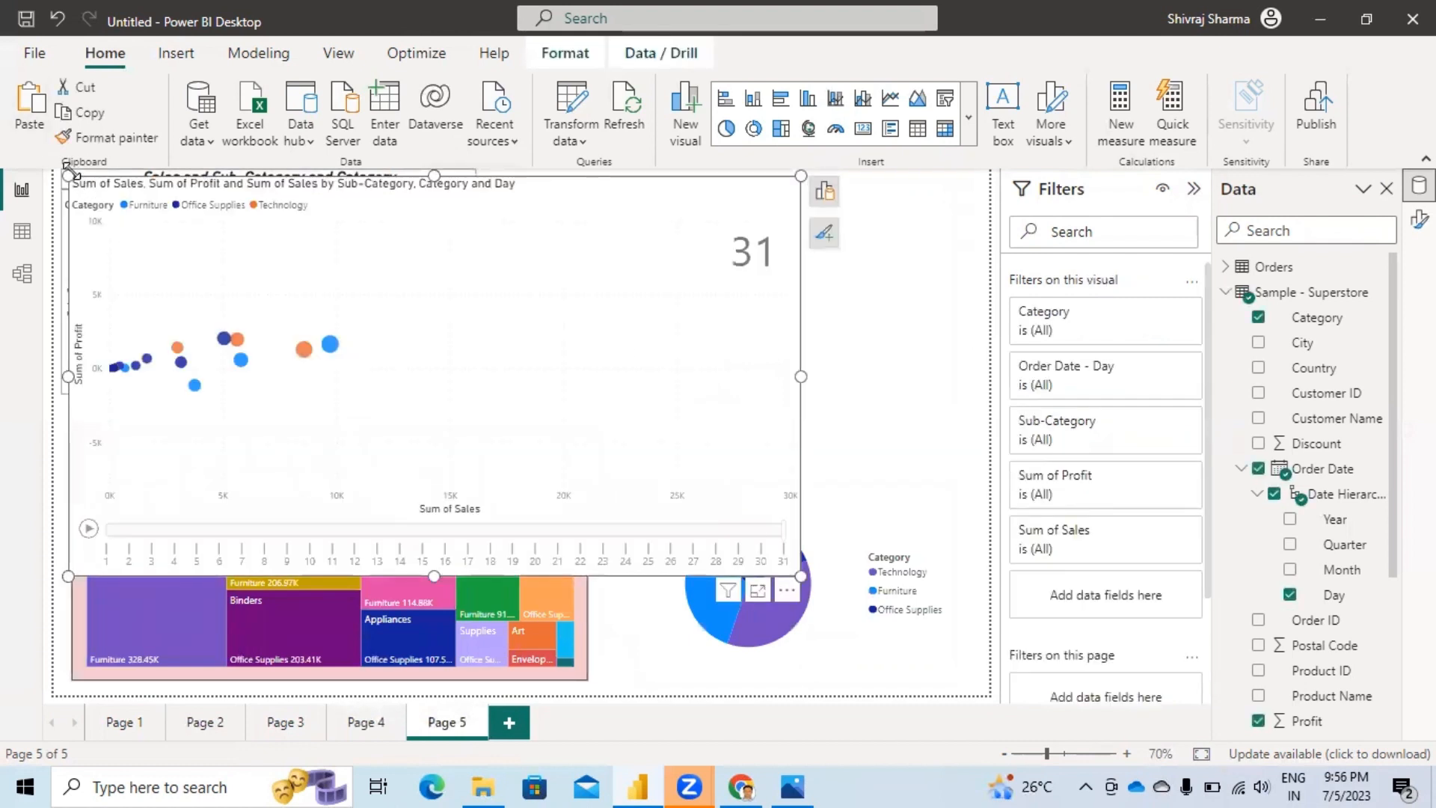
left_click_drag(68, 176, 150, 237)
left_click_drag(480, 352, 483, 363)
left_click_drag(777, 388, 965, 243)
left_click_drag(874, 315, 872, 316)
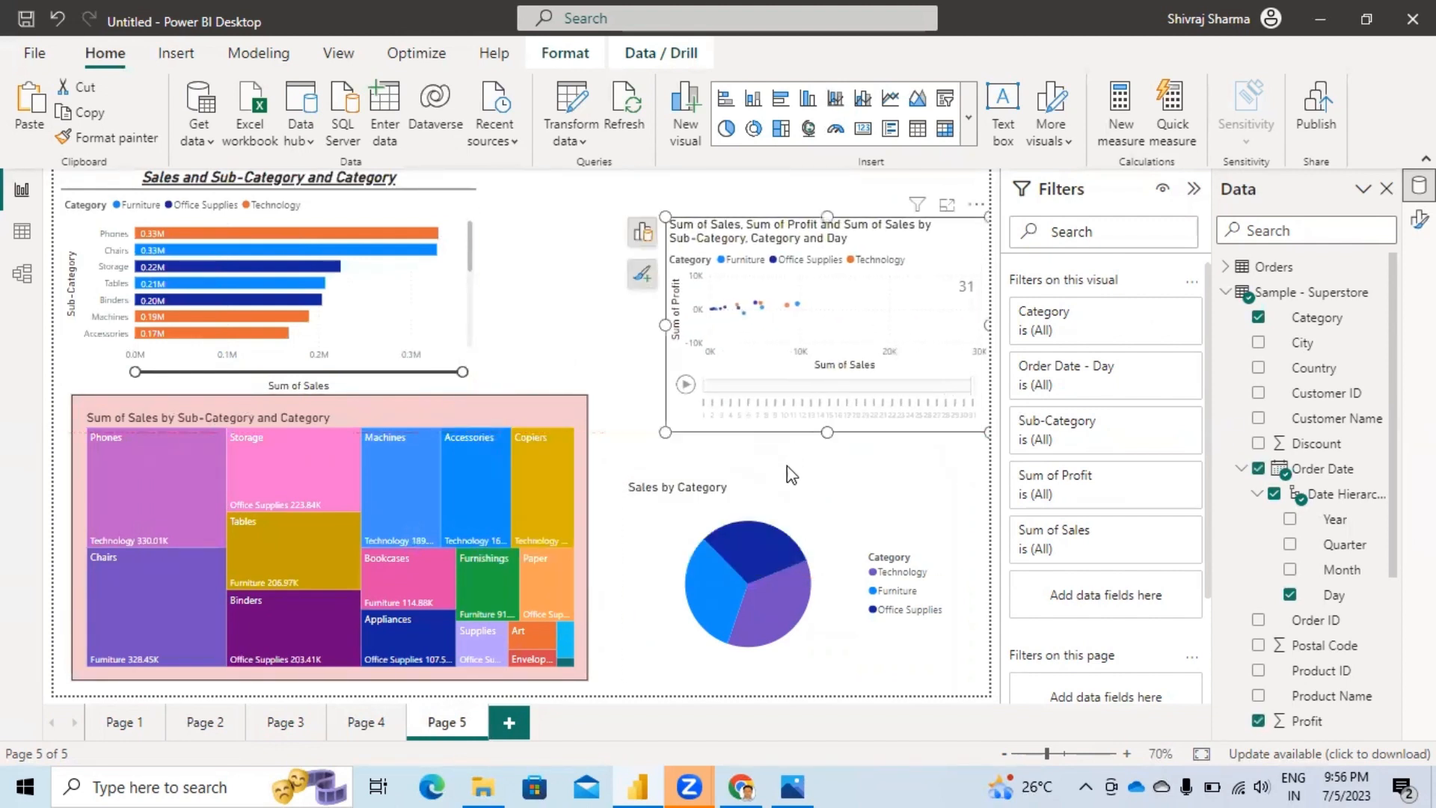
Step: Fit the pie chart directly below the scatter chart, enlarge it to the page bottom and widen the scatter chart leftwards to the treemap's edge
left_click(771, 542)
left_click_drag(812, 496, 846, 458)
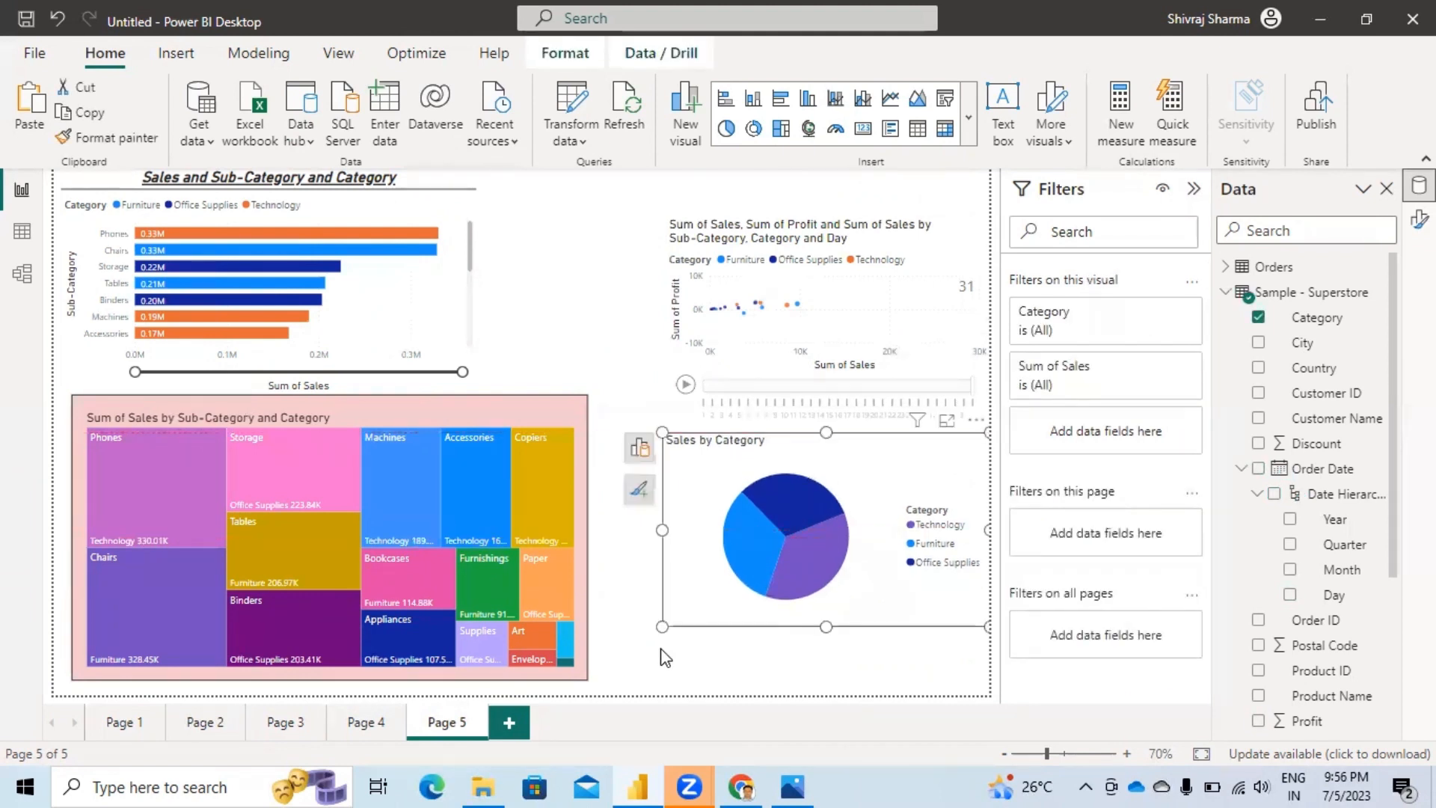
left_click_drag(662, 627, 608, 692)
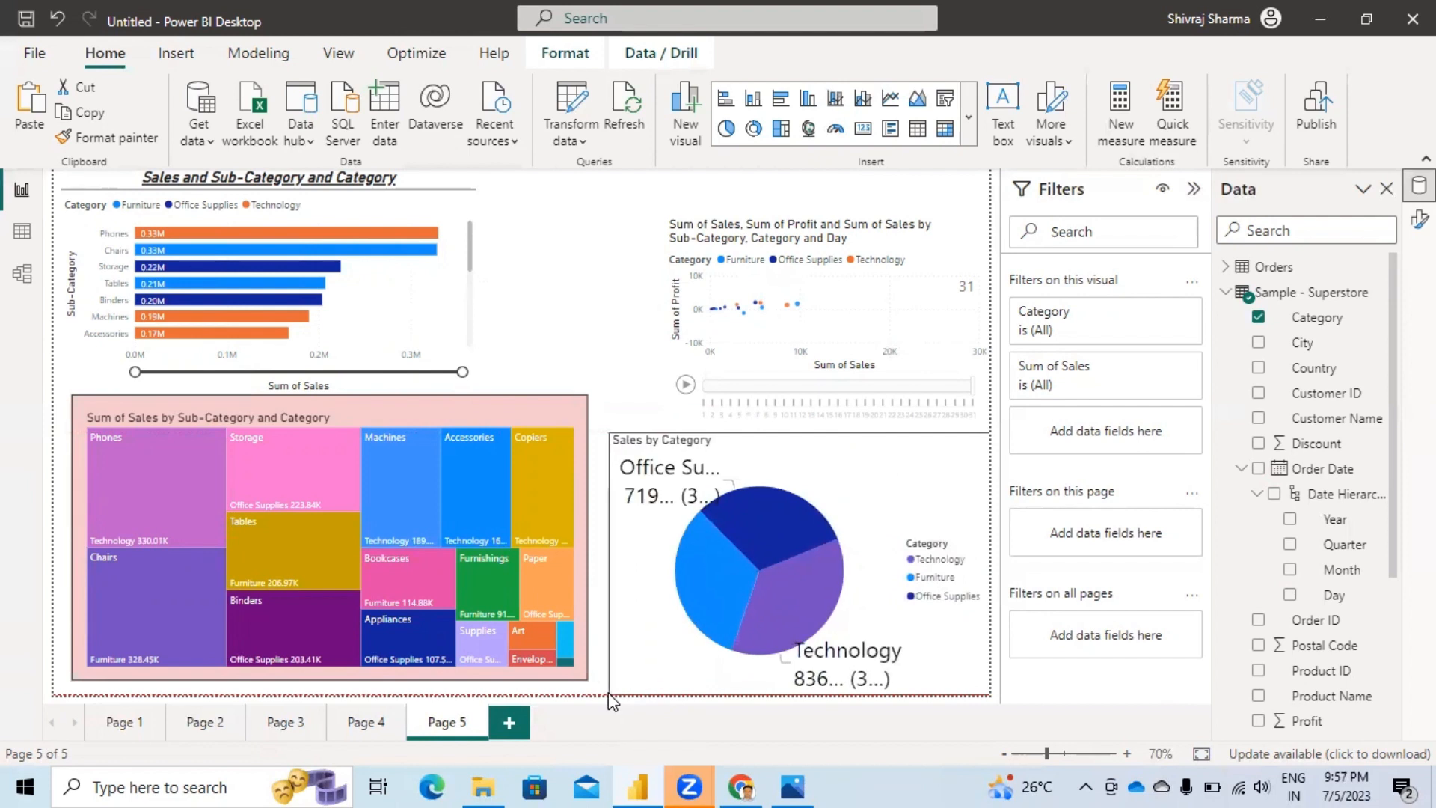
left_click(726, 308)
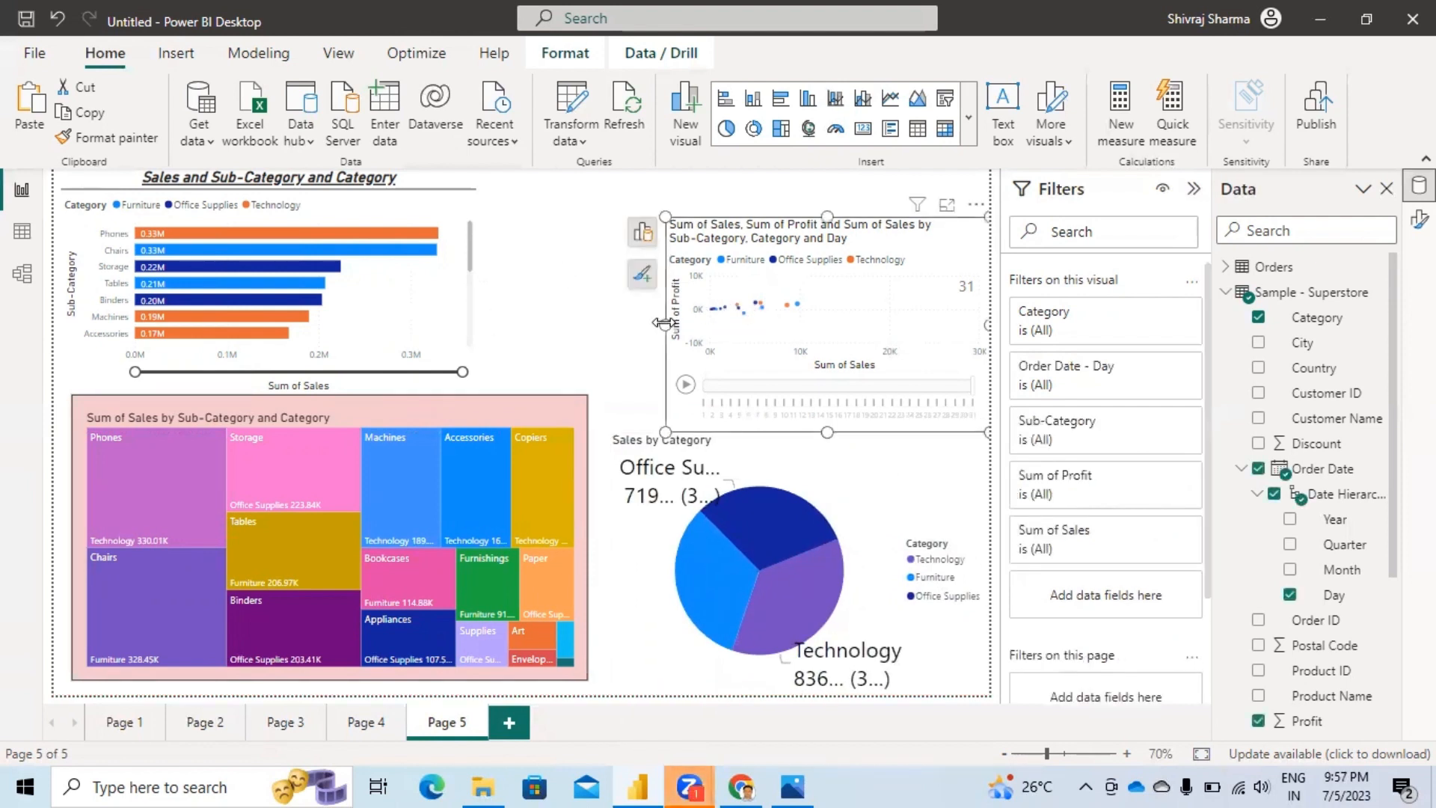
left_click_drag(659, 326, 588, 336)
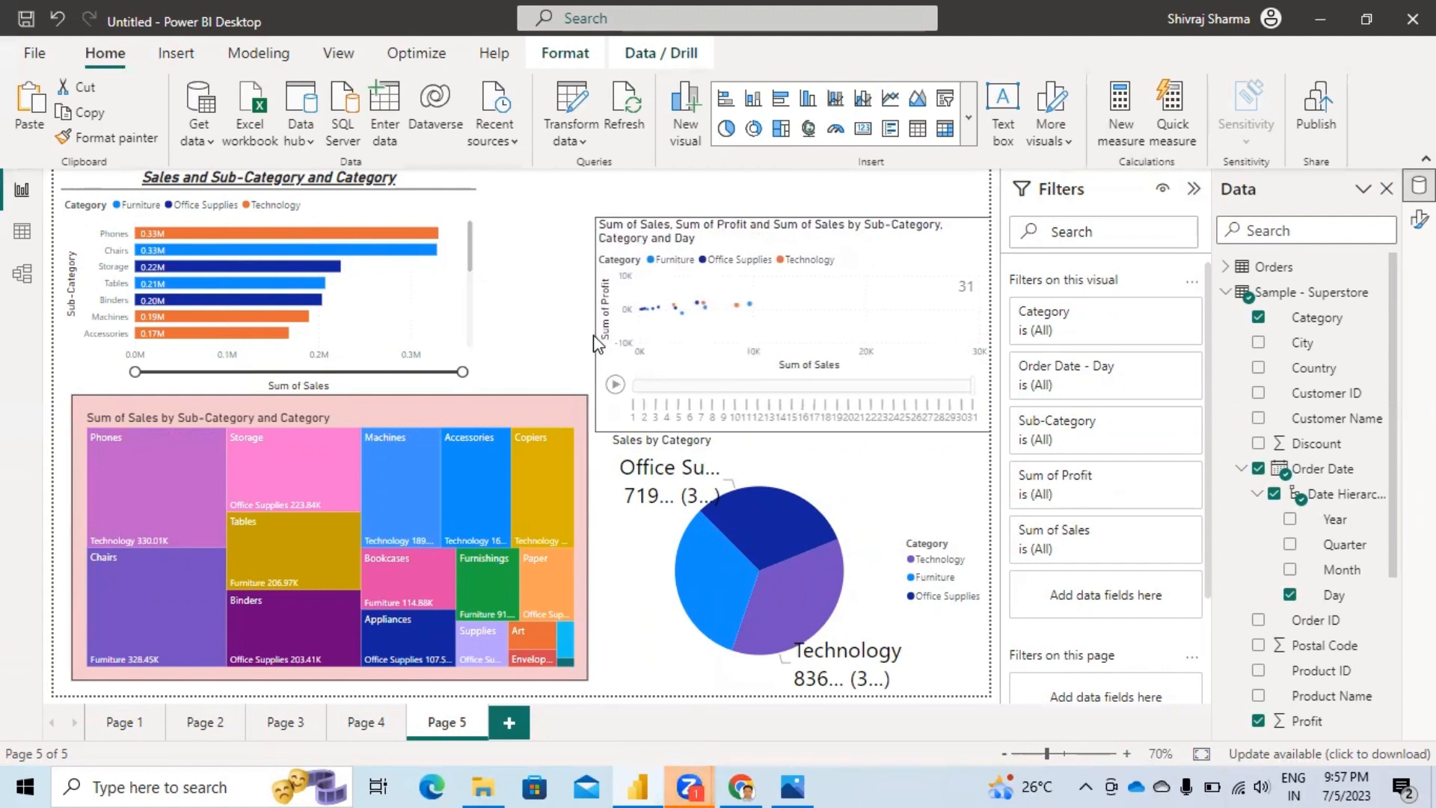
Step: Reduce the treemap's height and width to free the page's left margin, and fit the bar chart directly above it with matching side edges
left_click(279, 400)
left_click_drag(330, 396, 336, 427)
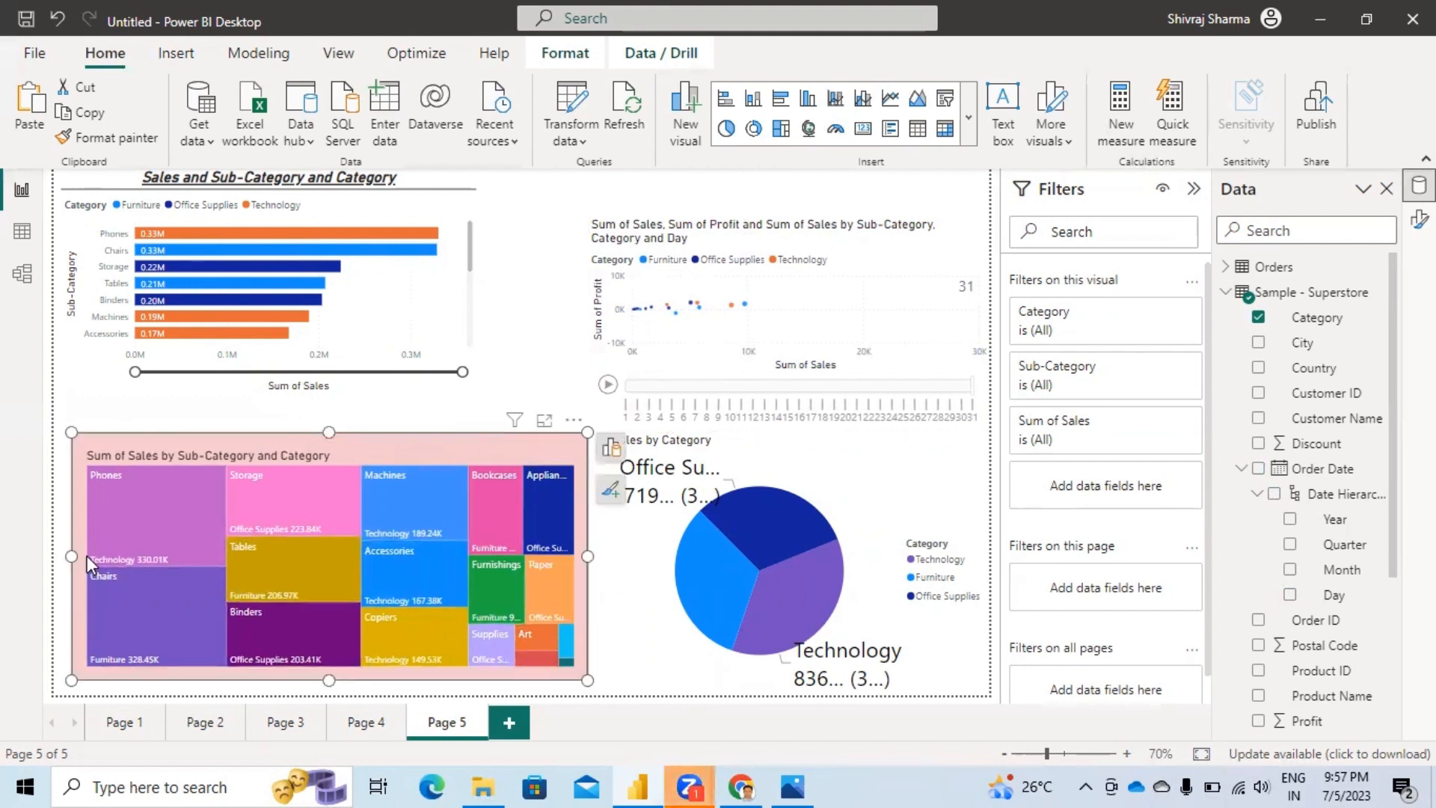
left_click_drag(87, 555, 187, 558)
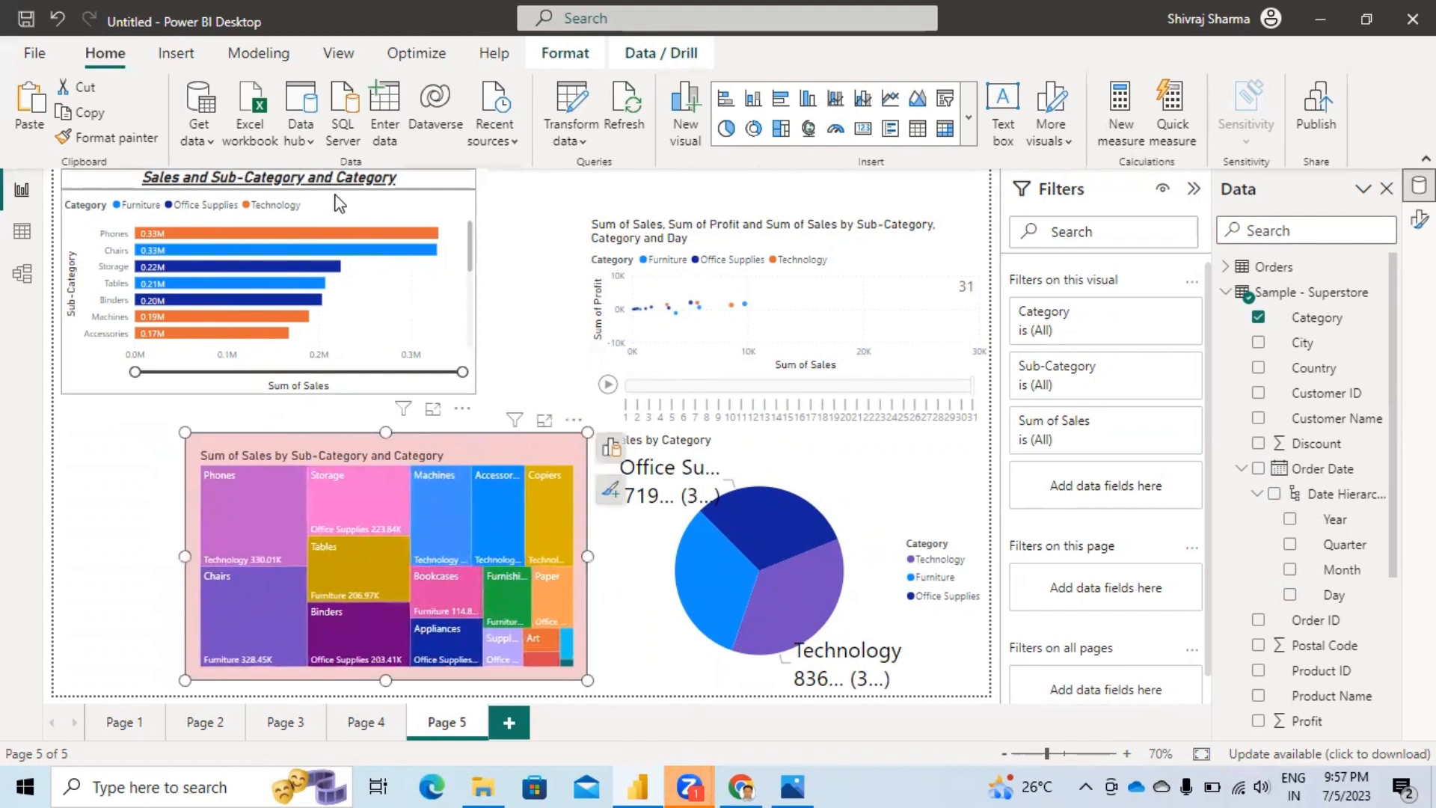
mouse_move(363, 210)
left_mouse_down()
mouse_move(448, 239)
mouse_move(383, 224)
left_mouse_up()
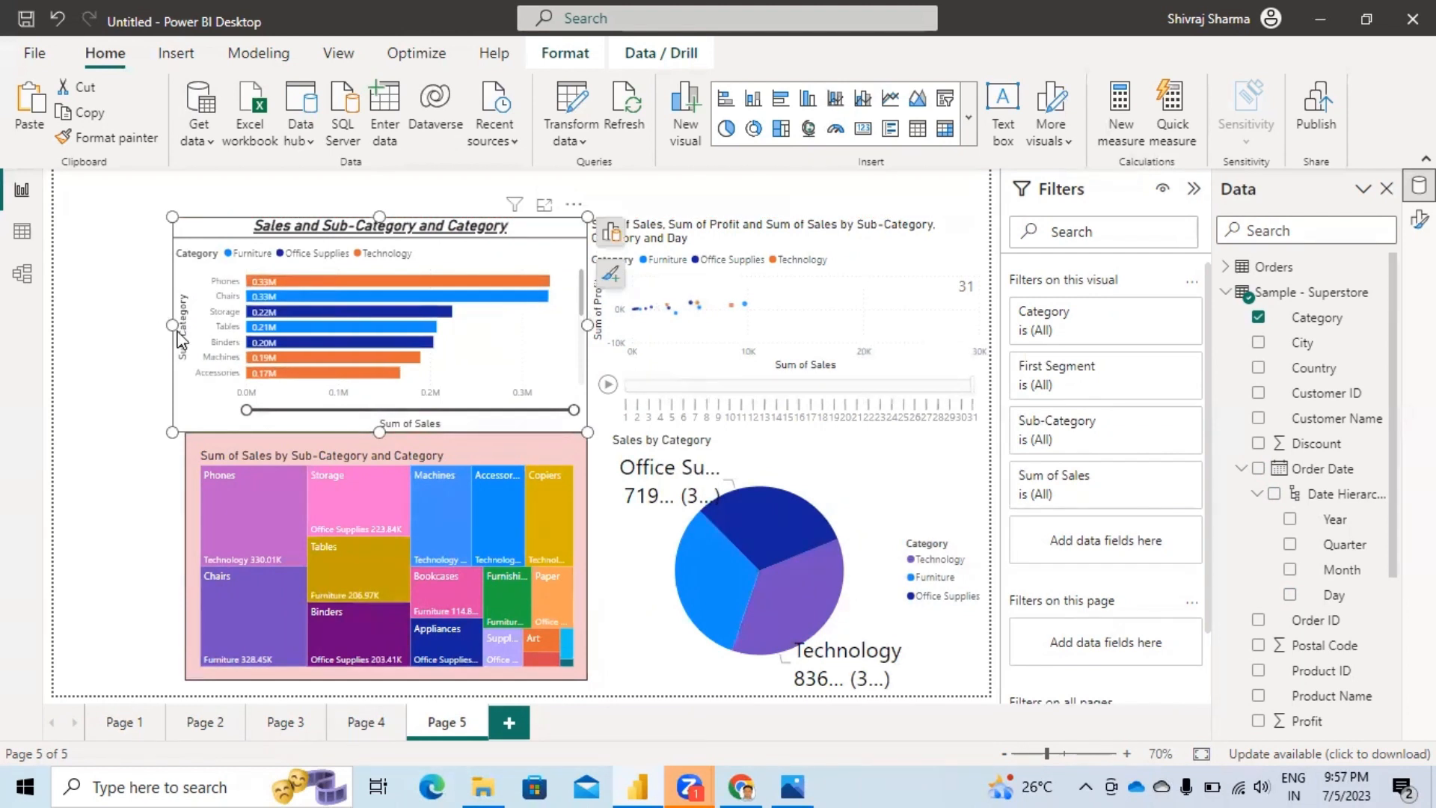
left_click_drag(177, 333, 187, 341)
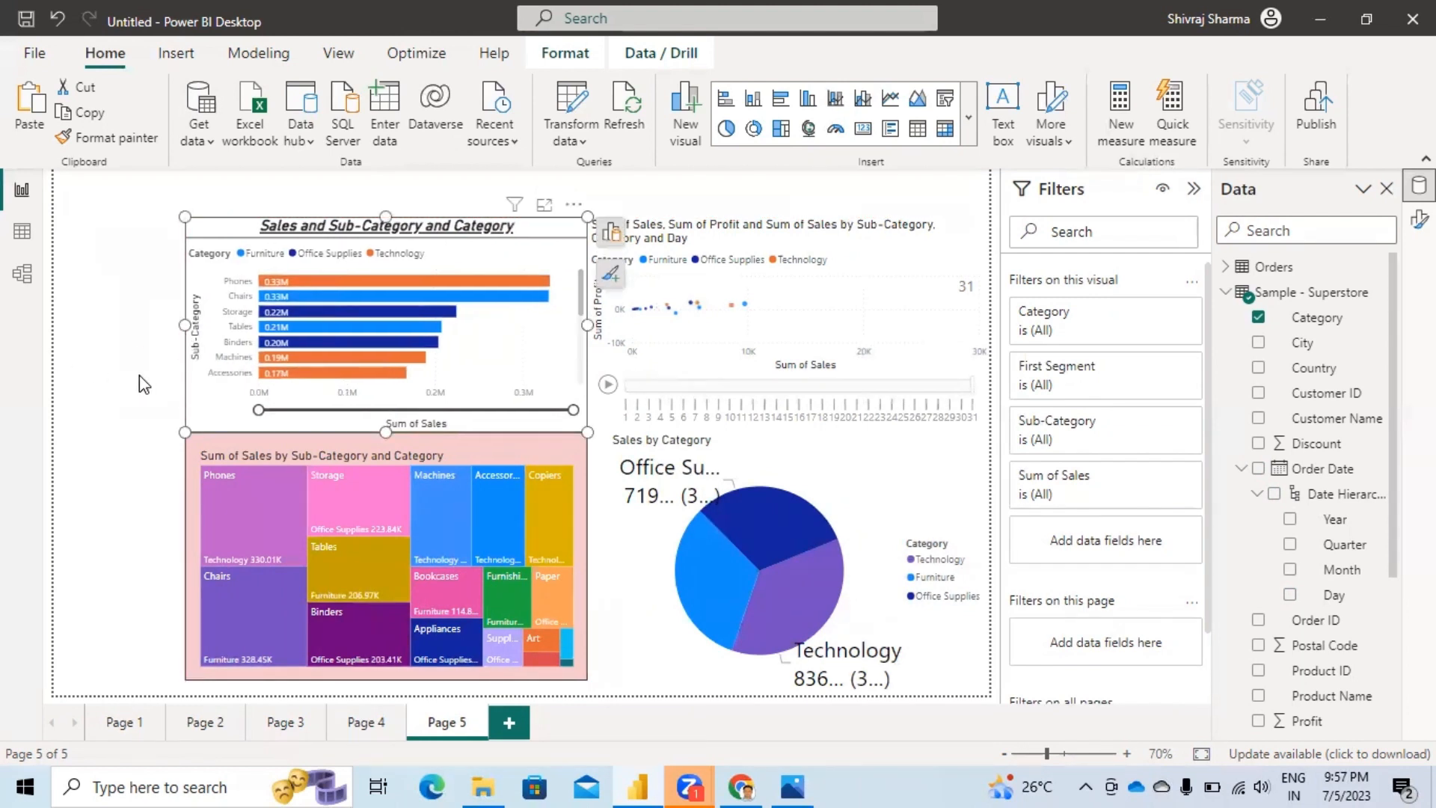
left_click(109, 366)
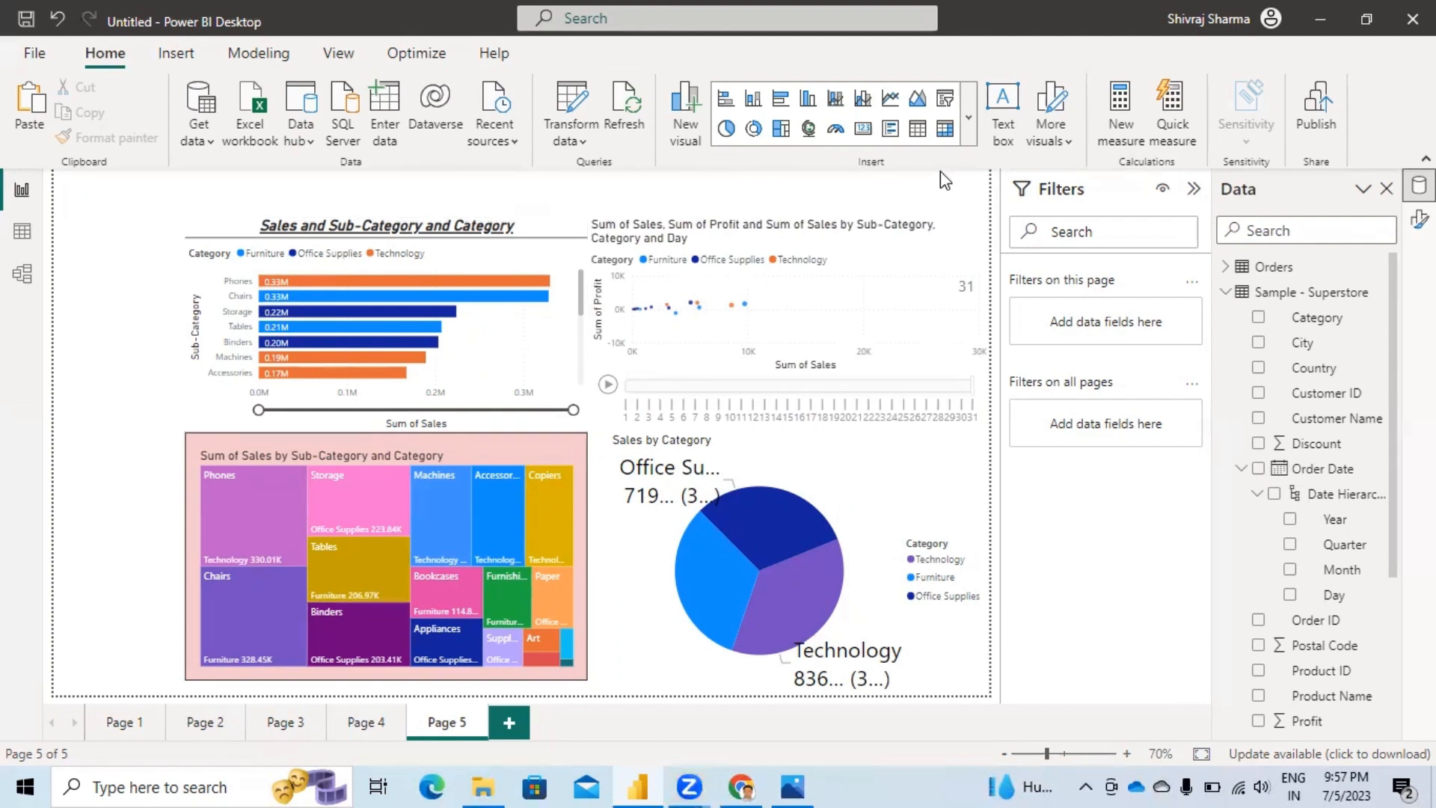
Step: Insert a Category slicer on Page 5 and size it to fit the free margin beside the bar chart, just tall enough for its items
left_click(973, 135)
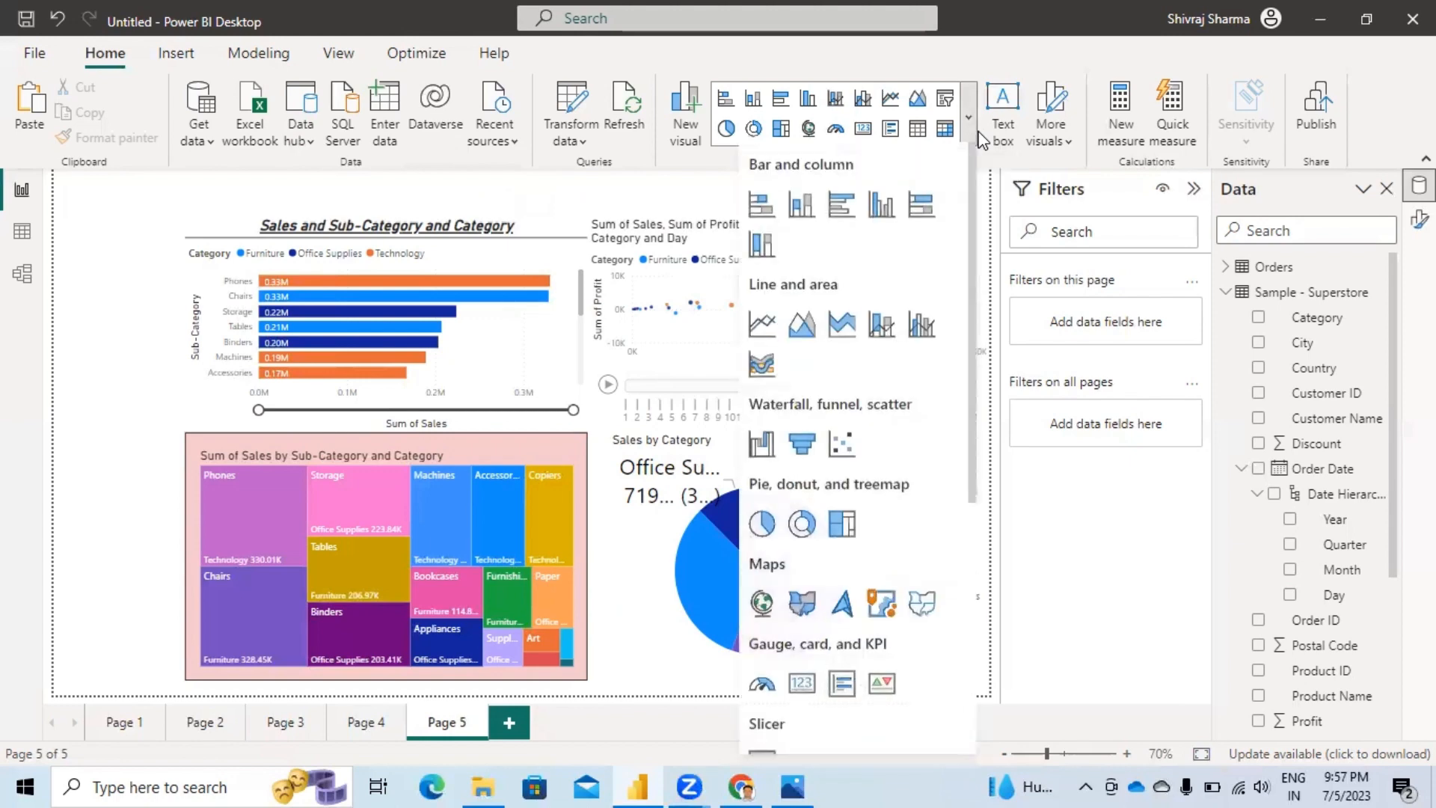
scroll(836, 425, "down", 1)
scroll(835, 424, "down", 4)
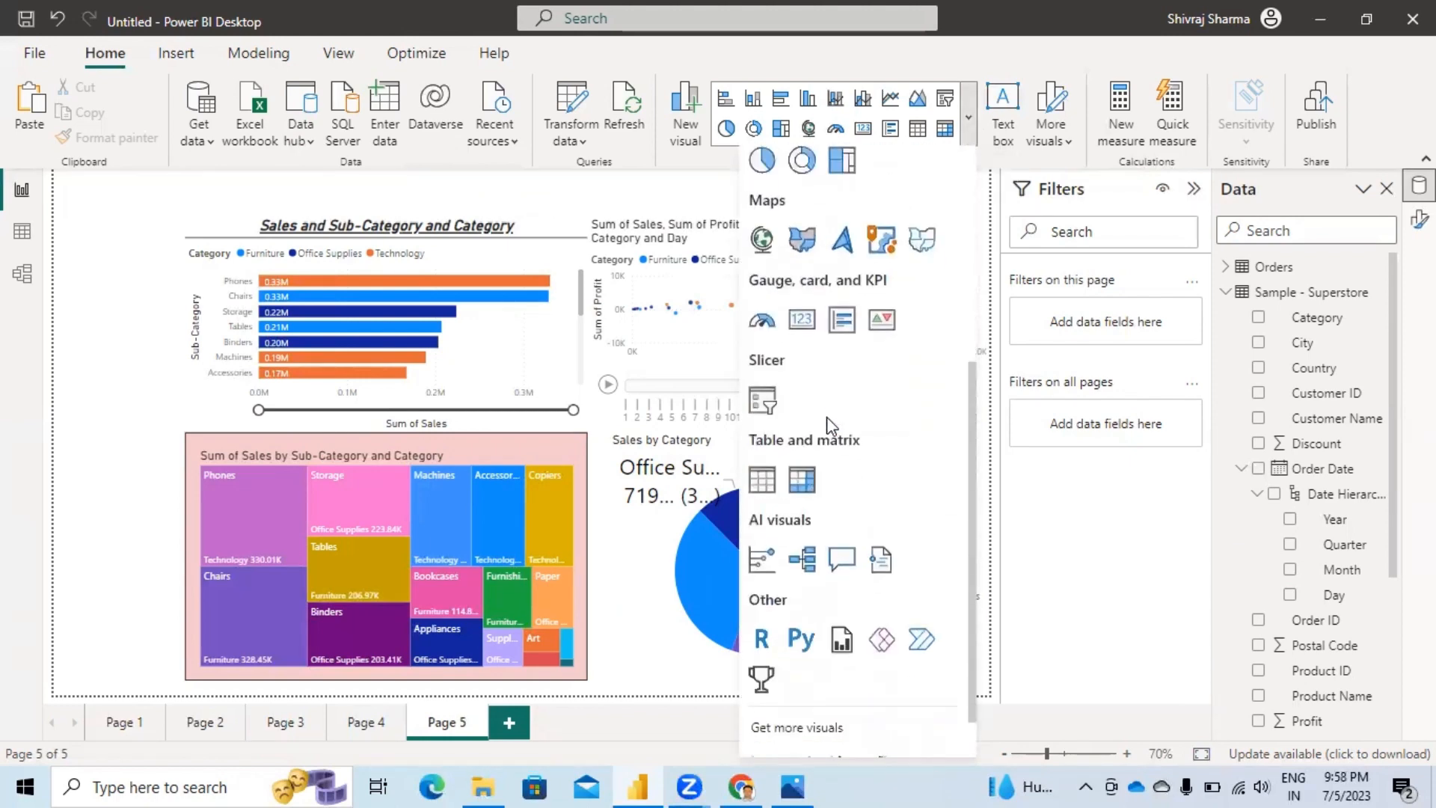
left_click(772, 415)
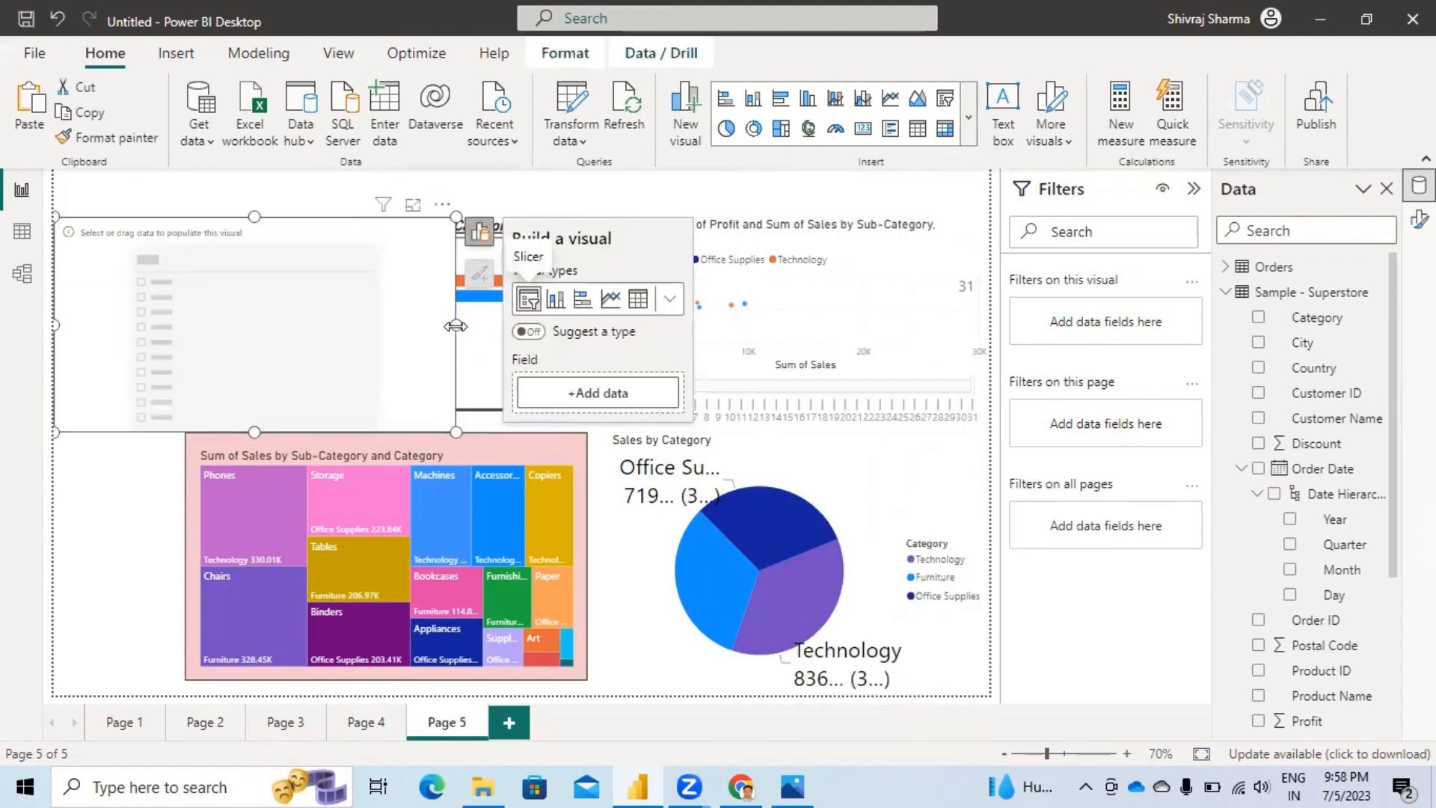
left_click_drag(456, 326, 175, 314)
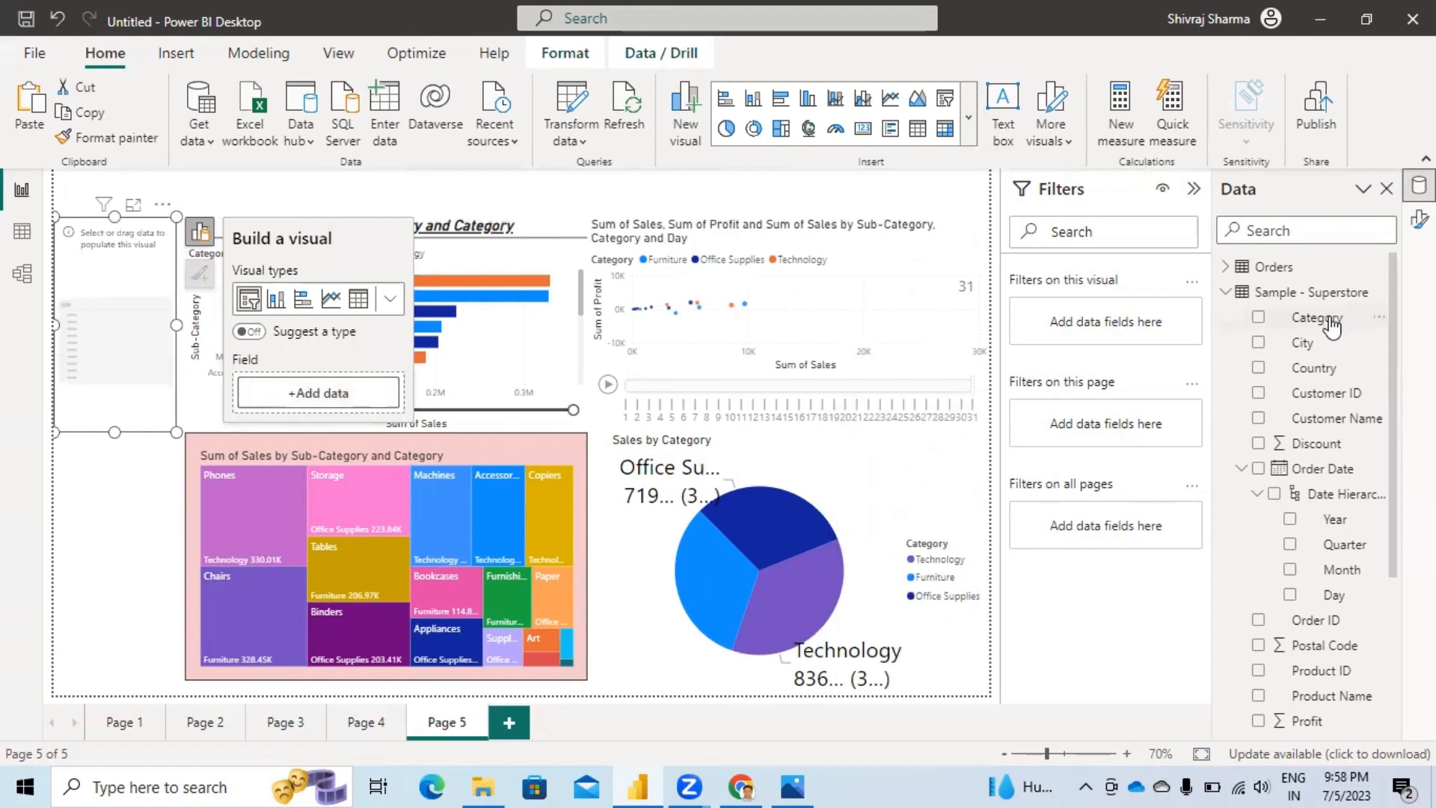
left_click(1258, 319)
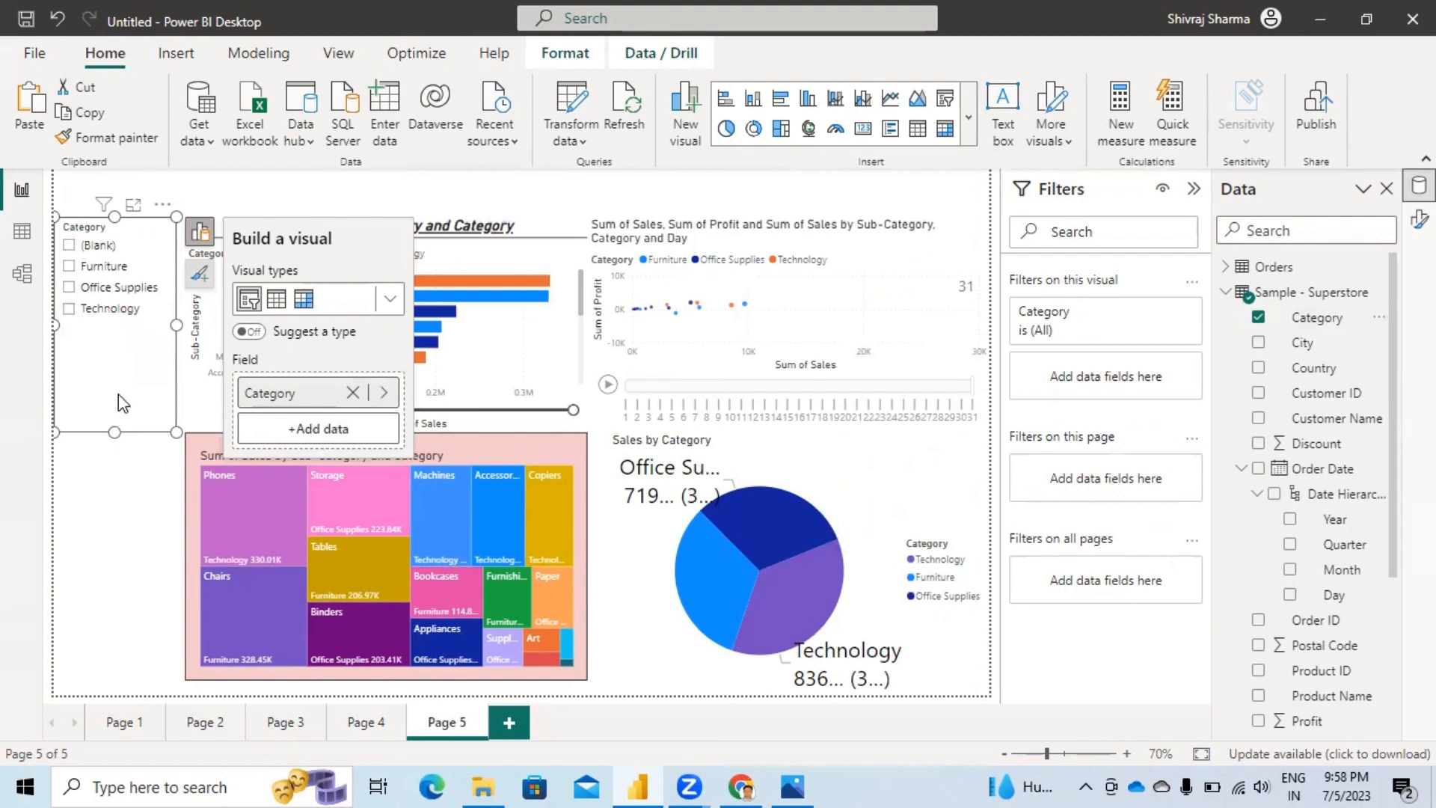
left_click_drag(115, 432, 115, 326)
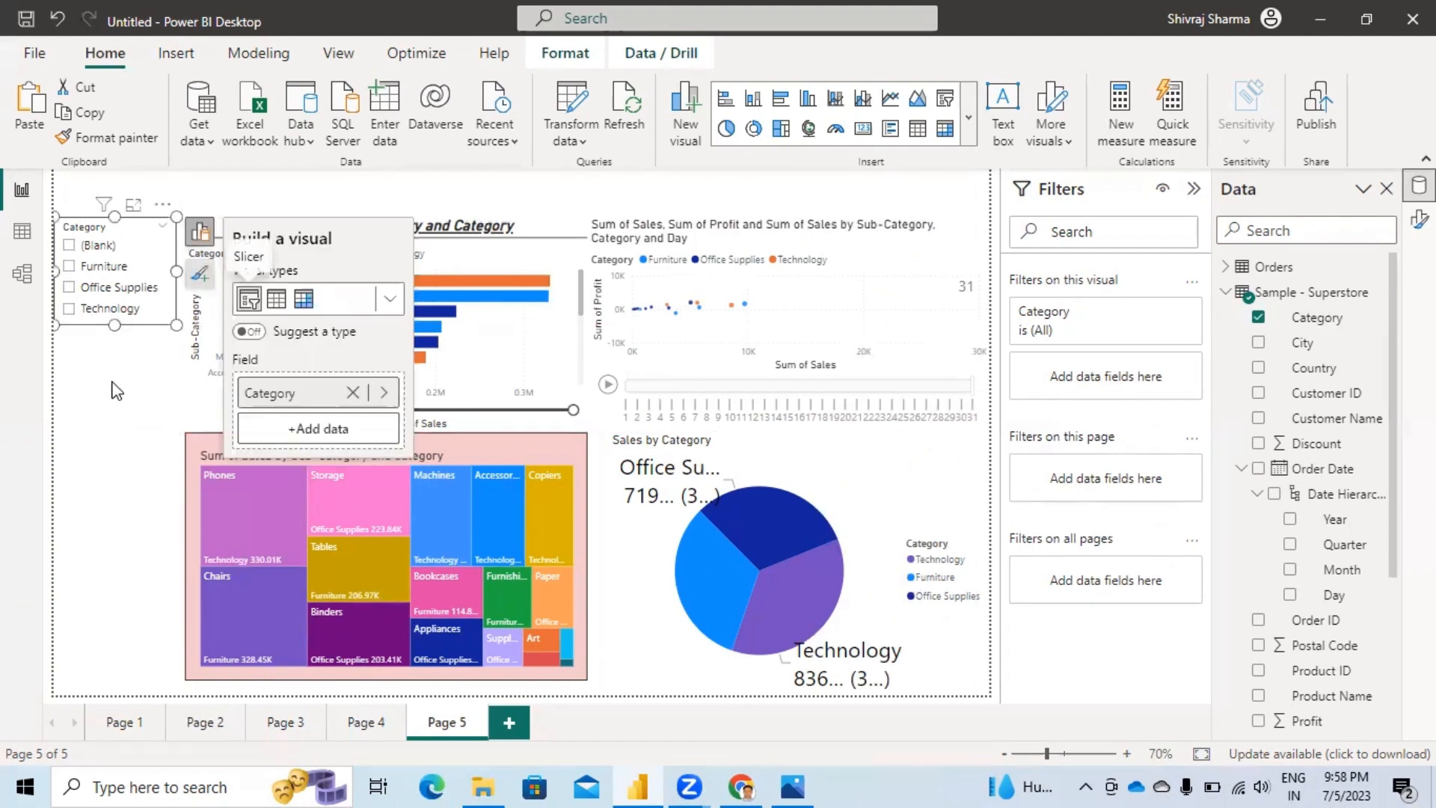
Step: Change the Category slicer's style to Dropdown
left_click(200, 232)
left_click(199, 273)
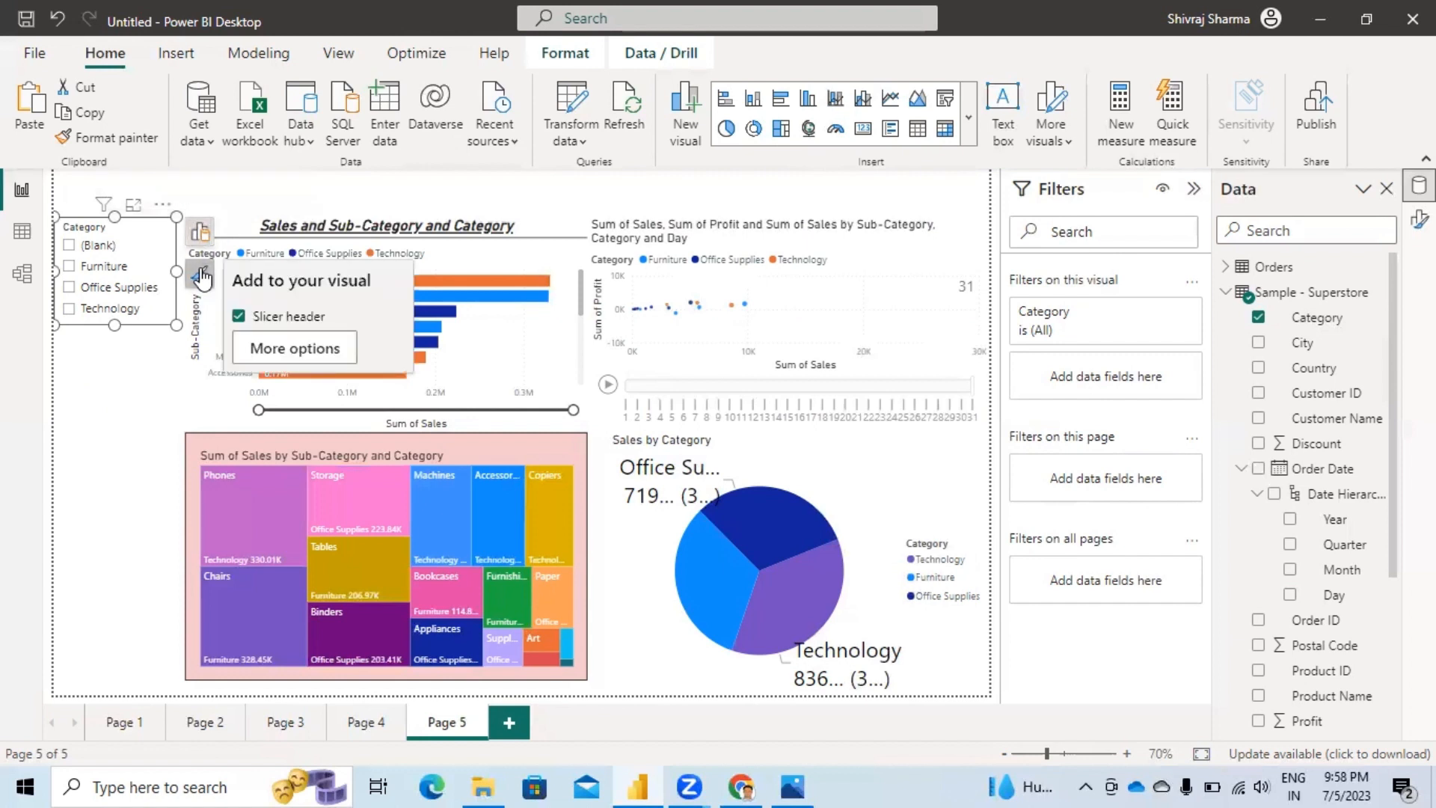
left_click(296, 350)
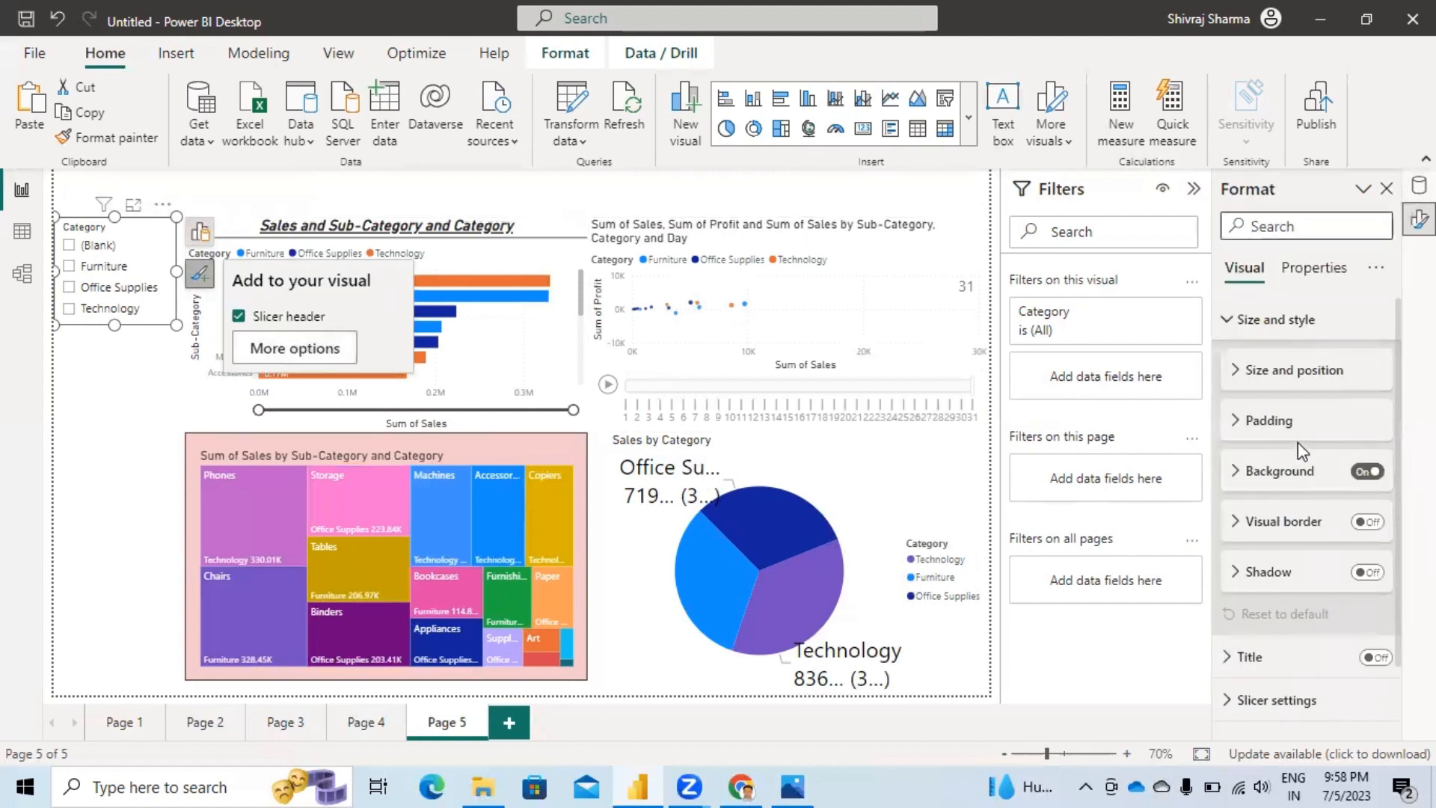
scroll(1299, 448, "down", 1)
left_click(1235, 627)
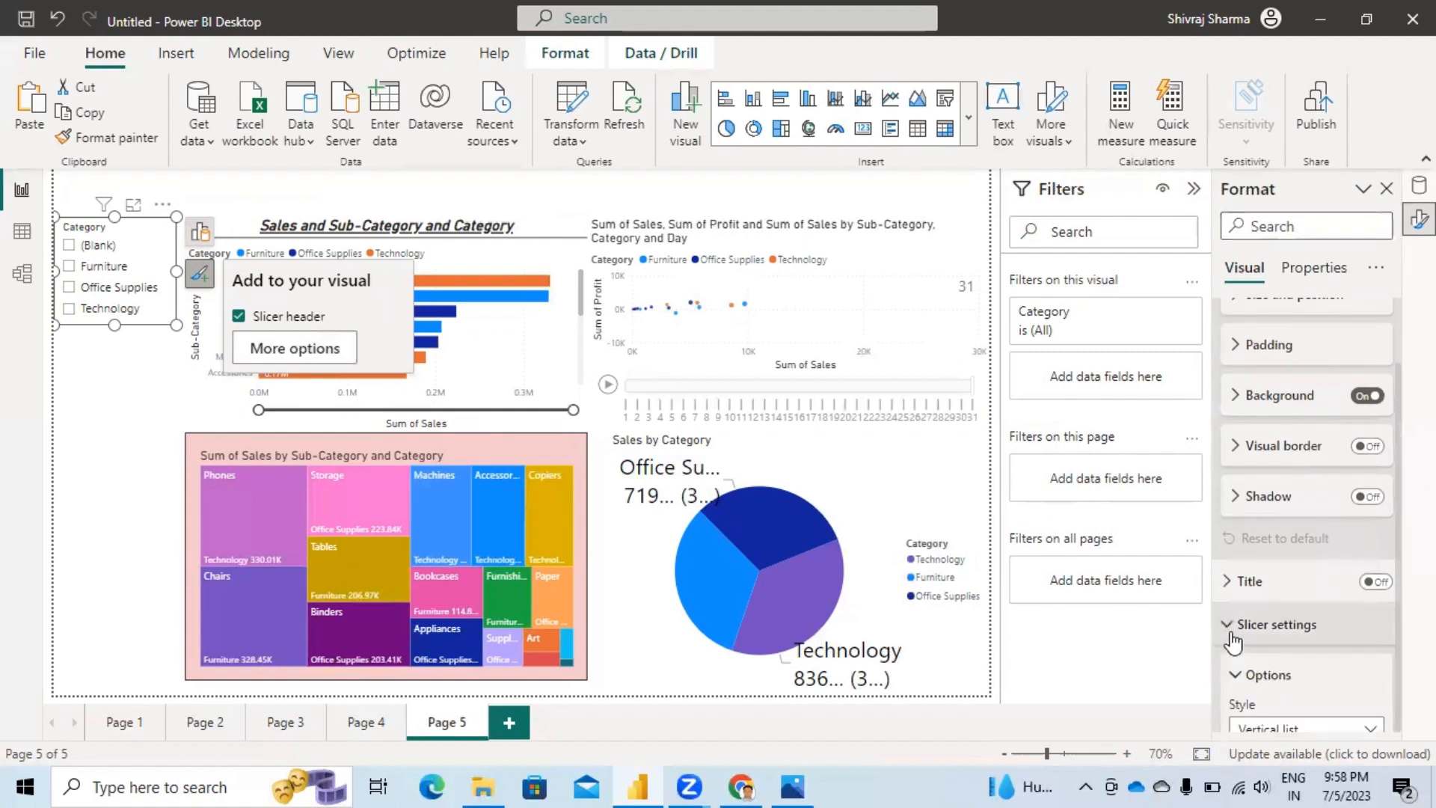
scroll(1272, 643, "down", 3)
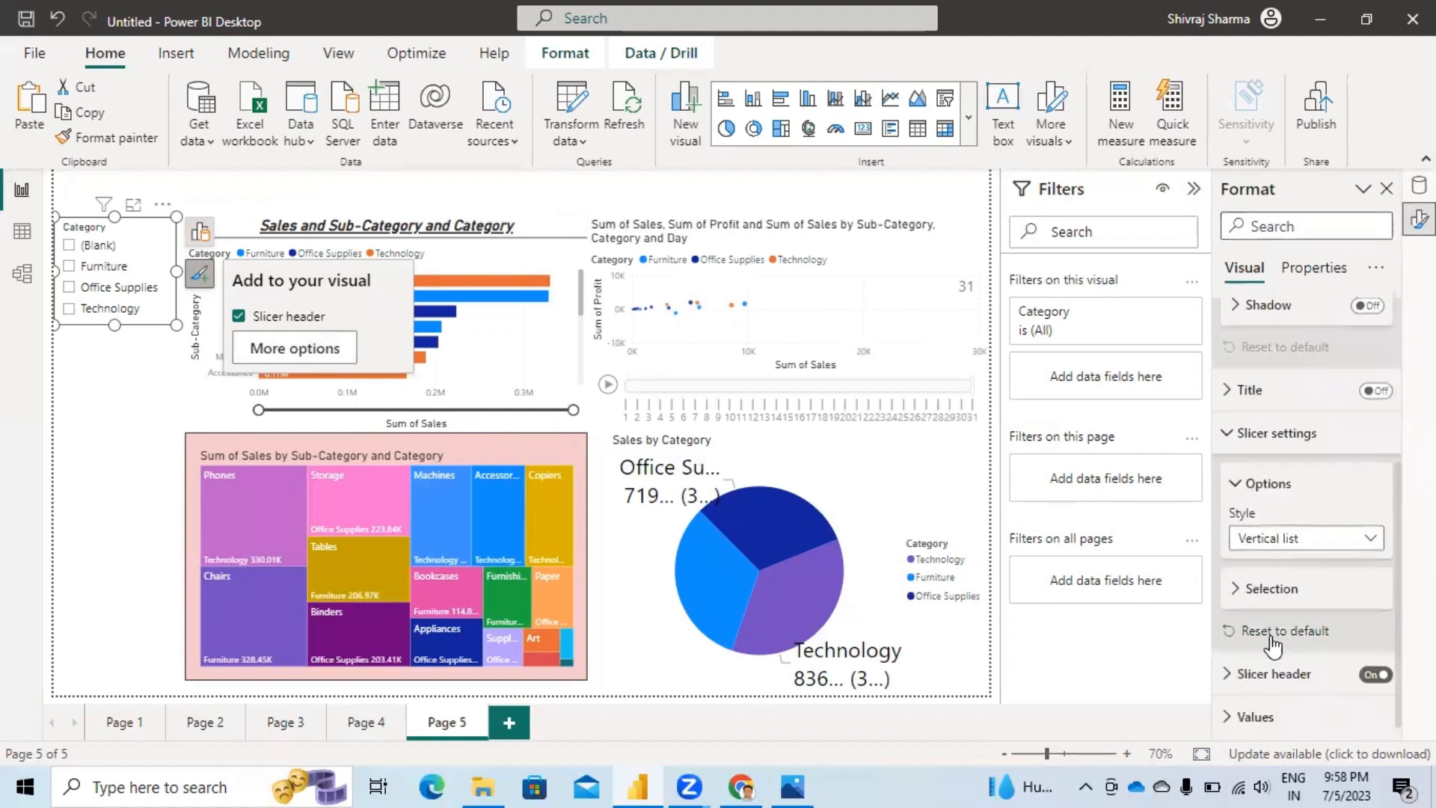
left_click(1376, 533)
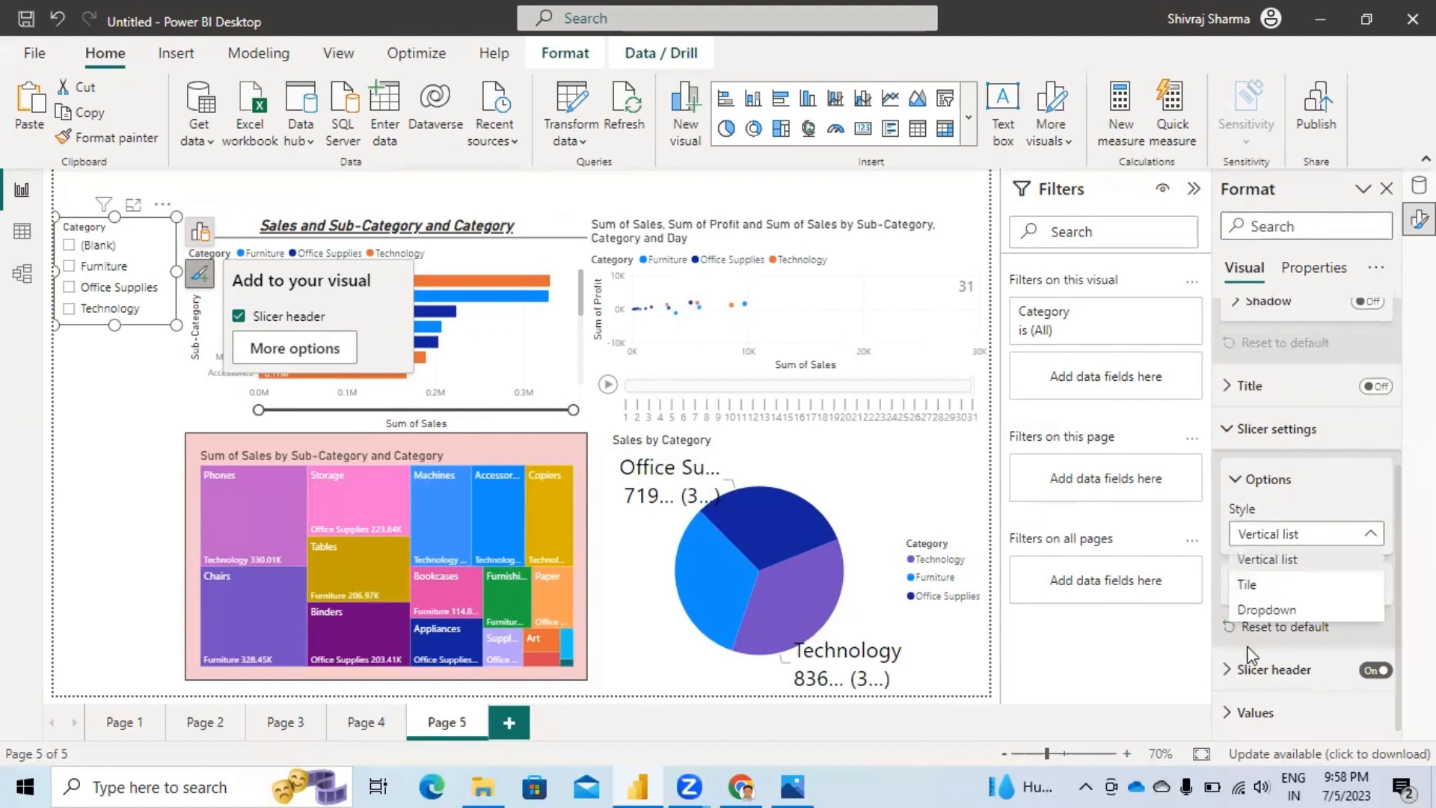
left_click(1264, 612)
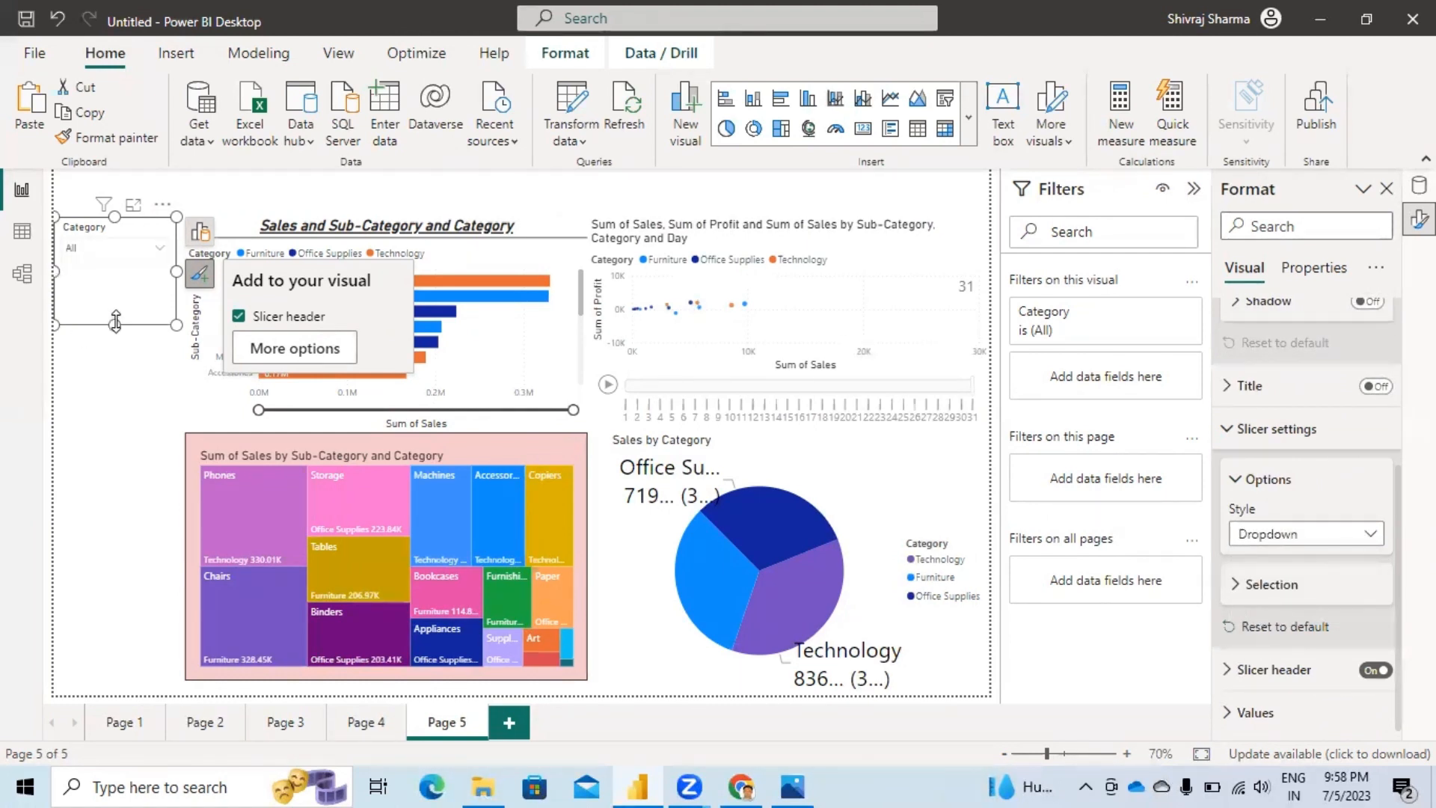
Step: Reduce the Category slicer's height to fit its dropdown box and collapse the Filters pane
left_click_drag(115, 322, 116, 285)
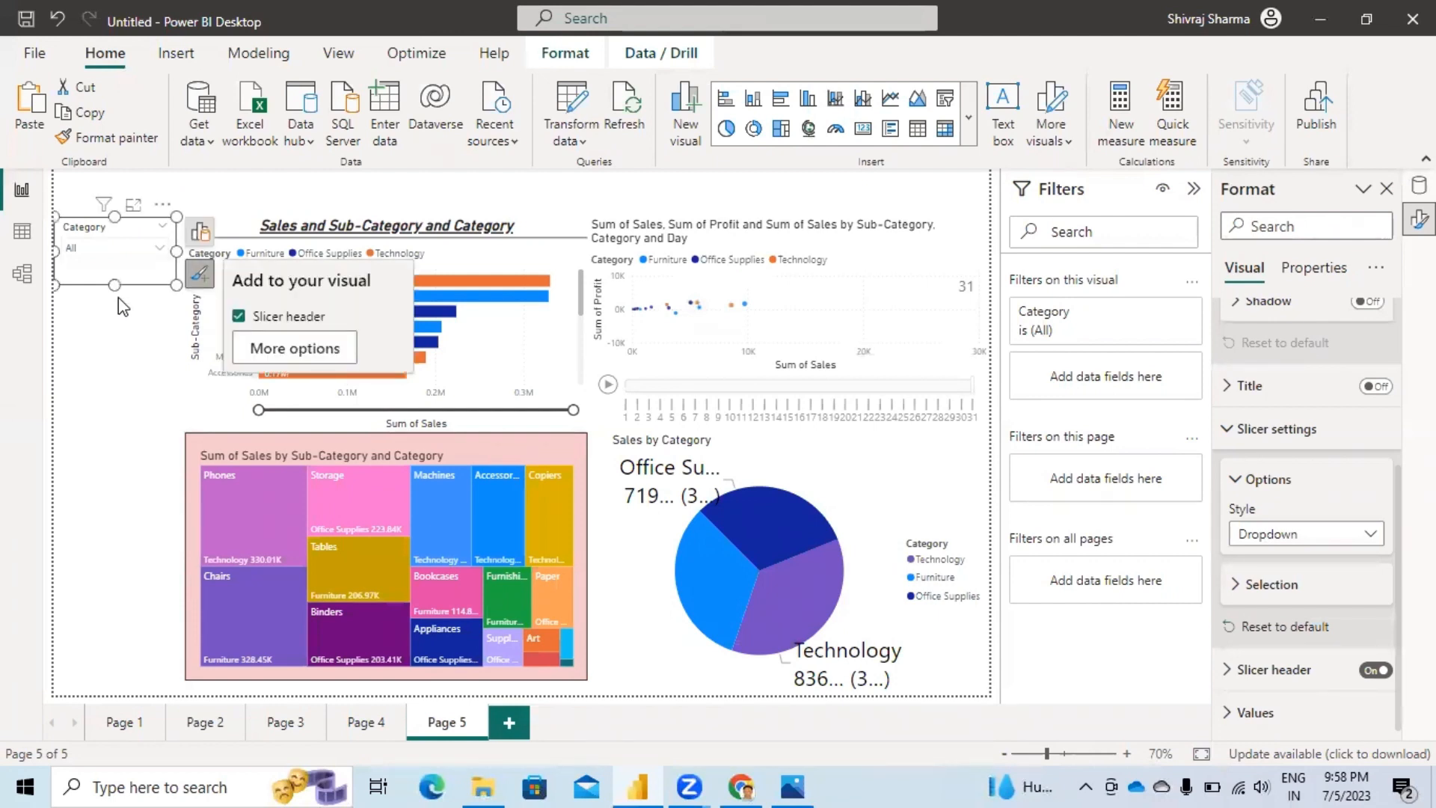
left_click(1195, 191)
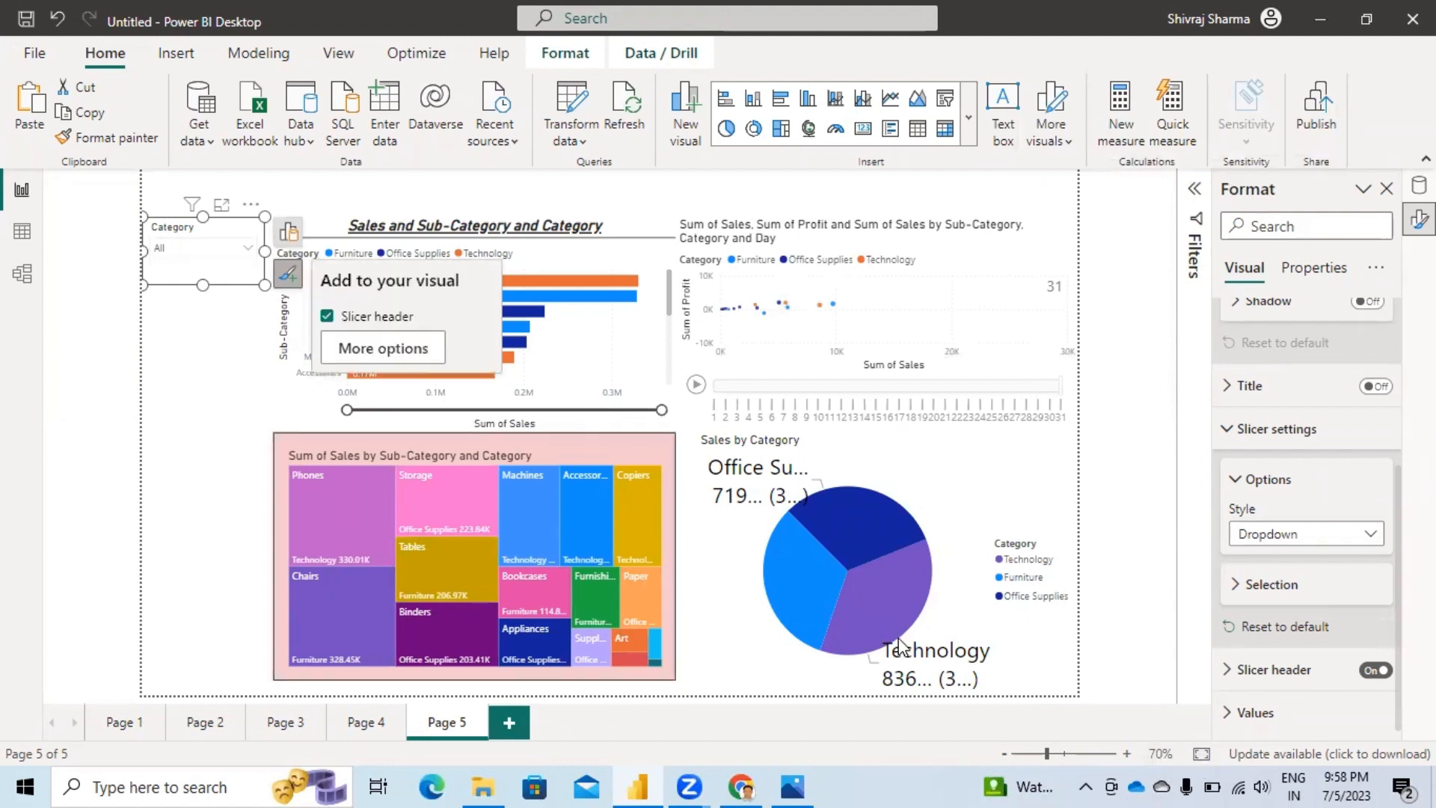
left_click(206, 365)
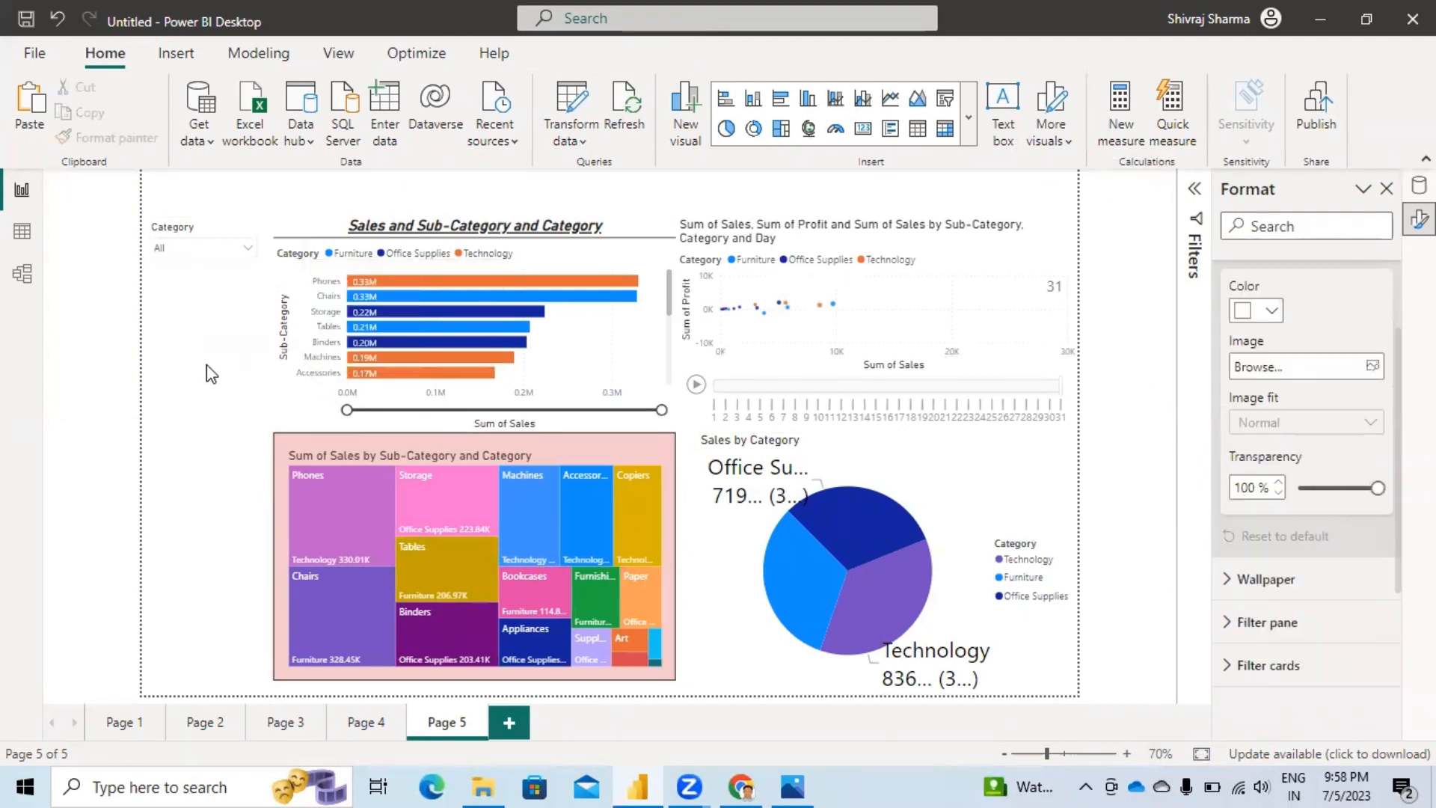
Step: Insert a second slicer below the Category slicer on Page 5 and assign it the Region field
left_click(969, 142)
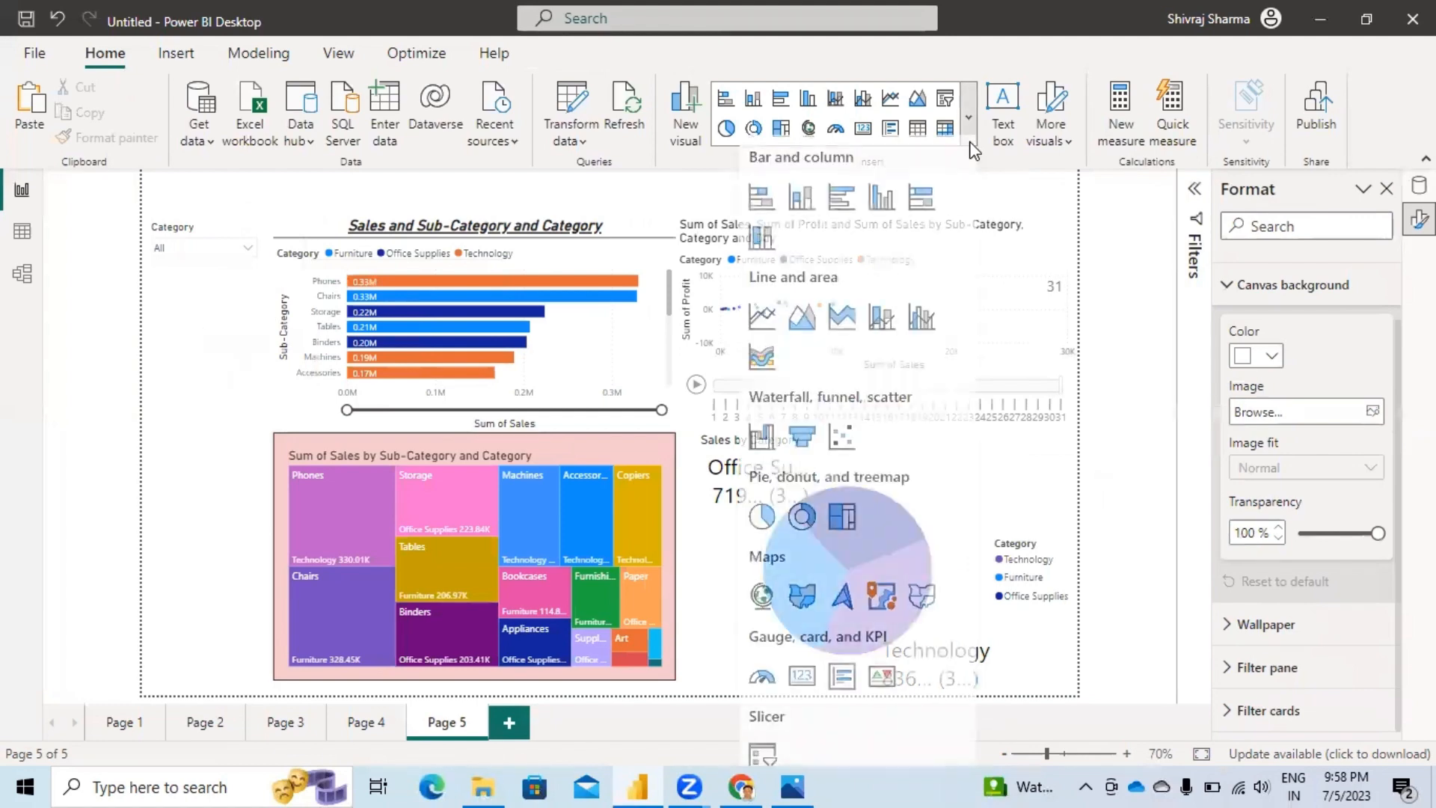
scroll(781, 537, "down", 5)
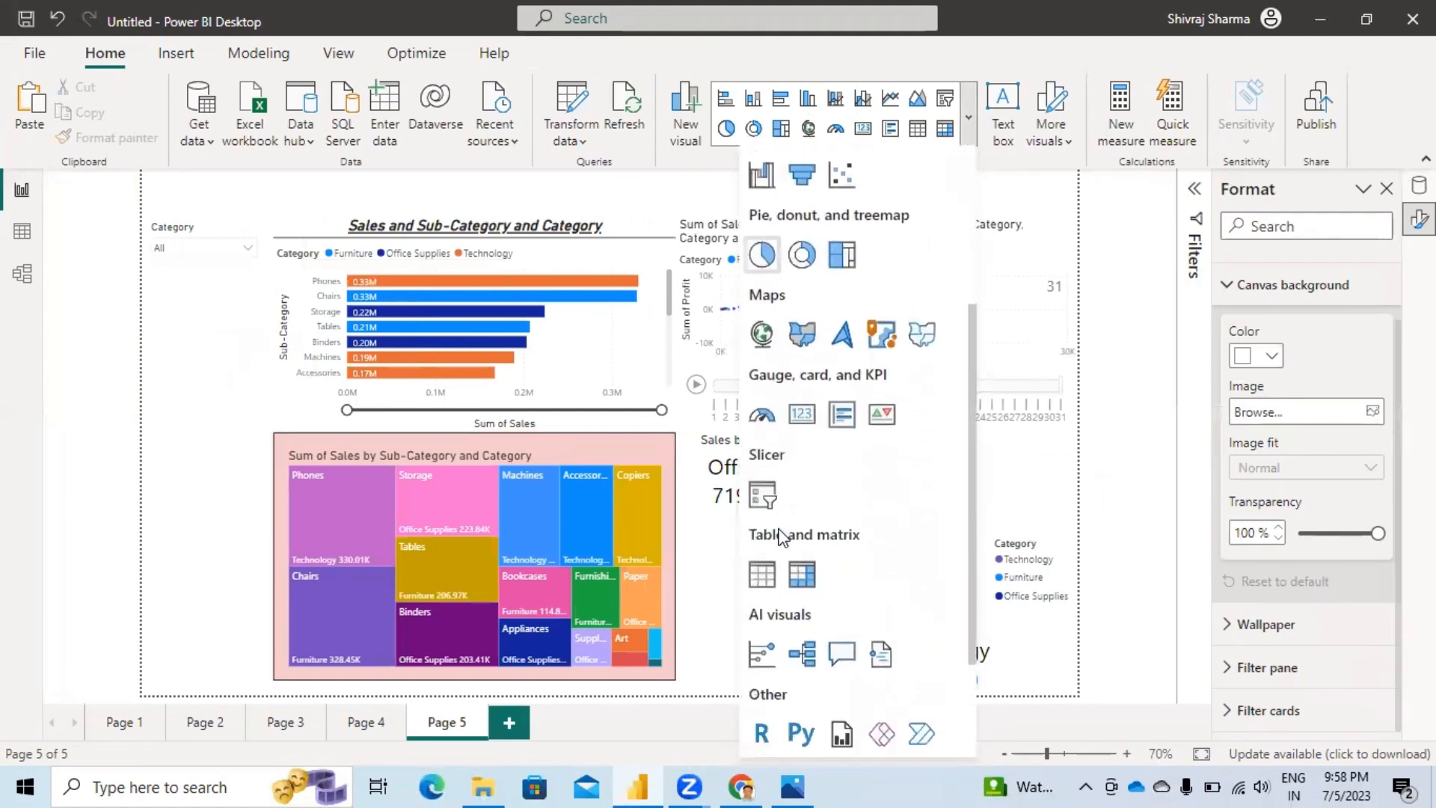
left_click(770, 498)
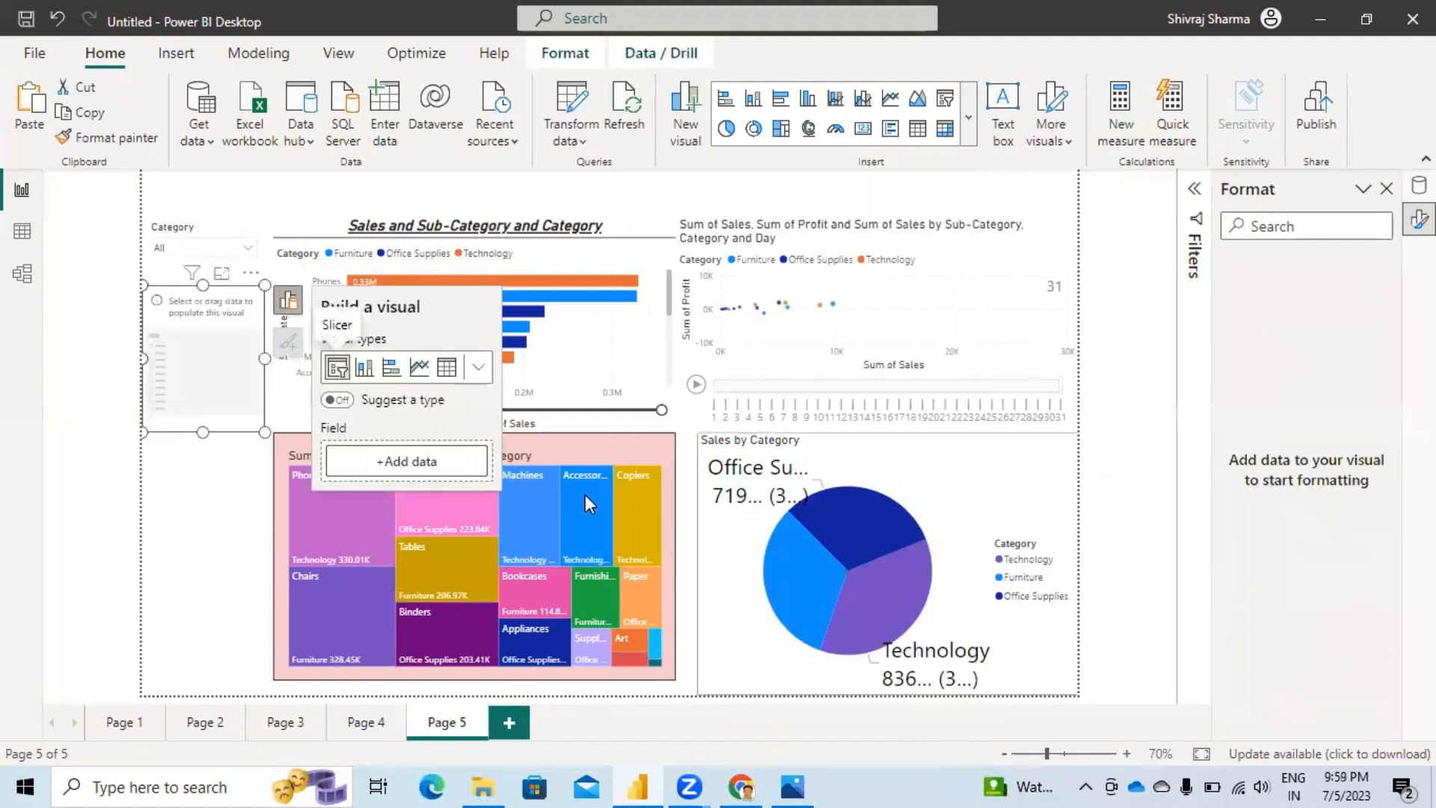
left_click(1419, 185)
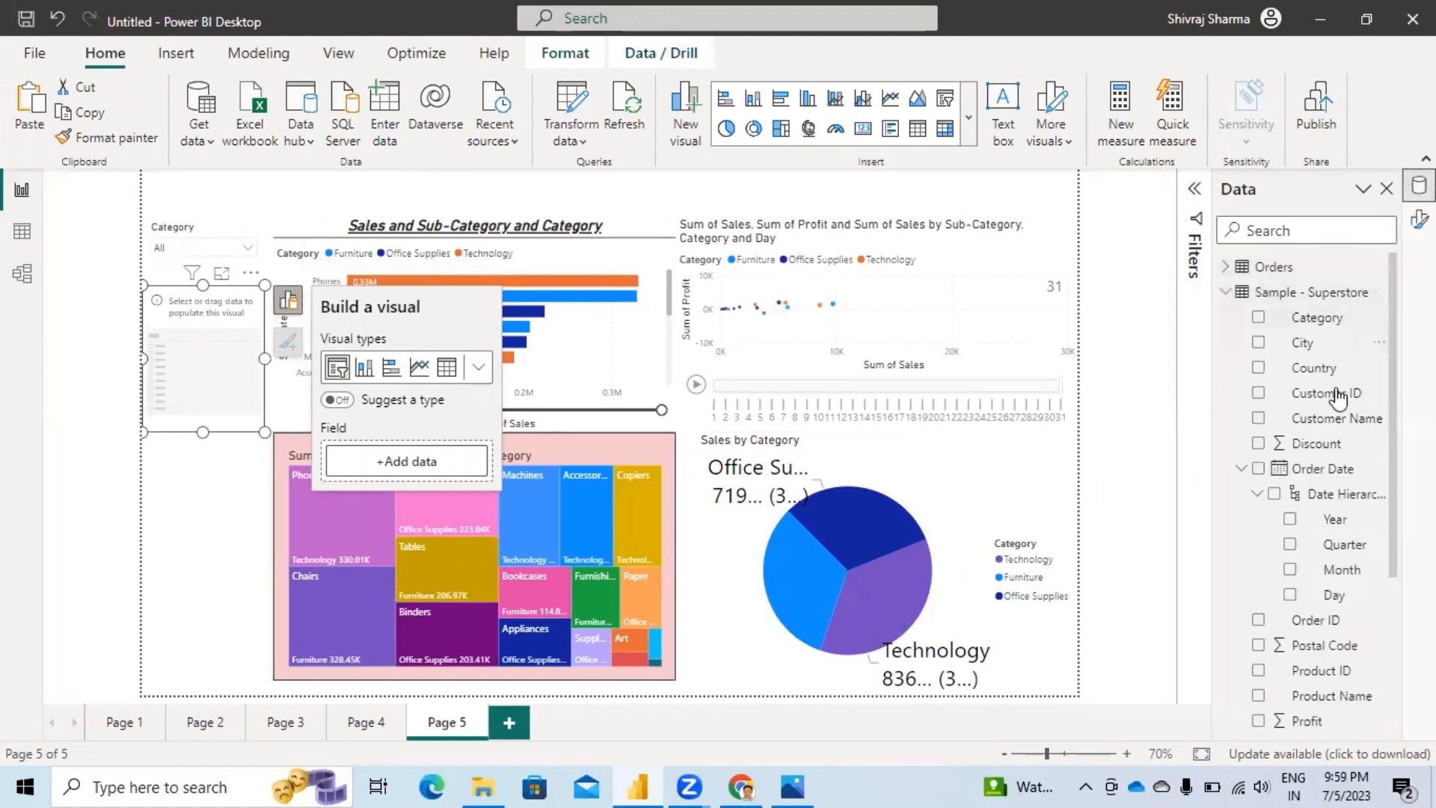
scroll(1320, 449, "down", 3)
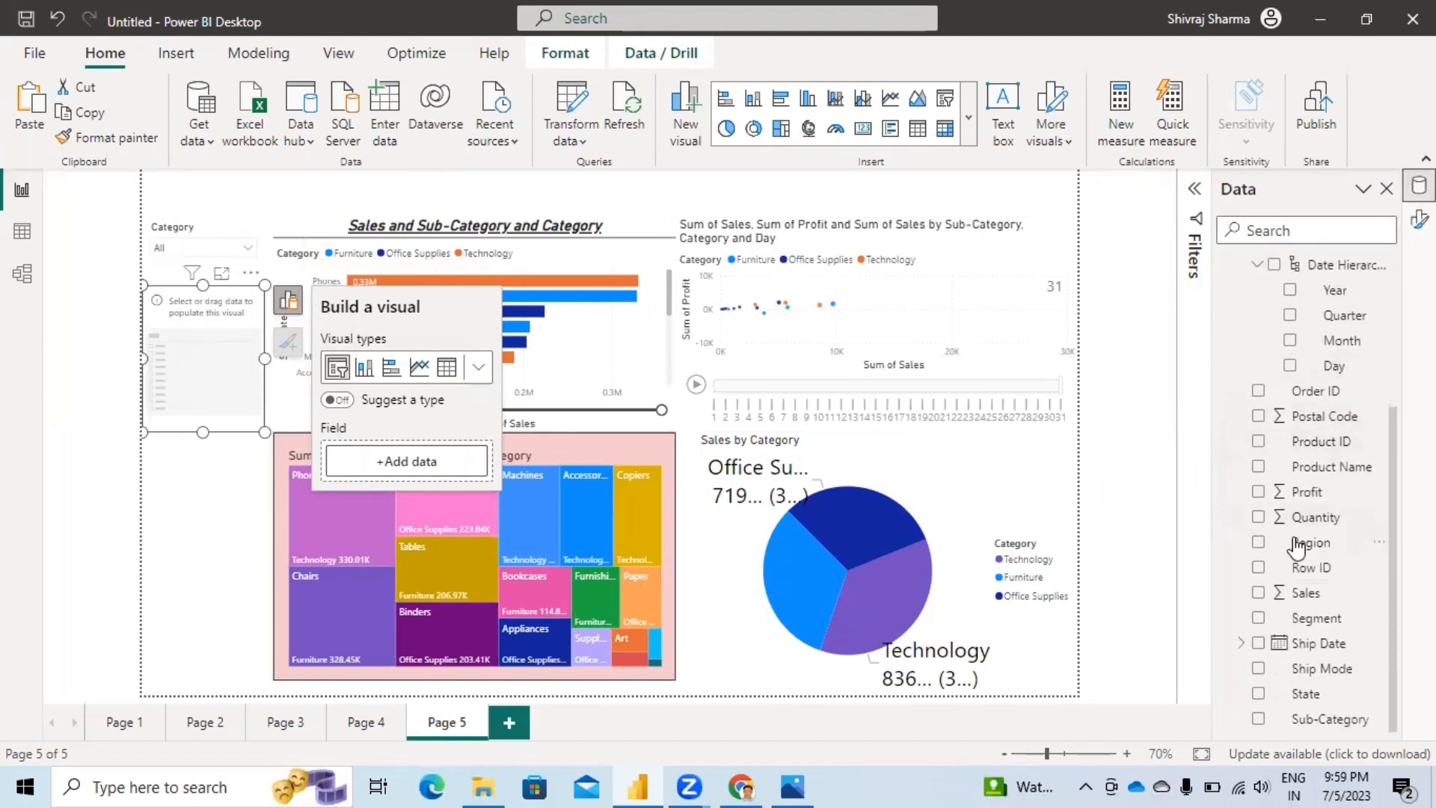
left_click_drag(760, 580, 419, 471)
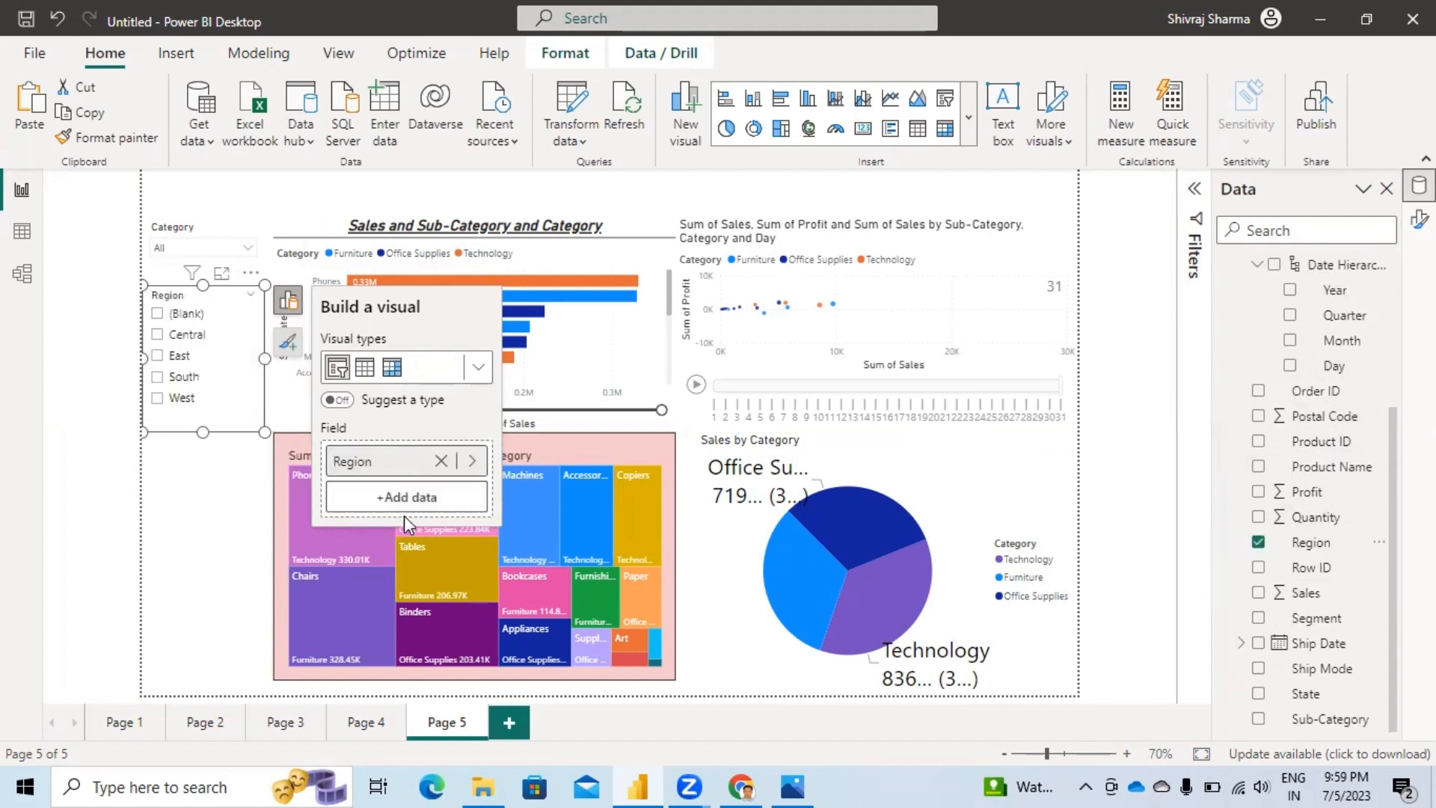
Step: Change the Region slicer's style to Dropdown and reduce its height to fit just the dropdown box
left_click(285, 346)
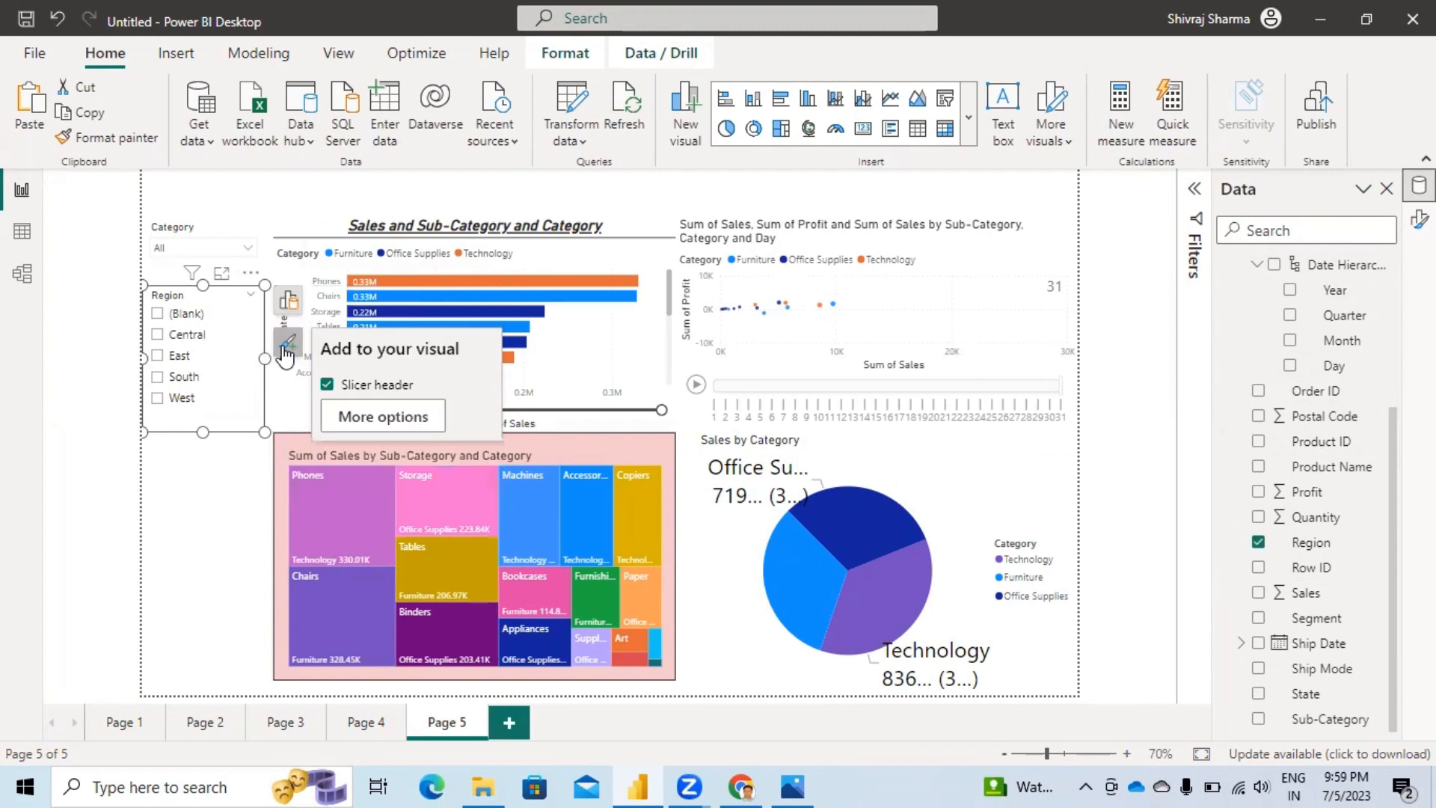
left_click(383, 416)
scroll(1247, 491, "down", 4)
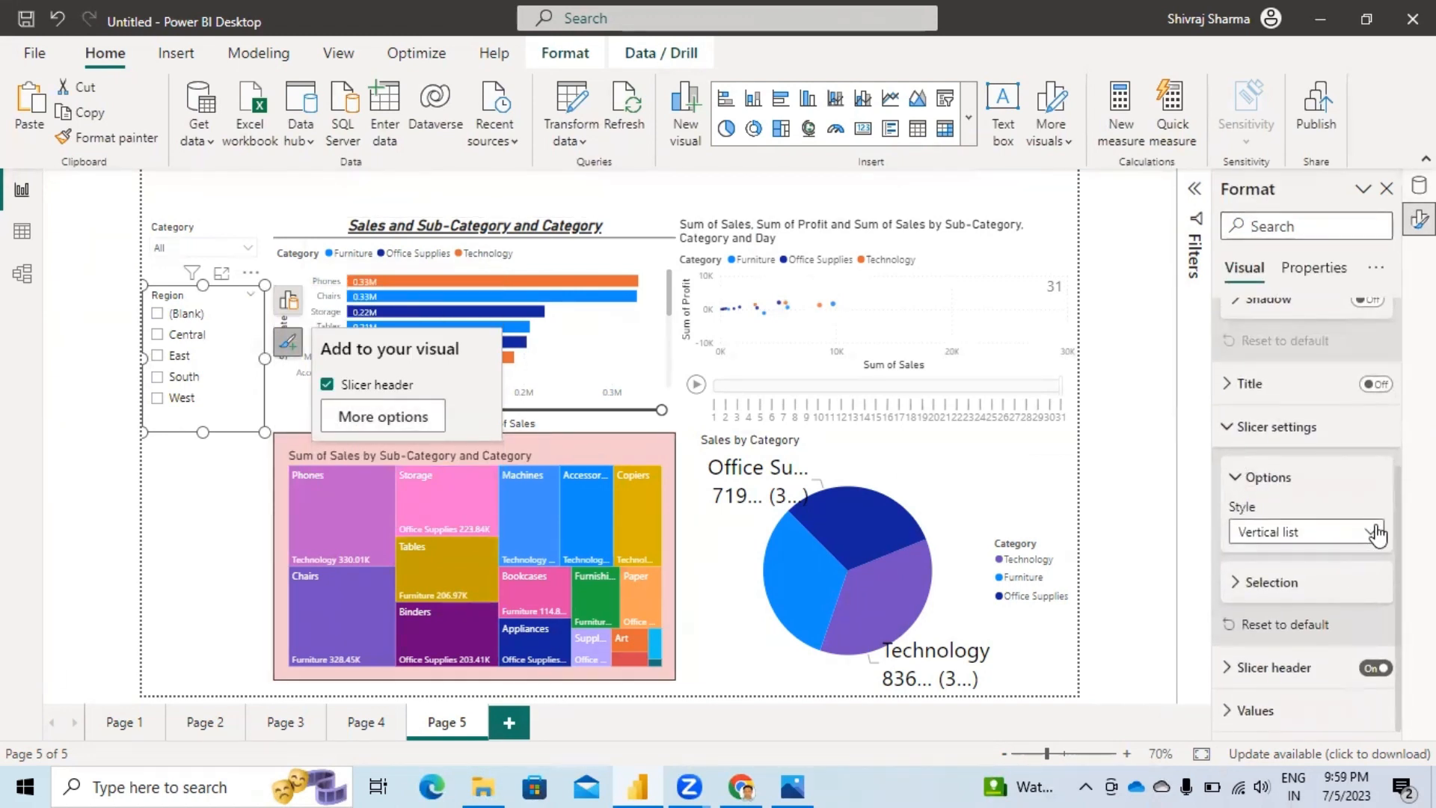
left_click(1369, 533)
left_click(1290, 609)
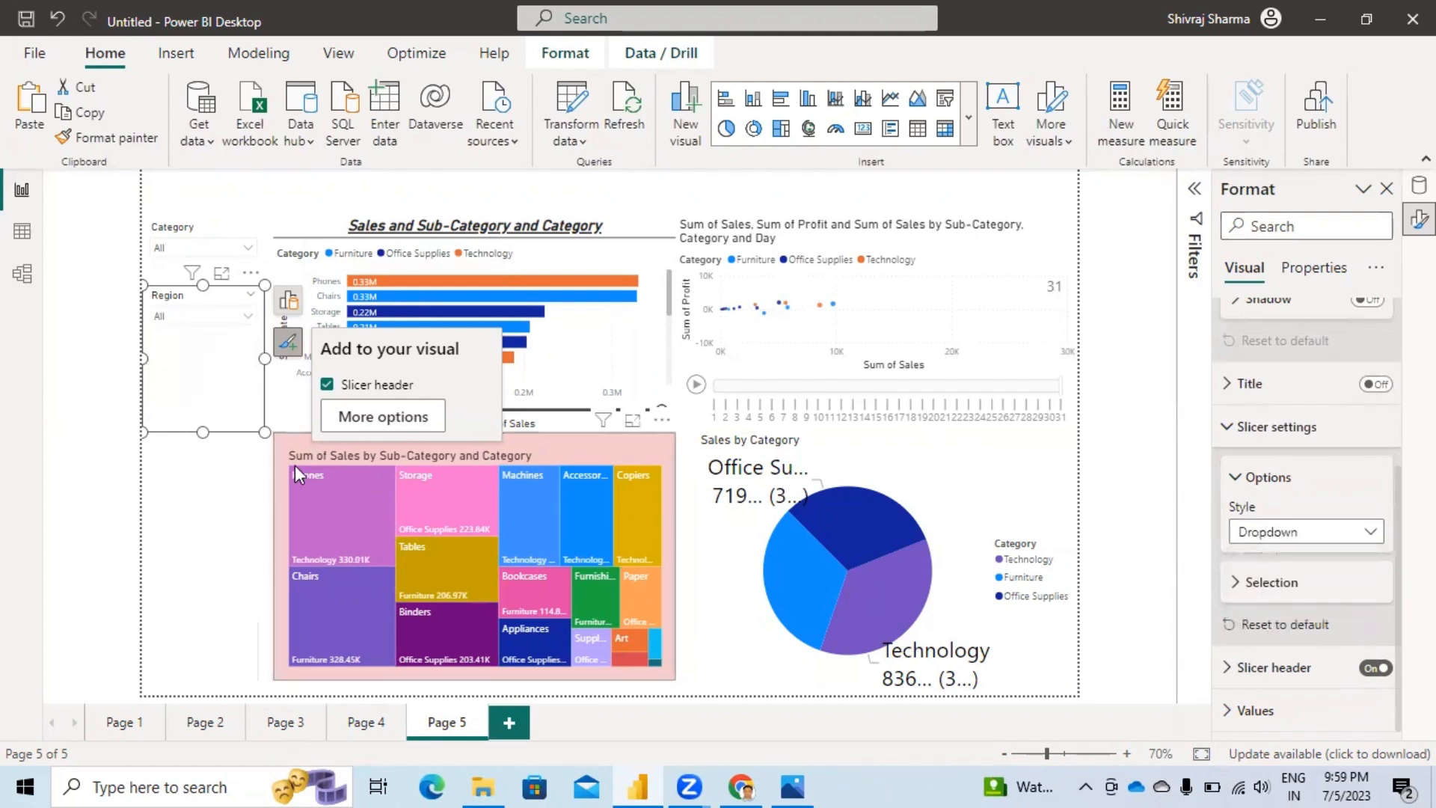
left_click_drag(203, 432, 200, 342)
left_click(207, 424)
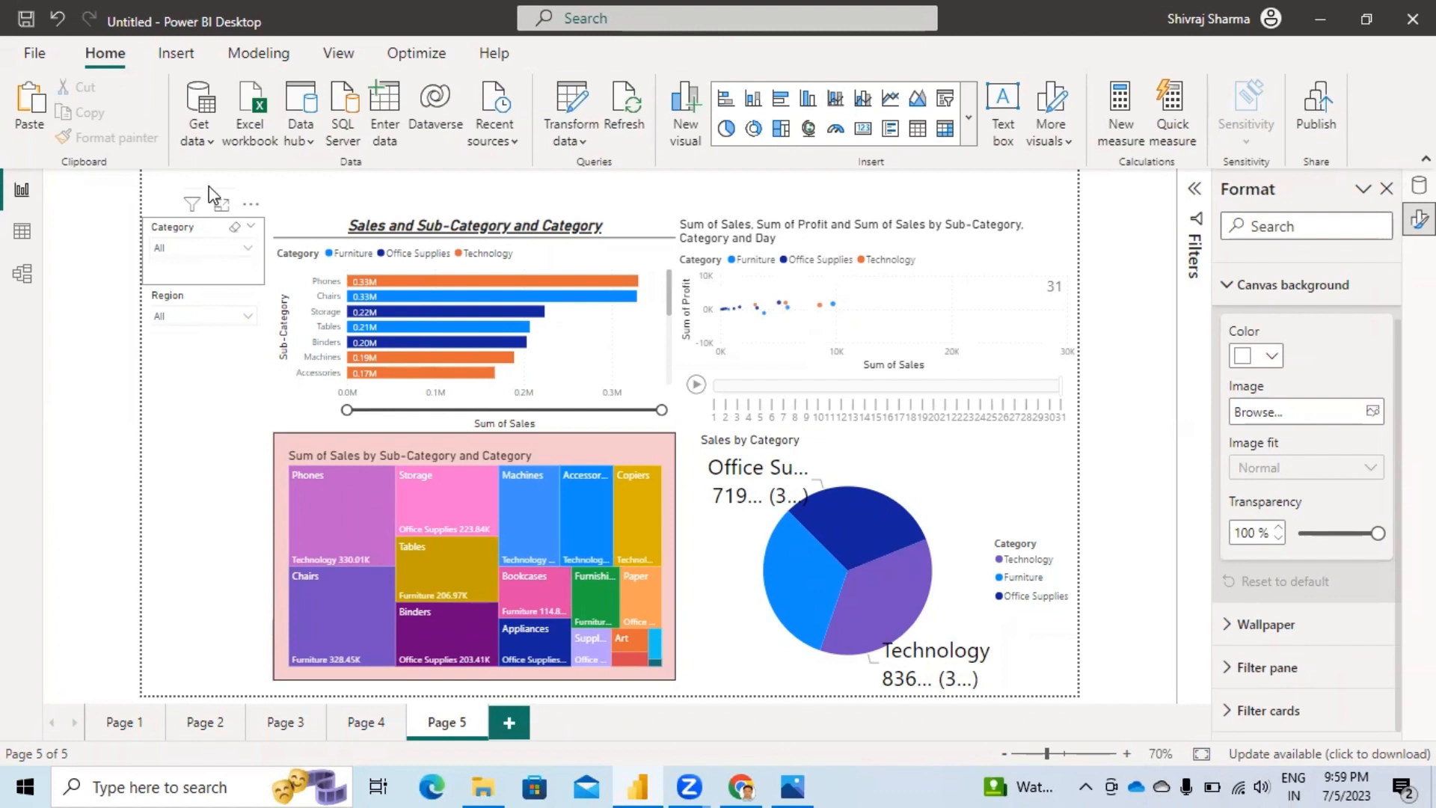
Step: Move the Category slicer up above the bar chart's level and place the Region slicer beside it, directly above the bar chart
left_click_drag(213, 196, 213, 149)
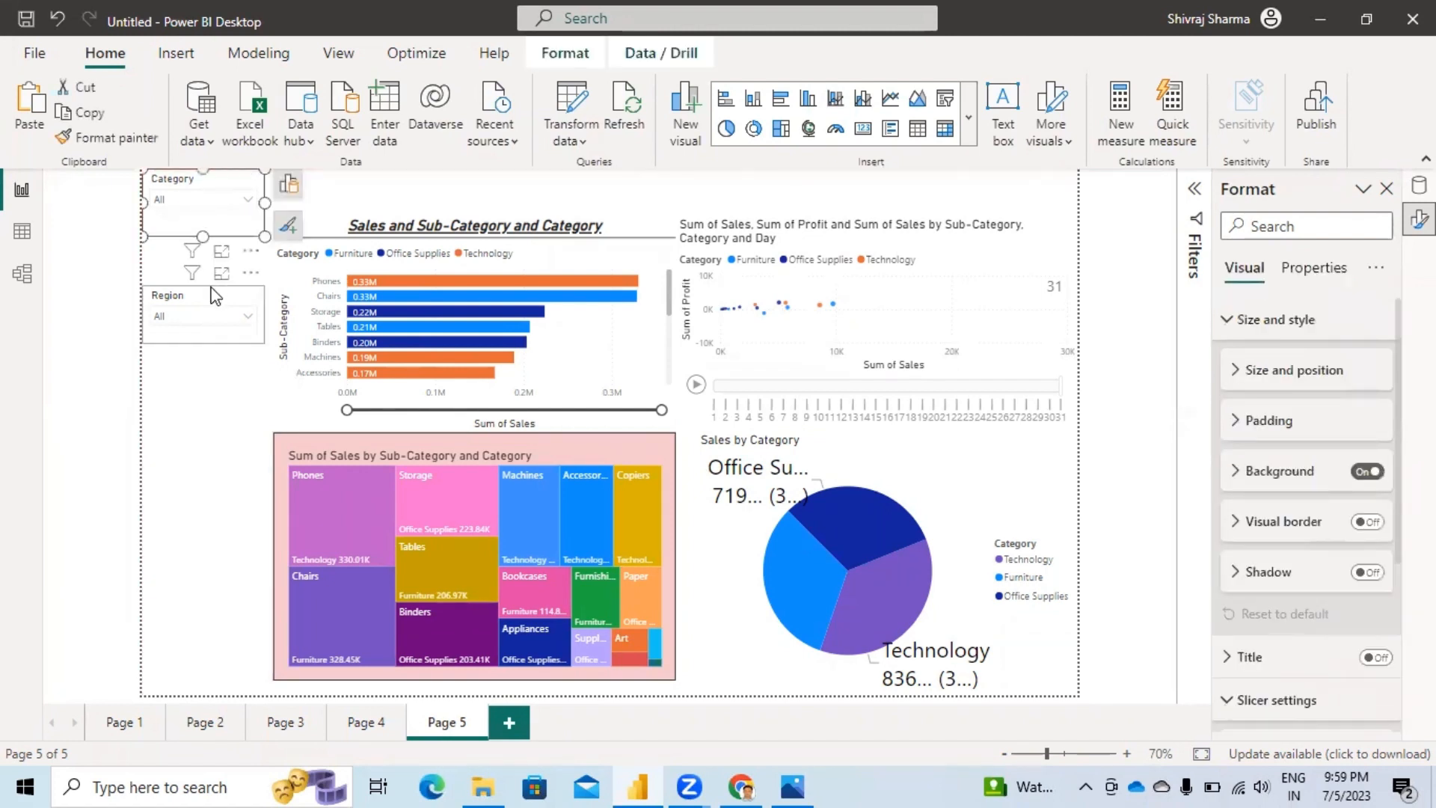
left_click_drag(213, 296, 333, 216)
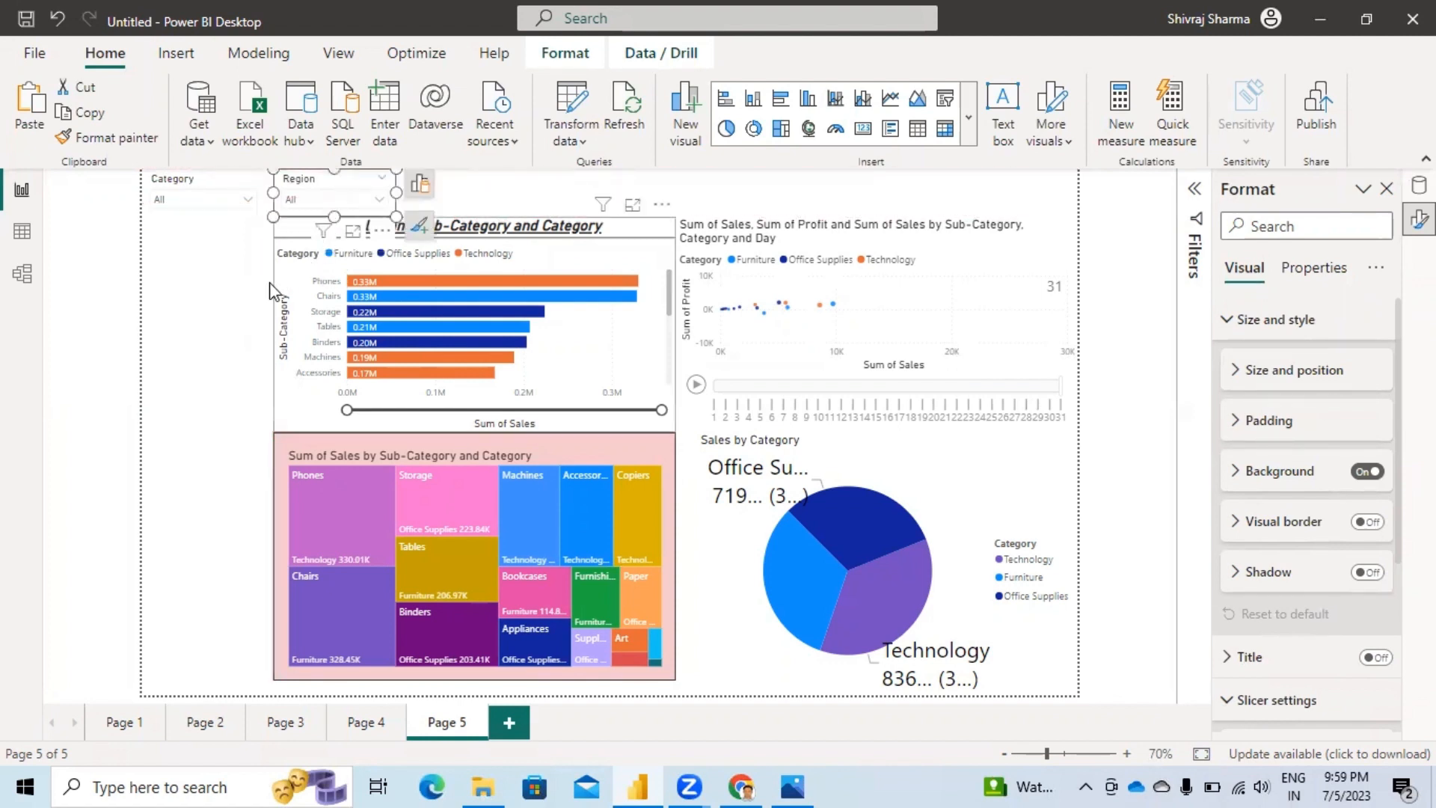
left_click(196, 342)
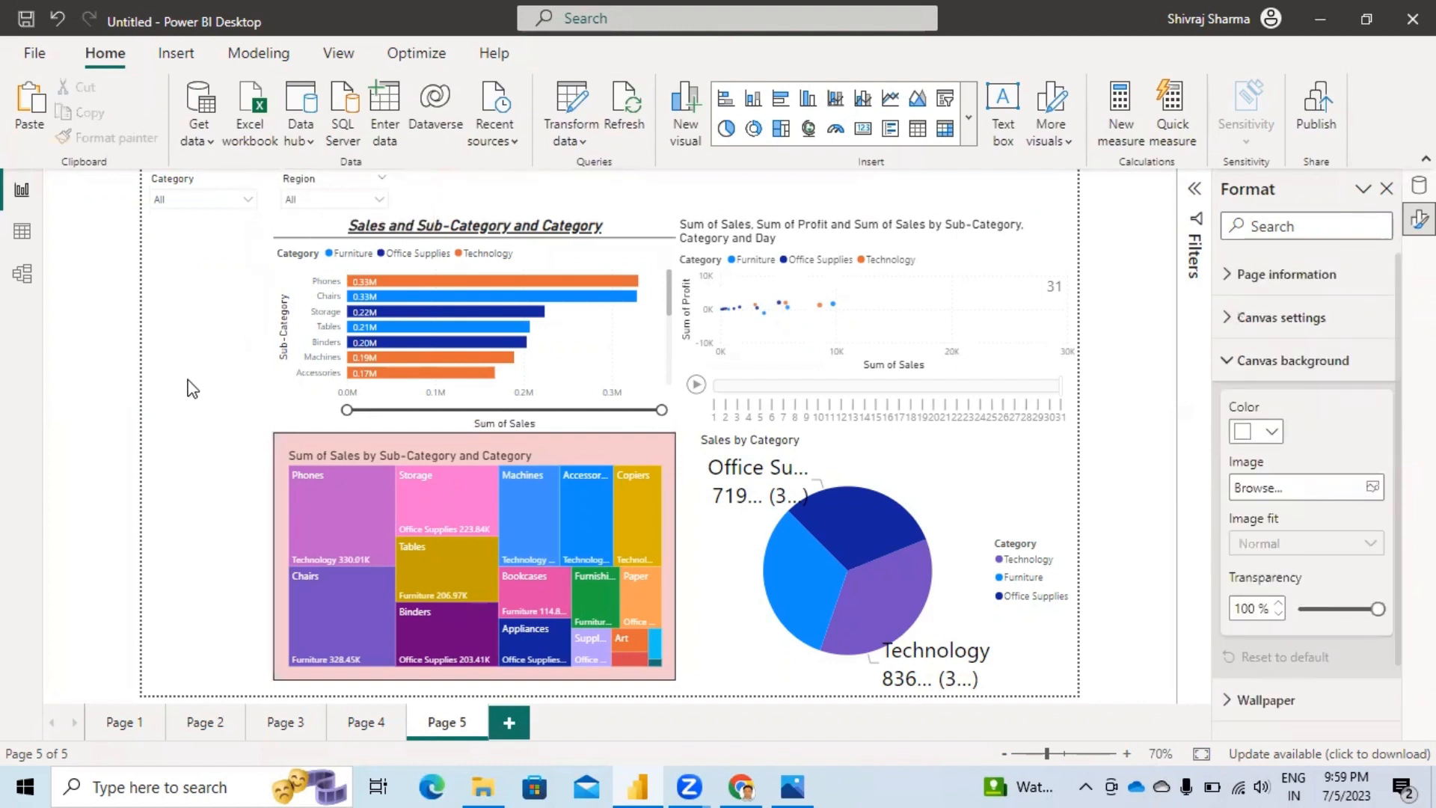
Step: Test the Category slicer by filtering the dashboard to Furniture, and clear the selection
left_click(246, 200)
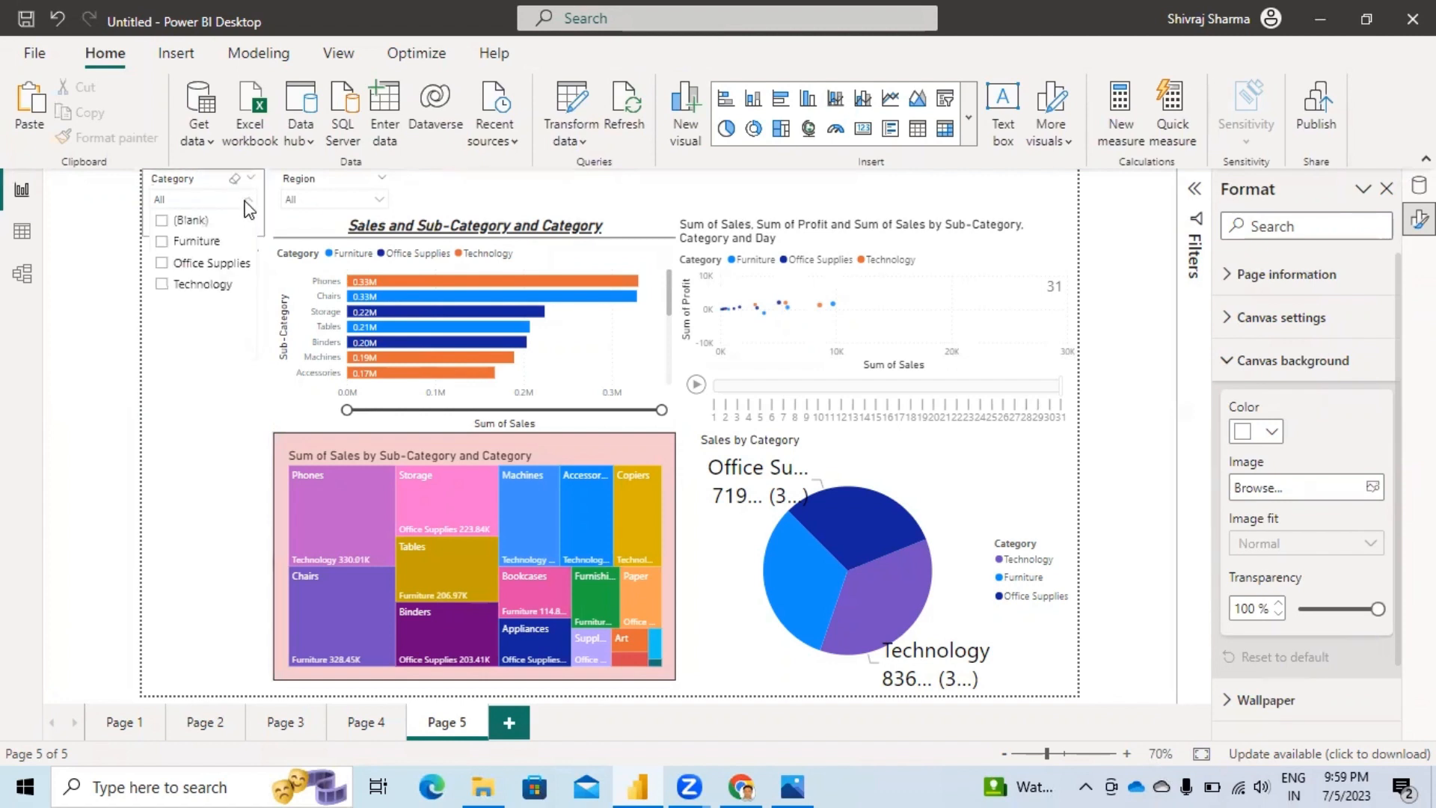
left_click(168, 247)
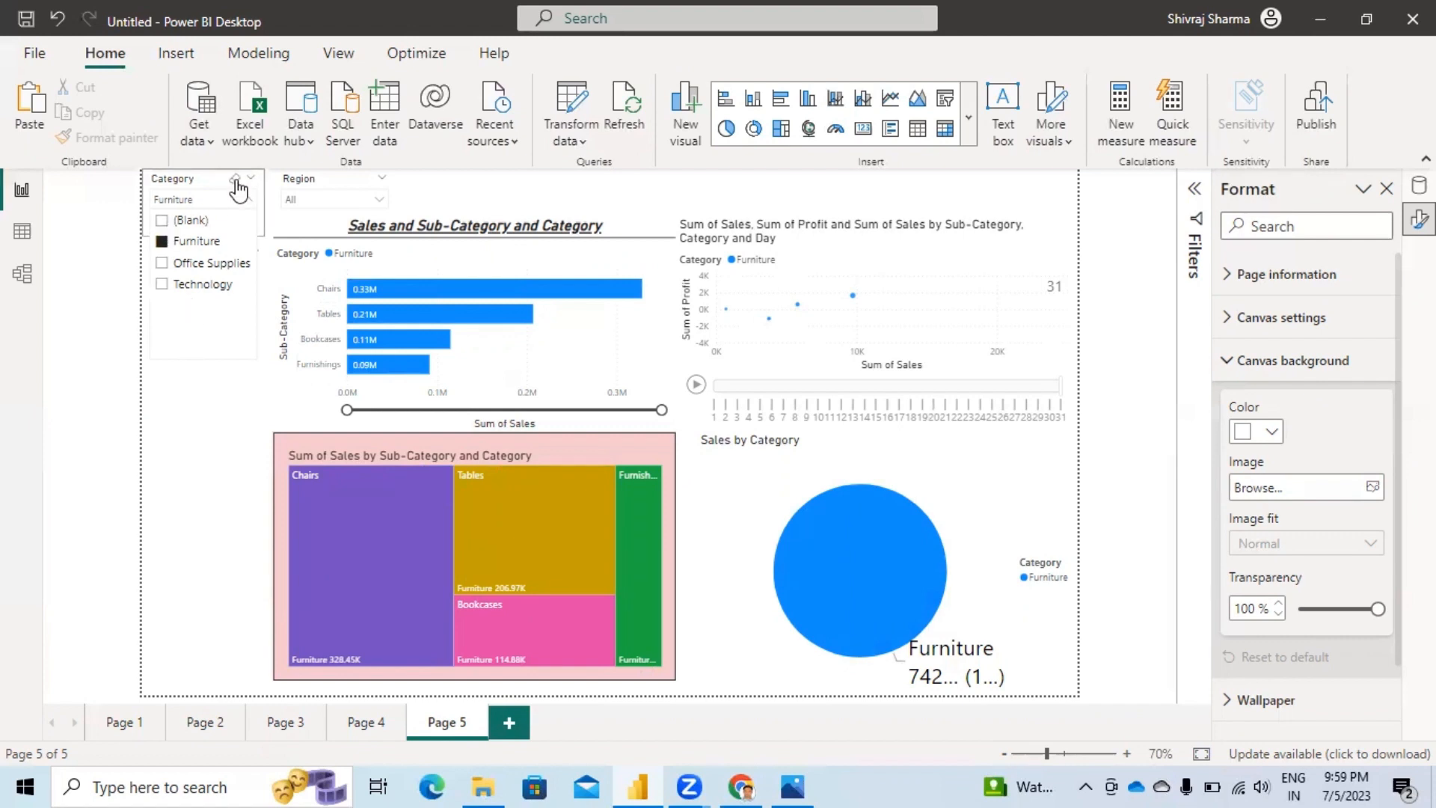
left_click(238, 187)
left_click(237, 181)
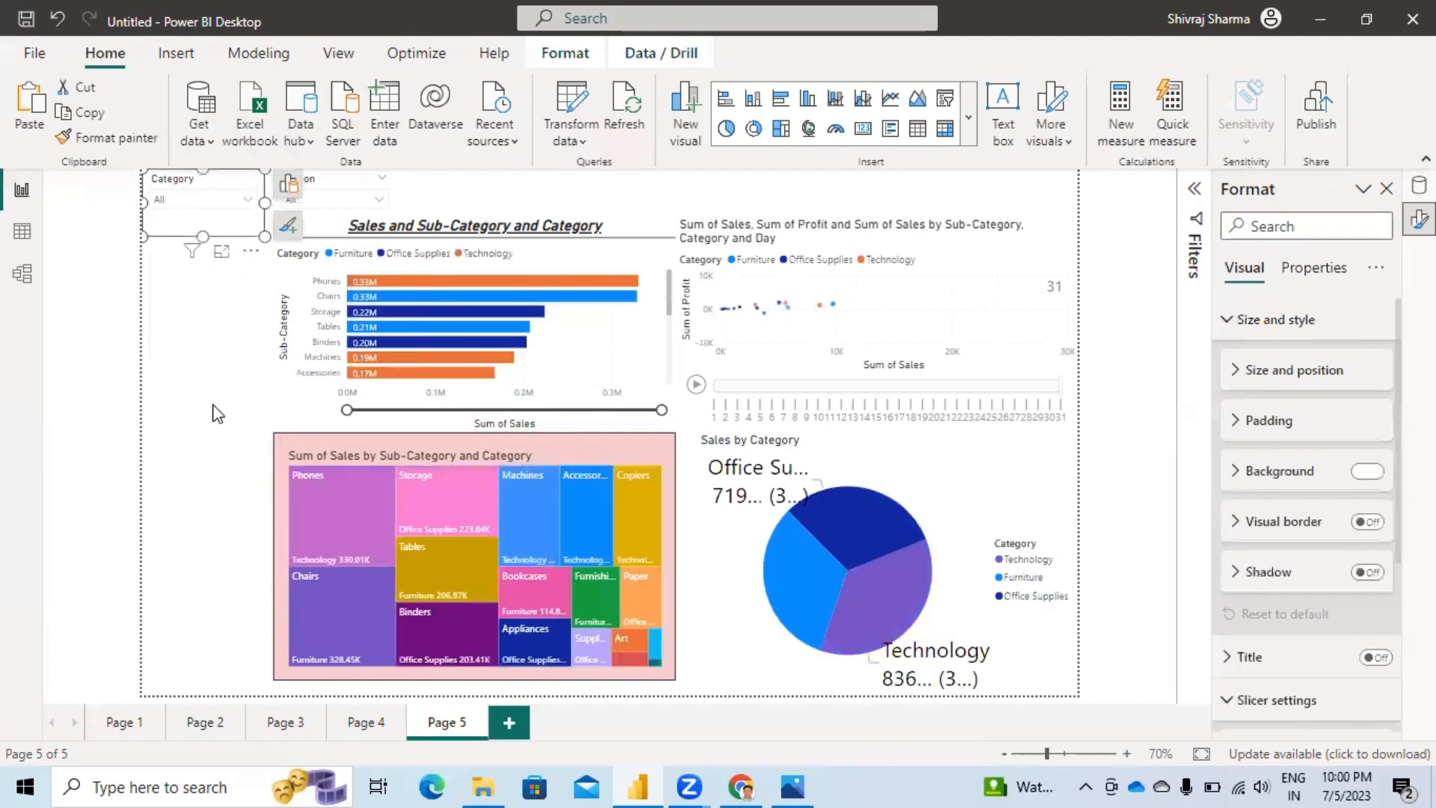
left_click(202, 431)
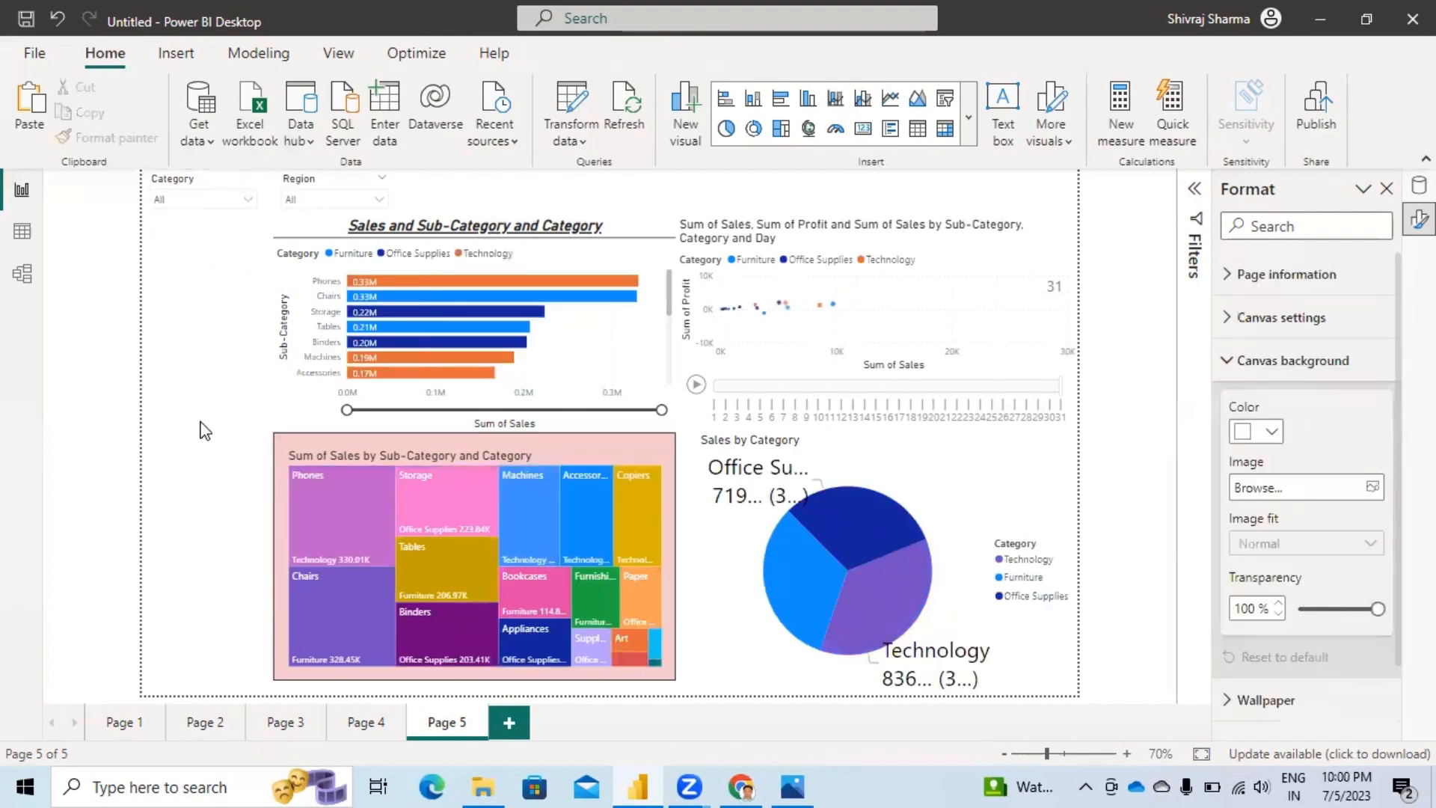
Step: Insert a card showing the sum of Sales below the Category slicer and reduce its height to fit the value and label
left_click(968, 119)
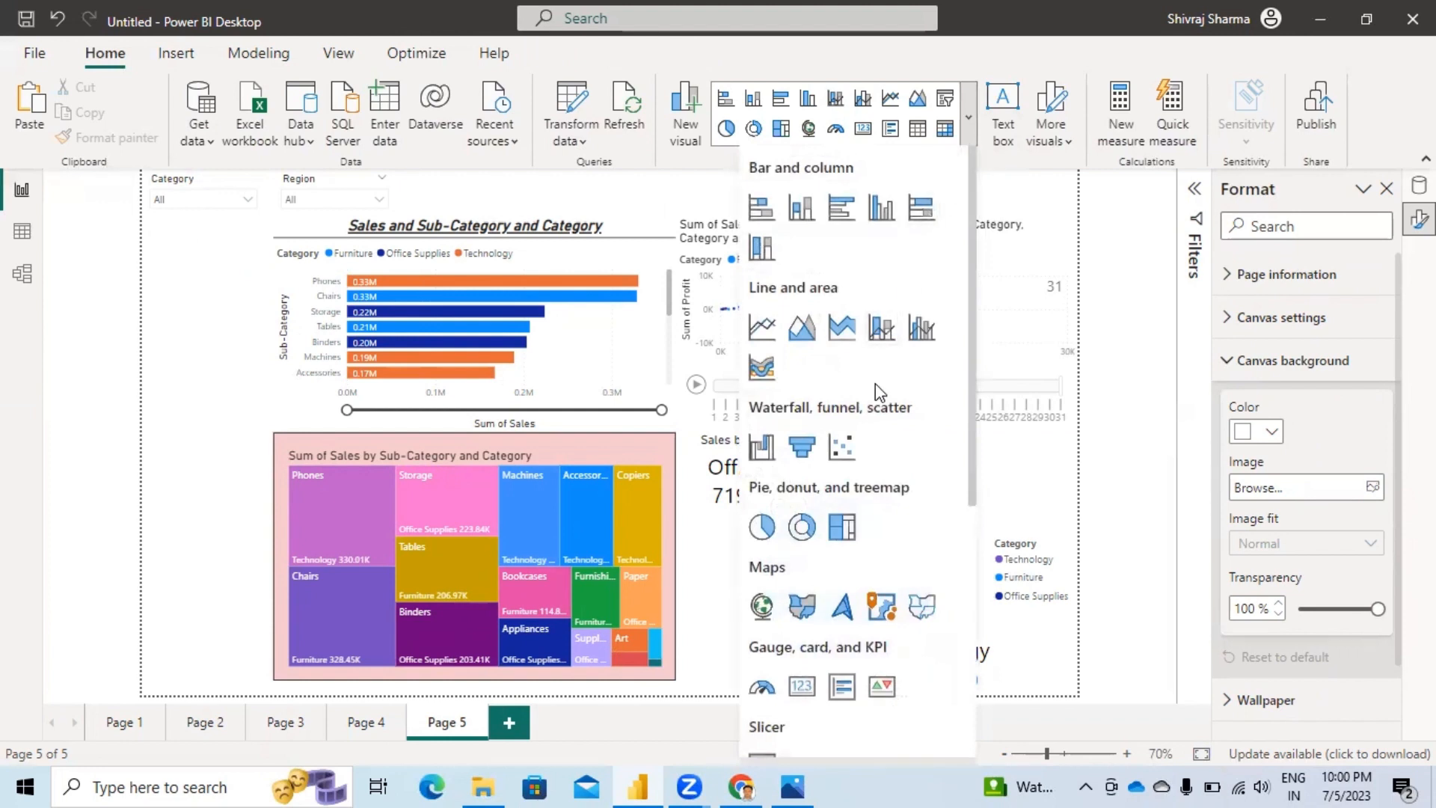
left_click(802, 686)
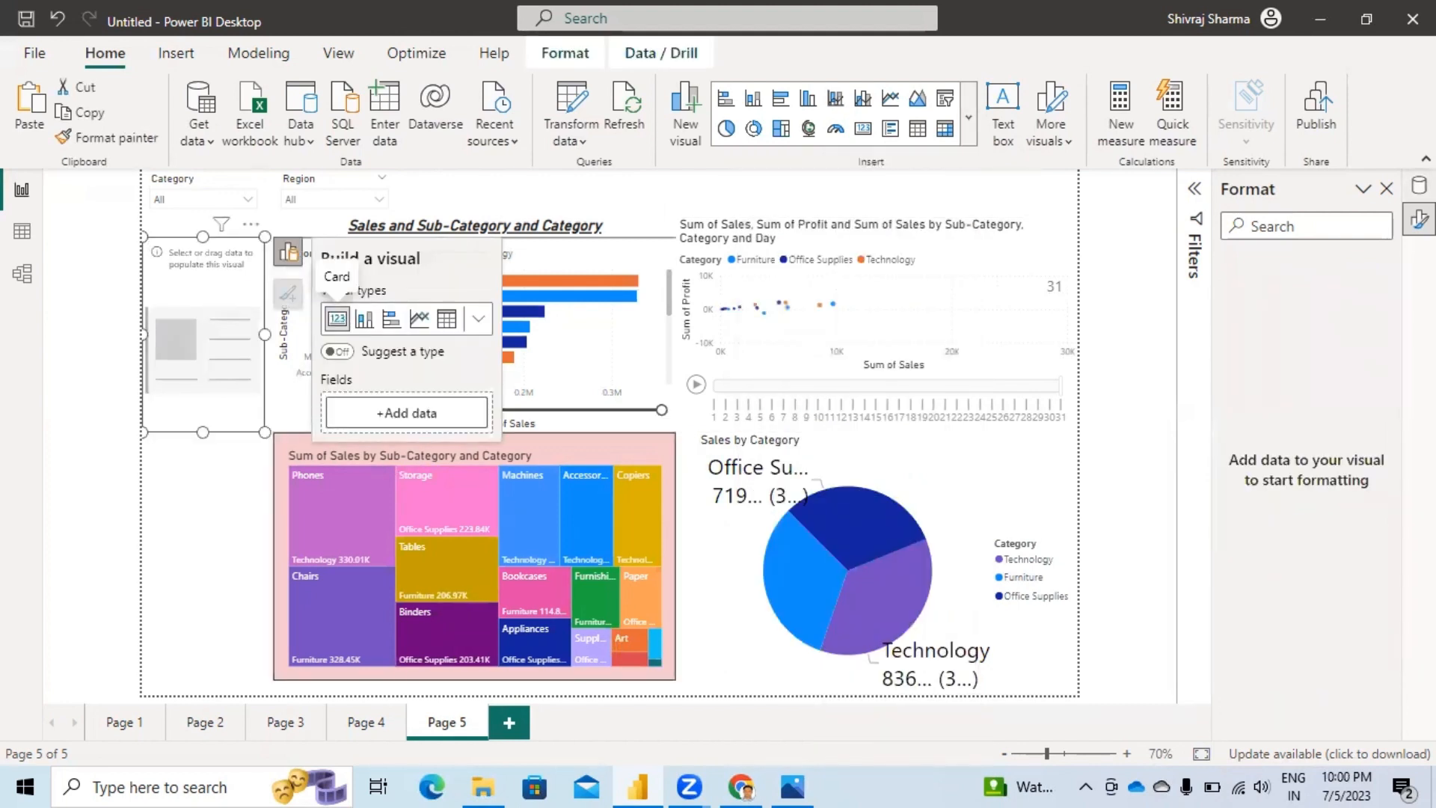
left_click(1419, 186)
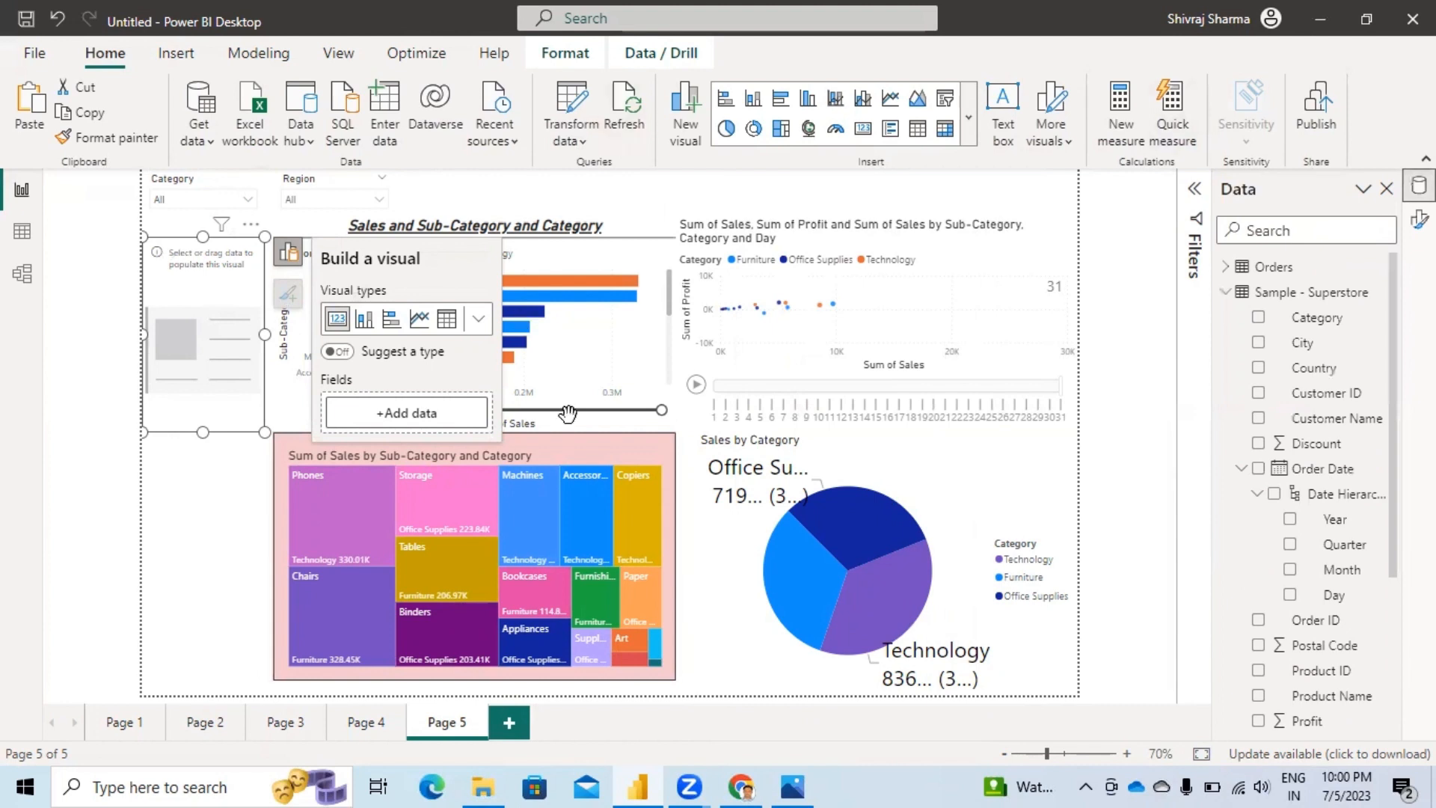
scroll(1285, 640, "down", 5)
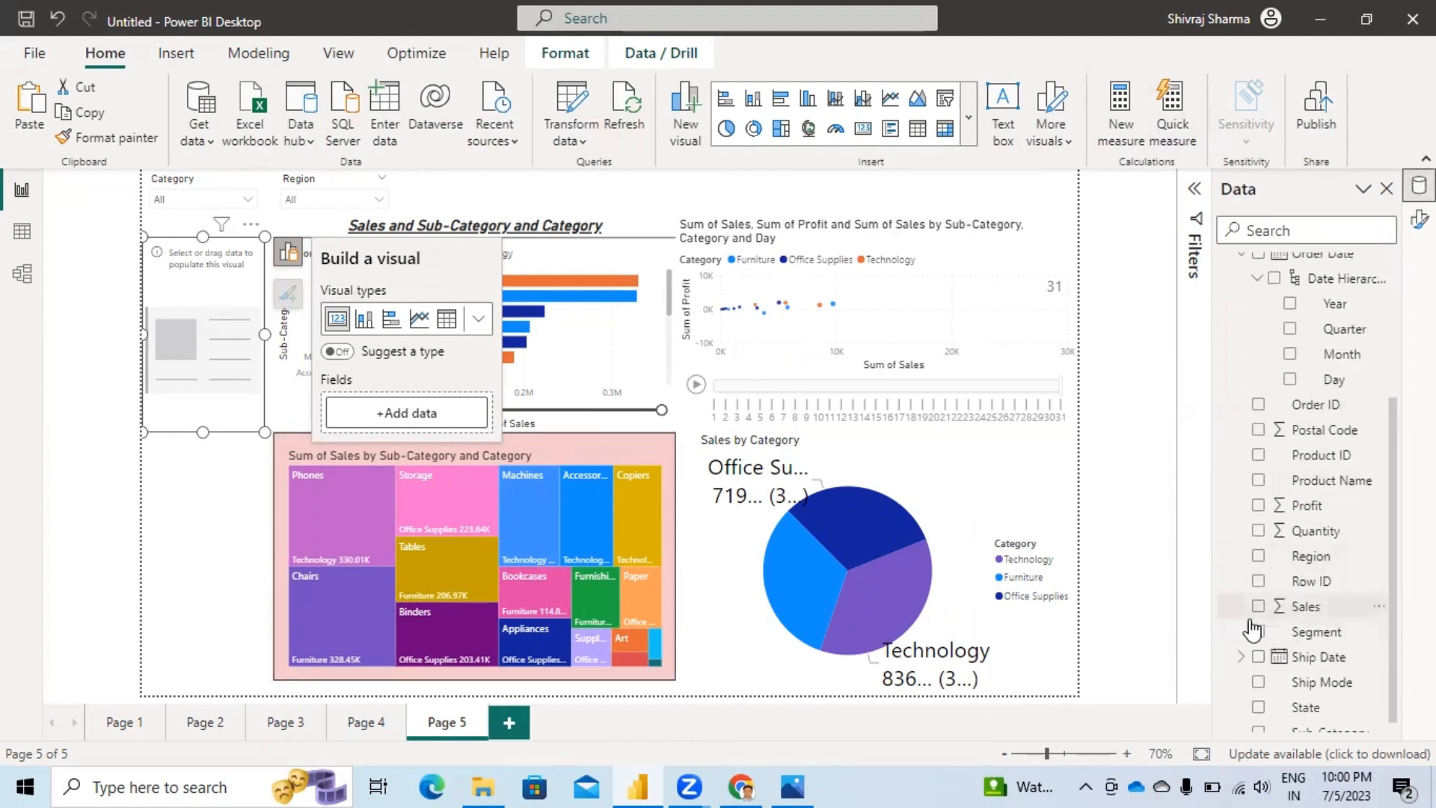
left_click(1258, 607)
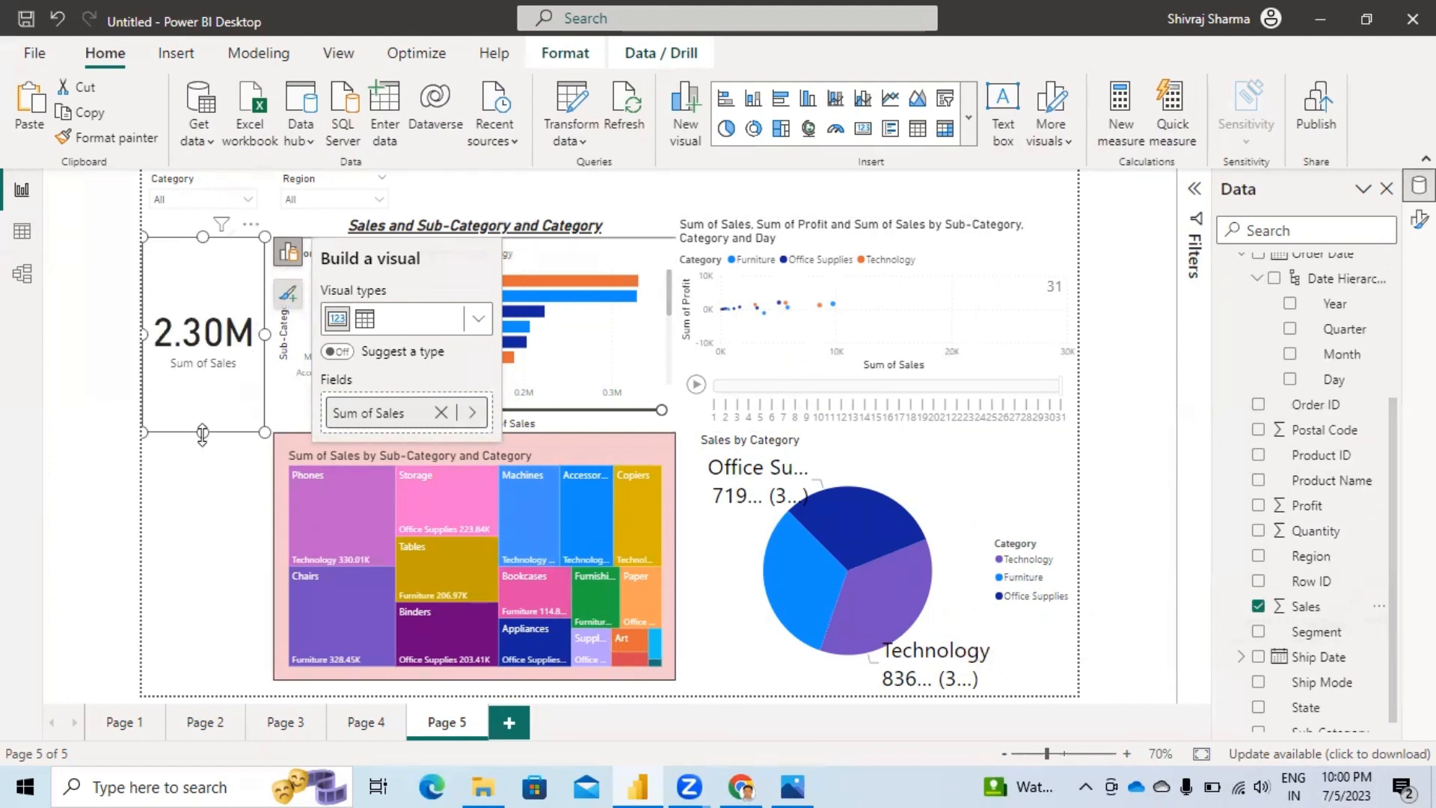
left_click_drag(204, 425, 202, 327)
left_click(207, 350)
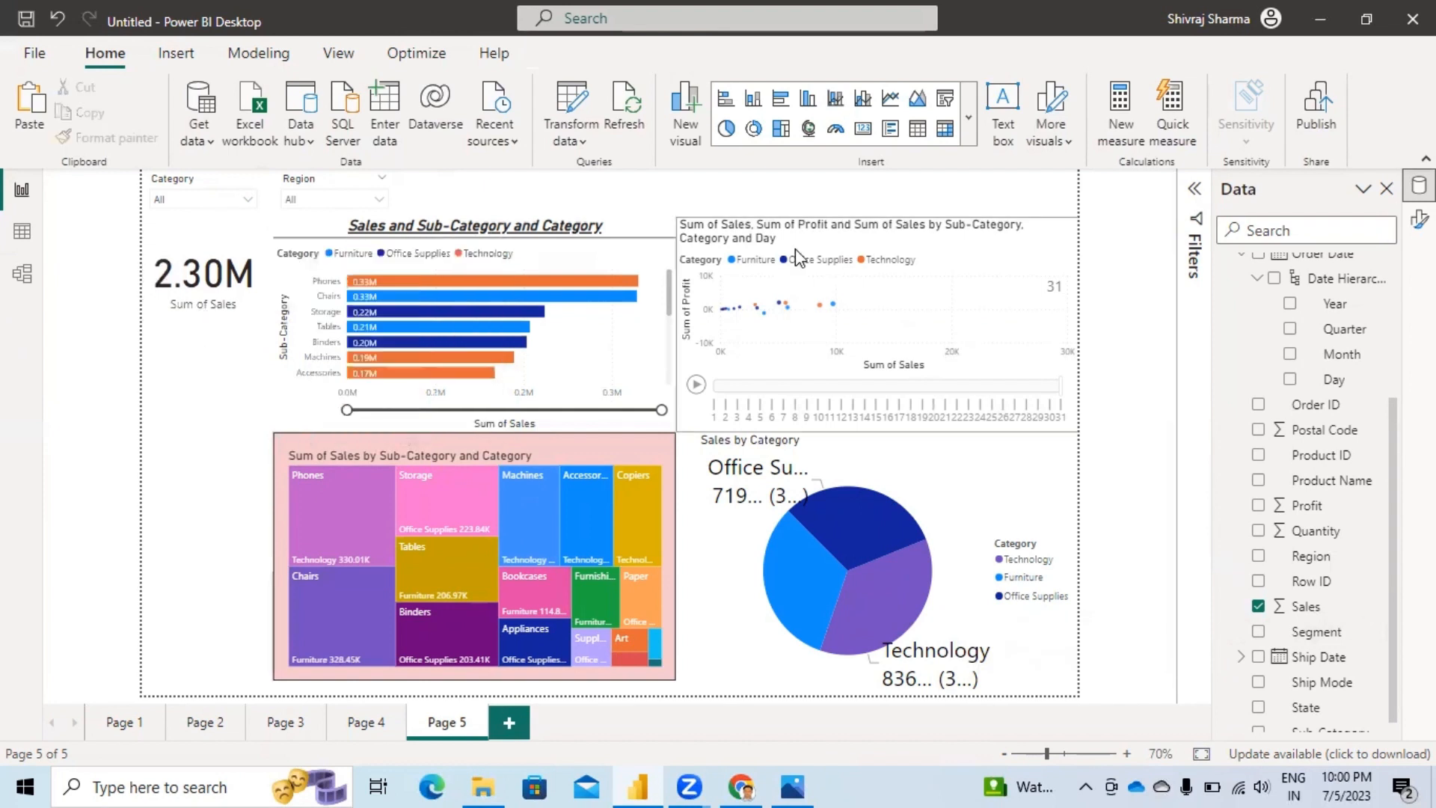
Step: Insert a card showing the sum of Profit directly below the Sales card and reduce its height to fit
left_click(861, 134)
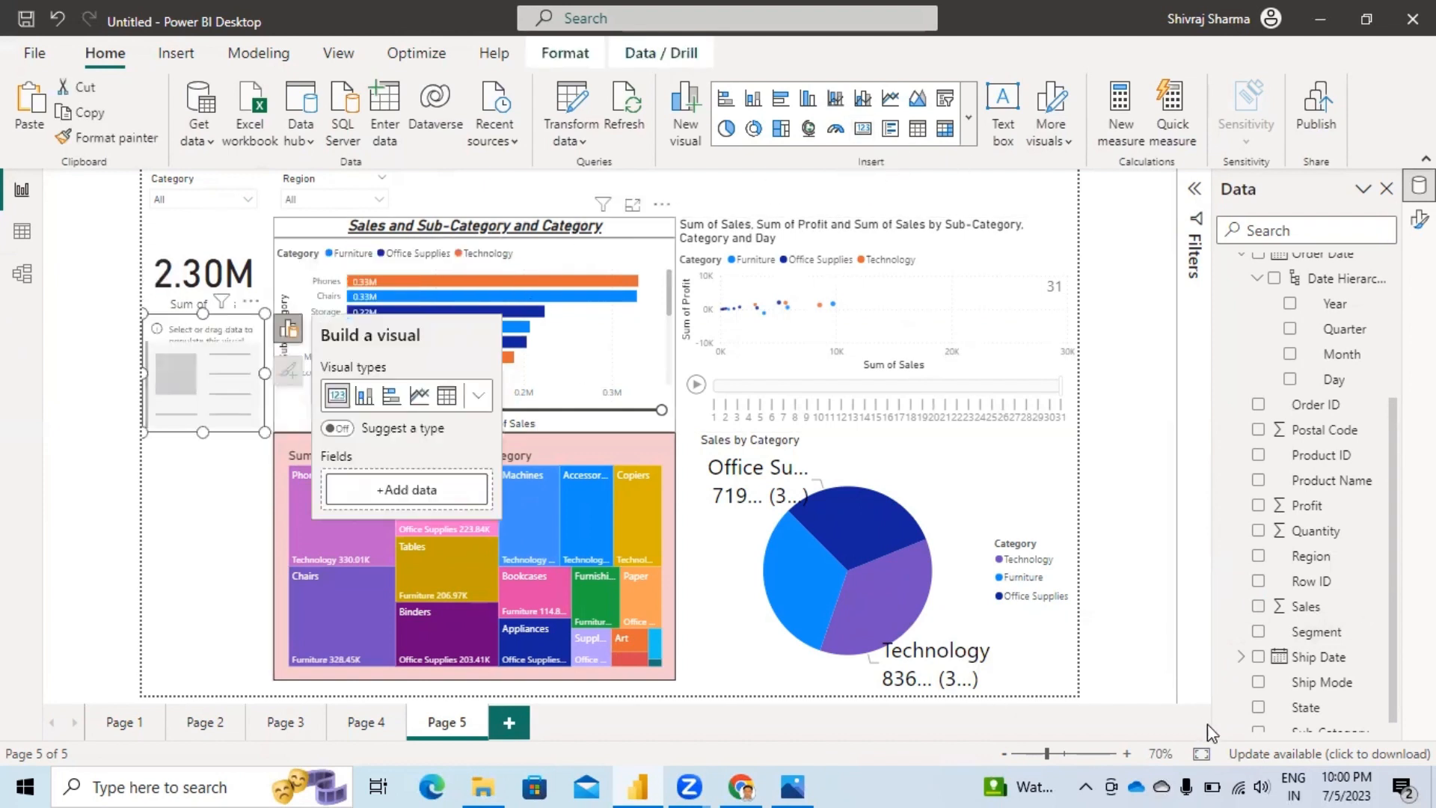
left_click(1259, 505)
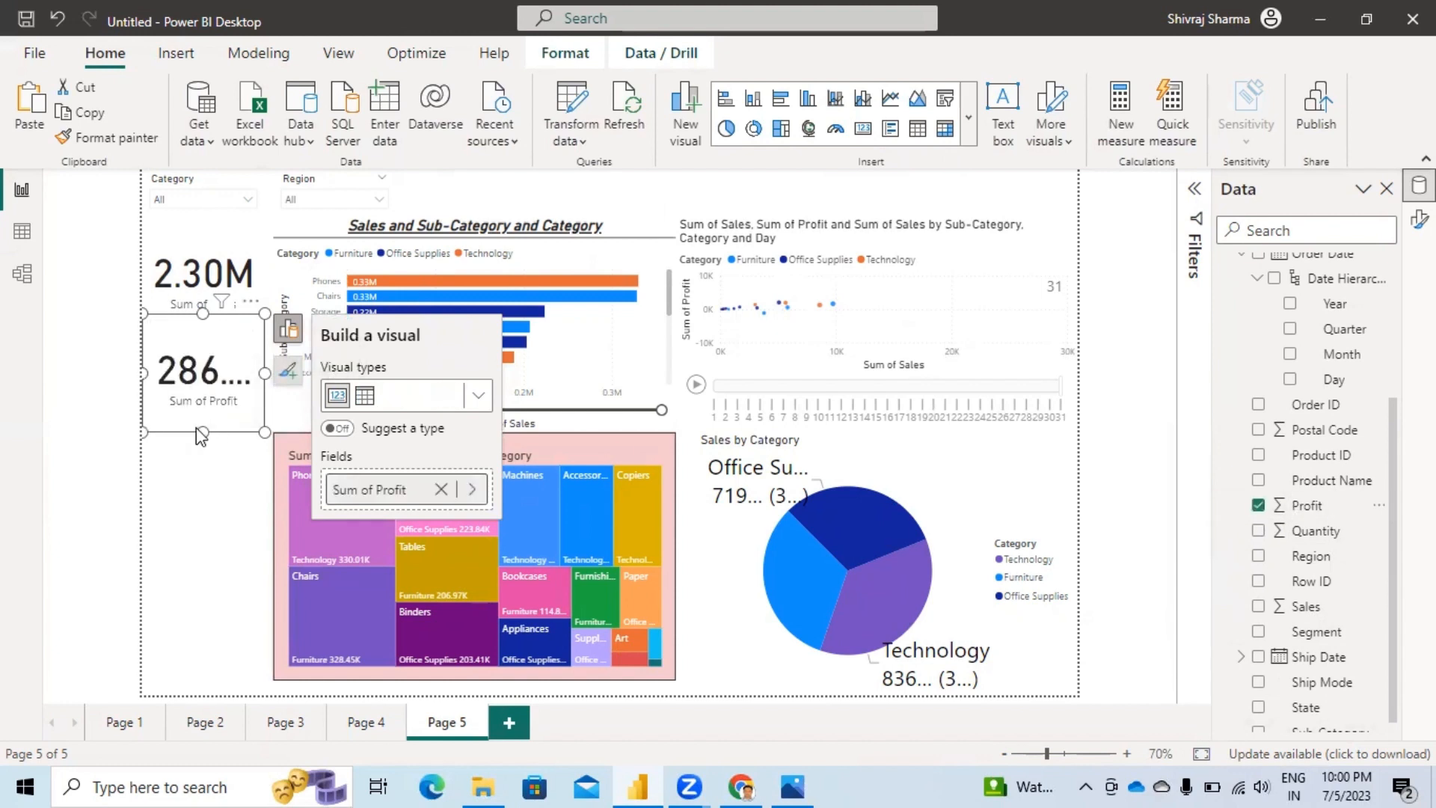
left_click_drag(203, 432, 214, 402)
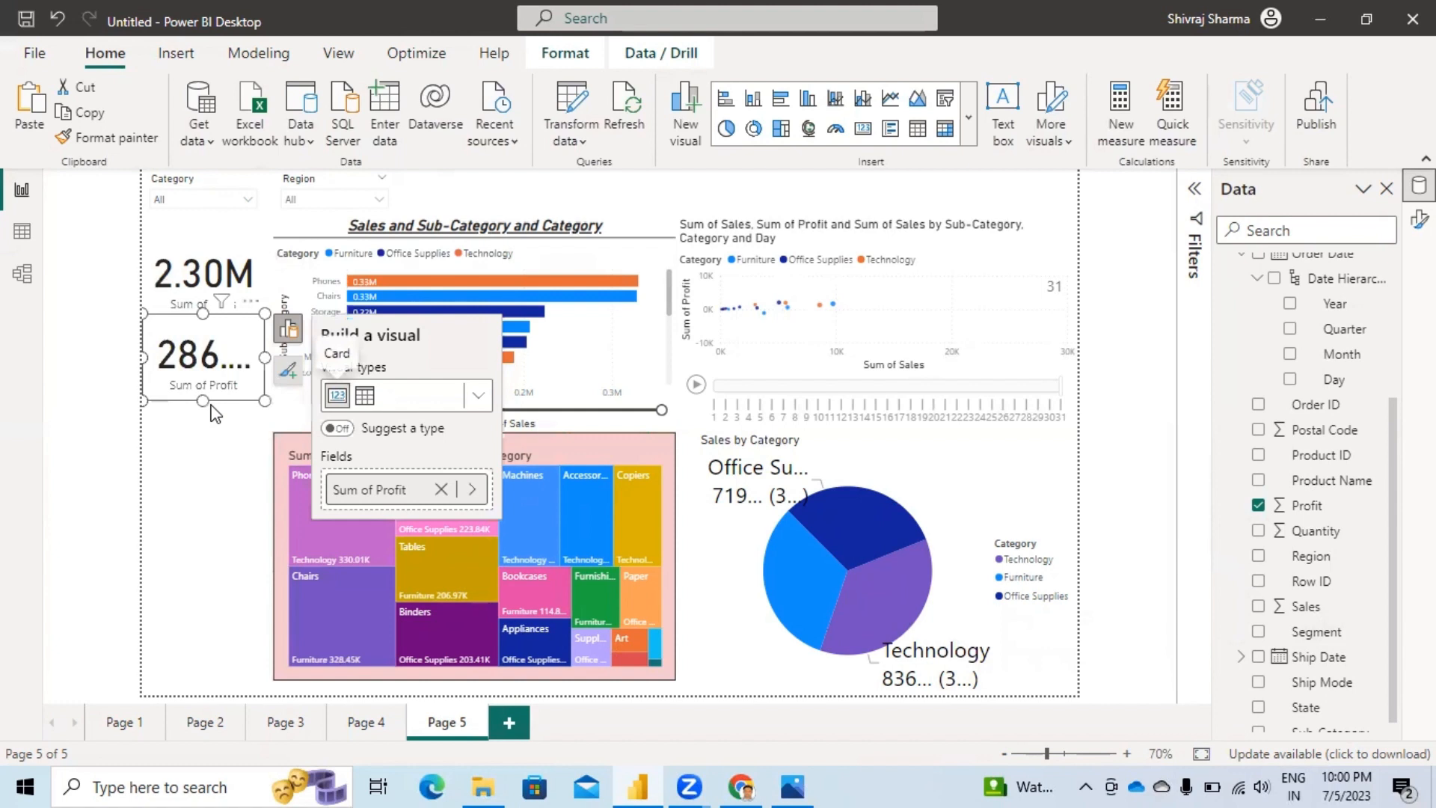
Step: Set the callout value font size of the Sum of Profit card to 32 and deselect the card
left_click(288, 369)
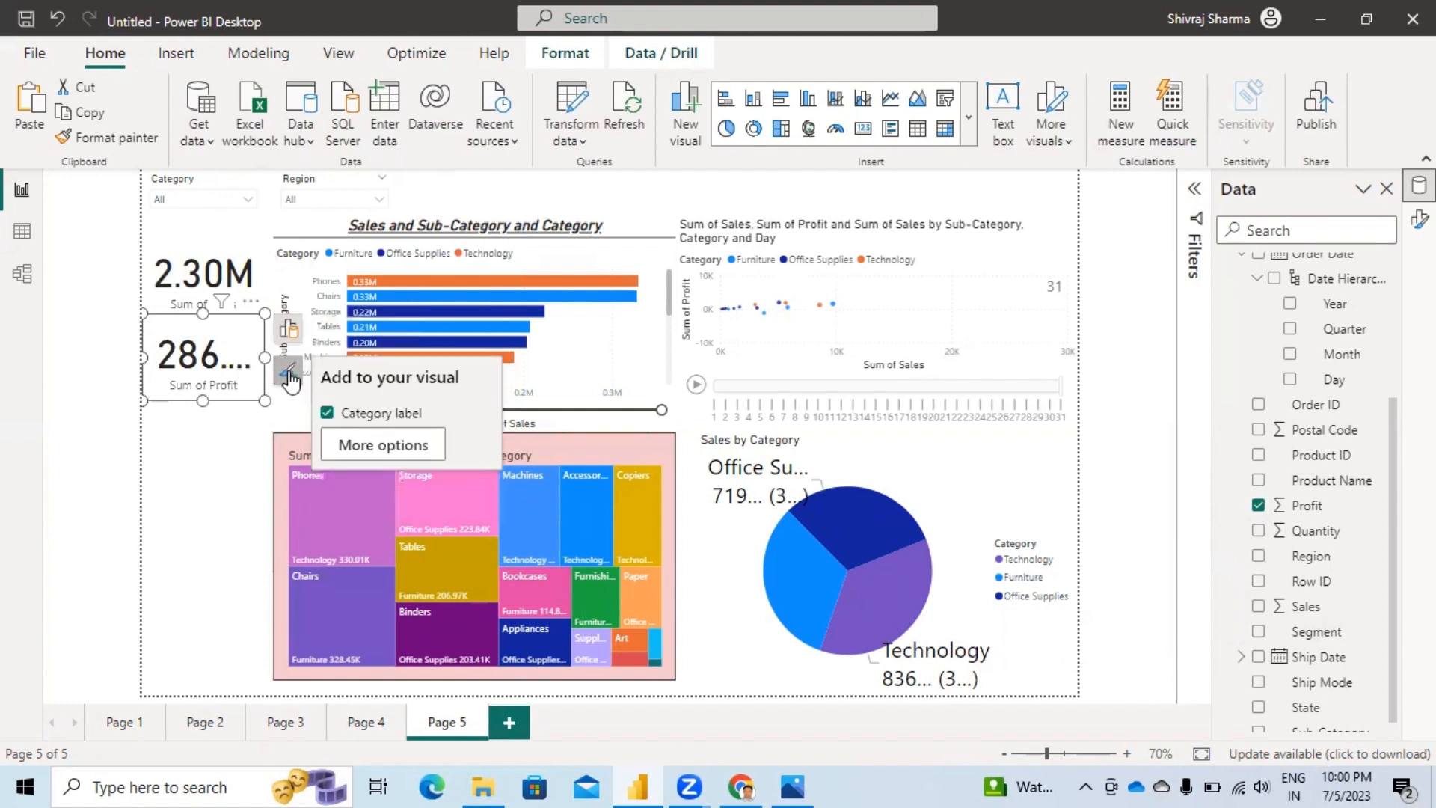
left_click(389, 444)
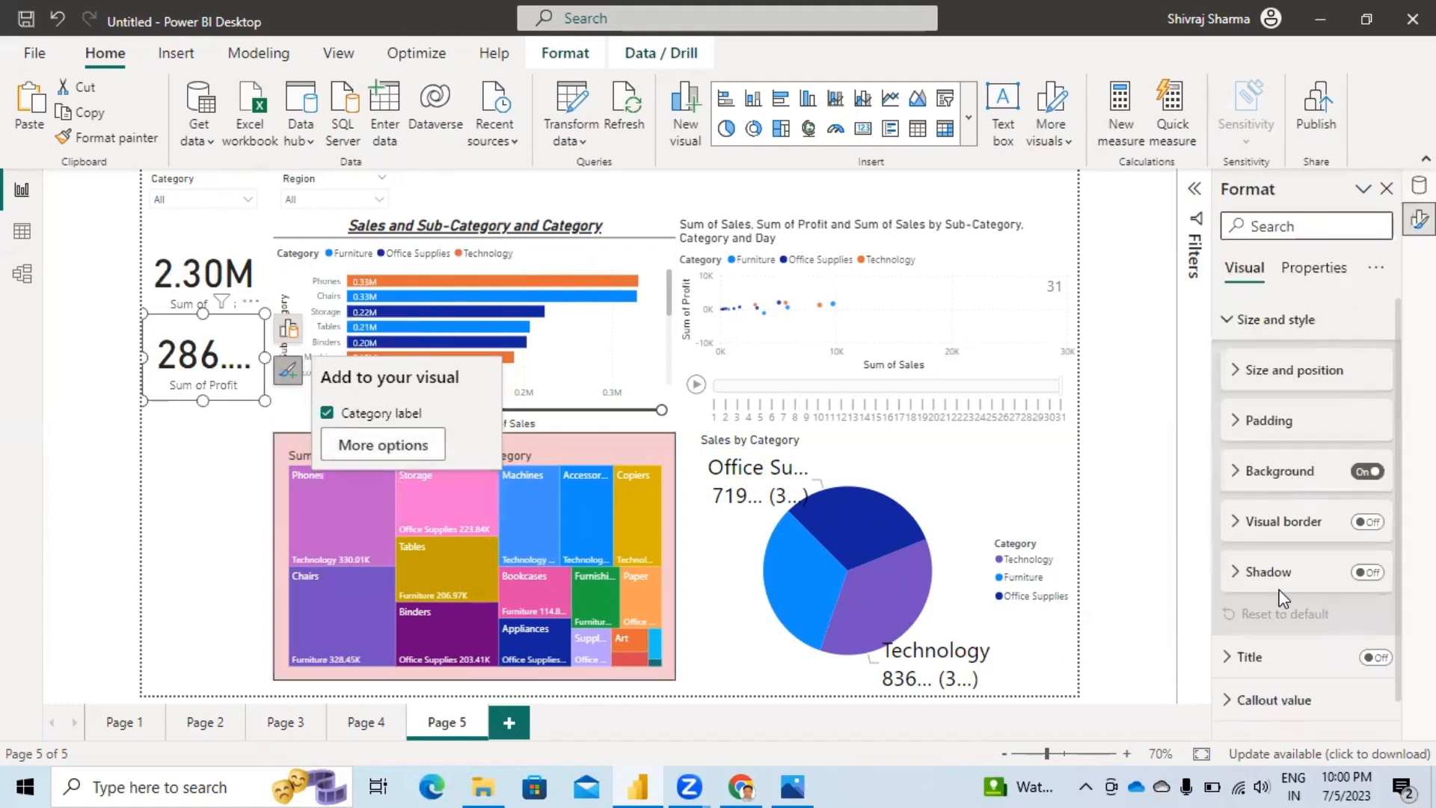
scroll(1282, 591, "down", 1)
scroll(1282, 589, "up", 1)
left_click(1248, 370)
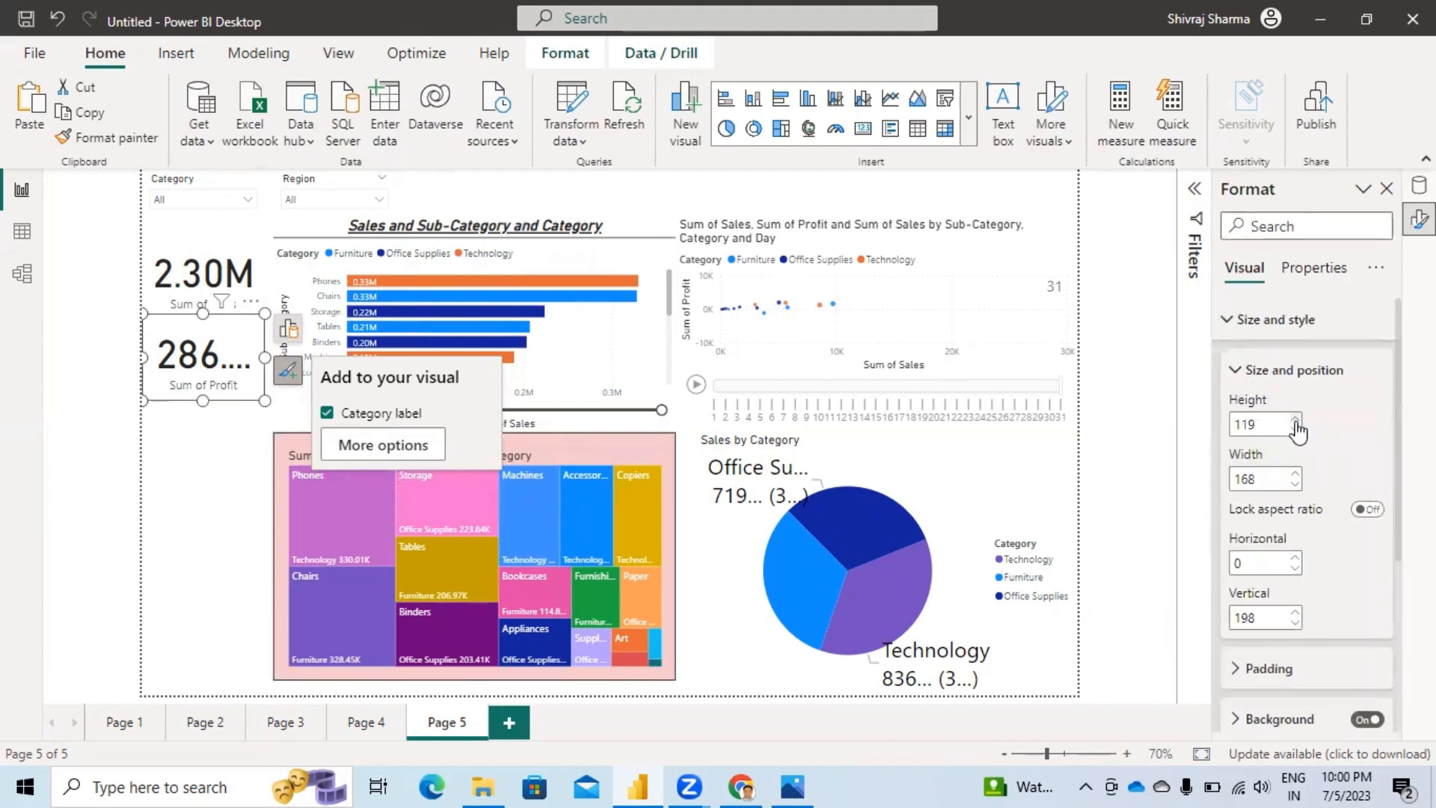
scroll(1296, 434, "down", 3)
scroll(1297, 440, "down", 1)
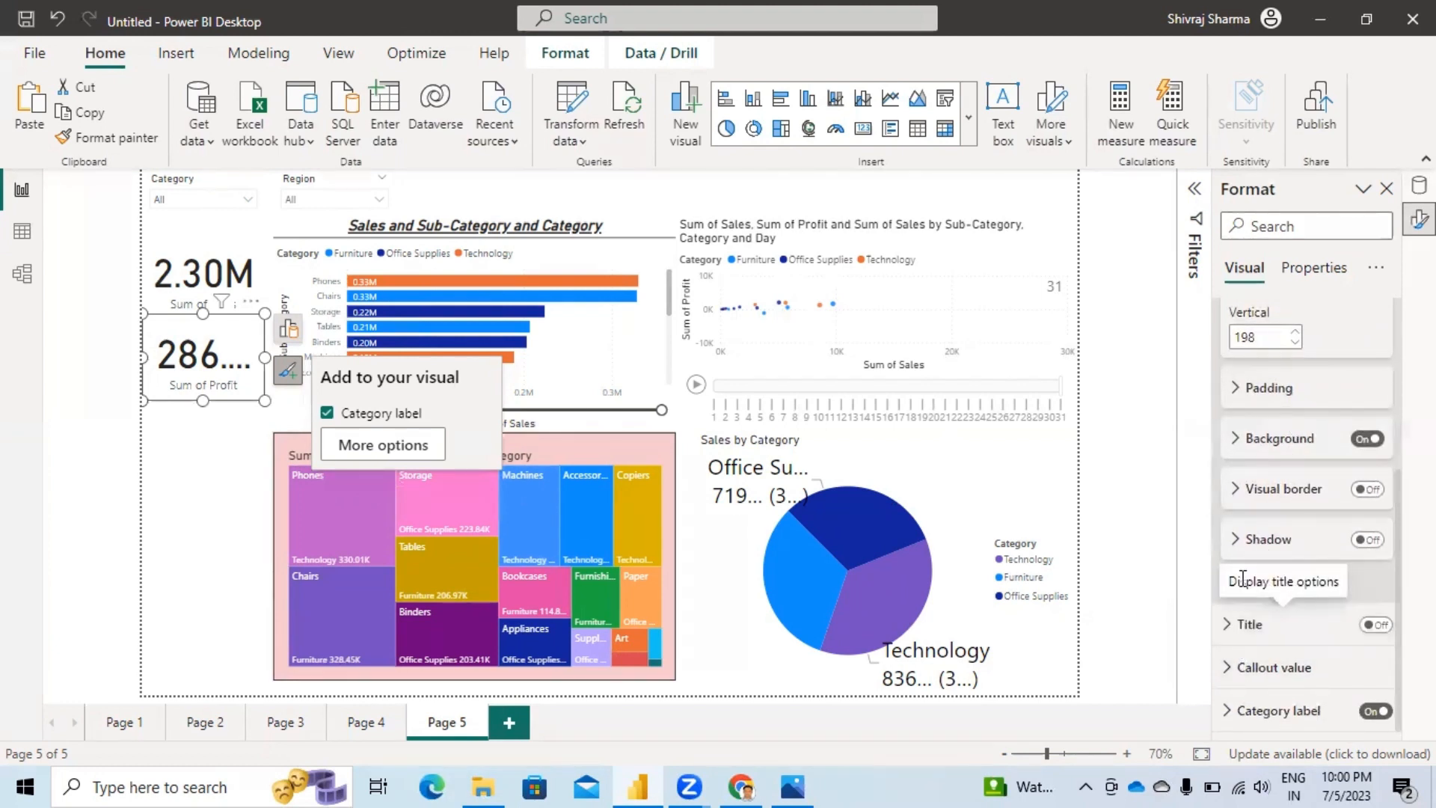
left_click(1234, 667)
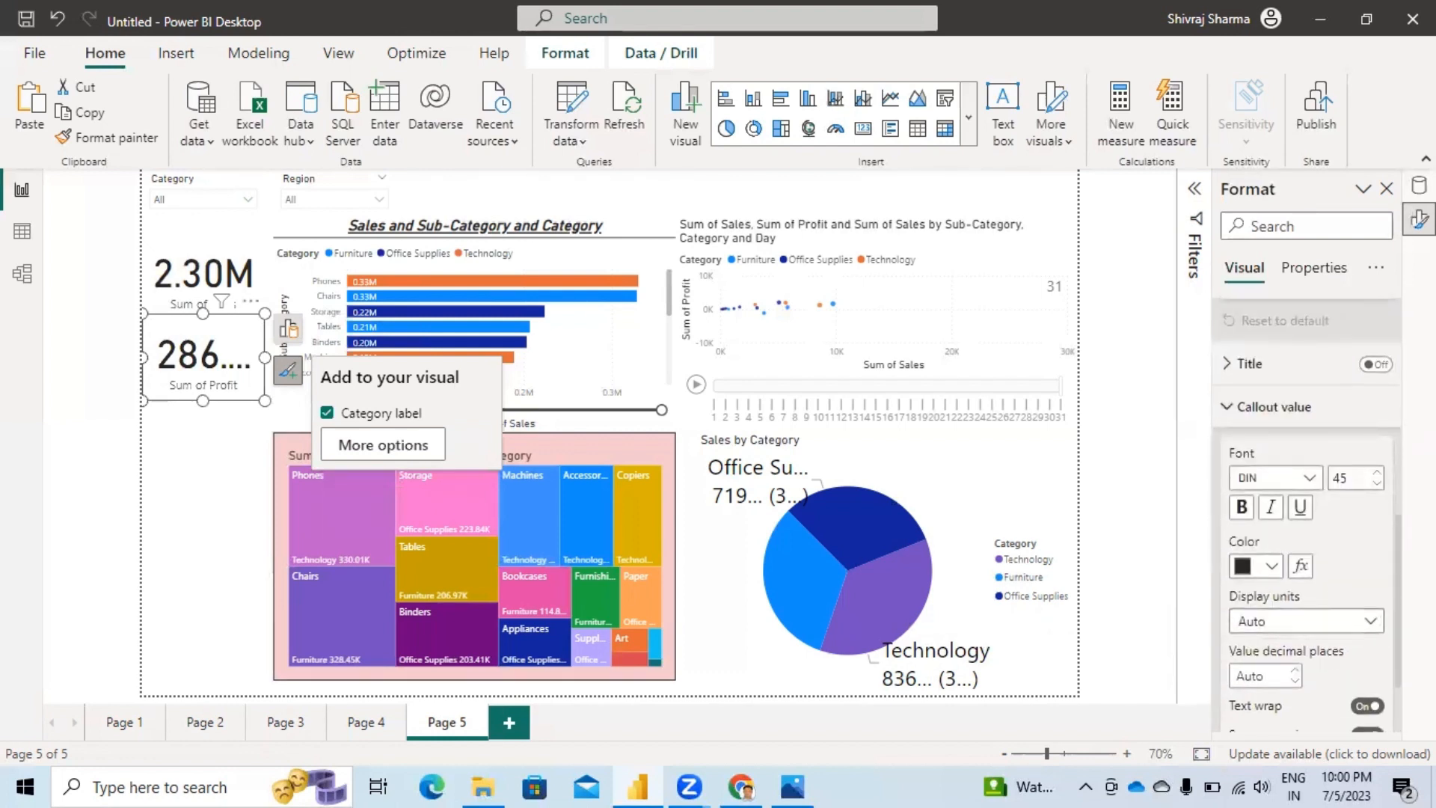
left_click(1377, 483)
left_click(1377, 484)
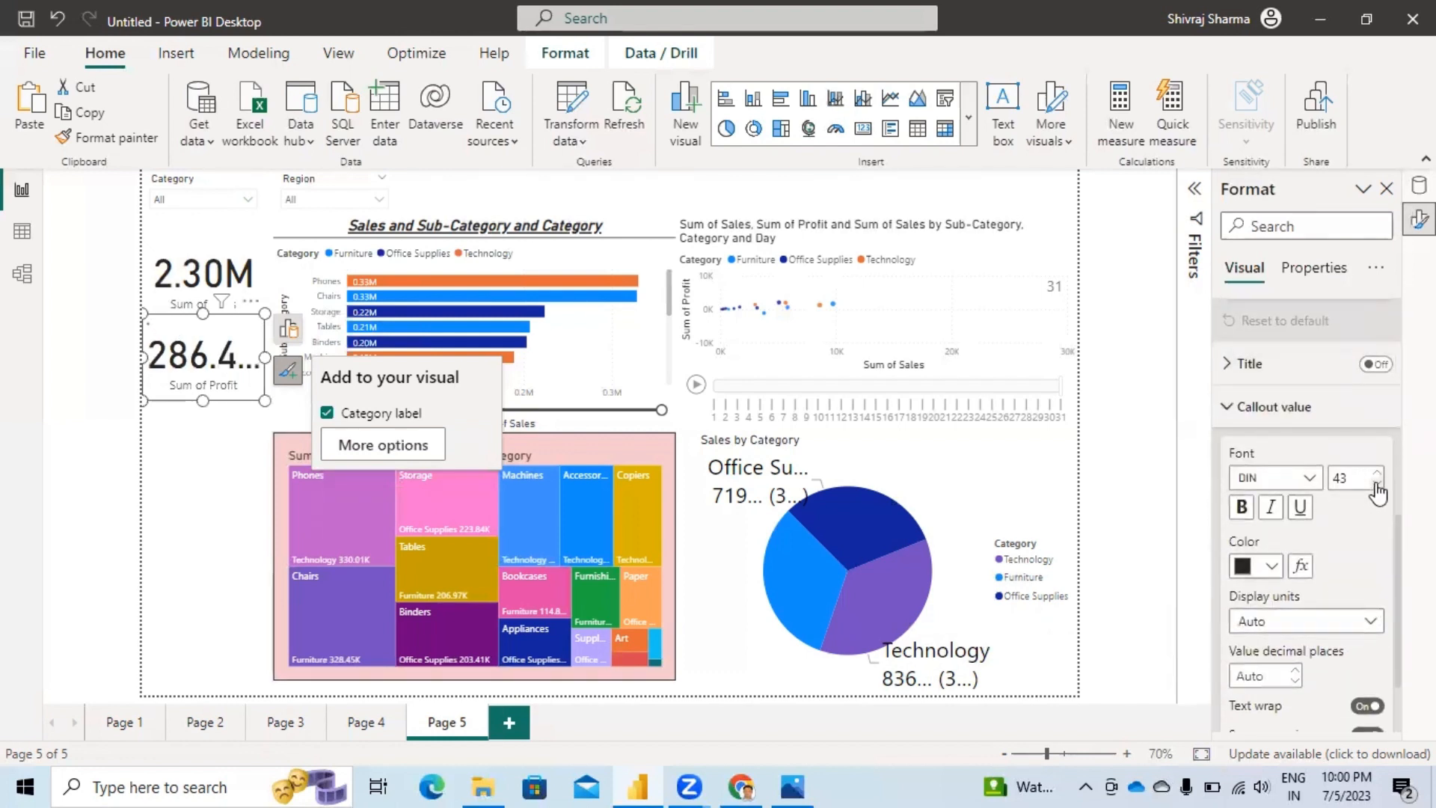
left_click(1377, 484)
left_click(1377, 483)
left_click(1377, 484)
left_click(1377, 483)
left_click(1377, 484)
left_click(1377, 483)
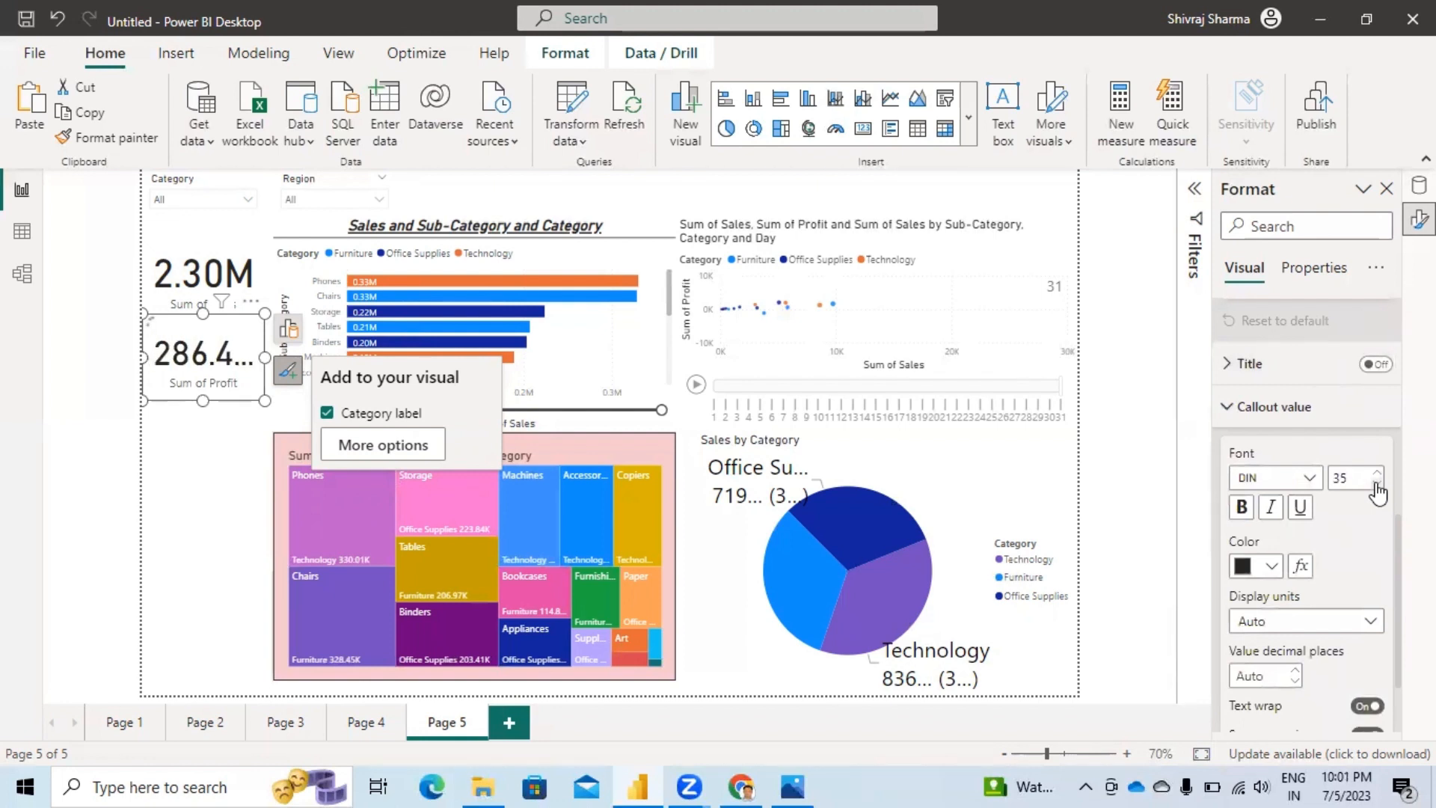
left_click(1377, 483)
left_click(1377, 483)
left_click(1377, 483)
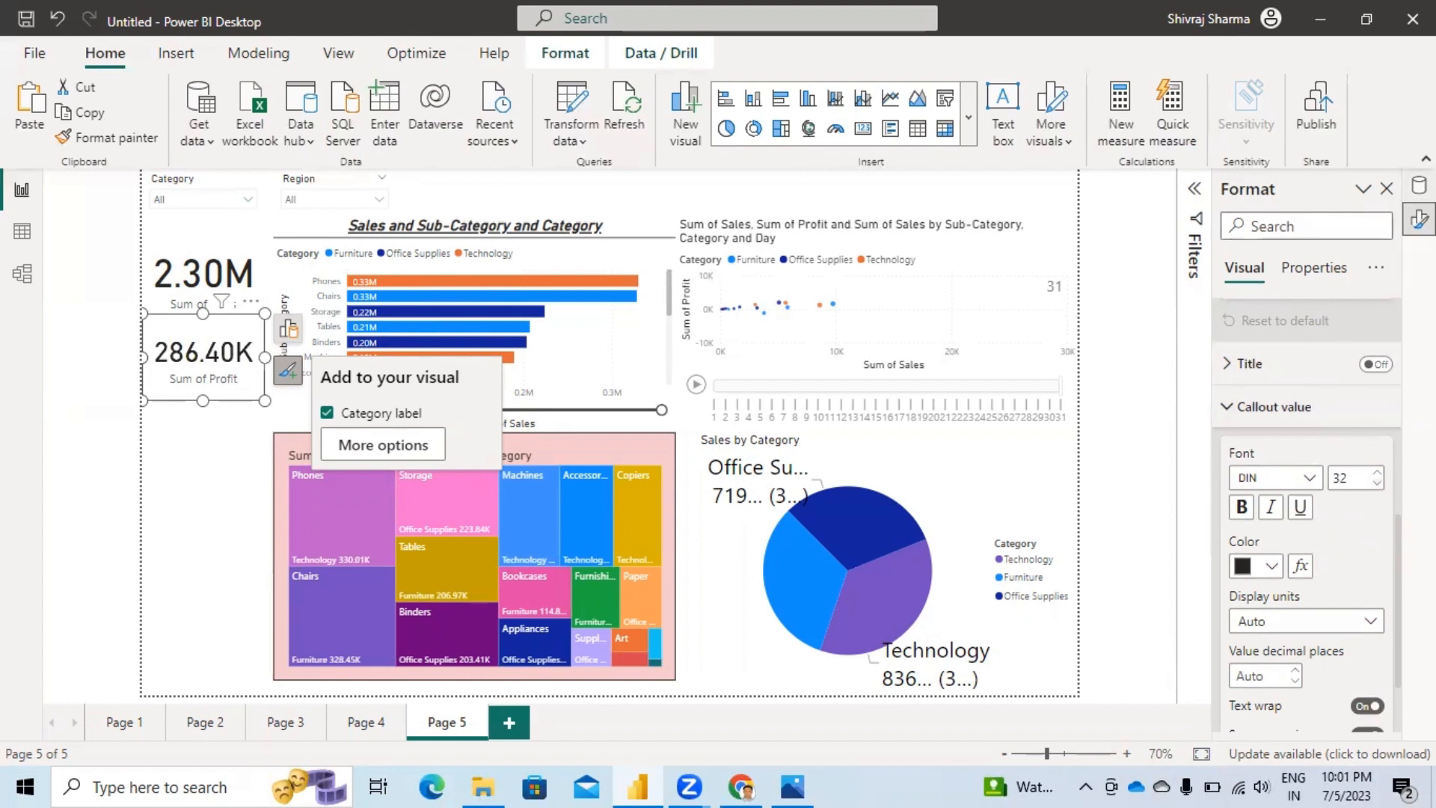
left_click(1419, 186)
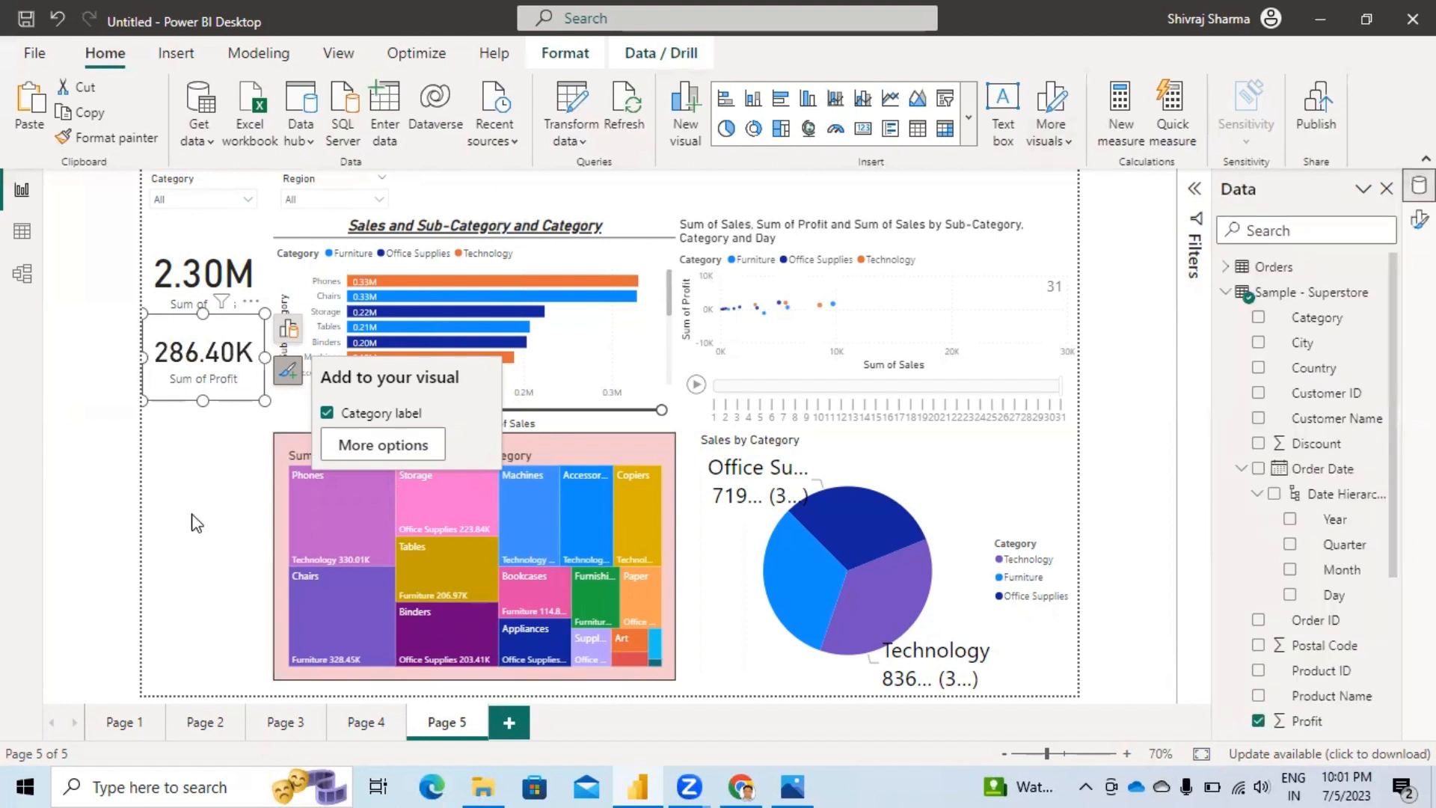
left_click(211, 507)
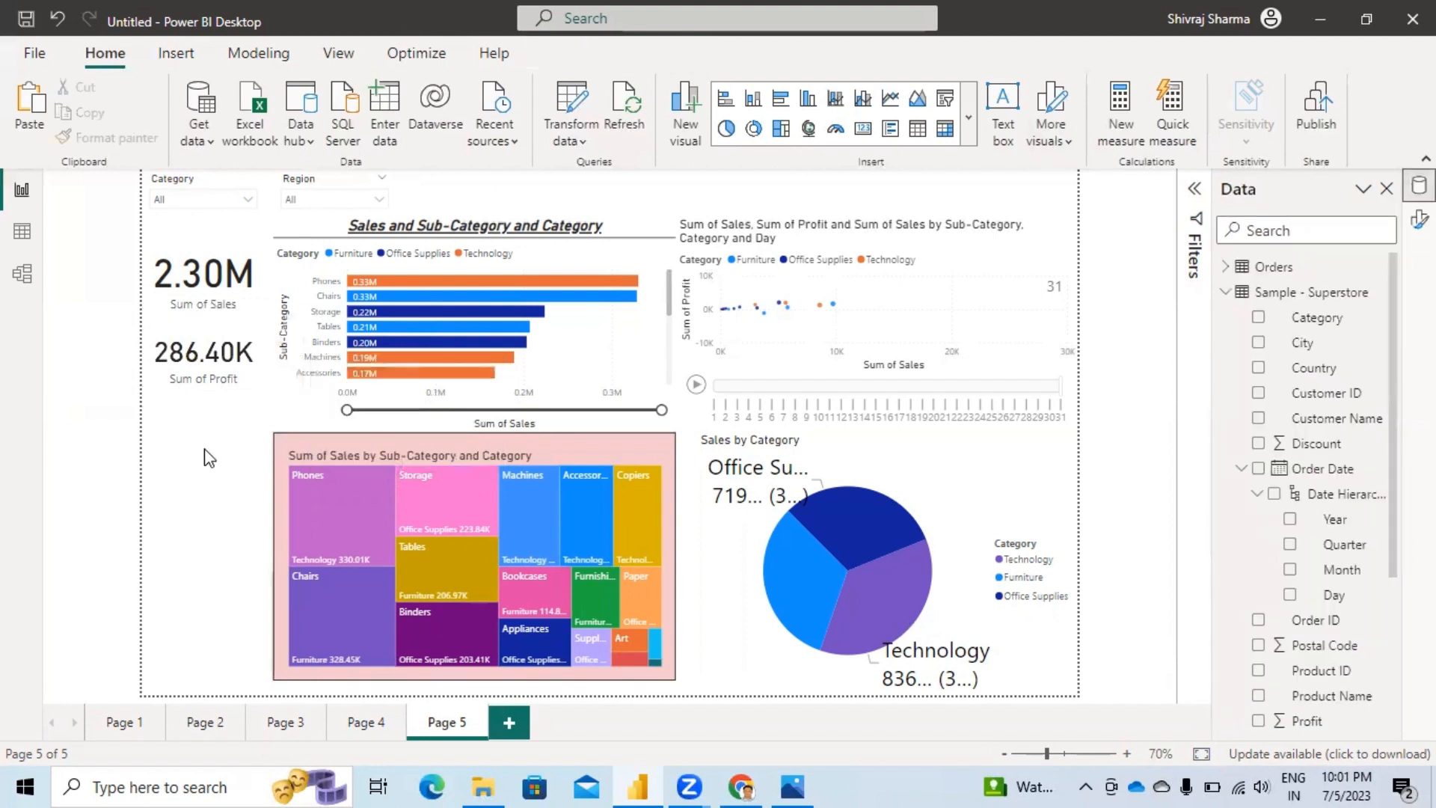
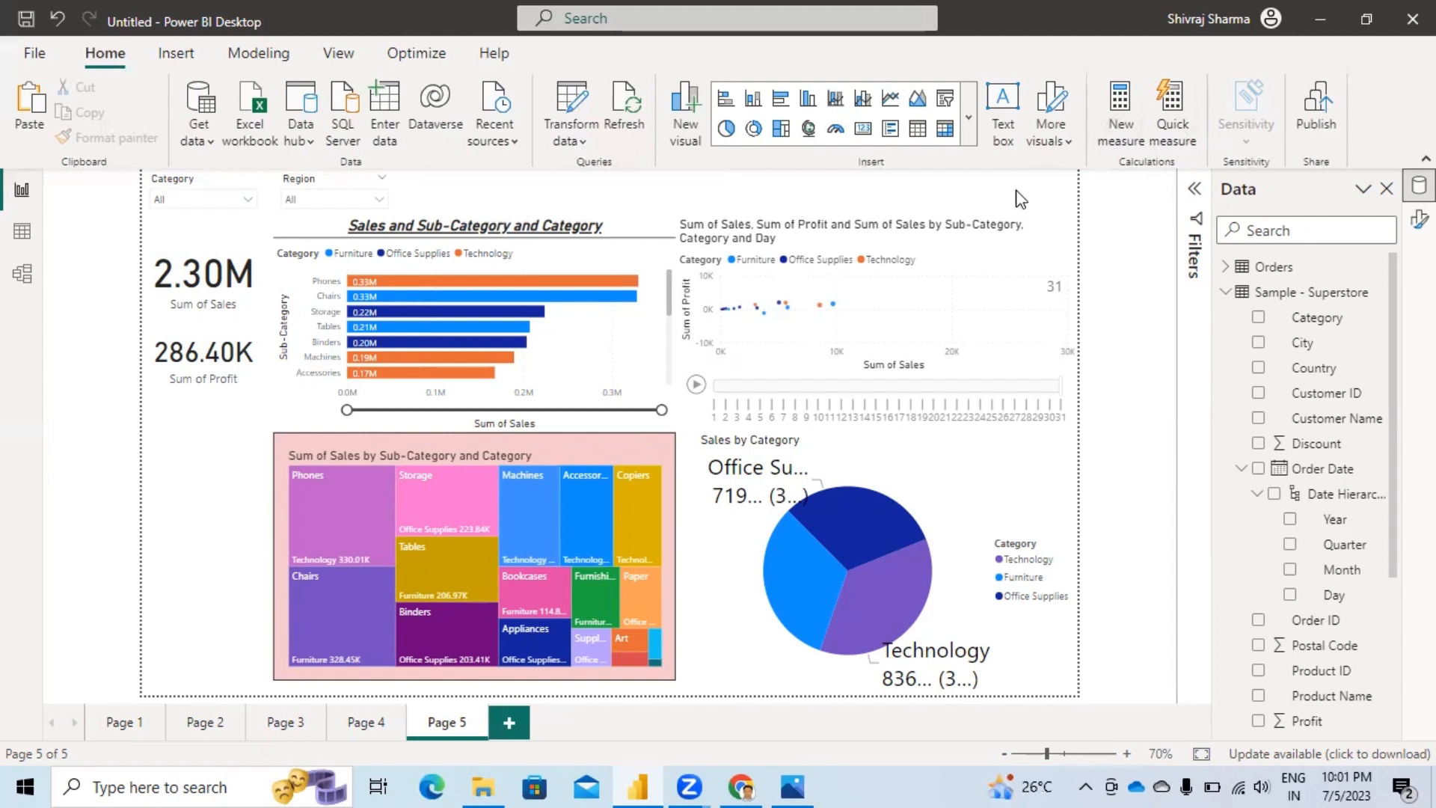
Step: Export the report to PDF and look through its pages down to the dashboard on page 5
left_click(28, 58)
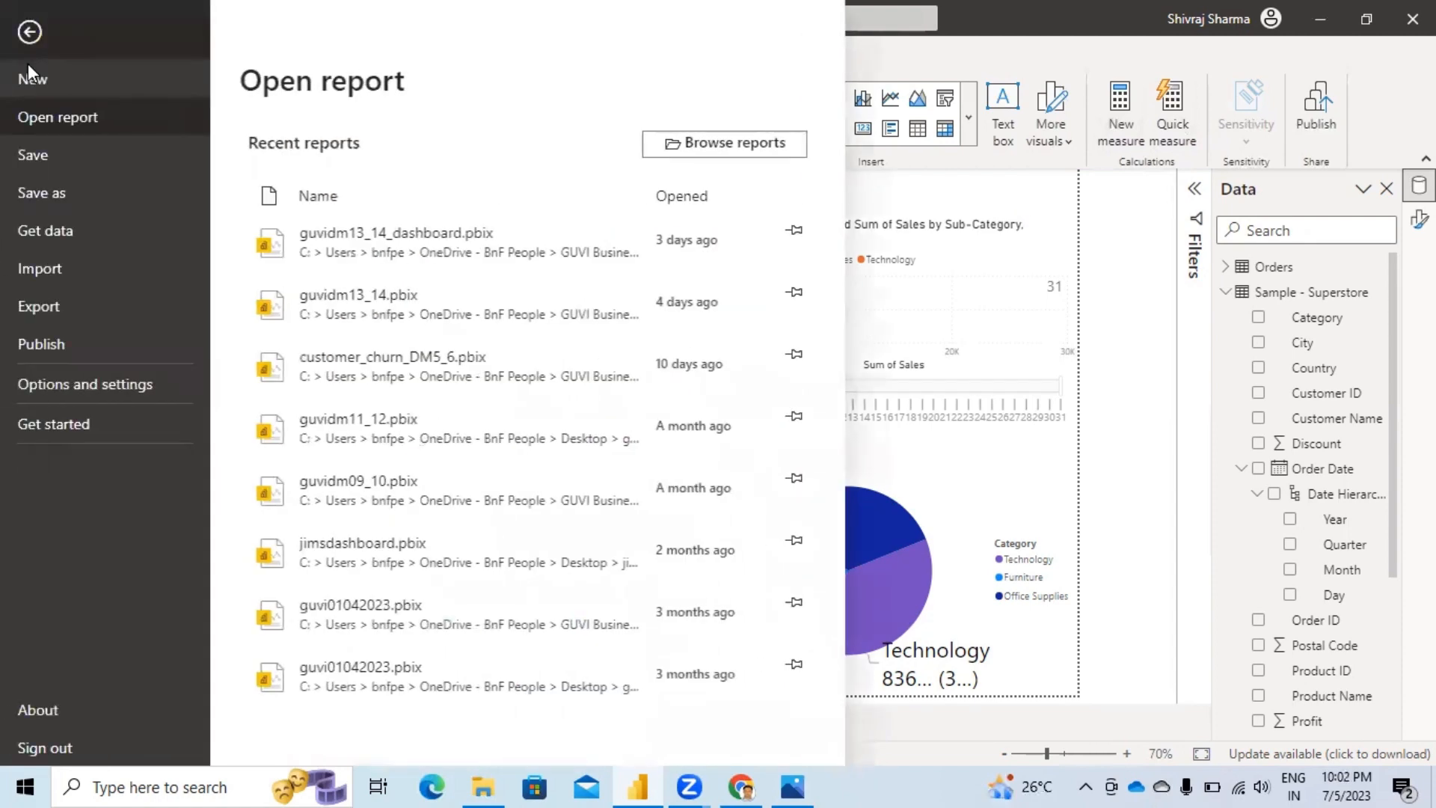
left_click(1013, 169)
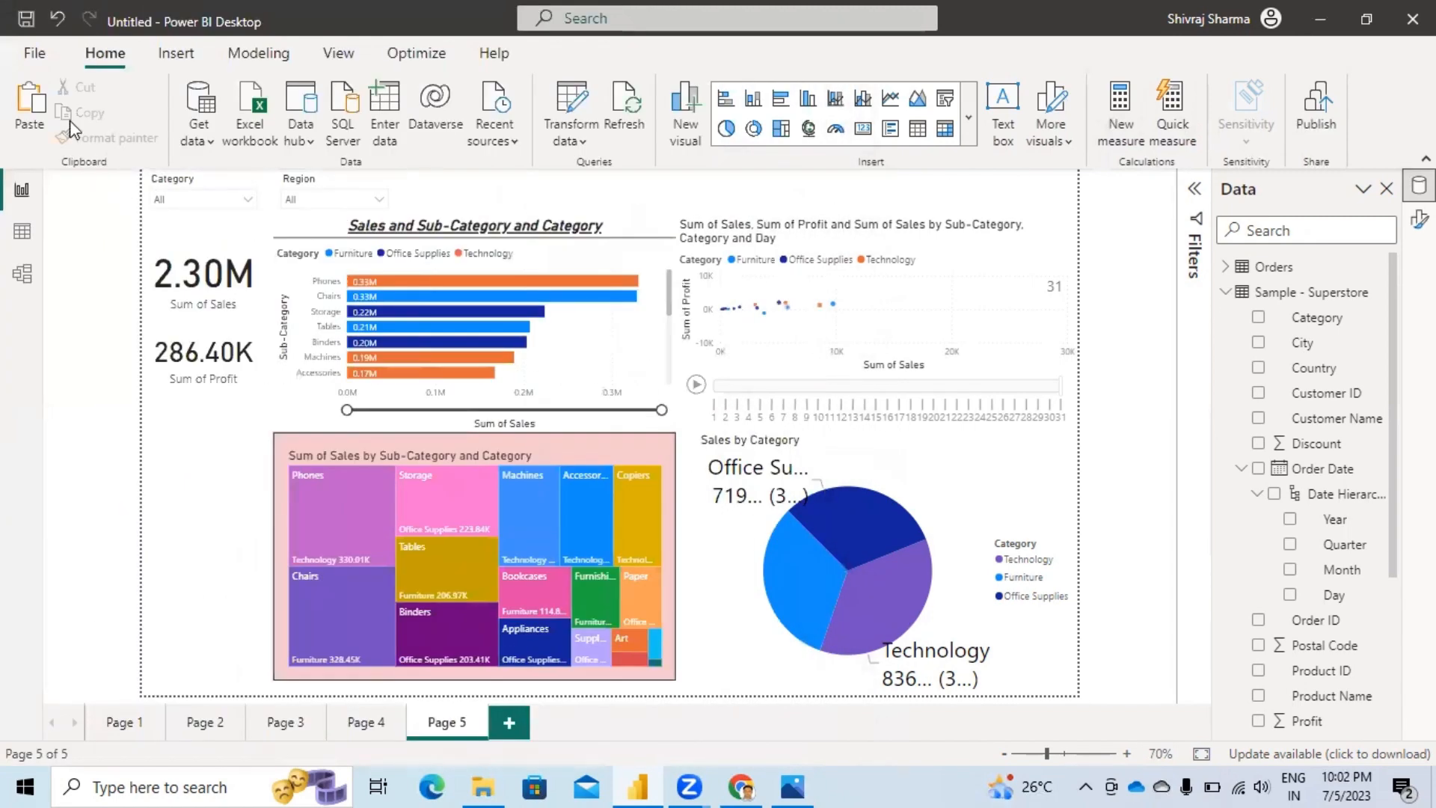
left_click(41, 50)
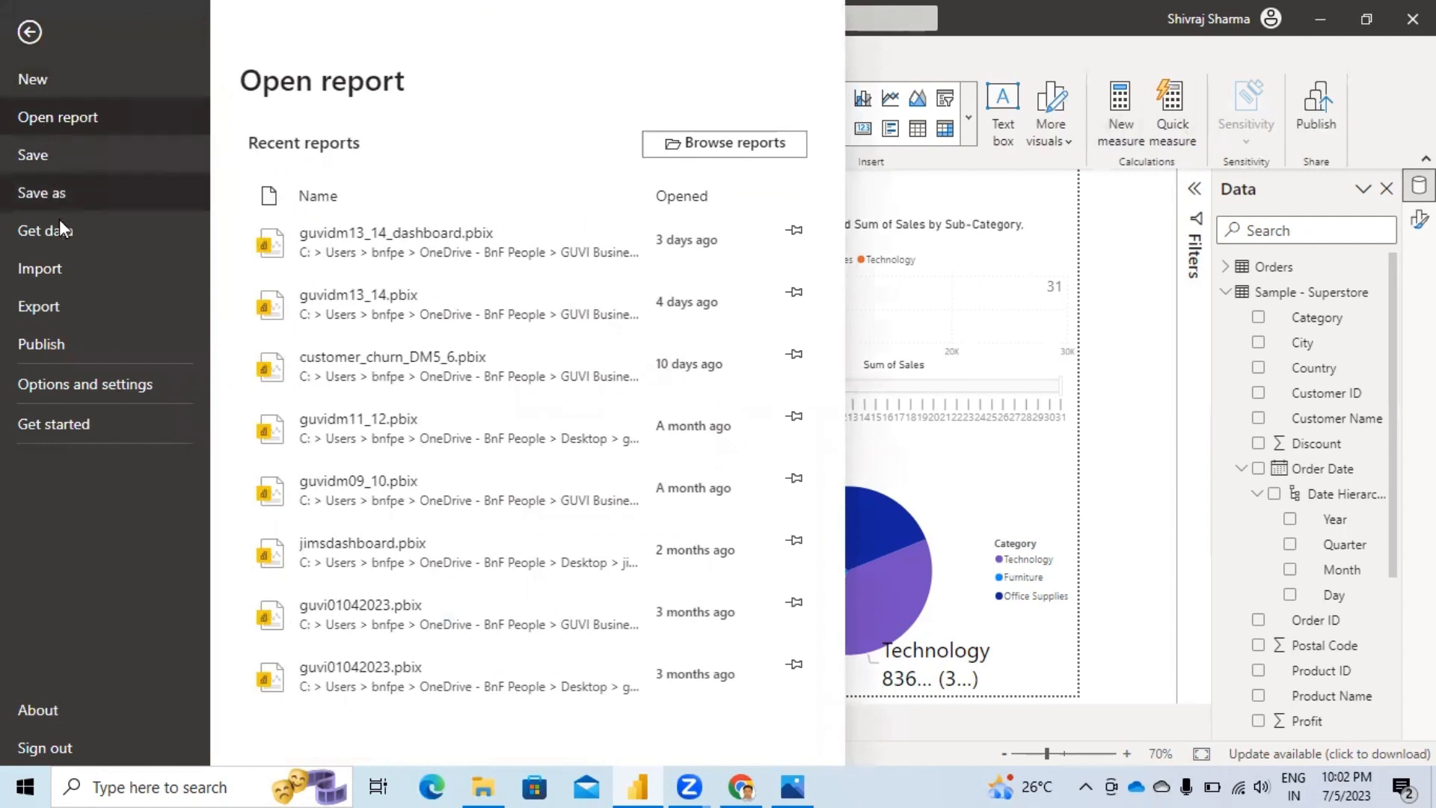
left_click(67, 305)
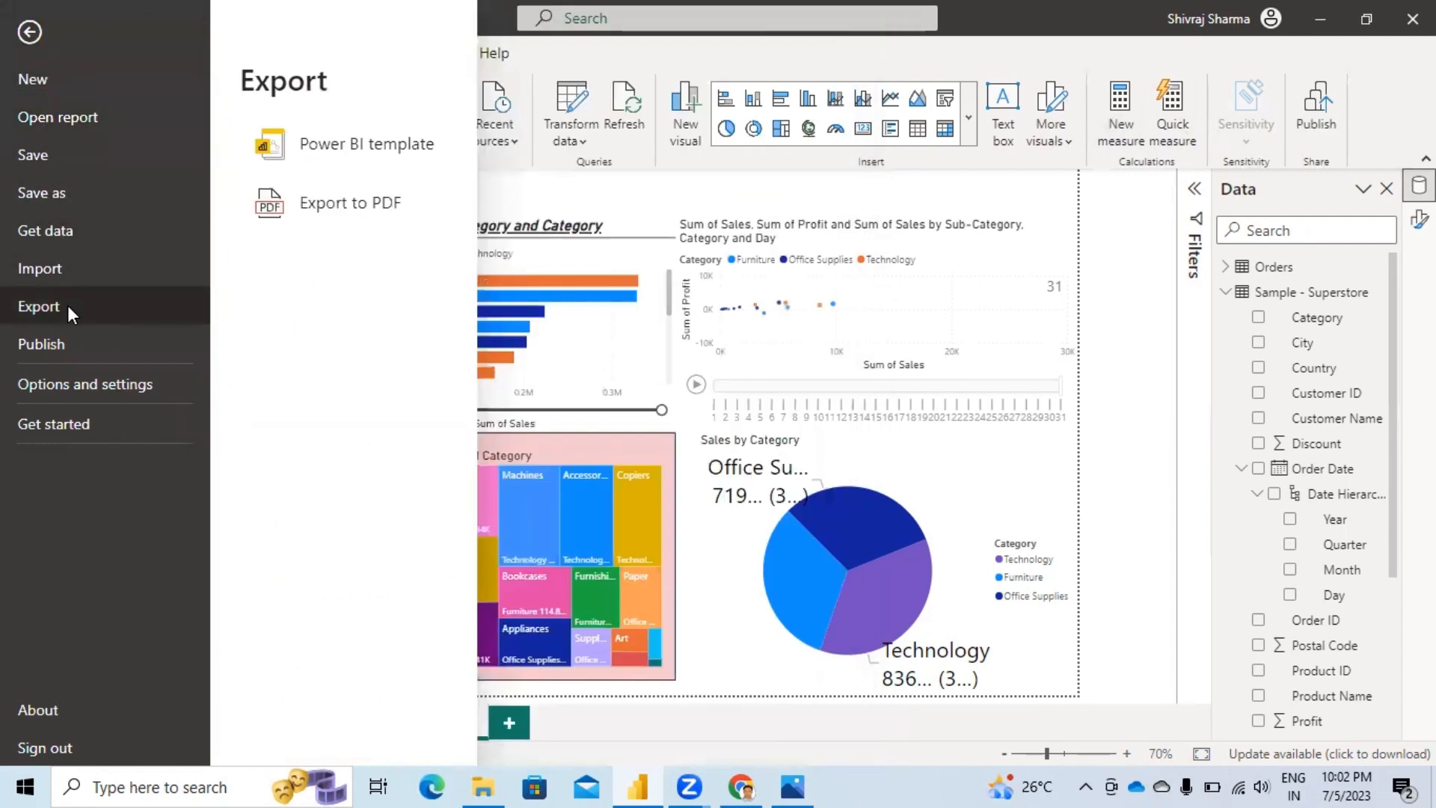
left_click(347, 202)
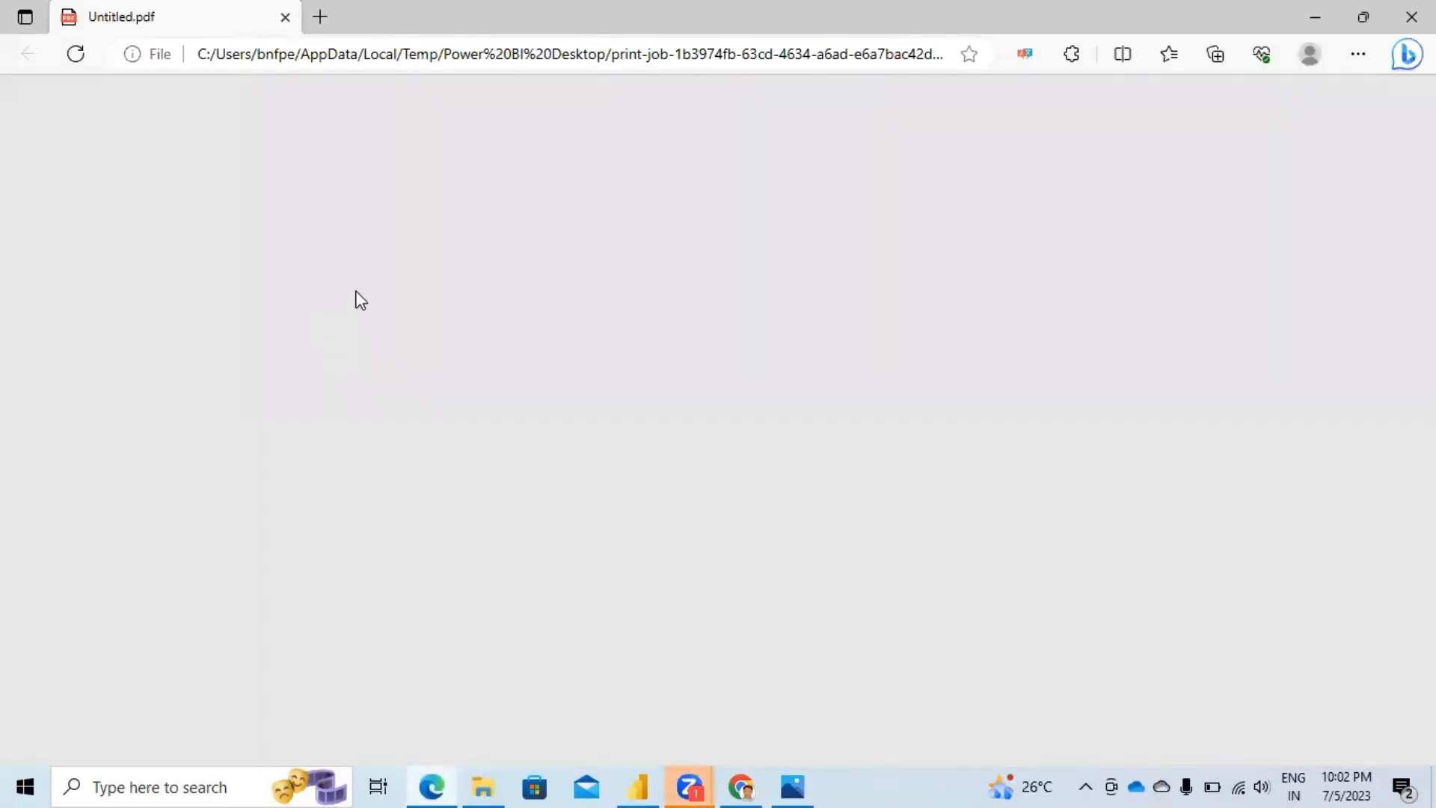
scroll(474, 398, "down", 20)
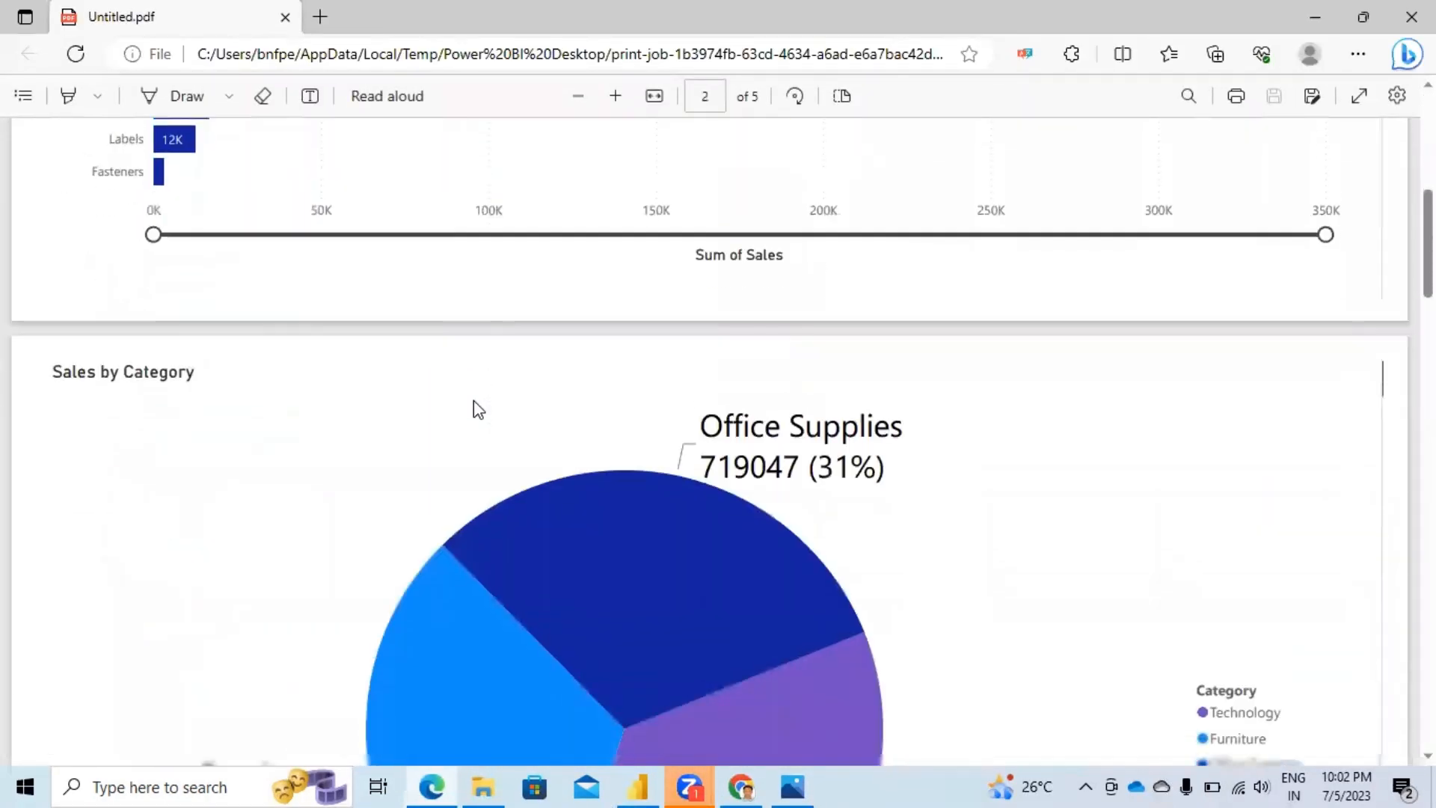
scroll(473, 397, "down", 20)
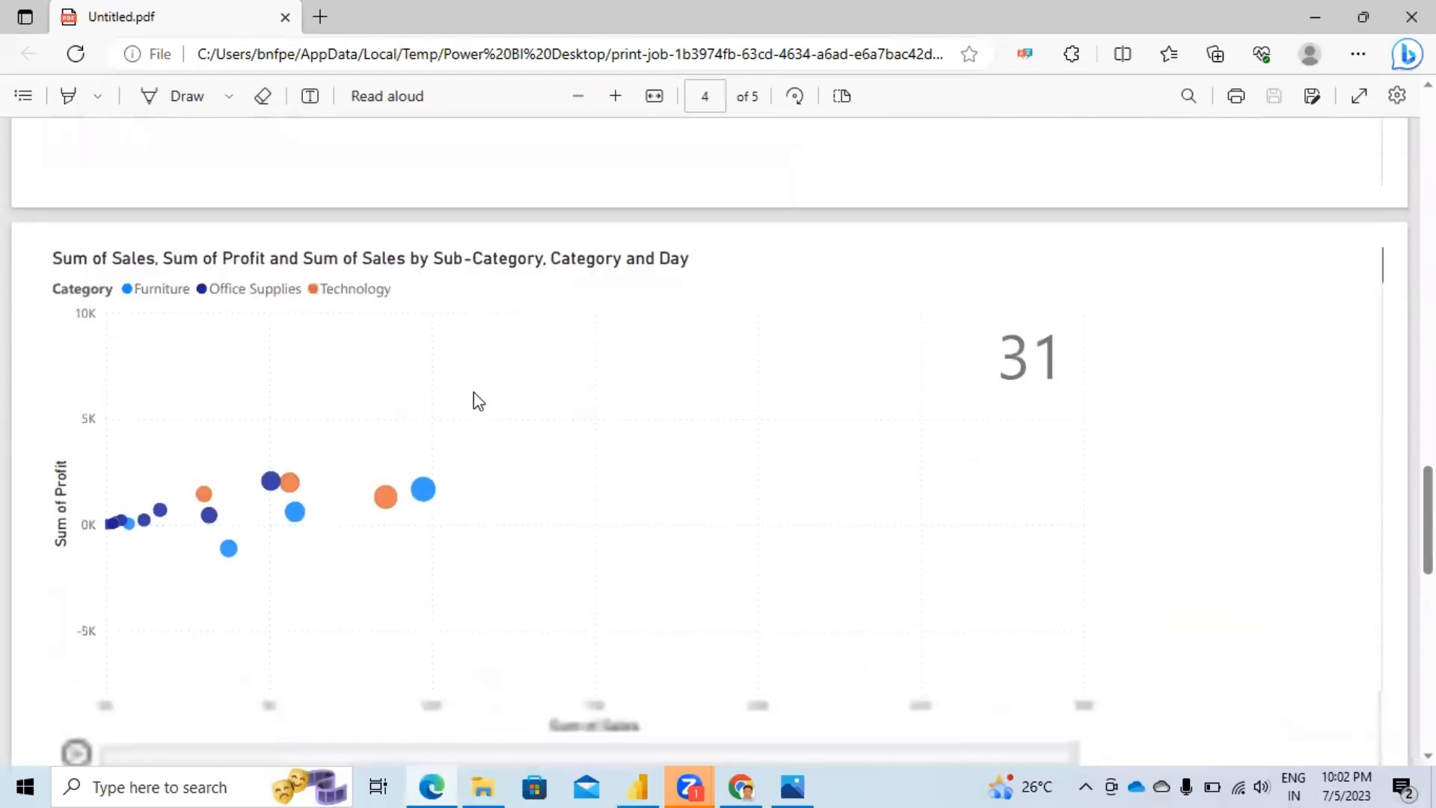
scroll(474, 392, "down", 3)
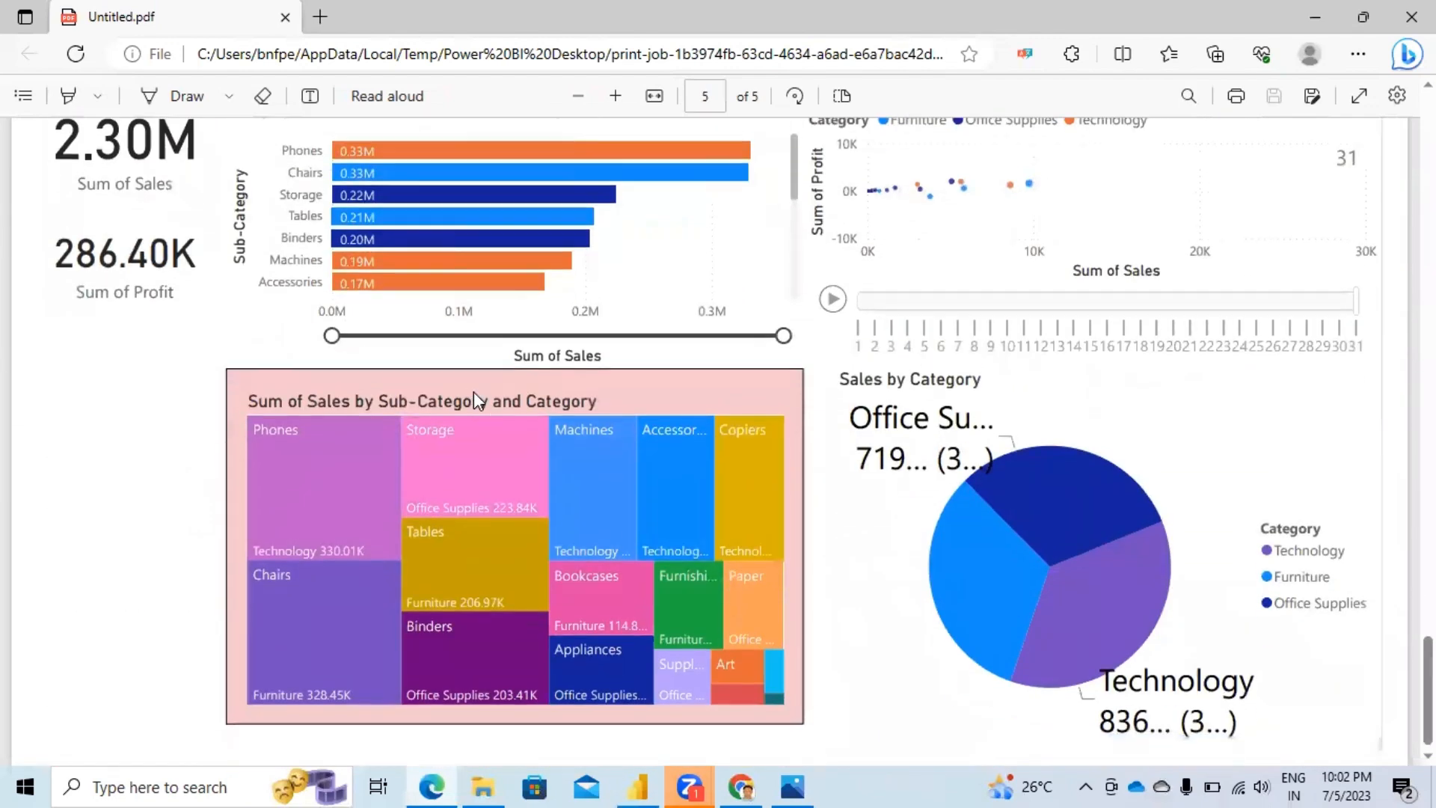
scroll(473, 392, "down", 5, "ctrl")
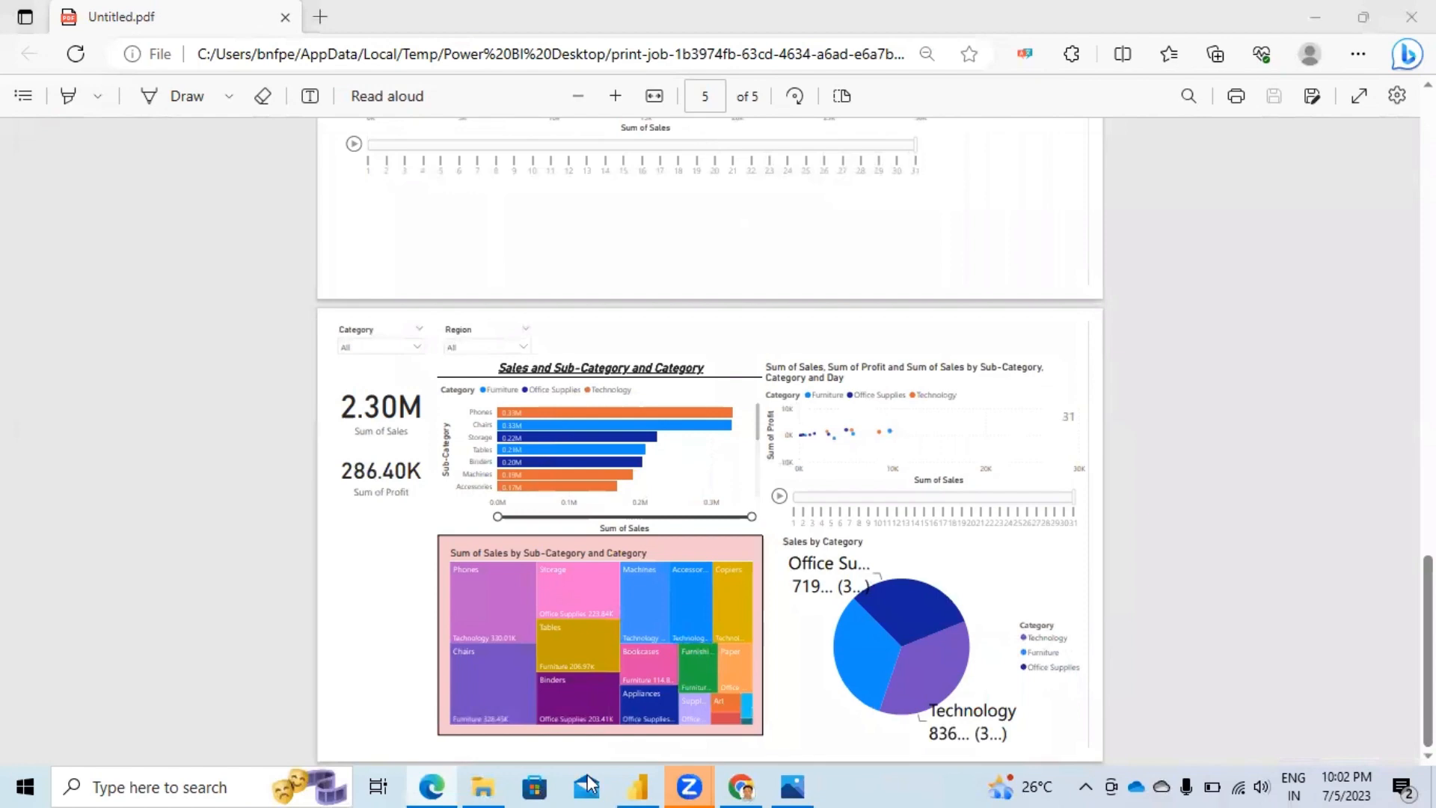
Step: Switch to Chrome, view the trainer's LinkedIn profile in a new tab, and minimize the browser
left_click(741, 785)
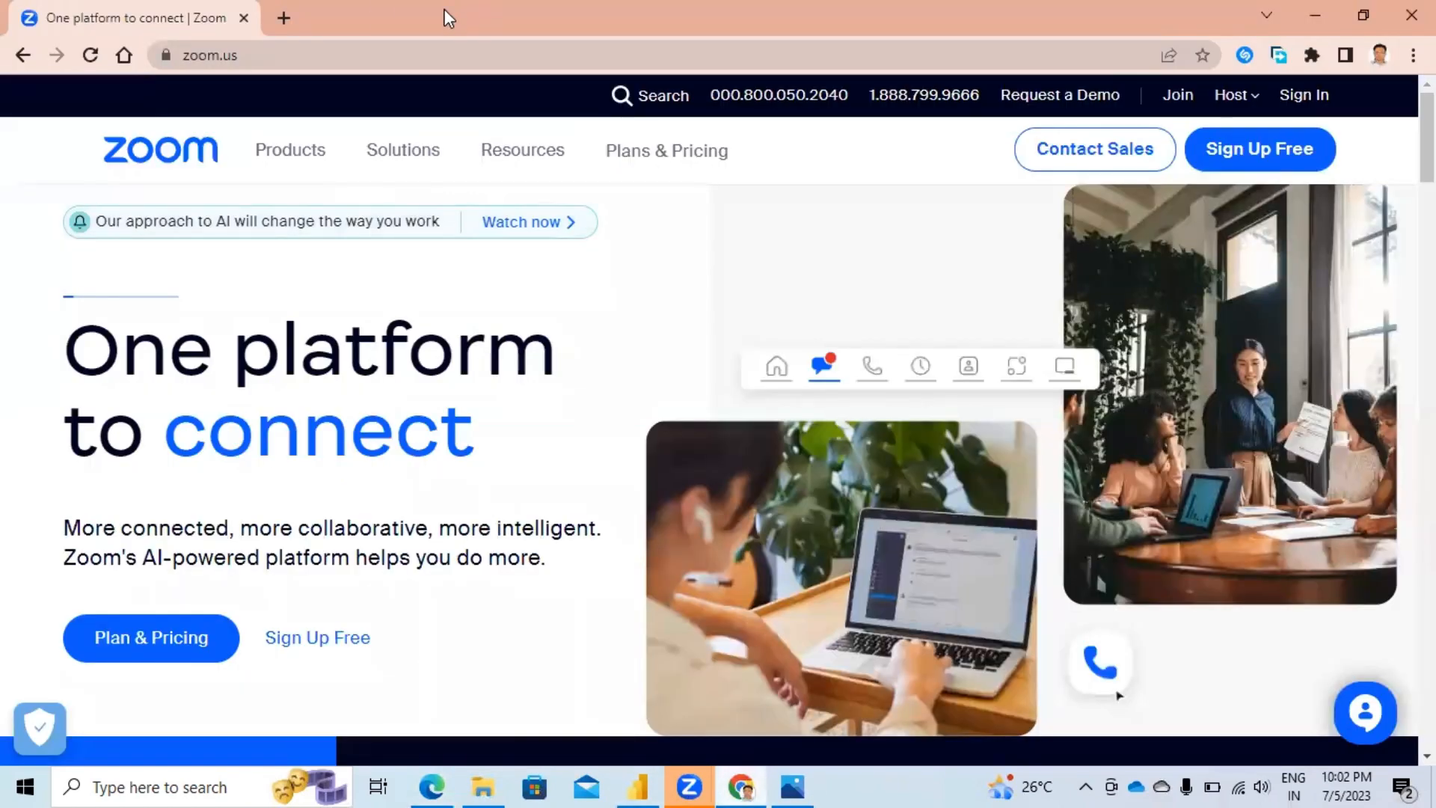
left_click(283, 17)
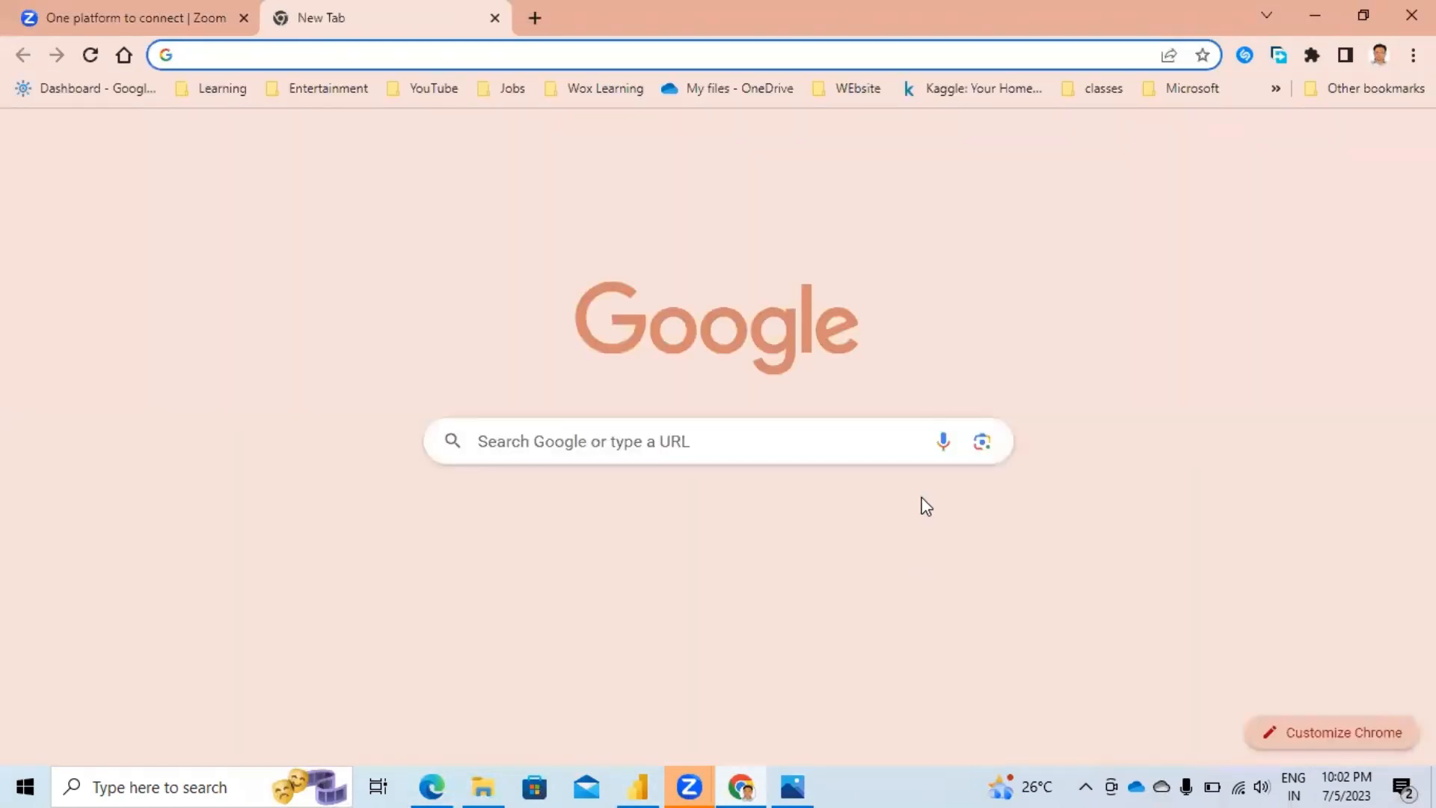
left_click(952, 533)
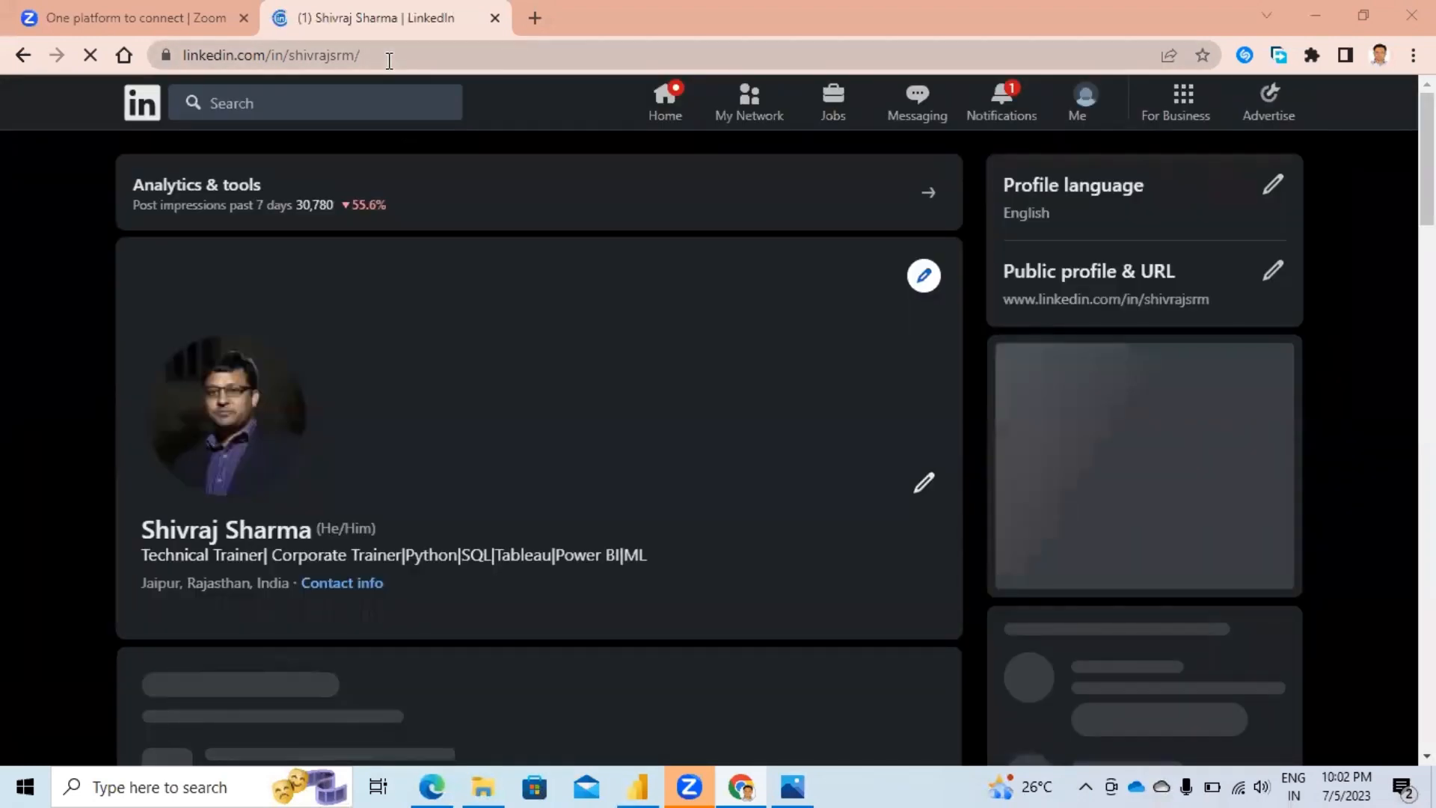
left_click(389, 58)
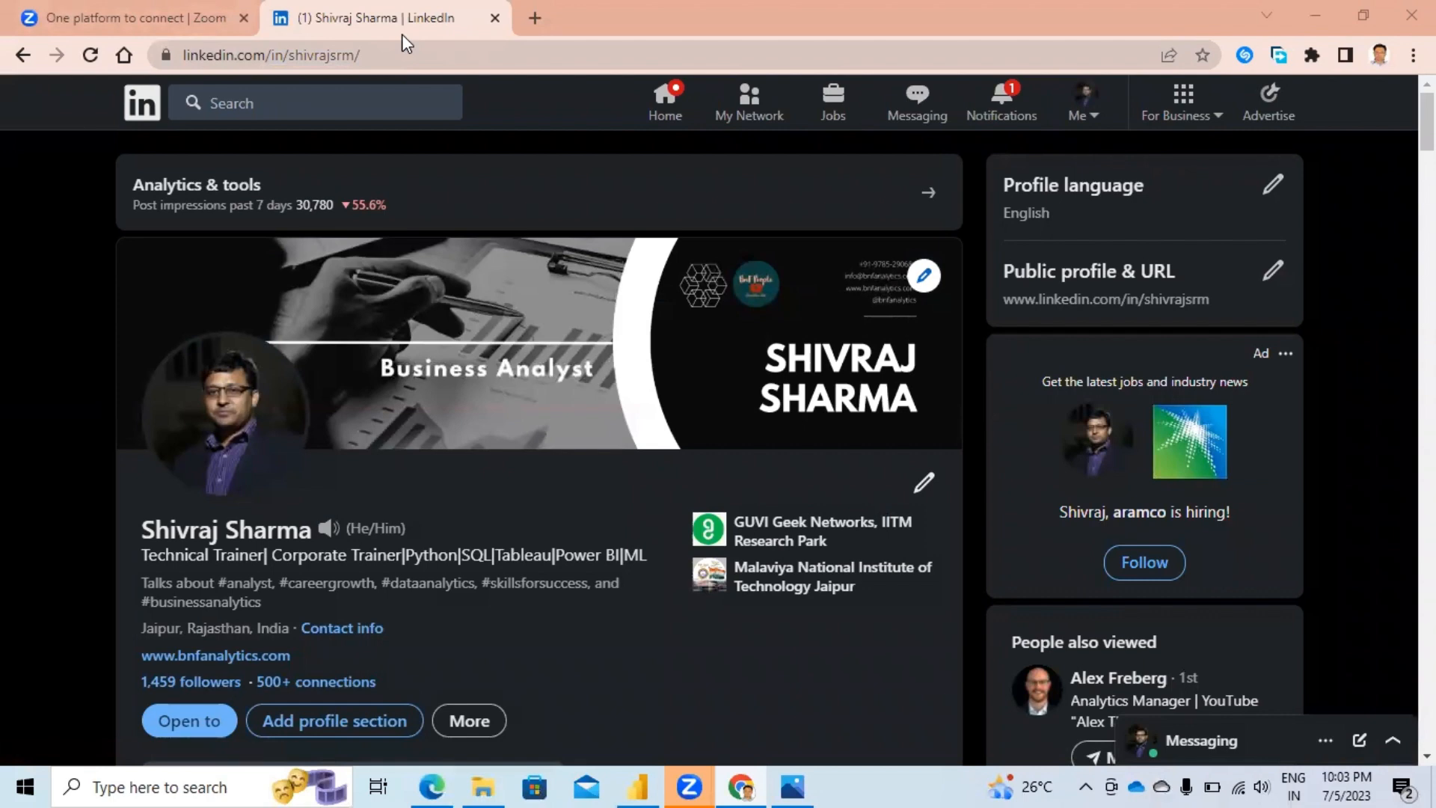
left_click(1310, 15)
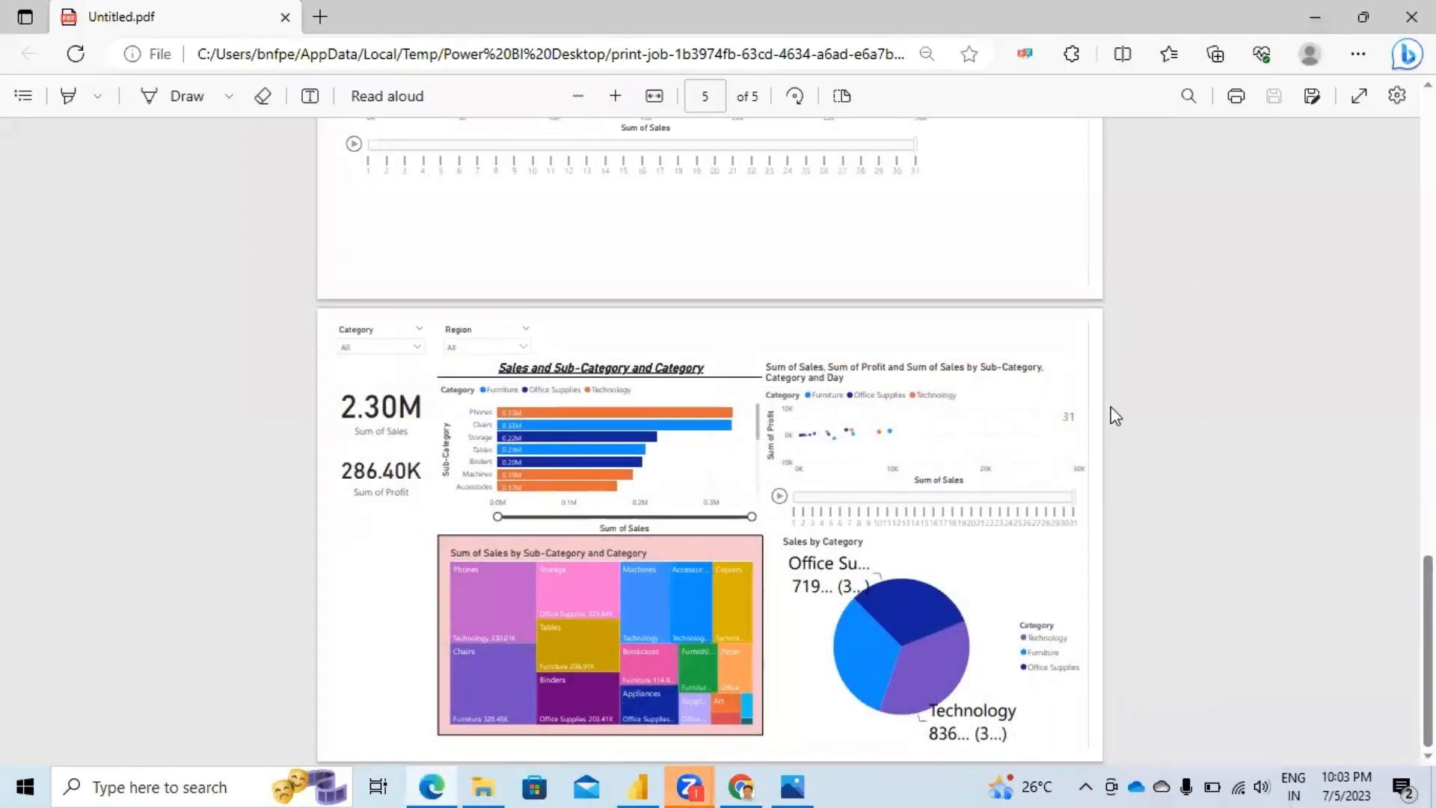
Step: Close the exported PDF and fit the Page 5 dashboard to the page view in Power BI Desktop
scroll(1110, 410, "up", 5)
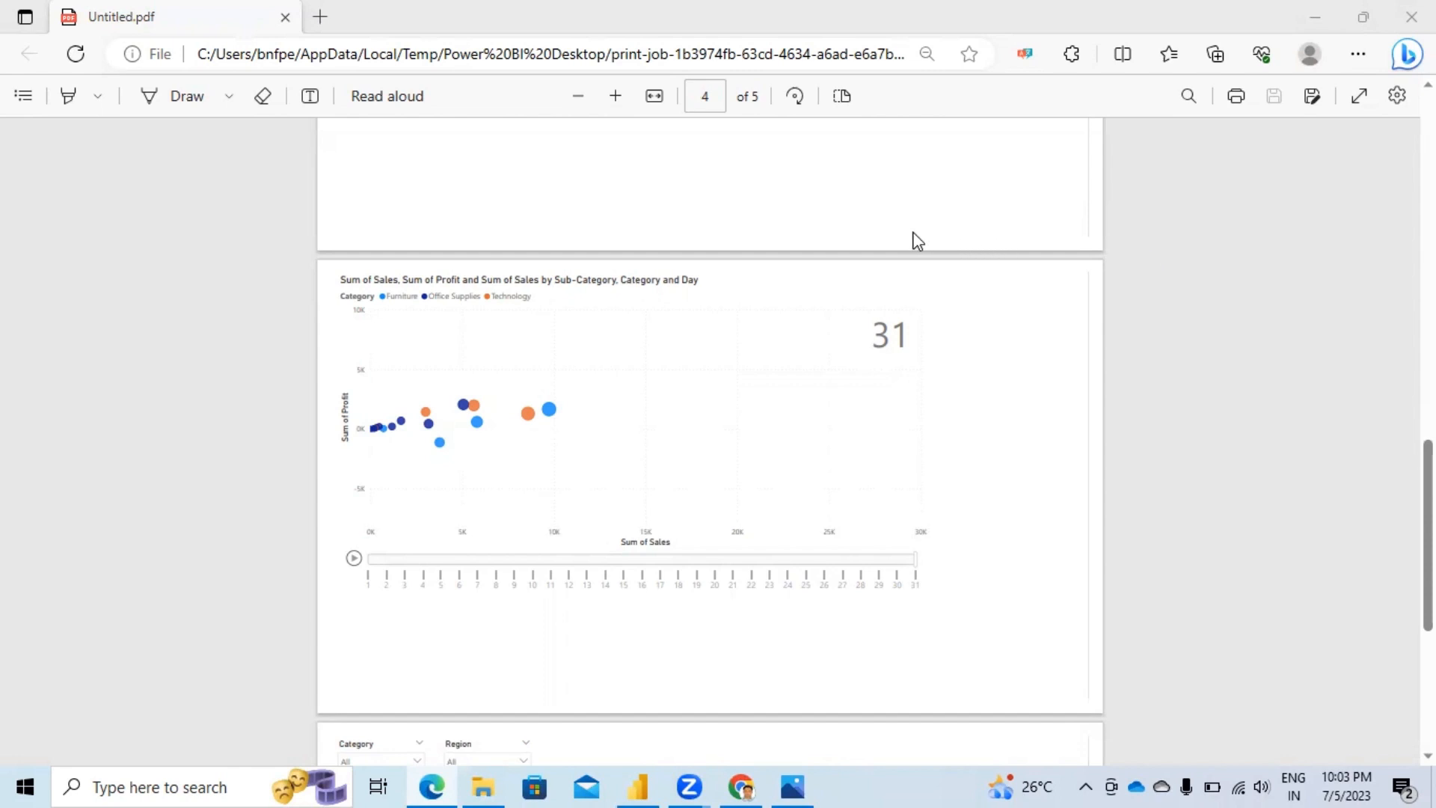
left_click(1412, 16)
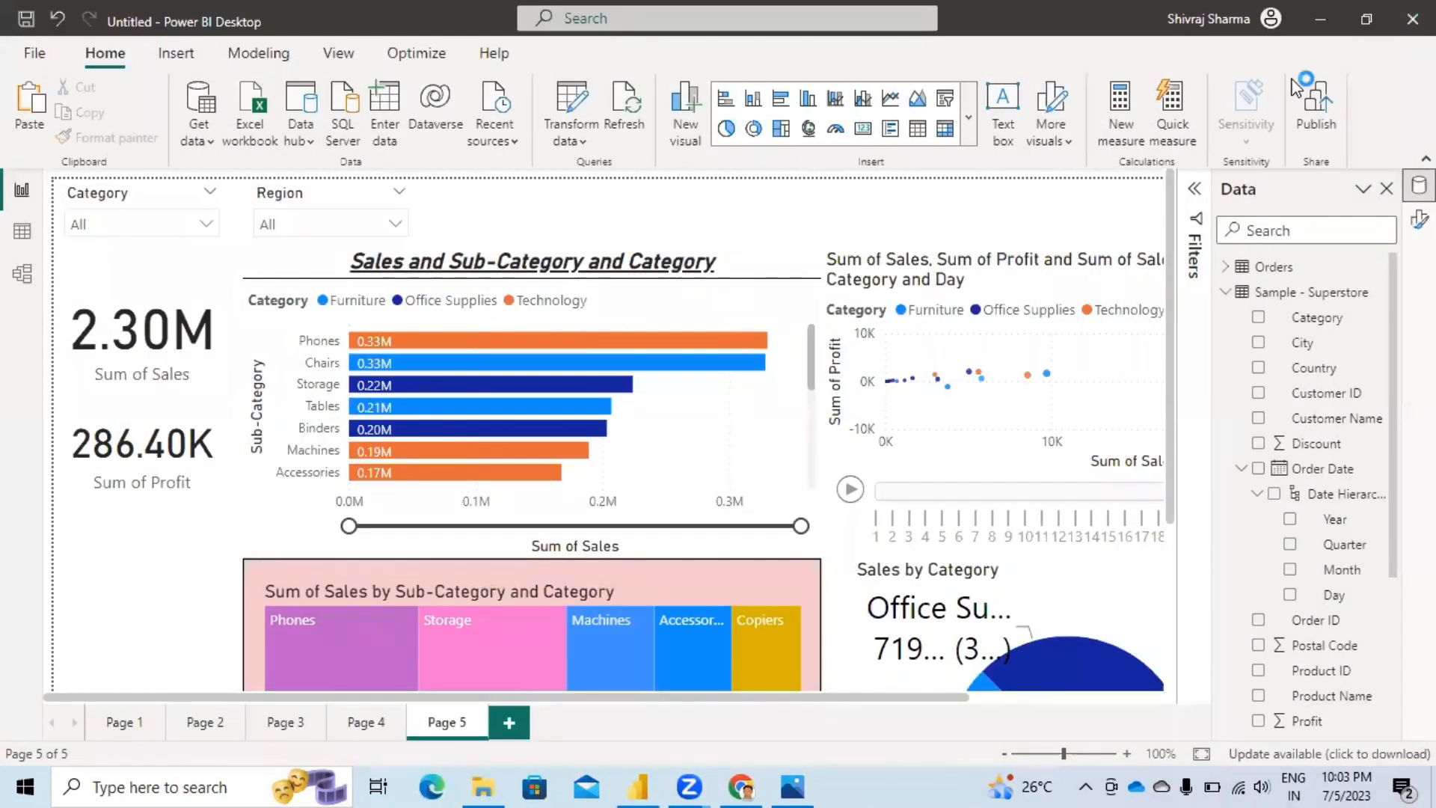
left_click(1201, 755)
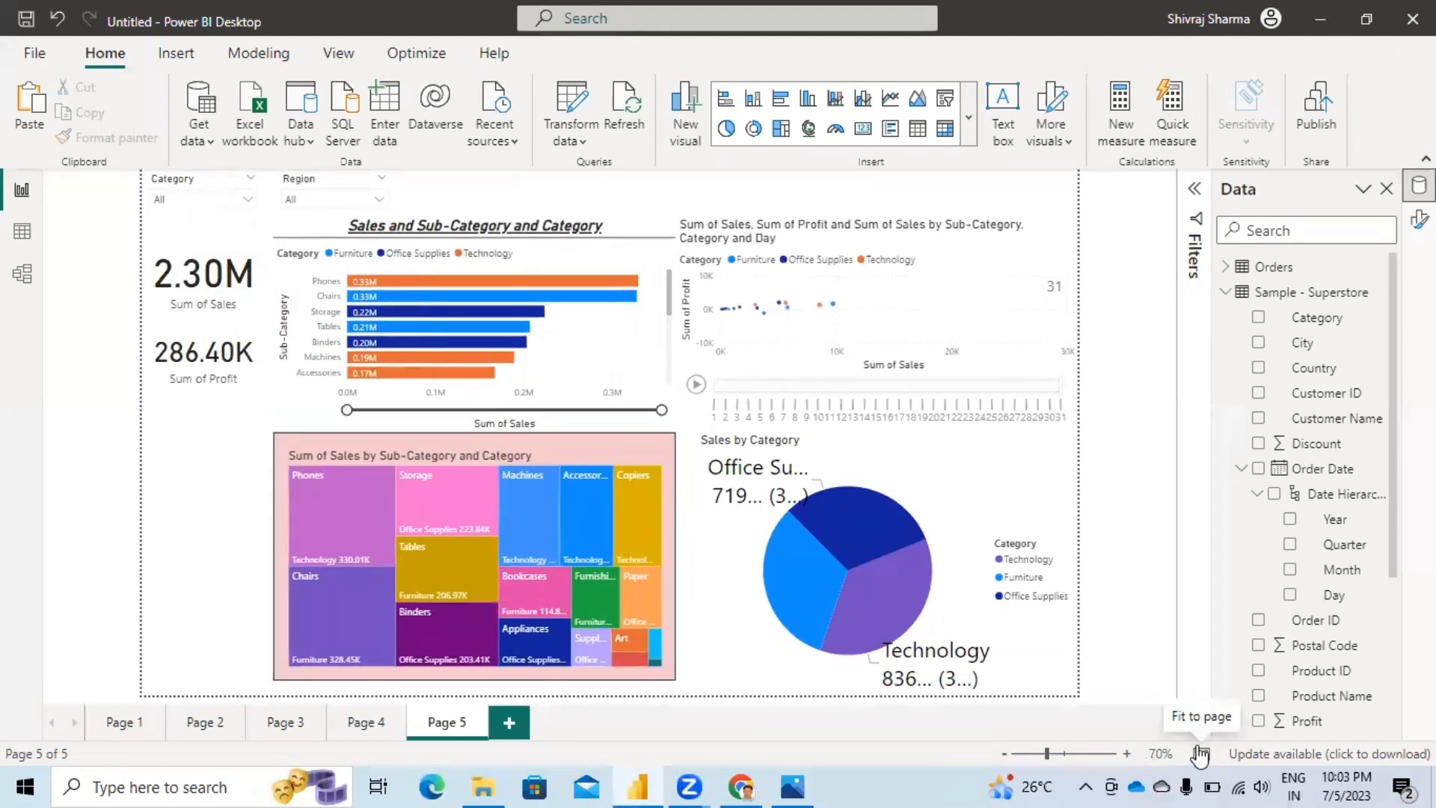